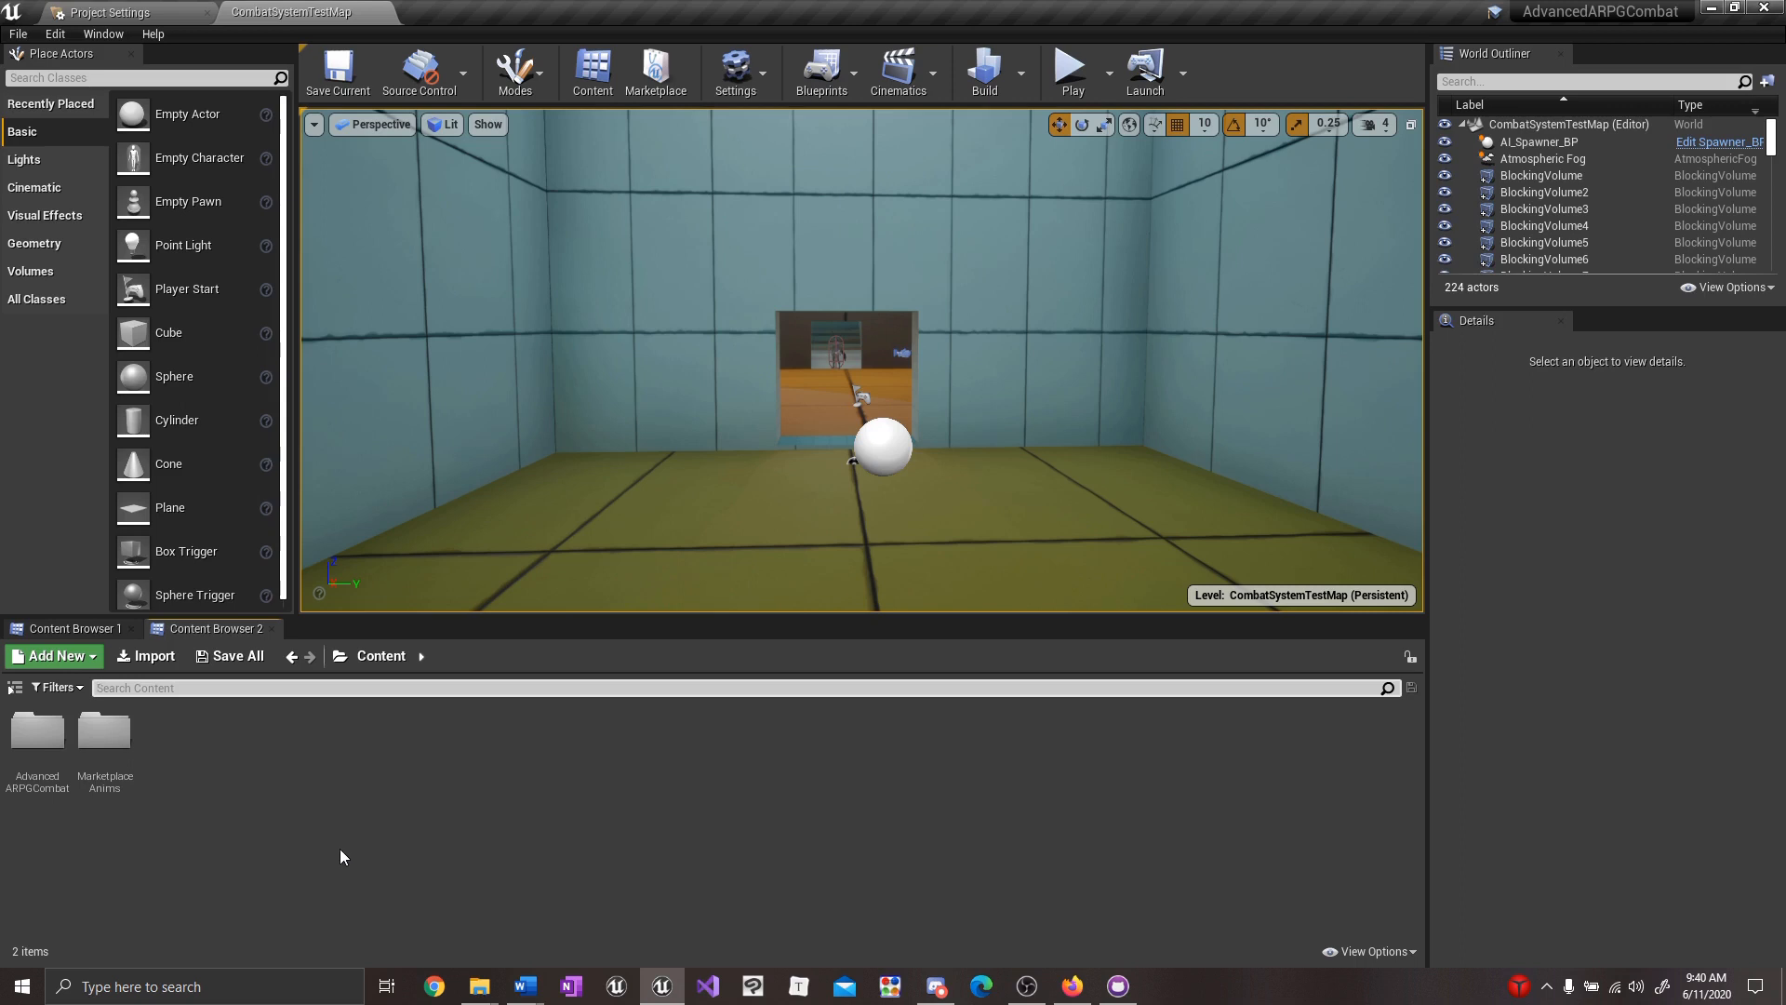
# Open the ThirdPersonCharacter_AnimBP animation blueprint from the AdvancedARPGCombat > CombatSystem > Characters > Mannequin folder.
pyautogui.doubleClick(37, 775)
pyautogui.doubleClick(37, 744)
pyautogui.doubleClick(237, 732)
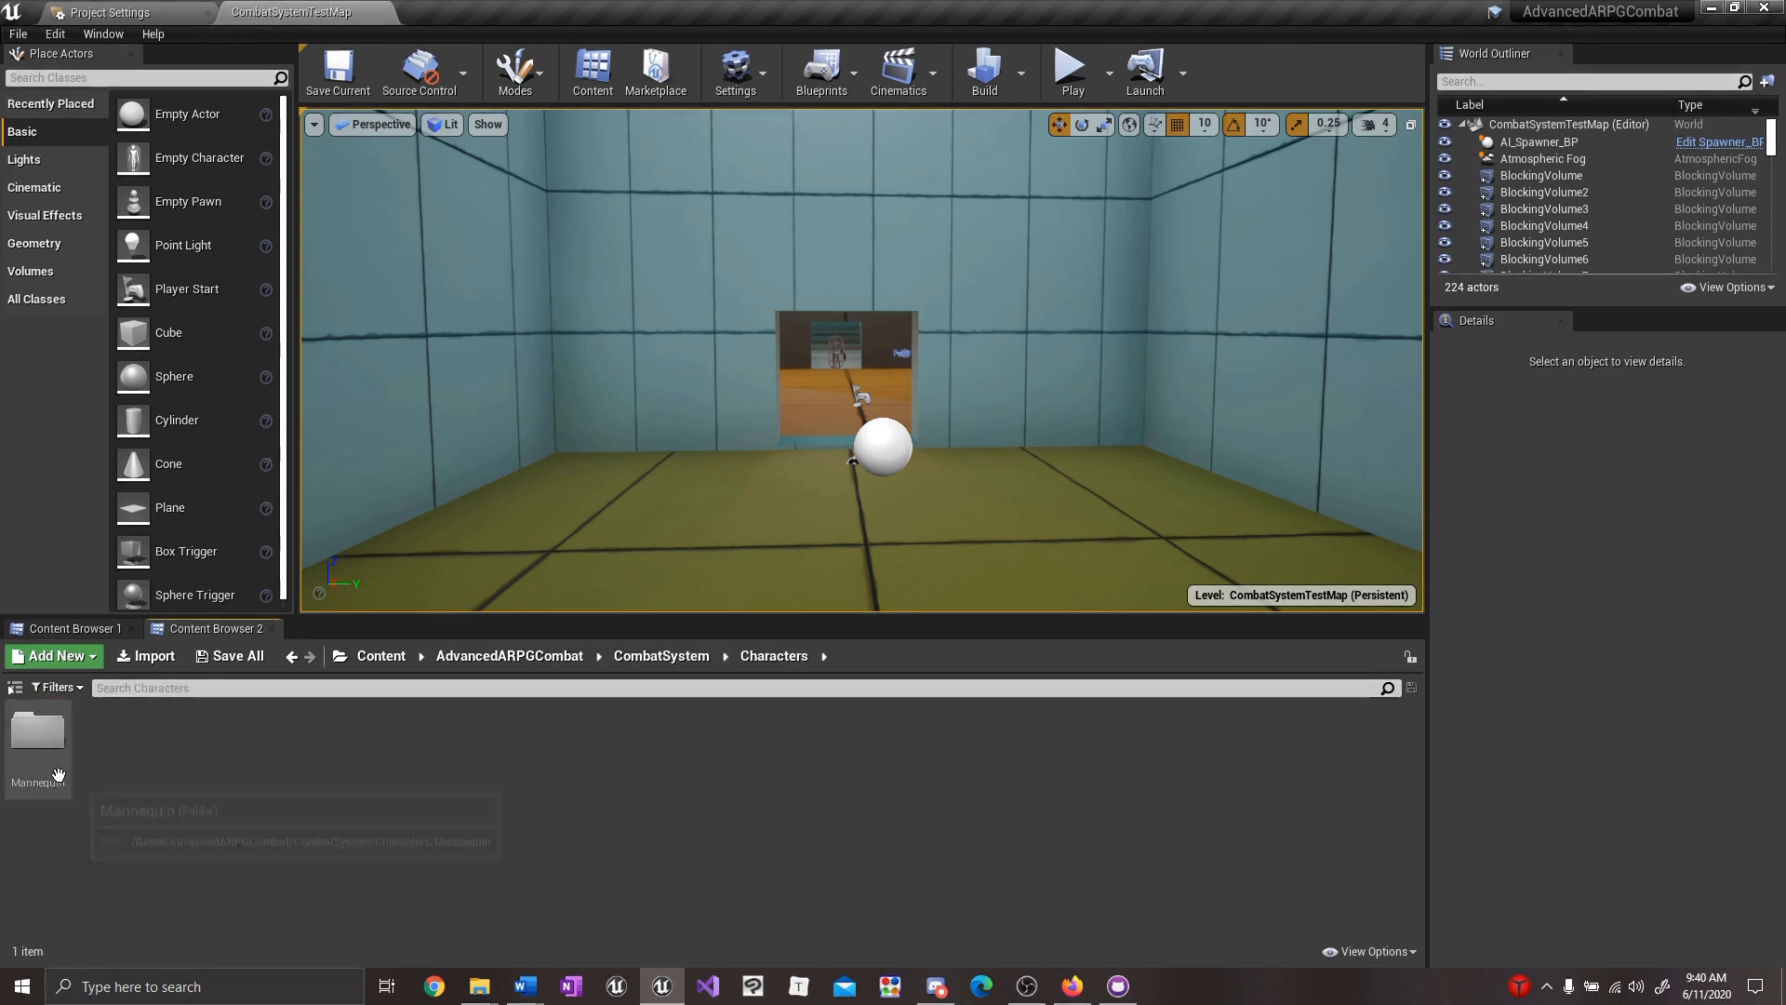
pyautogui.doubleClick(37, 732)
pyautogui.doubleClick(177, 732)
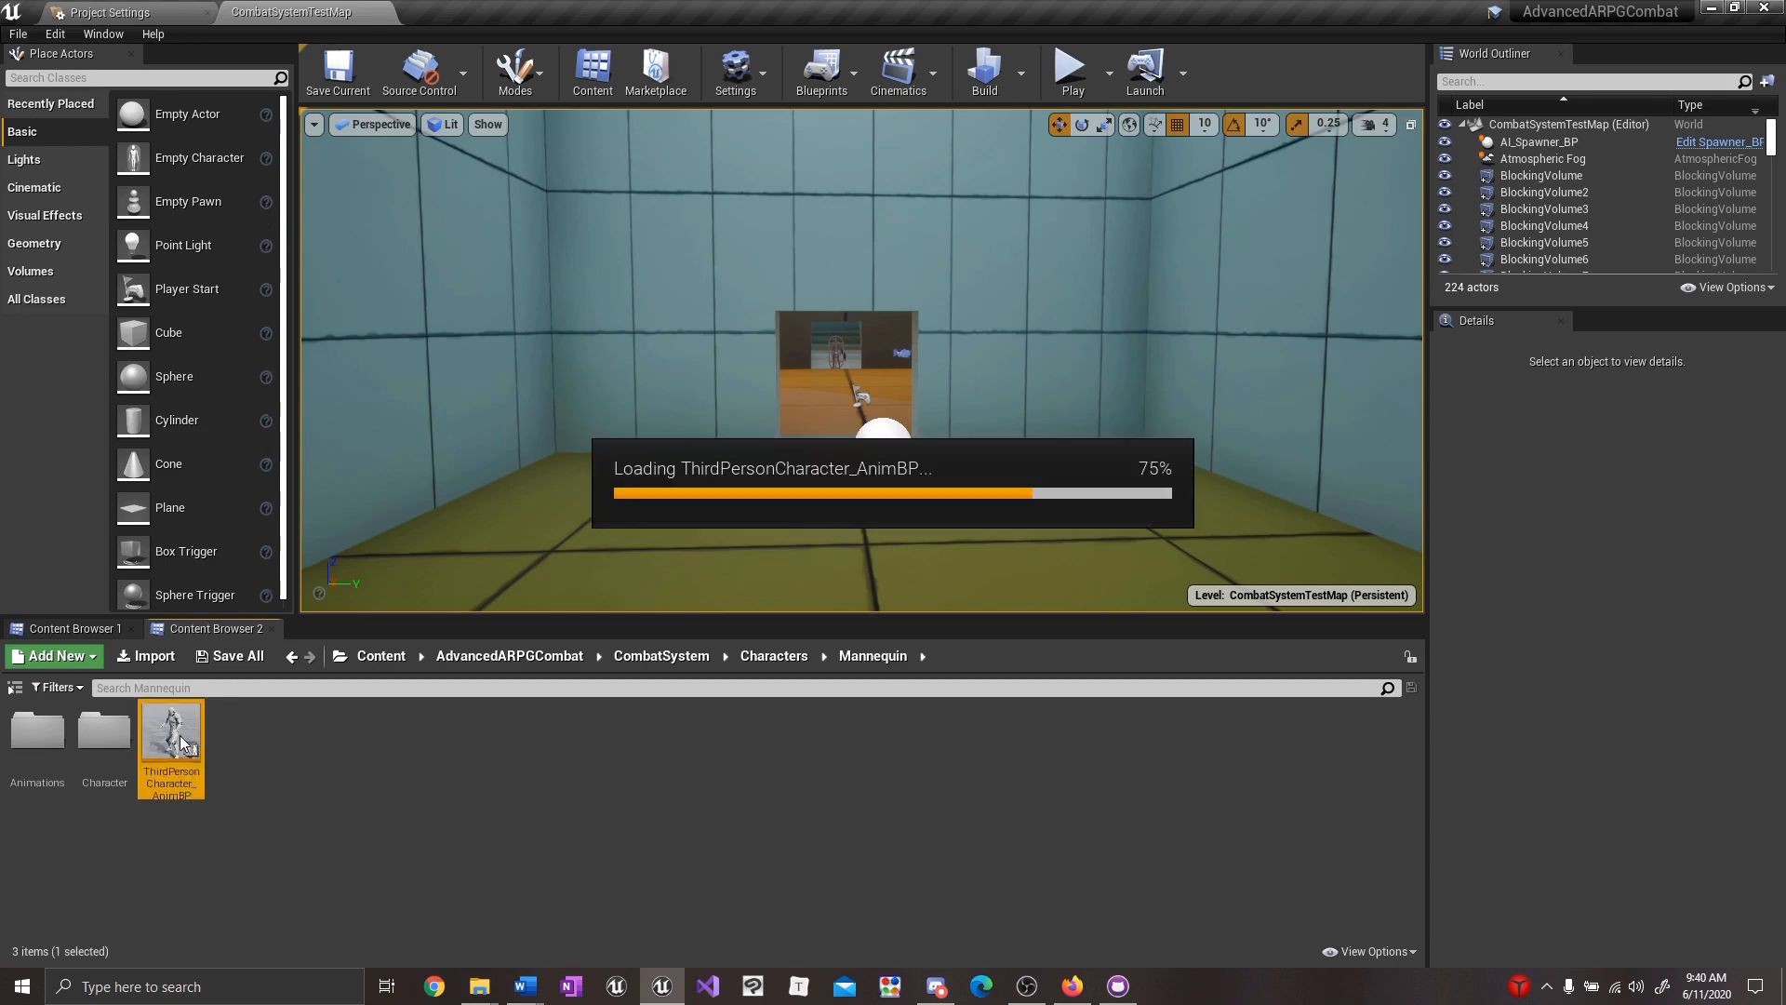
pyautogui.moveTo(722, 622); pyautogui.dragTo(956, 705, button='right')
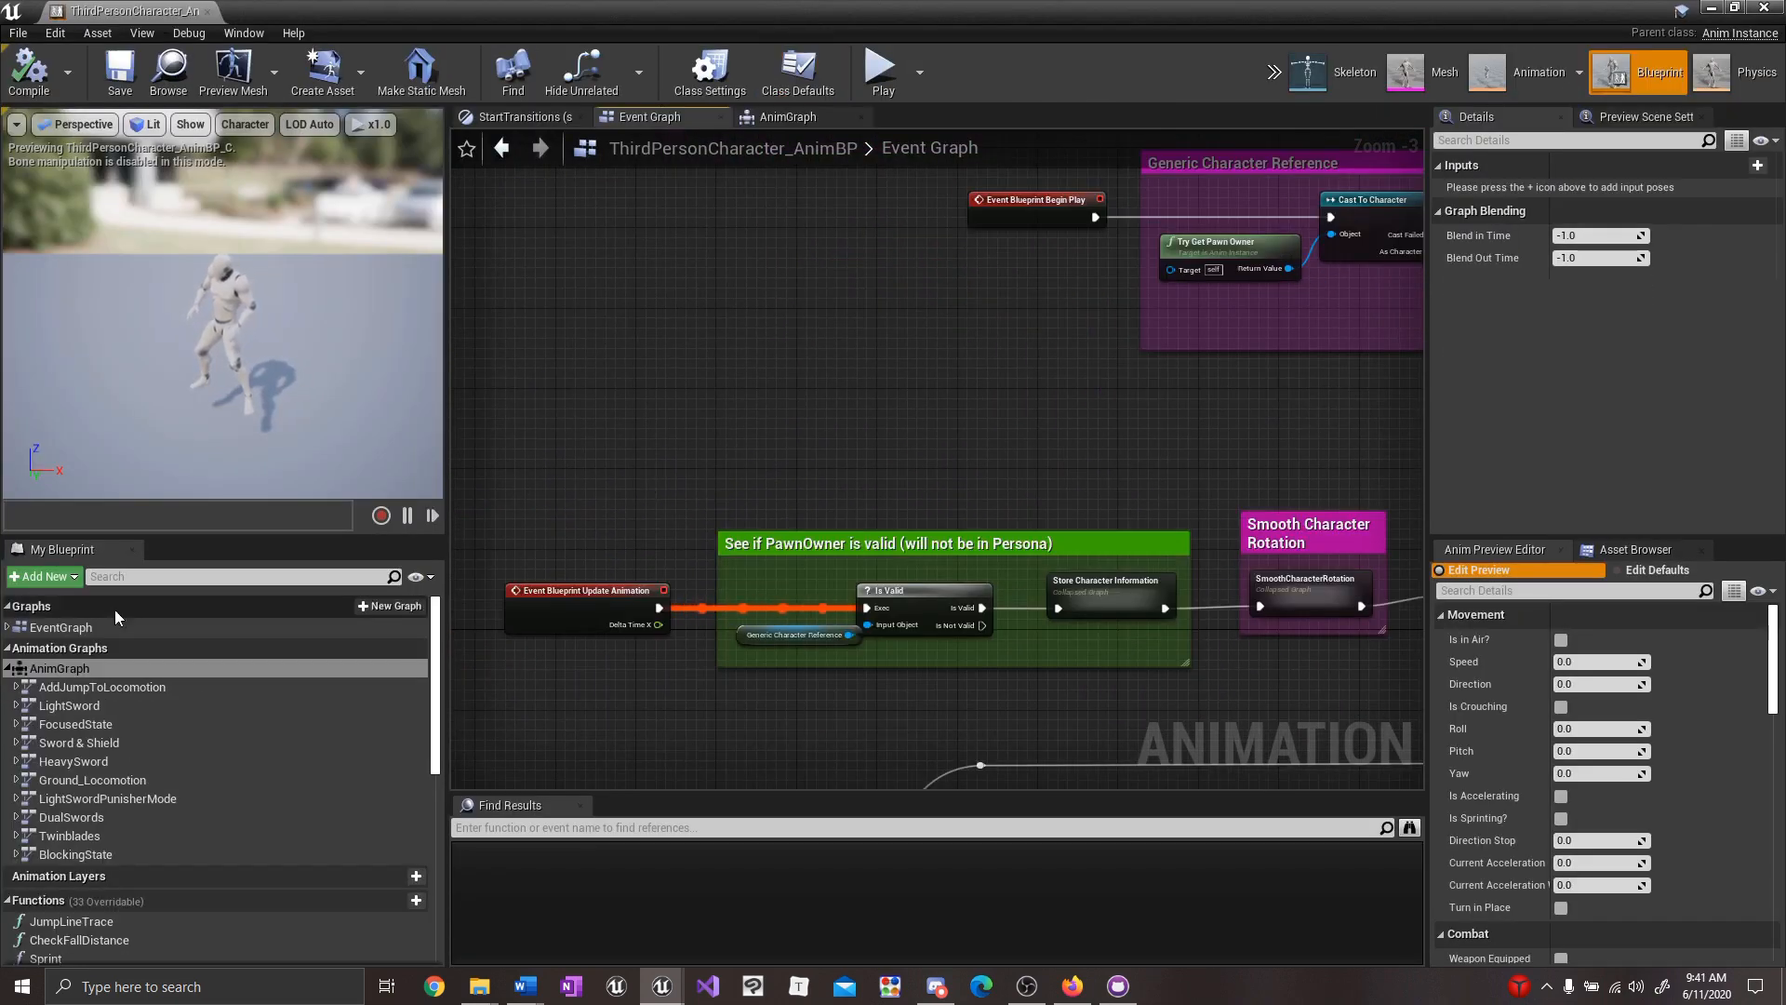
# Open the inner Idle state of the IdleAndTurns state machine, nested in the Idle state of Ground_Locomotion.
pyautogui.doubleClick(93, 779)
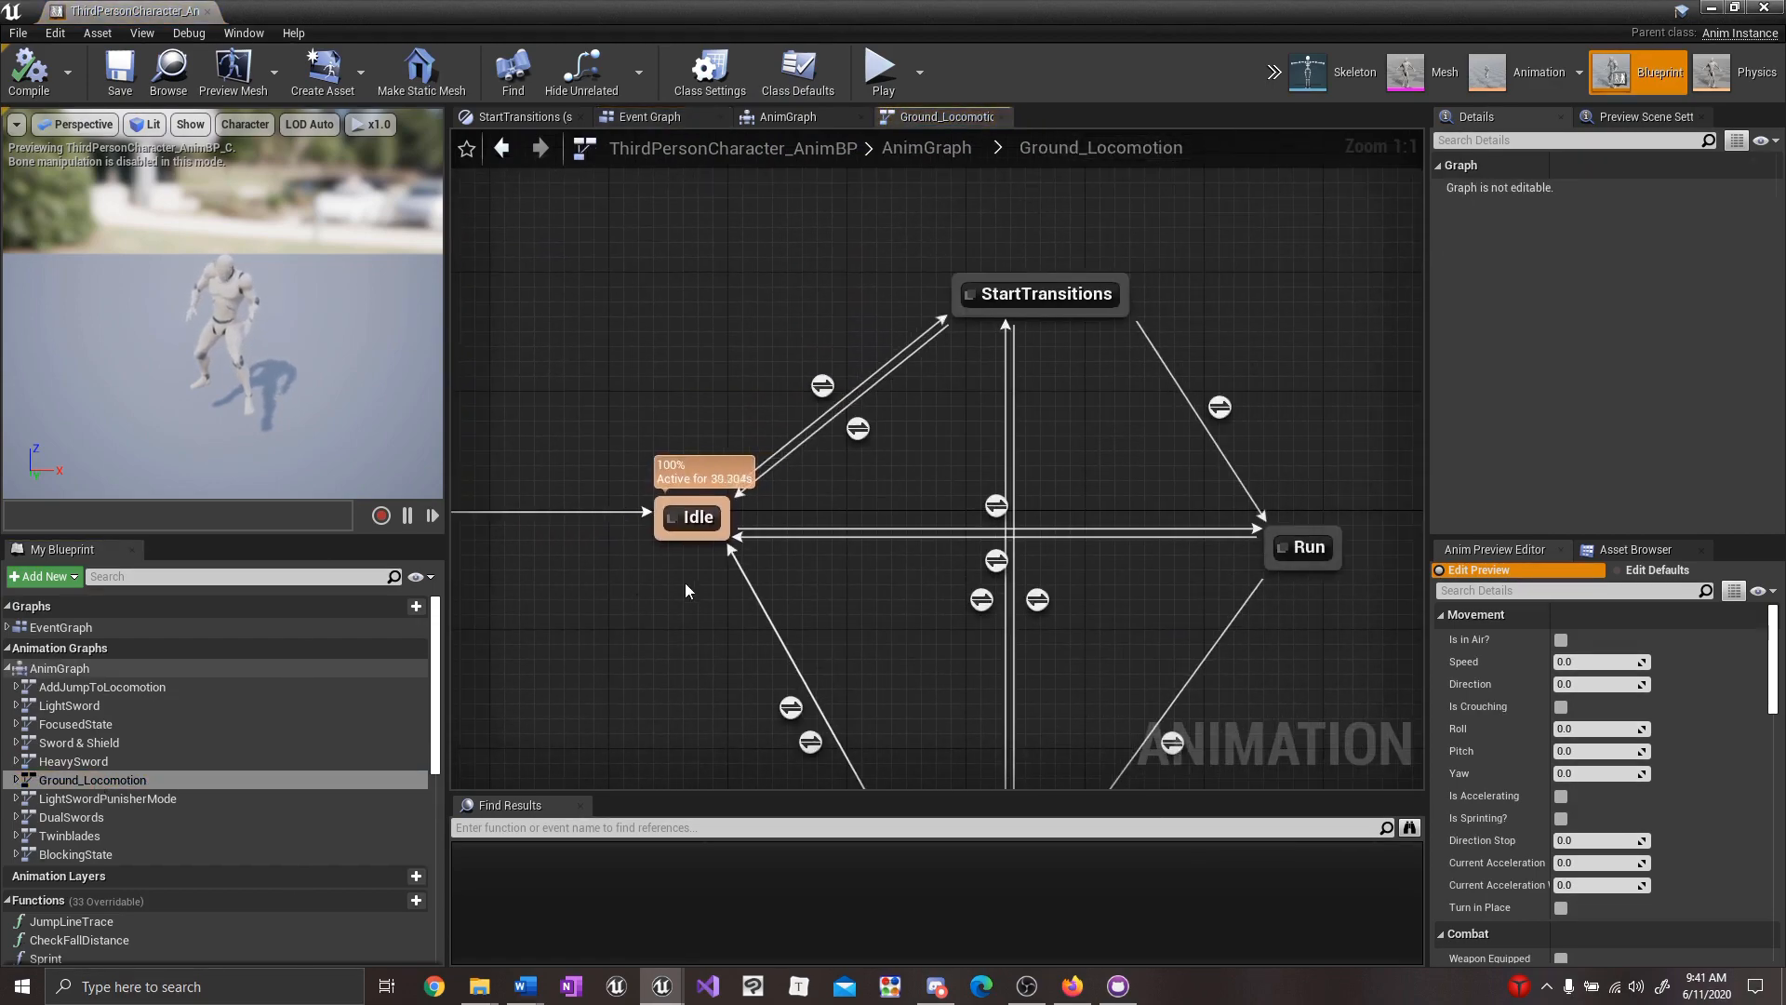
pyautogui.doubleClick(696, 517)
pyautogui.doubleClick(718, 505)
pyautogui.moveTo(719, 505); pyautogui.dragTo(735, 684, button='right')
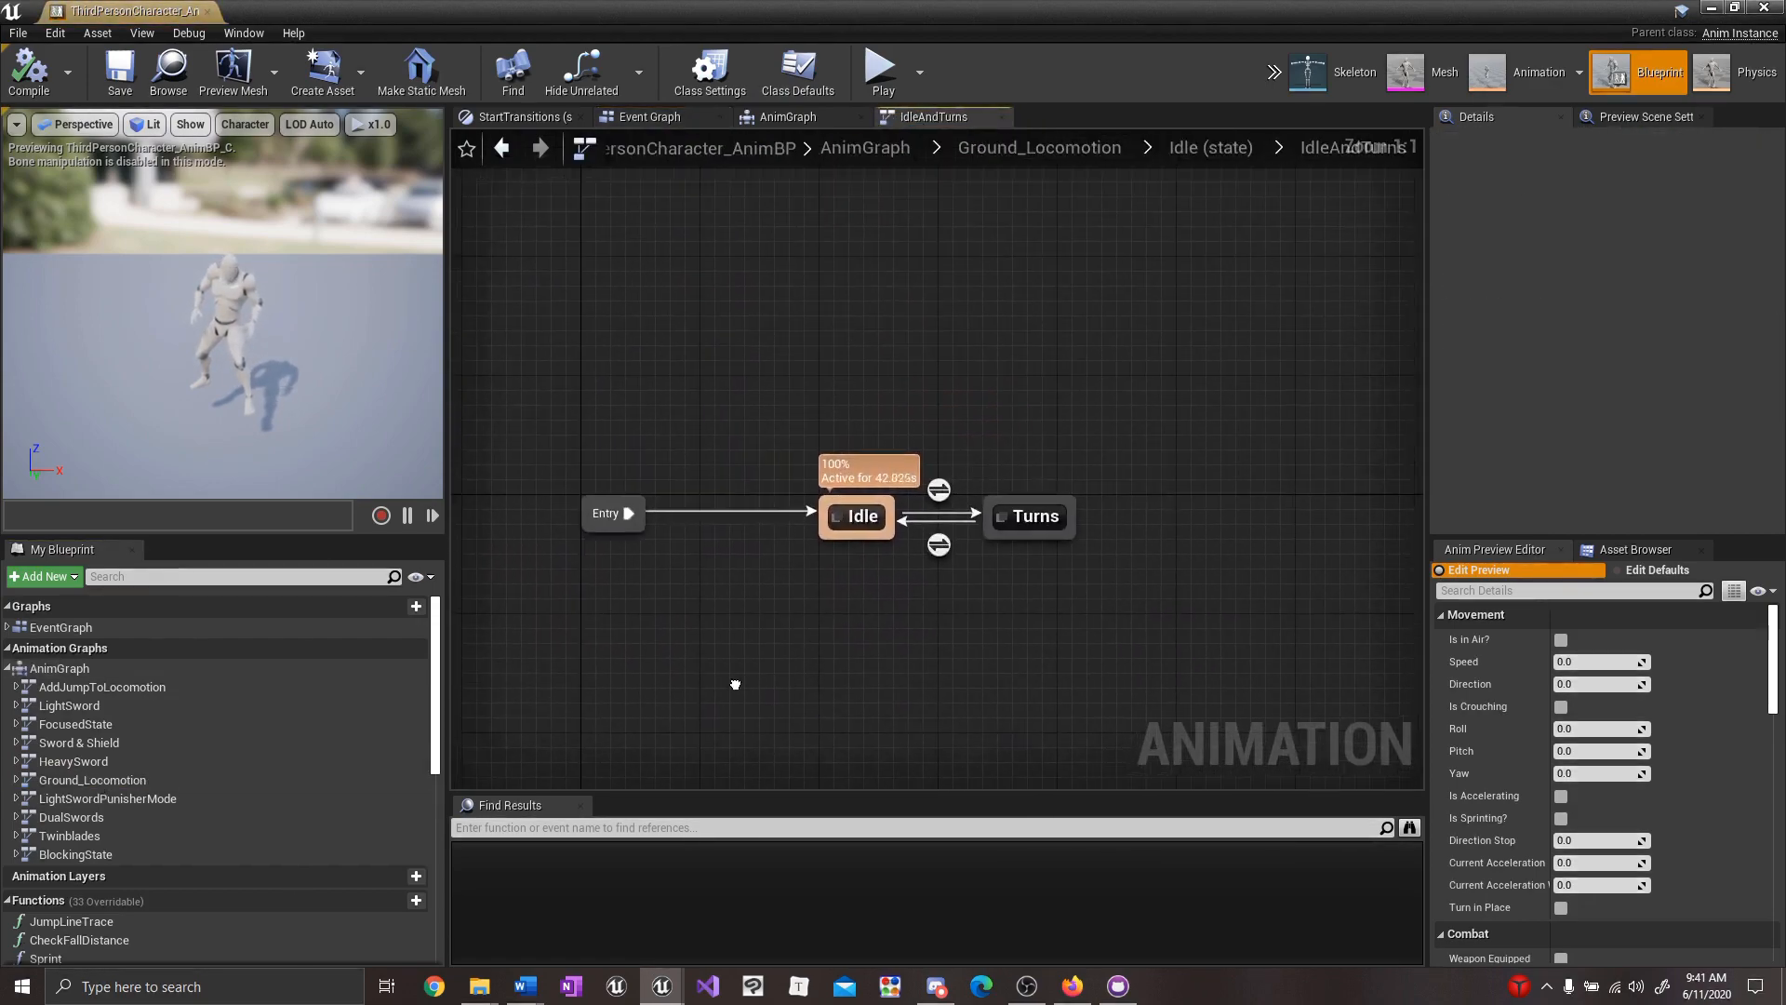
pyautogui.doubleClick(856, 516)
# Replace the Idle_TravelMode_Anim player with the Idle animation from MarketplaceAnims/Unarmed/Locomotion and connect it to the output pose.
pyautogui.moveTo(865, 530); pyautogui.dragTo(686, 535)
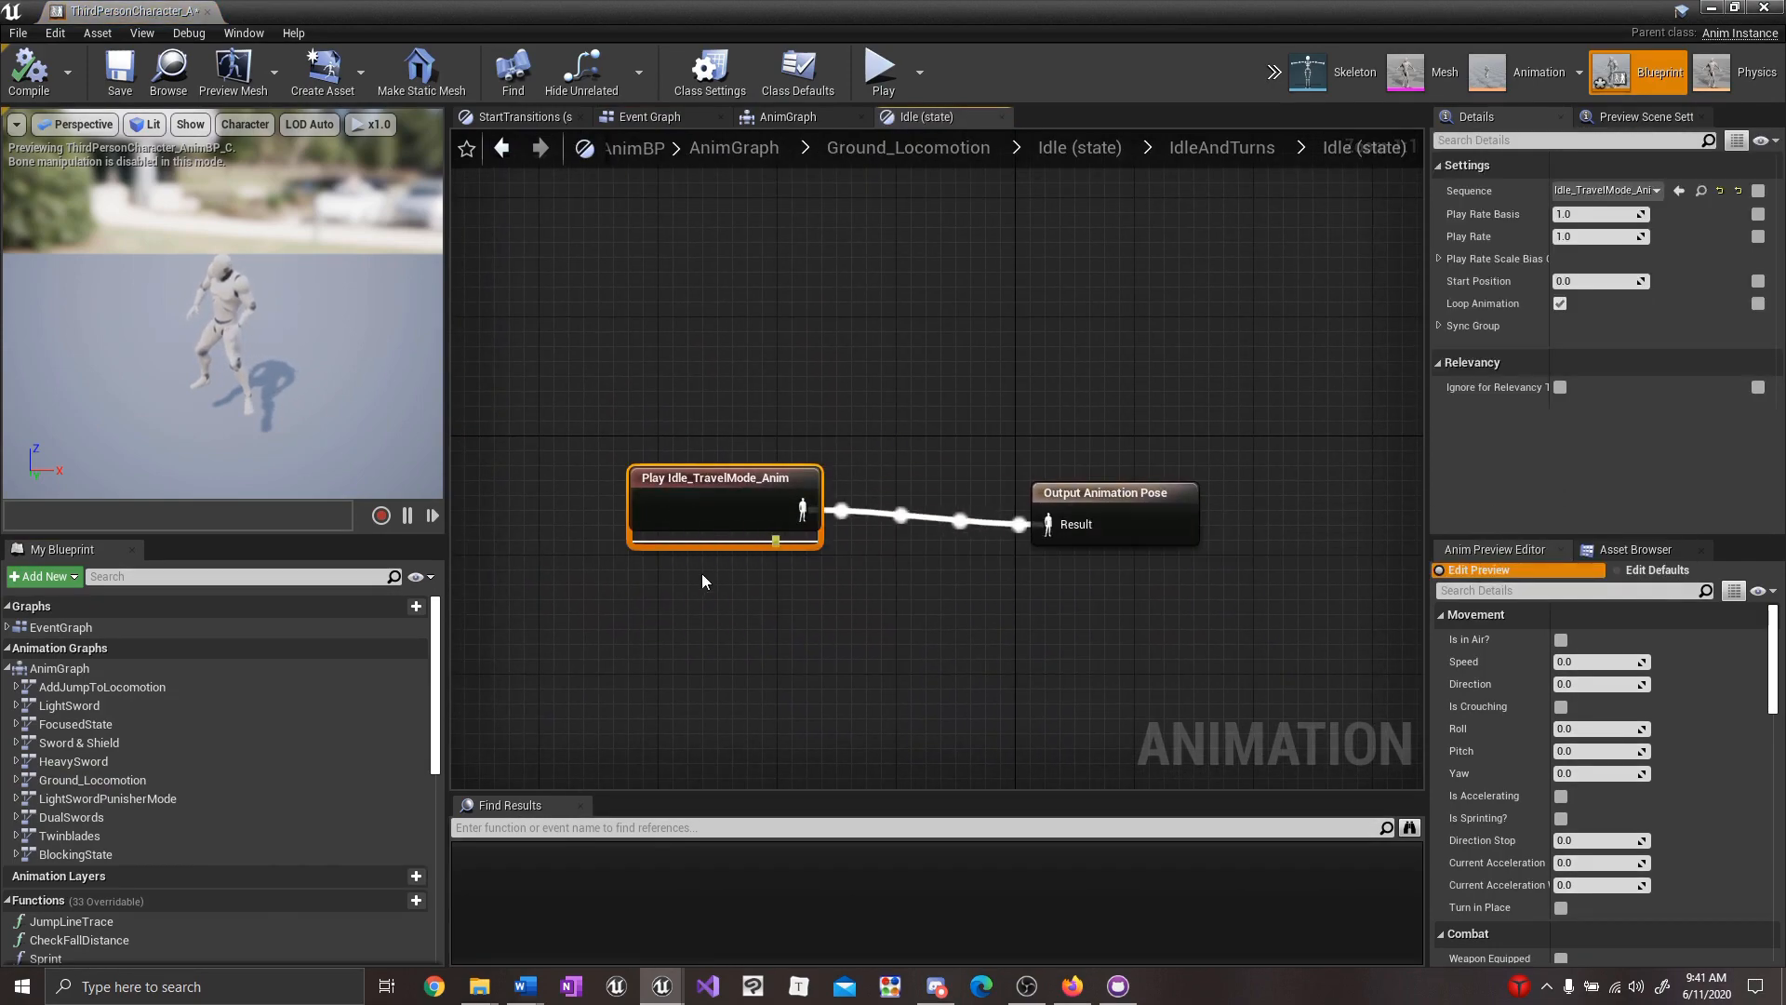
pyautogui.press('Delete')
pyautogui.moveTo(104, 10); pyautogui.dragTo(505, 6)
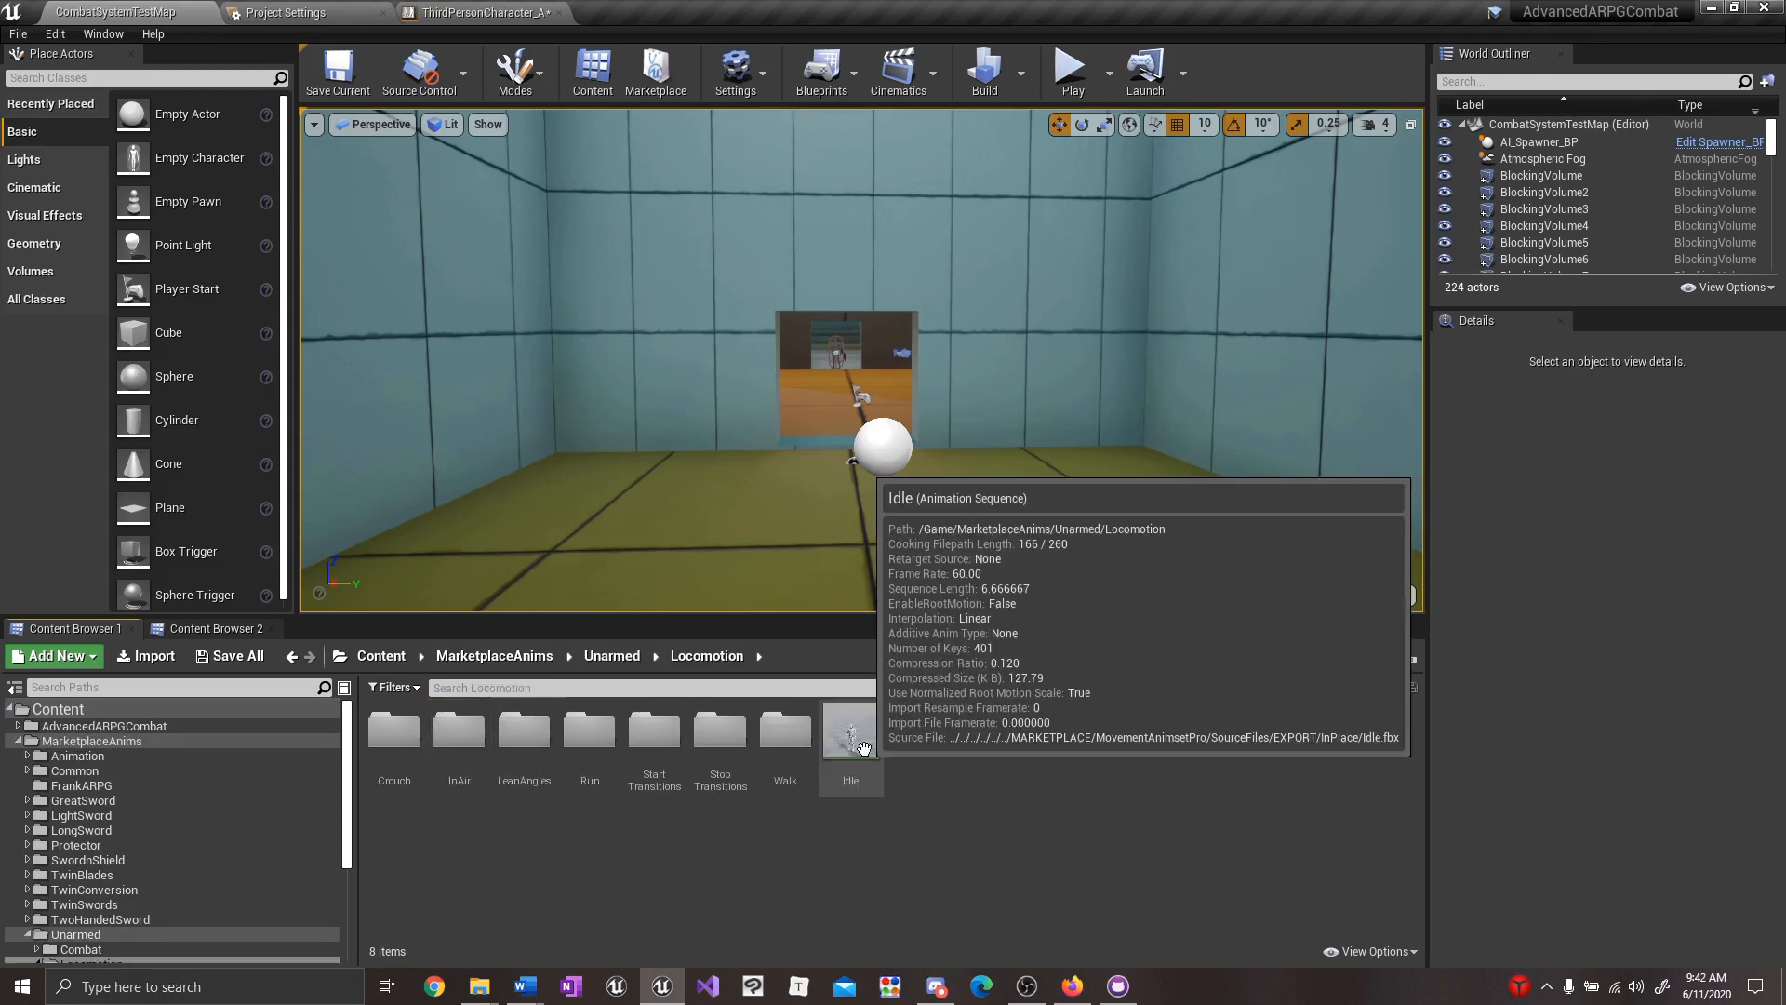
pyautogui.moveTo(849, 738); pyautogui.dragTo(793, 434)
pyautogui.moveTo(926, 500); pyautogui.dragTo(1048, 525)
pyautogui.moveTo(888, 464); pyautogui.dragTo(933, 493)
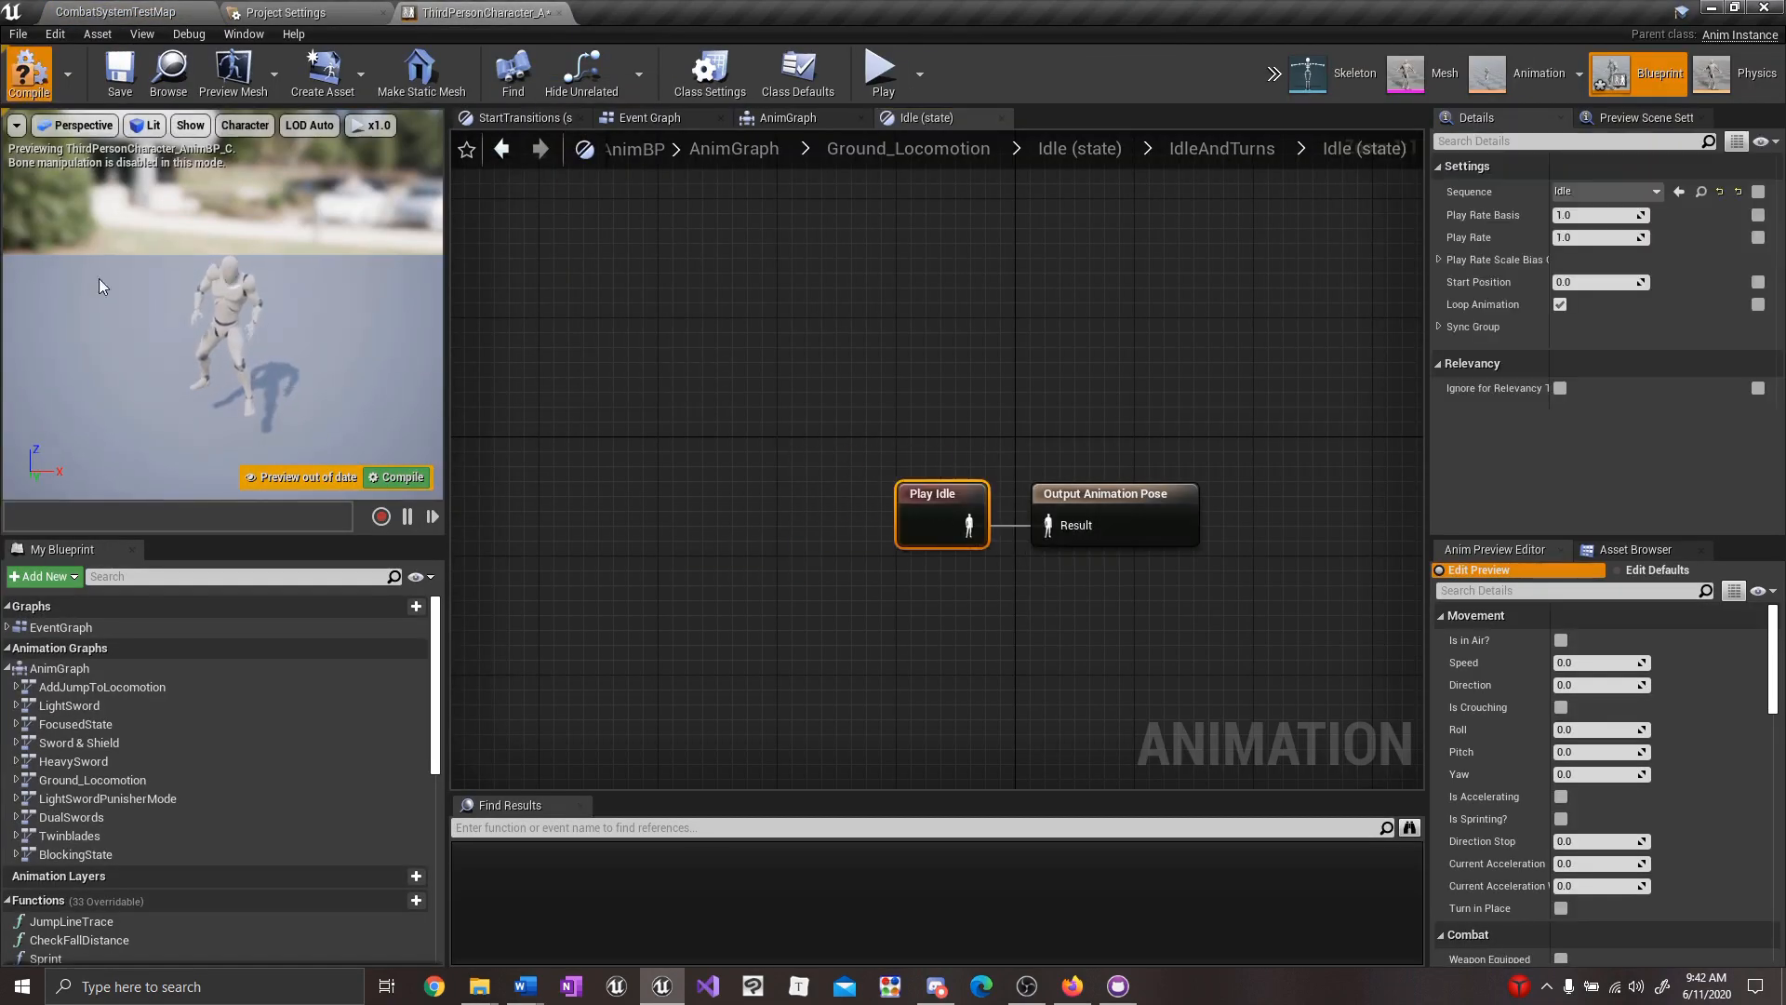
# Go to the Turns state in IdleAndTurns and open its Turn_Left_90_TravelMode_Anim animation.
pyautogui.click(1235, 152)
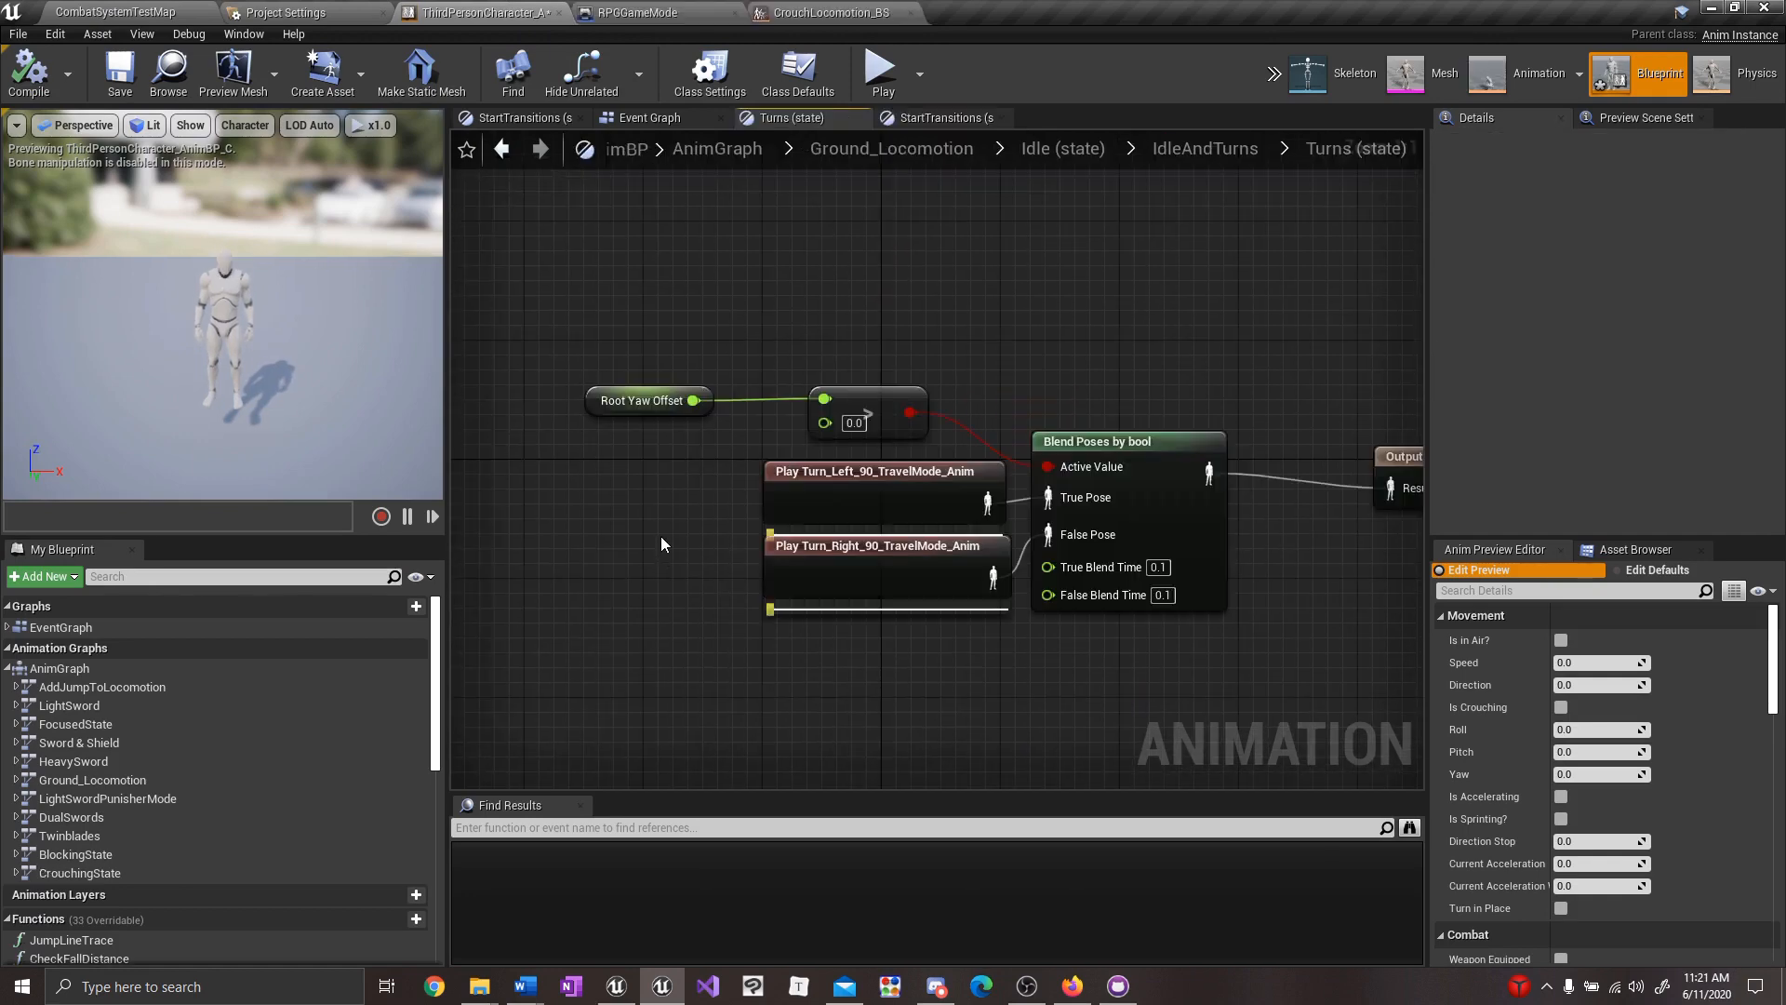
pyautogui.scroll(-3, 660, 549)
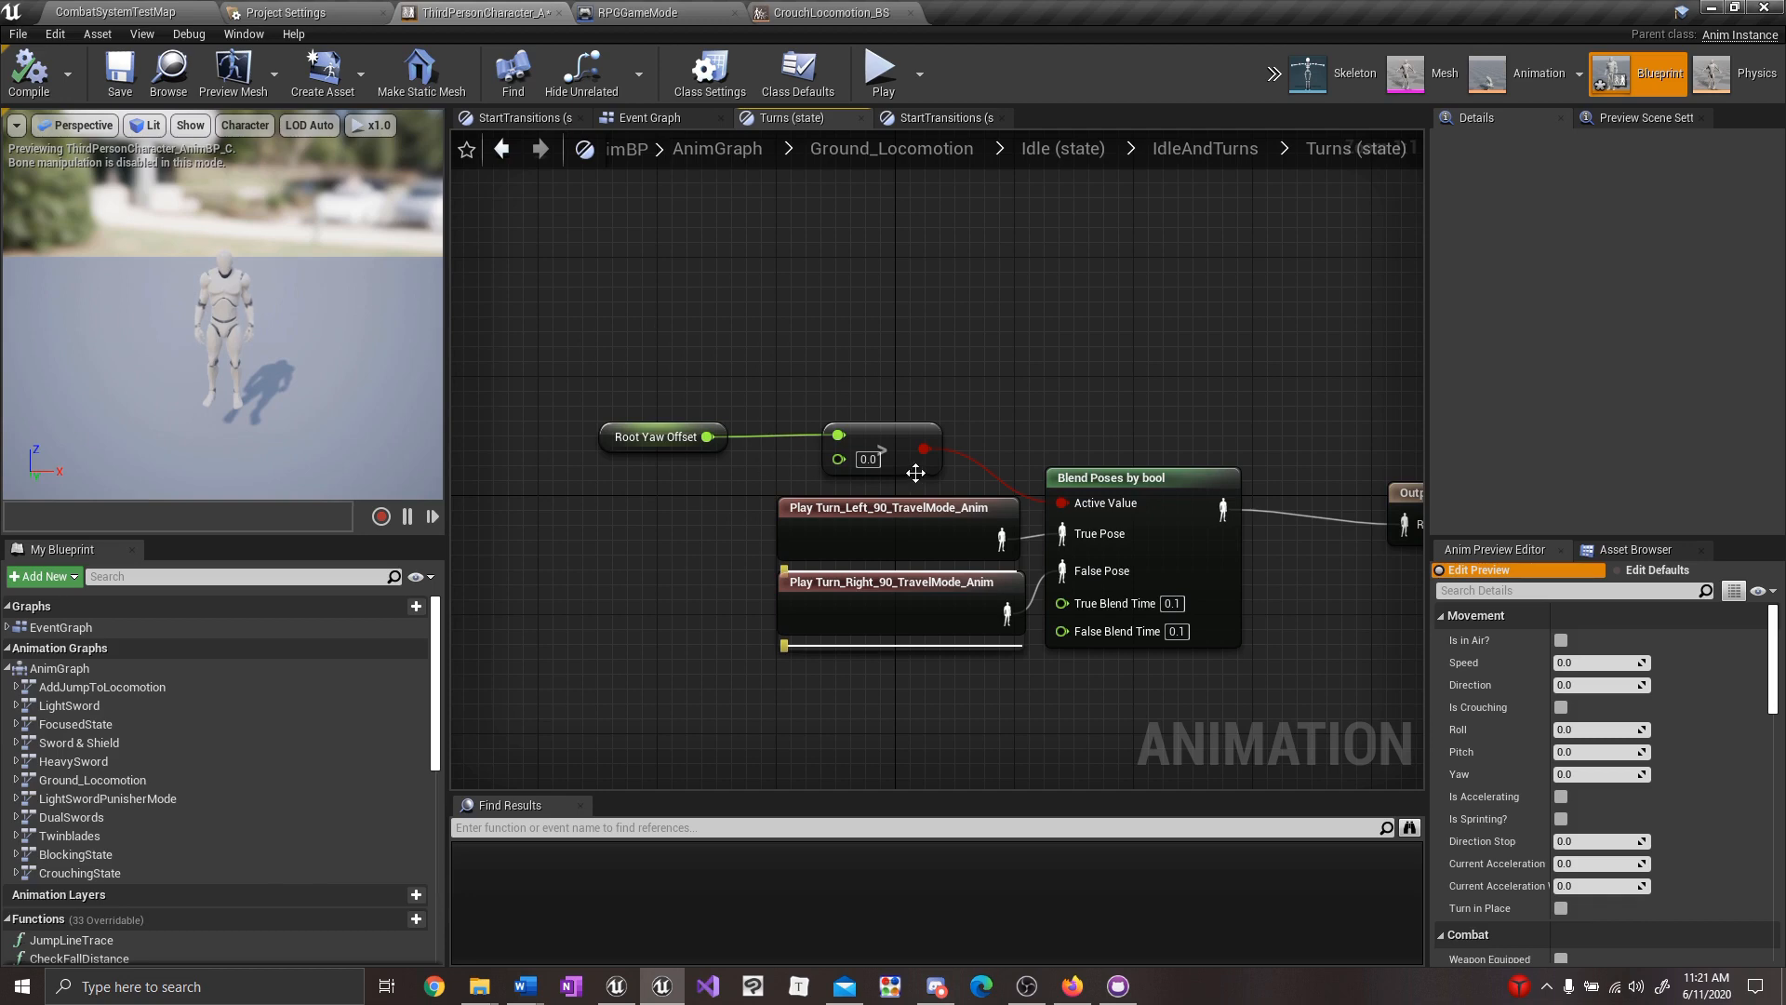
pyautogui.moveTo(716, 510); pyautogui.dragTo(689, 550, button='right')
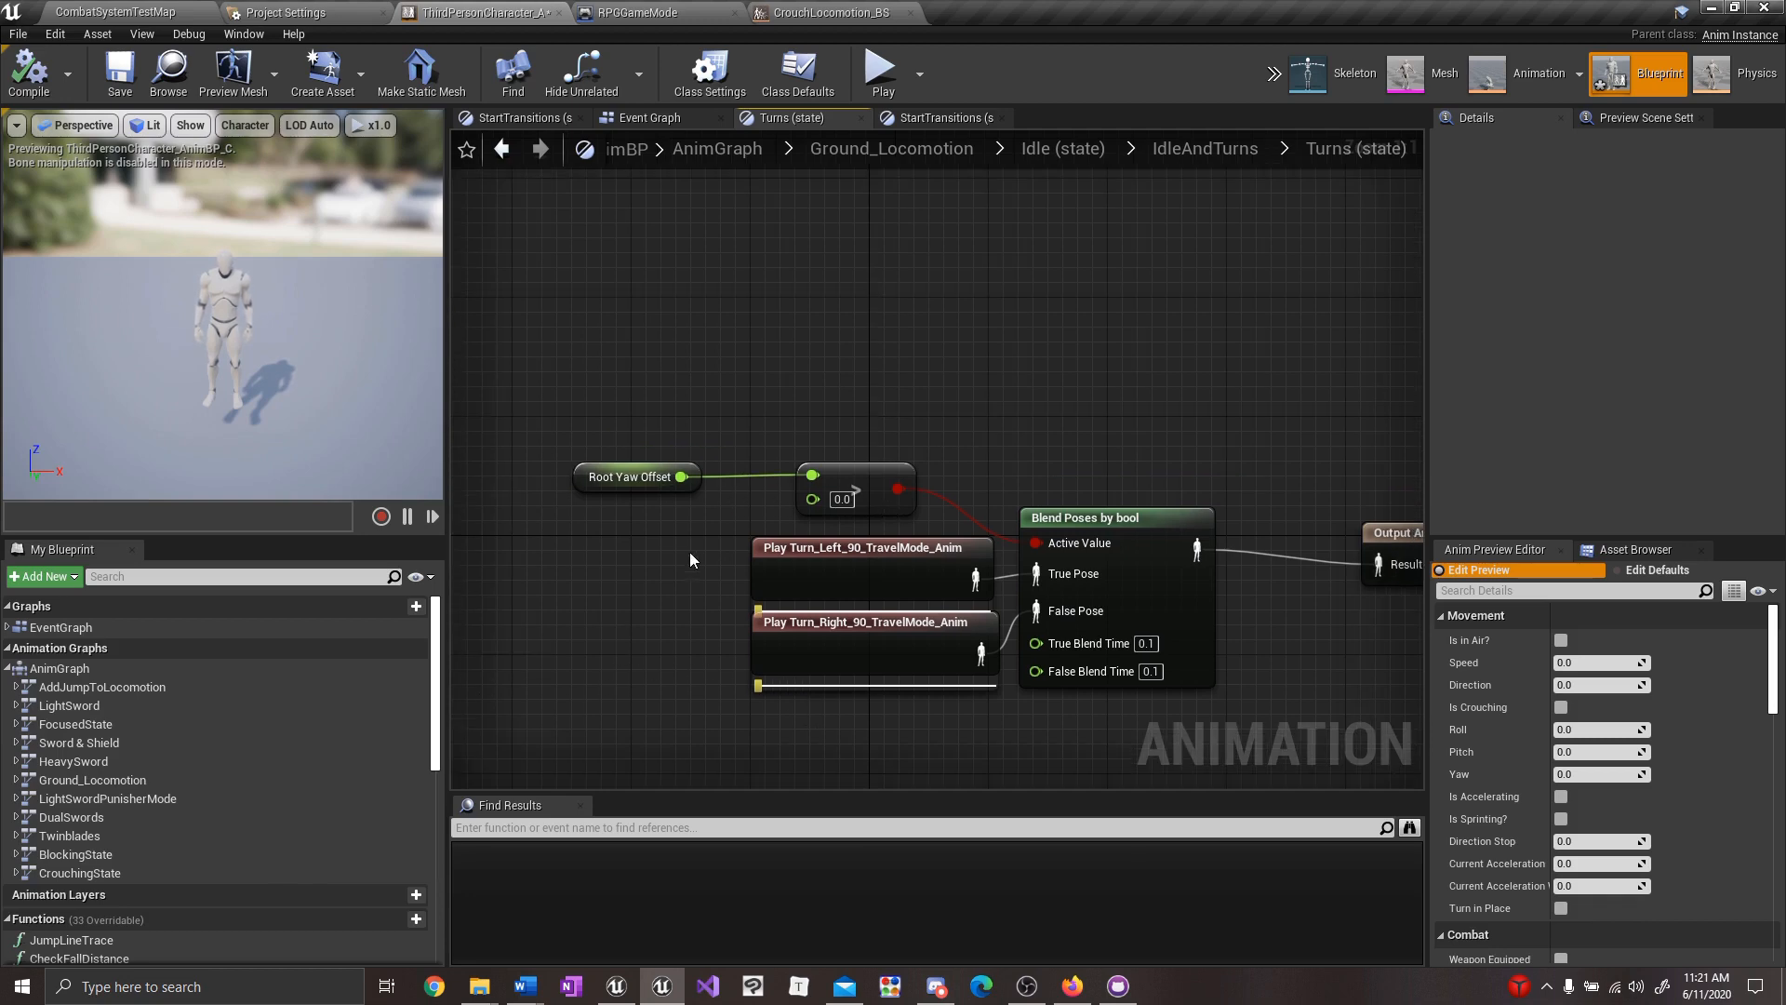
pyautogui.doubleClick(769, 573)
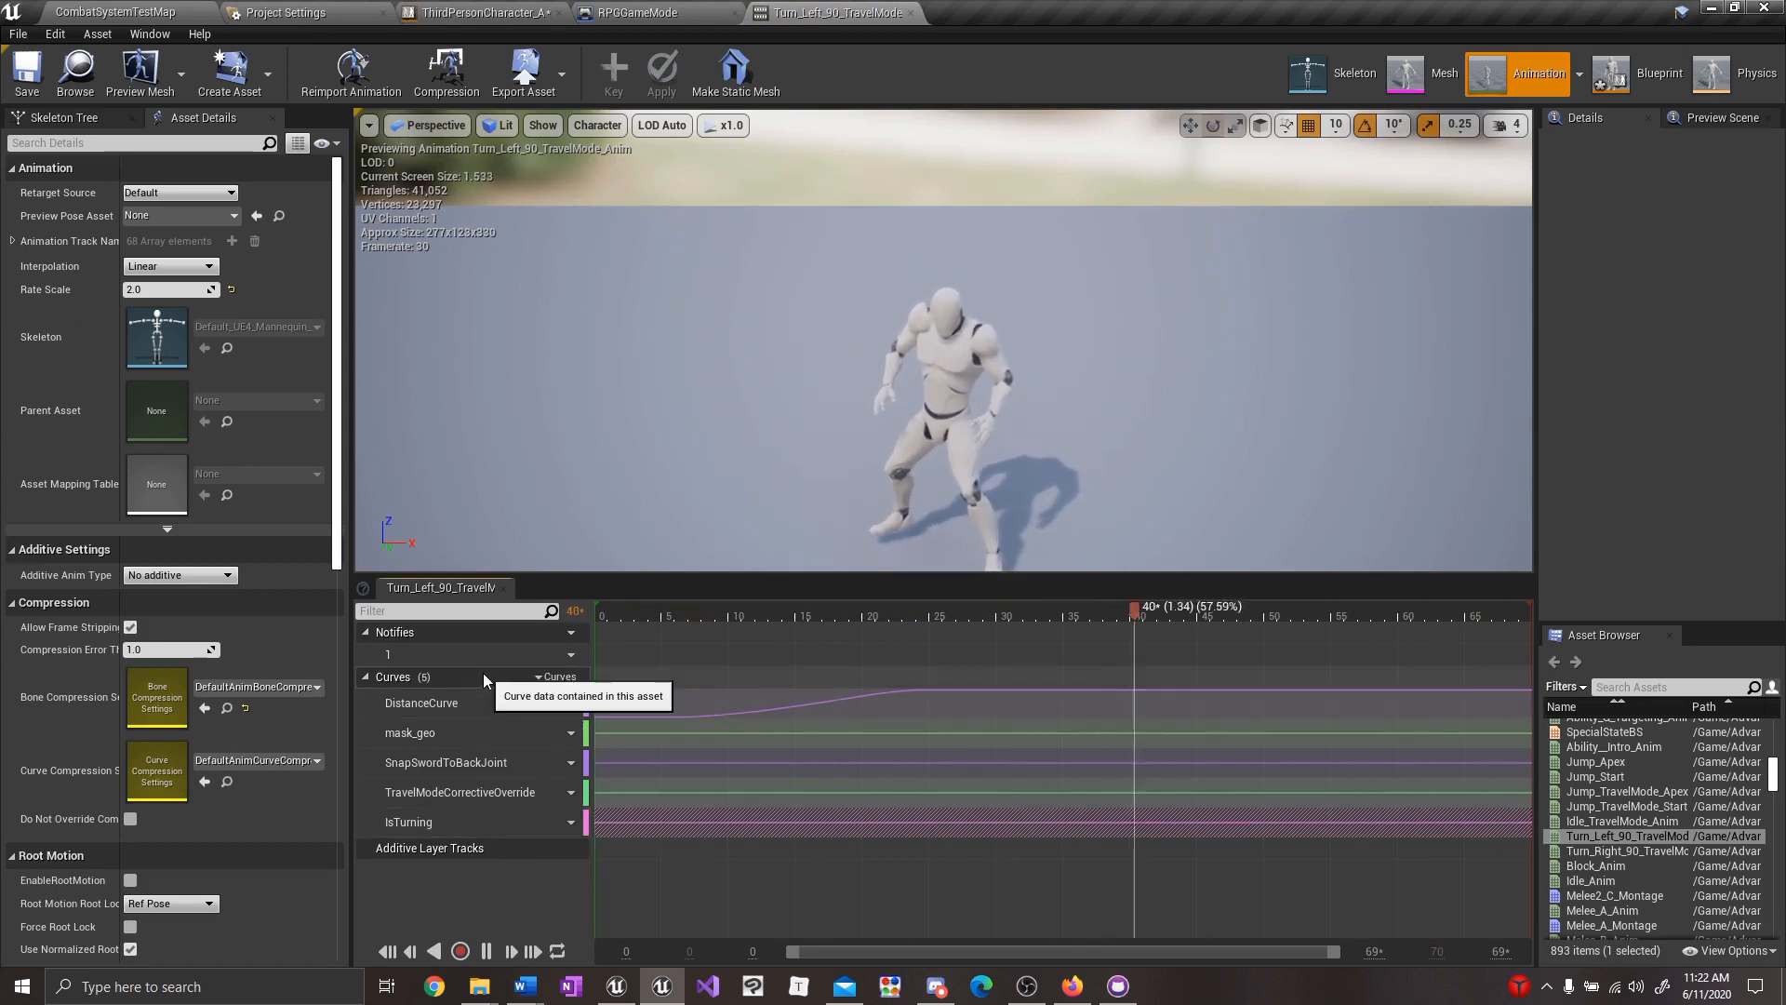
# Look through the names available for adding a curve or metadata to the turn-left animation.
pyautogui.click(555, 676)
pyautogui.moveTo(605, 710)
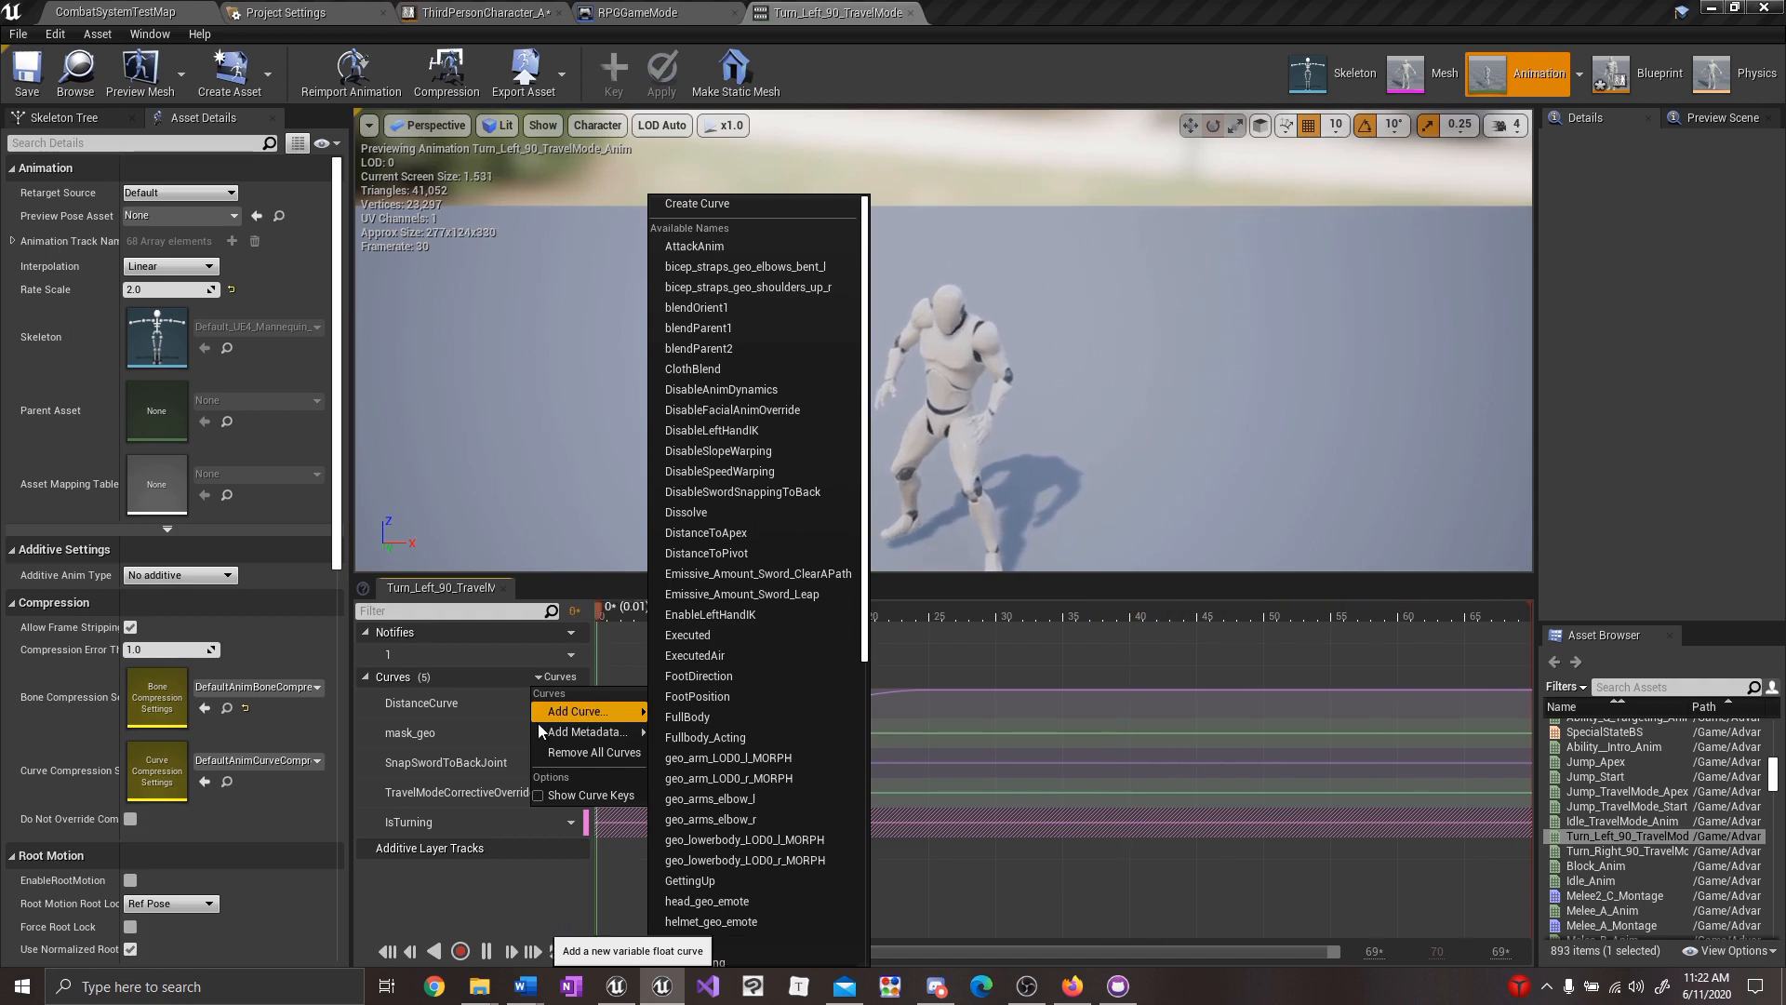
pyautogui.moveTo(561, 735)
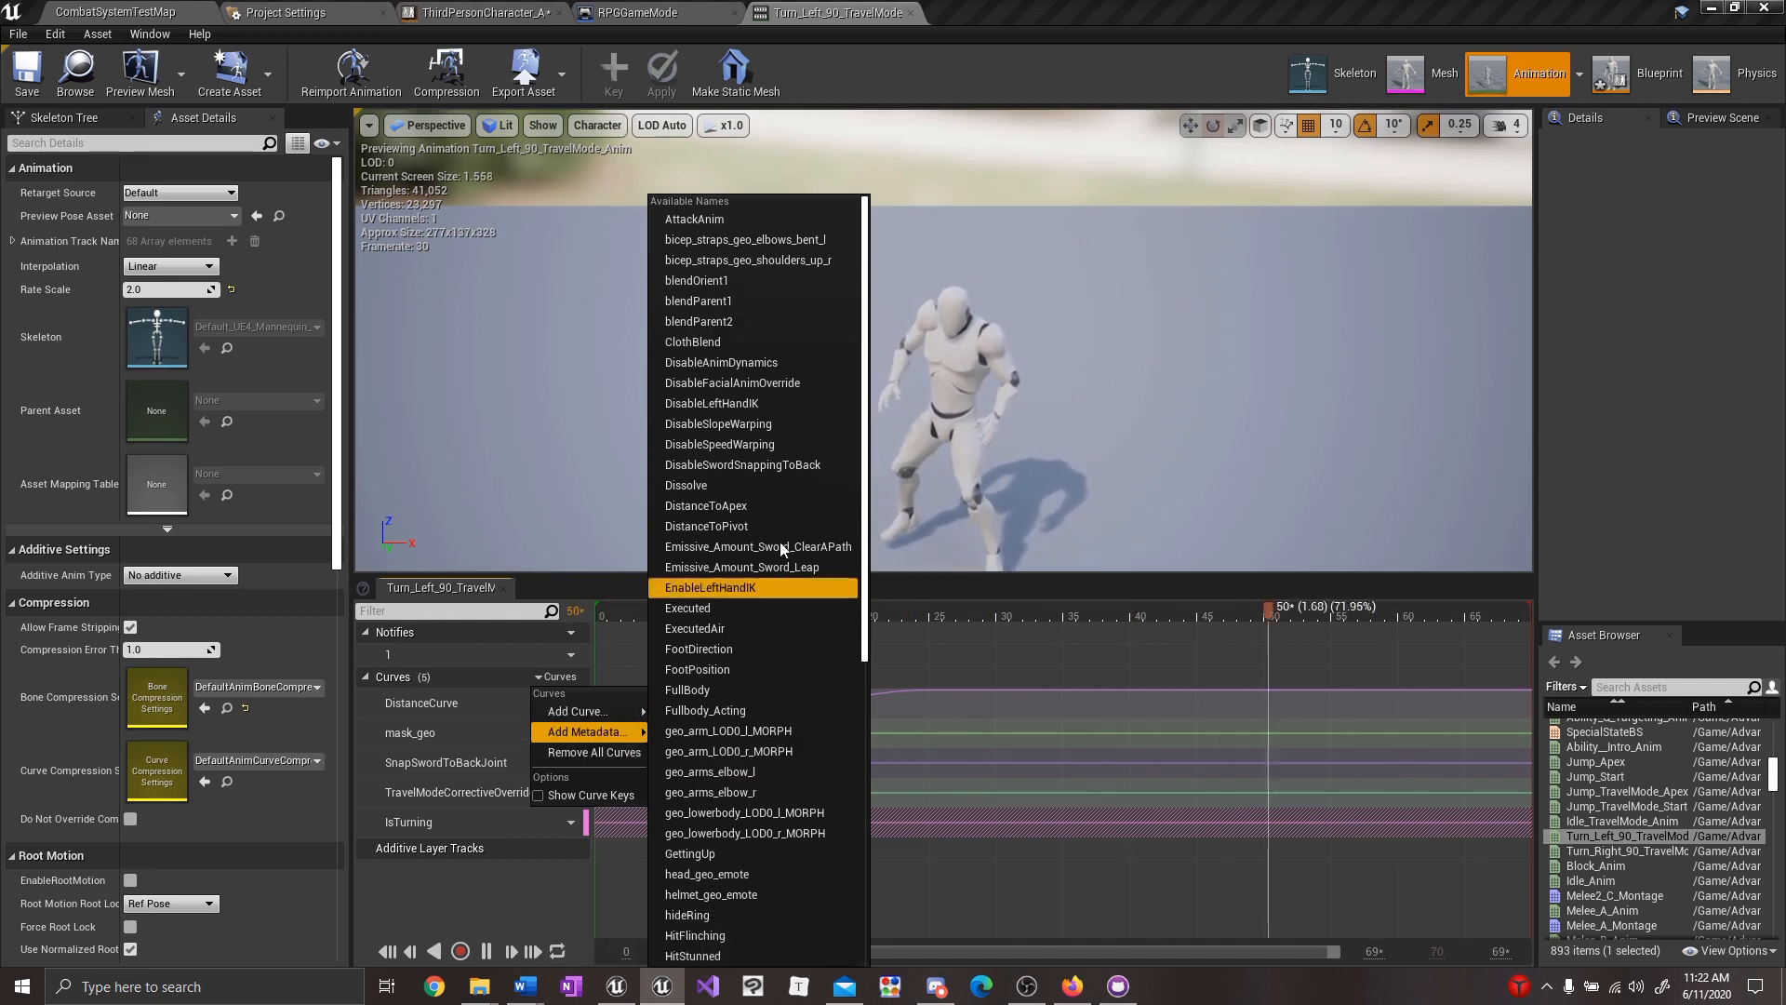
pyautogui.click(443, 878)
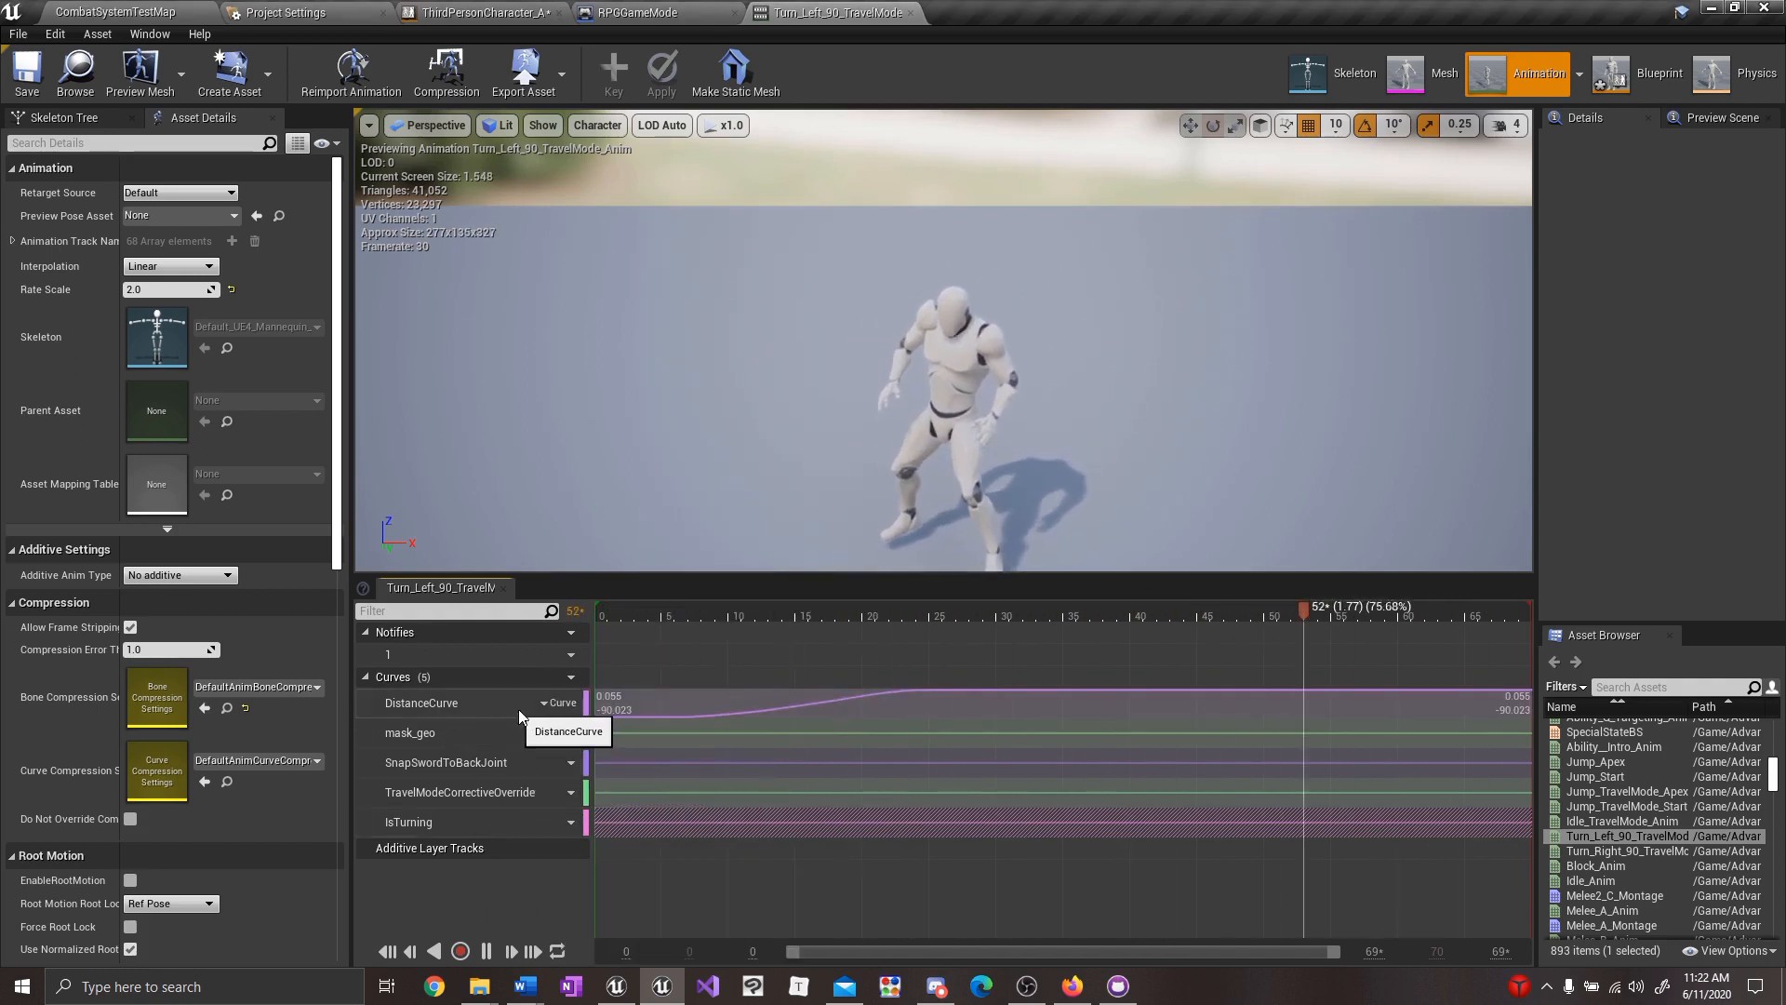
# Open the turn-left animation's DistanceCurve in the curve editor.
pyautogui.click(651, 698)
pyautogui.rightClick(651, 697)
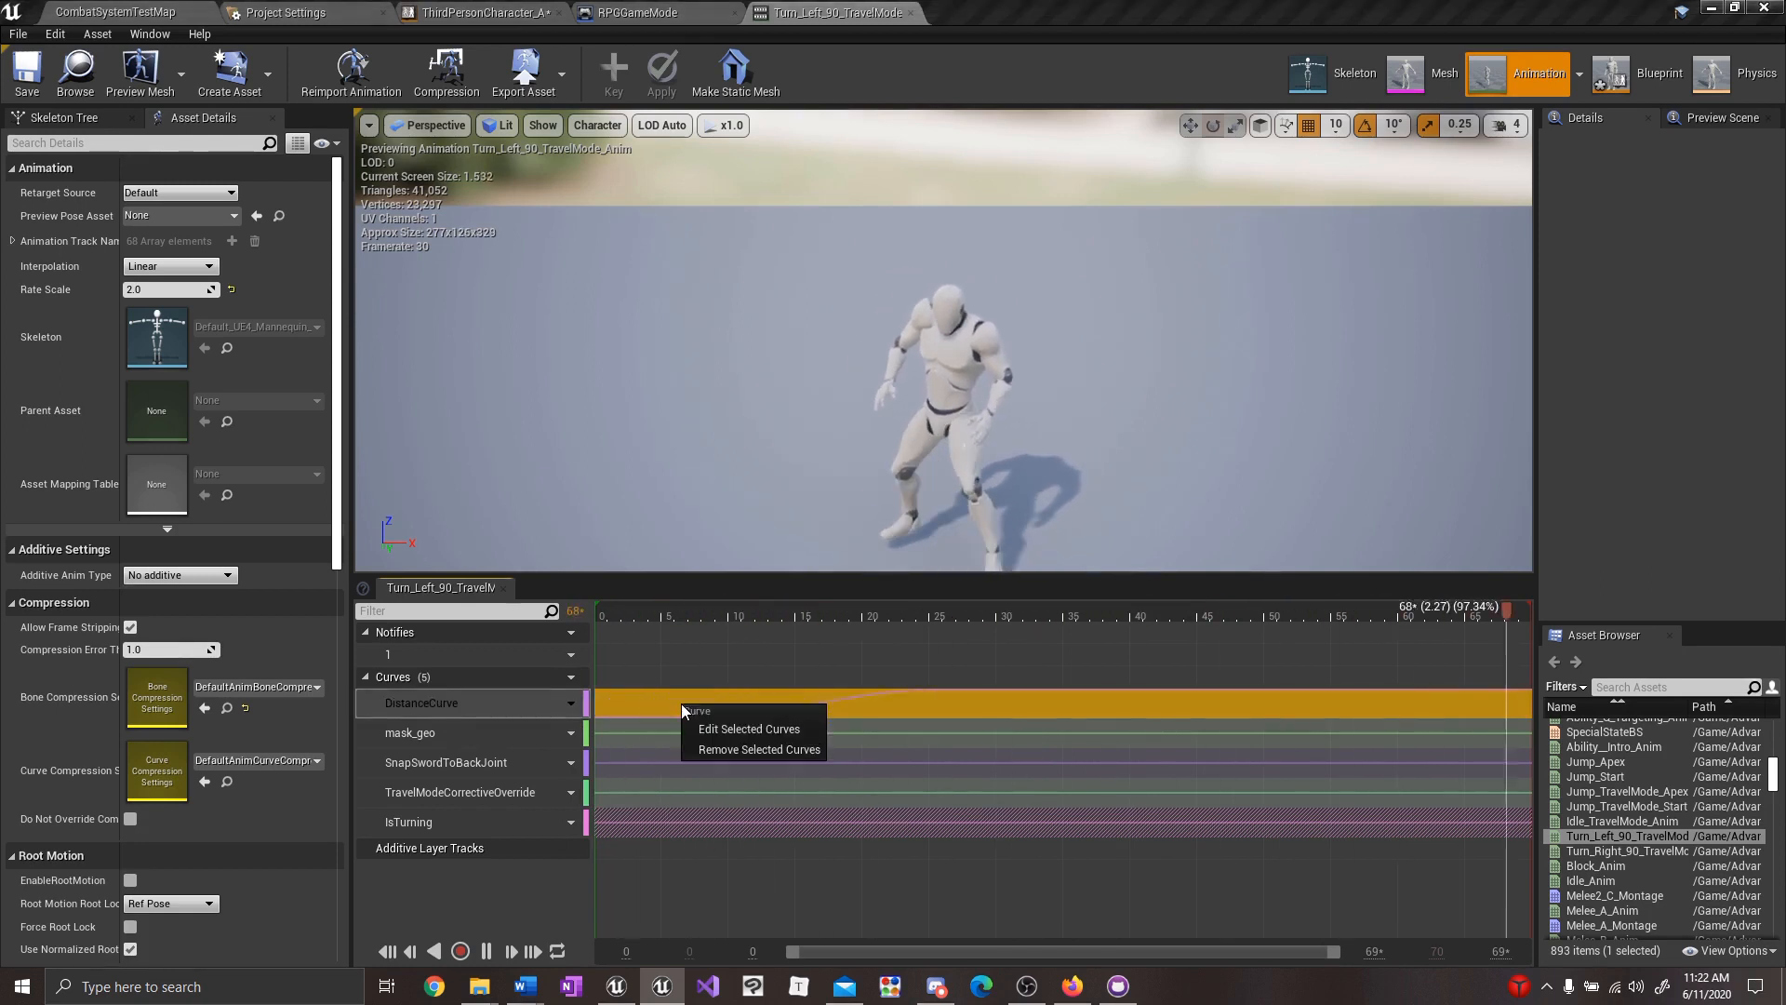
pyautogui.click(731, 731)
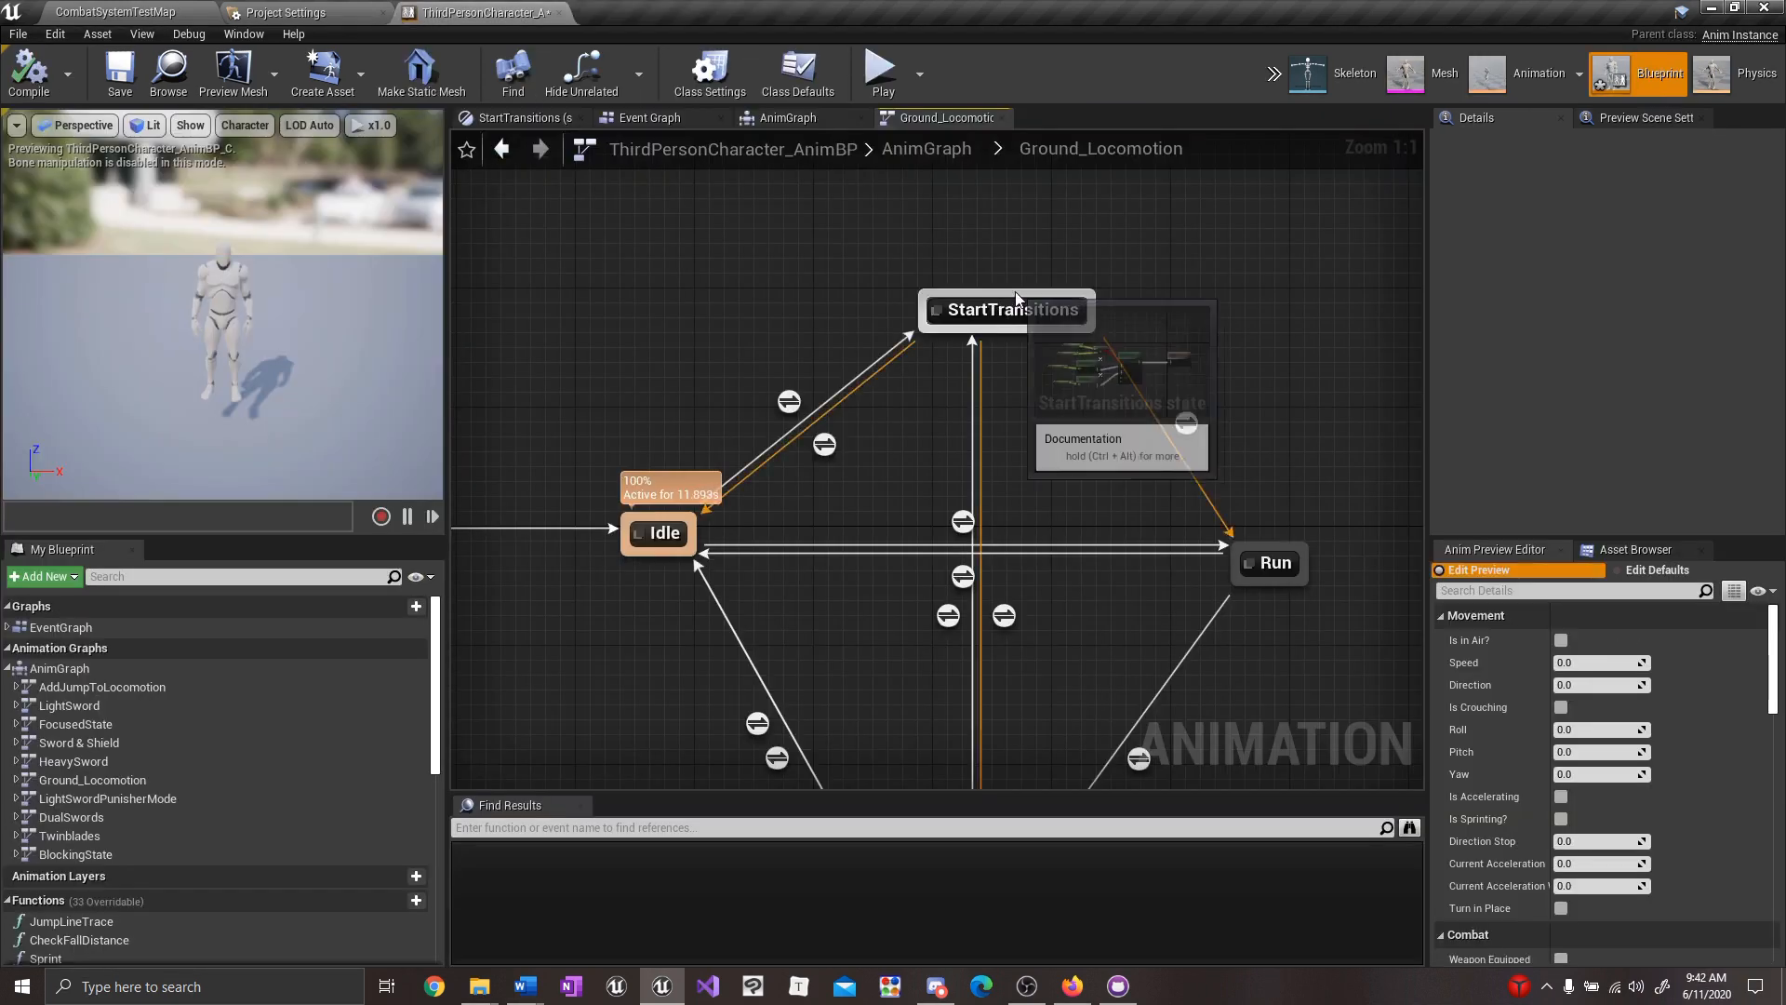
# Open the StartTransitions state and create a Blend Space 1D named WalkStart_BS with Default_UE4_Mannequin_Skeleton in the Unarmed Locomotion StartTransitions folder.
pyautogui.doubleClick(1014, 309)
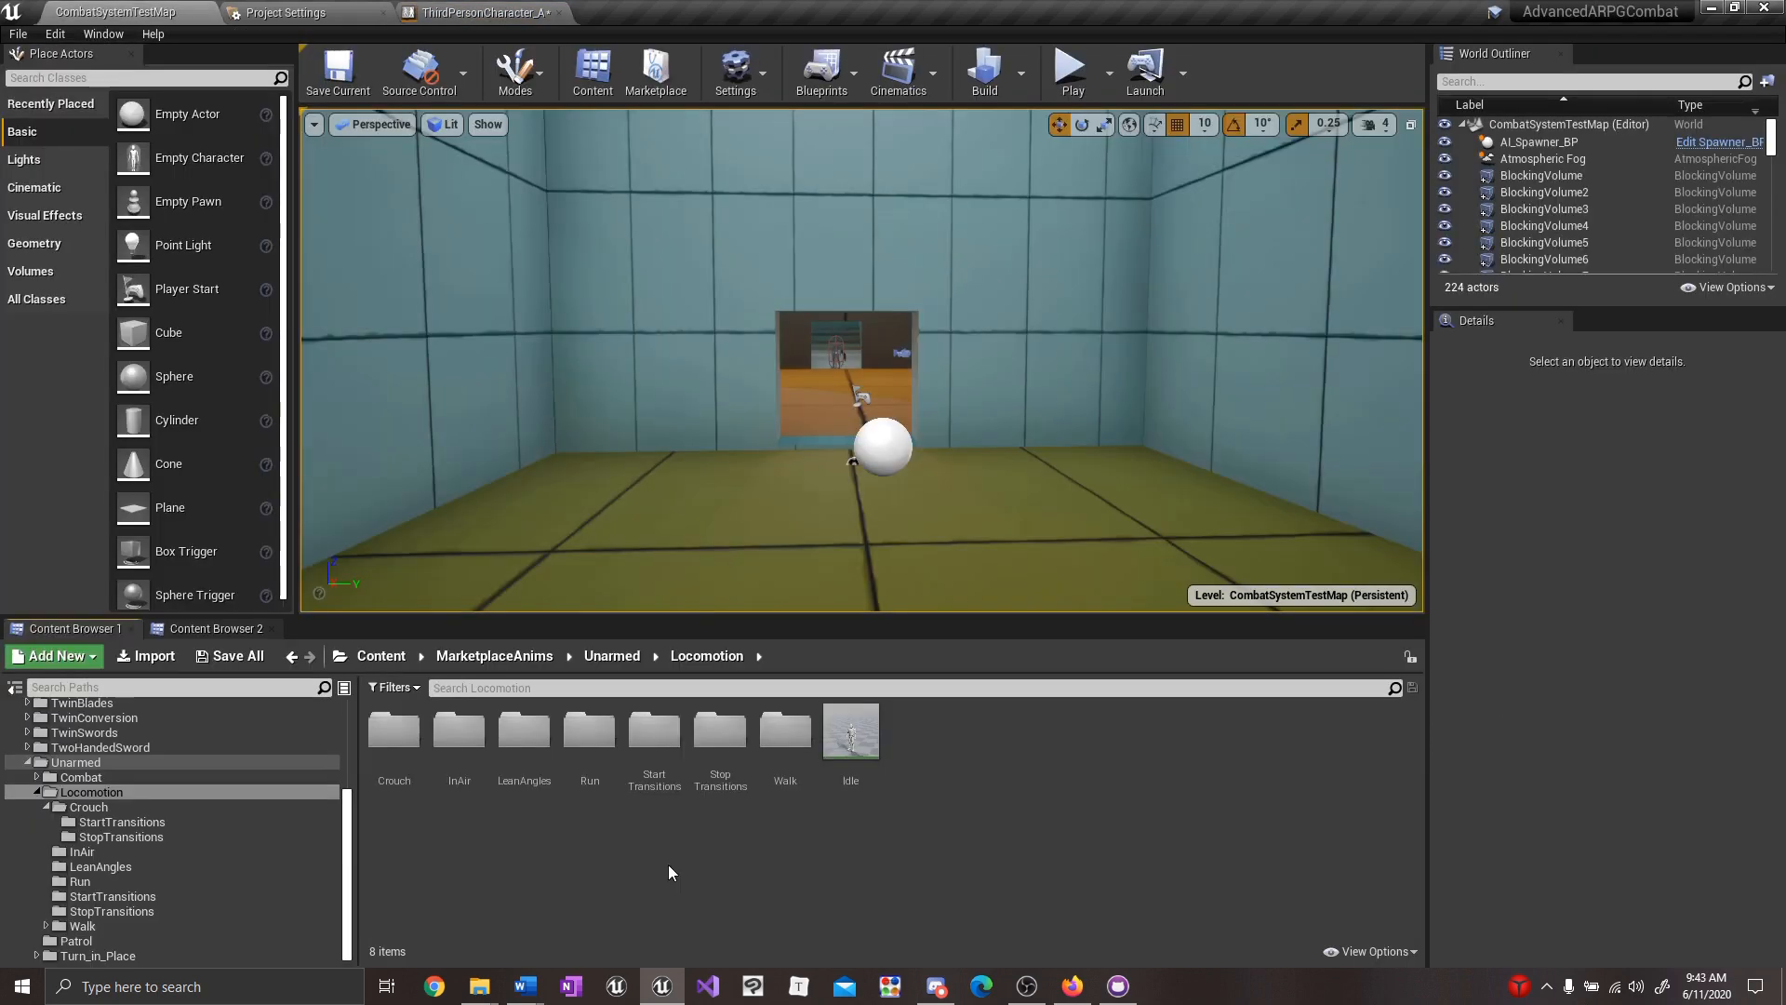
pyautogui.doubleClick(645, 792)
pyautogui.rightClick(884, 781)
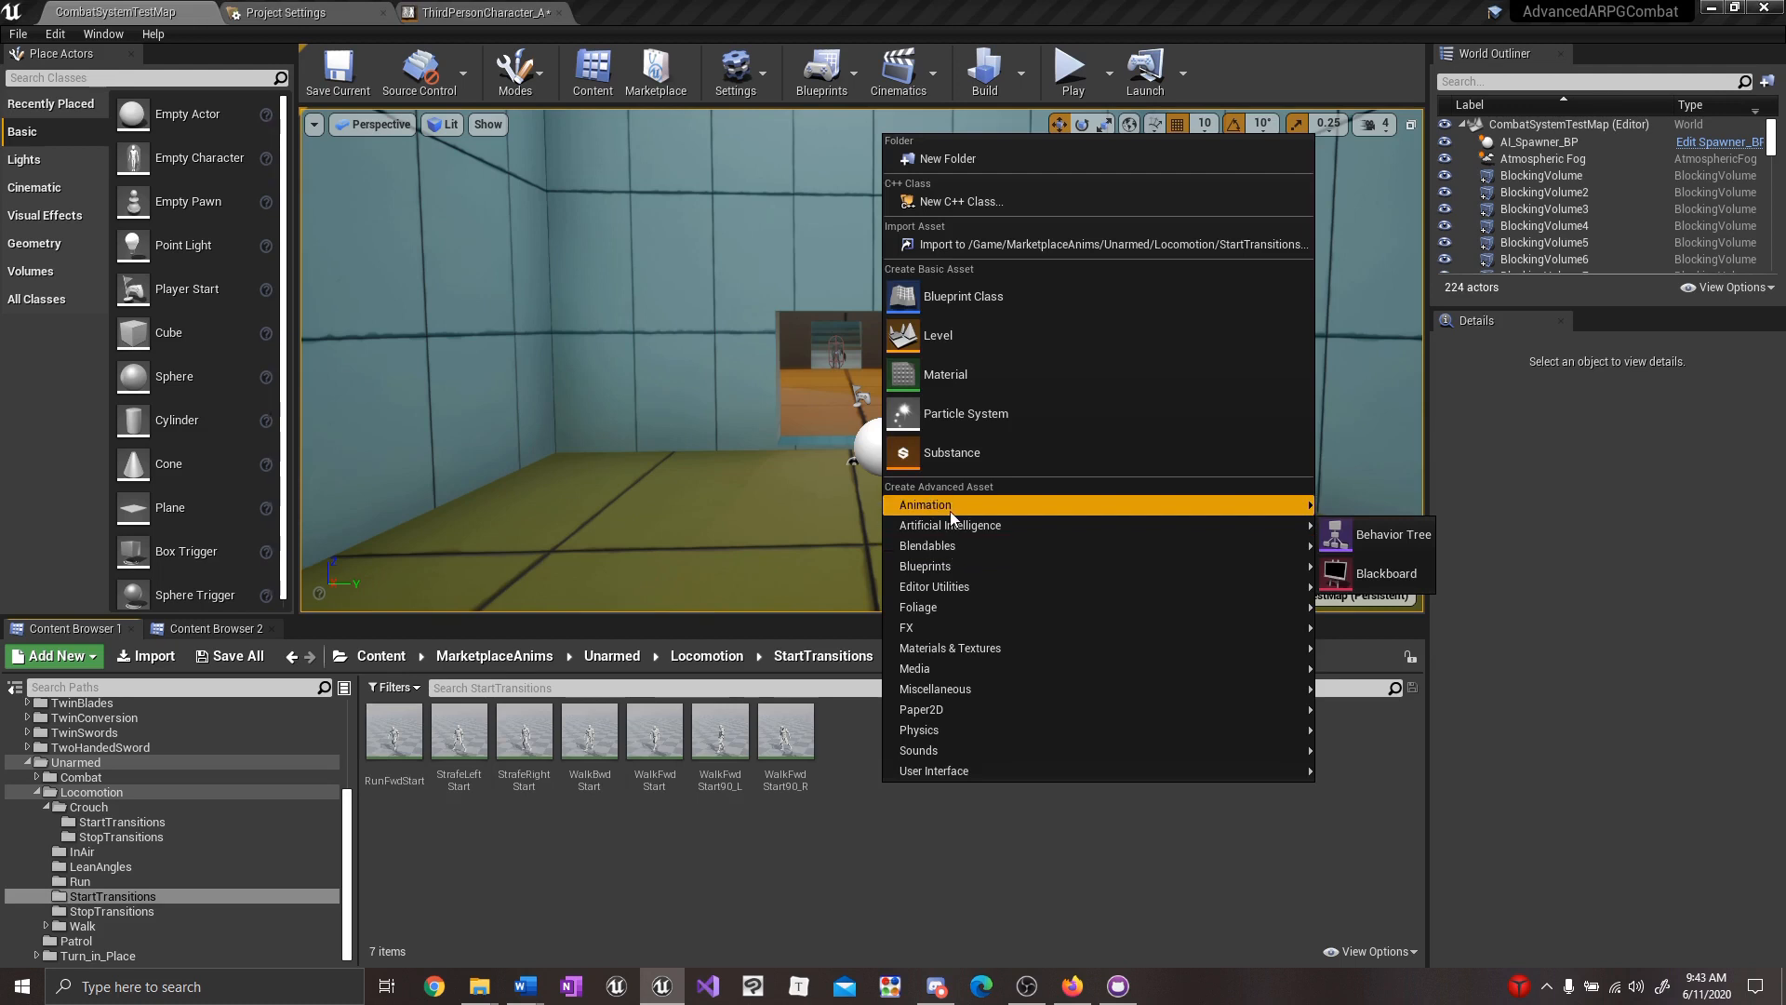
pyautogui.moveTo(1103, 506)
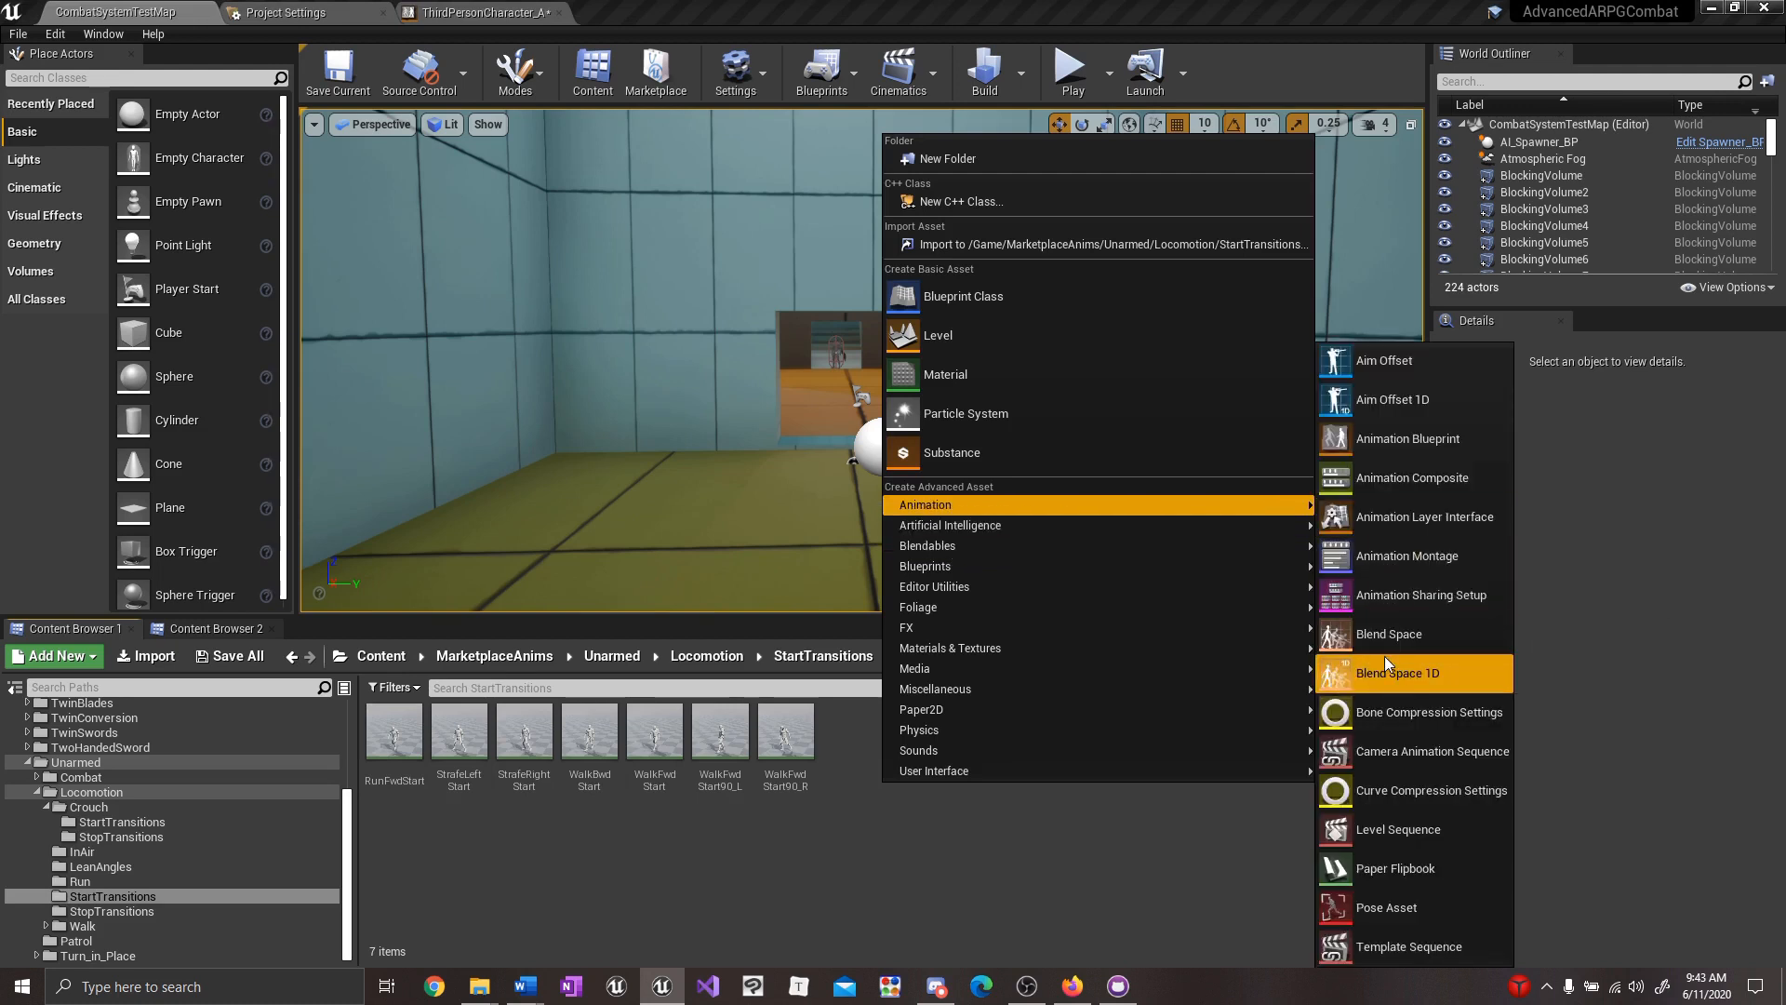
pyautogui.click(1425, 672)
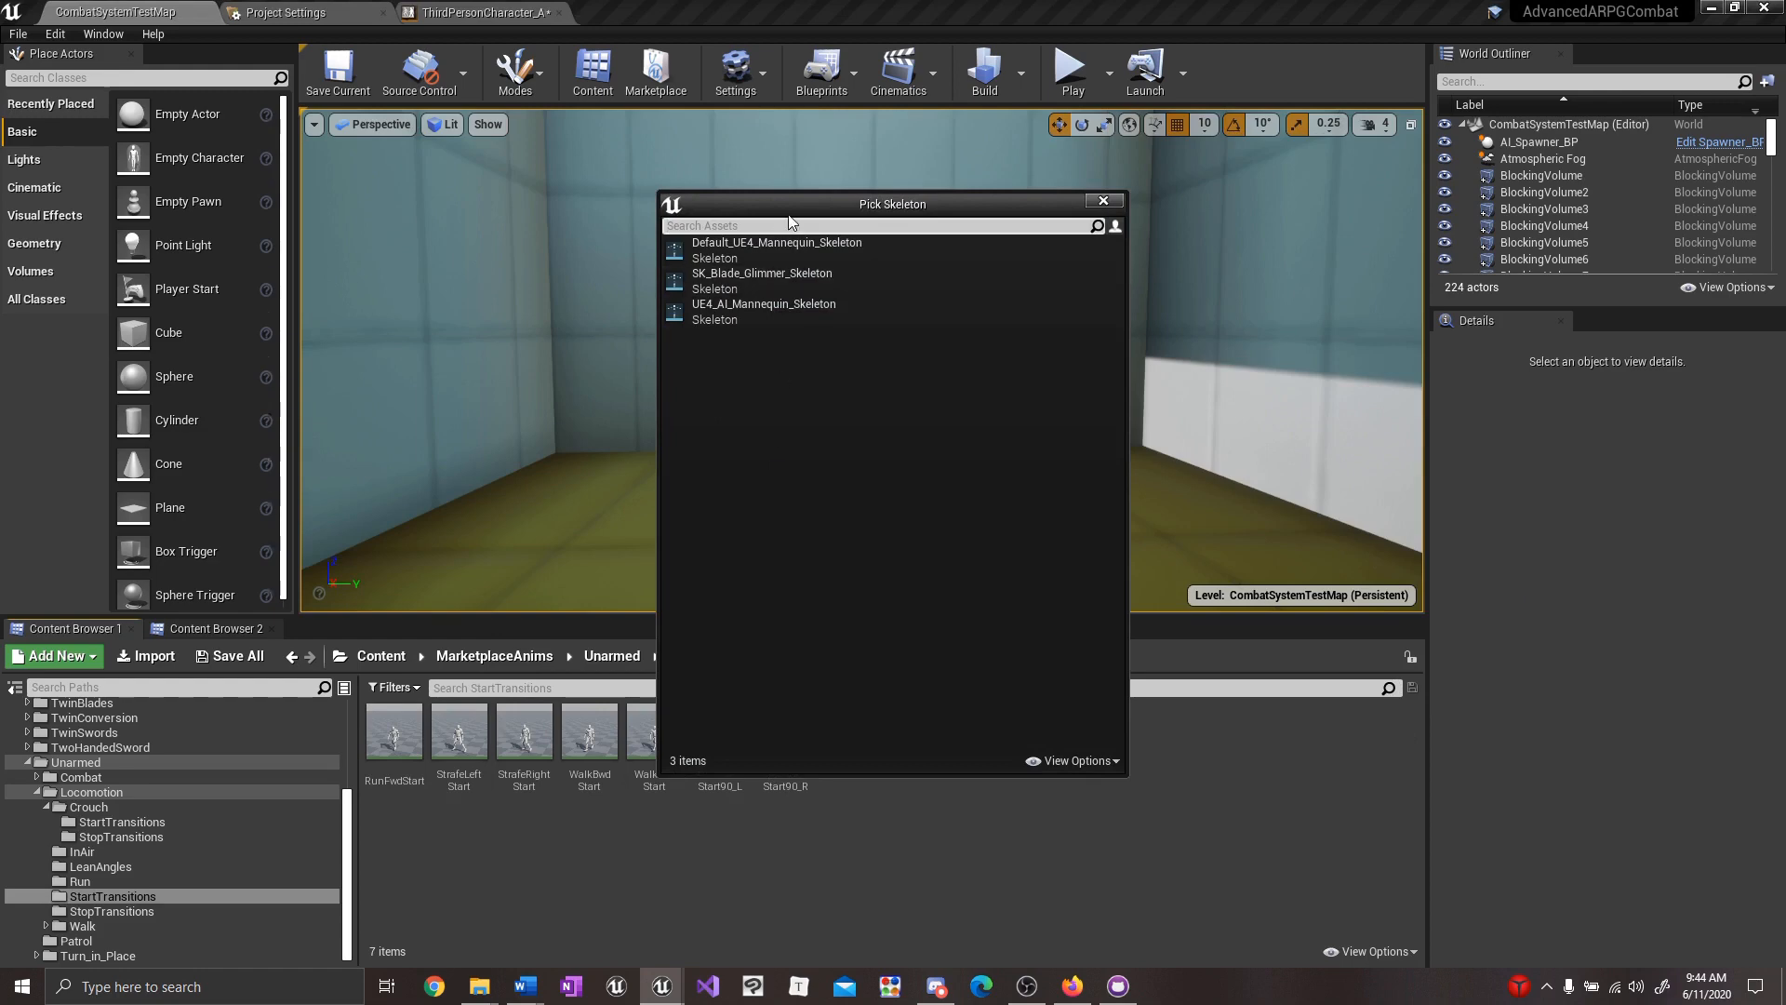
pyautogui.click(771, 241)
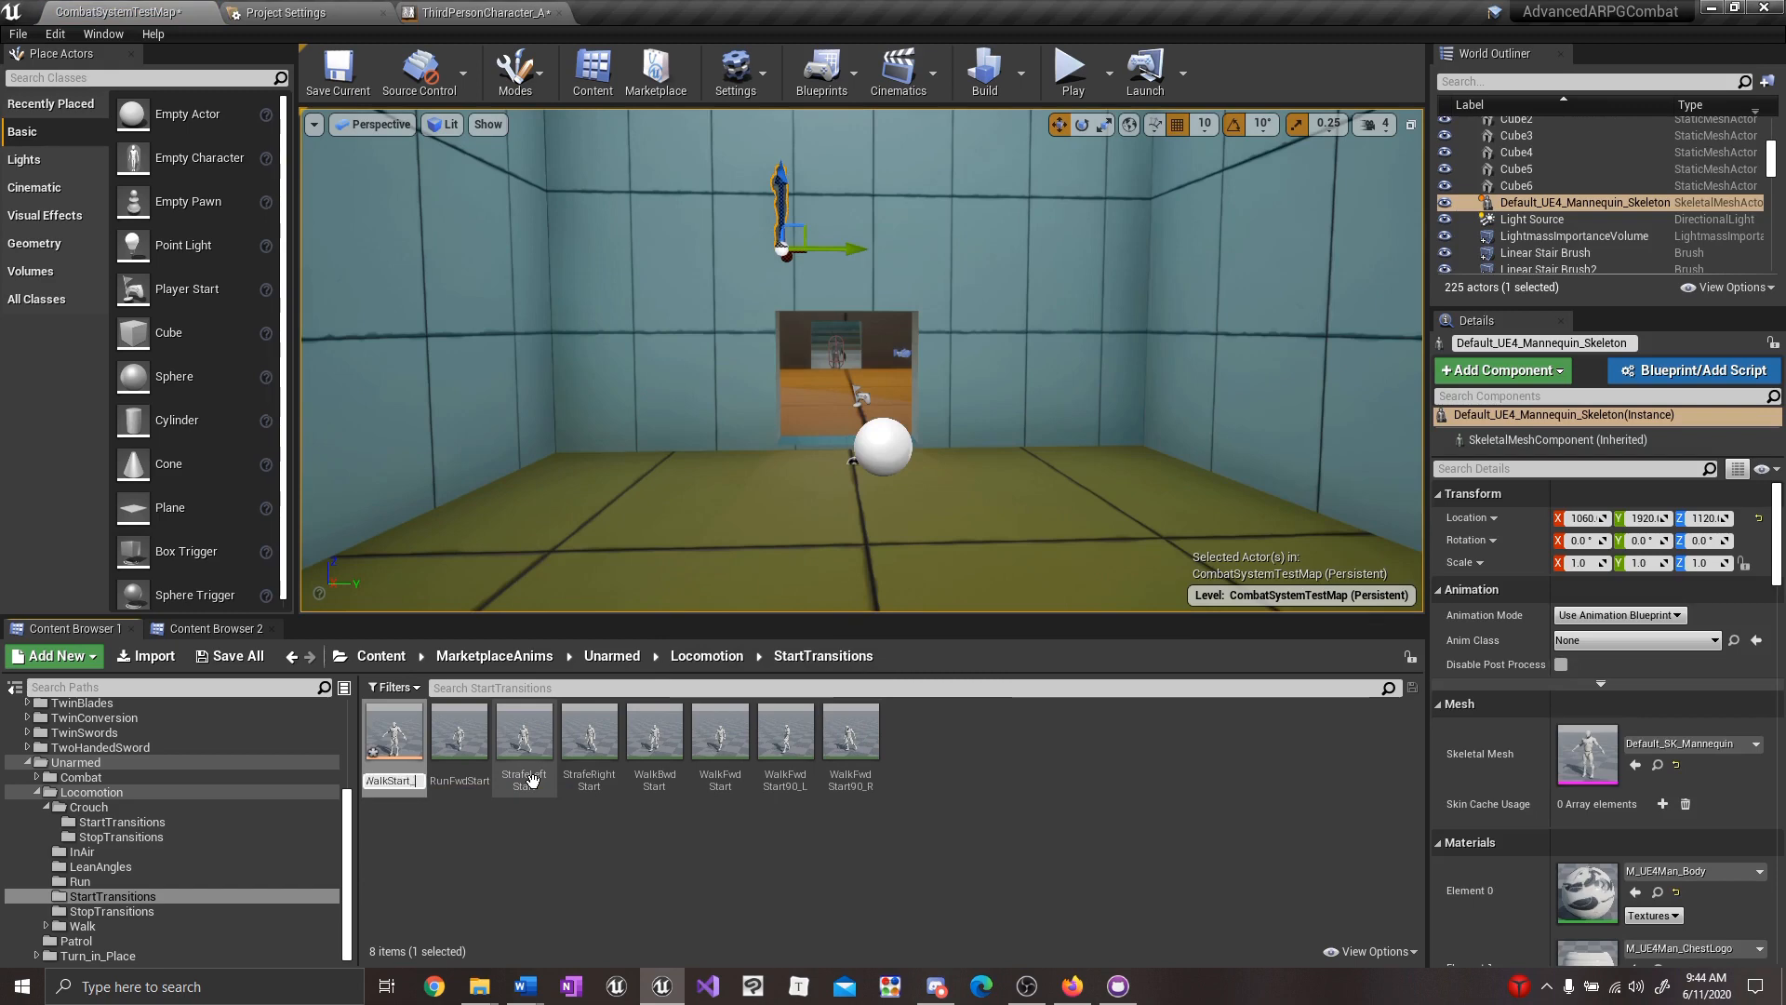
pyautogui.press('Return')
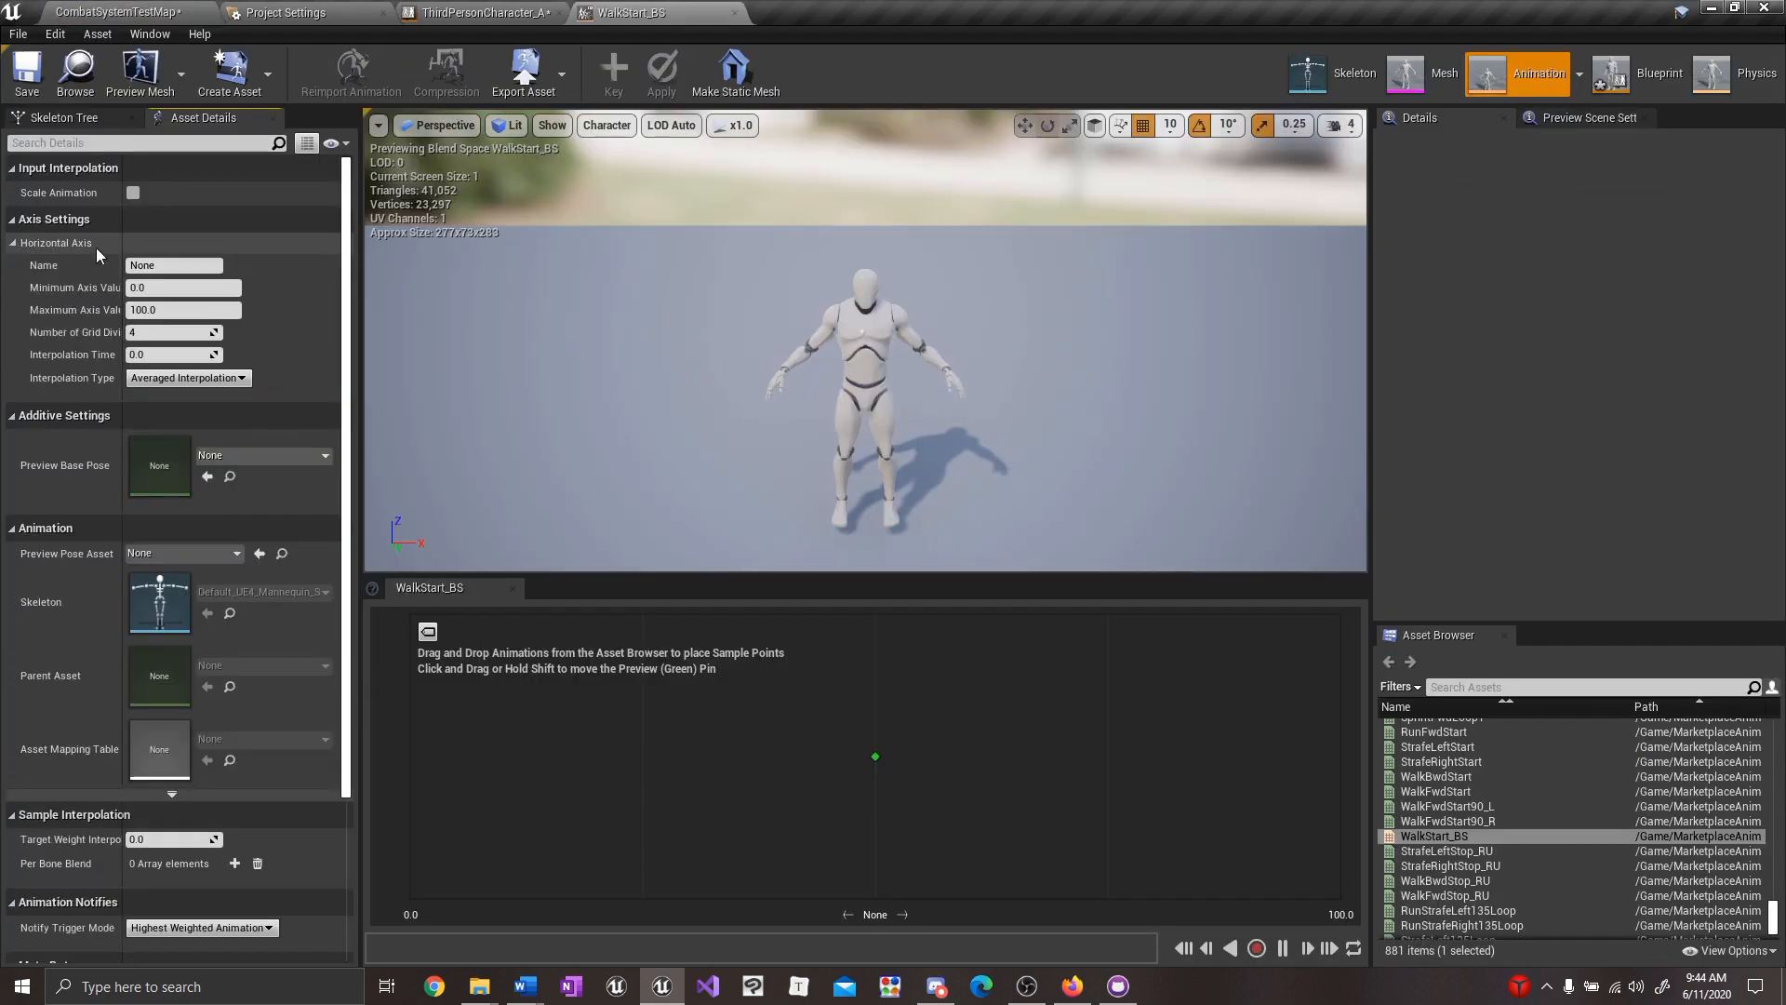
# Name the horizontal axis of WalkStart_BS Direction and set its range from -180 to 180, keeping 4 grid divisions.
pyautogui.click(174, 266)
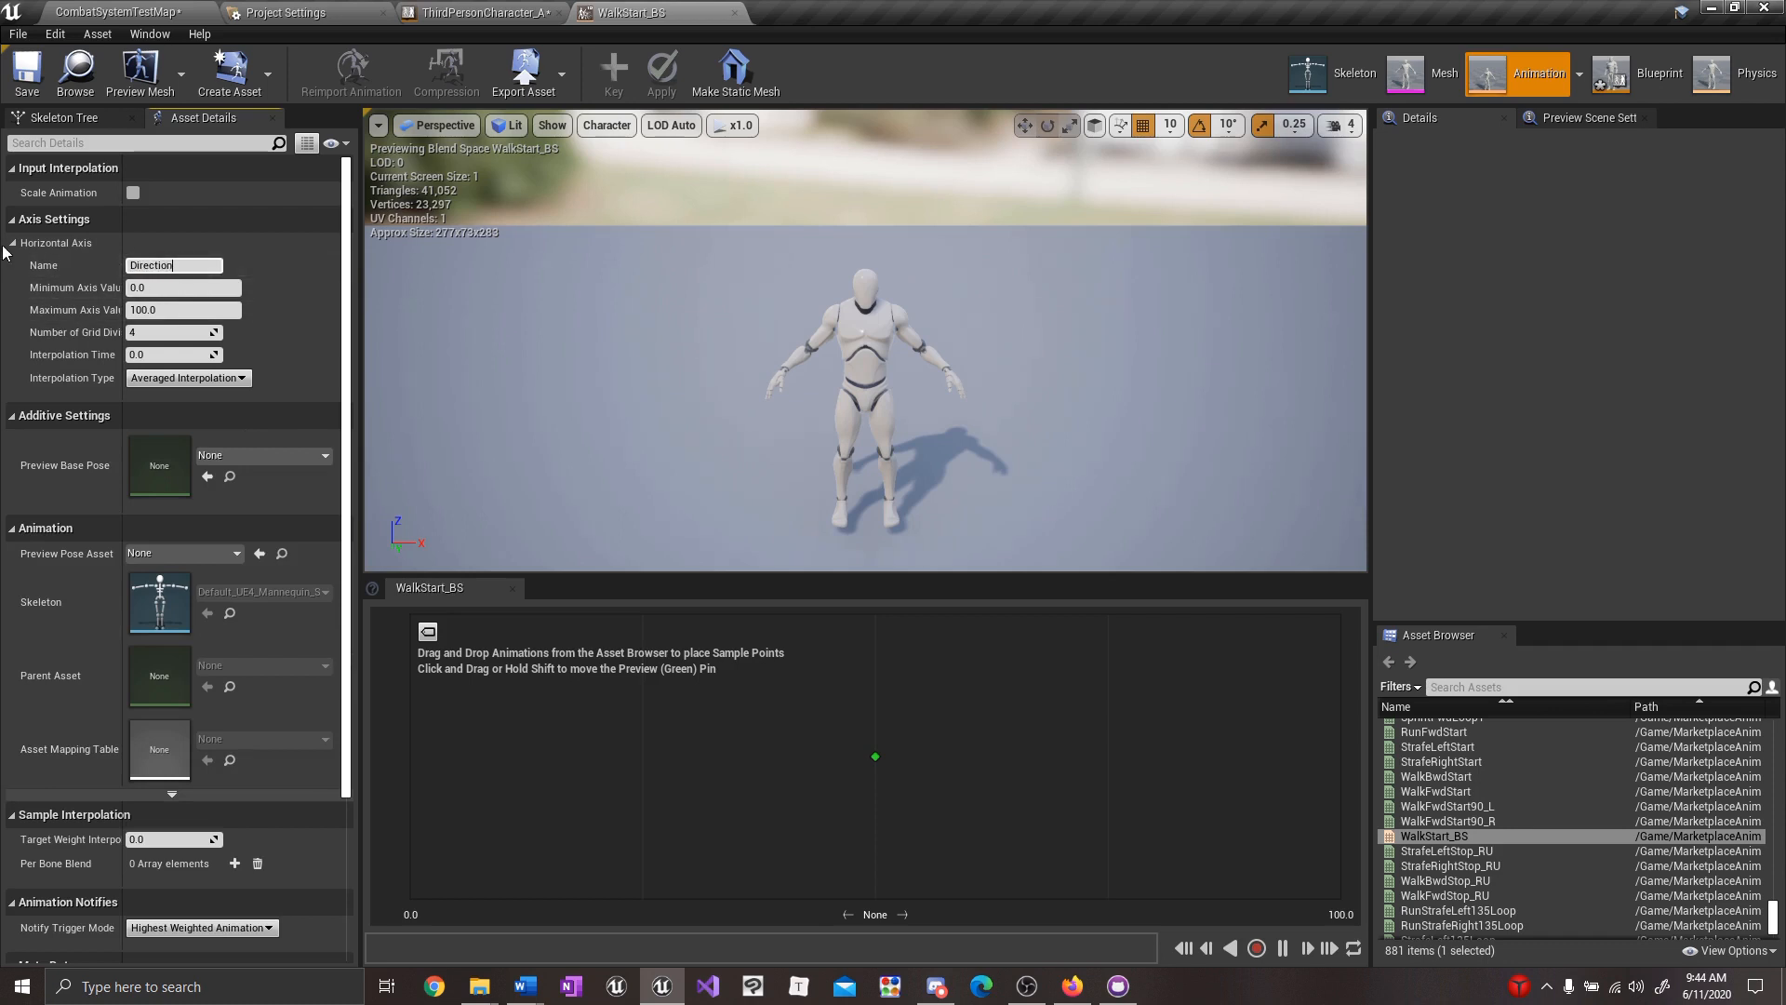
pyautogui.click(181, 286)
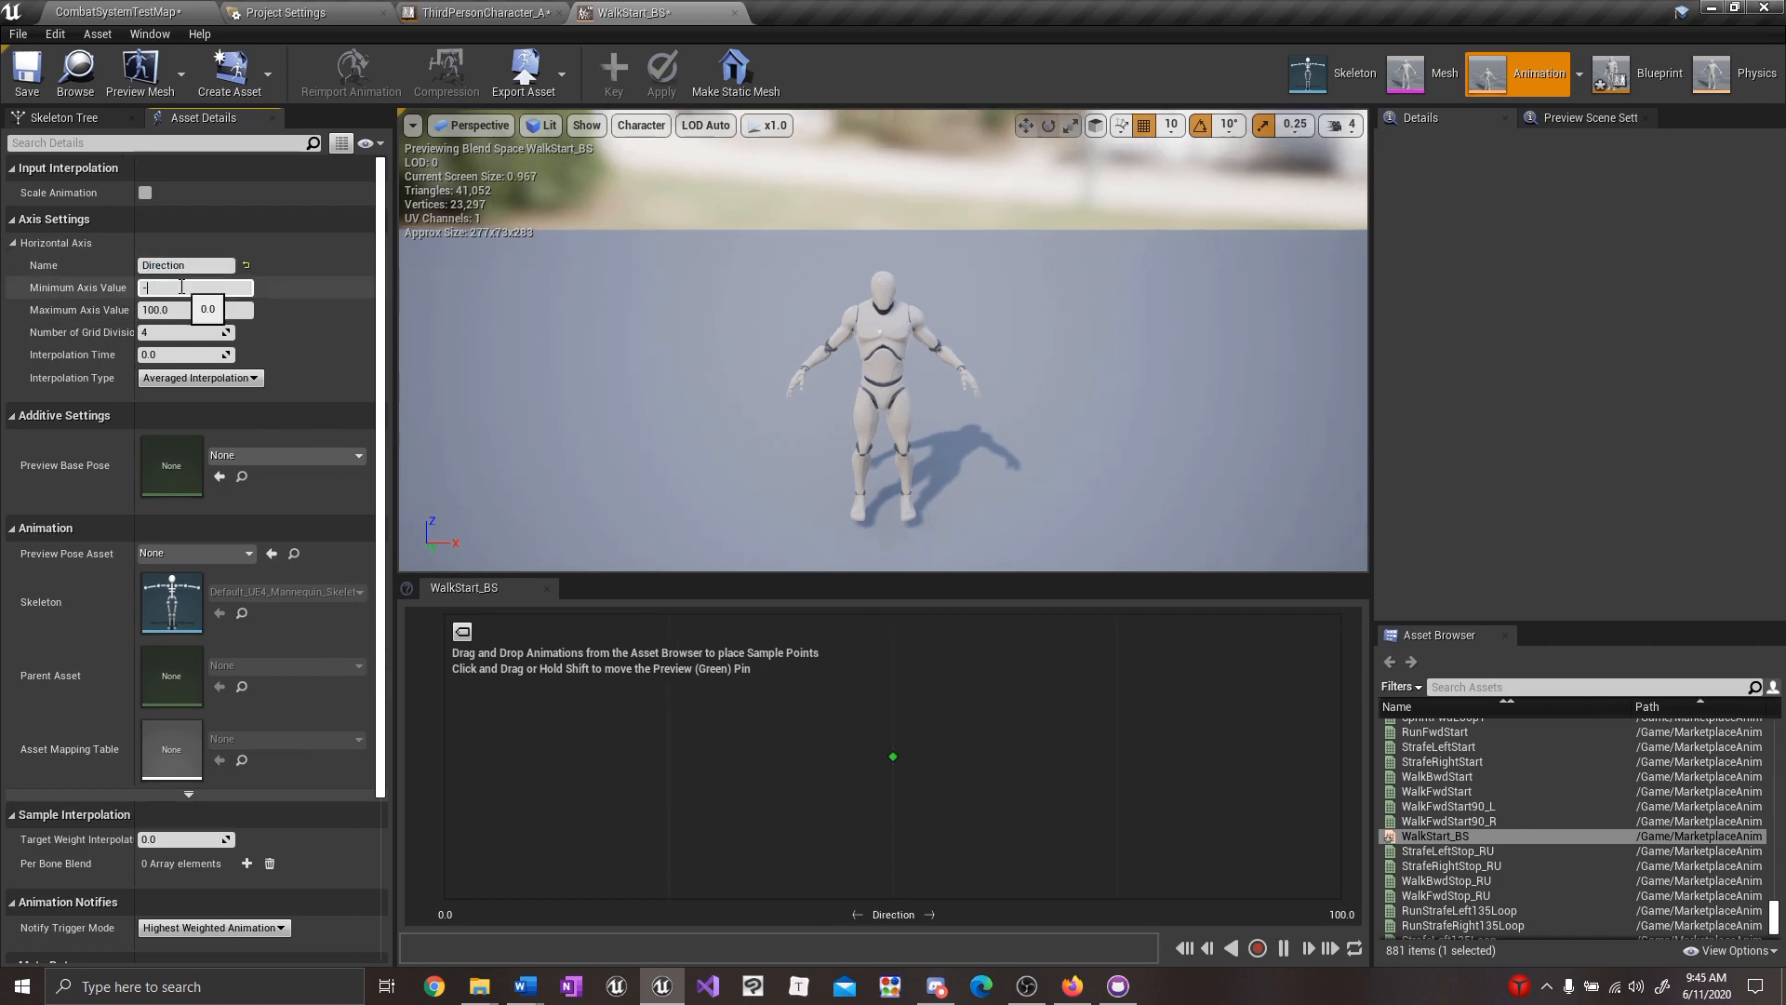
pyautogui.click(186, 310)
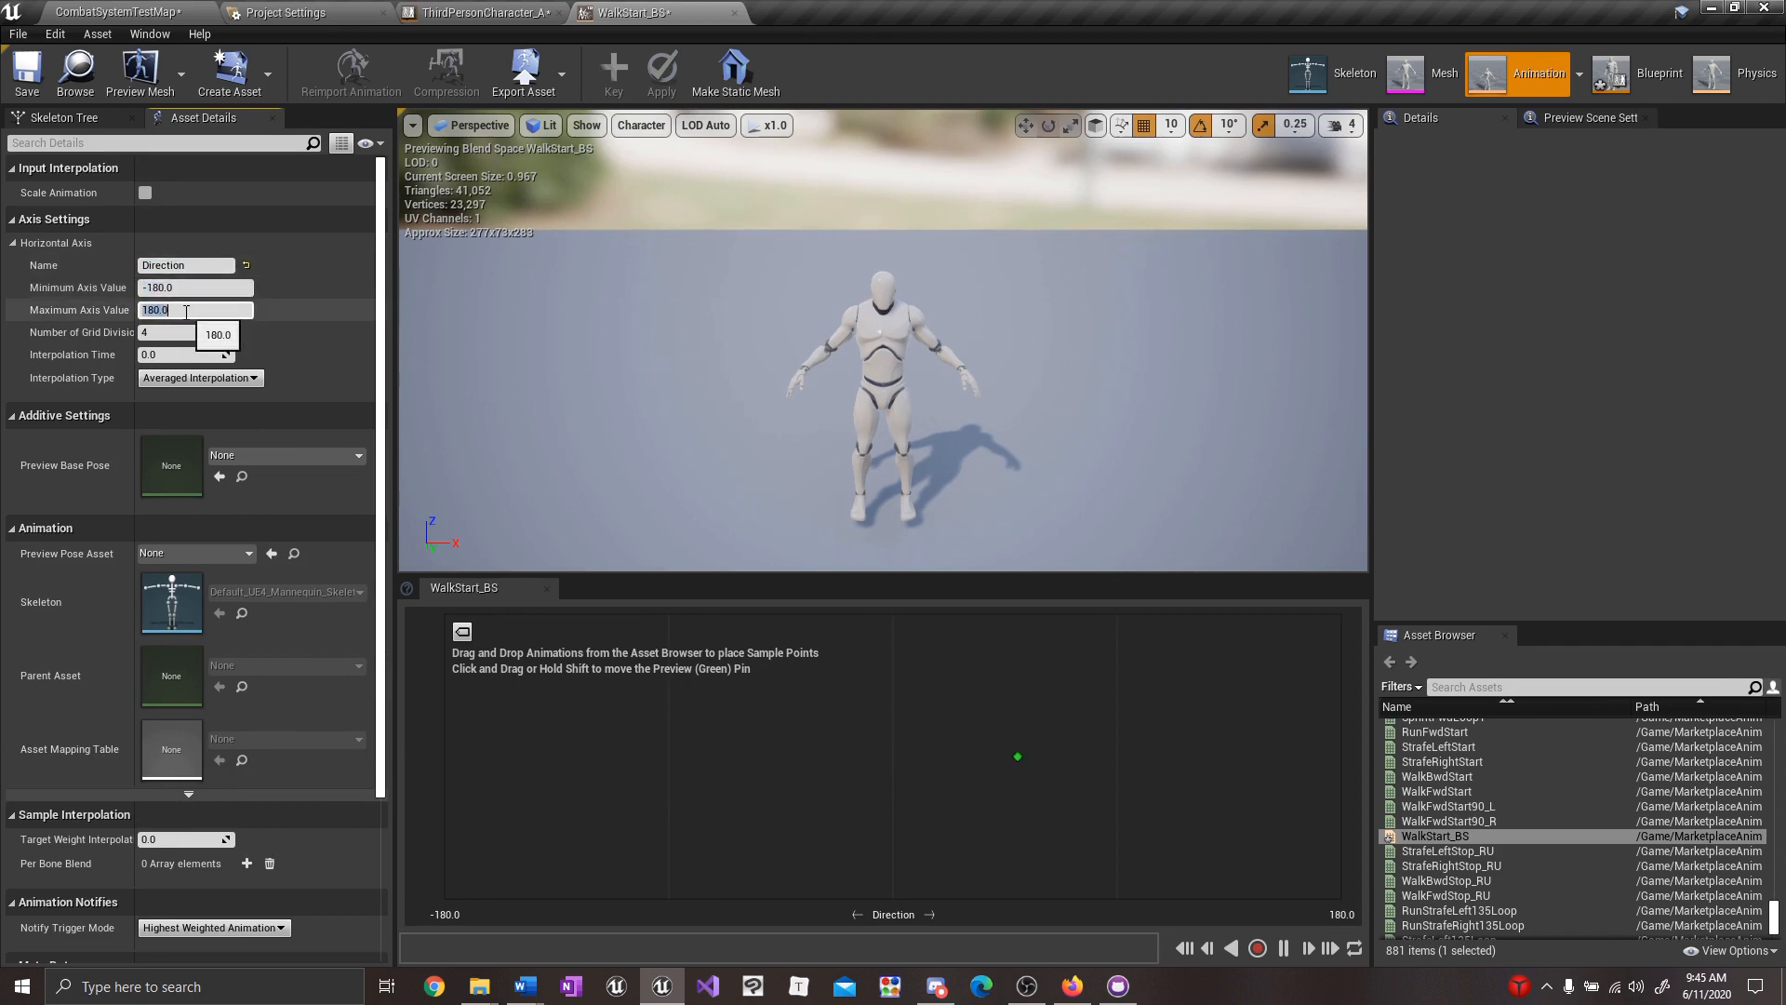
pyautogui.press('Return')
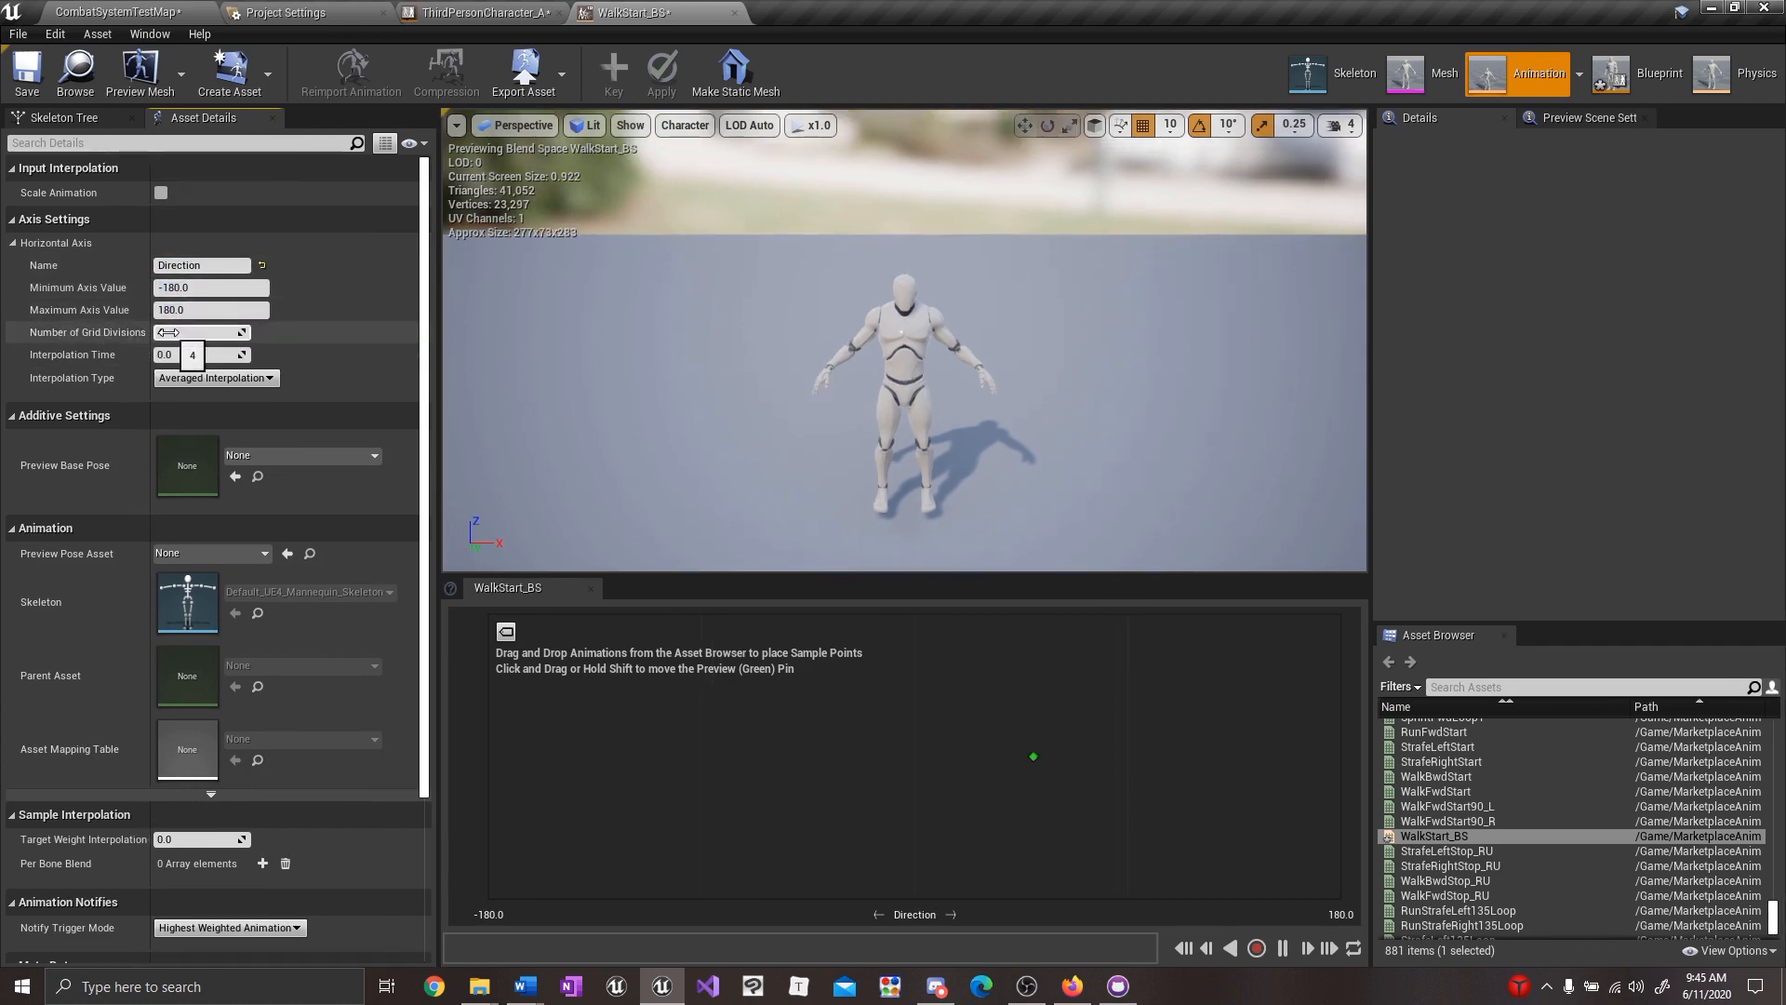
pyautogui.moveTo(169, 333); pyautogui.dragTo(169, 332)
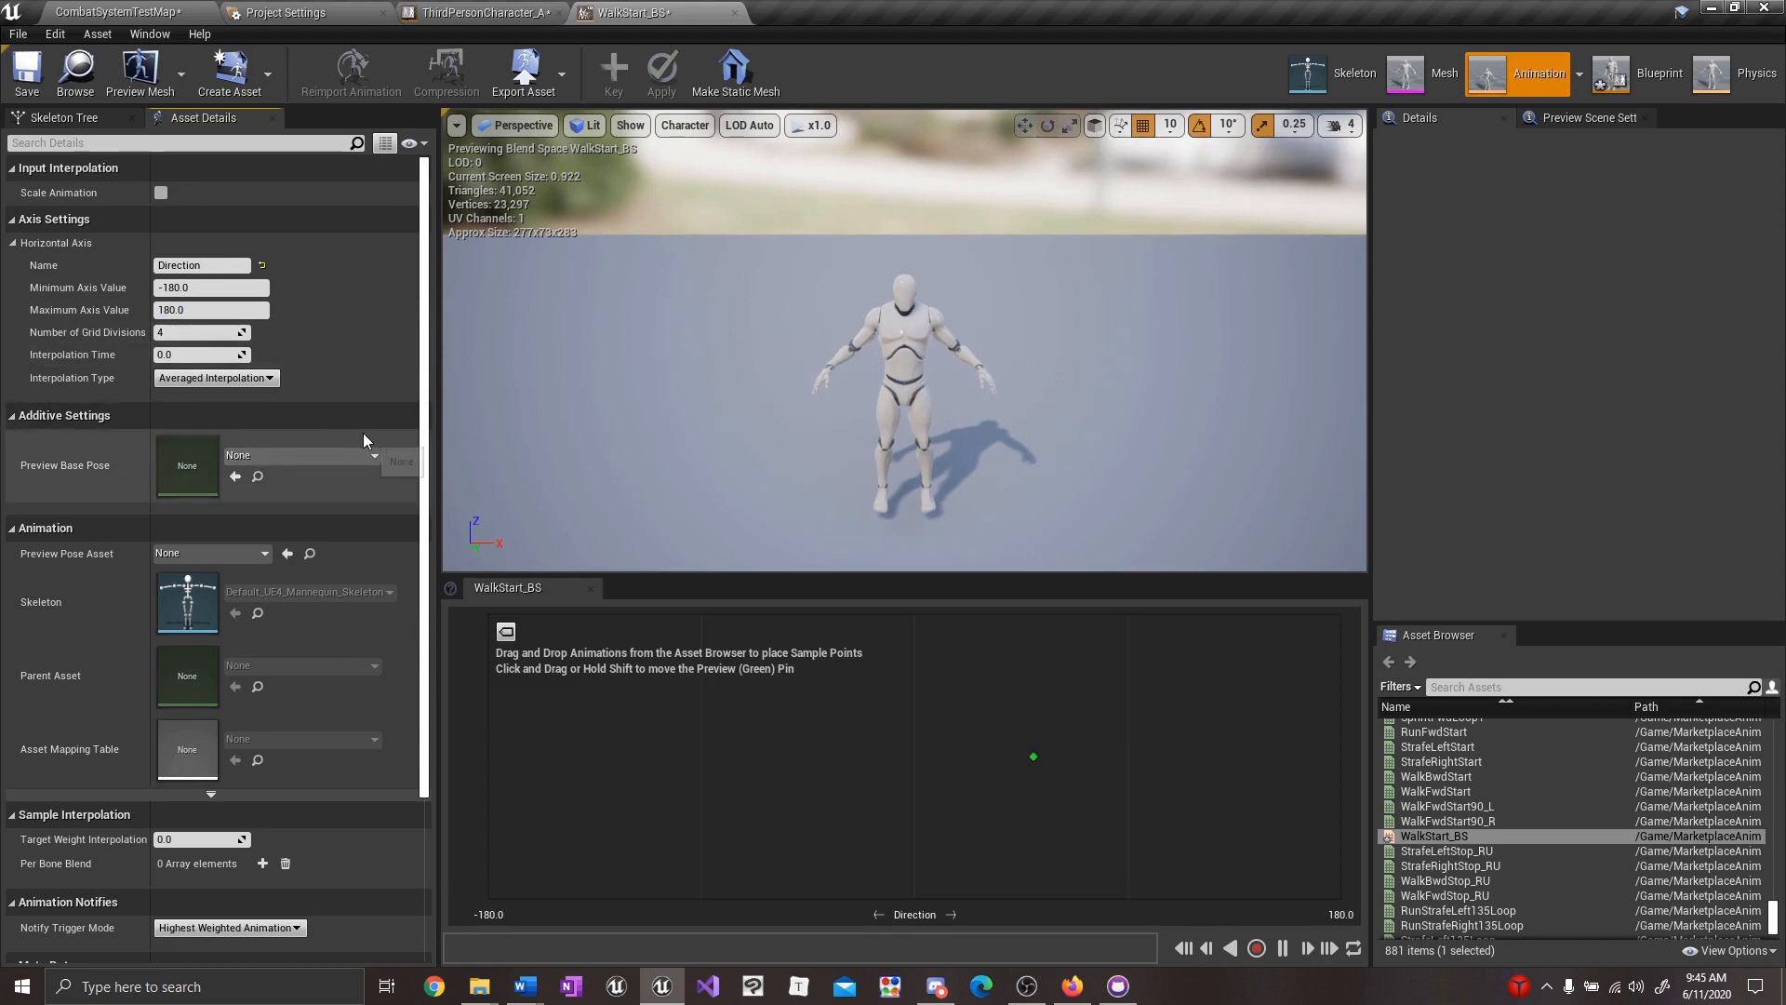
pyautogui.moveTo(400, 426); pyautogui.dragTo(311, 426)
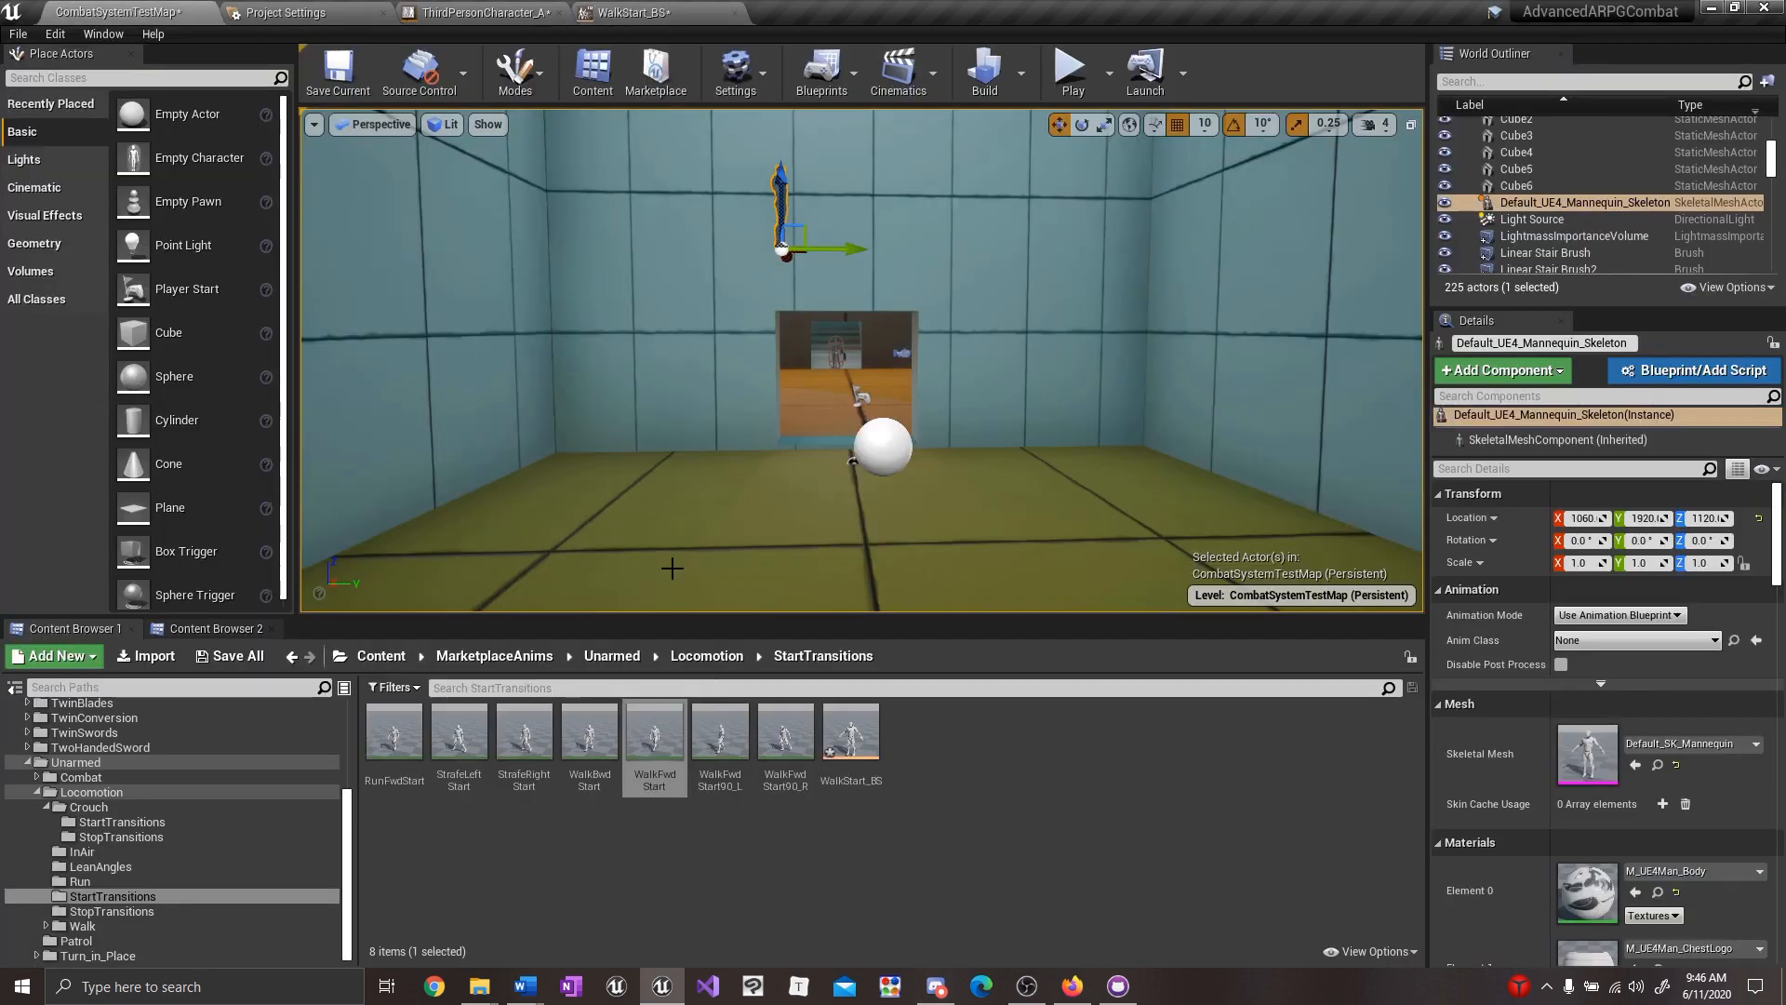
# Place WalkFwdStart at 0, StrafeRightStart at 90, WalkBwdStart at 180 and -180, and StrafeLeftStart at -90 in WalkStart_BS.
pyautogui.moveTo(680, 761); pyautogui.dragTo(871, 755)
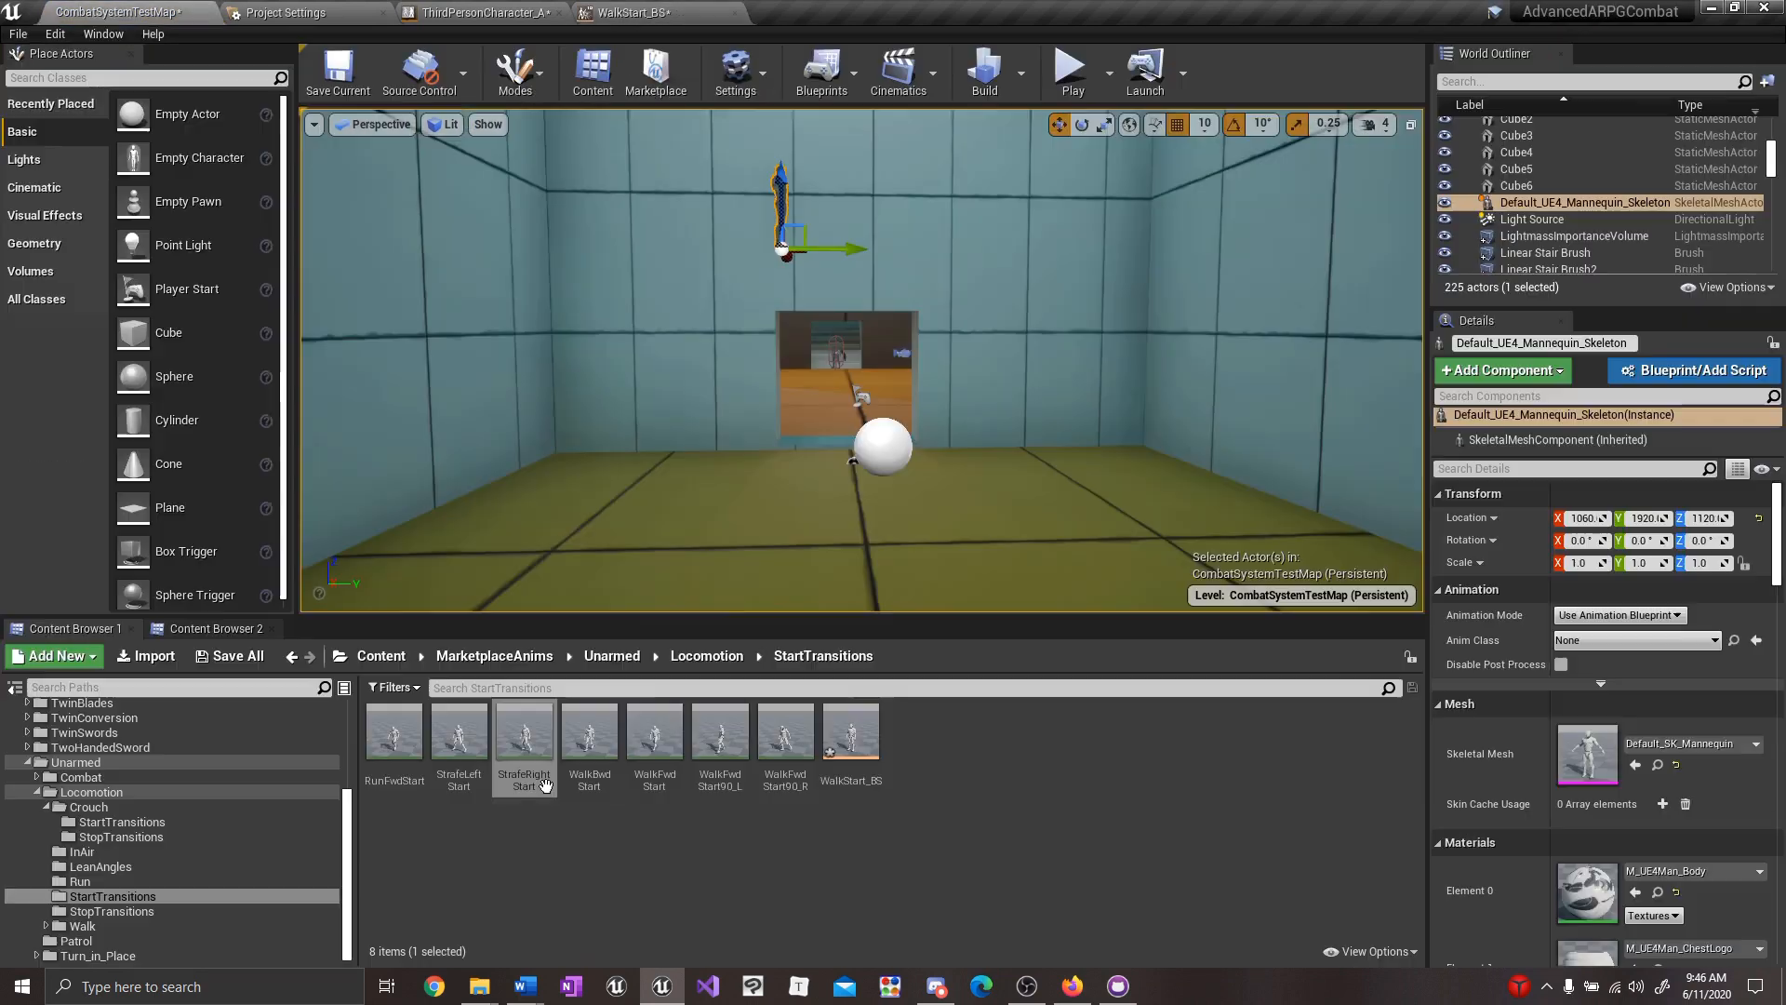
pyautogui.moveTo(545, 786); pyautogui.dragTo(1104, 759)
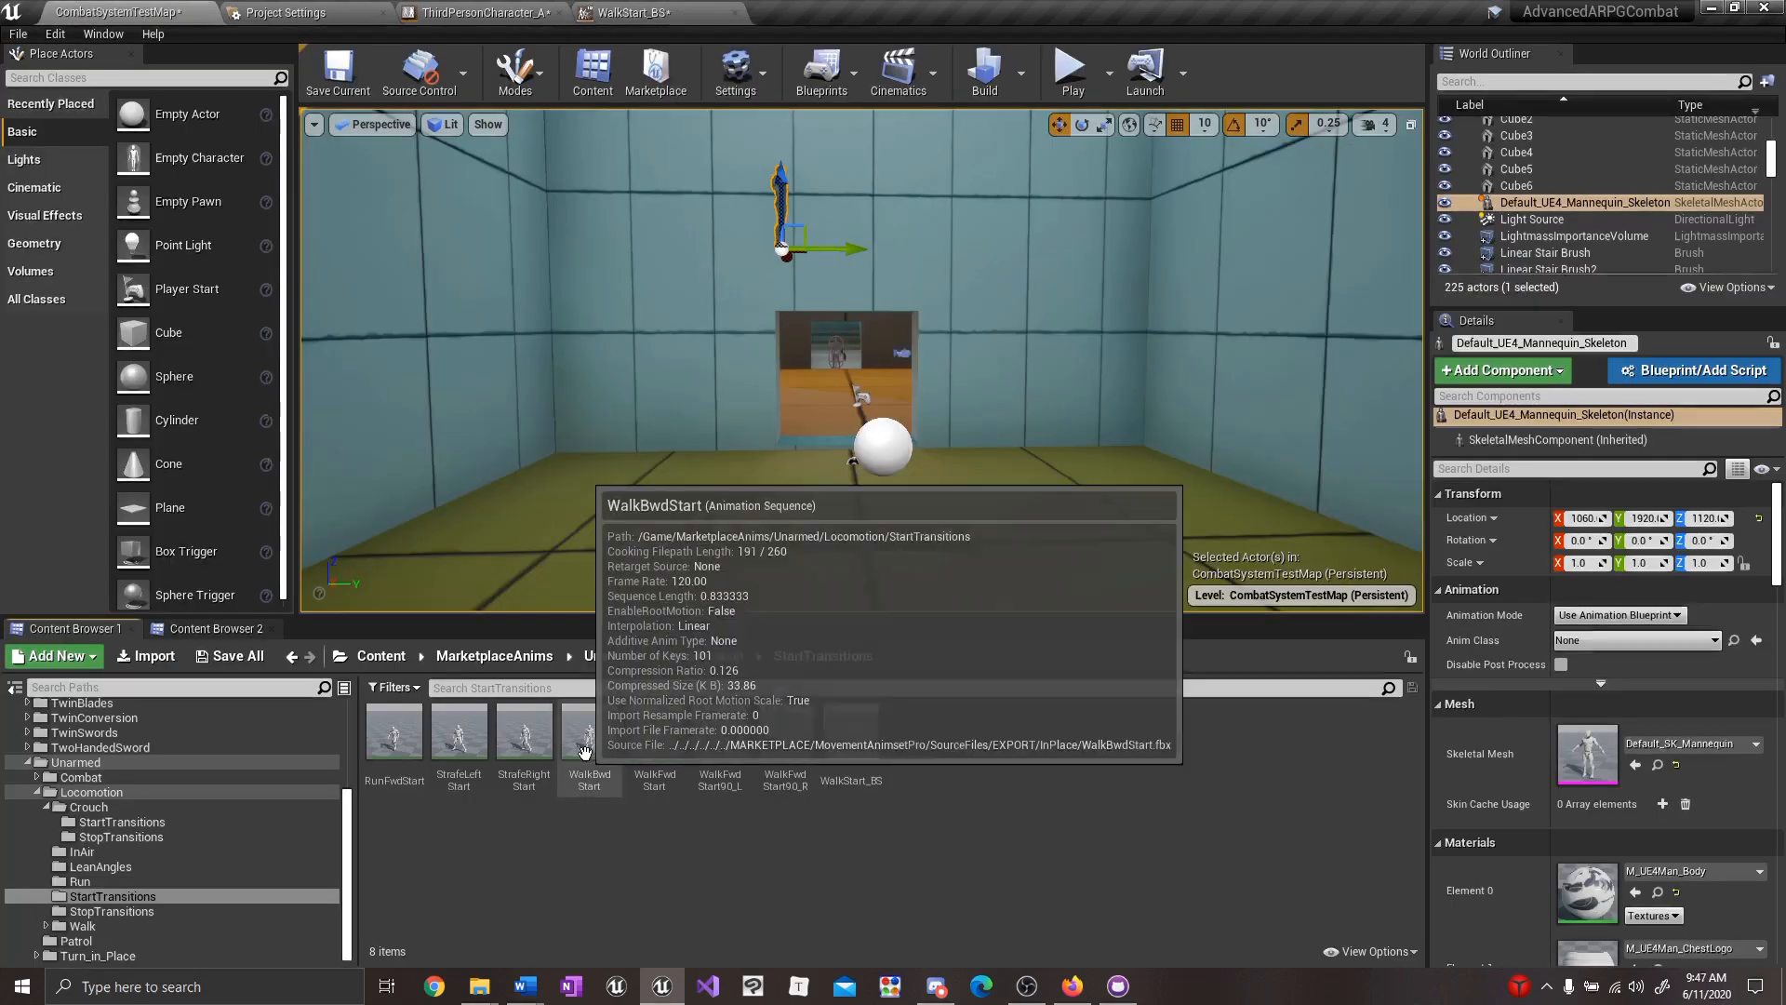
pyautogui.moveTo(590, 745); pyautogui.dragTo(1315, 702)
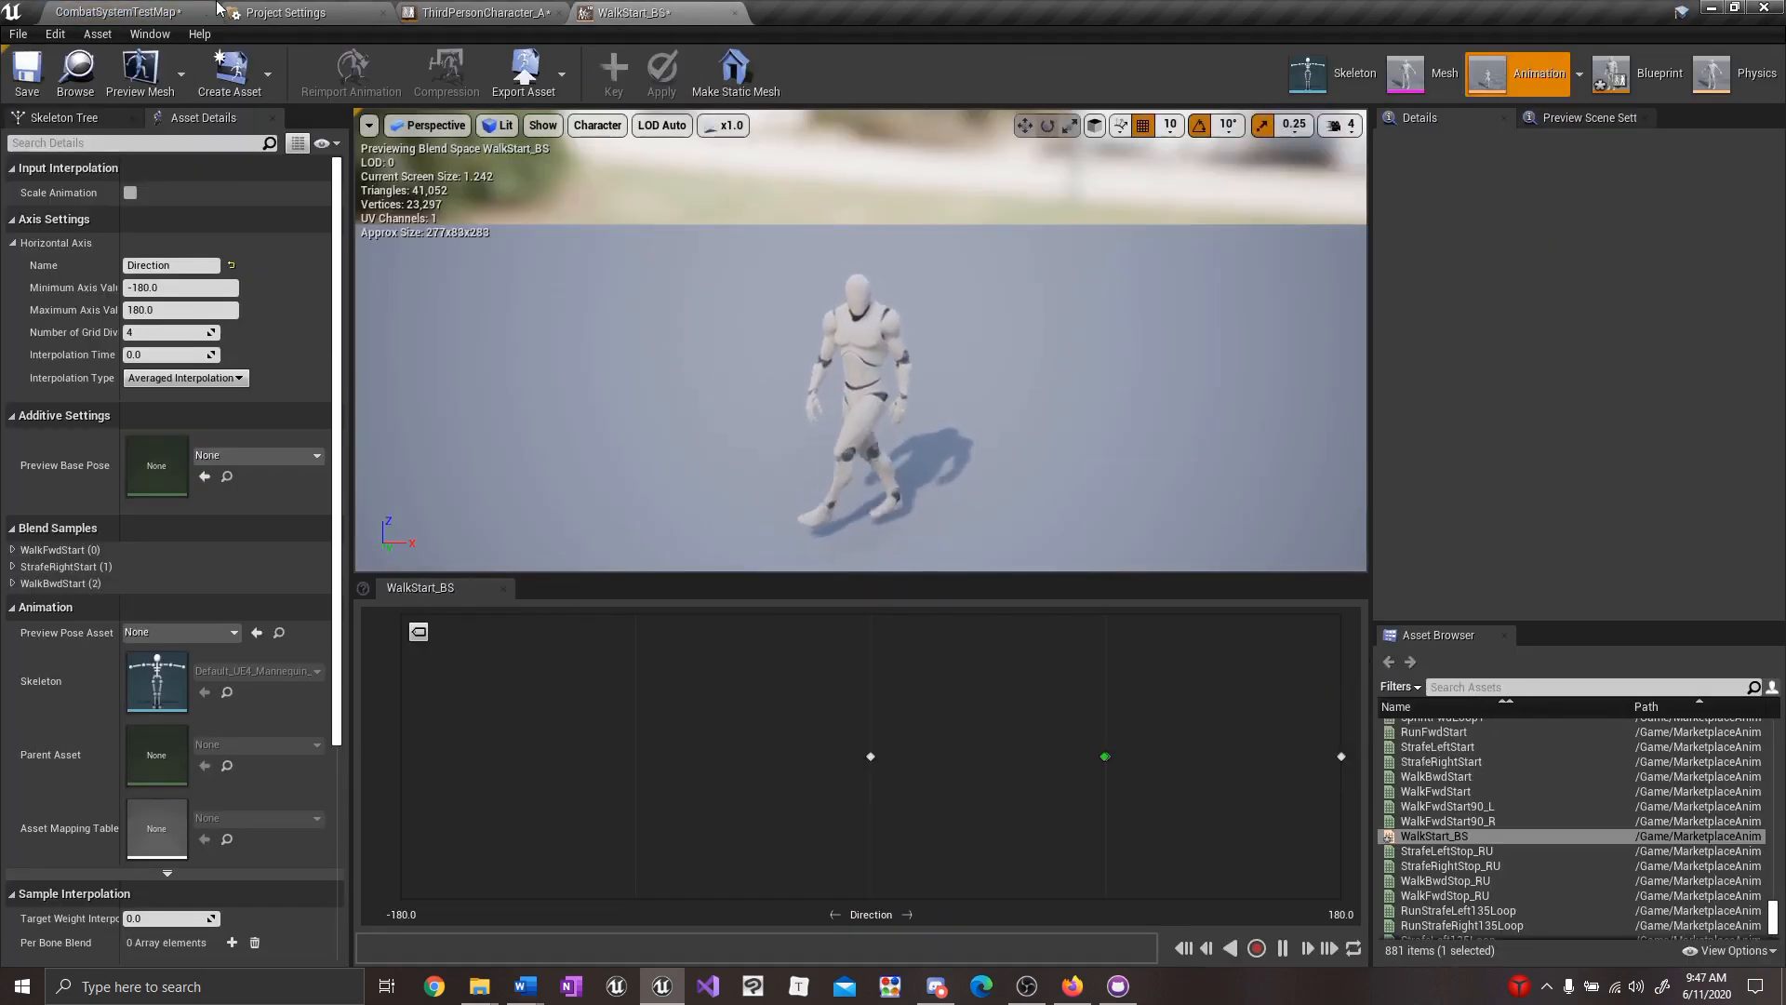
pyautogui.moveTo(598, 751); pyautogui.dragTo(410, 797)
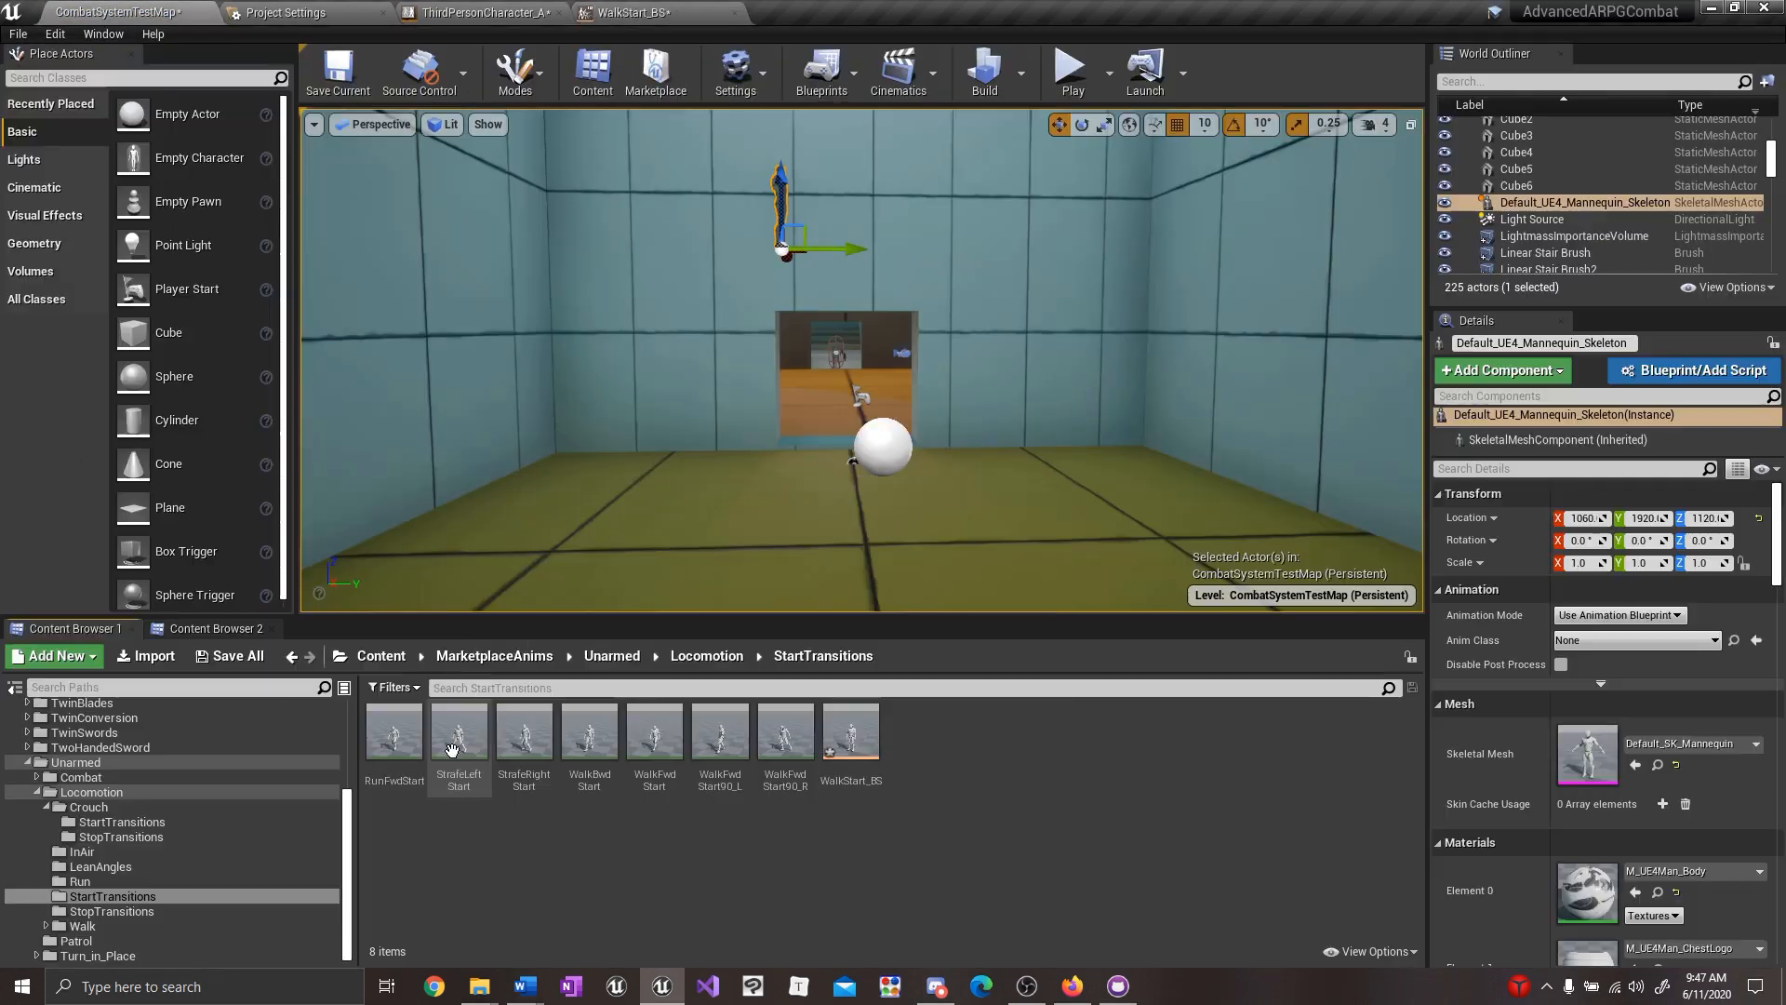
pyautogui.moveTo(452, 749); pyautogui.dragTo(610, 724)
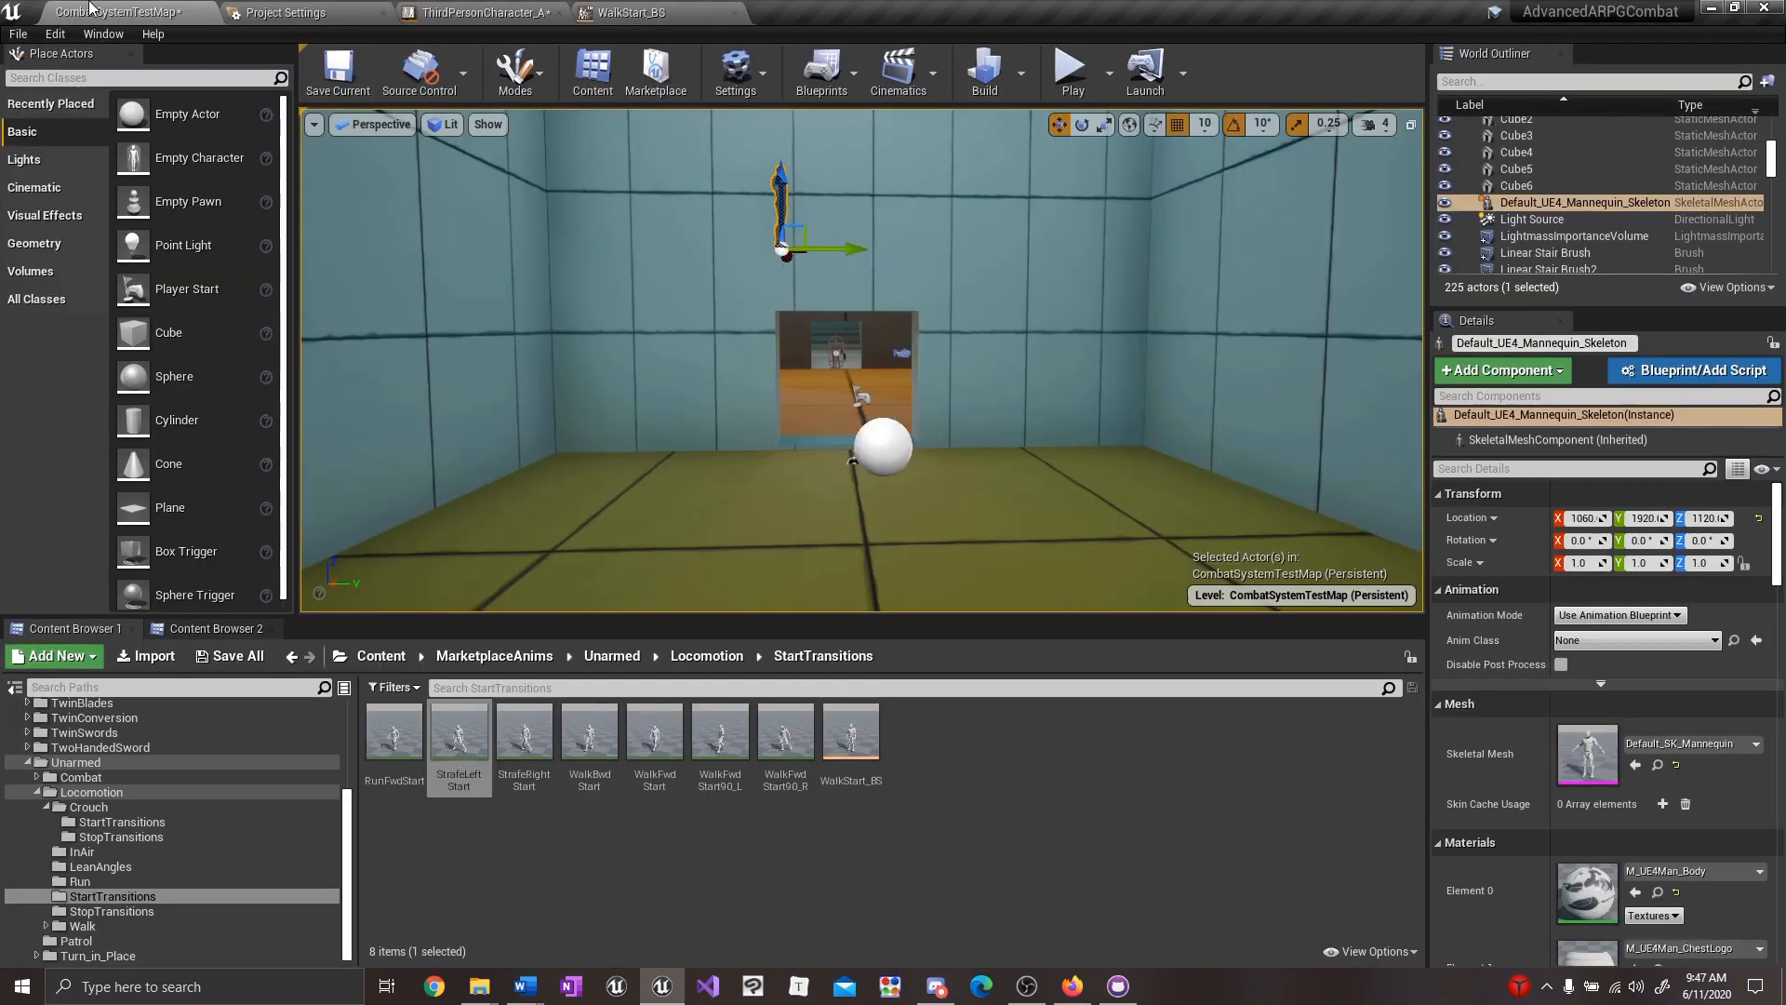
# Duplicate WalkStart_BS as JogStart_BS and use RunFwdStart as its sample at Direction 0.
pyautogui.rightClick(860, 739)
pyautogui.click(949, 368)
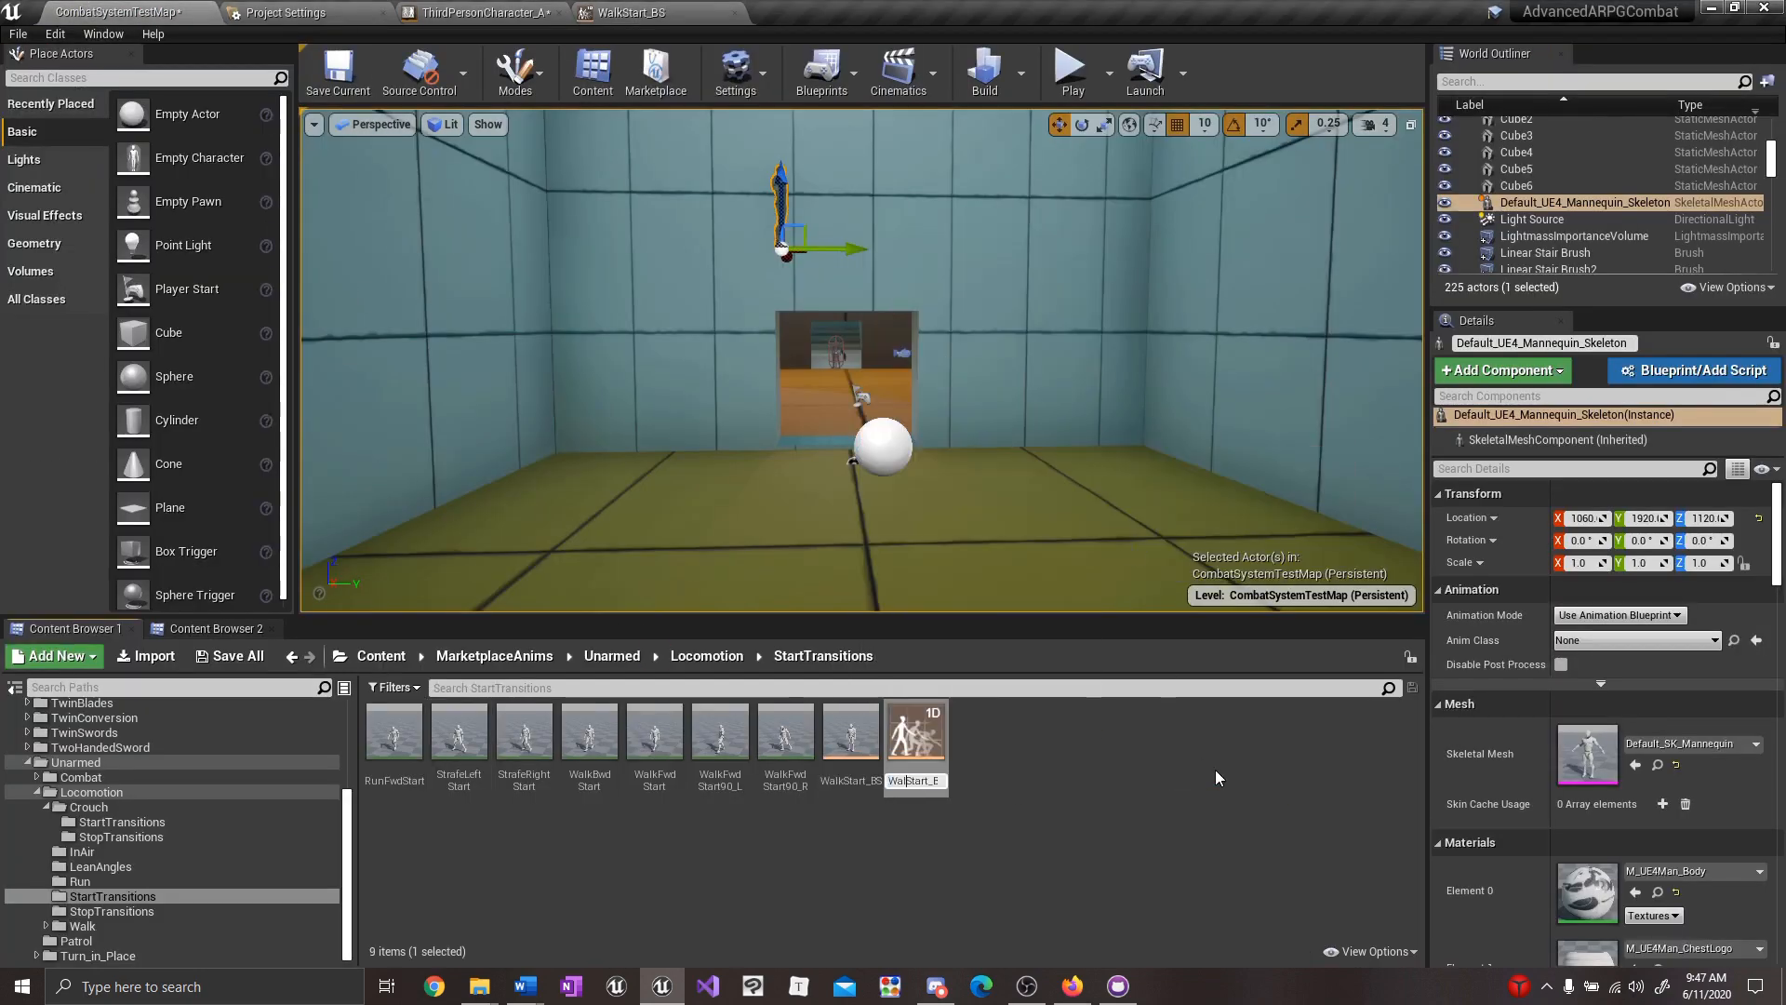
pyautogui.write('Jog')
pyautogui.press('Return')
pyautogui.press('Return')
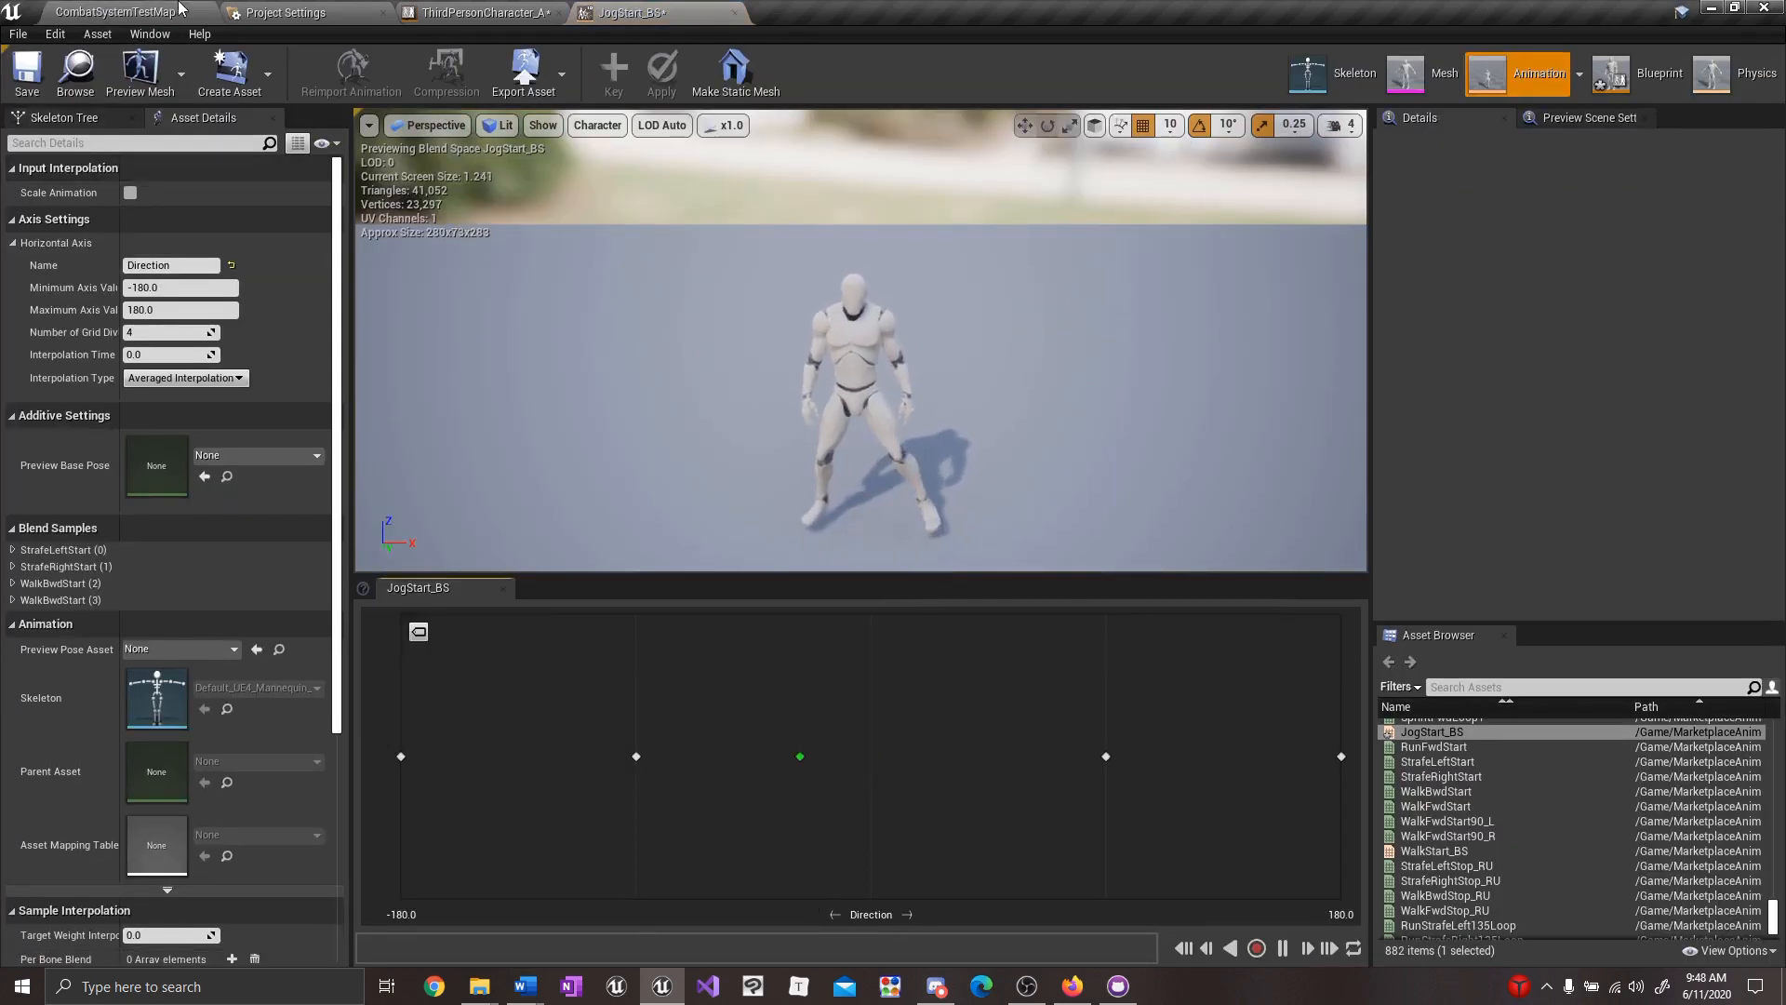
pyautogui.moveTo(459, 735); pyautogui.dragTo(870, 756)
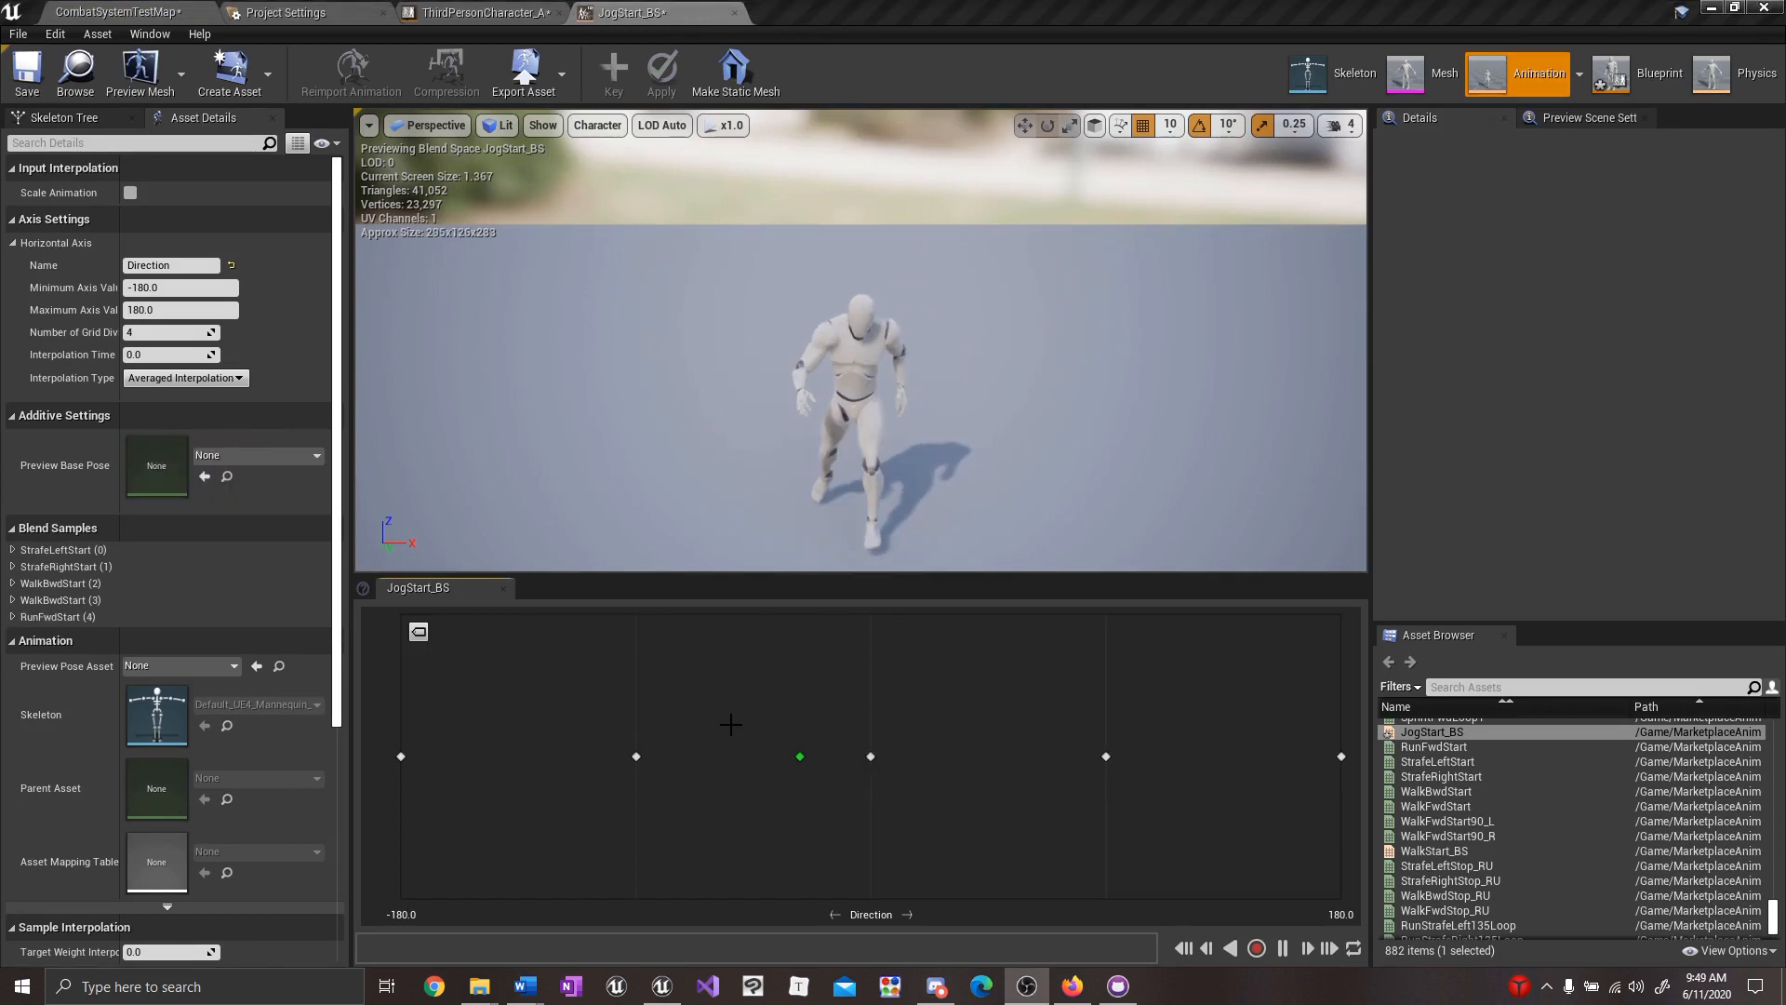
# Set the rate scale of the strafe and backward start samples in JogStart_BS to 1.3 and save the asset.
pyautogui.rightClick(636, 756)
pyautogui.click(802, 840)
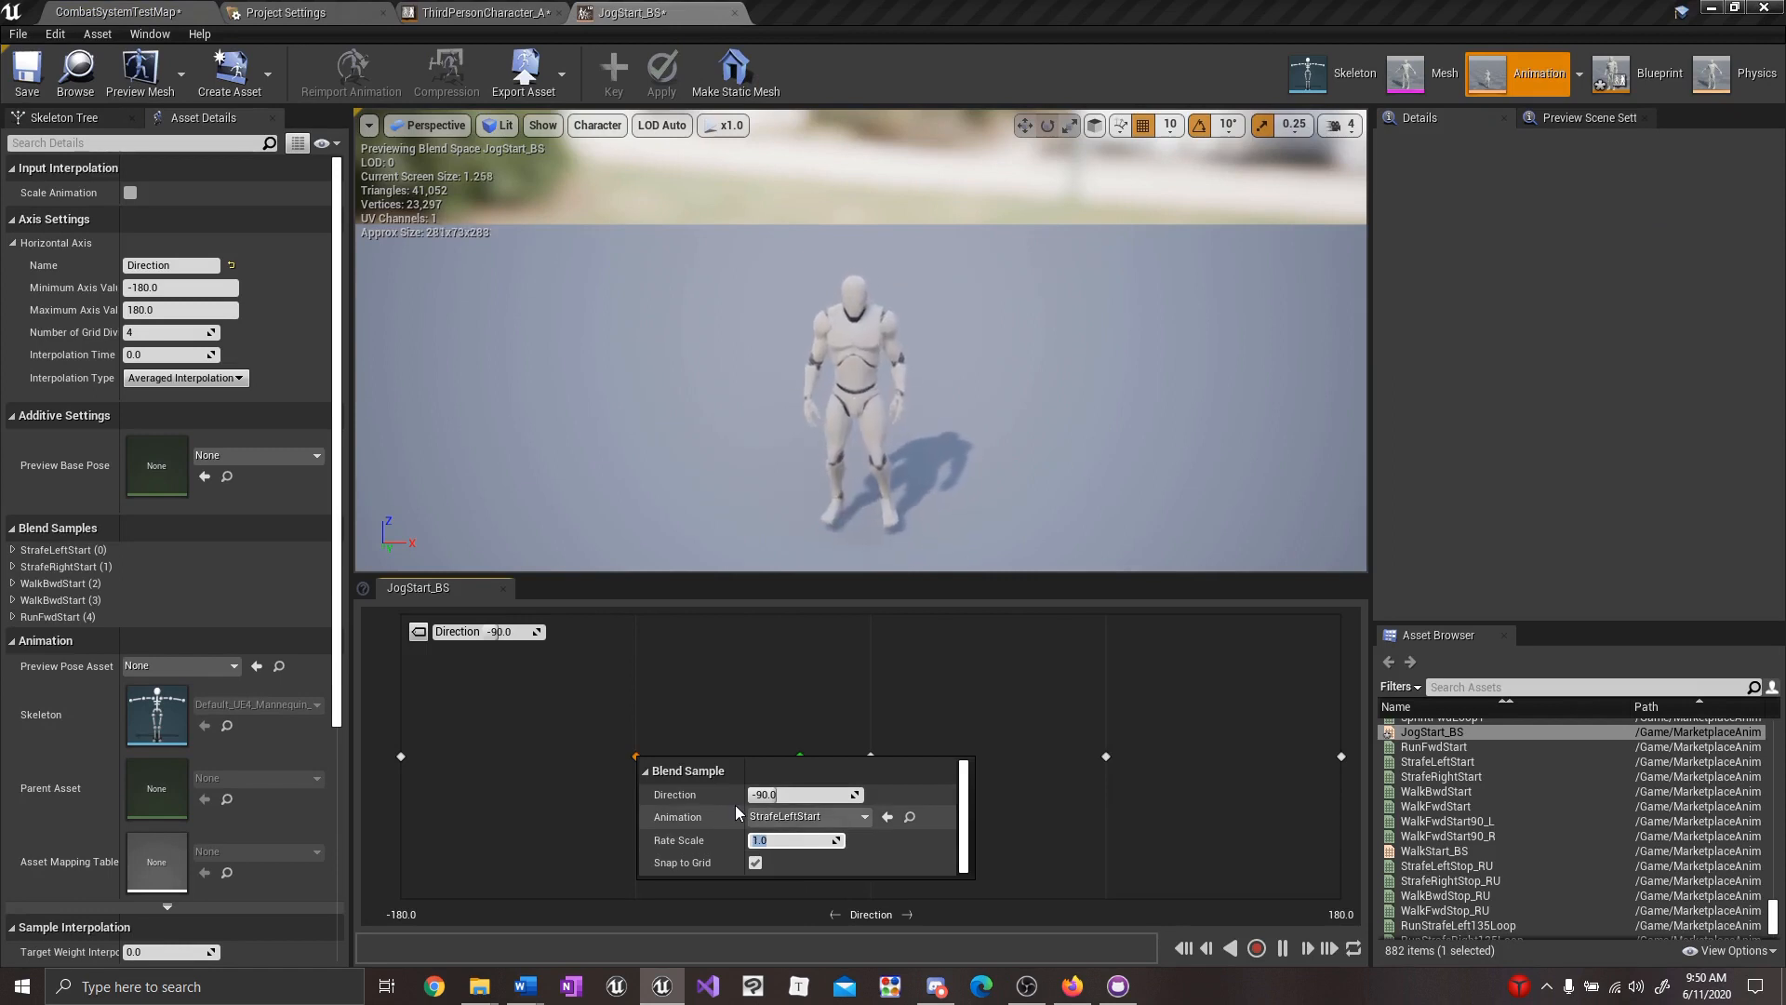
pyautogui.rightClick(1105, 756)
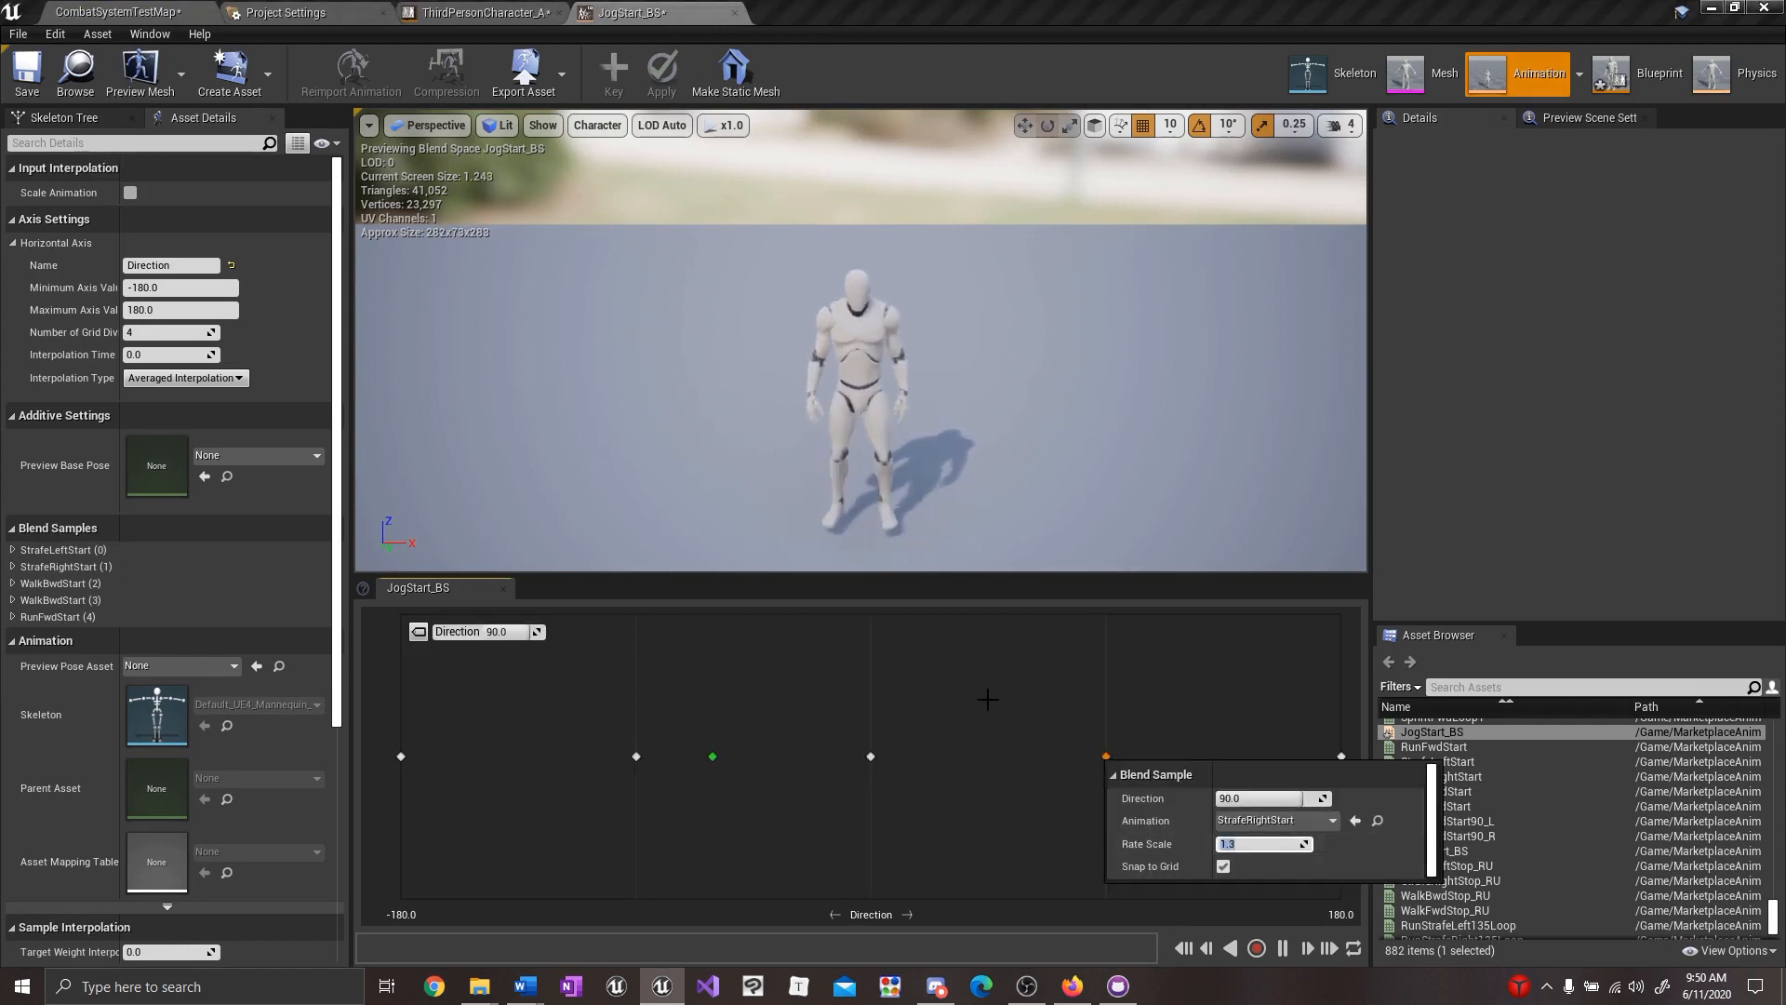
pyautogui.rightClick(1341, 756)
pyautogui.rightClick(401, 756)
pyautogui.click(540, 841)
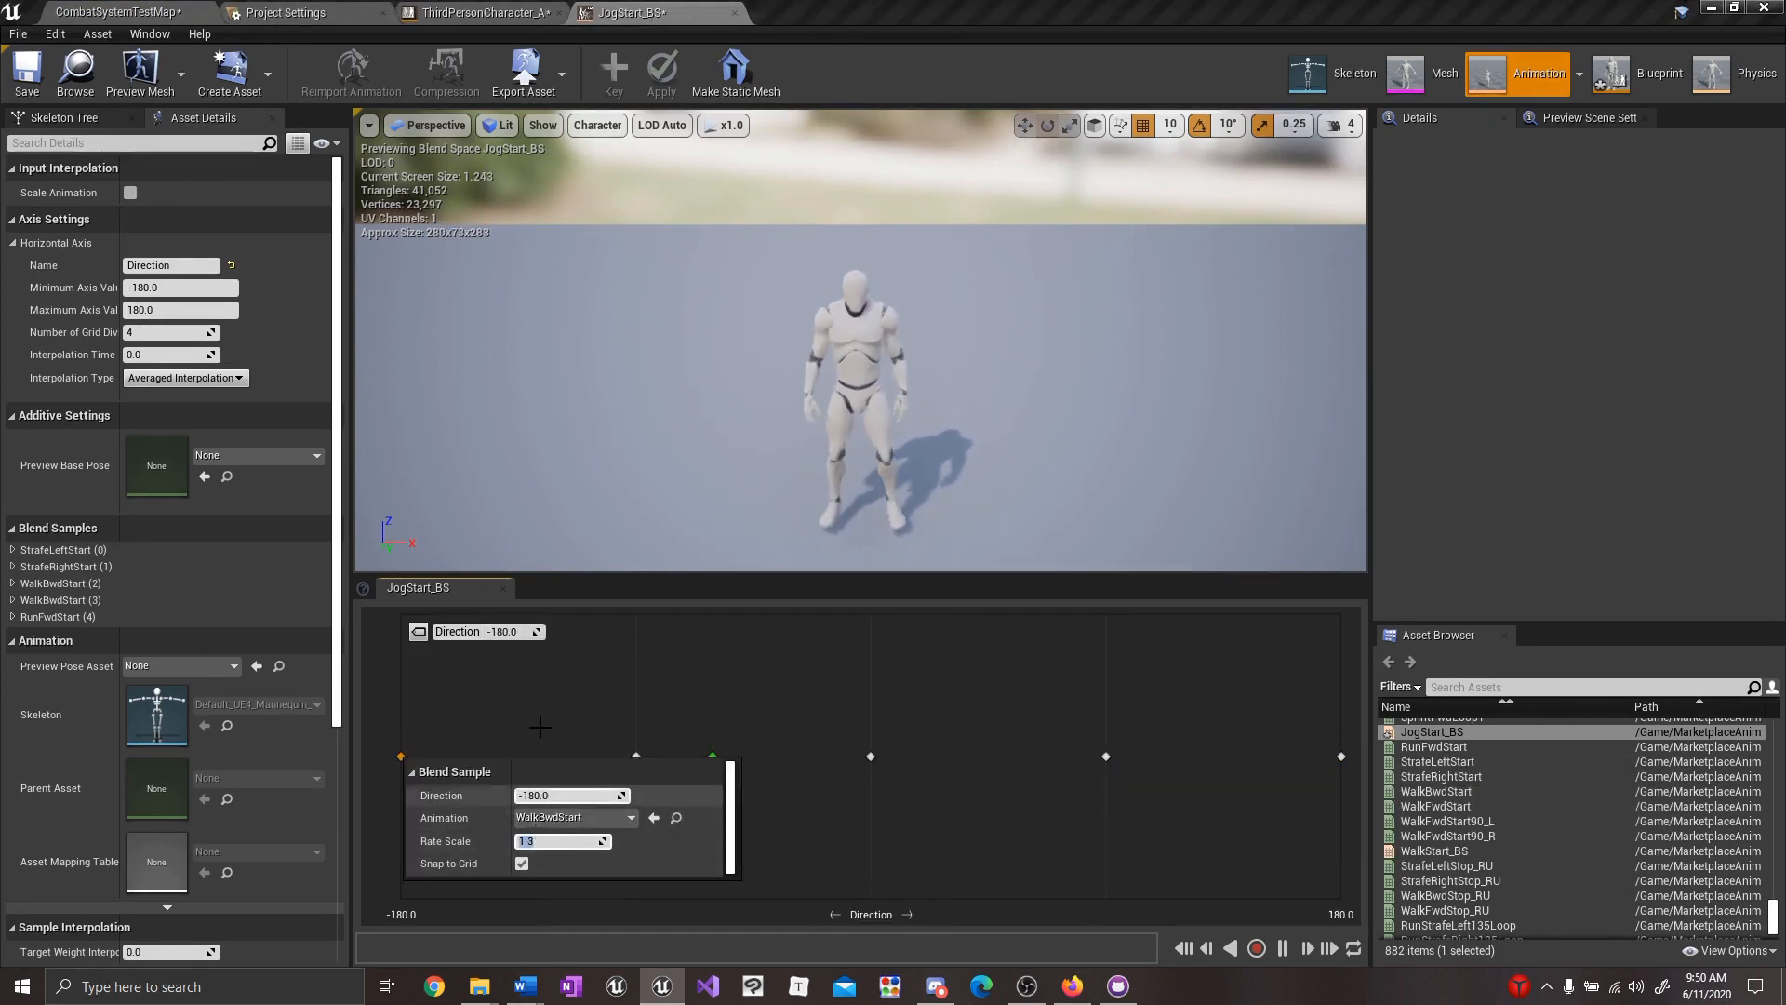
pyautogui.click(539, 726)
pyautogui.click(28, 74)
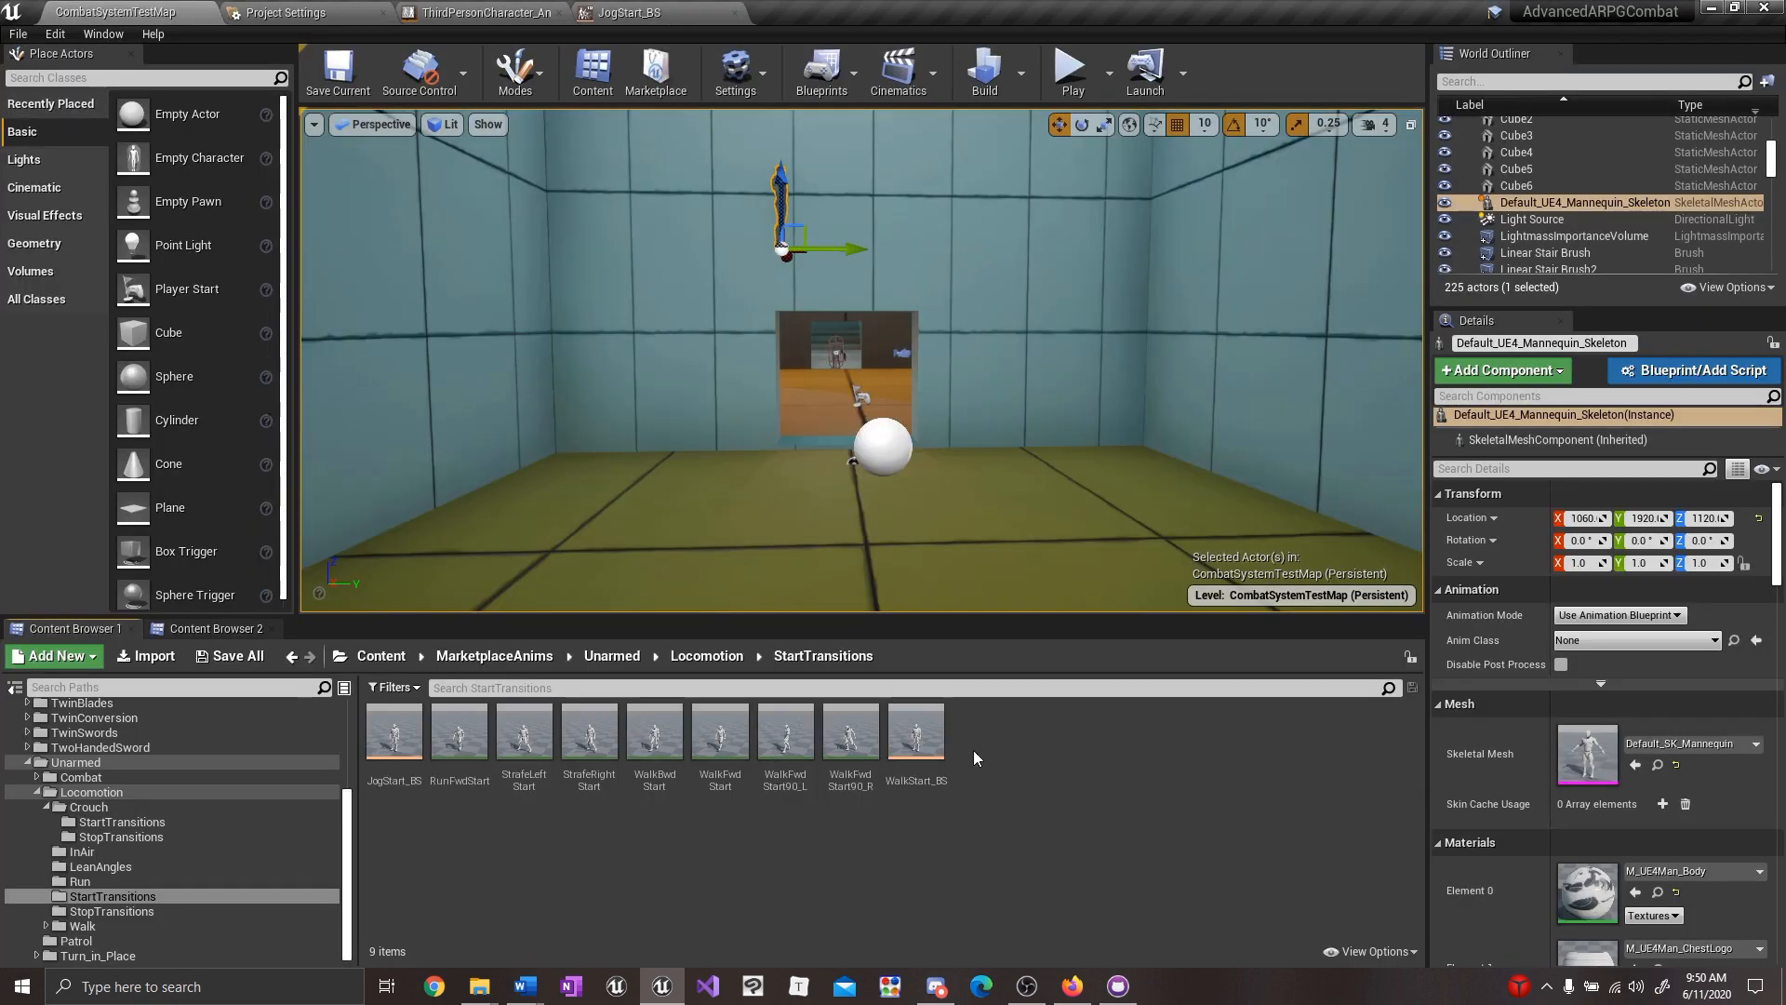
# Add WalkStart_BS and JogStart_BS players to the StartTransitions state and delete the JogStart1DUnarmed and WalkStart1DUnarmed players.
pyautogui.moveTo(917, 735); pyautogui.dragTo(441, 4)
pyautogui.moveTo(649, 571); pyautogui.dragTo(950, 661)
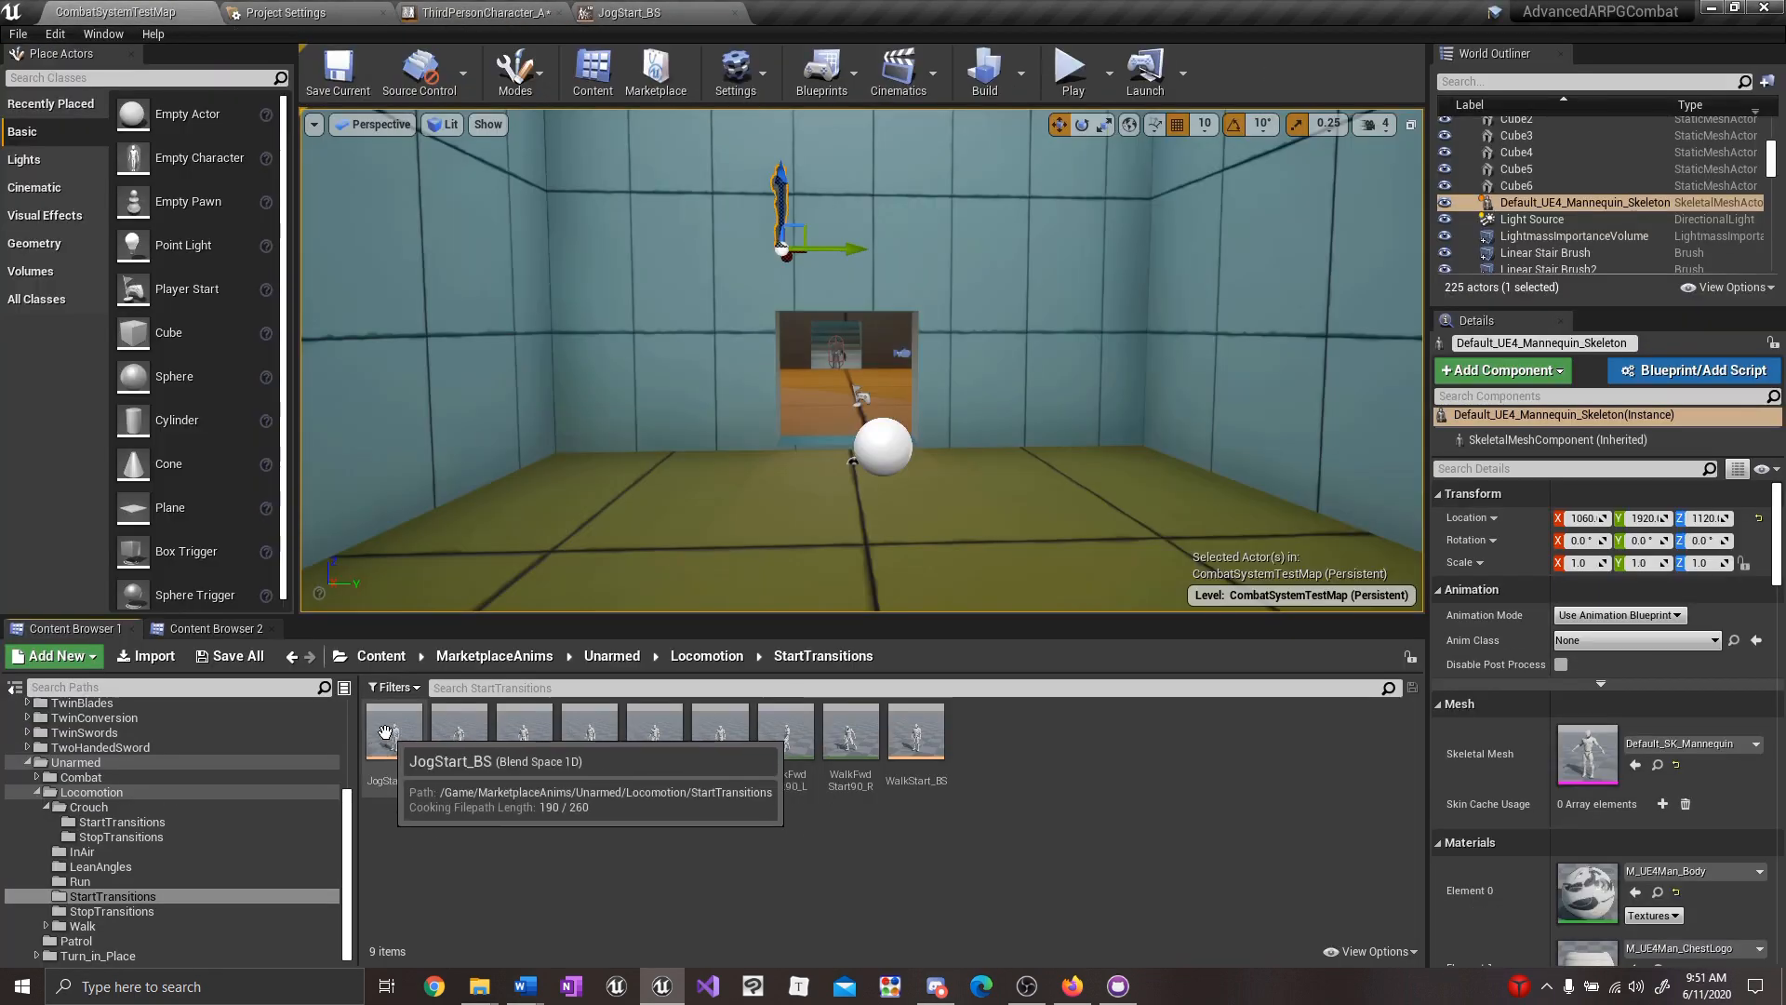
pyautogui.moveTo(385, 733); pyautogui.dragTo(767, 673)
pyautogui.moveTo(767, 673); pyautogui.dragTo(766, 674)
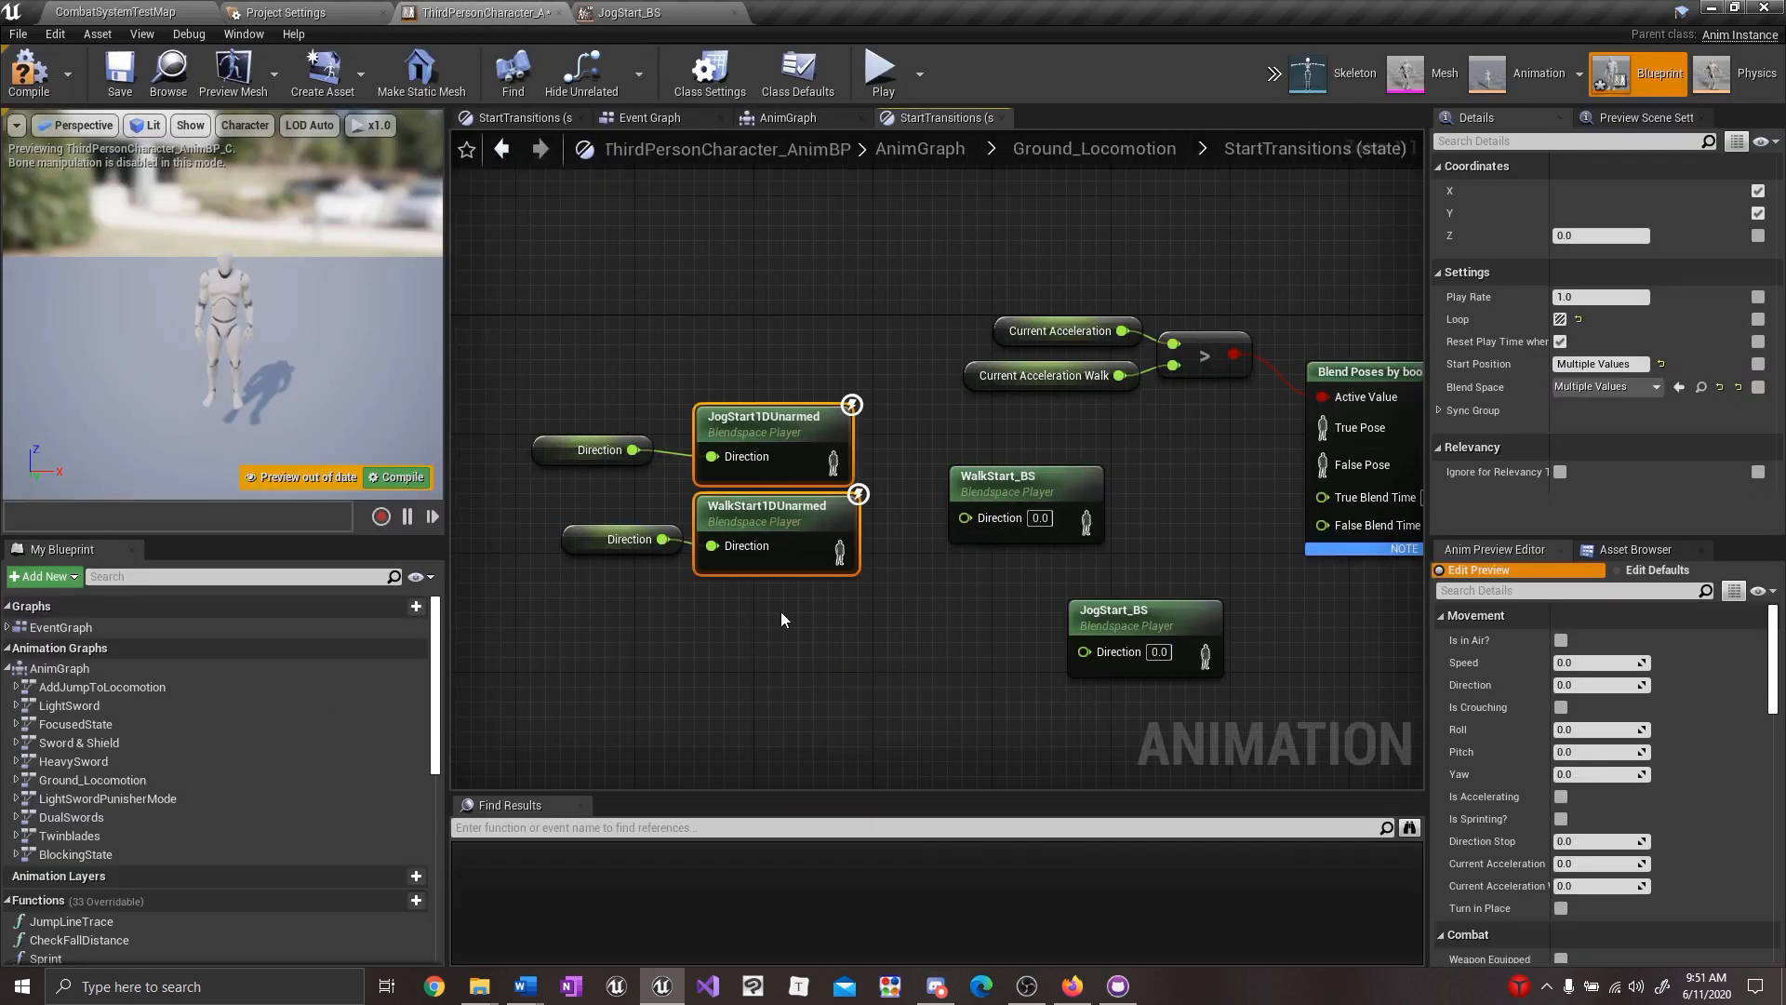
pyautogui.press('Delete')
pyautogui.moveTo(1062, 592); pyautogui.dragTo(943, 541)
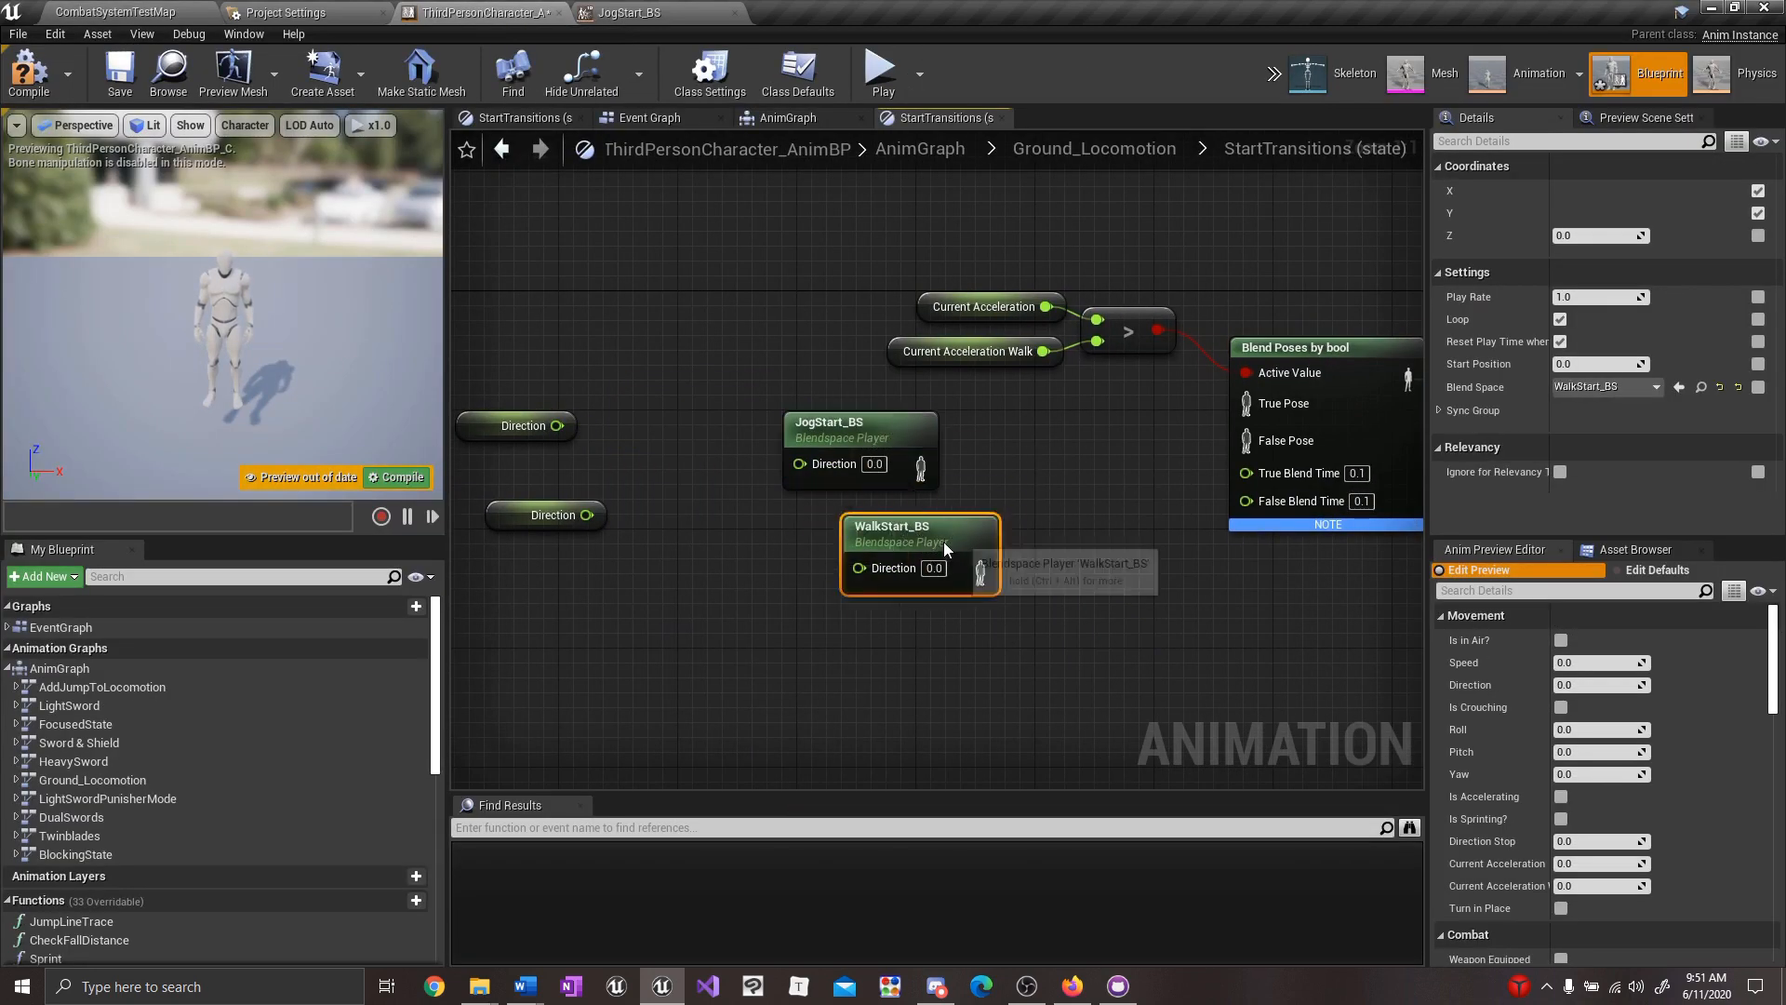
# Feed Direction into both start players, connect JogStart_BS to True Pose and WalkStart_BS to False Pose, and compile and save.
pyautogui.moveTo(567, 516); pyautogui.dragTo(842, 581)
pyautogui.moveTo(556, 425); pyautogui.dragTo(799, 463)
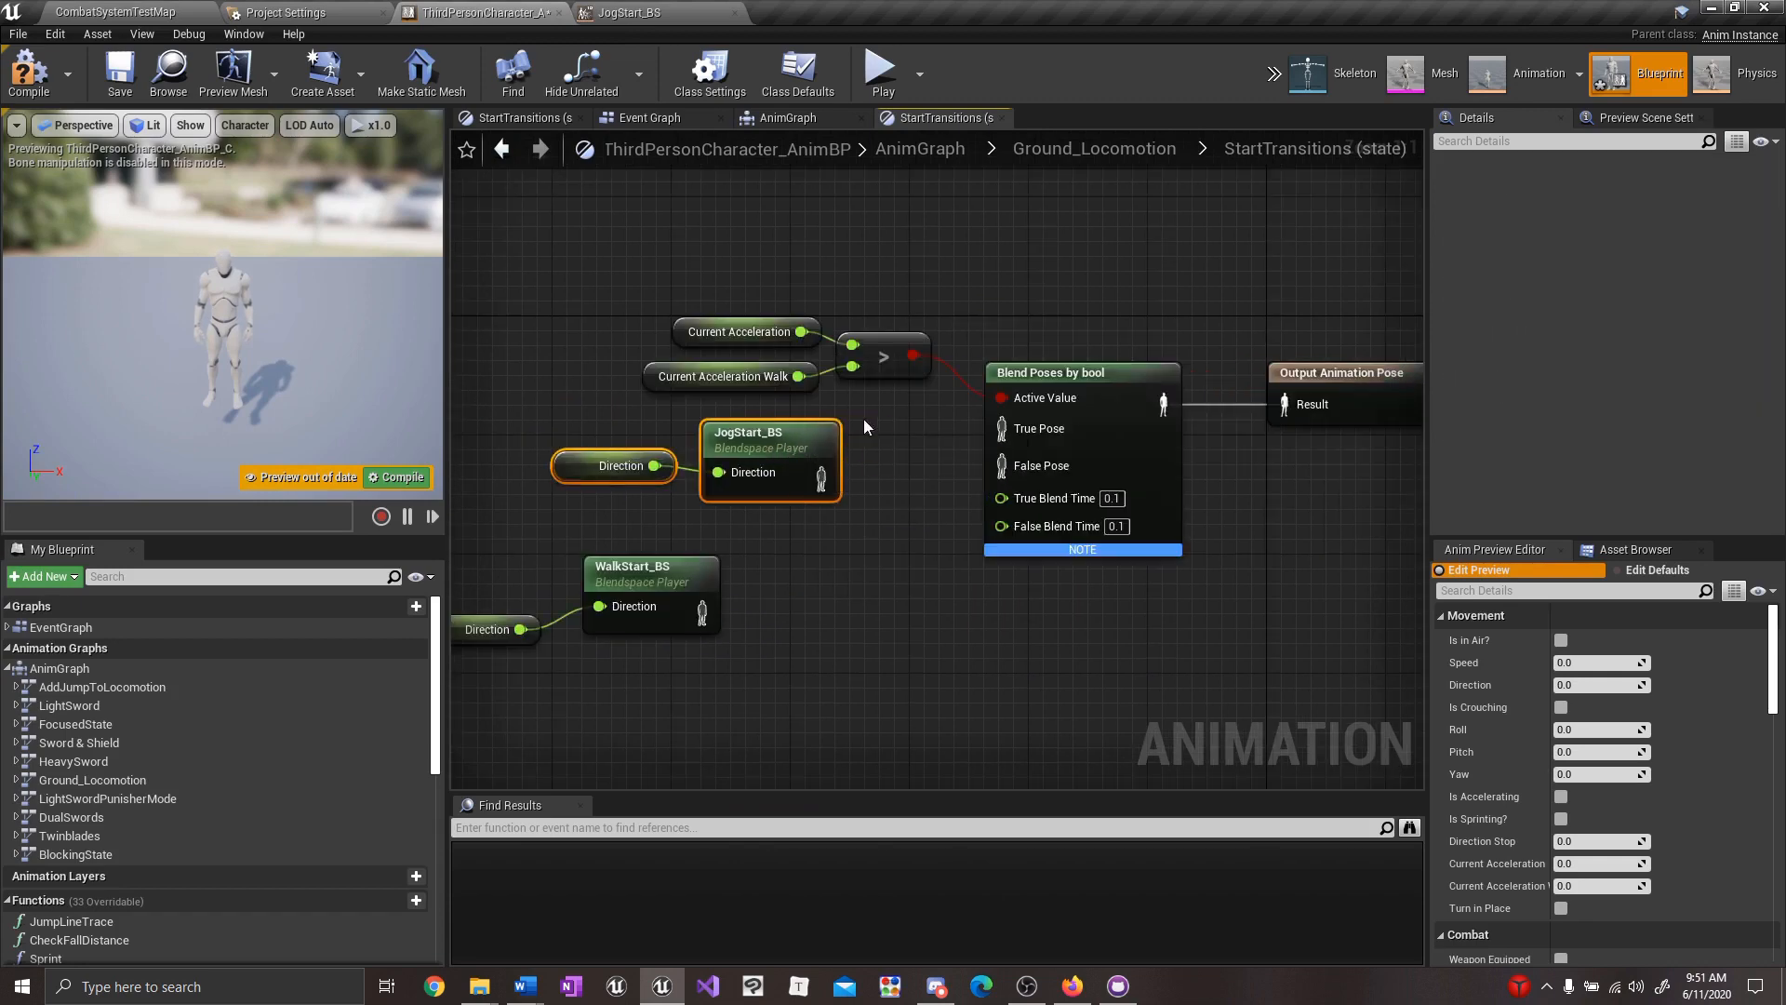
pyautogui.click(820, 475)
pyautogui.moveTo(820, 475); pyautogui.dragTo(1002, 428)
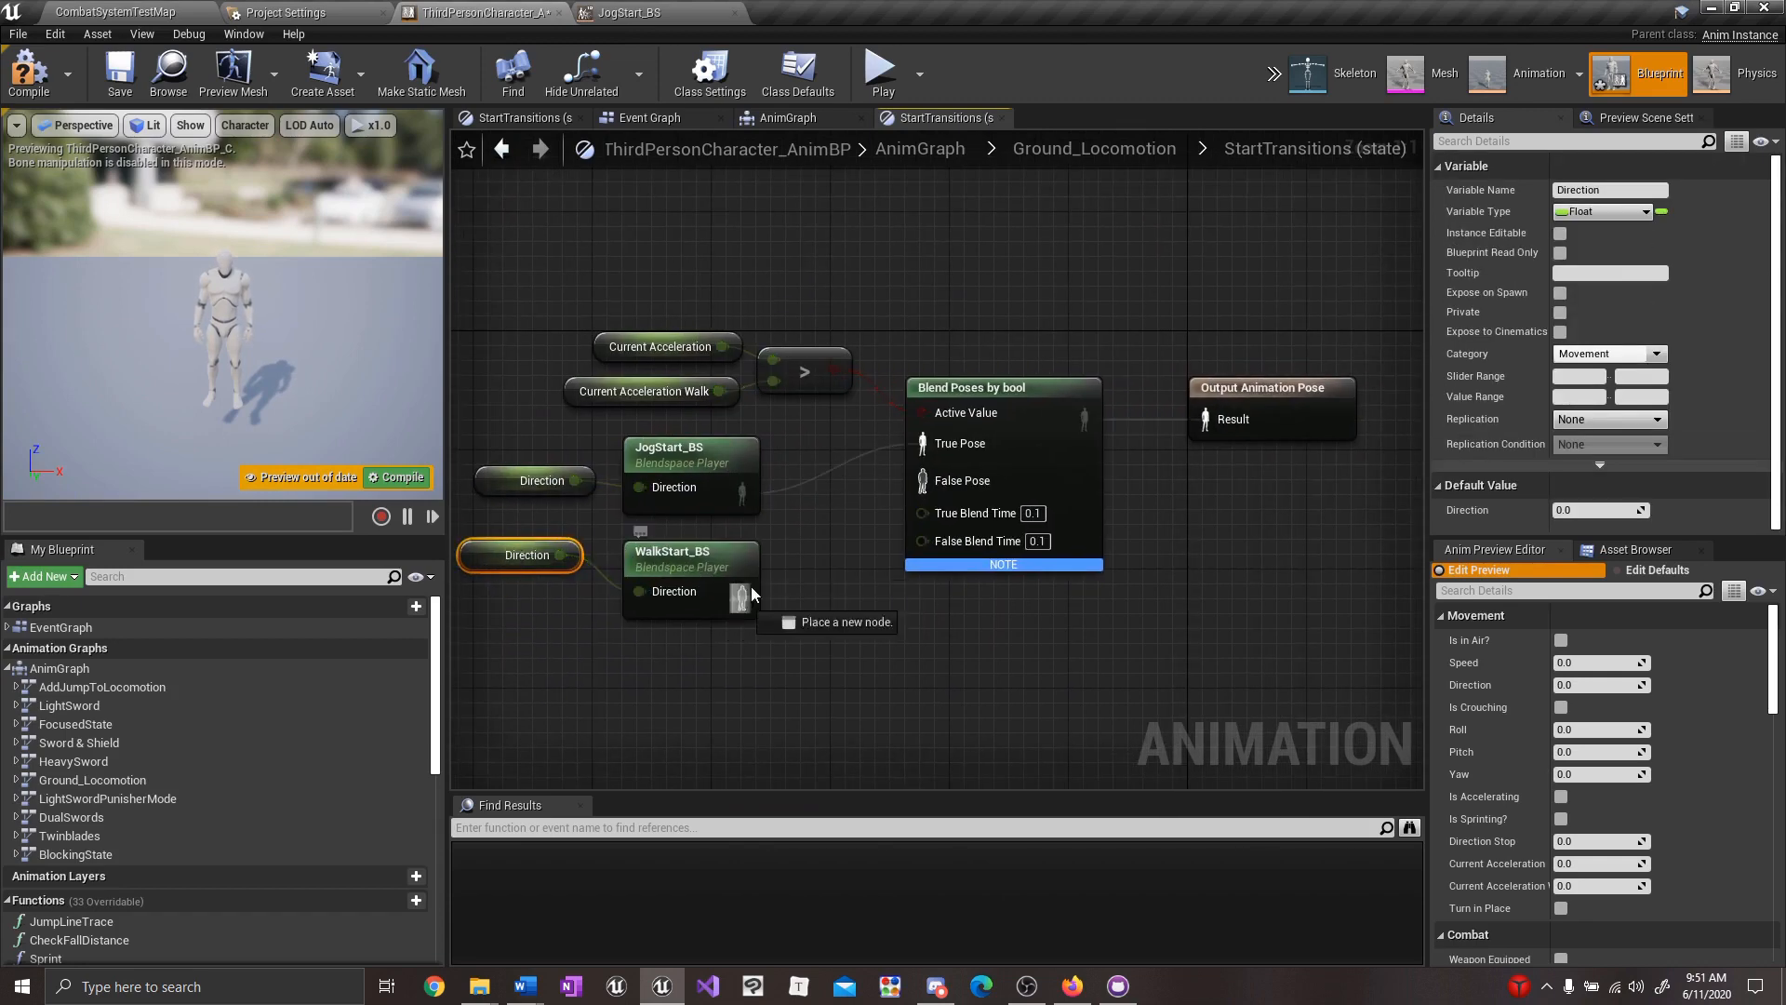
pyautogui.moveTo(741, 591); pyautogui.dragTo(923, 480)
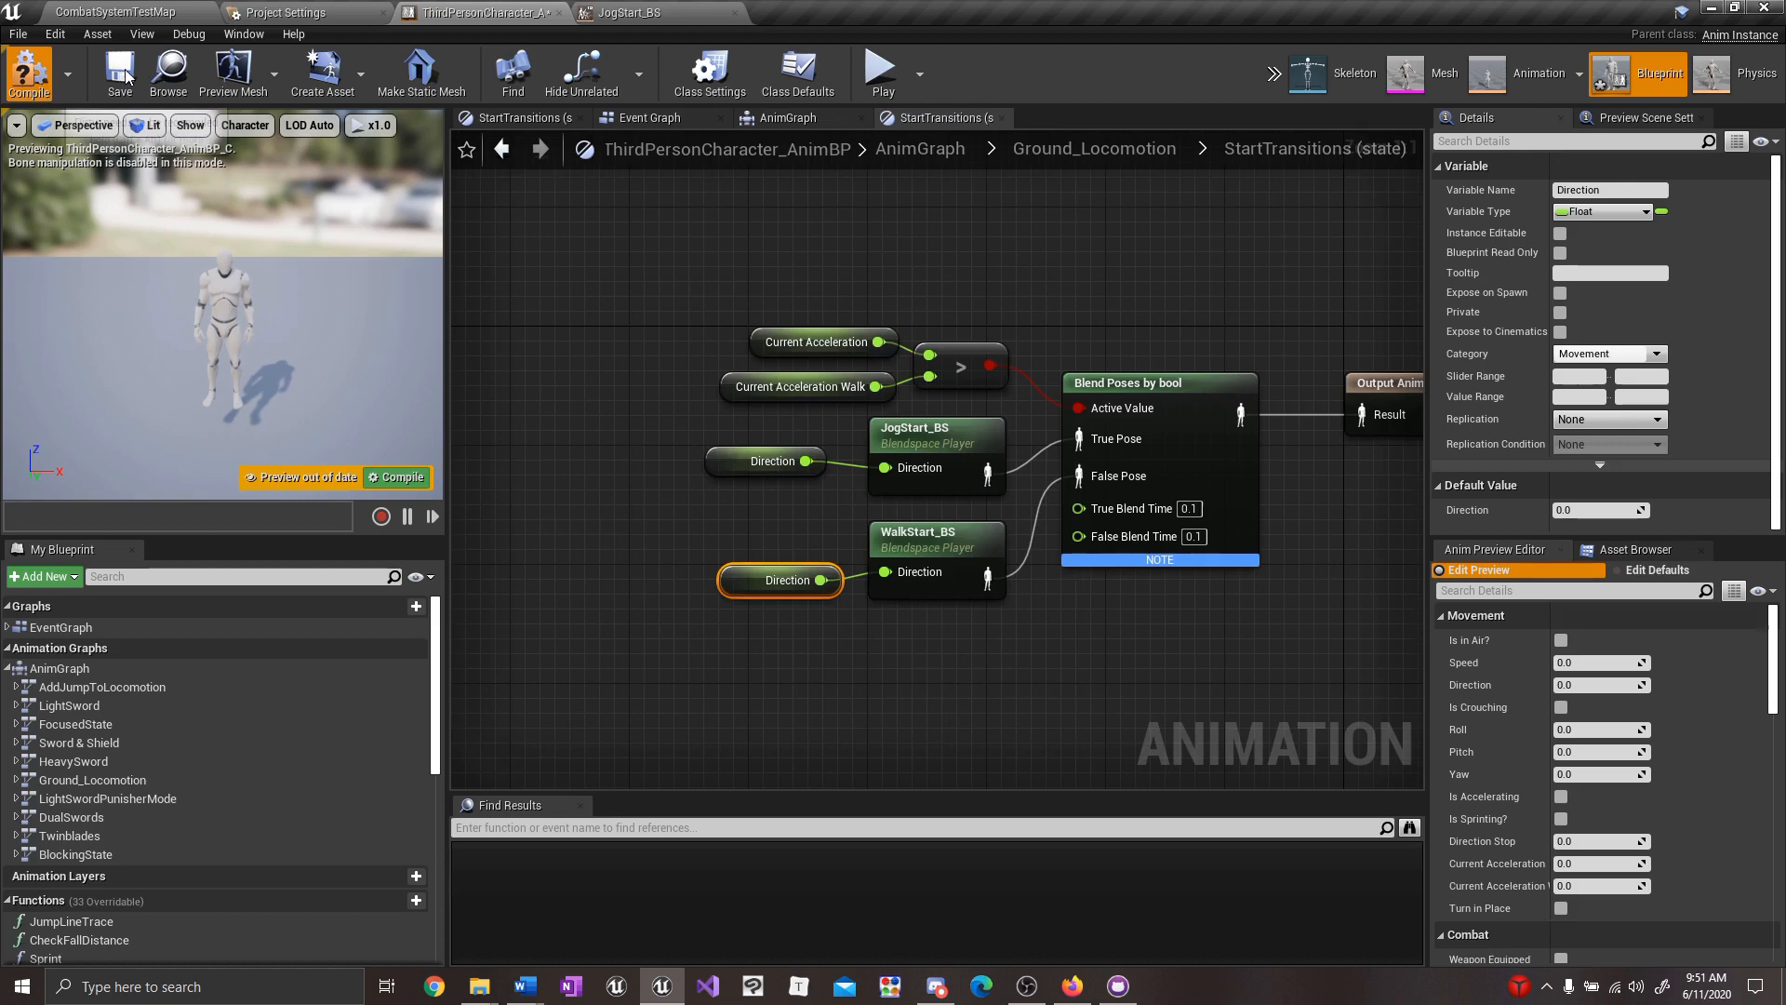
pyautogui.click(120, 74)
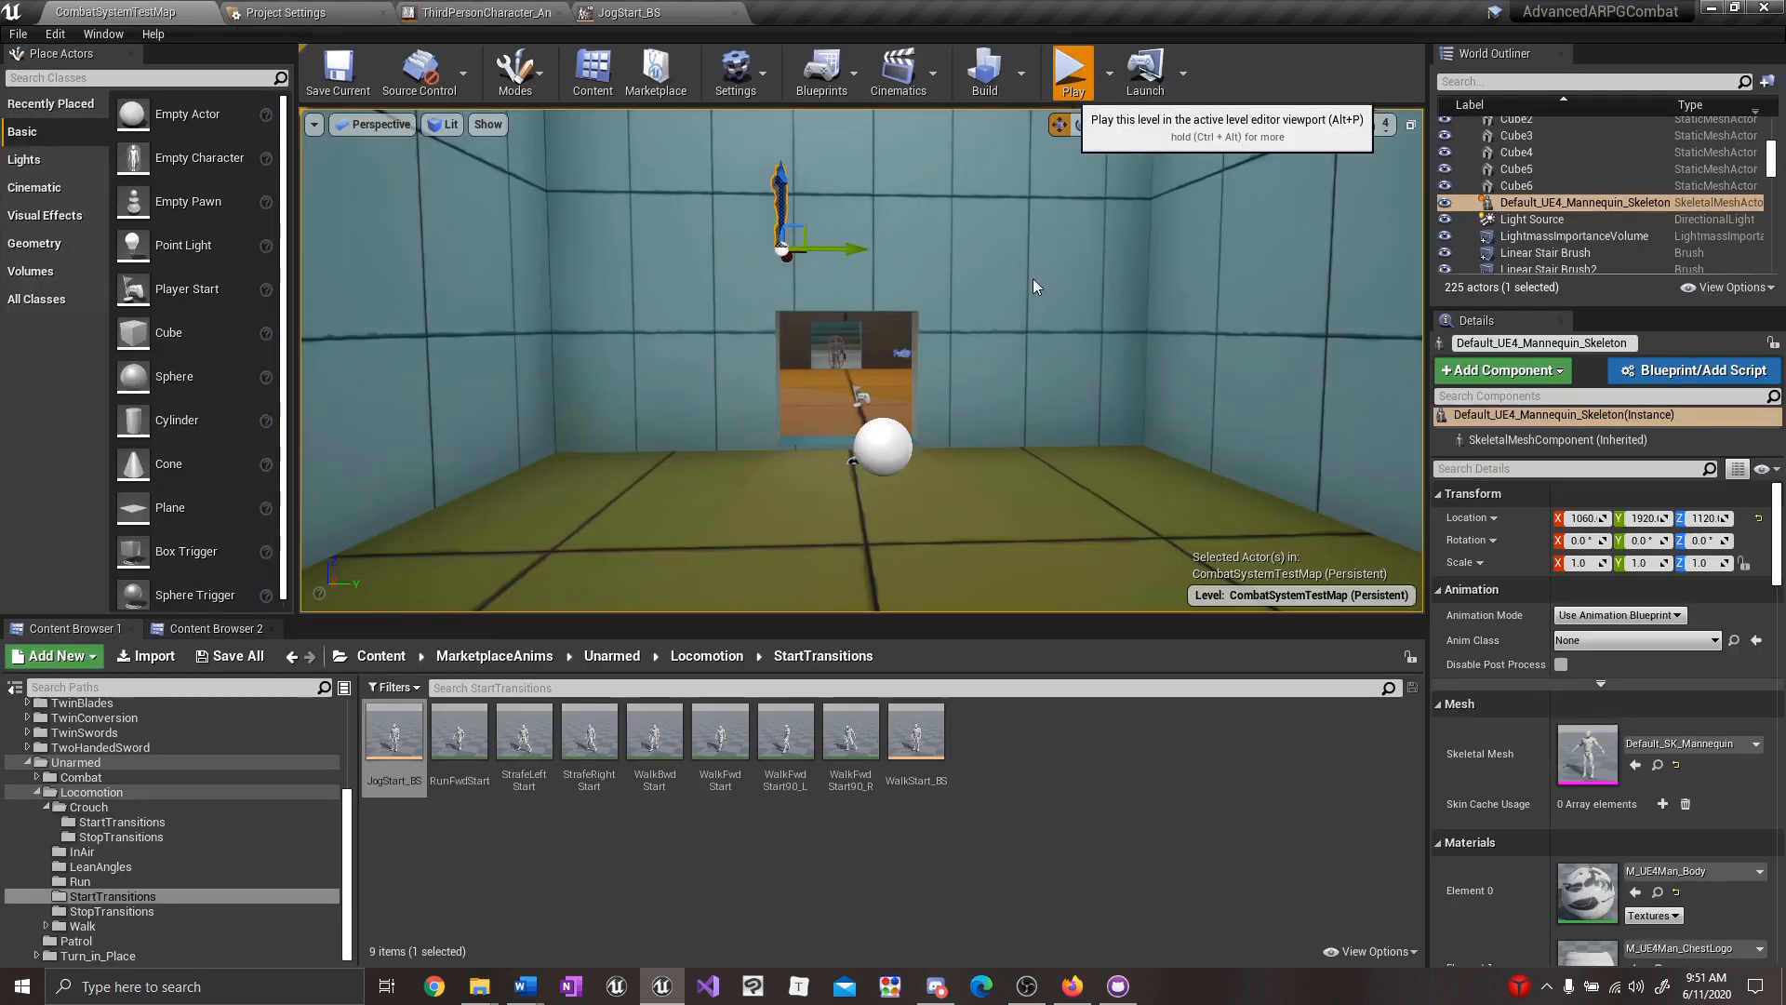
# Play the level and strafe the character in both directions to check the start transitions.
pyautogui.click(1074, 73)
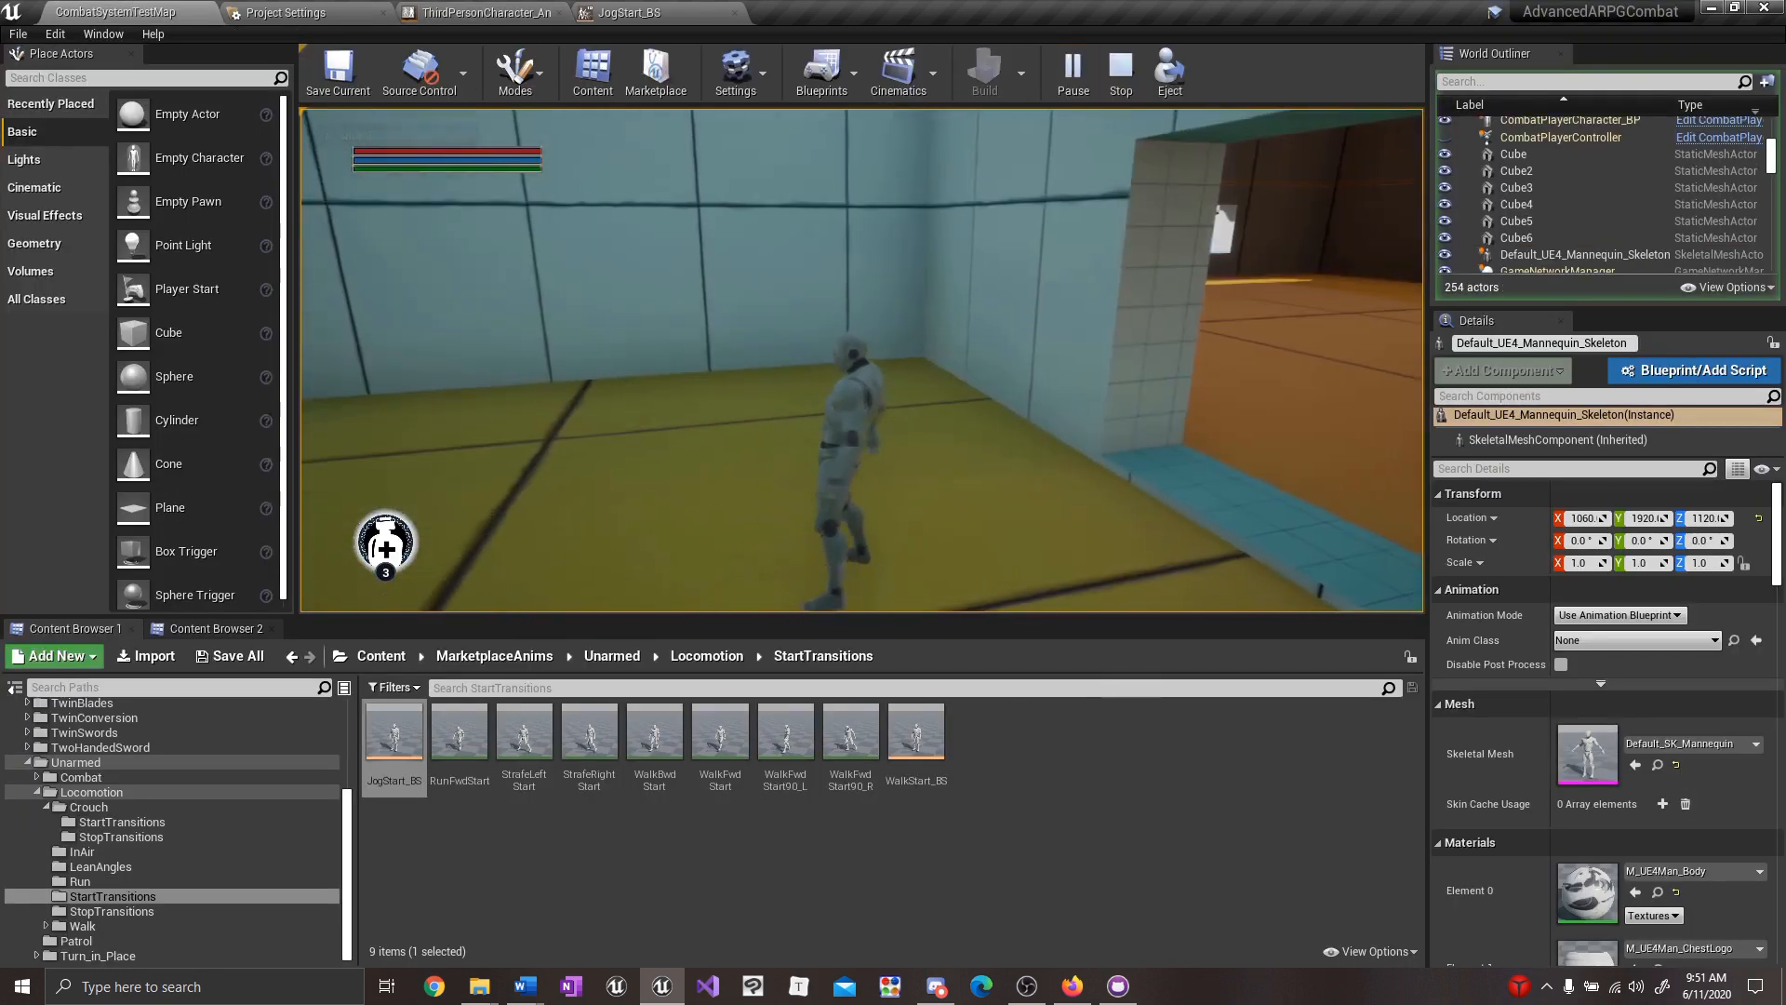
pyautogui.press('a')
pyautogui.press('d')
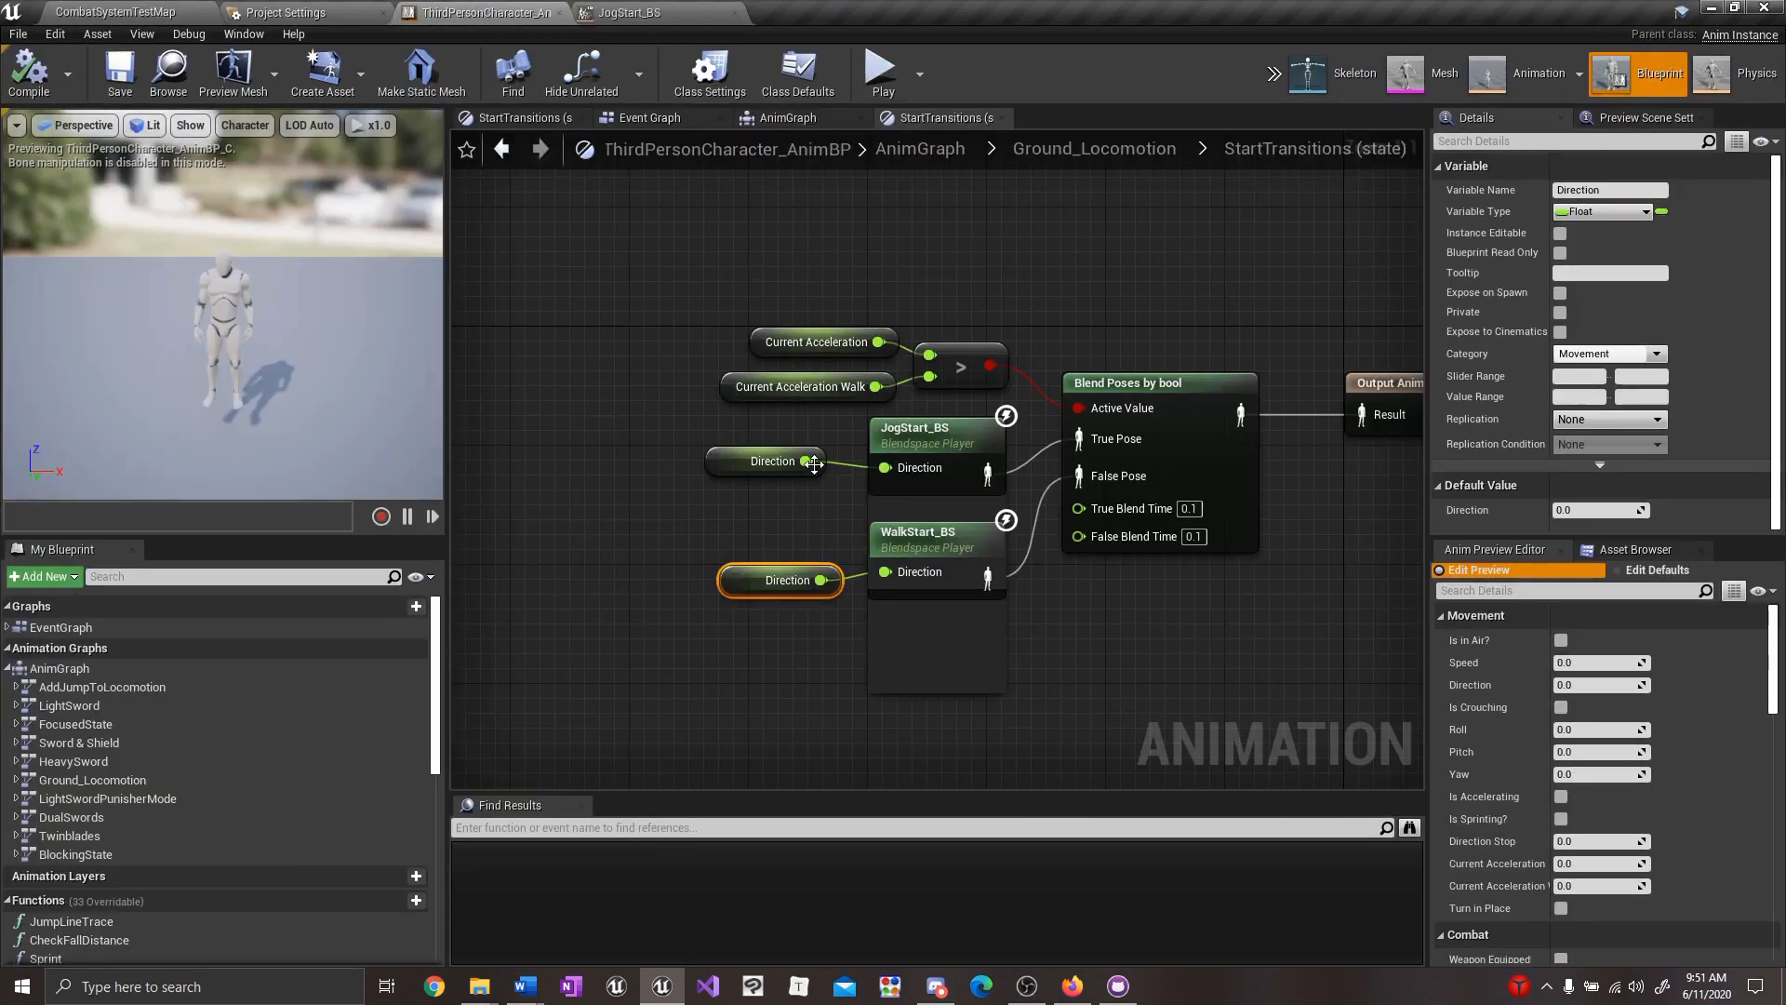
# Turn off looping for the JogStart_BS and WalkStart_BS players, and compile and save the animation blueprint.
pyautogui.moveTo(727, 523); pyautogui.dragTo(668, 507, button='right')
pyautogui.click(869, 430)
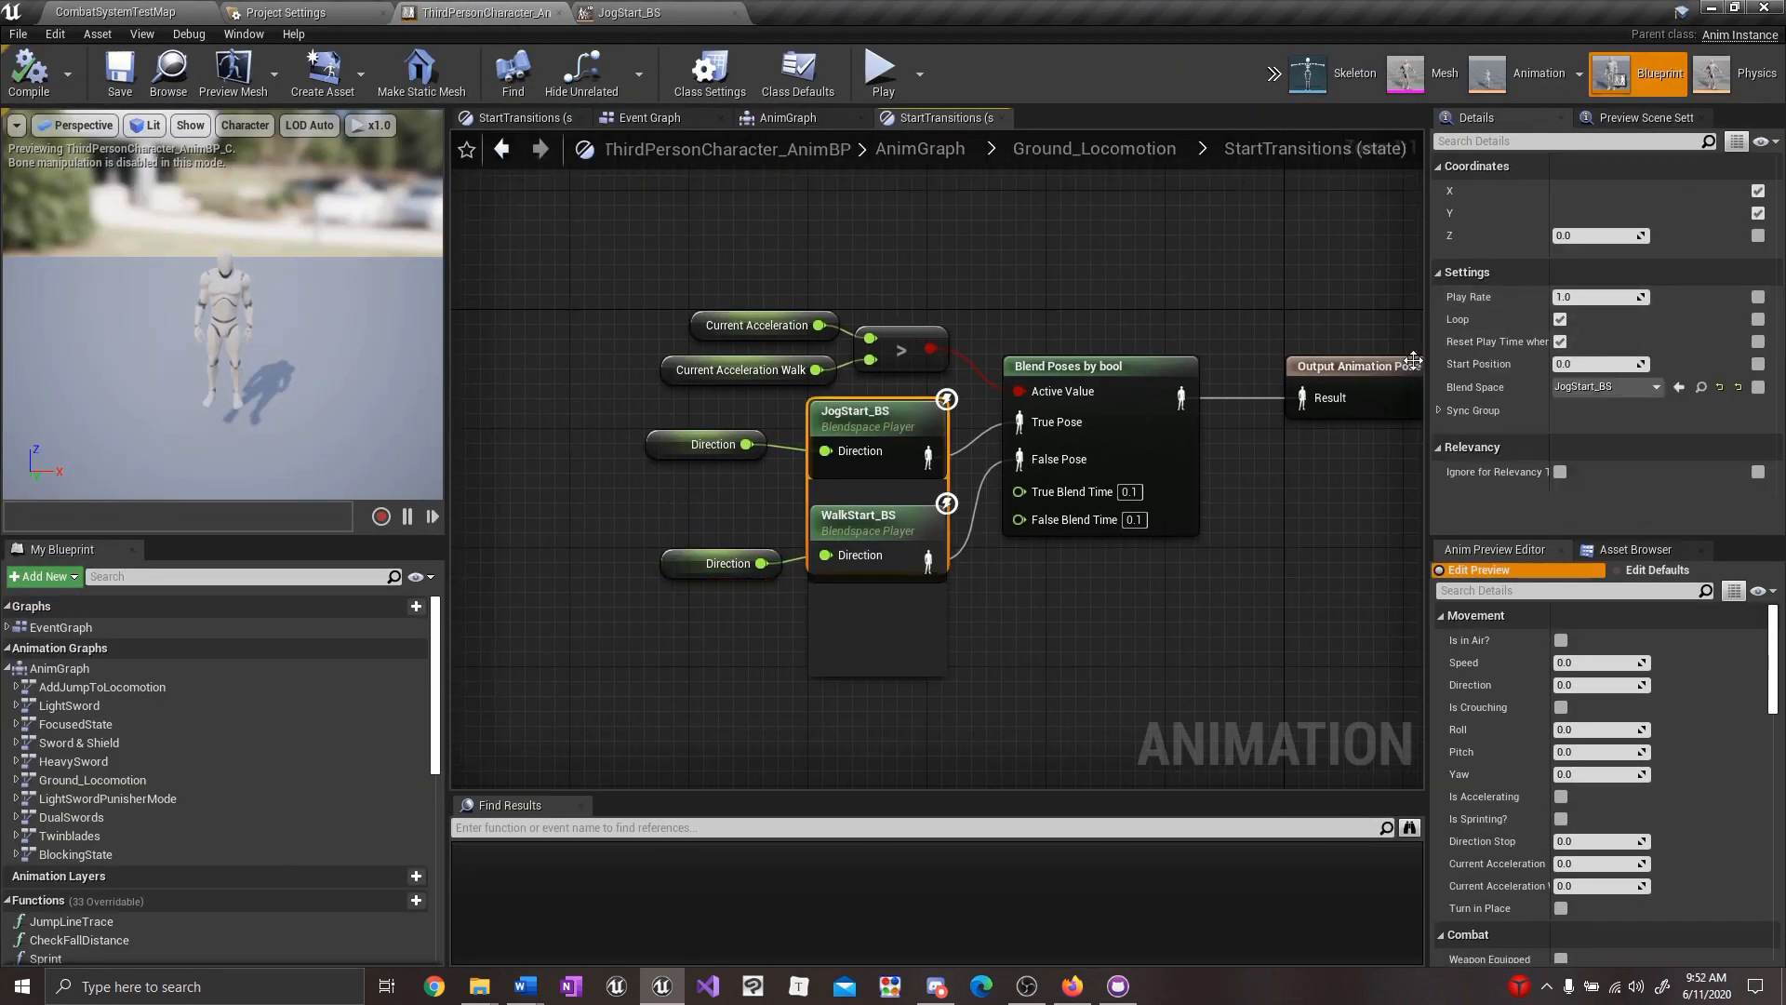
pyautogui.click(1561, 319)
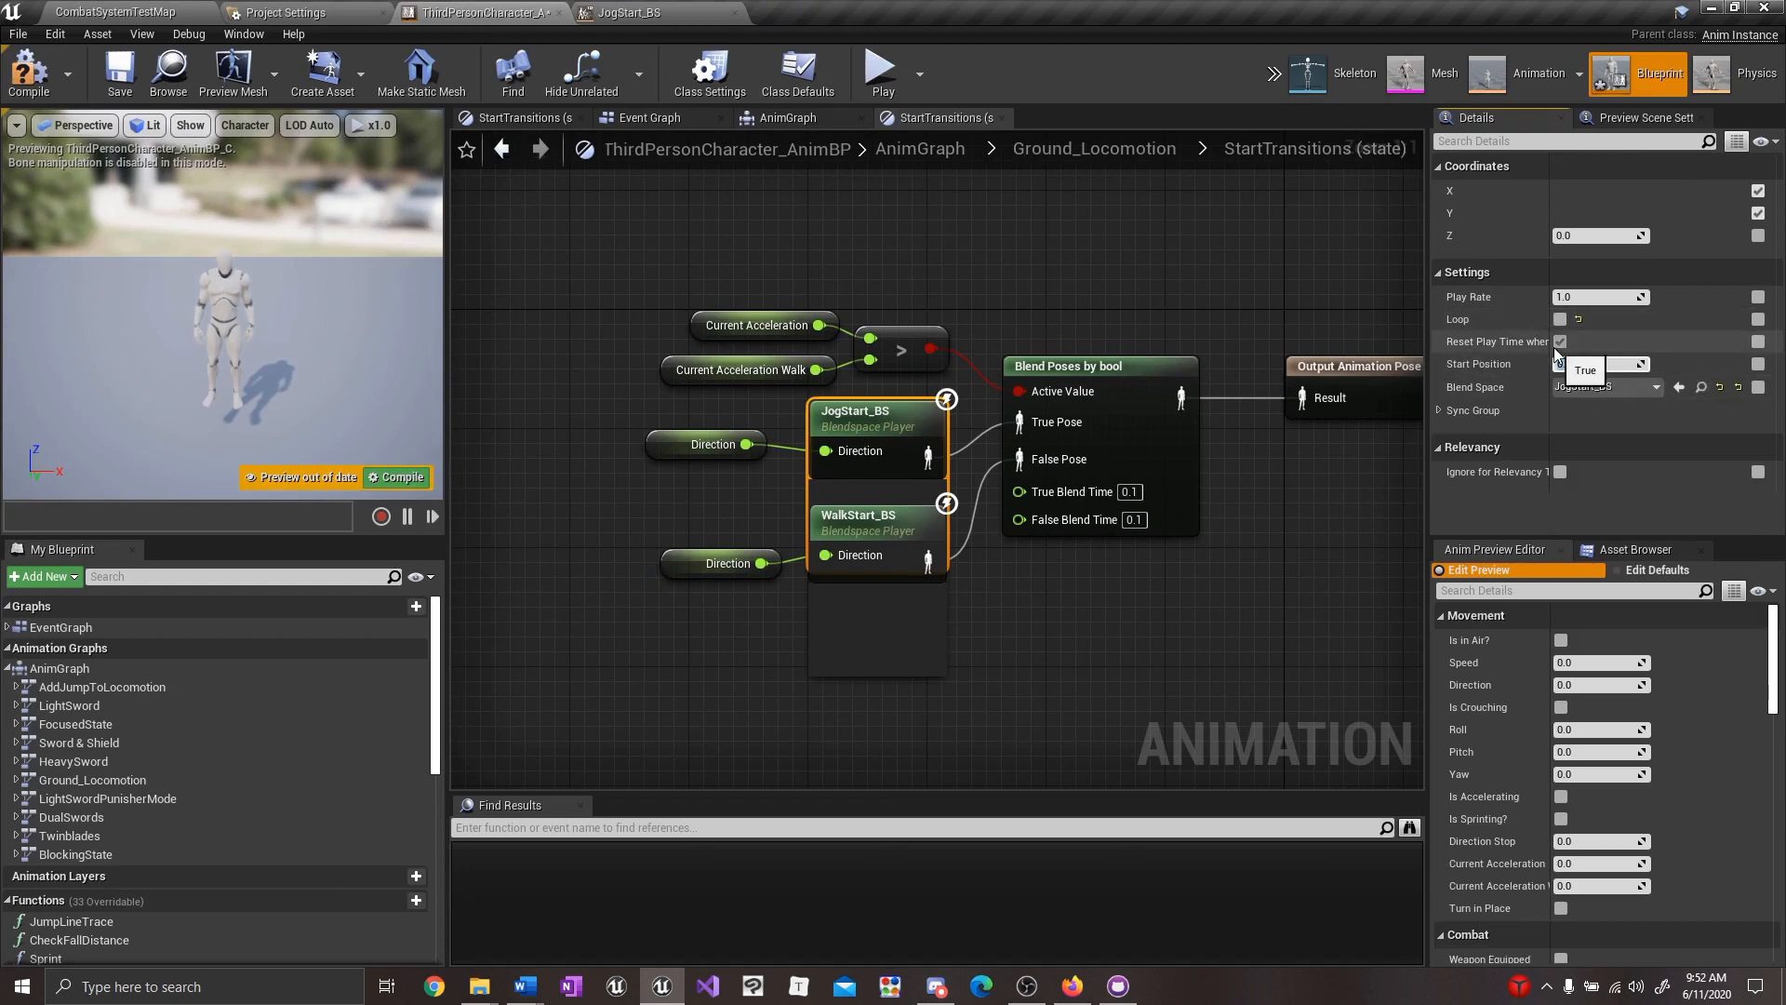
pyautogui.click(893, 633)
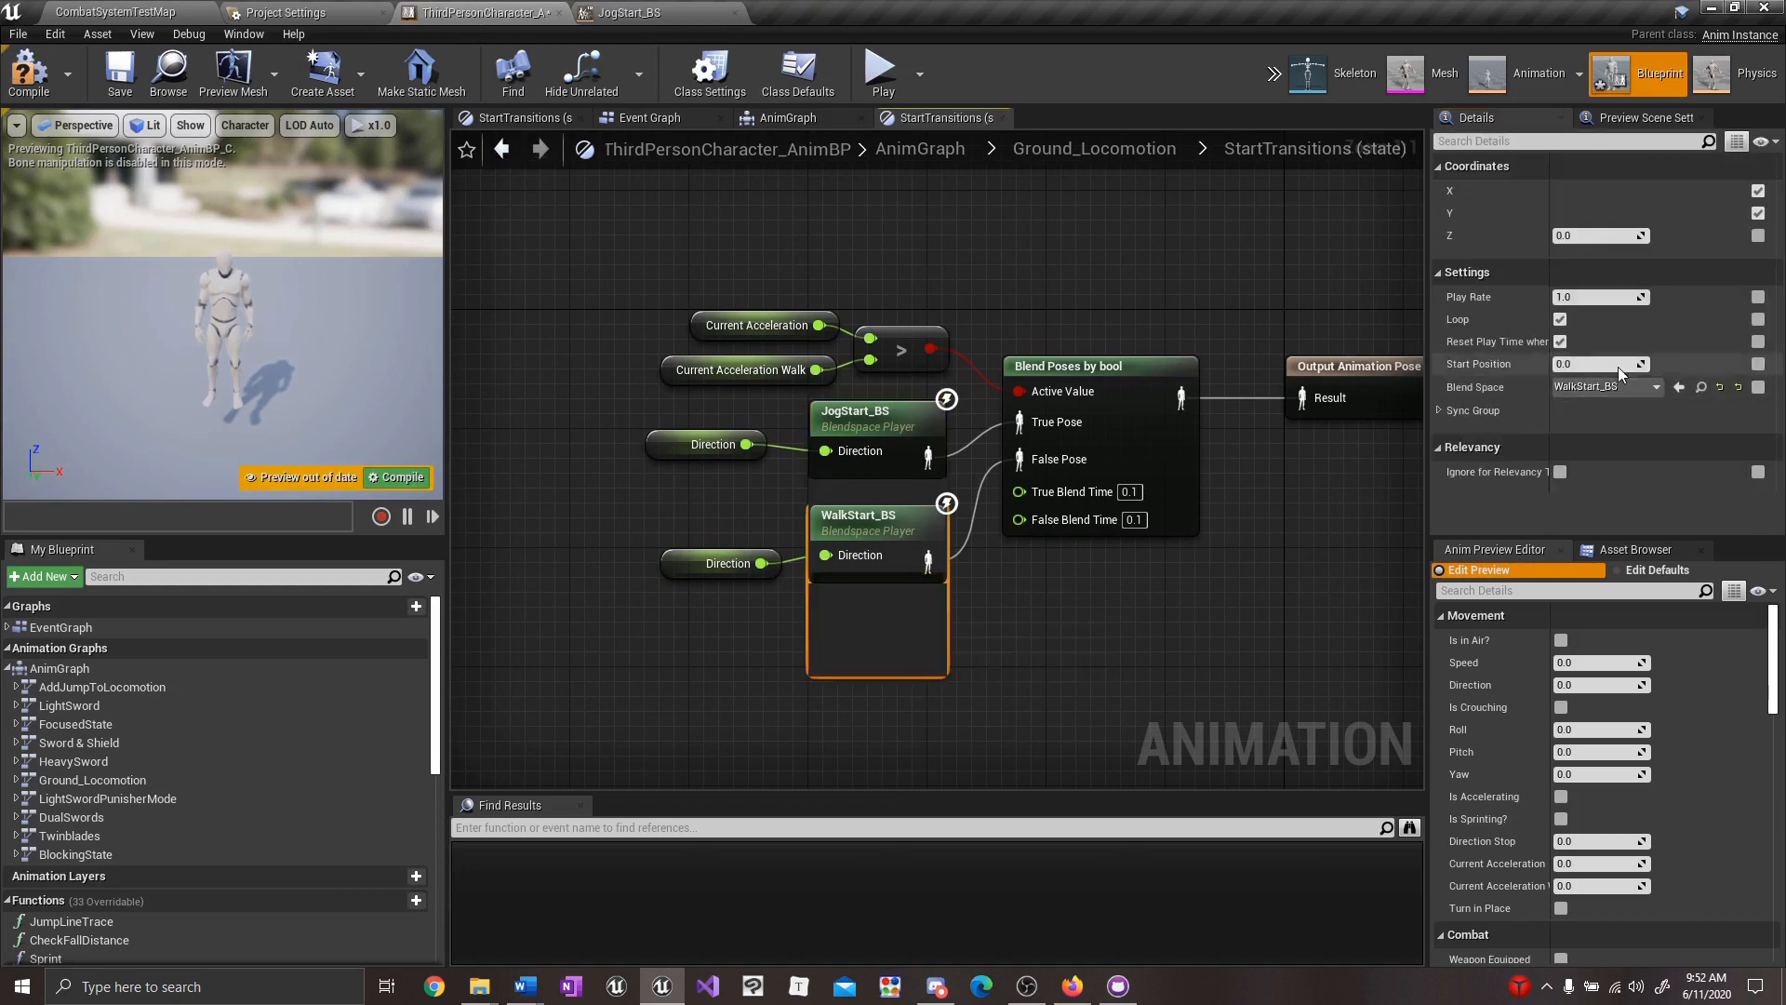
pyautogui.moveTo(583, 440); pyautogui.dragTo(539, 411, button='right')
pyautogui.click(540, 411)
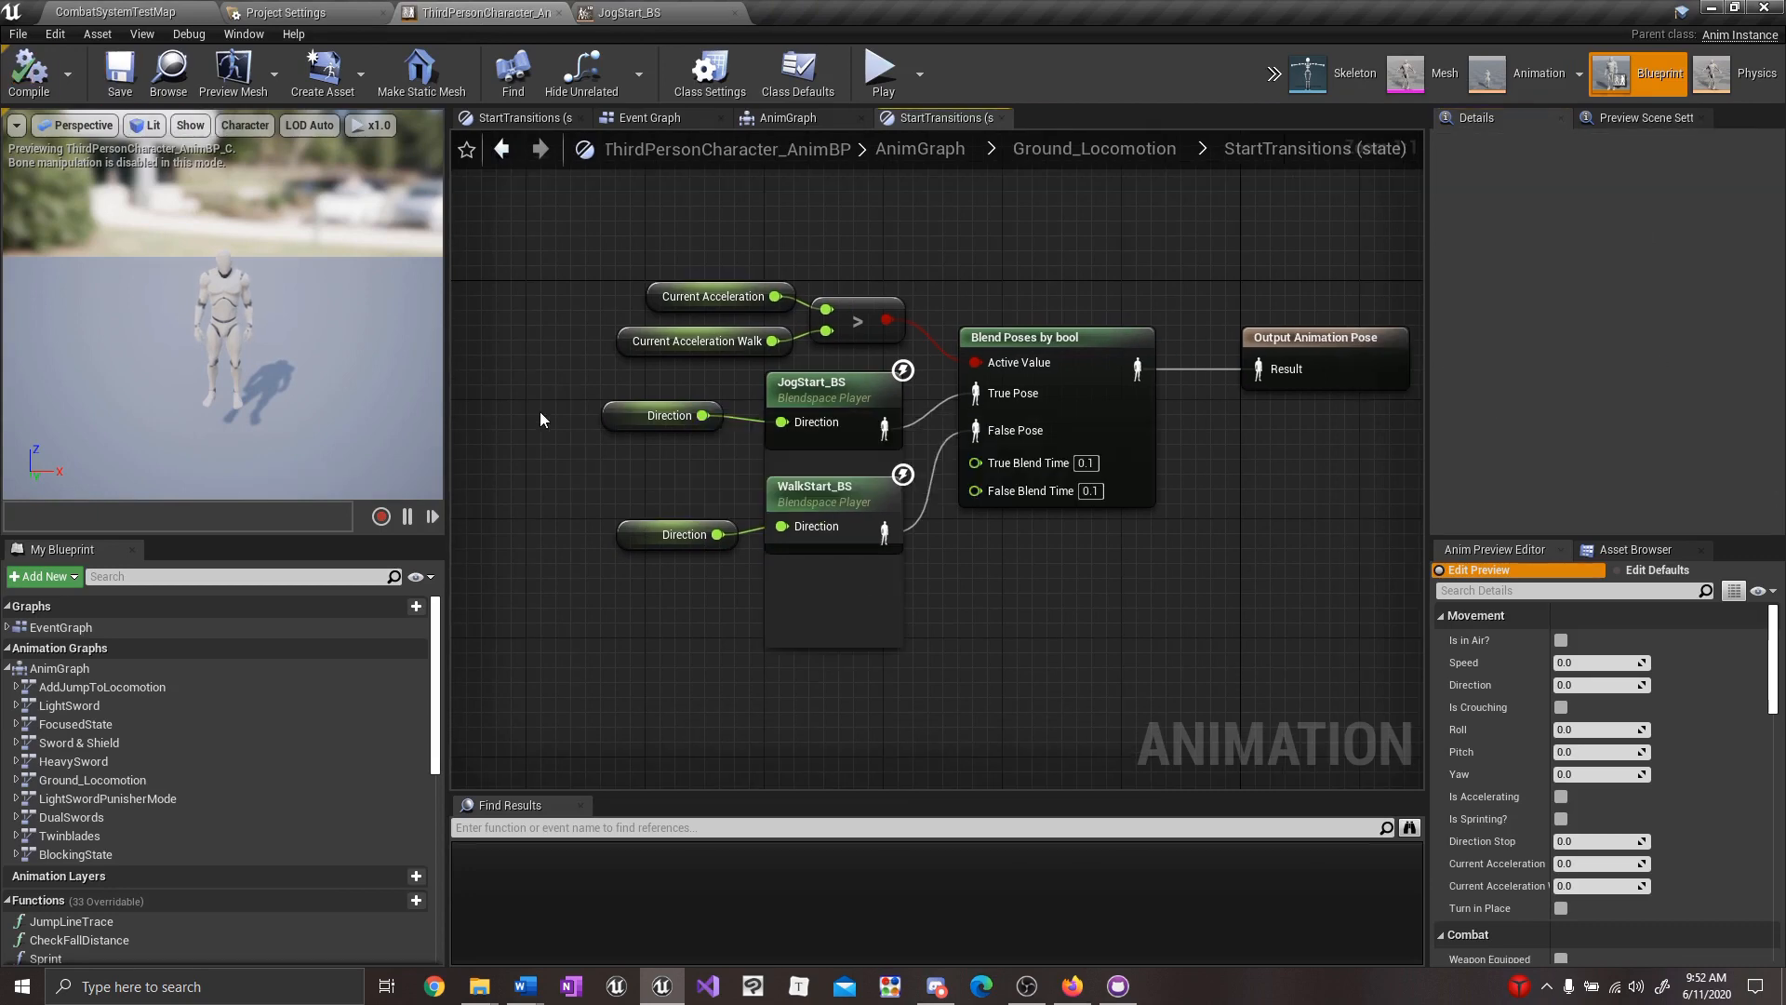
# Play the level again and move the character forward and sideways to check the non-looping start transitions.
pyautogui.click(115, 12)
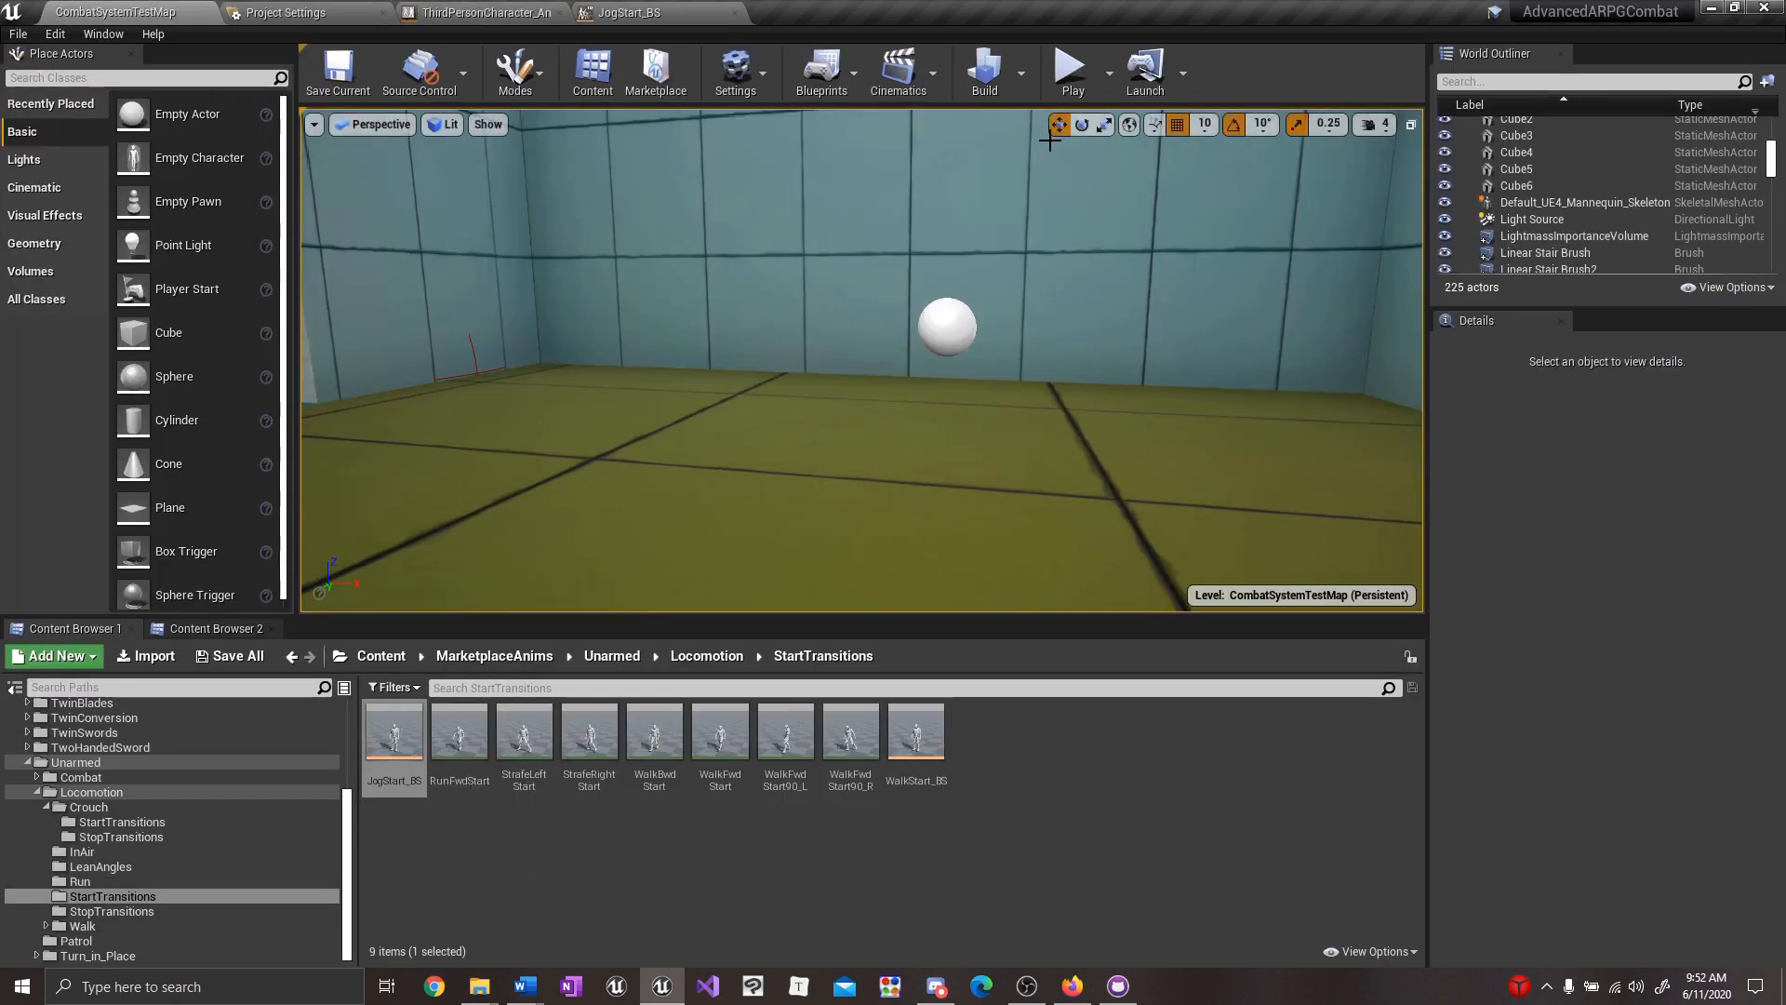
pyautogui.click(1079, 76)
pyautogui.press('a')
pyautogui.press('w')
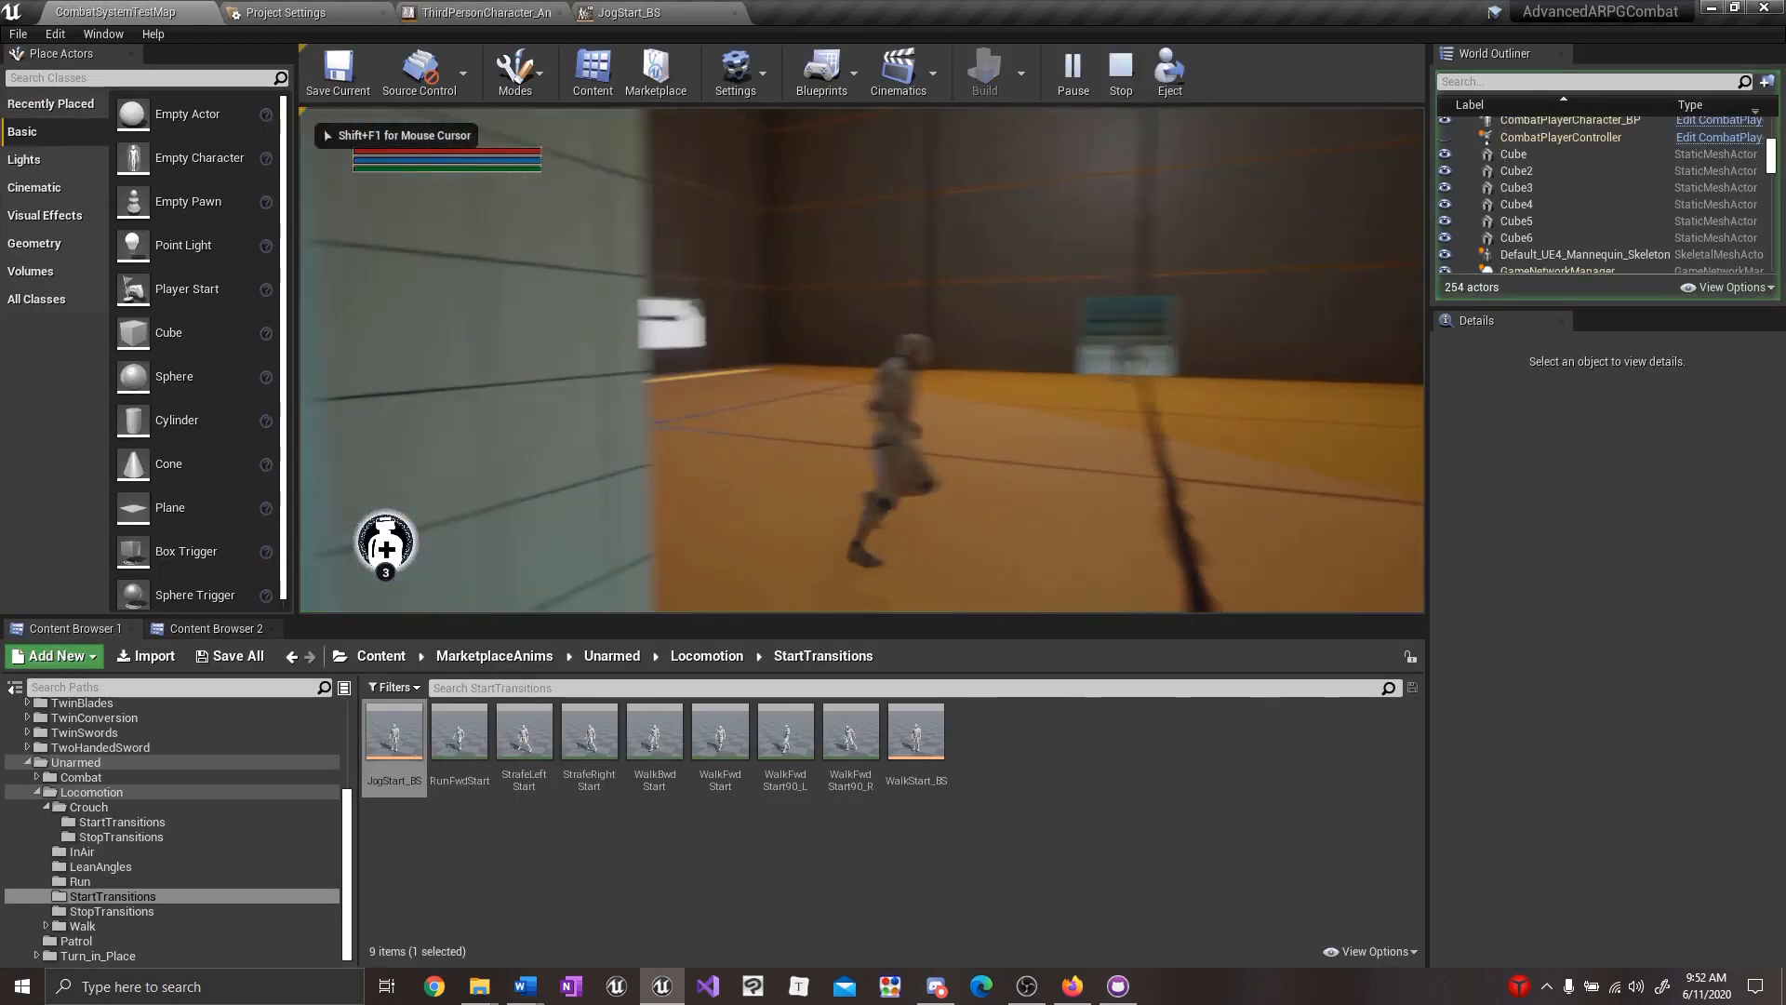
pyautogui.press('d')
pyautogui.press('d')
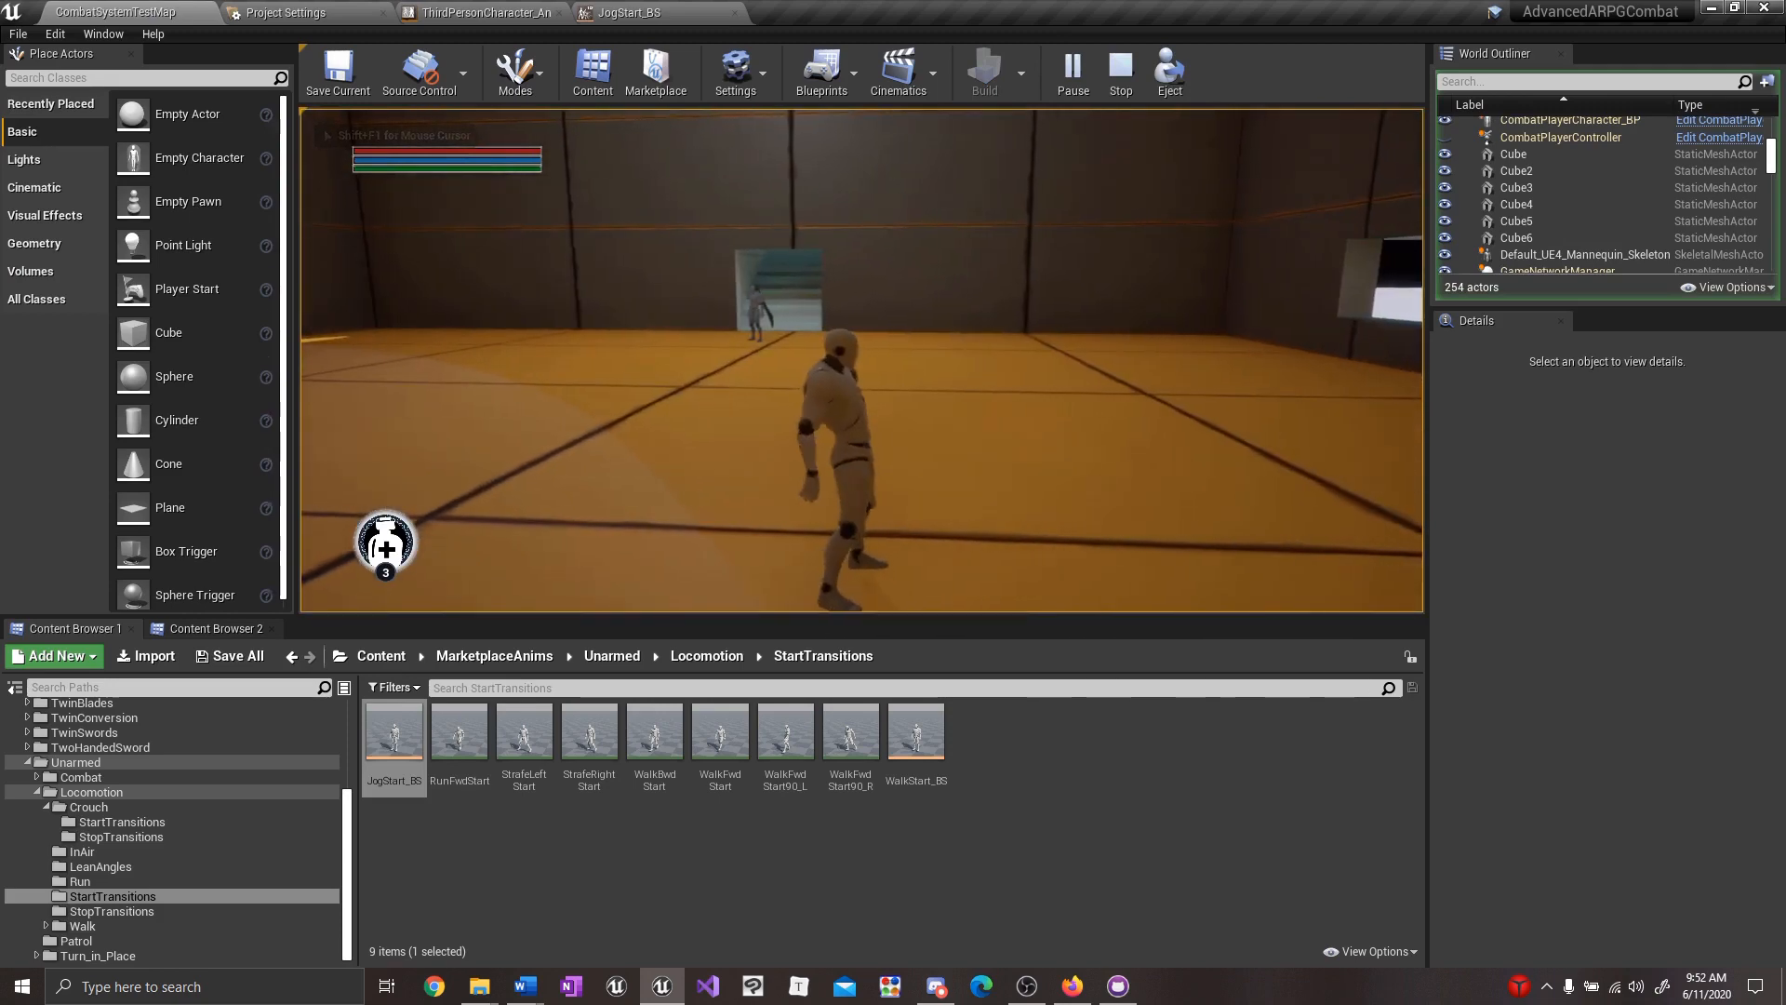
pyautogui.press('Escape')
# Open the JogStop state in Ground_Locomotion and delete its JogStop1DUnarmed player.
pyautogui.click(479, 13)
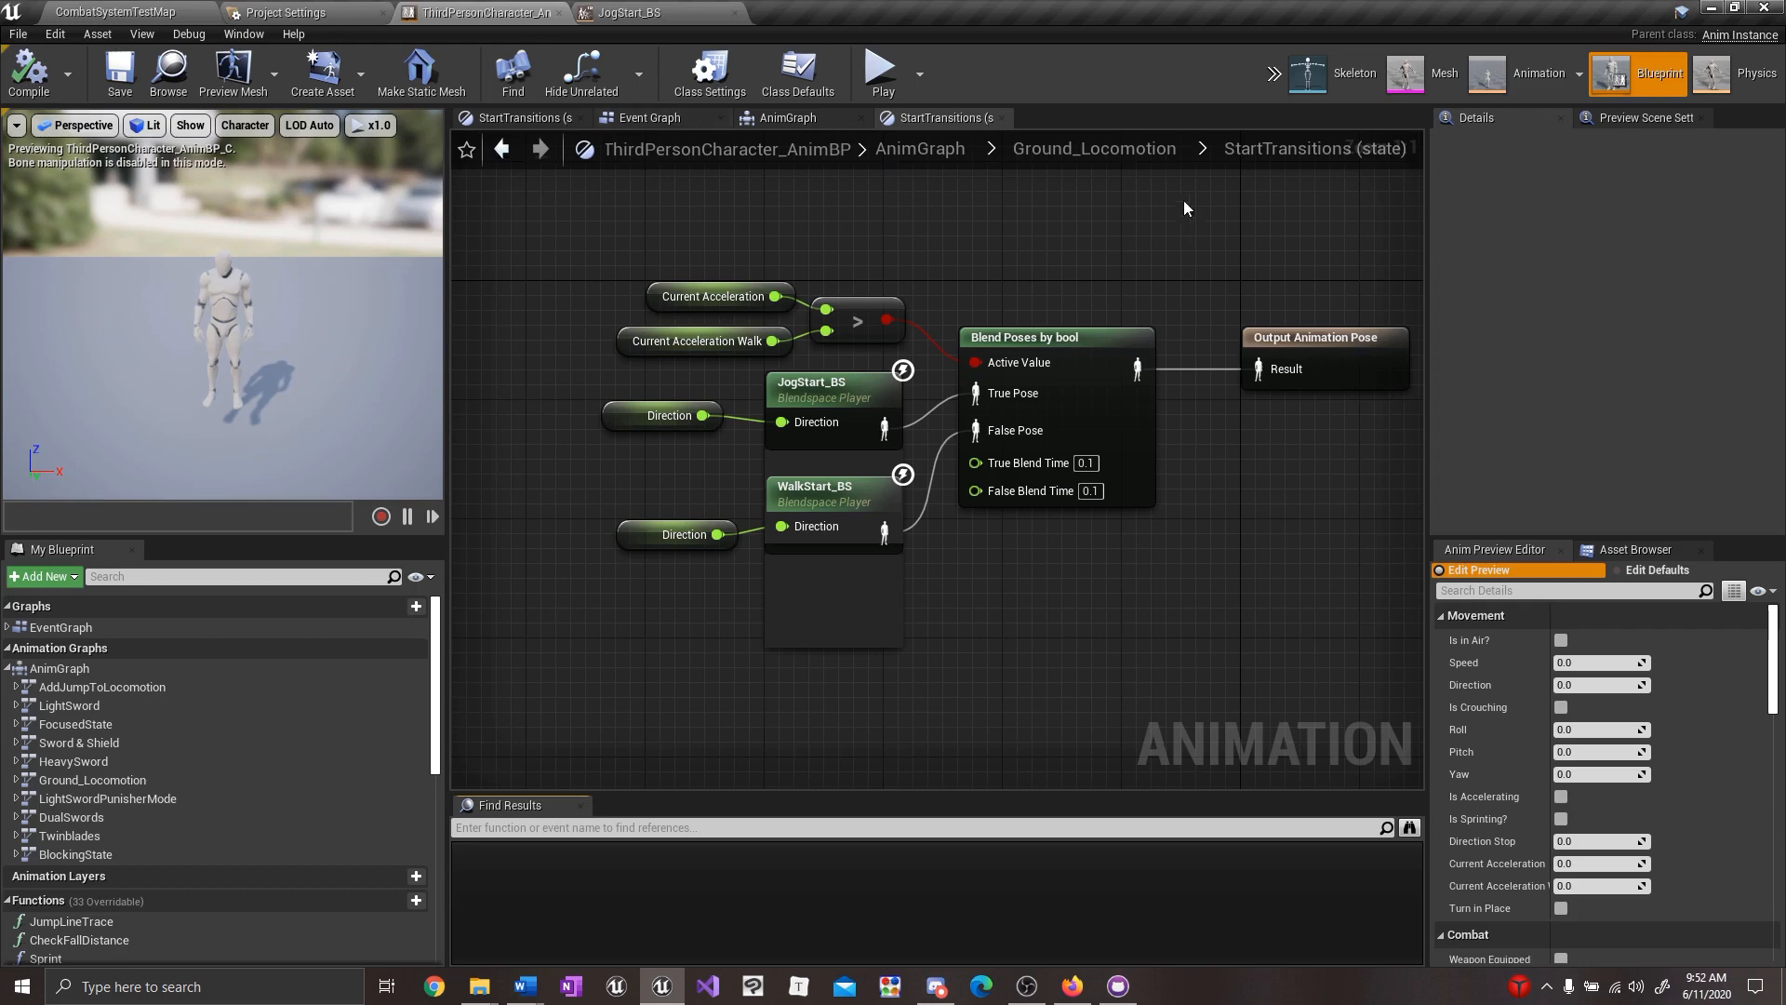
pyautogui.moveTo(1184, 199); pyautogui.dragTo(1116, 219, button='right')
pyautogui.click(1107, 153)
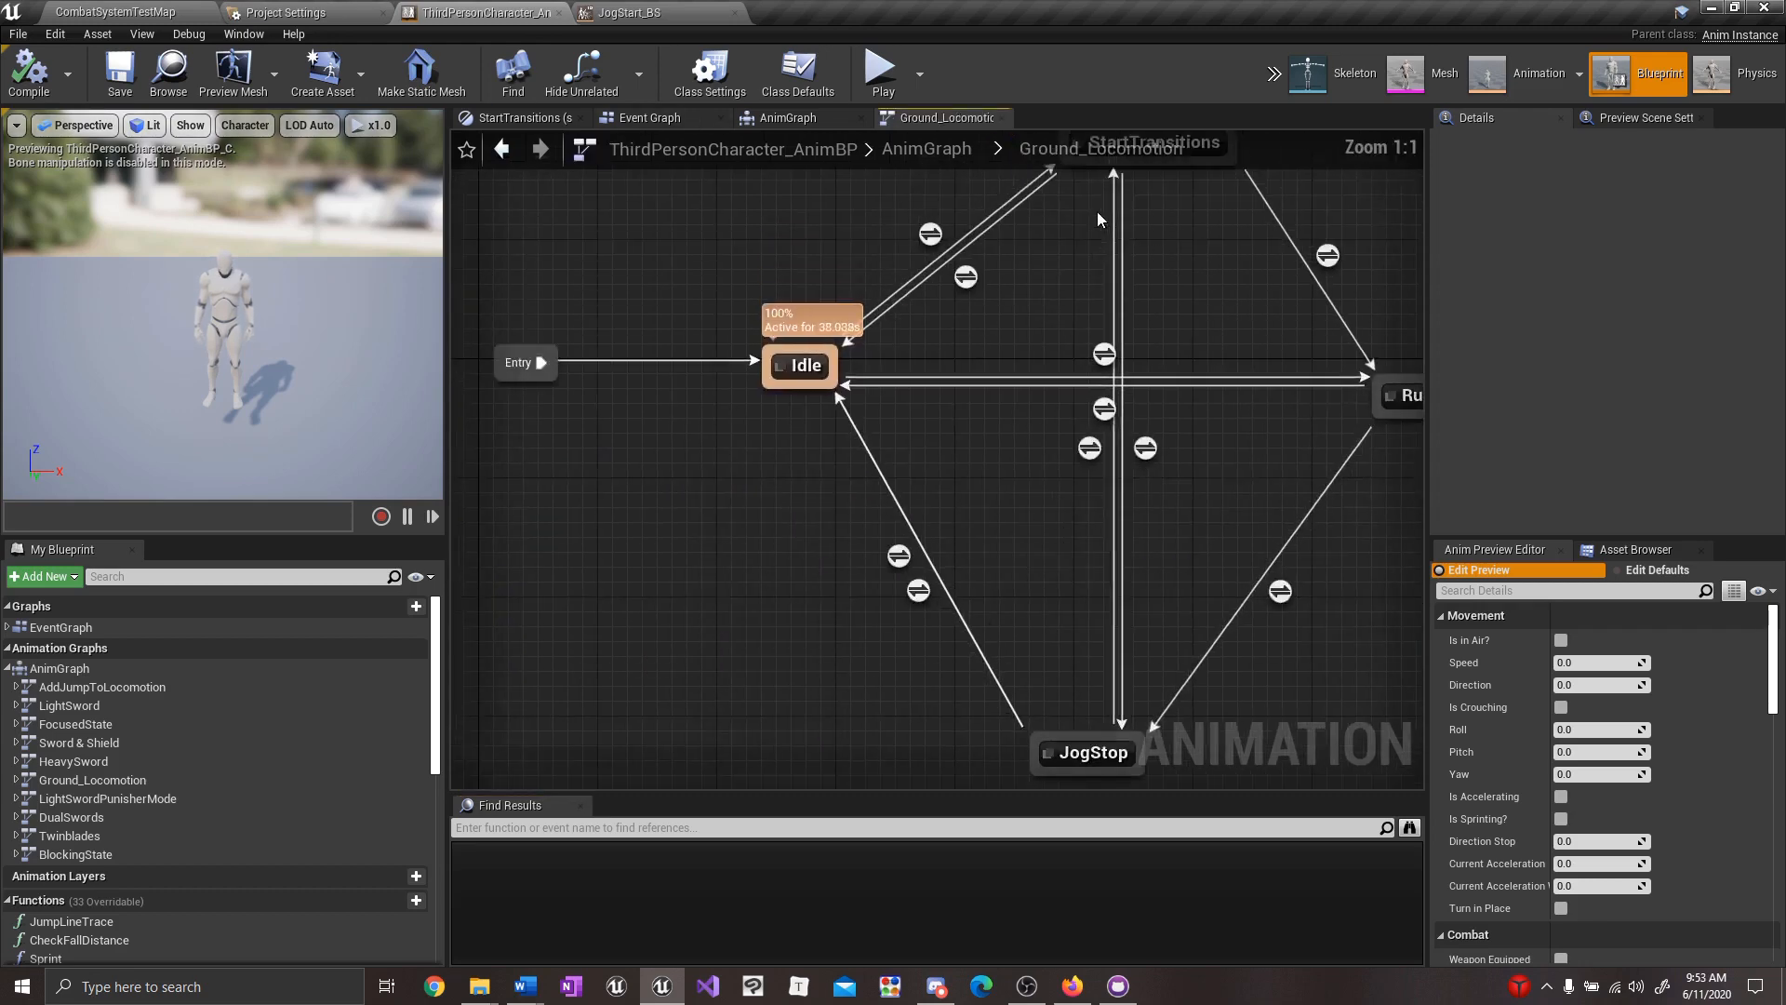
pyautogui.doubleClick(812, 568)
pyautogui.moveTo(841, 573); pyautogui.dragTo(939, 652, button='right')
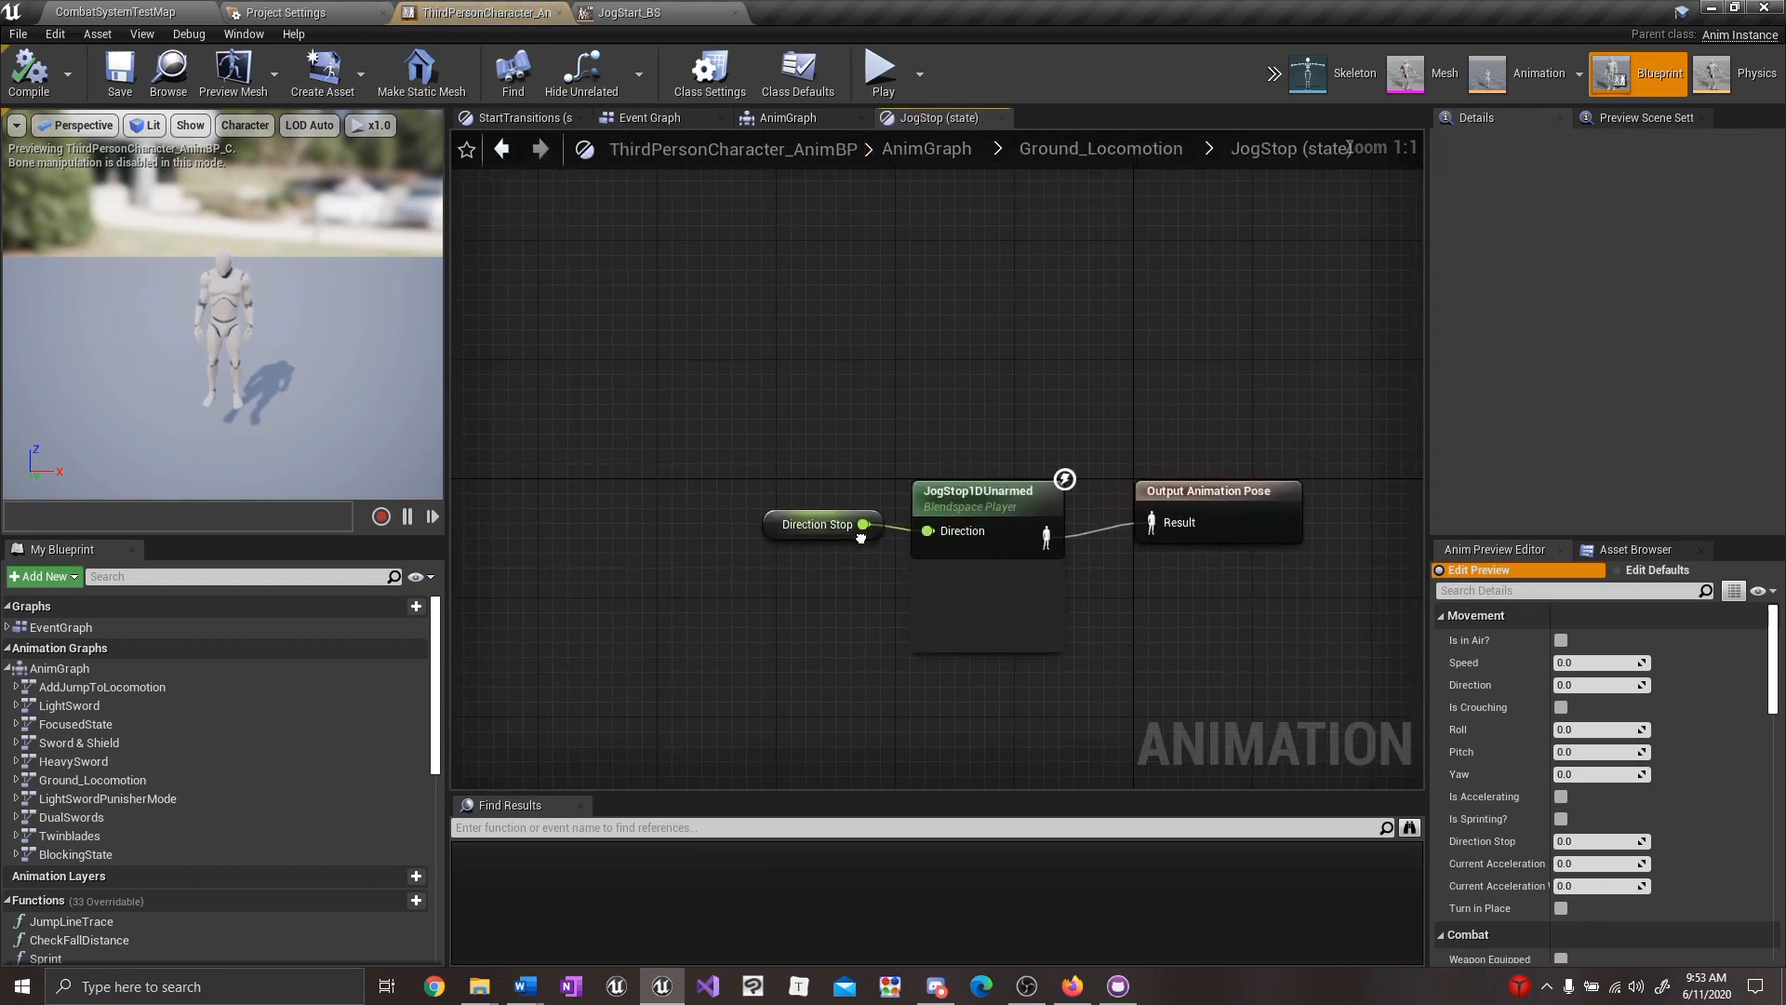
pyautogui.click(918, 609)
pyautogui.press('Delete')
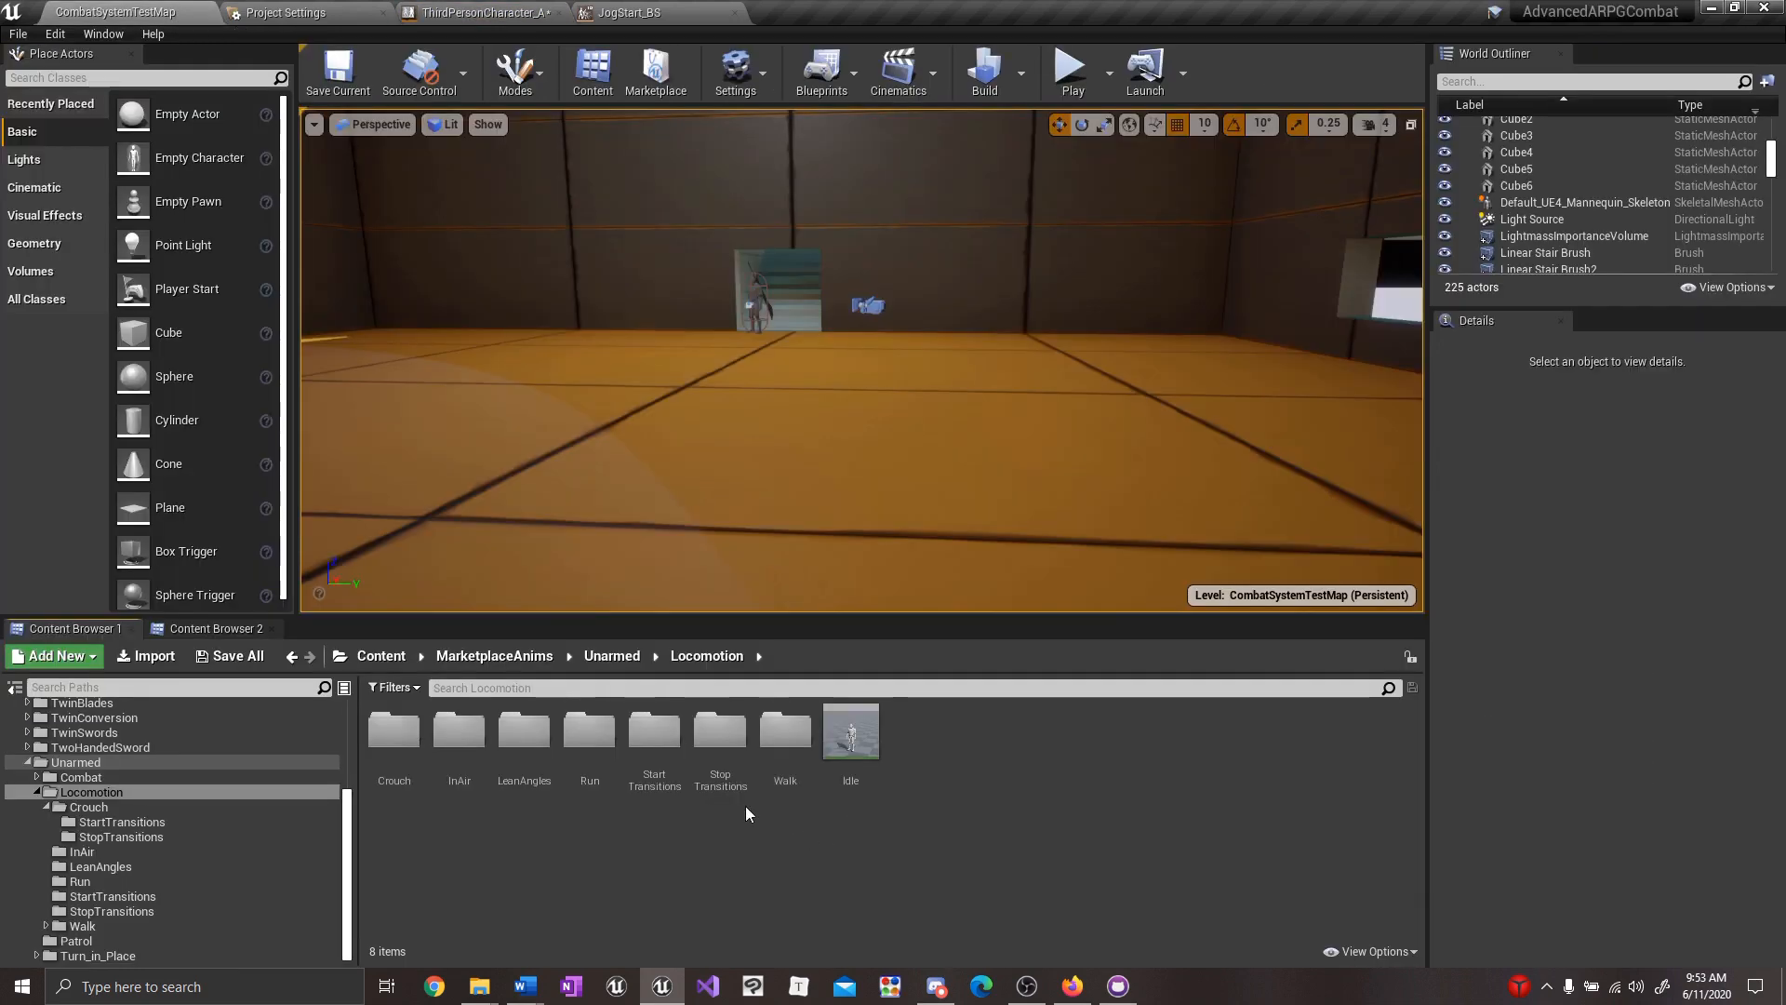
# Create a Blend Space 1D named JogStop_BS for the UE4 mannequin skeleton in the Unarmed Locomotion StopTransitions folder.
pyautogui.rightClick(718, 768)
pyautogui.moveTo(1024, 447)
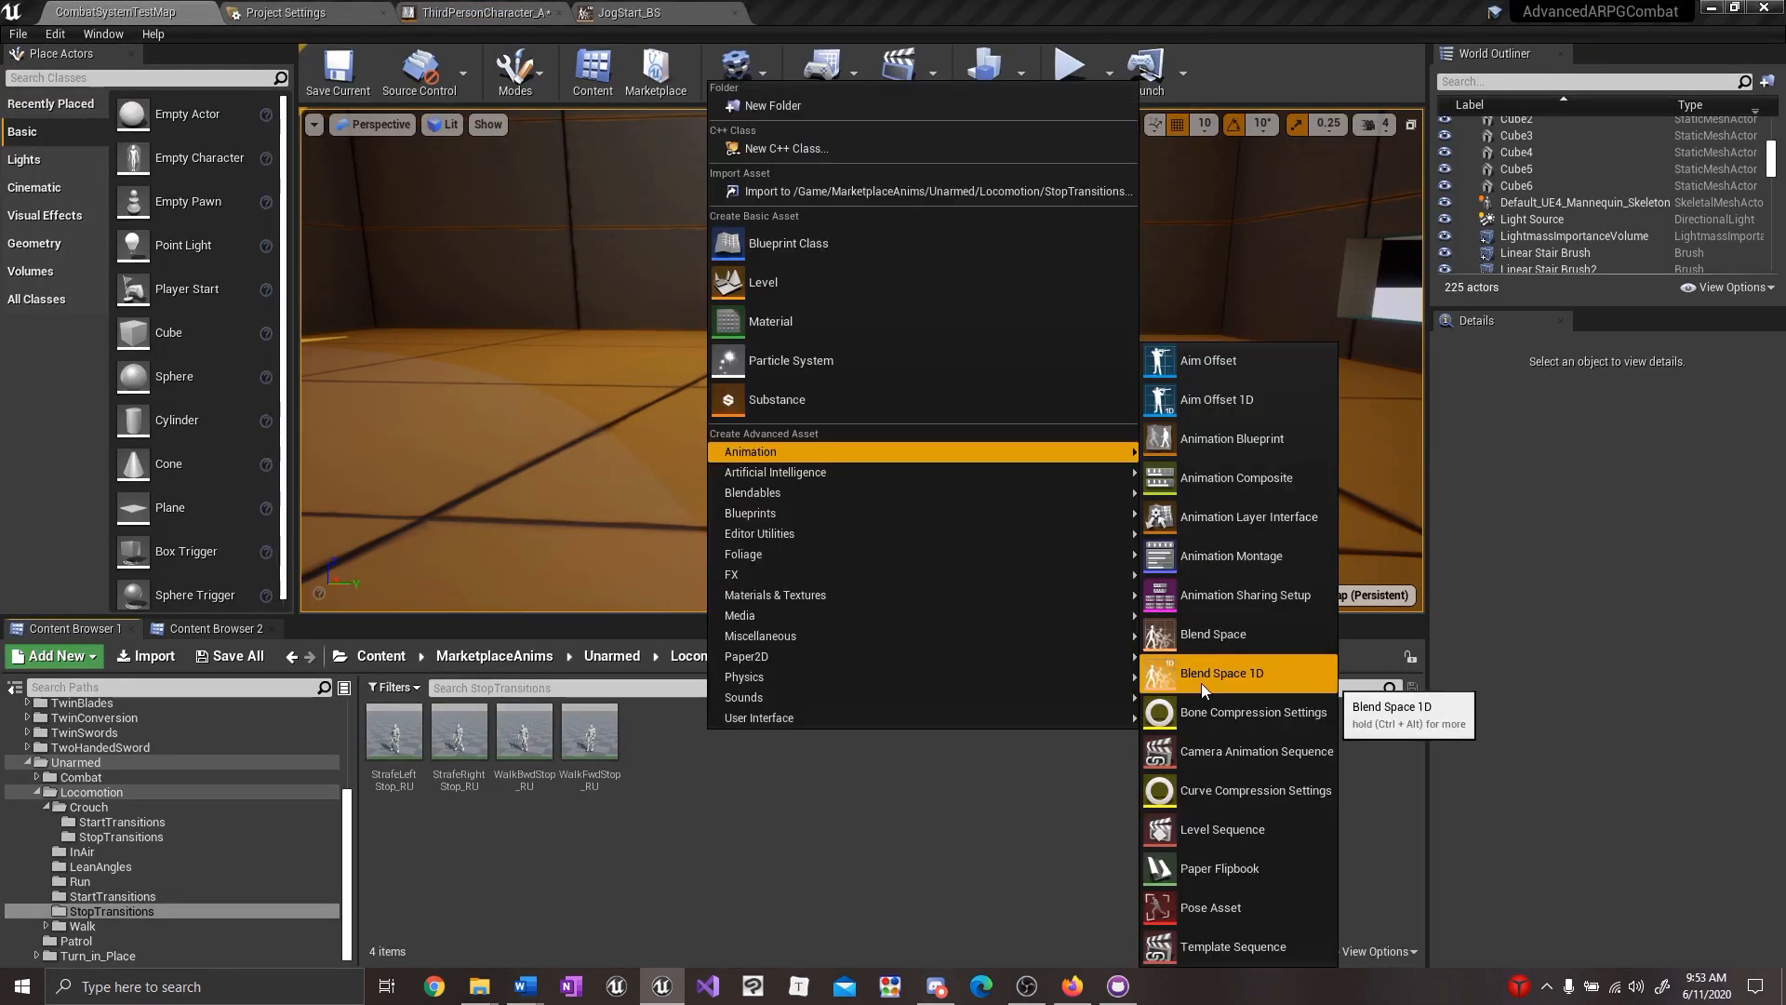
pyautogui.click(1202, 683)
pyautogui.click(791, 248)
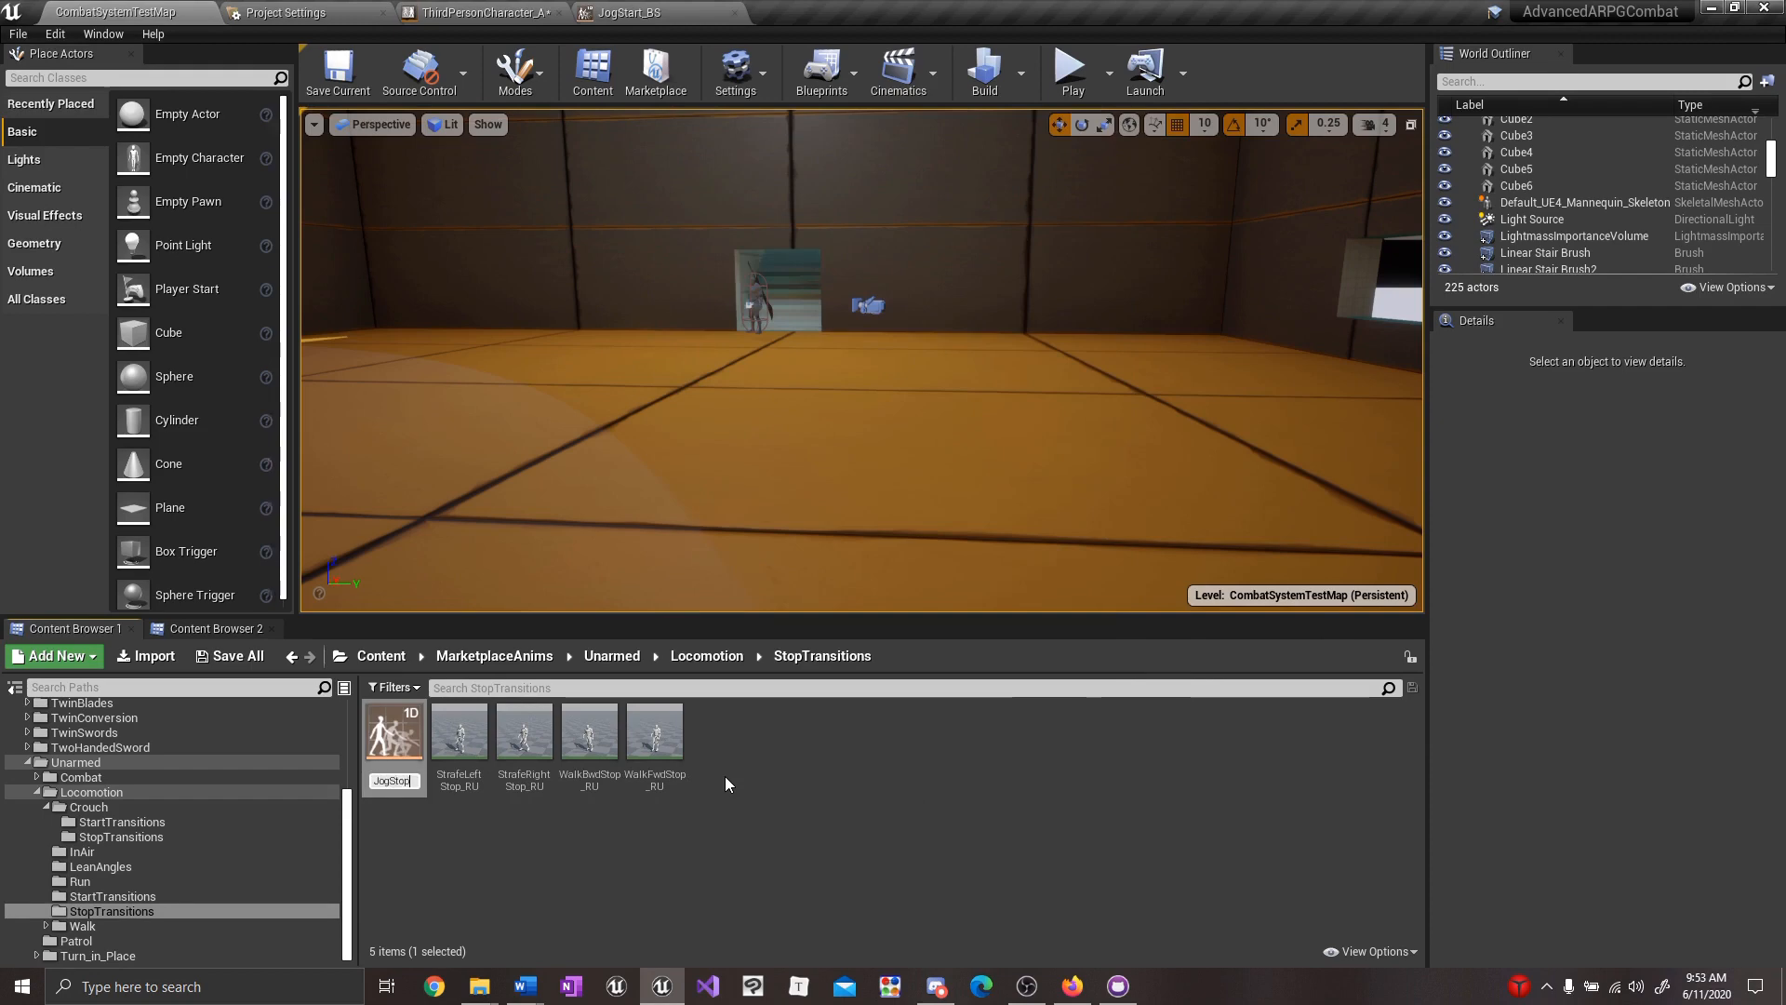
pyautogui.press('Return')
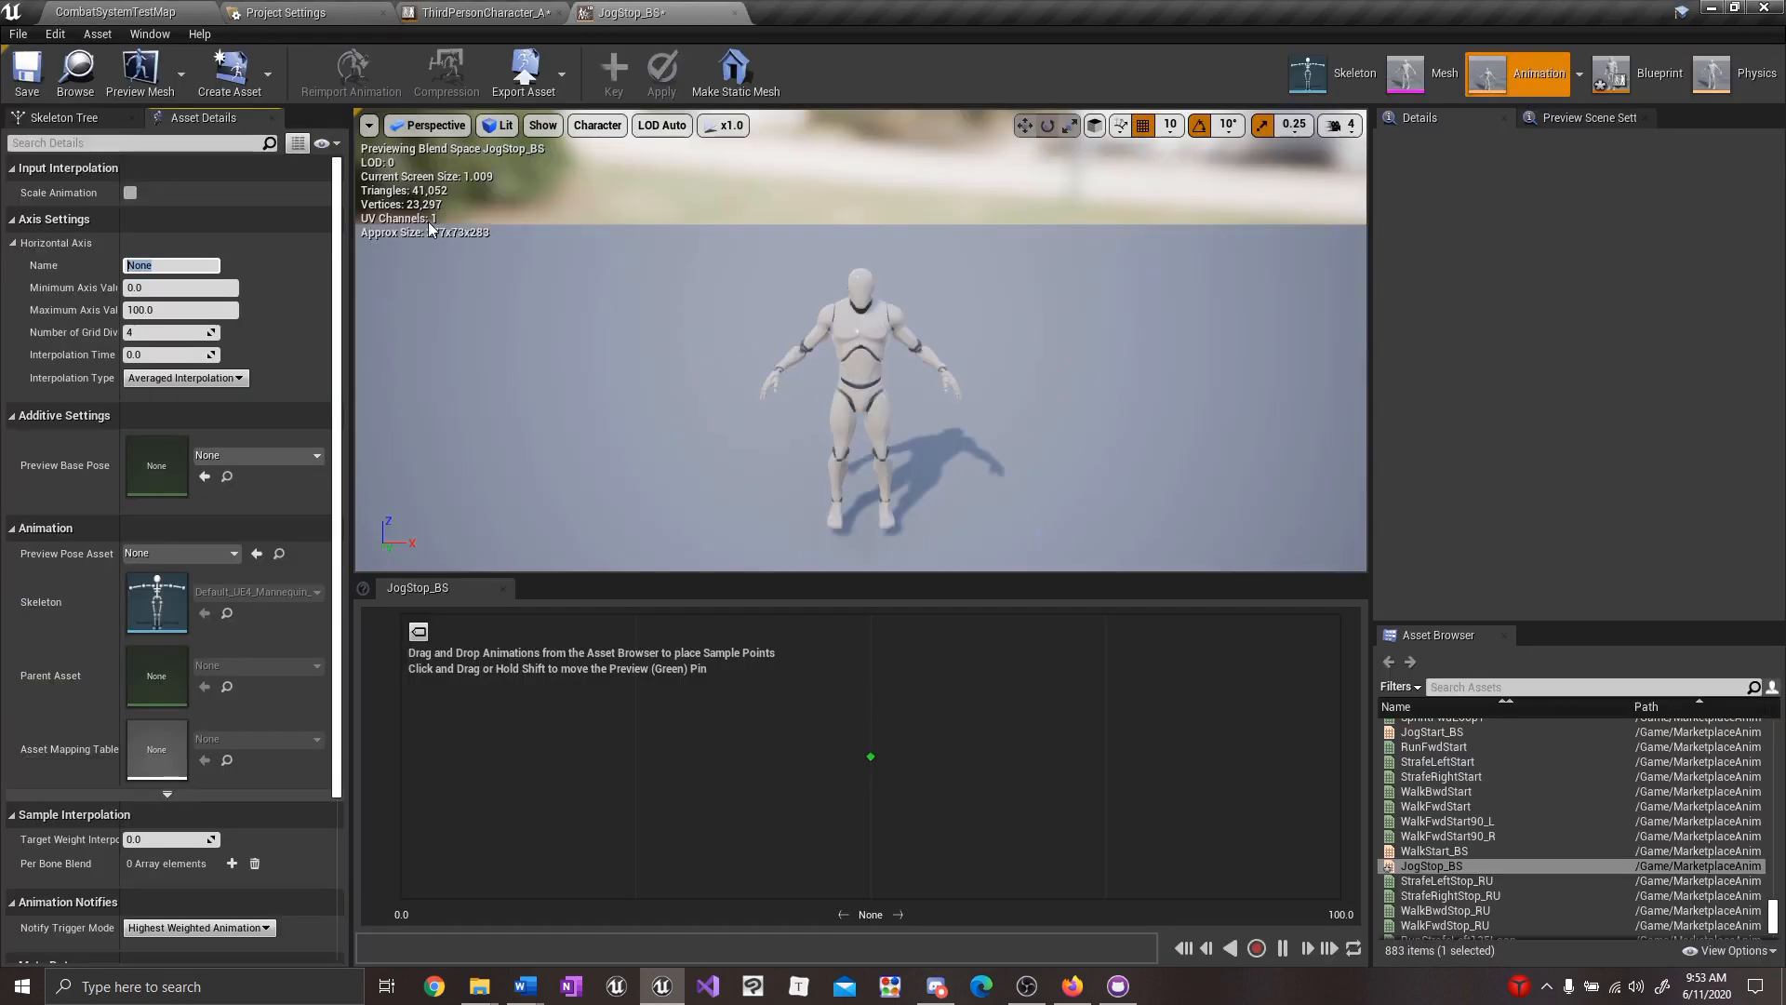
# Name the horizontal axis of JogStop_BS Direction, set its minimum to -180, and adjust its maximum.
pyautogui.write('Direc')
pyautogui.press('BackSpace')
pyautogui.write('ection')
pyautogui.press('Tab')
pyautogui.write('-180')
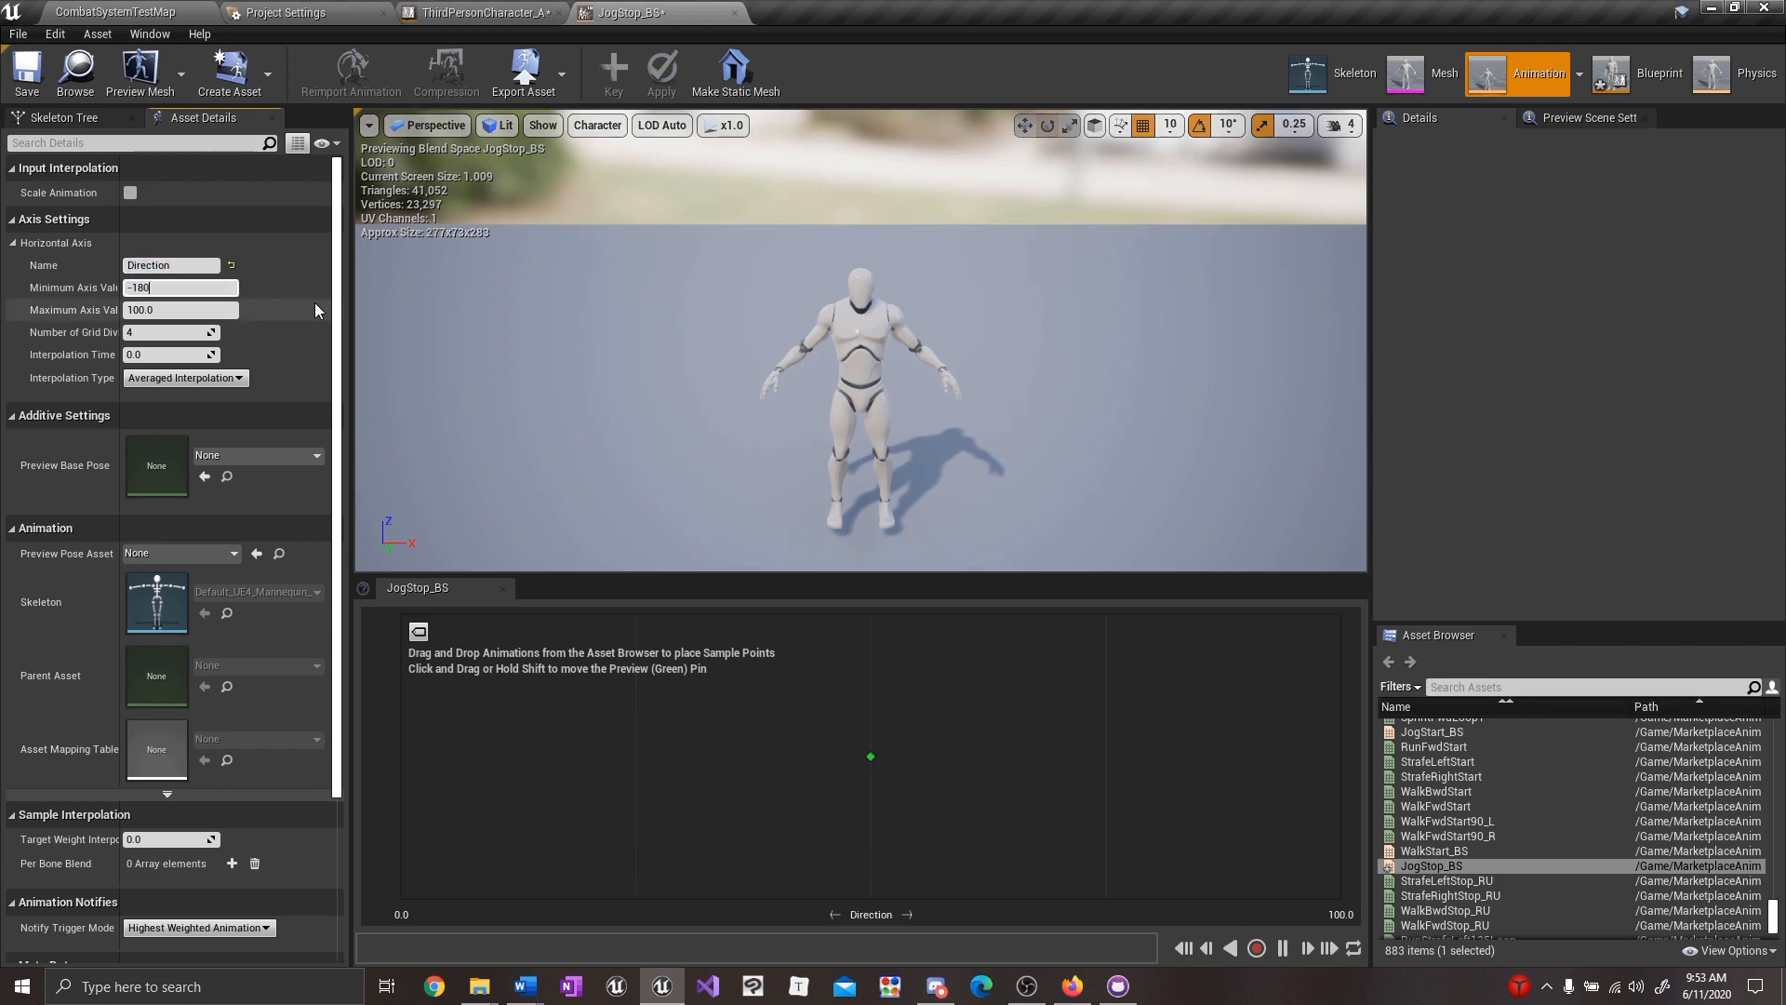
pyautogui.press('Return')
pyautogui.click(173, 309)
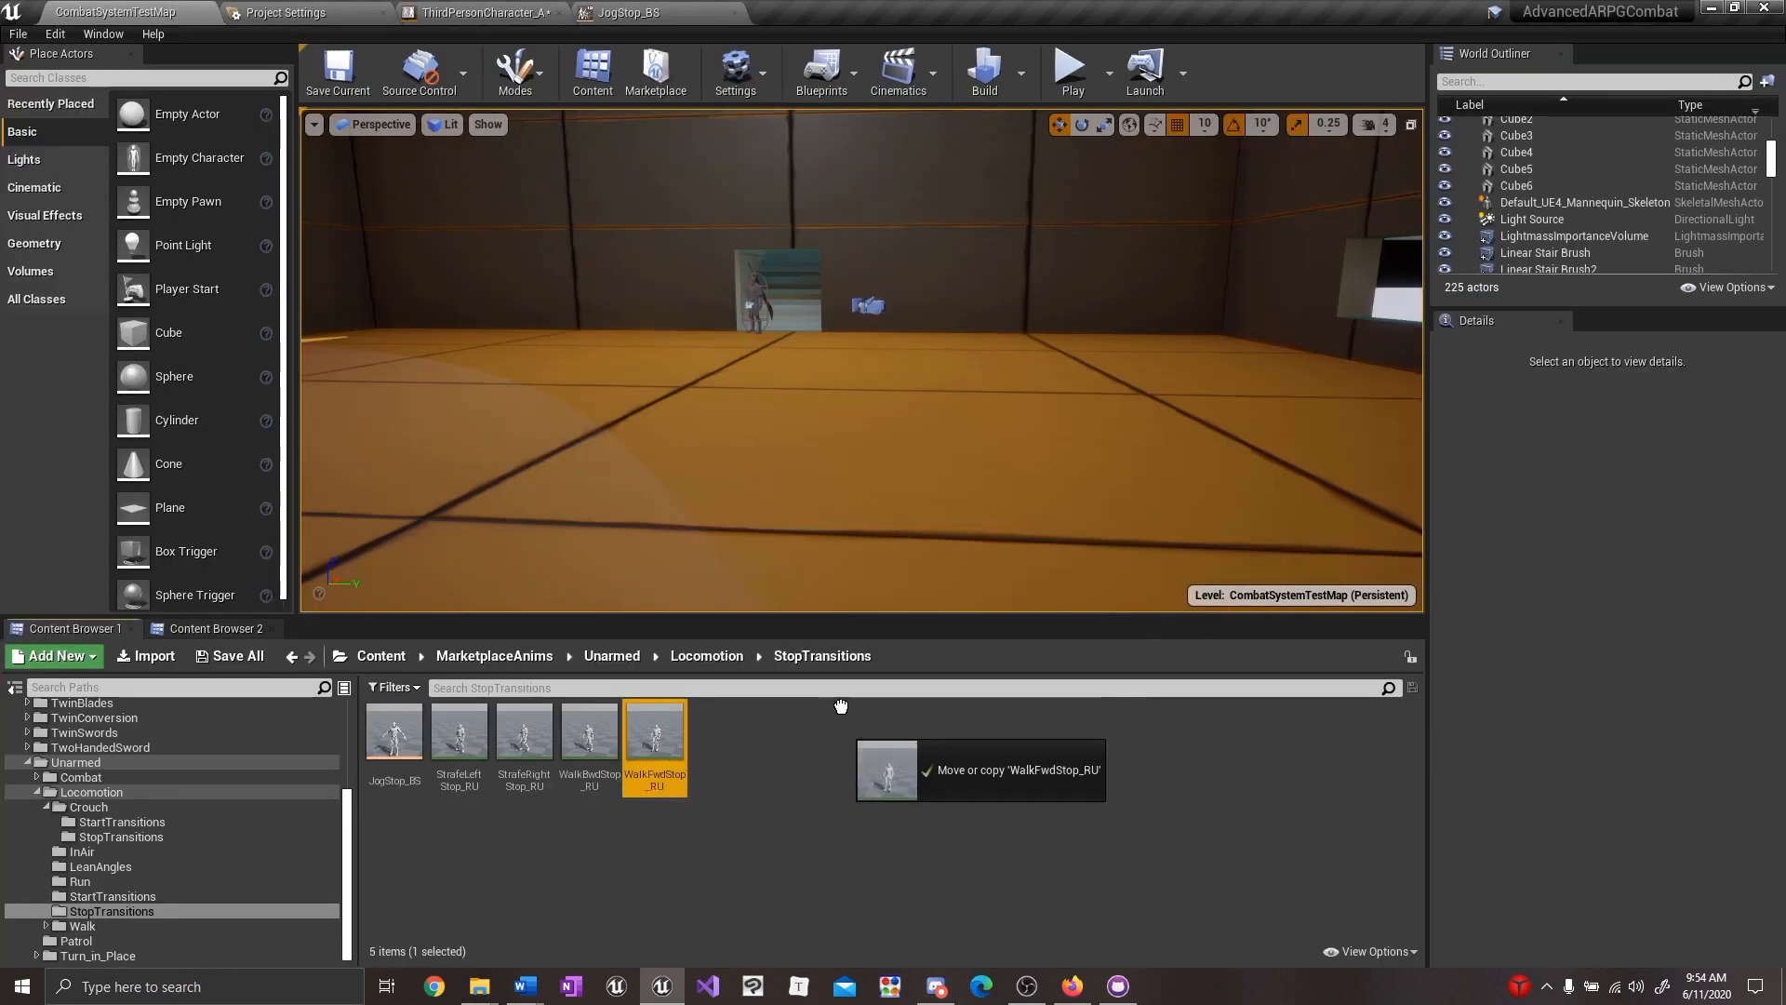
# Place WalkFwdStop_RU at Direction 0, StrafeLeftStop_RU at -90, StrafeRightStop_RU at 90 and WalkBwdStop_RU at both ends of JogStop_BS.
pyautogui.moveTo(845, 710); pyautogui.dragTo(867, 753)
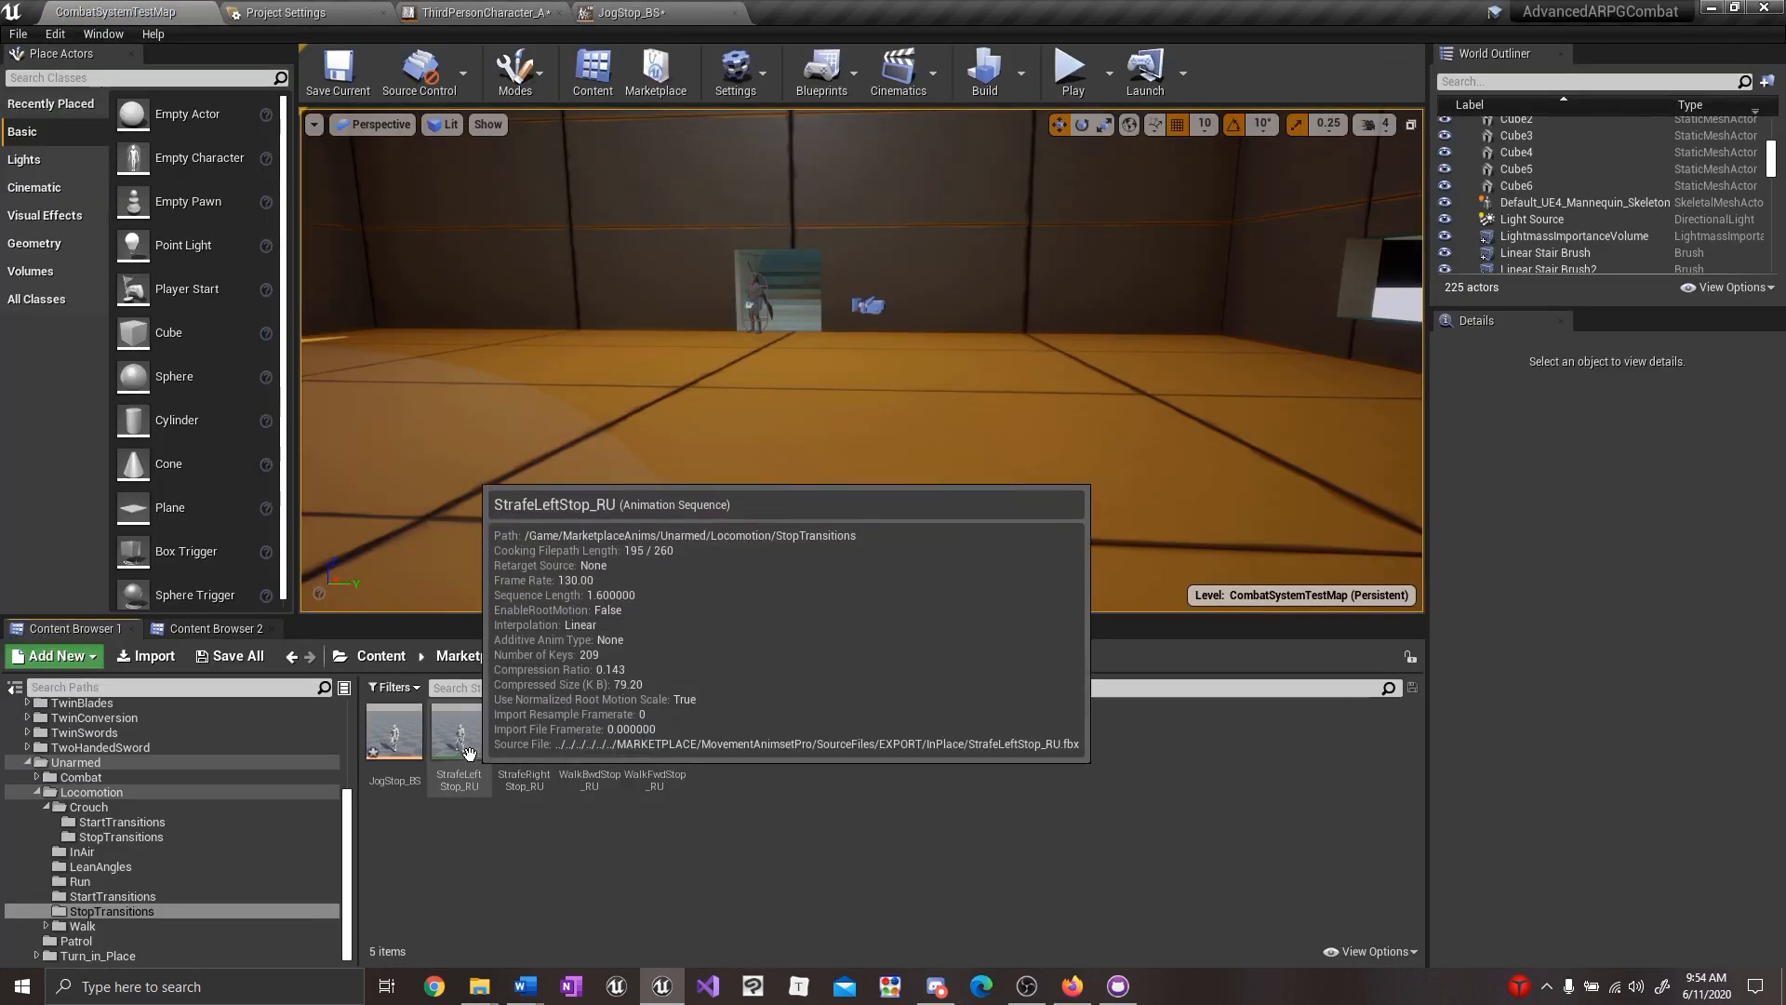
pyautogui.moveTo(468, 753); pyautogui.dragTo(645, 738)
pyautogui.moveTo(644, 738); pyautogui.dragTo(644, 740)
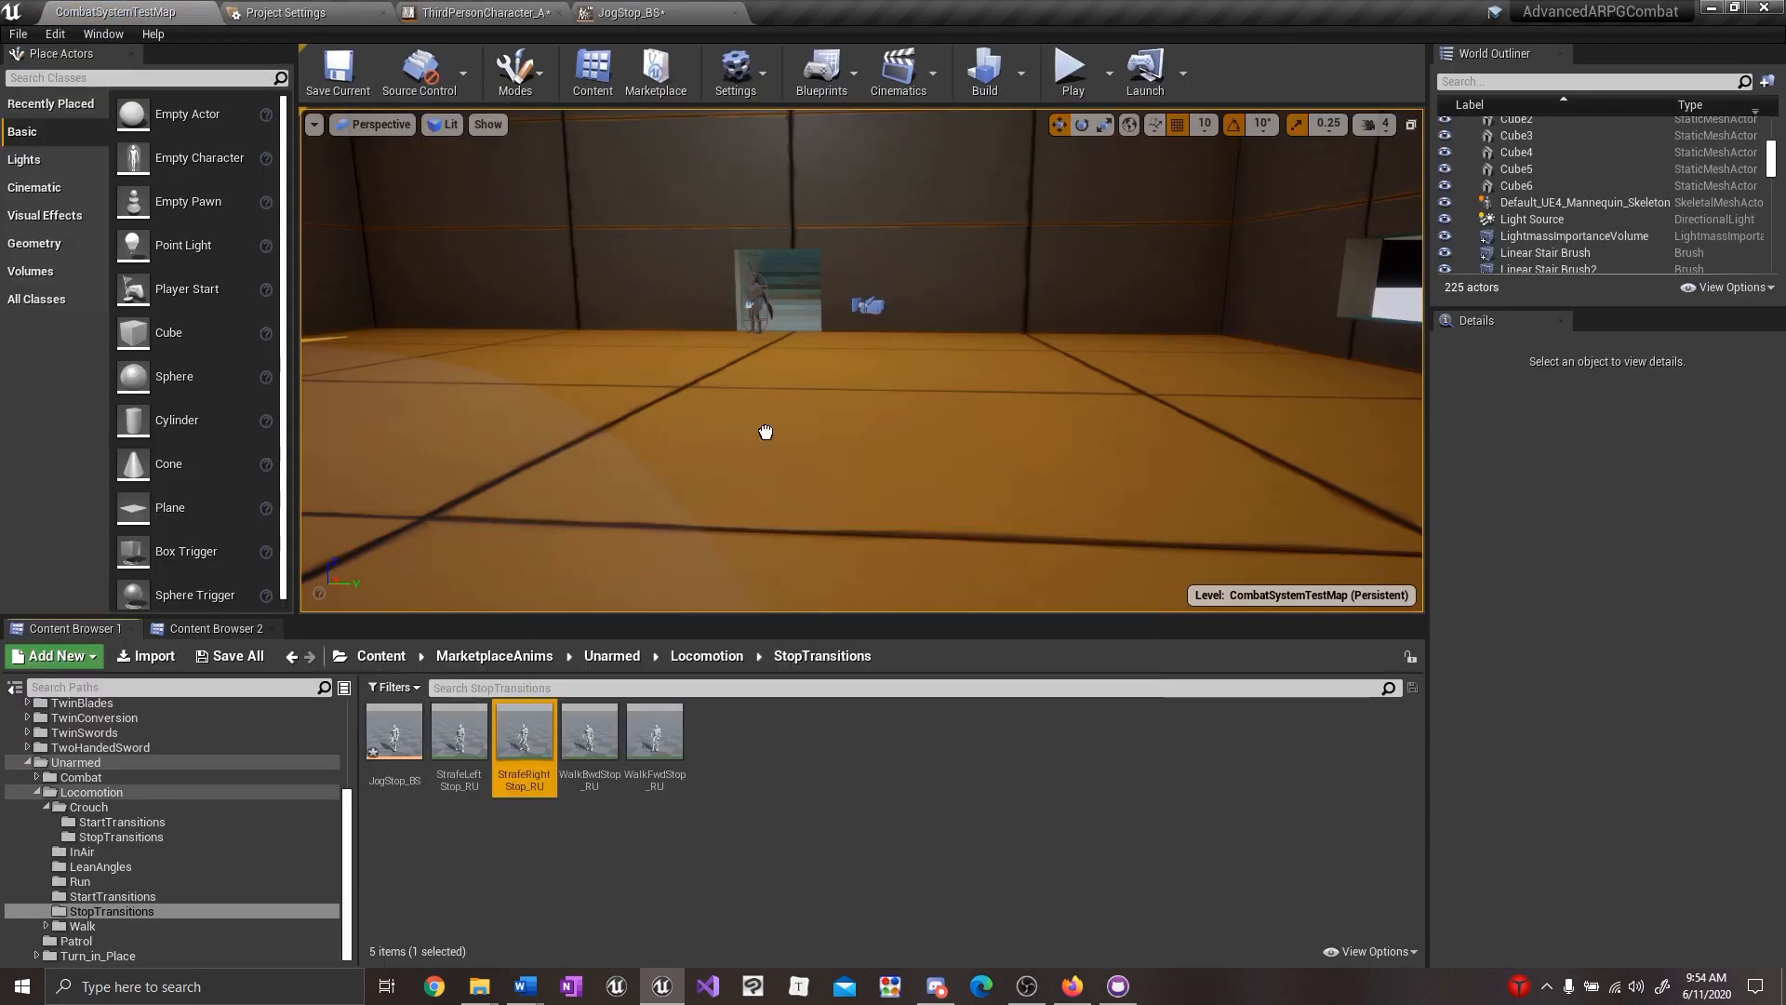
pyautogui.moveTo(518, 738); pyautogui.dragTo(1083, 739)
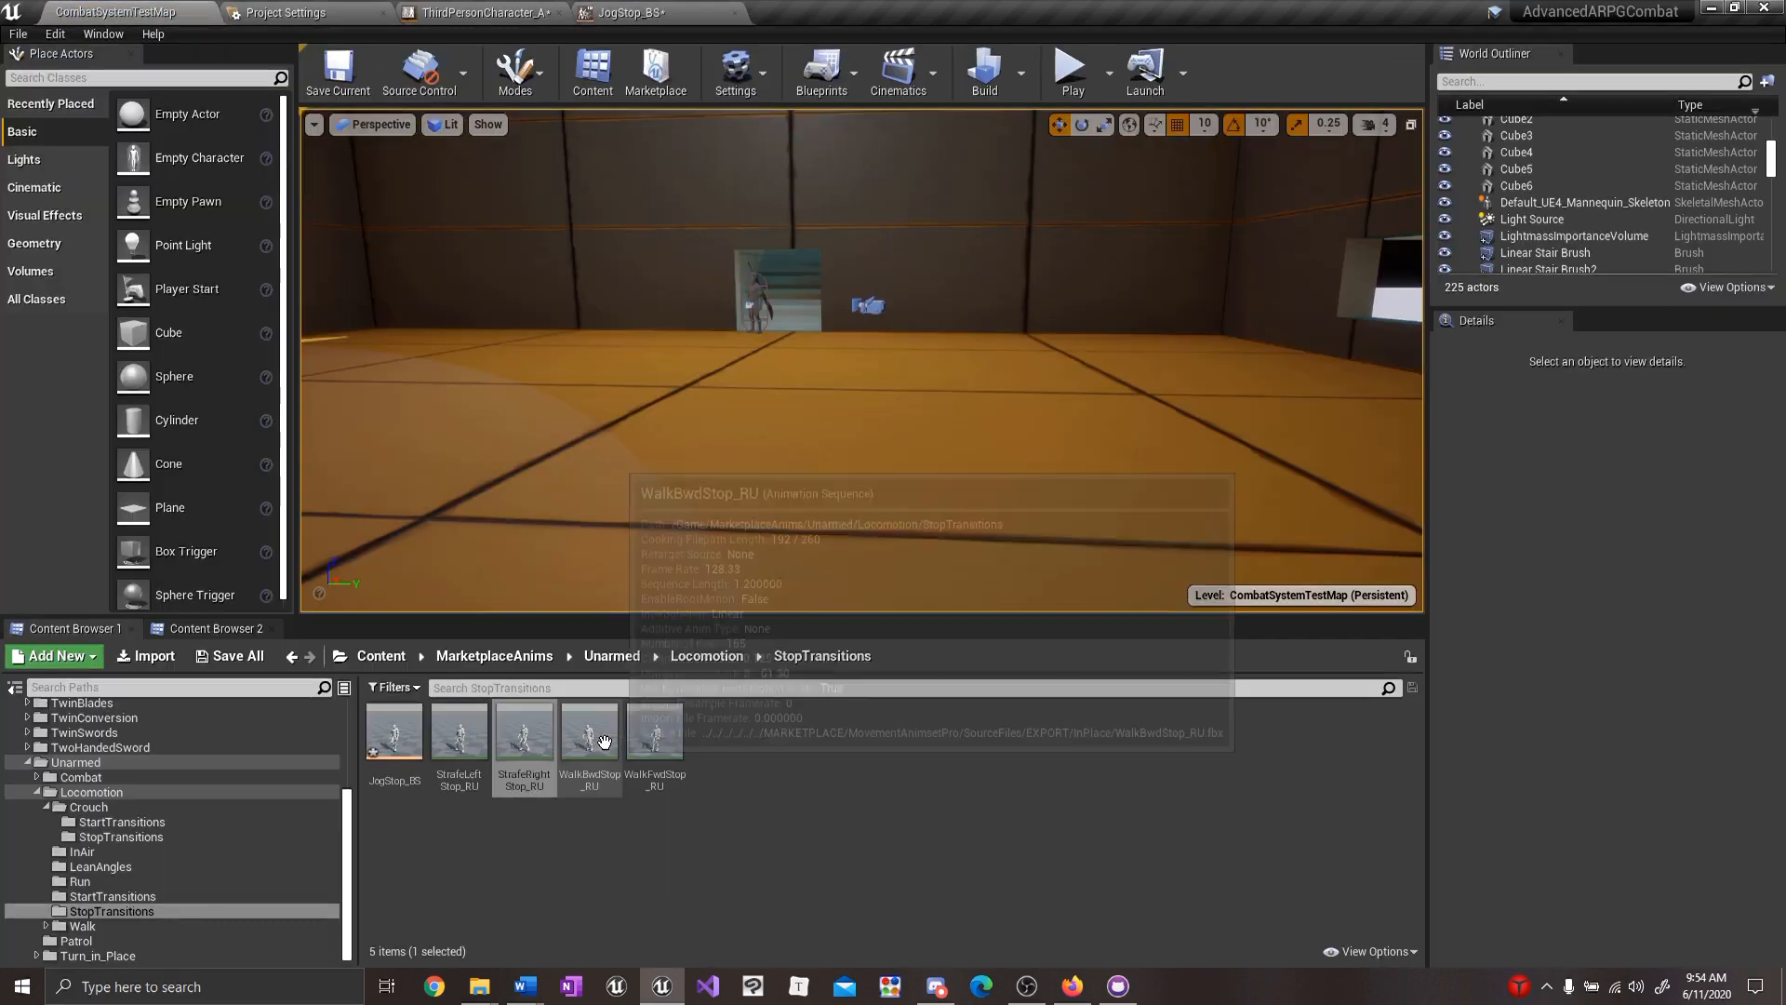
pyautogui.moveTo(588, 744); pyautogui.dragTo(1293, 696)
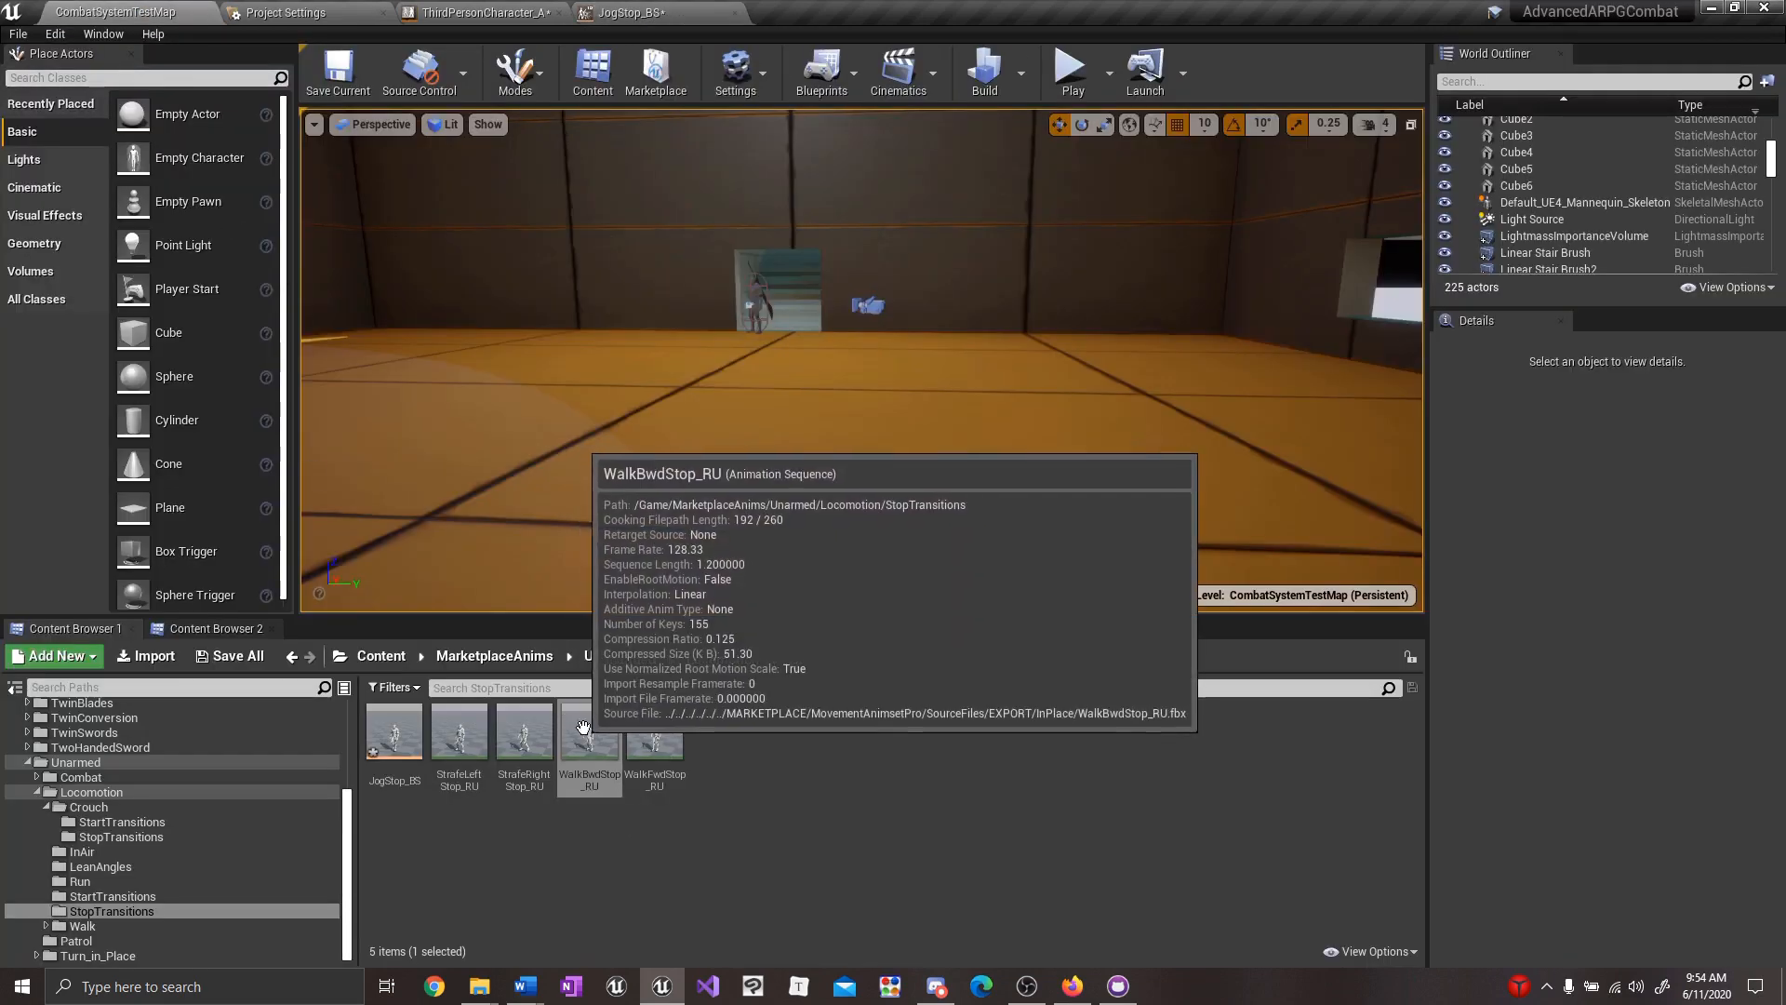
pyautogui.moveTo(583, 727); pyautogui.dragTo(416, 702)
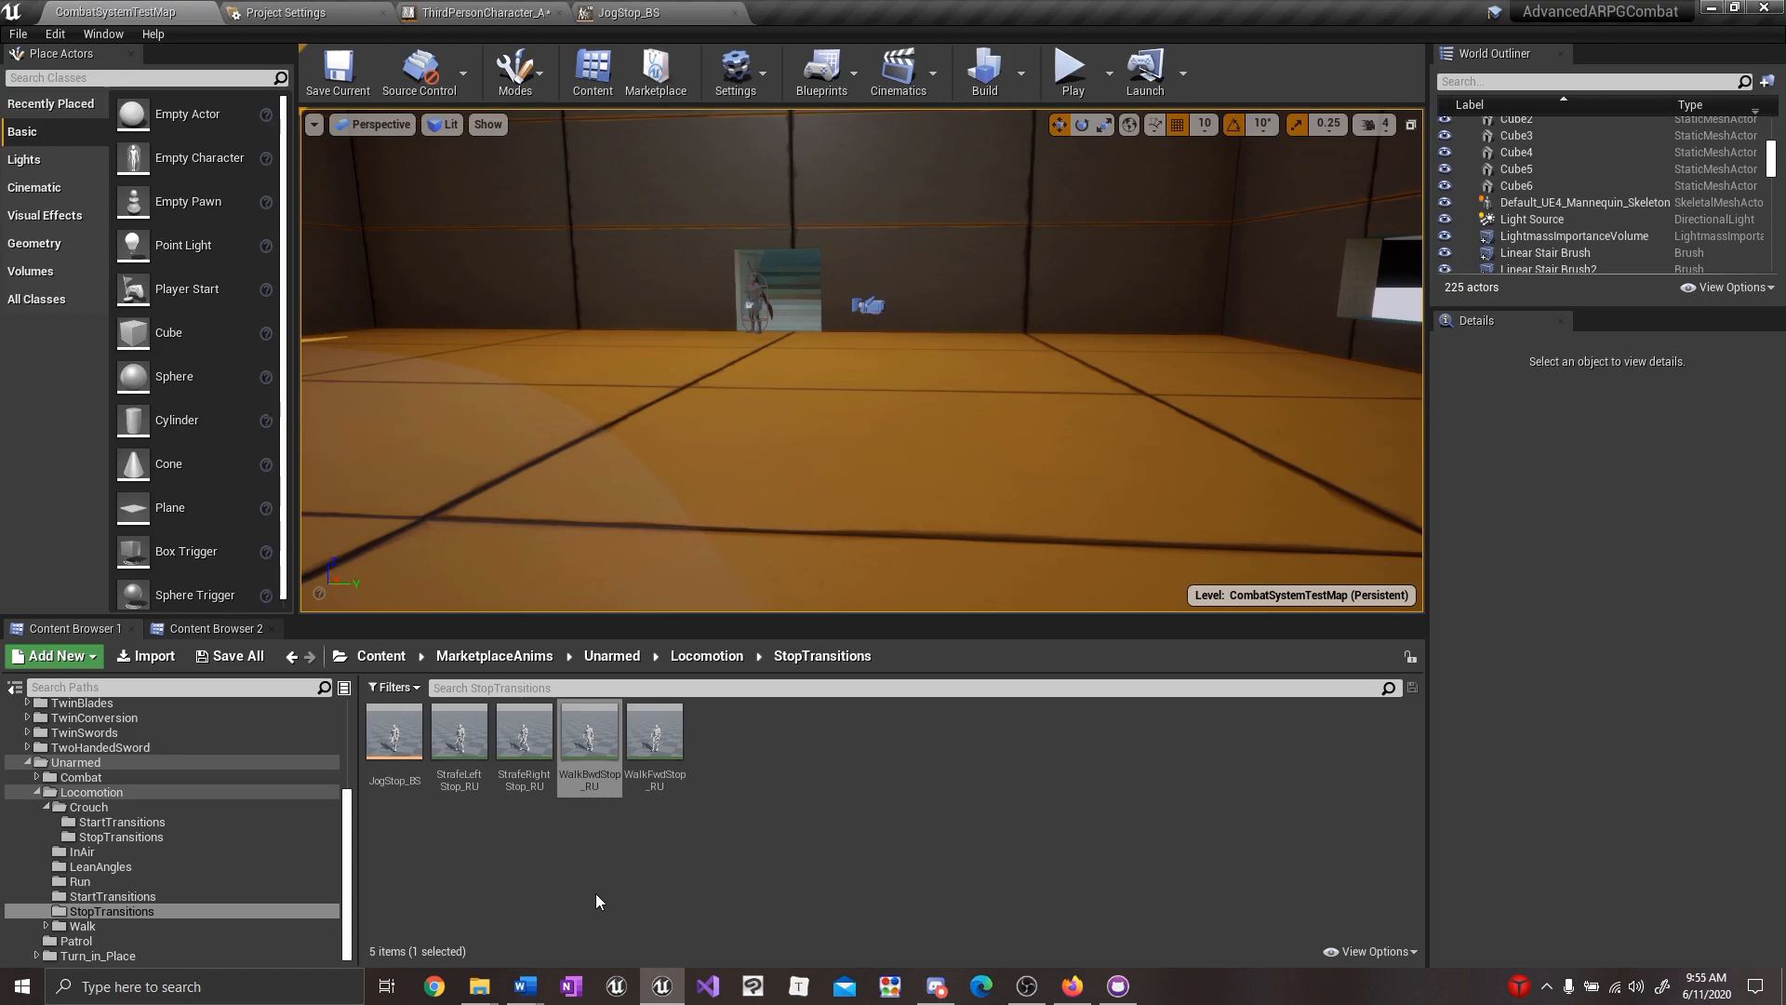
# Add JogStop_BS to the JogStop state, connect it to Direction Stop and the output pose, and save the blueprint.
pyautogui.moveTo(398, 735); pyautogui.dragTo(791, 479)
pyautogui.moveTo(930, 540); pyautogui.dragTo(1042, 517)
pyautogui.moveTo(729, 518); pyautogui.dragTo(822, 510)
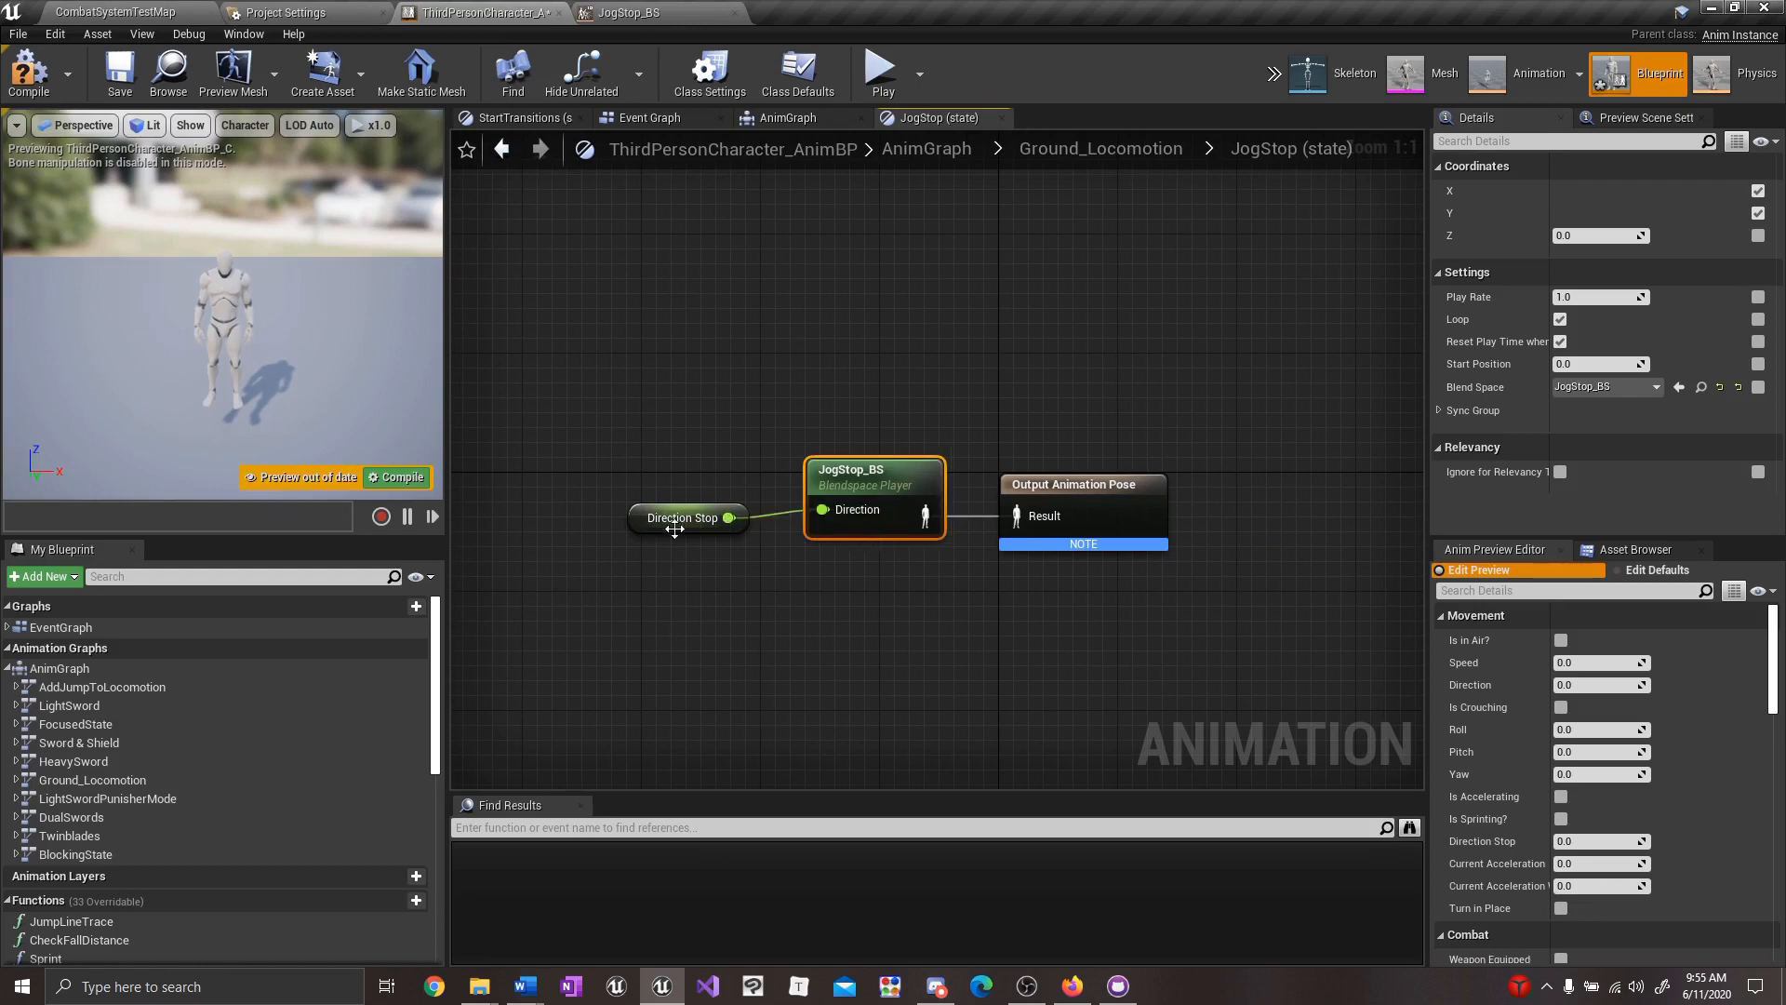
pyautogui.moveTo(674, 528); pyautogui.dragTo(717, 523)
pyautogui.click(119, 75)
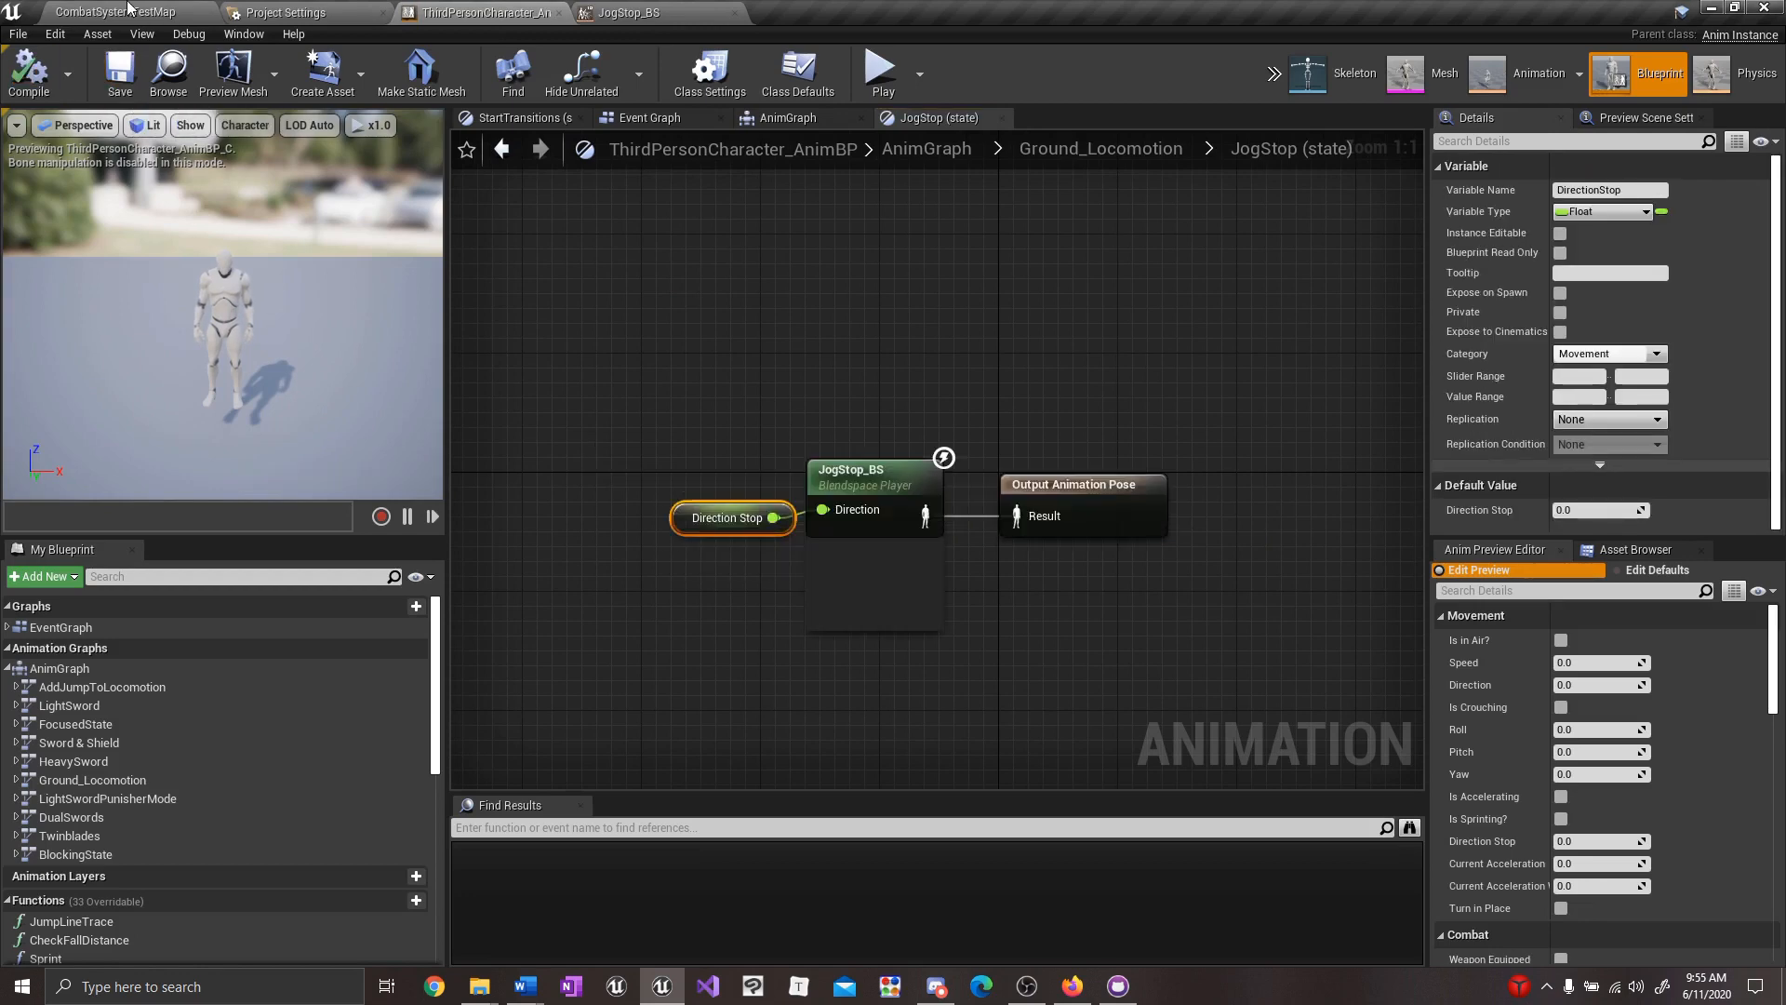
# Play the level and move the character forward to check the directional stop transitions.
pyautogui.click(128, 10)
pyautogui.click(1074, 74)
pyautogui.press('w')
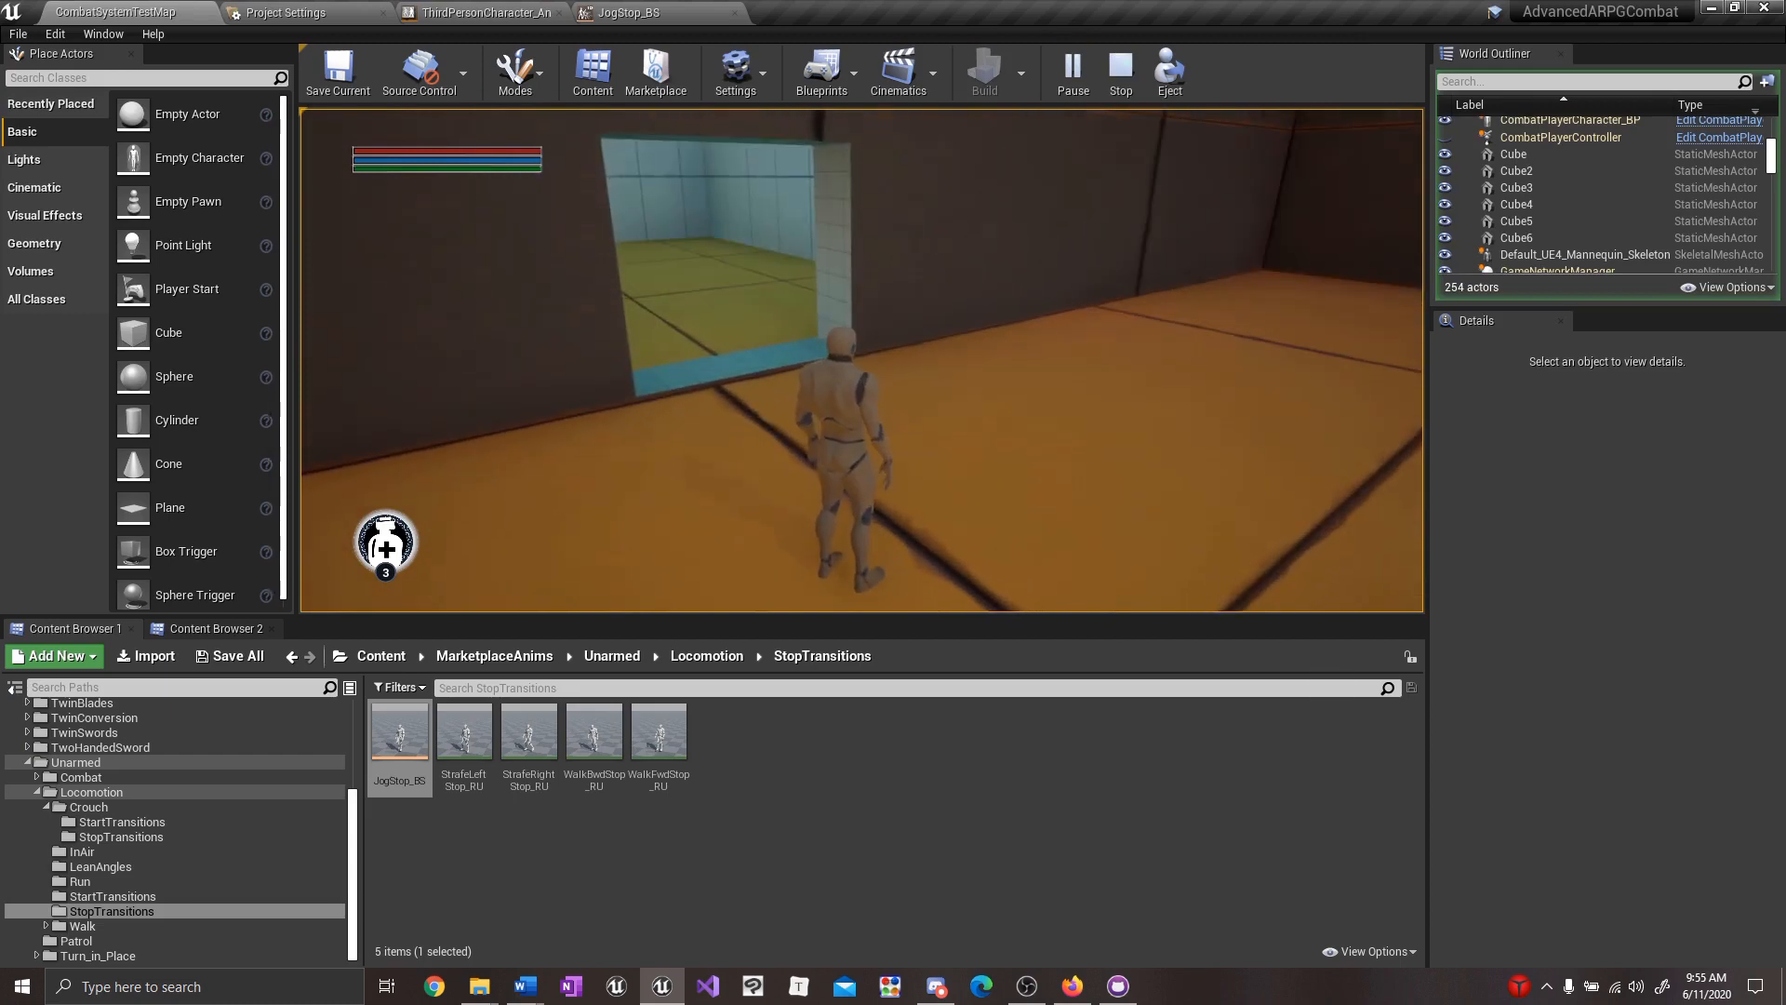
pyautogui.press('Escape')
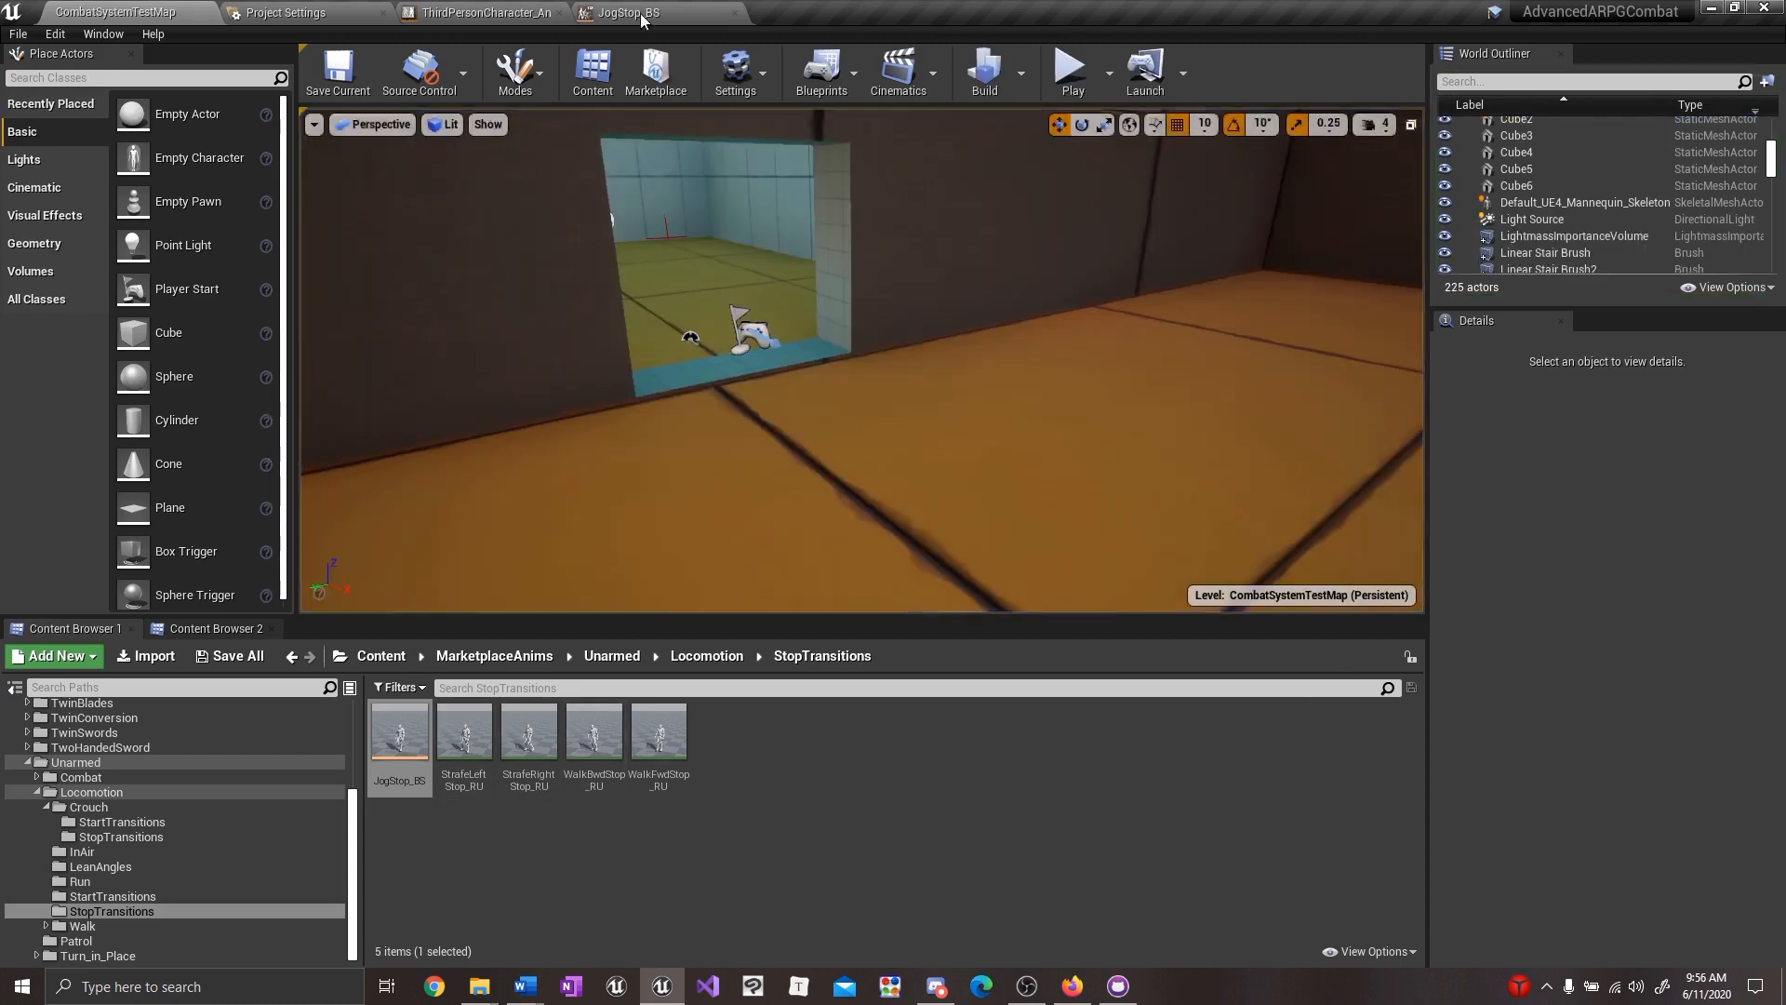
# Turn off looping on the JogStop_BS player and set its start position to 0.3.
pyautogui.click(477, 12)
pyautogui.click(817, 420)
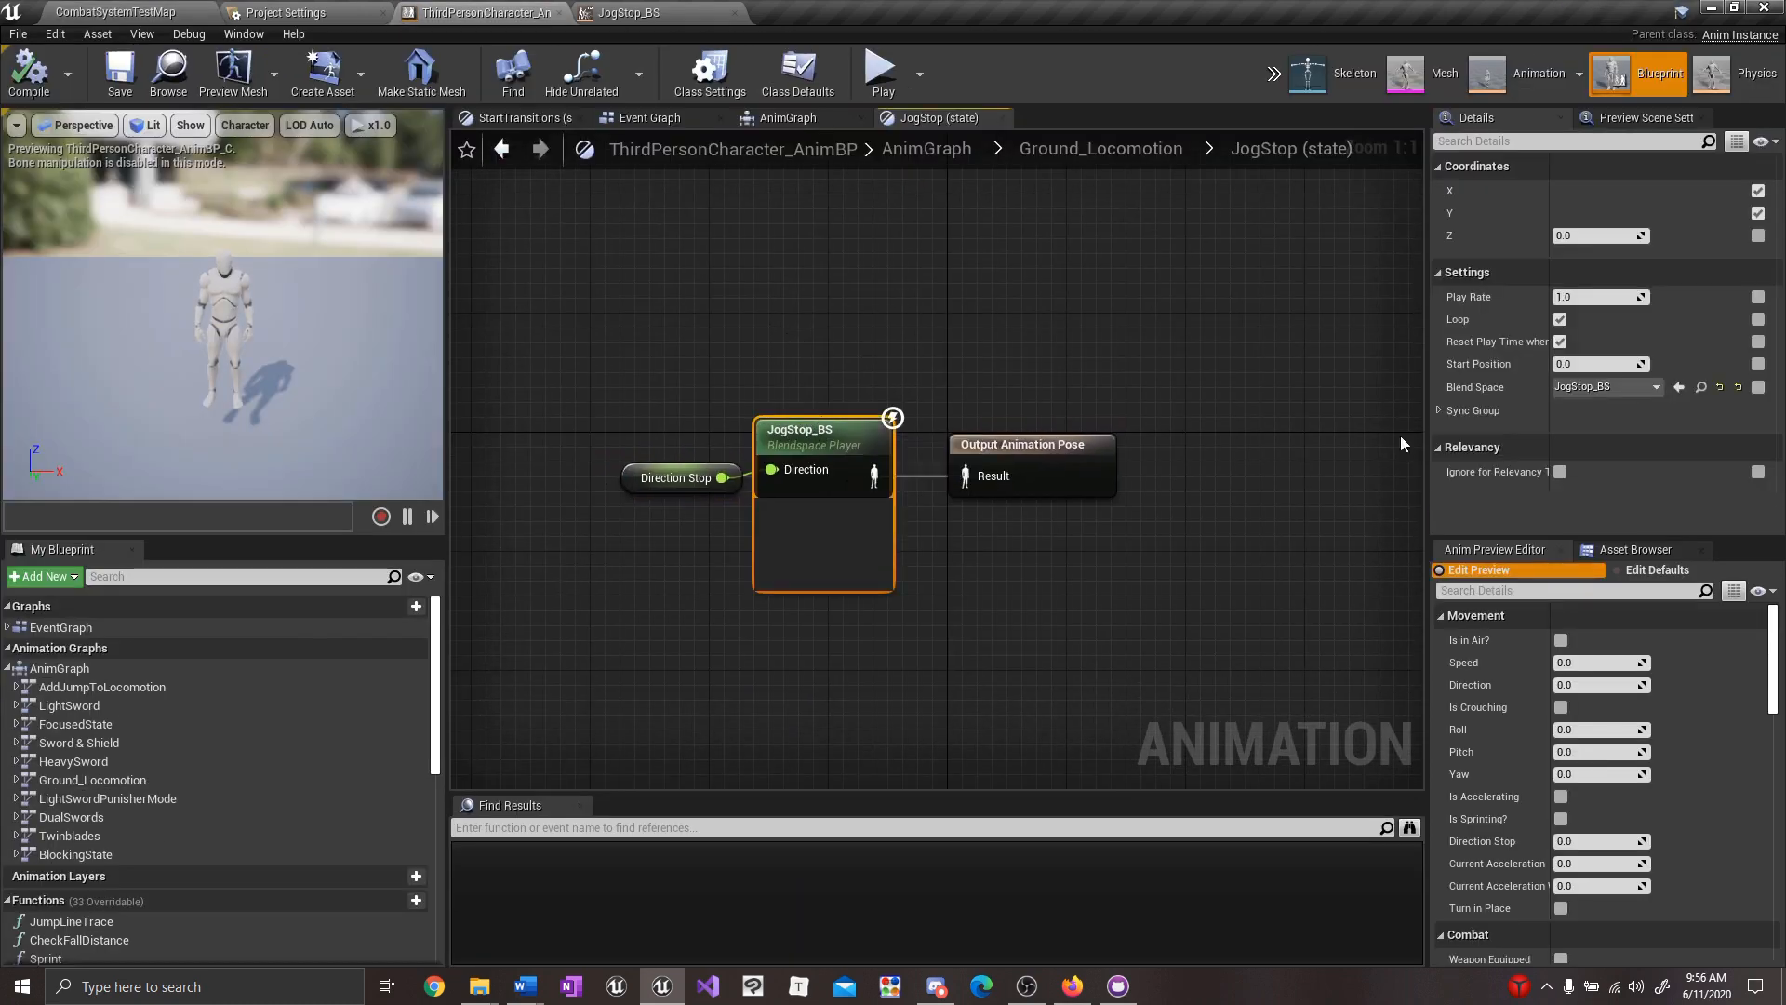
pyautogui.click(1575, 364)
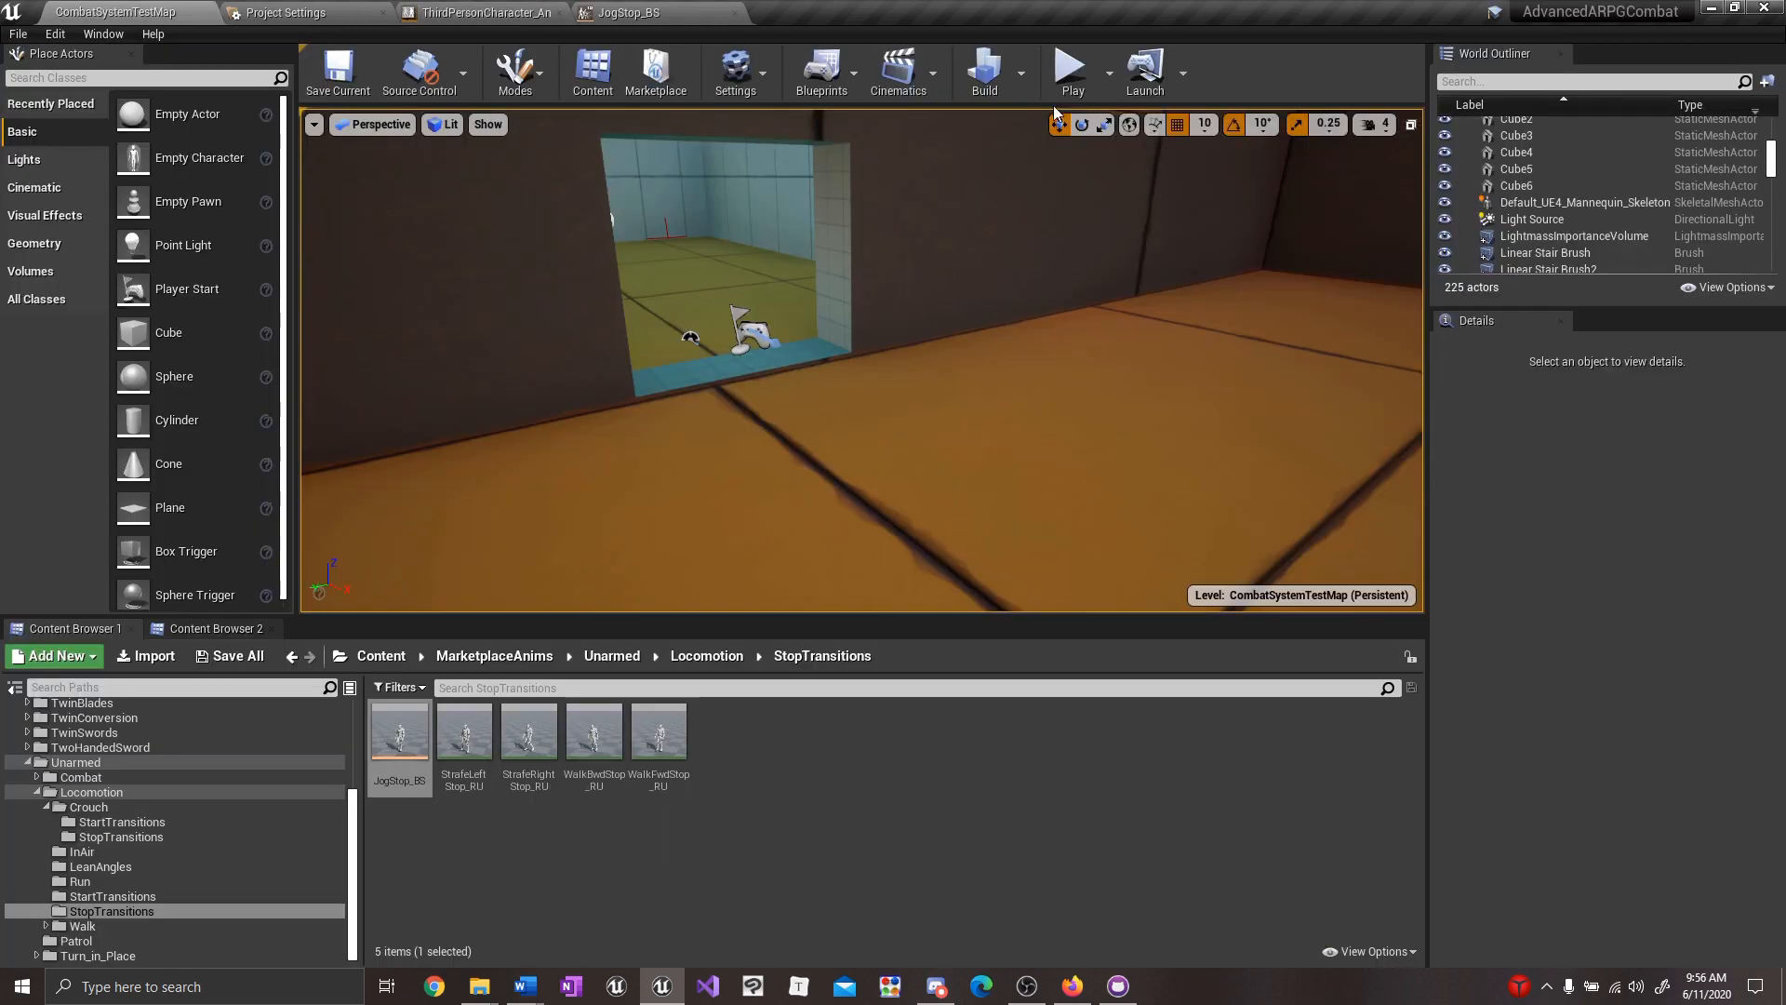
# Play the level again and move the character forward to check the non-looping stop transition.
pyautogui.click(1072, 73)
pyautogui.press('w')
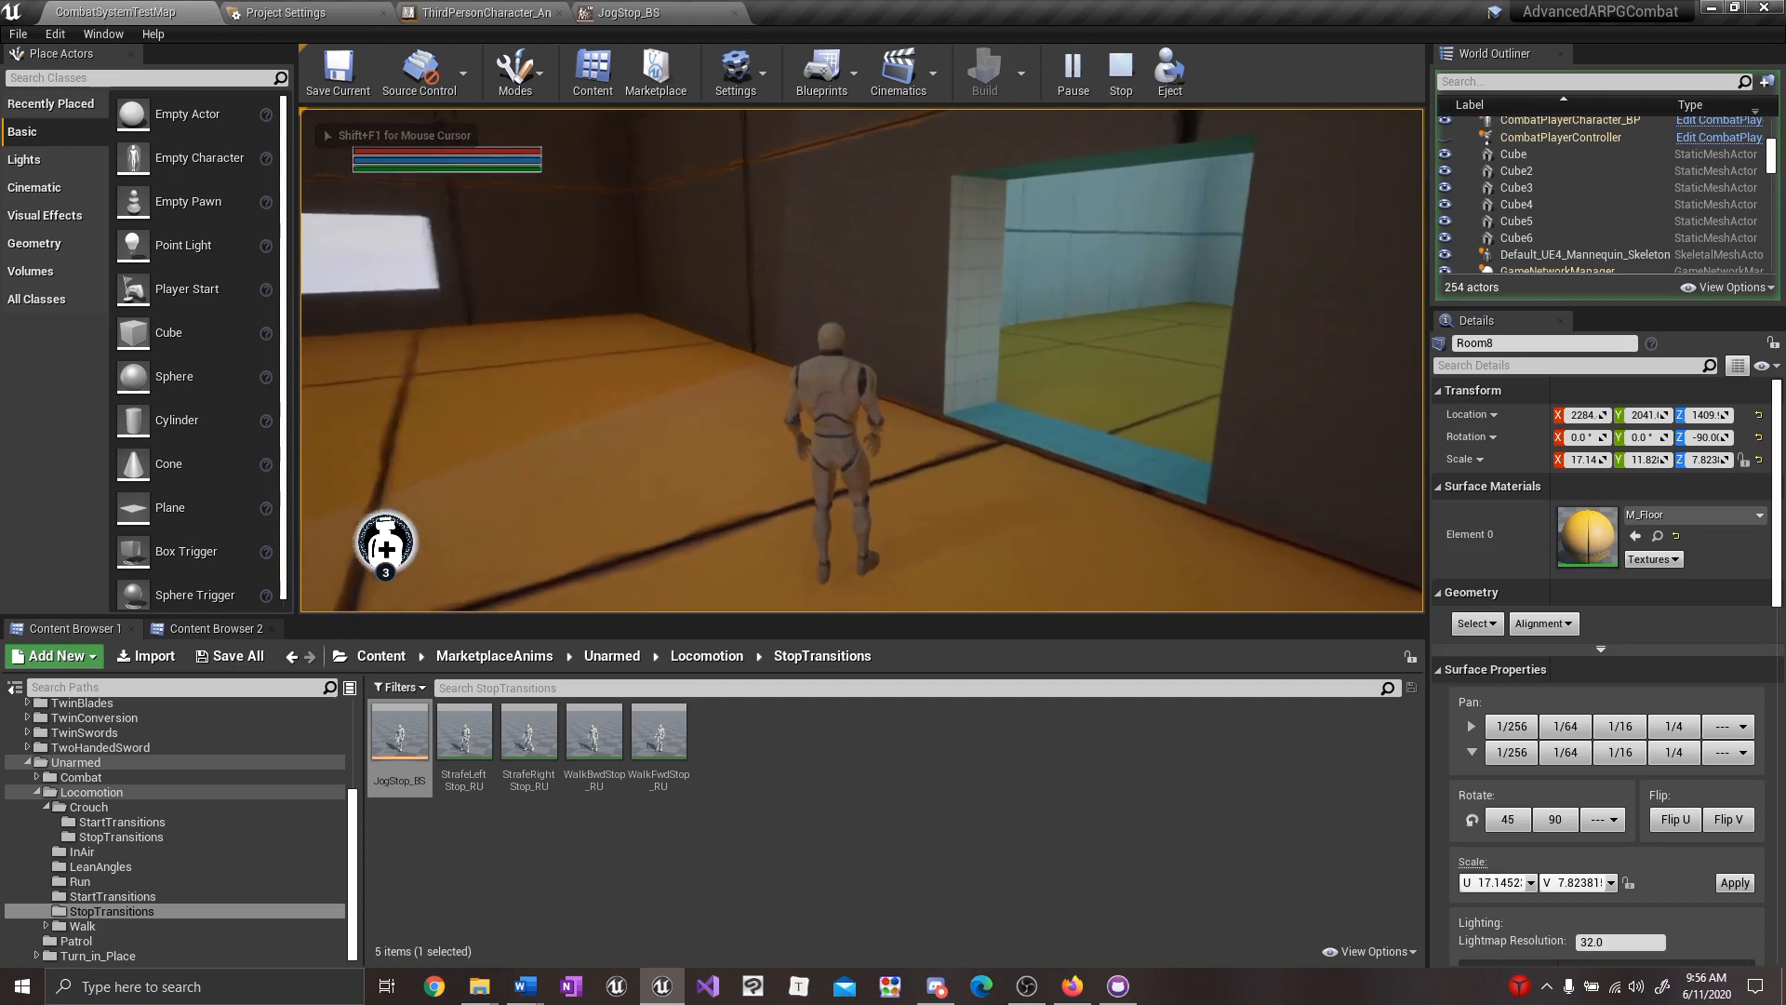
pyautogui.press('Escape')
# Set the JogStop_BS player's start position to 0.2, then compile and save the animation blueprint.
pyautogui.click(651, 11)
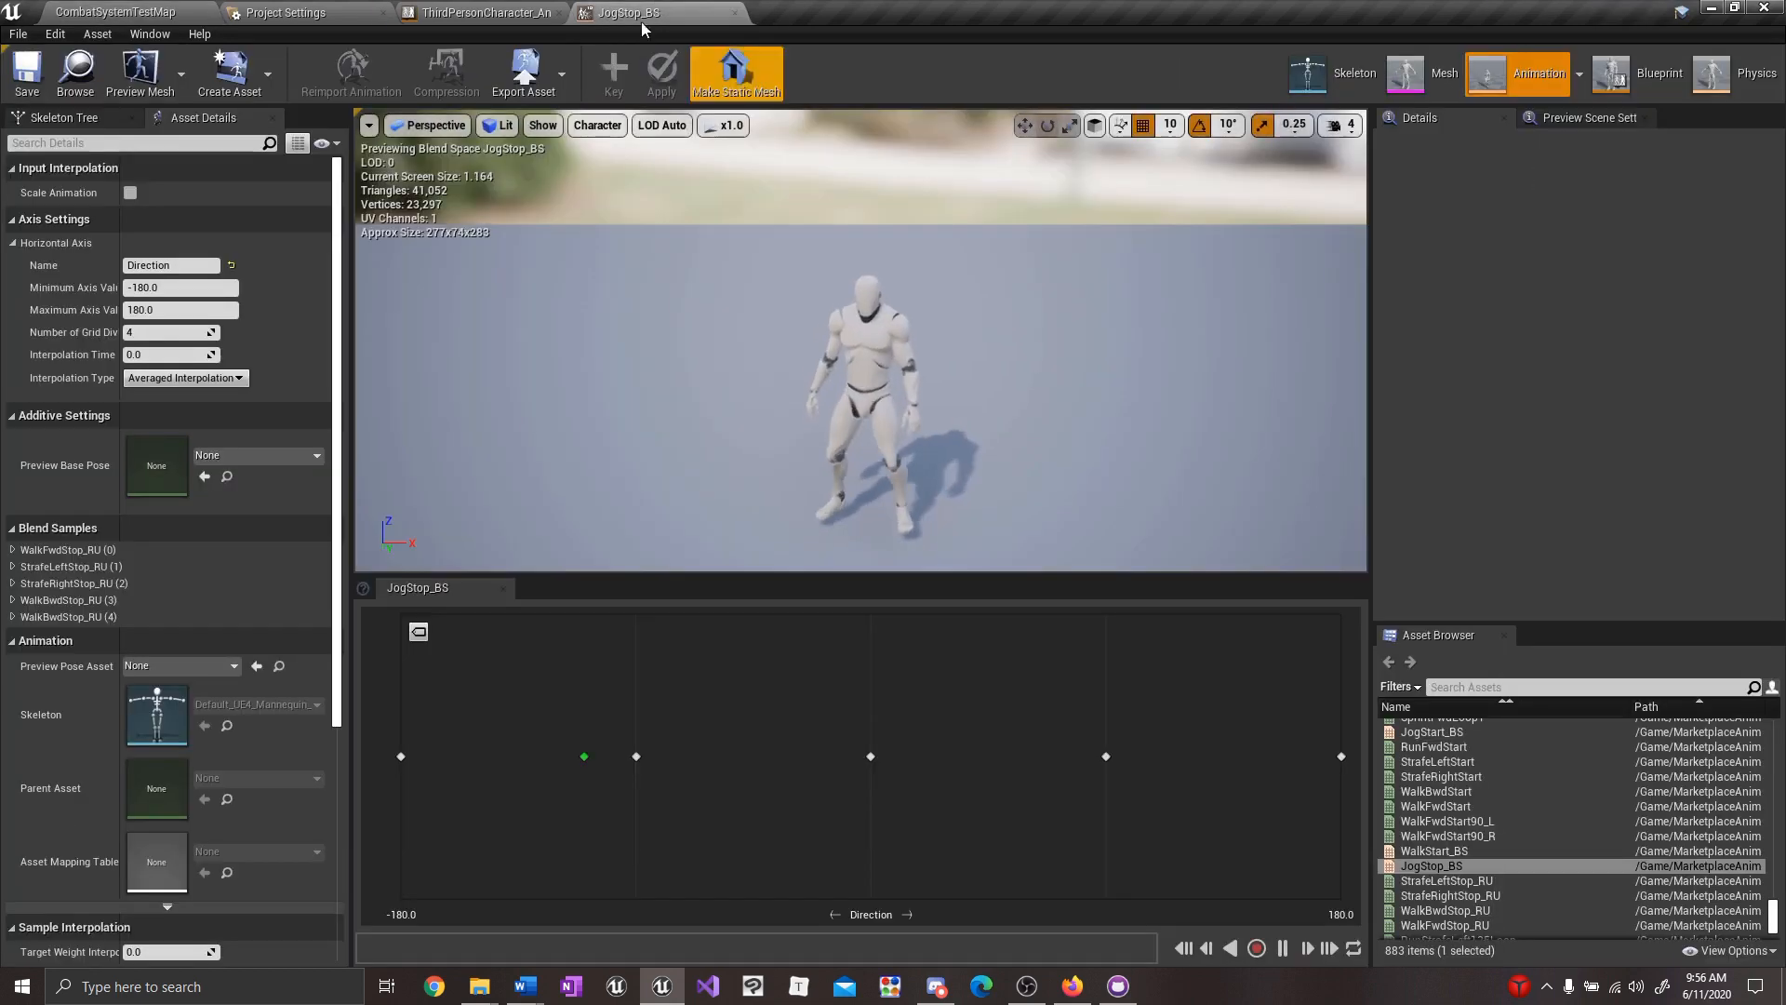
pyautogui.click(484, 12)
pyautogui.click(1604, 364)
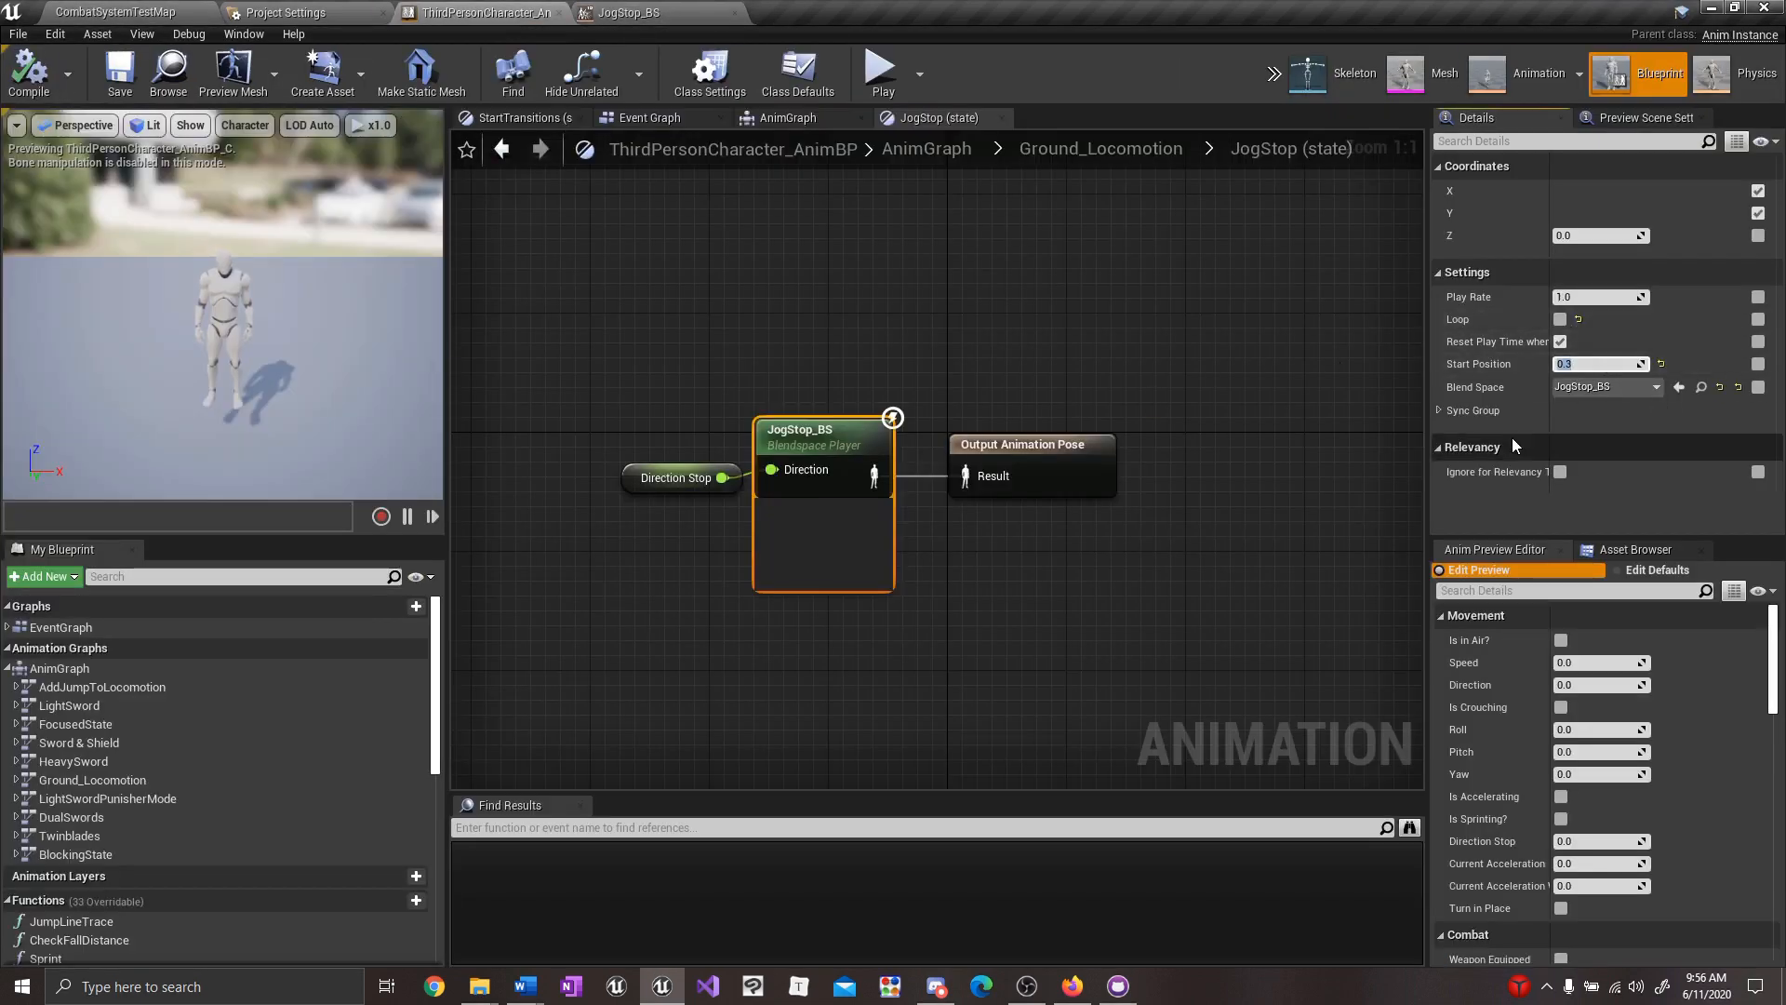
pyautogui.write('0.2')
pyautogui.press('Return')
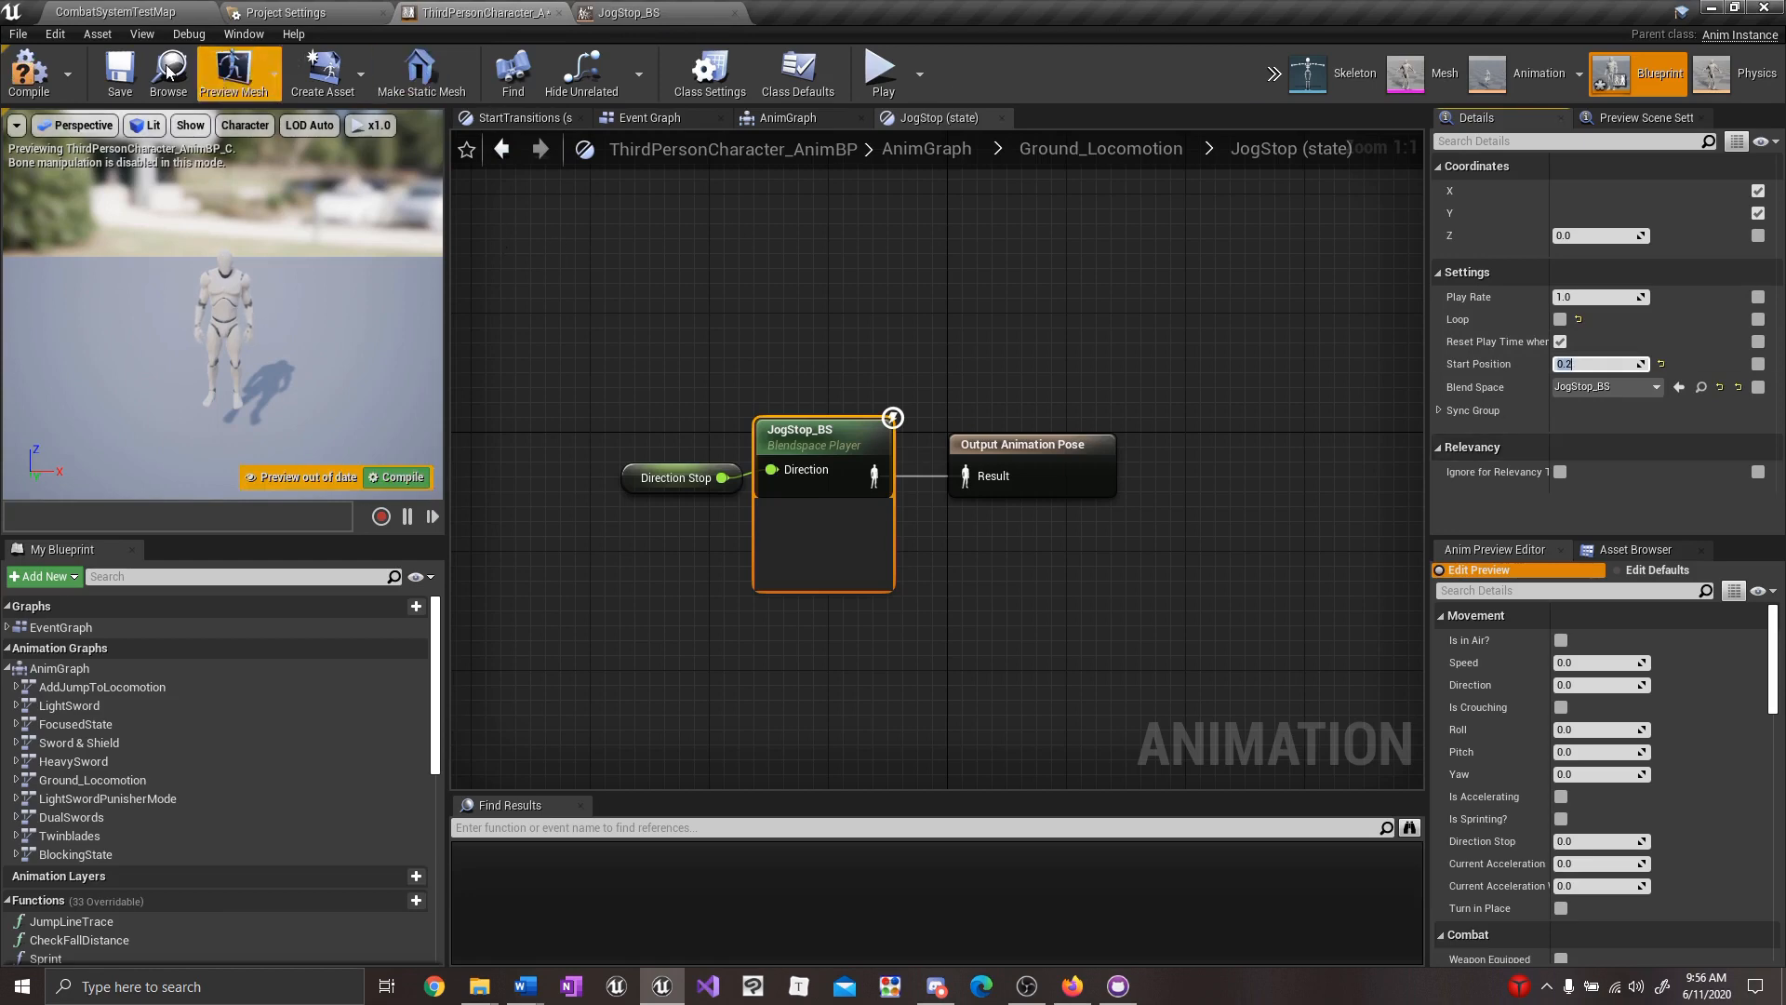
pyautogui.click(29, 73)
pyautogui.click(119, 72)
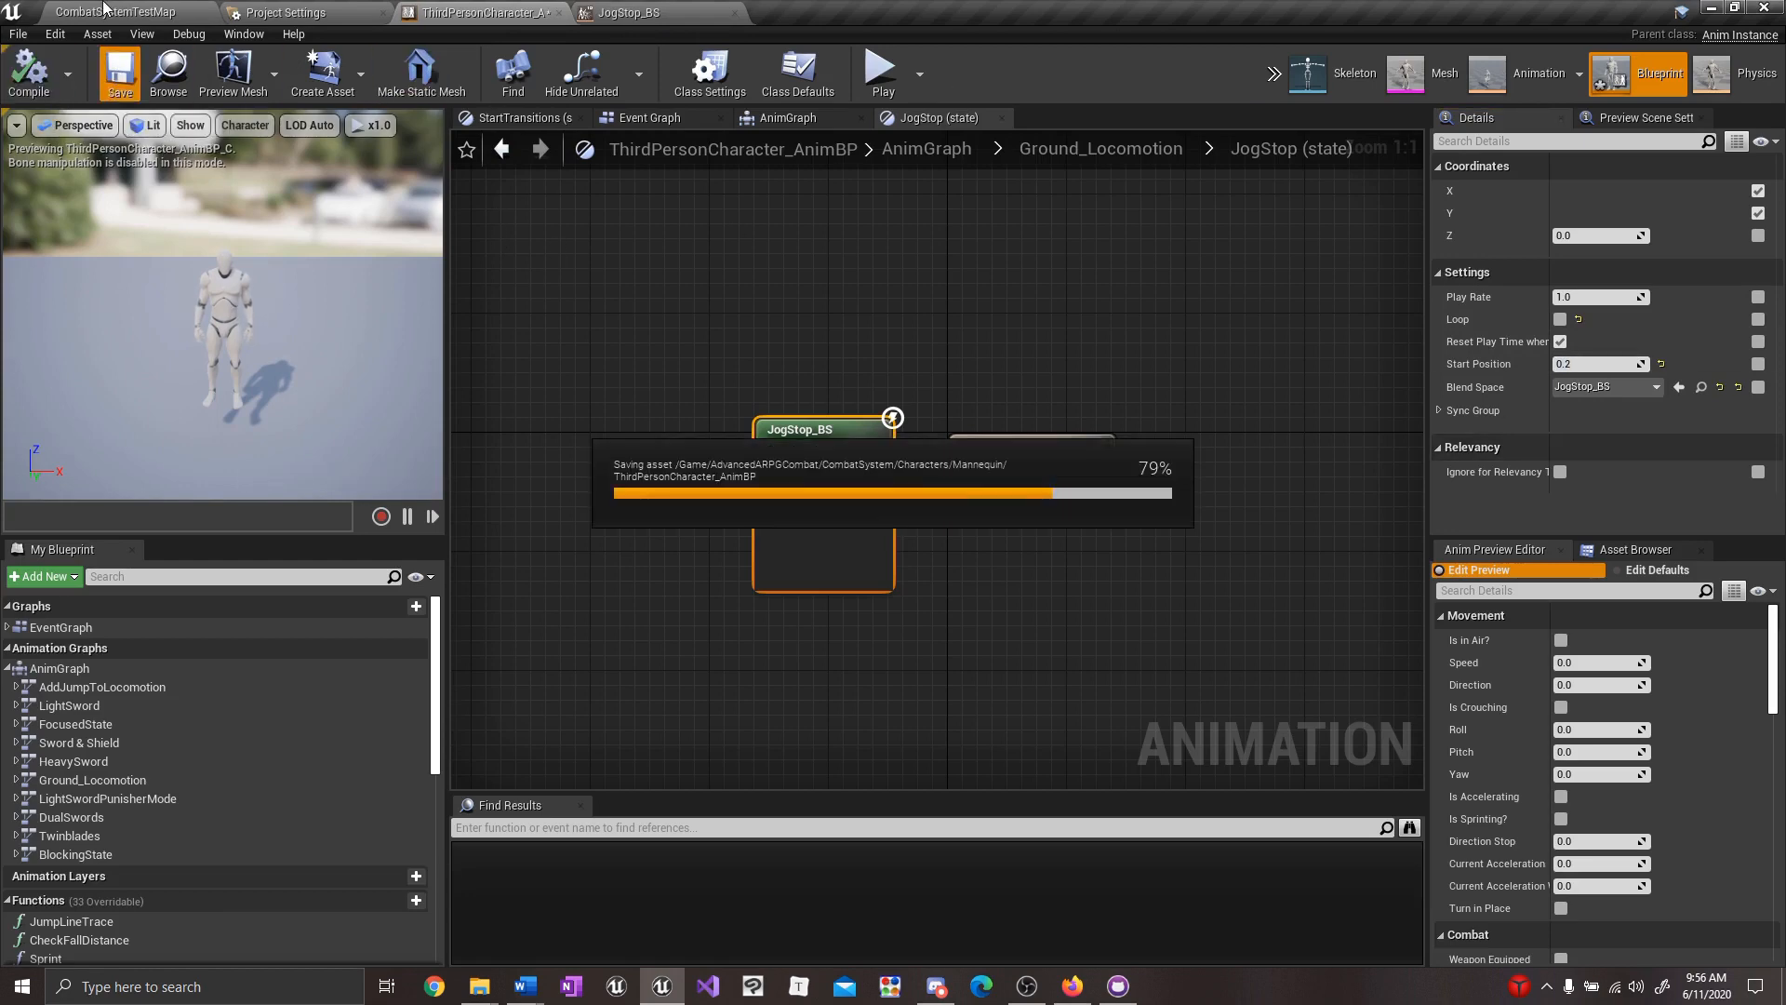
# Replay the level and move the character forward to check the stop transition with the 0.2 start position.
pyautogui.click(122, 10)
pyautogui.click(1068, 83)
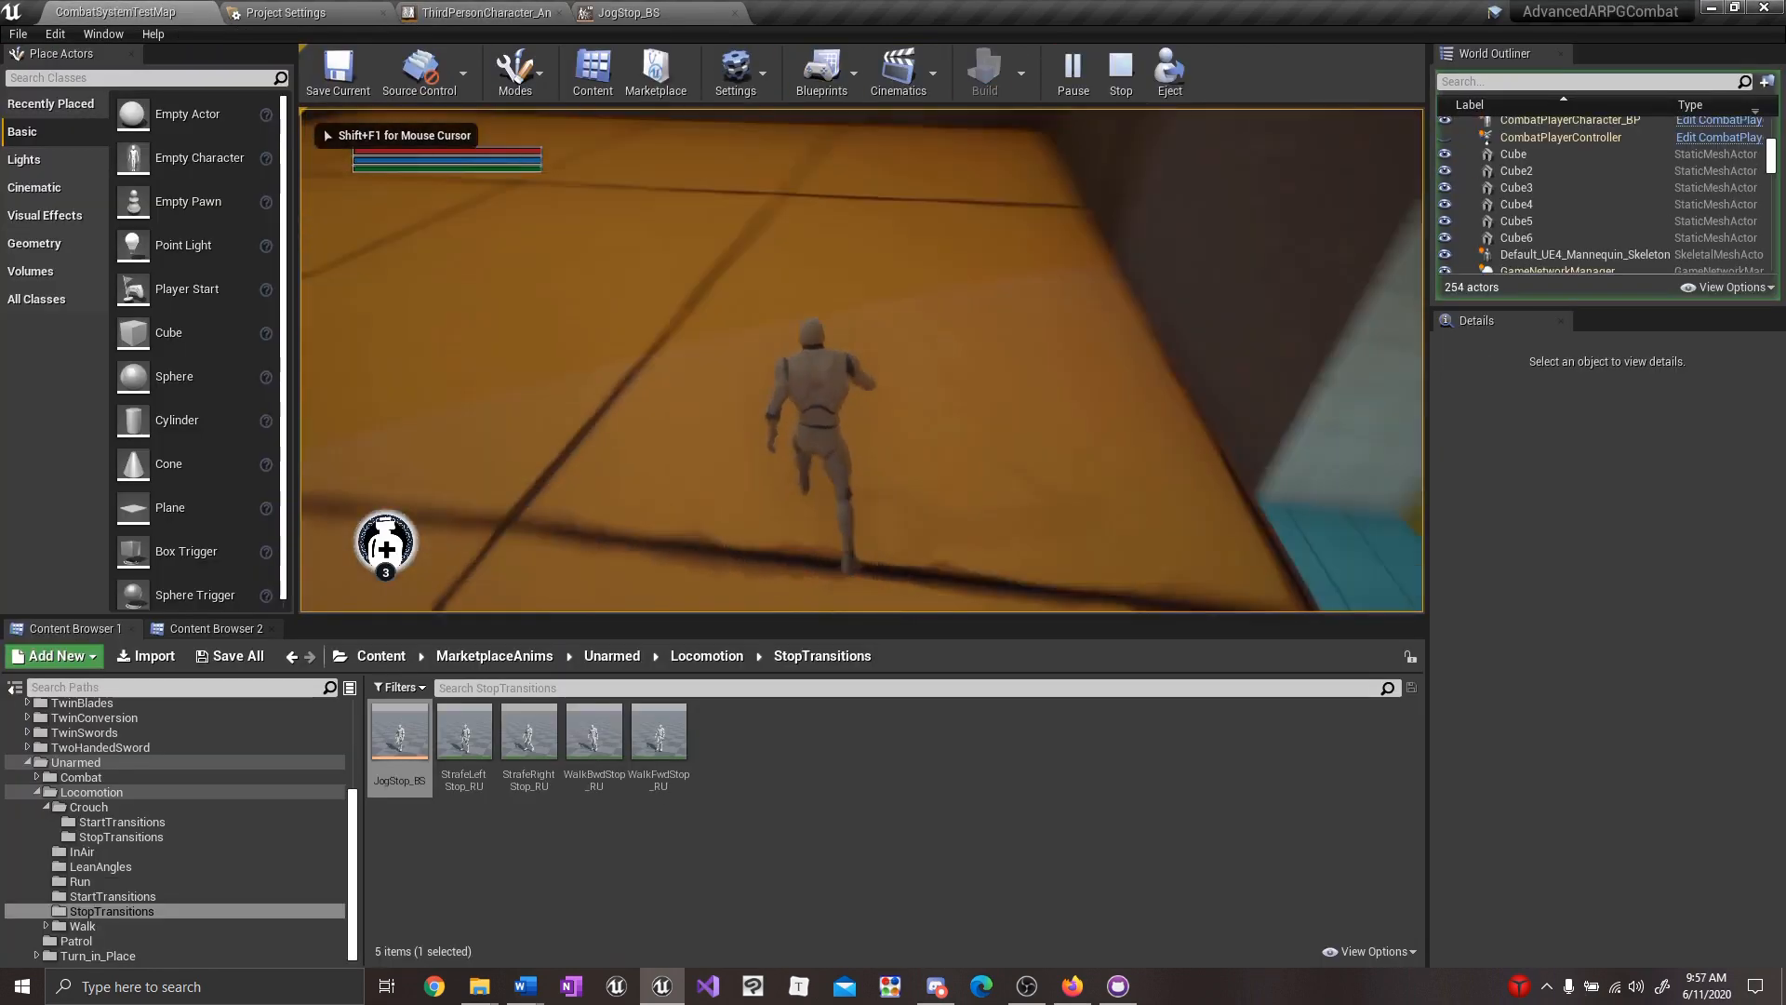
pyautogui.press('w')
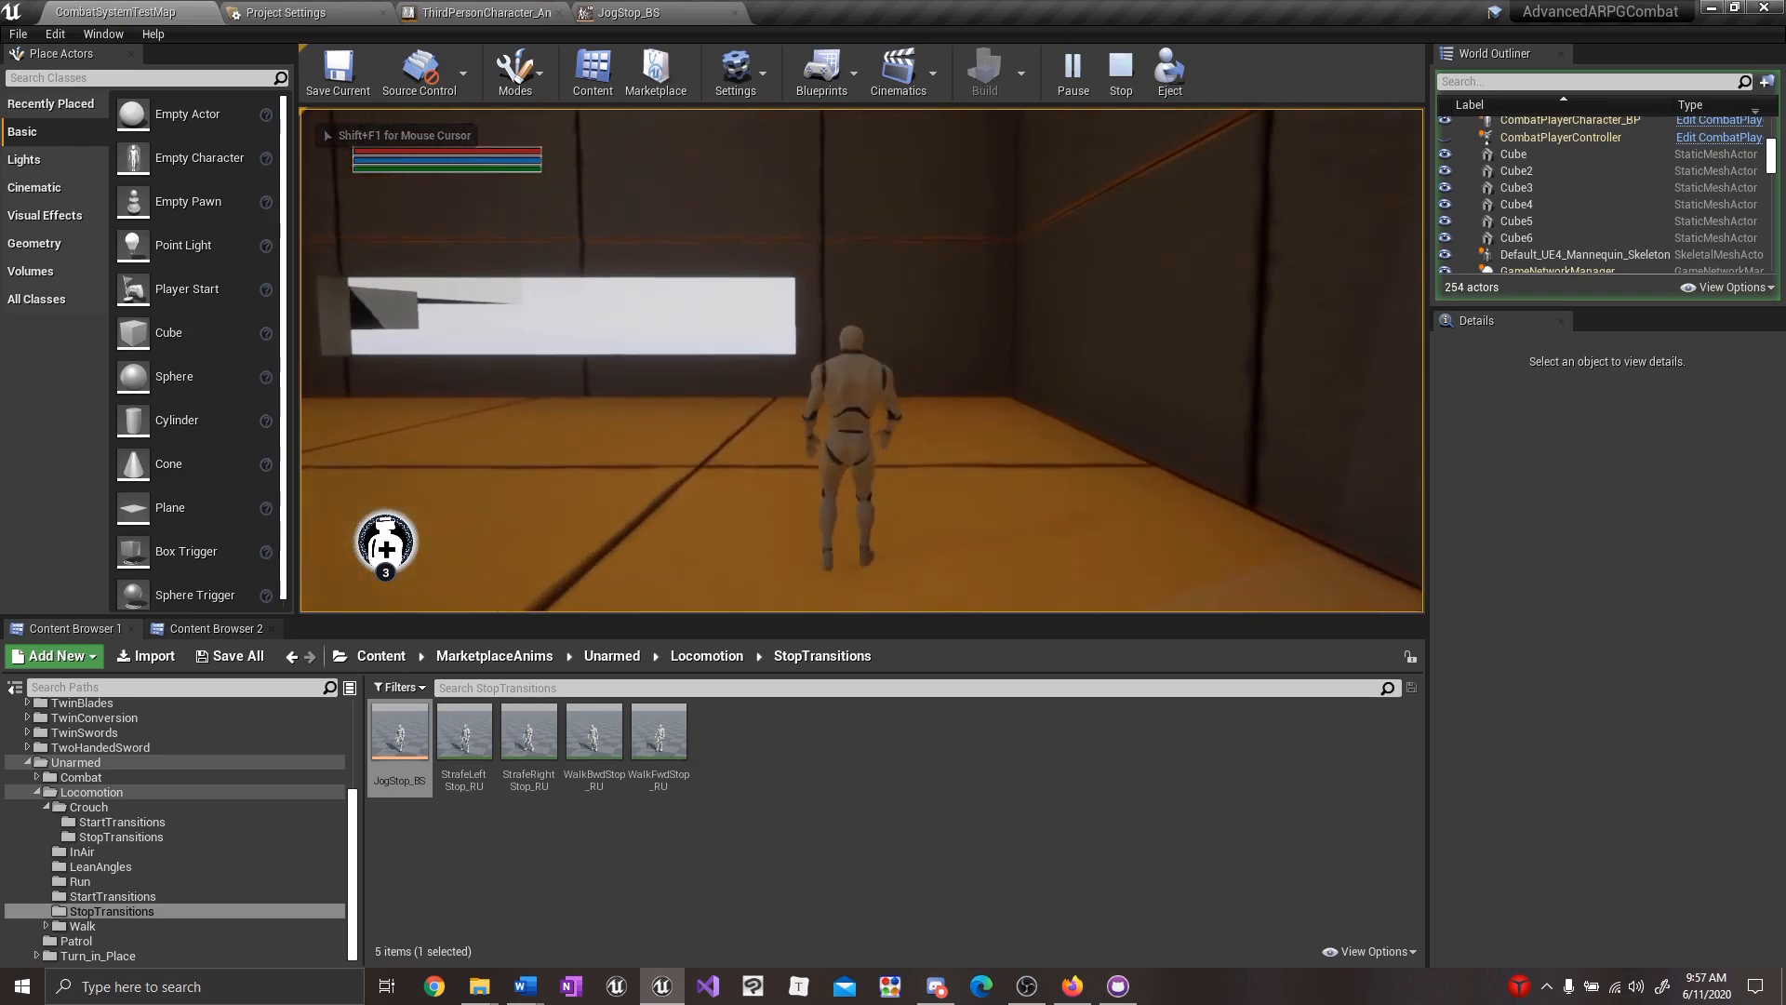
pyautogui.press('Escape')
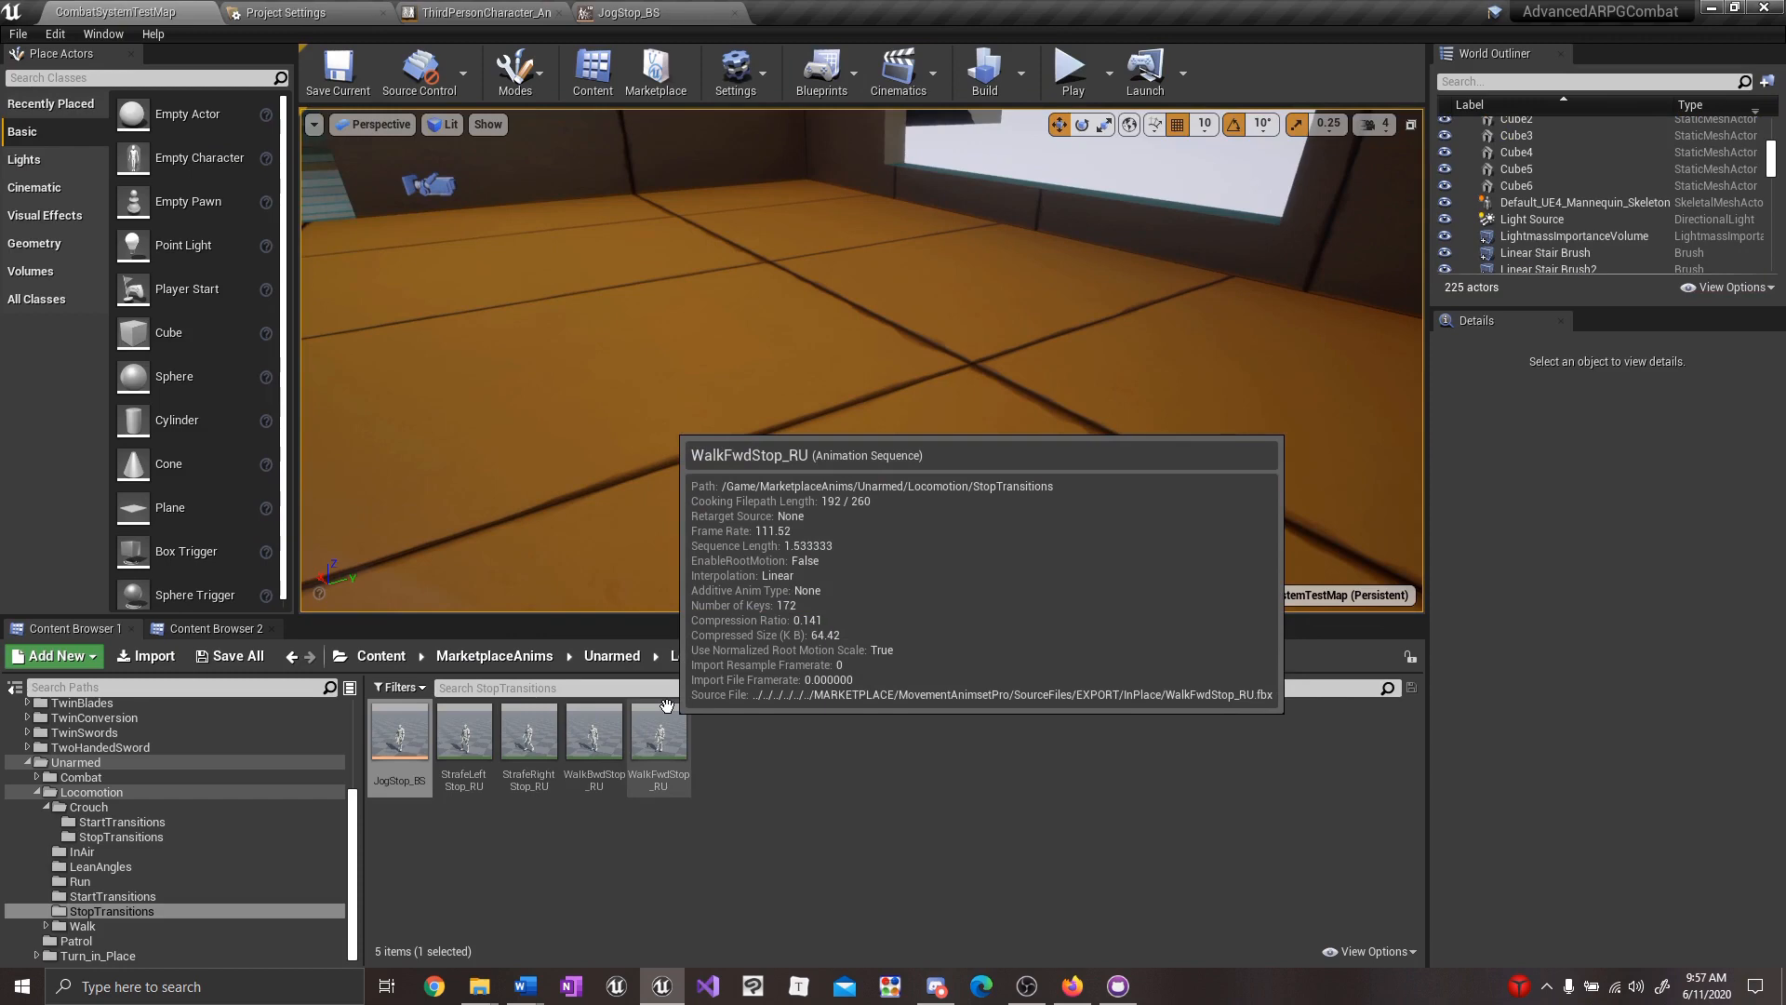
# Open the Run state in Ground_Locomotion and delete its blend space player.
pyautogui.click(478, 12)
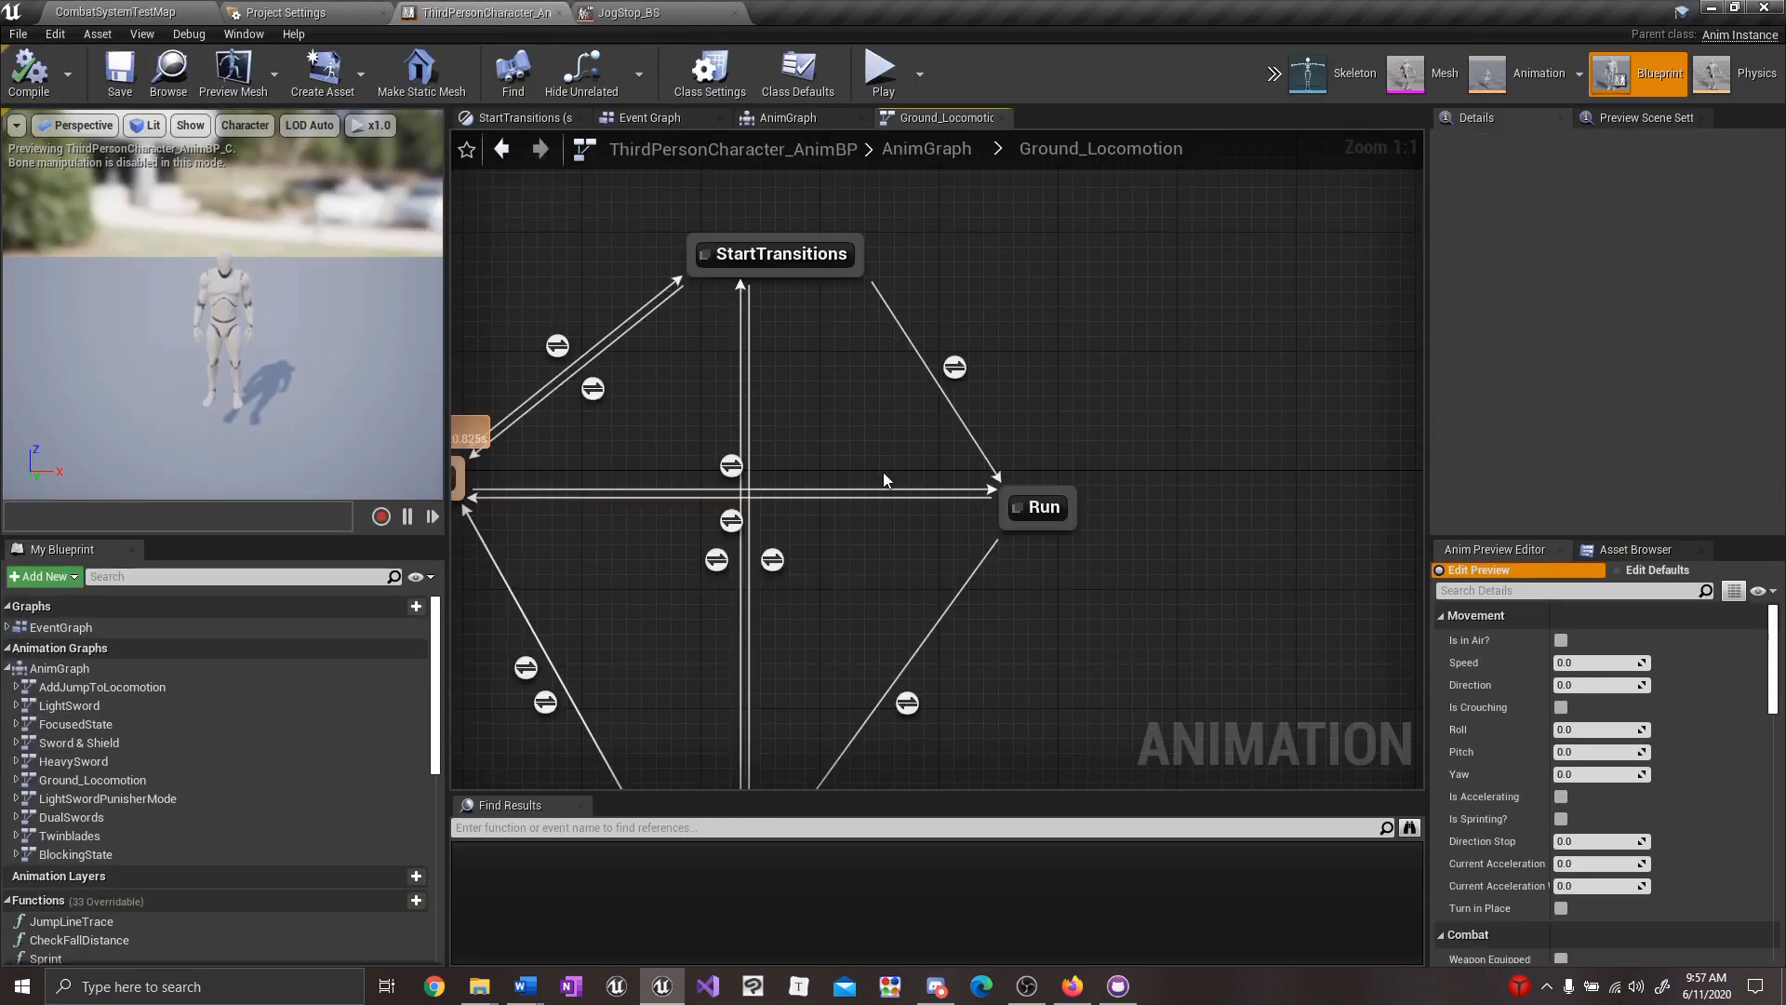
pyautogui.doubleClick(953, 488)
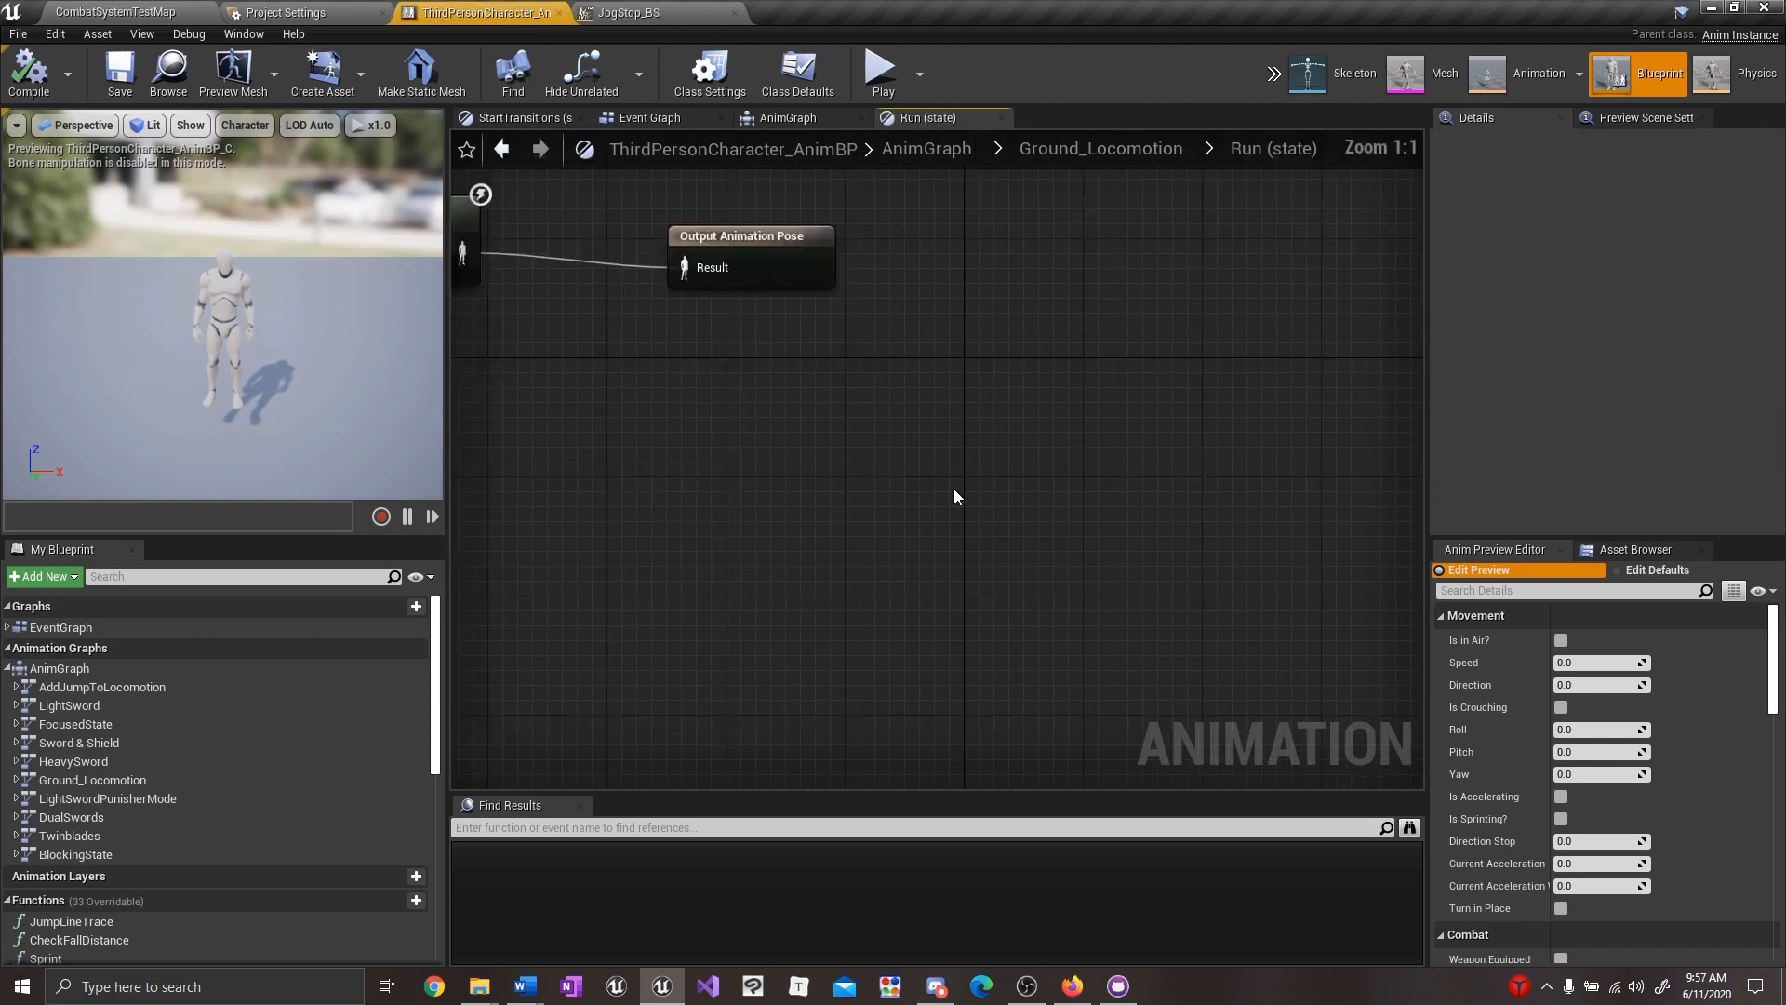
pyautogui.press('Delete')
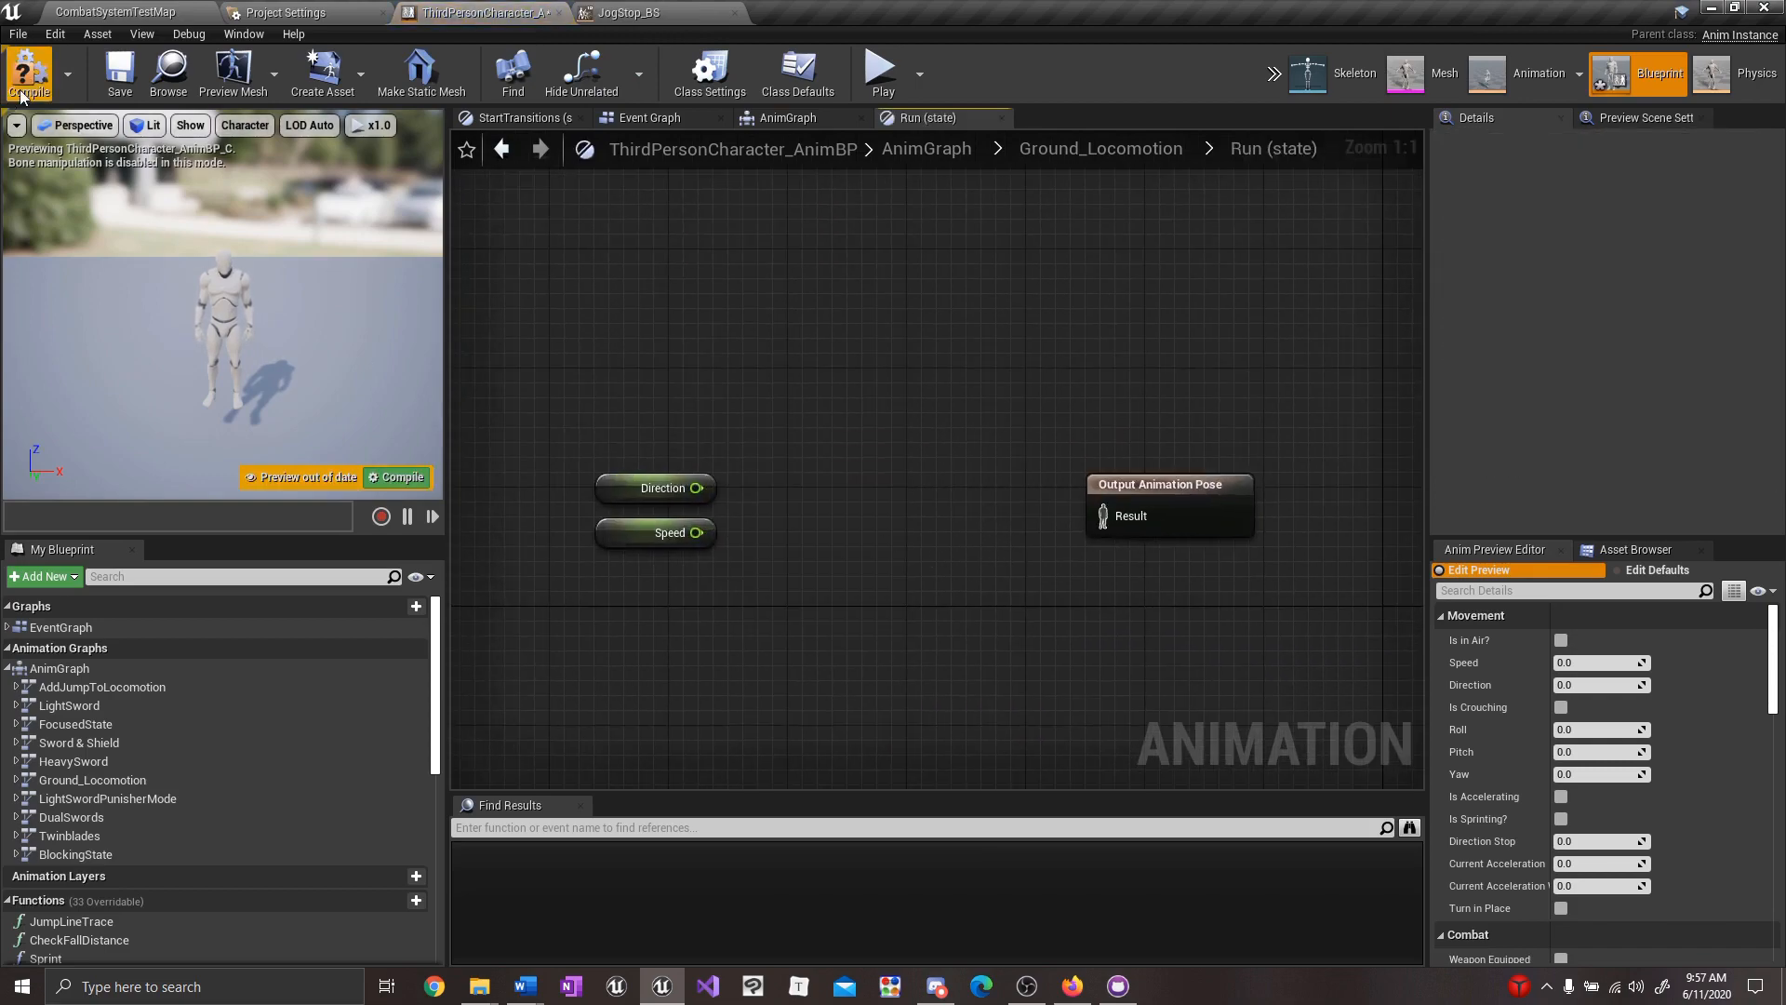
# Create a Blend Space named BaseLocomotion_BS for the UE4 mannequin skeleton in the Unarmed Locomotion folder.
pyautogui.click(121, 13)
pyautogui.hotkey('alt', 'Left')
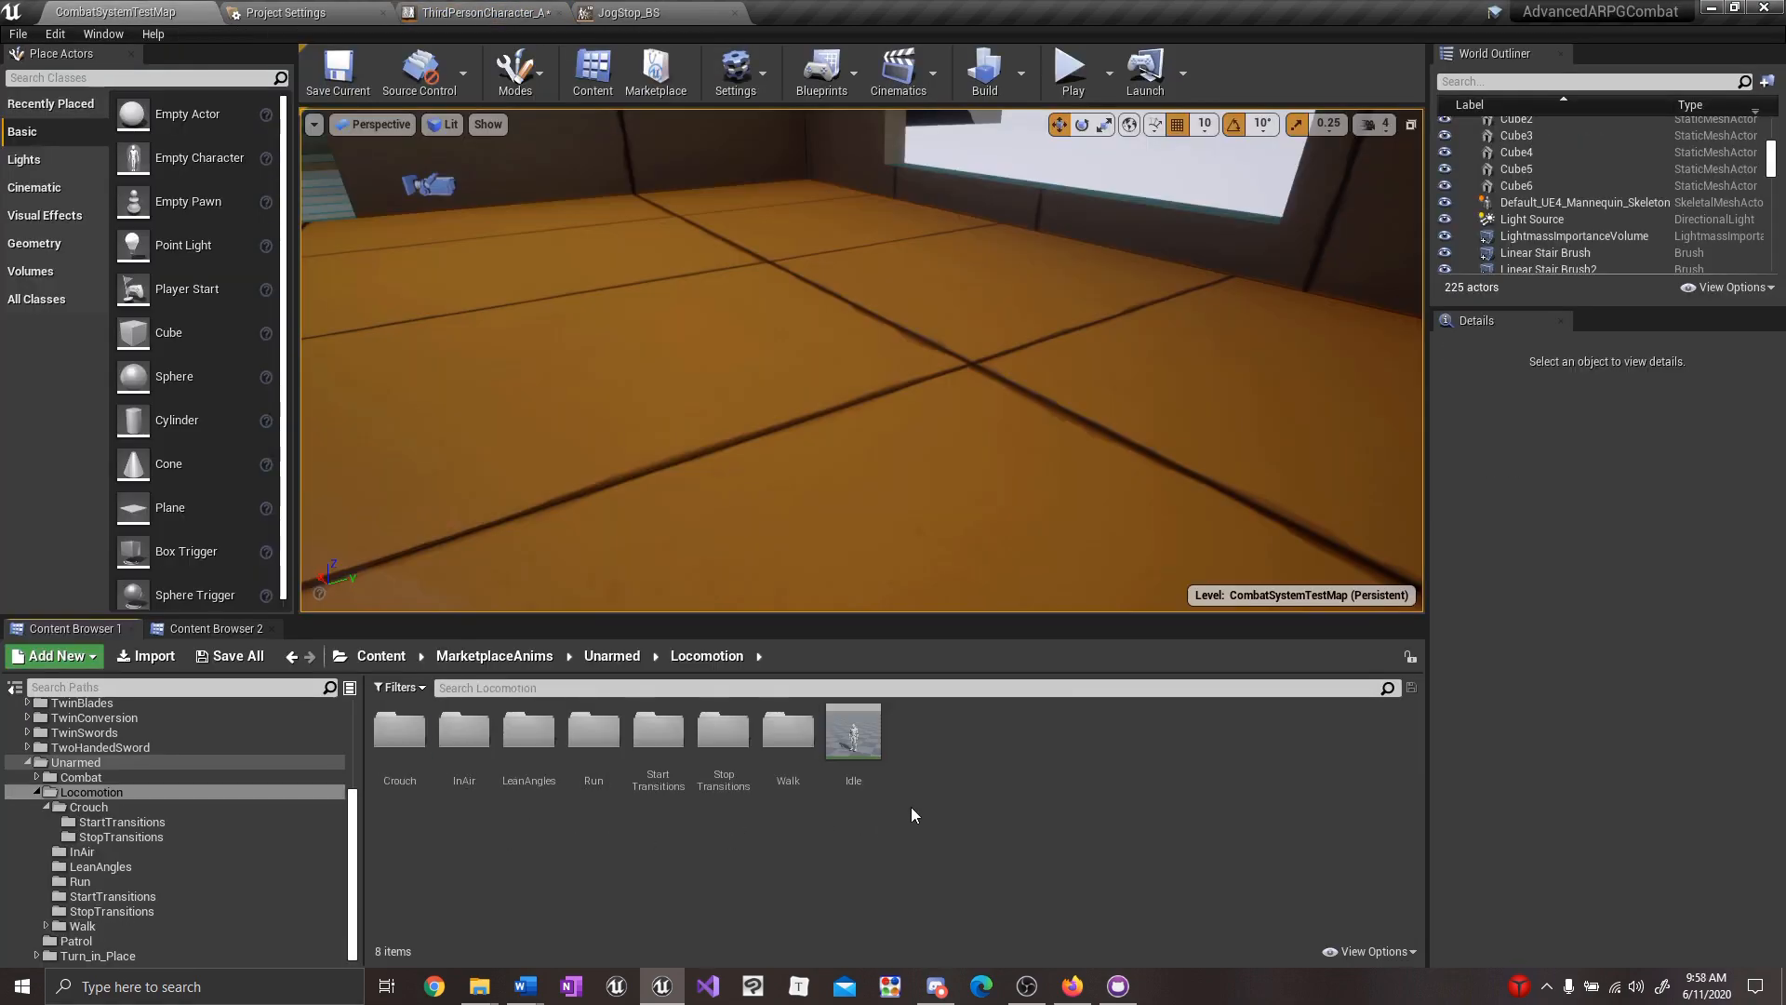
pyautogui.rightClick(912, 807)
pyautogui.moveTo(1012, 532)
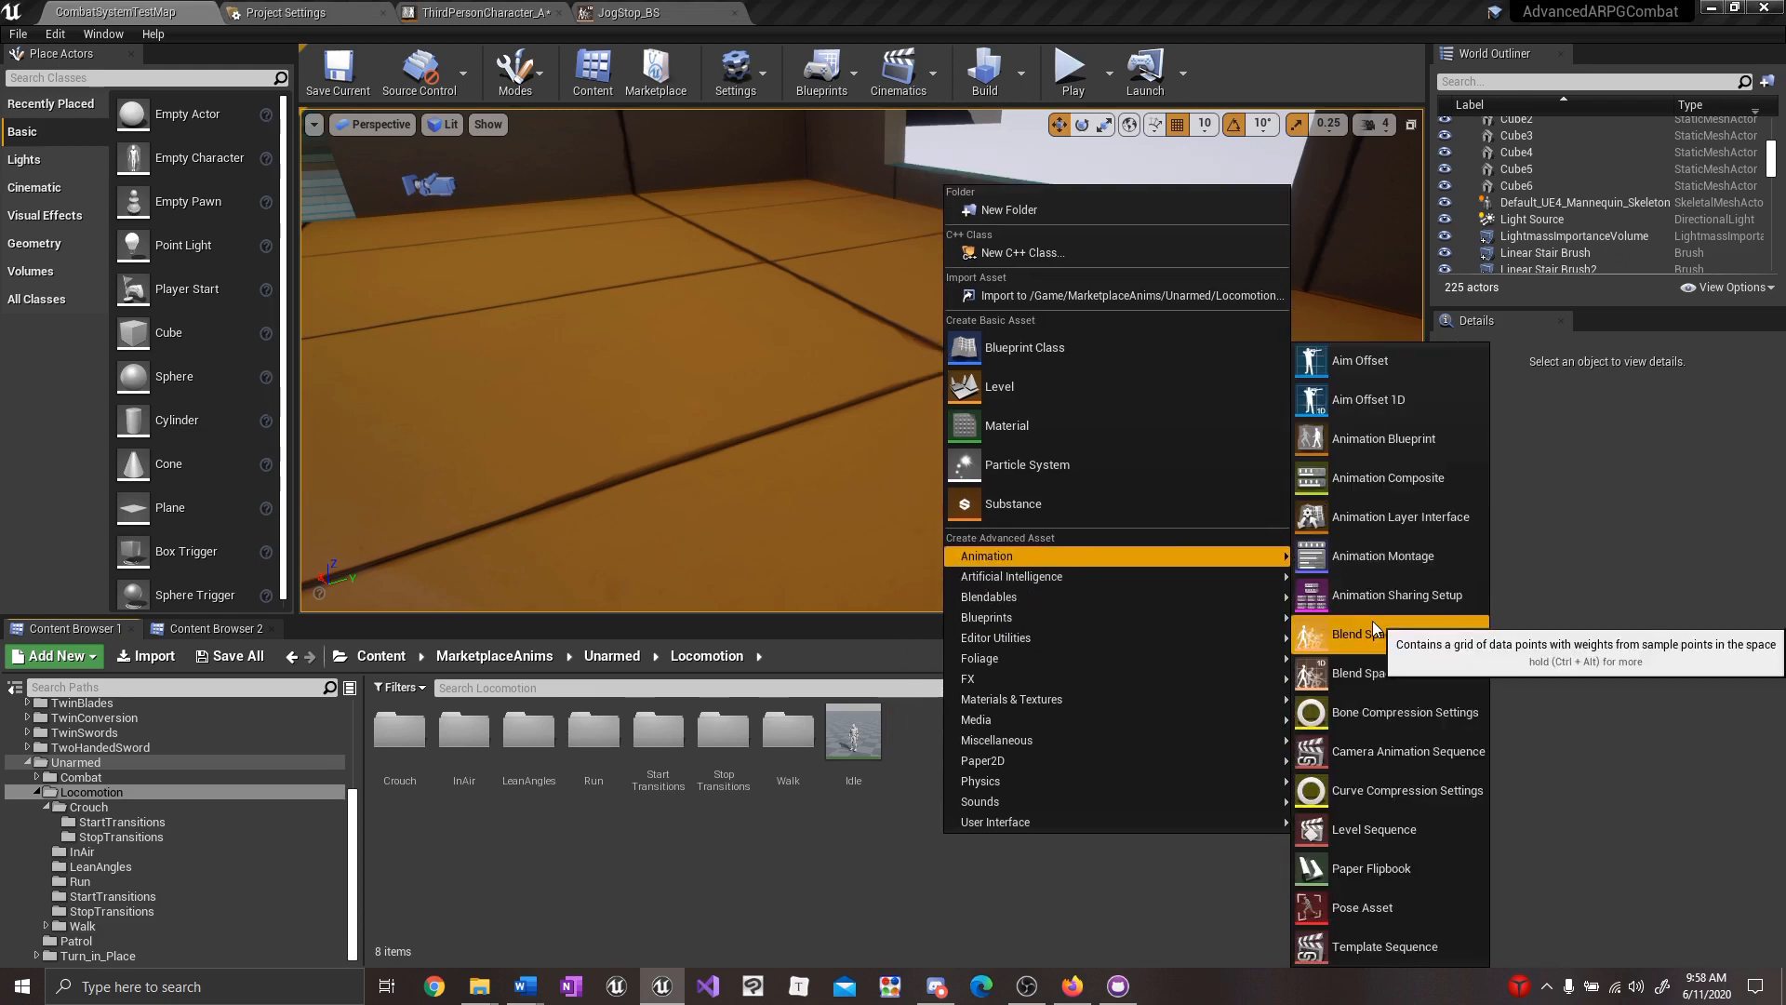
pyautogui.click(1375, 643)
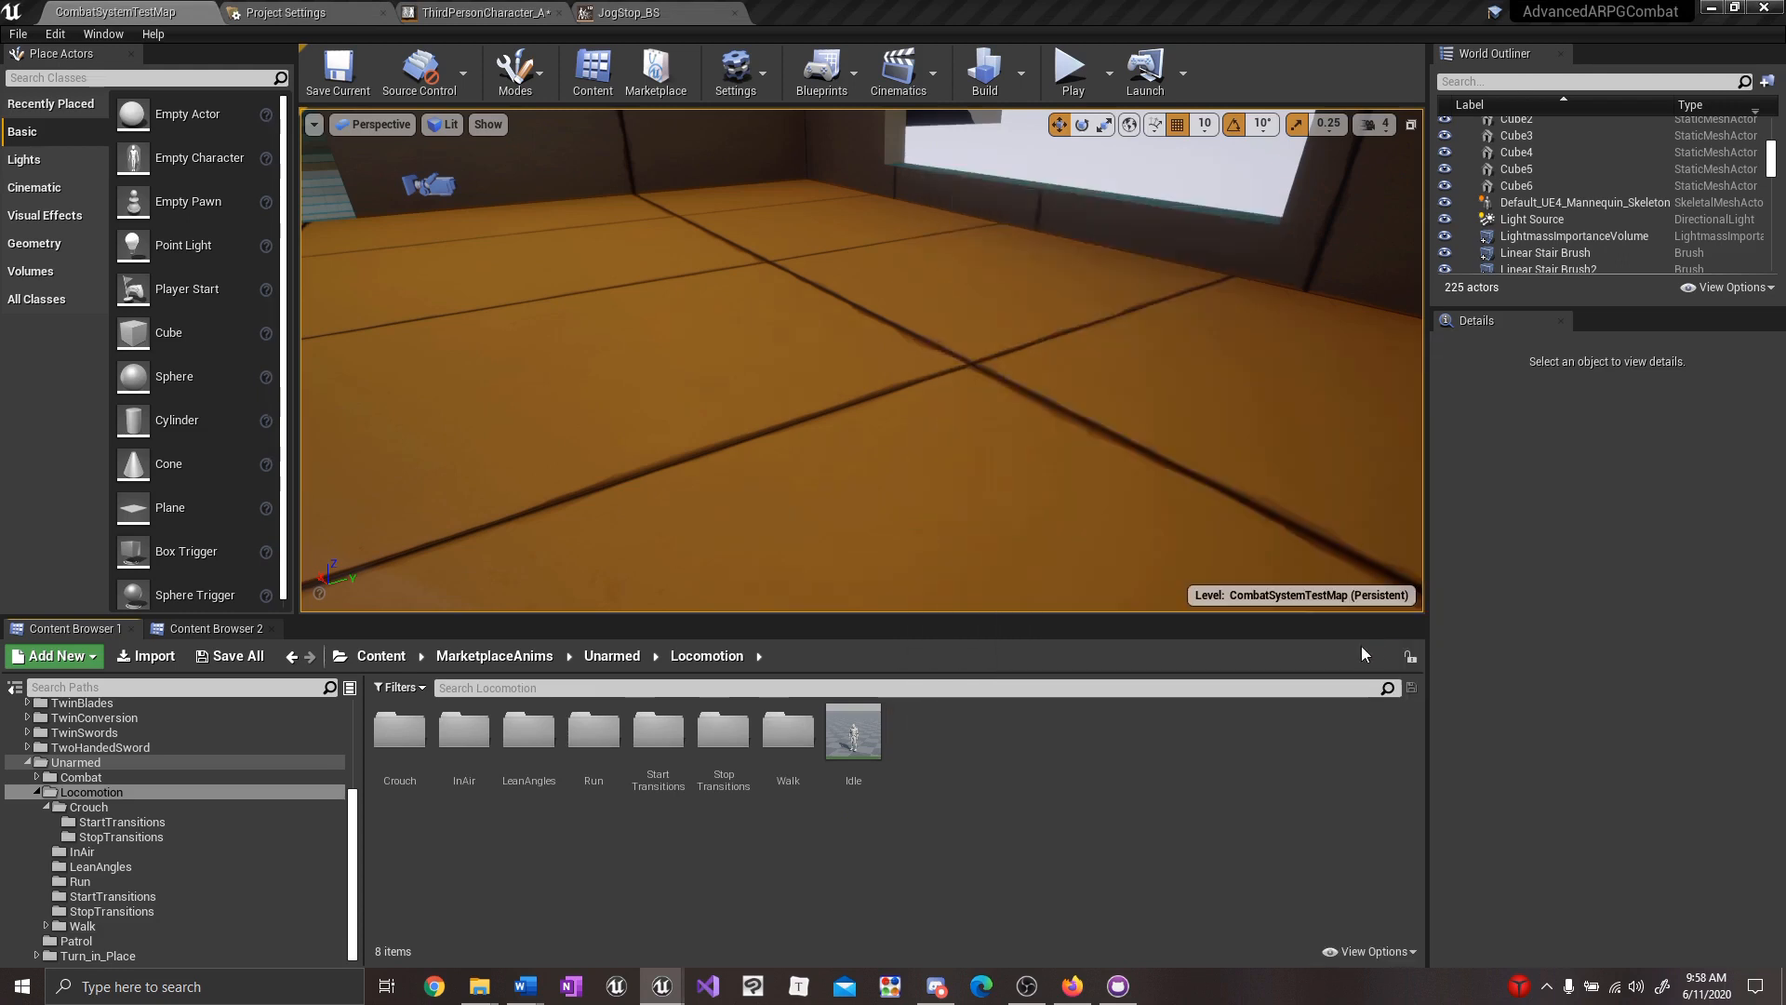
pyautogui.click(826, 243)
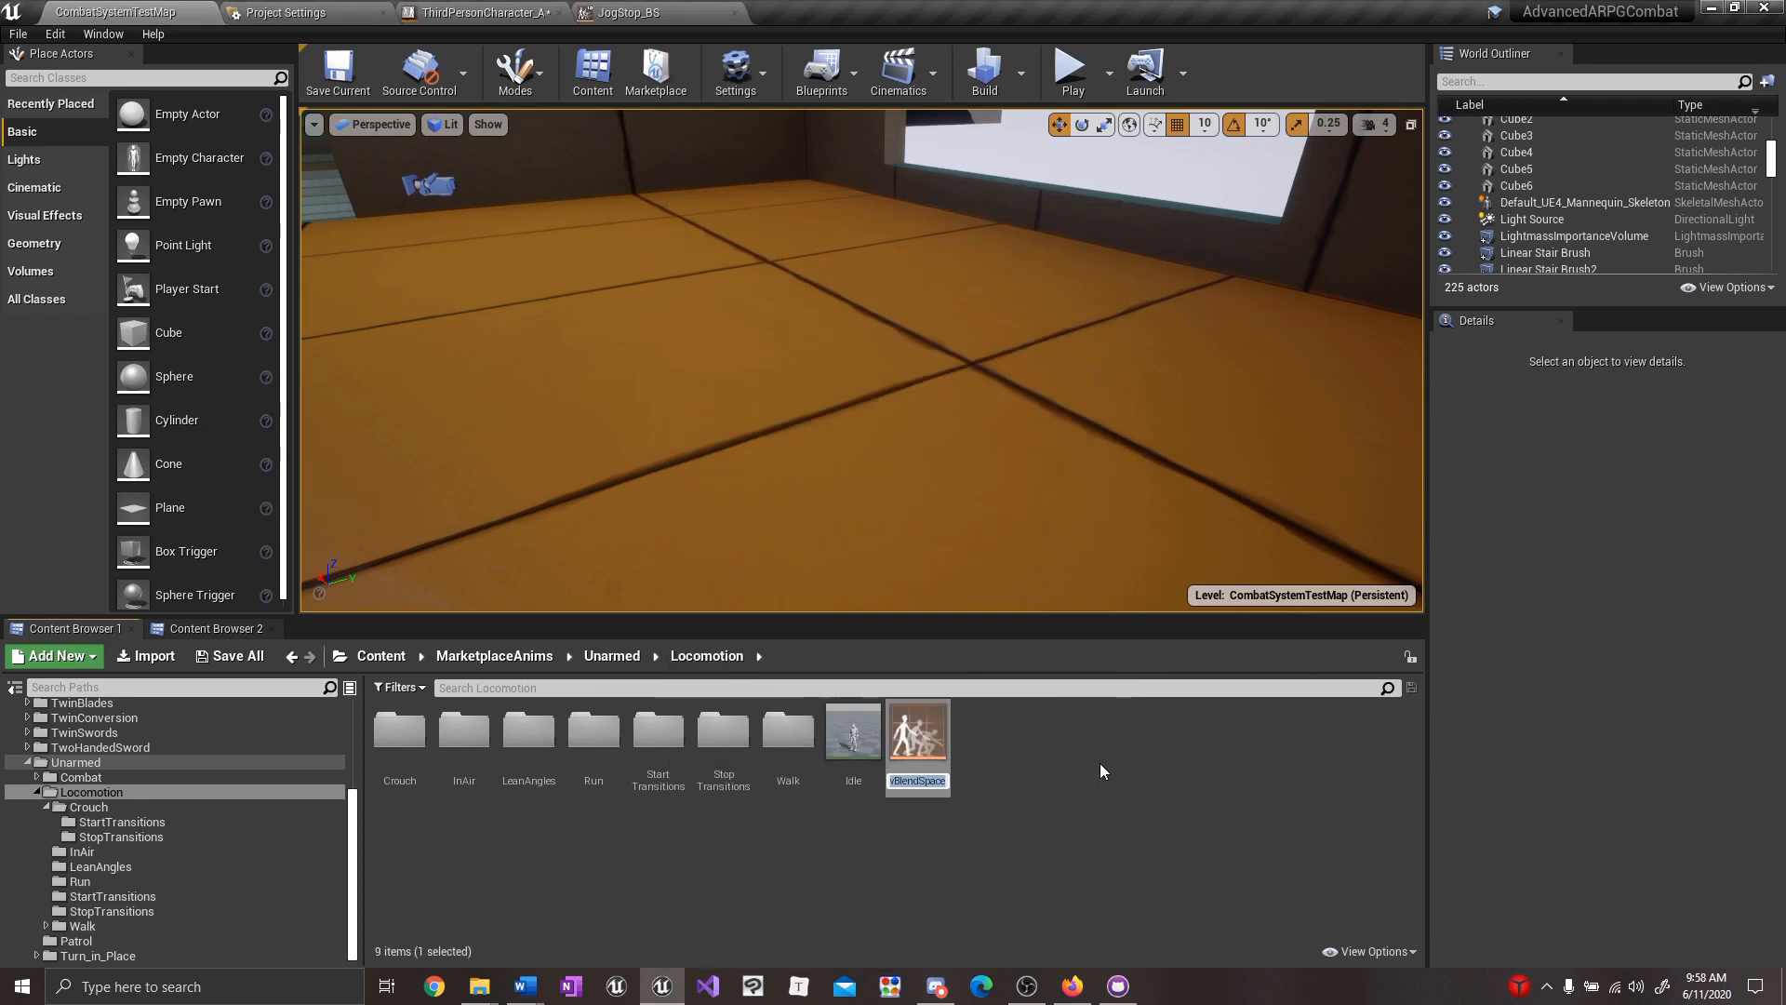
pyautogui.write('Ba')
pyautogui.write('seLocomotion')
pyautogui.write('_BS')
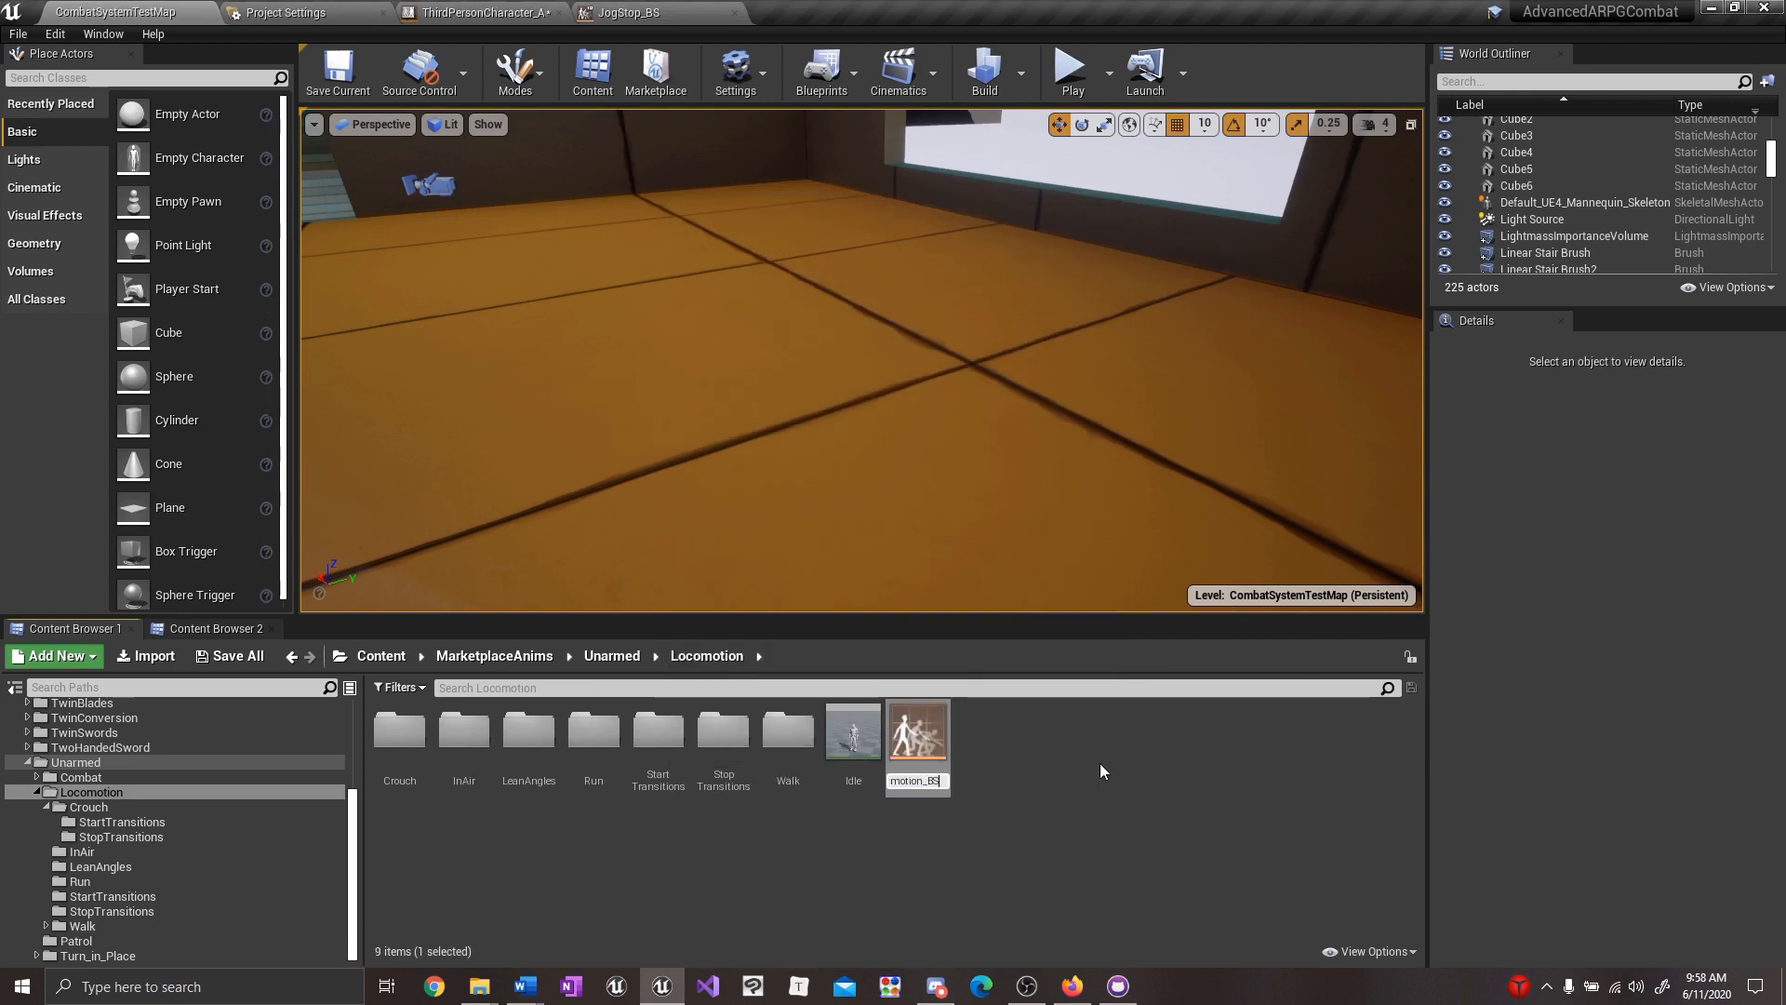
pyautogui.press('Return')
# Open BaseLocomotion_BS and name its horizontal axis Direction and its vertical axis Speed.
pyautogui.doubleClick(853, 733)
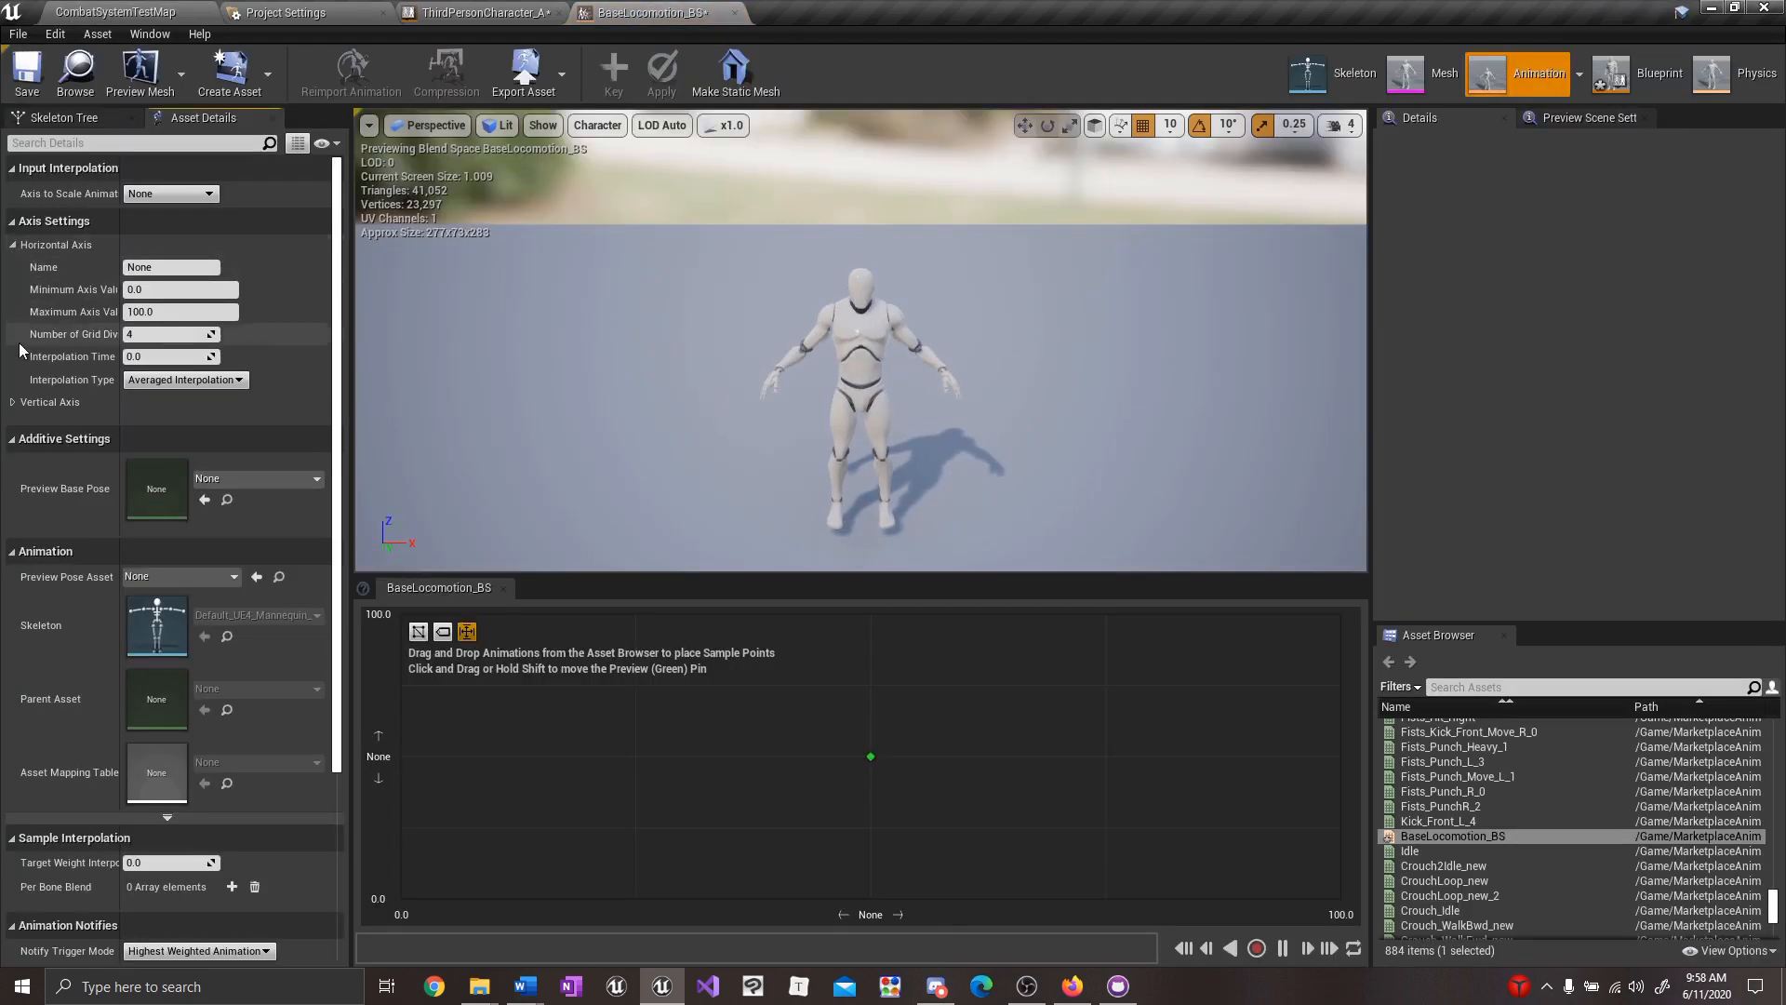
pyautogui.click(12, 401)
pyautogui.click(185, 267)
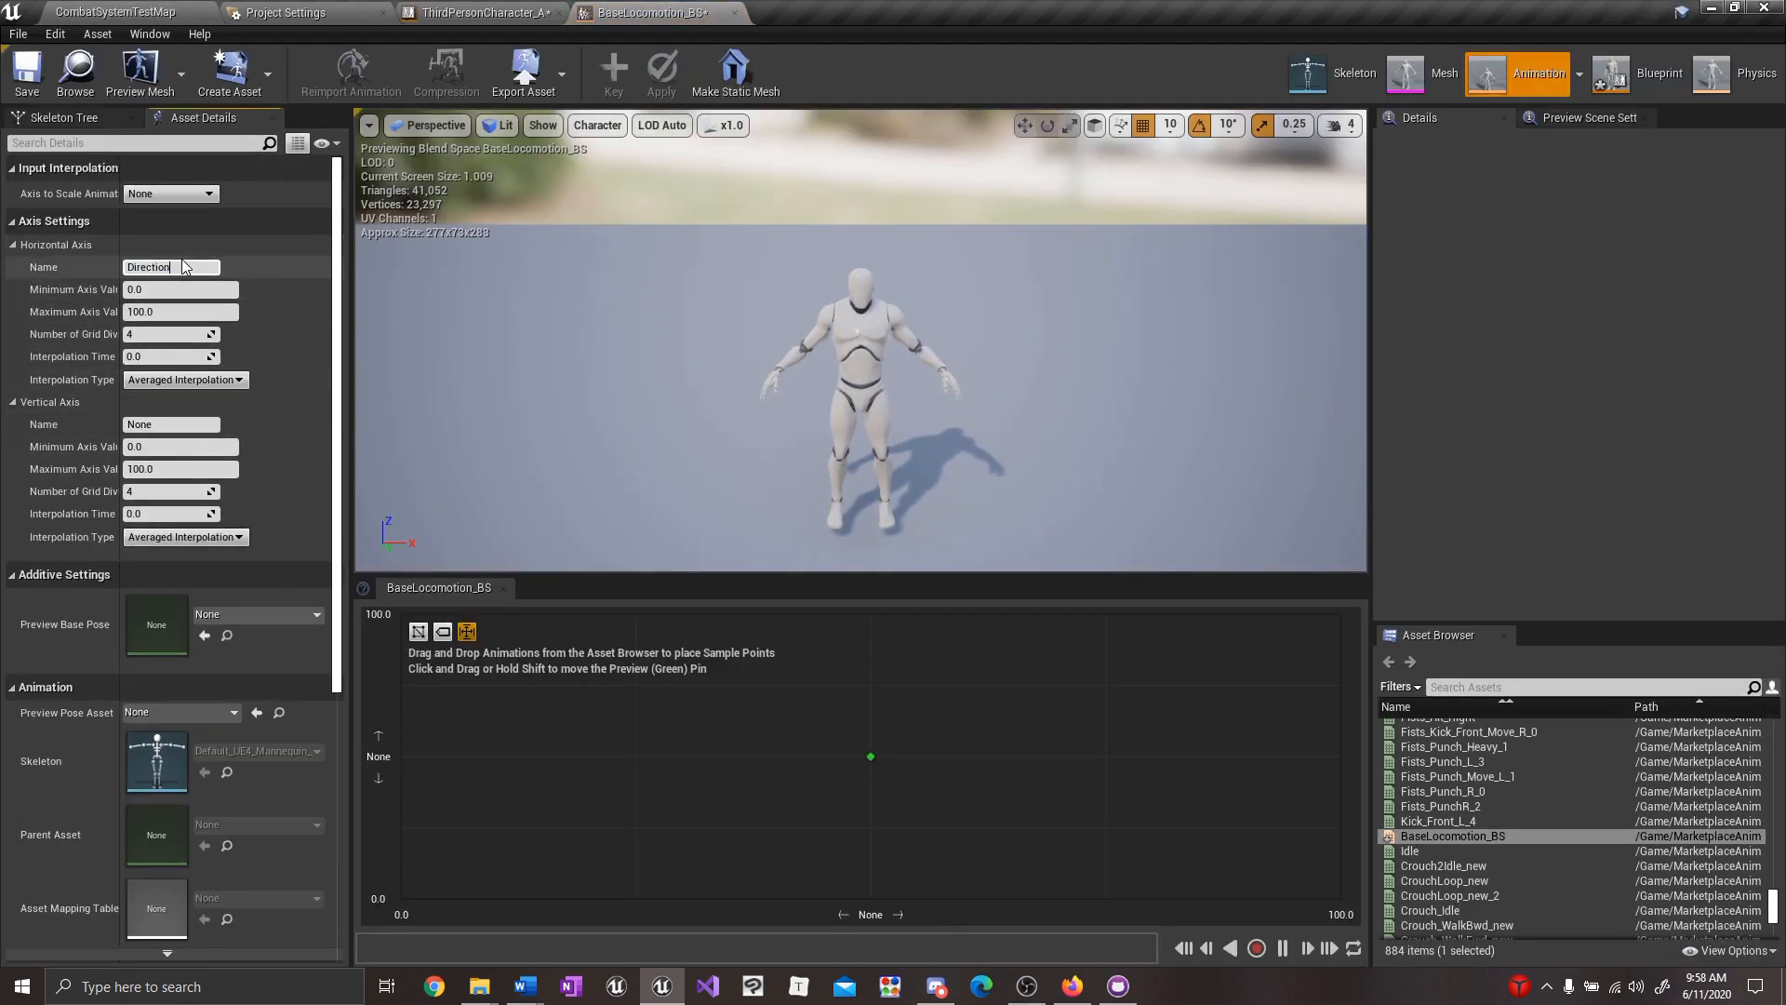
pyautogui.press('Return')
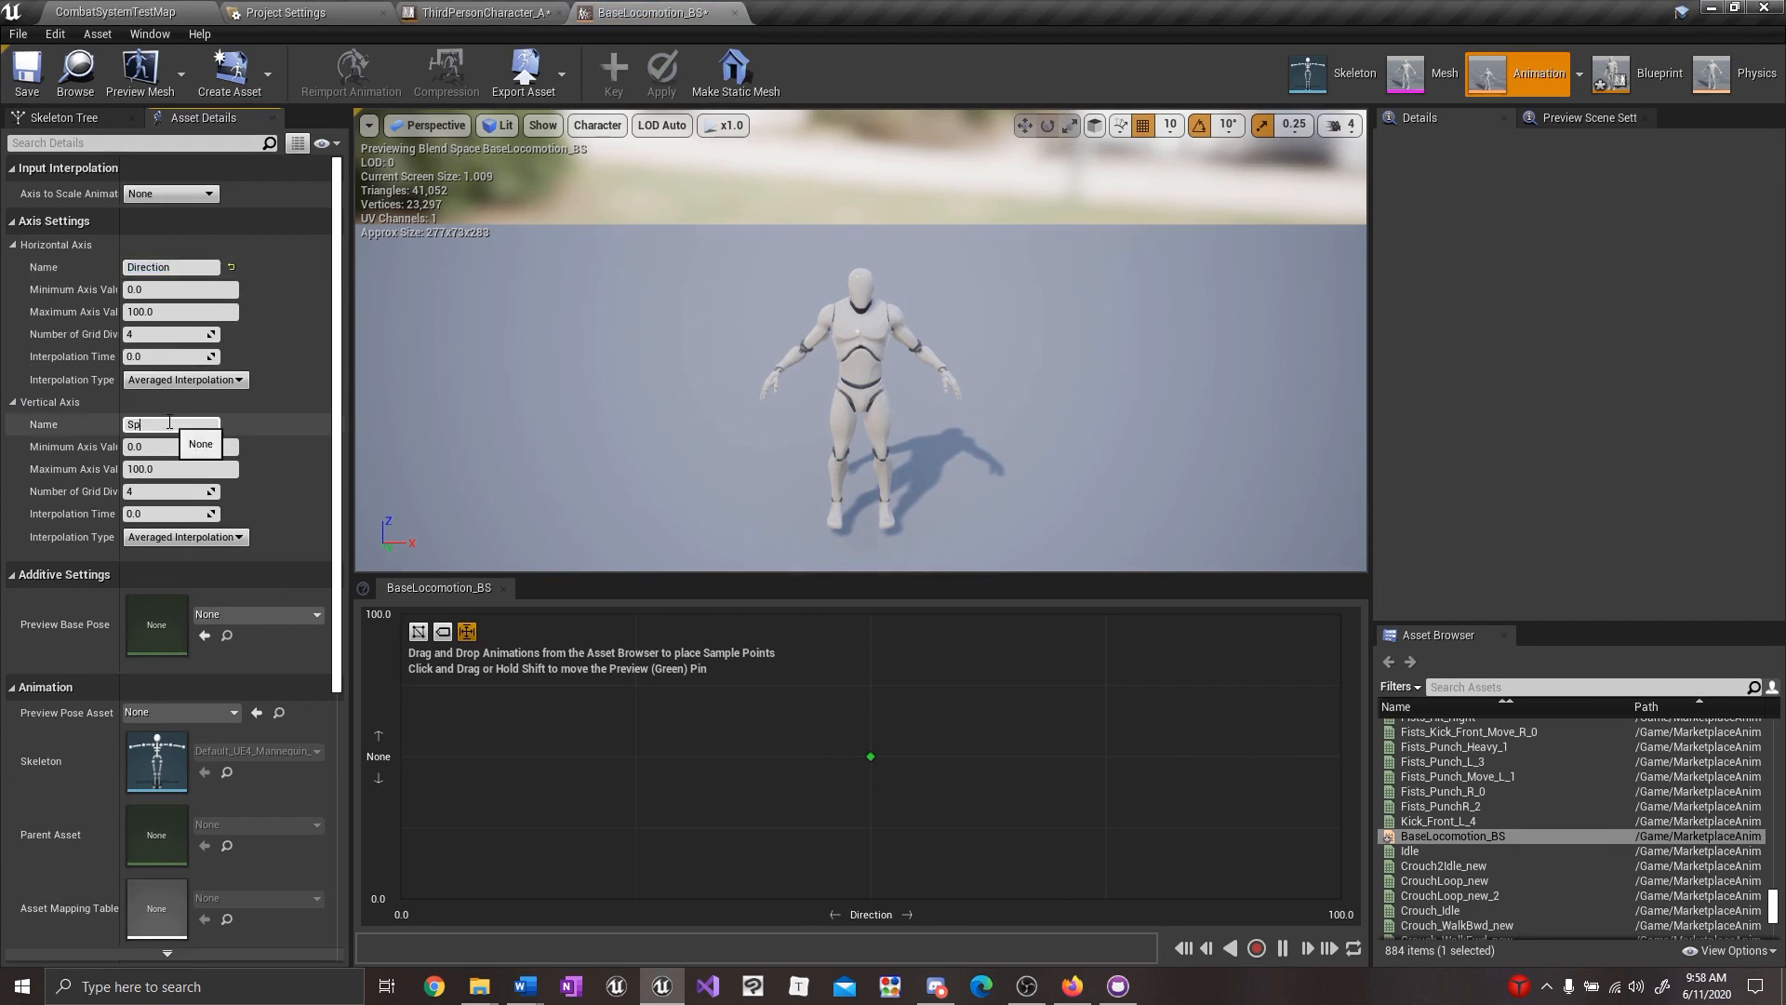
# Set the Direction axis from -180 to 180 with 8 grid divisions and the Speed axis maximum to 800 with 8 divisions.
pyautogui.click(206, 290)
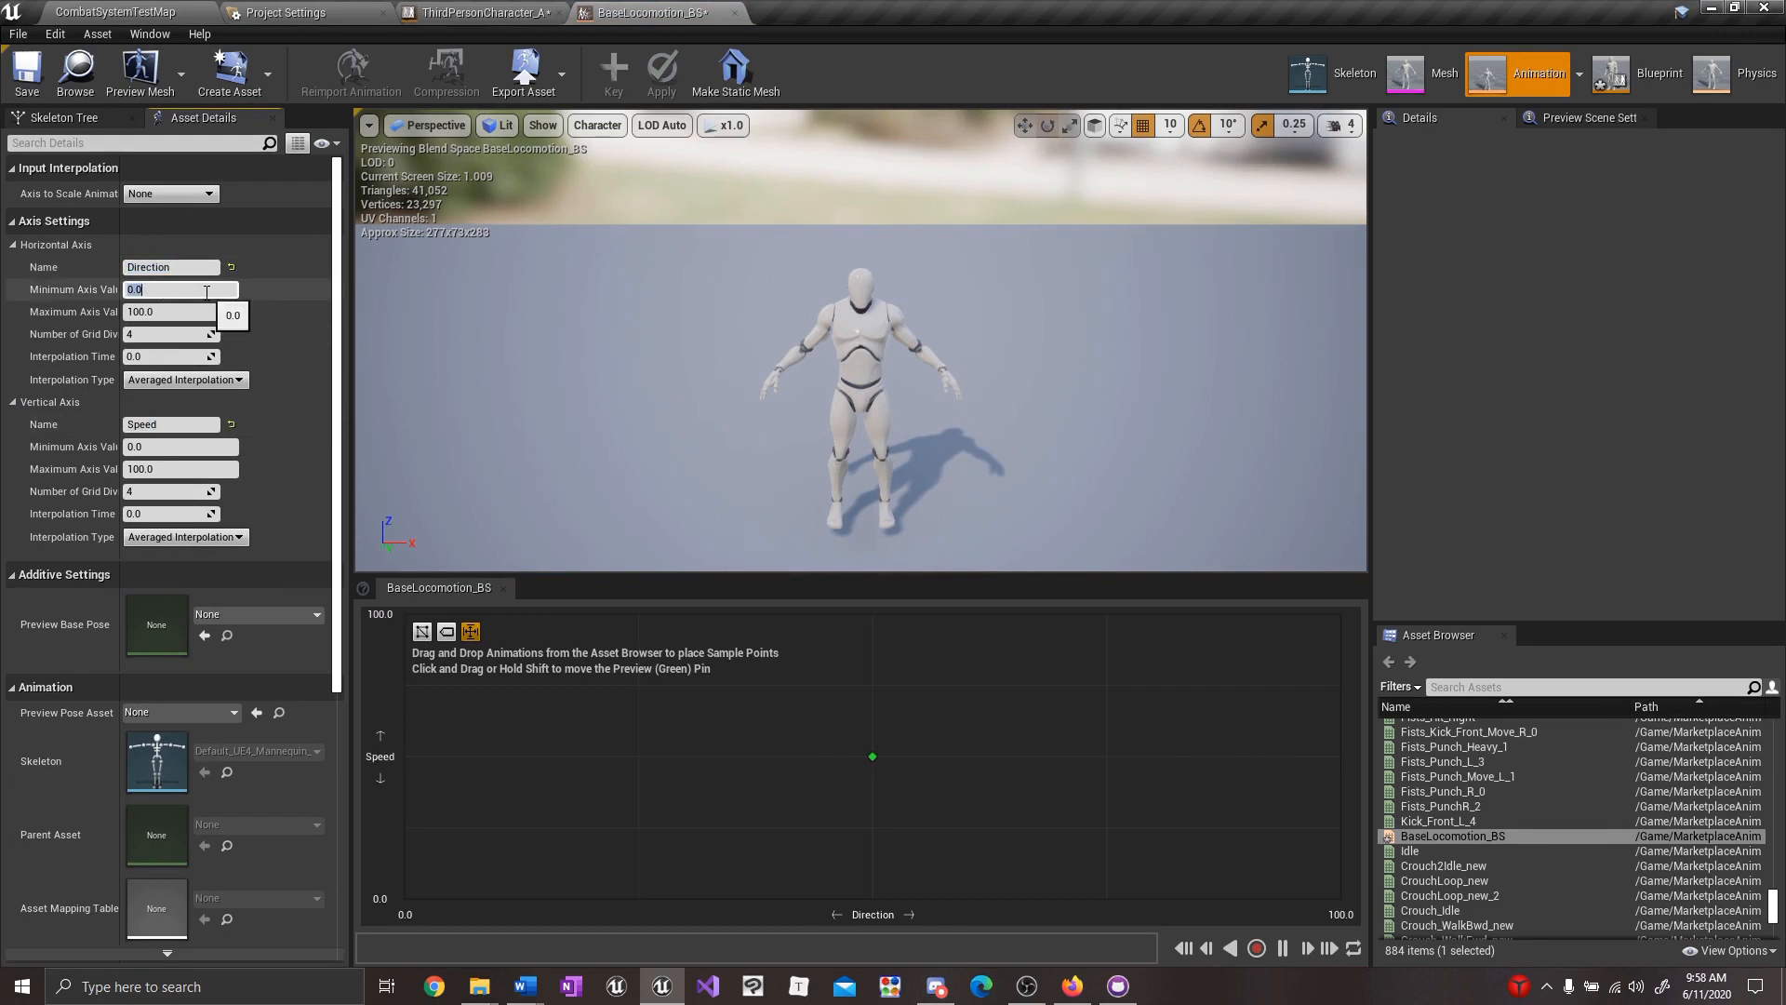
pyautogui.click(188, 315)
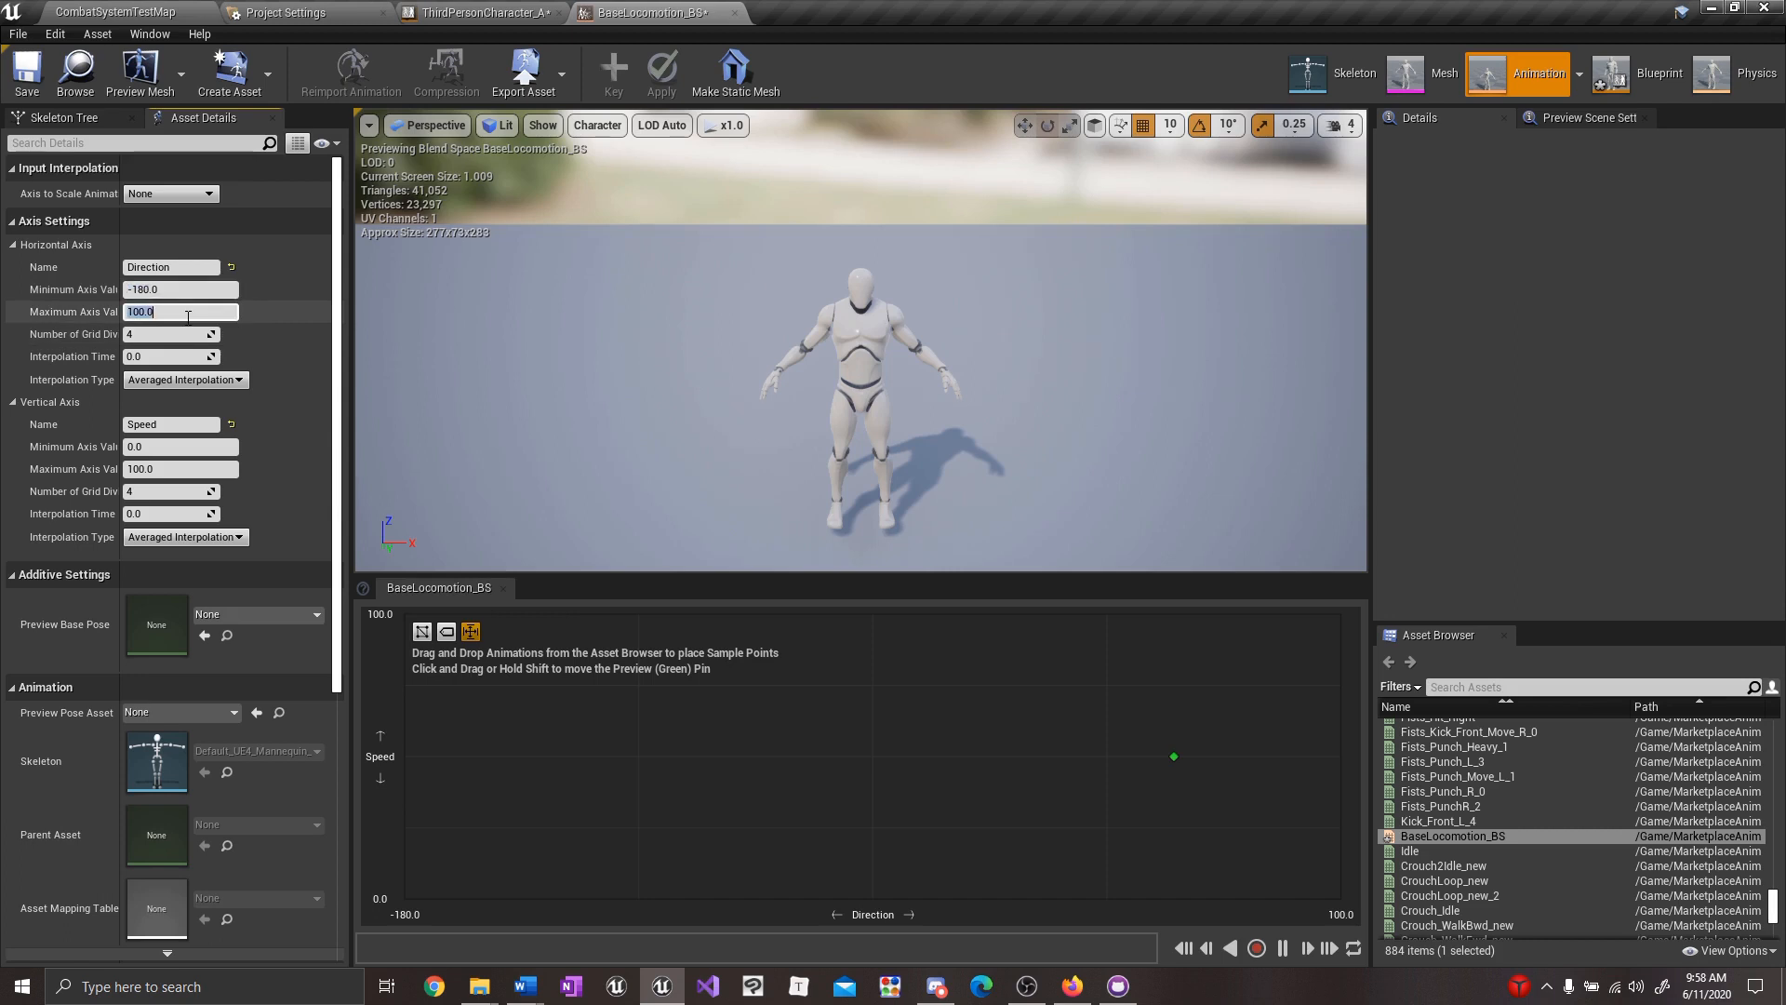
pyautogui.click(191, 333)
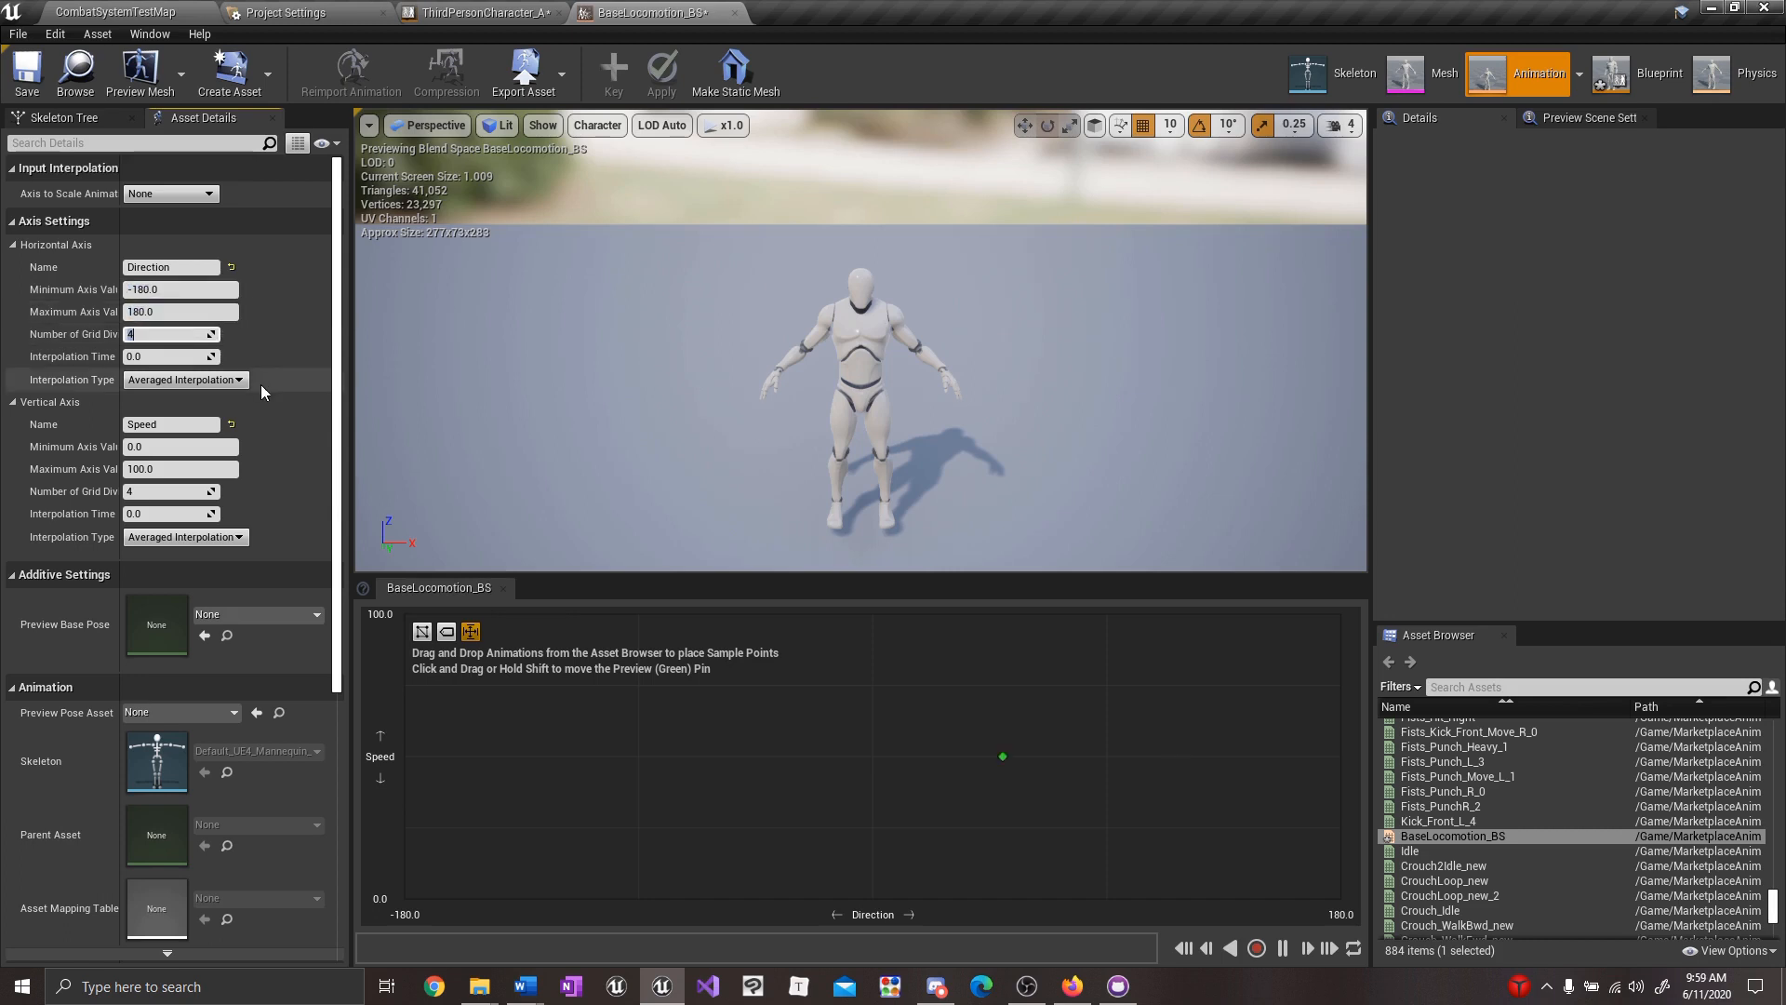
pyautogui.write('8')
pyautogui.press('Return')
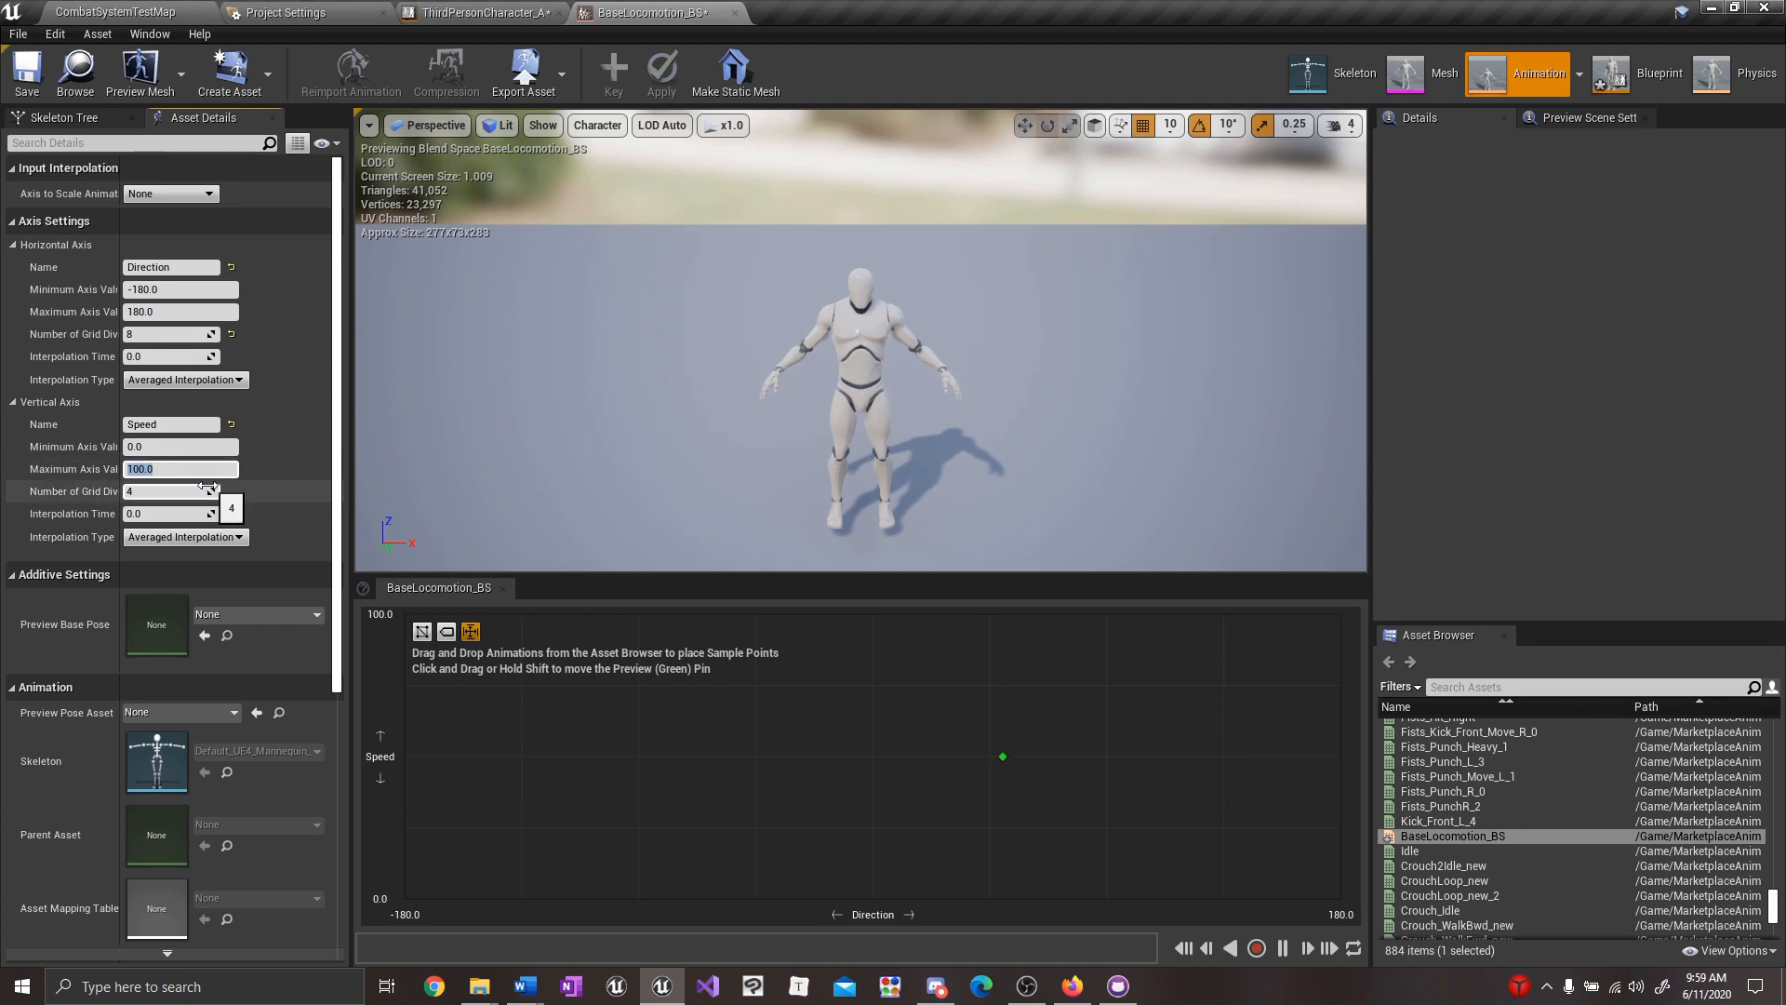
pyautogui.moveTo(208, 487); pyautogui.dragTo(287, 486)
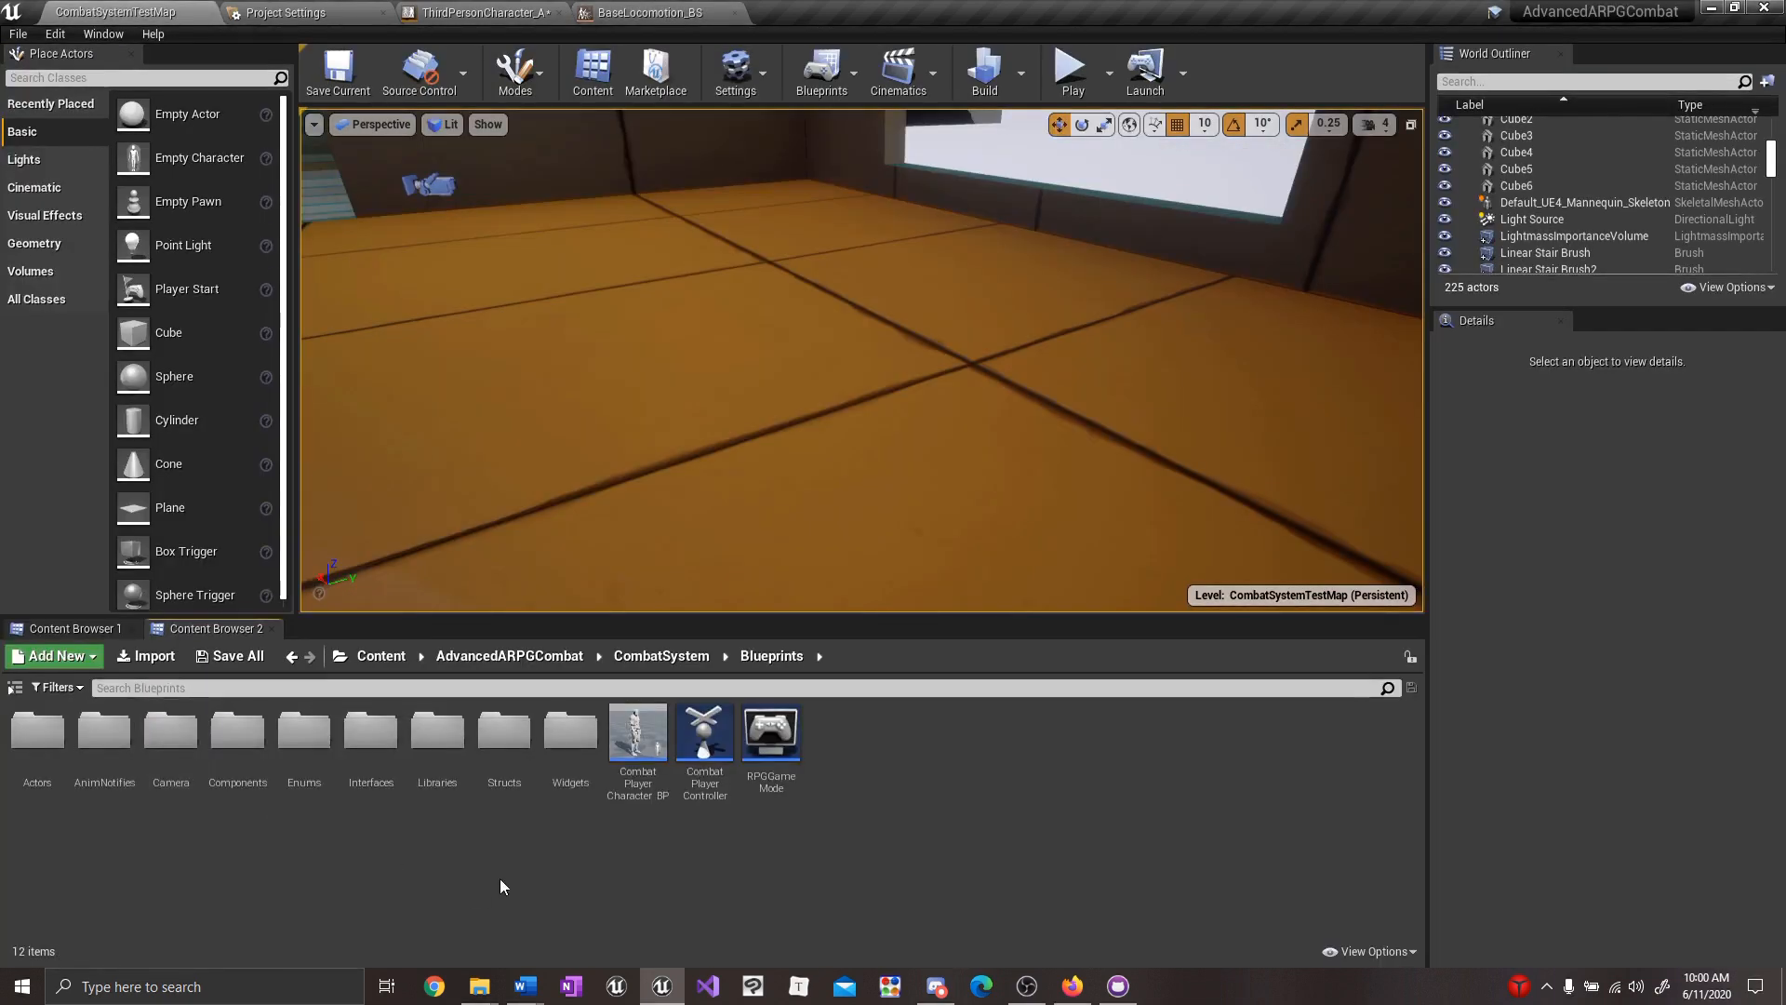
# Open StatsComponent from the Components folder and check the default values of its SprintSpeed, WalkSpeed and JogSpeed variables.
pyautogui.doubleClick(237, 730)
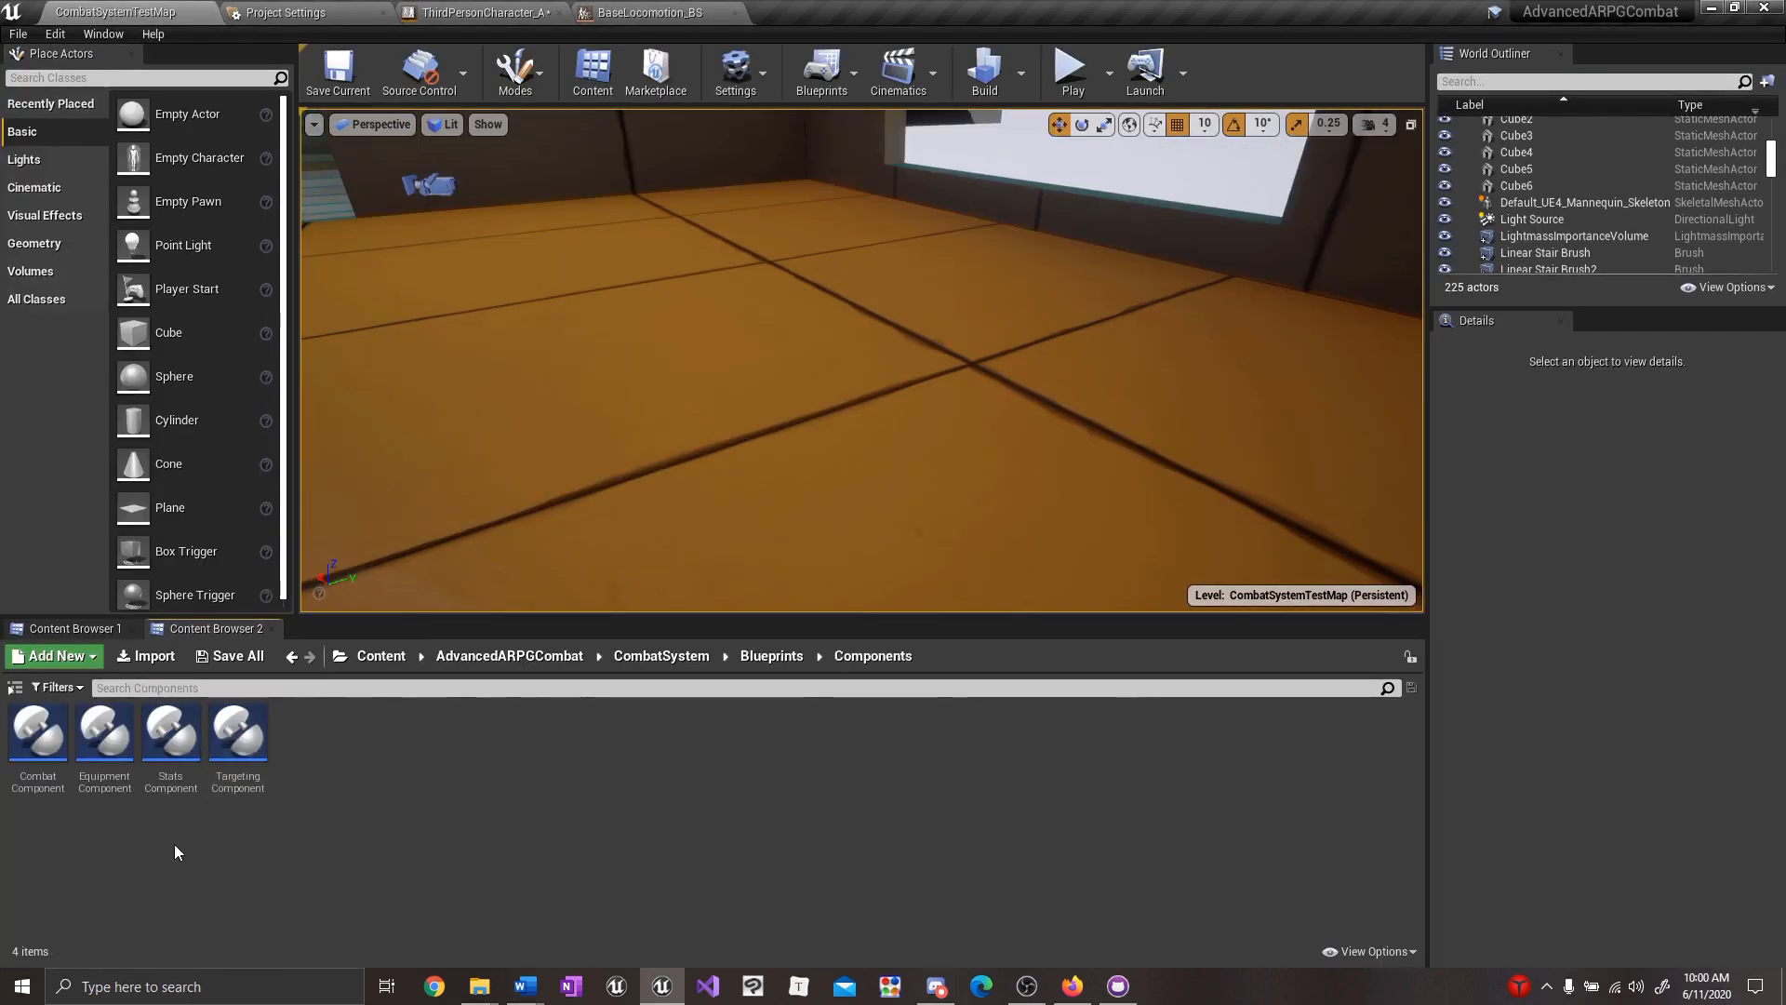
pyautogui.doubleClick(182, 768)
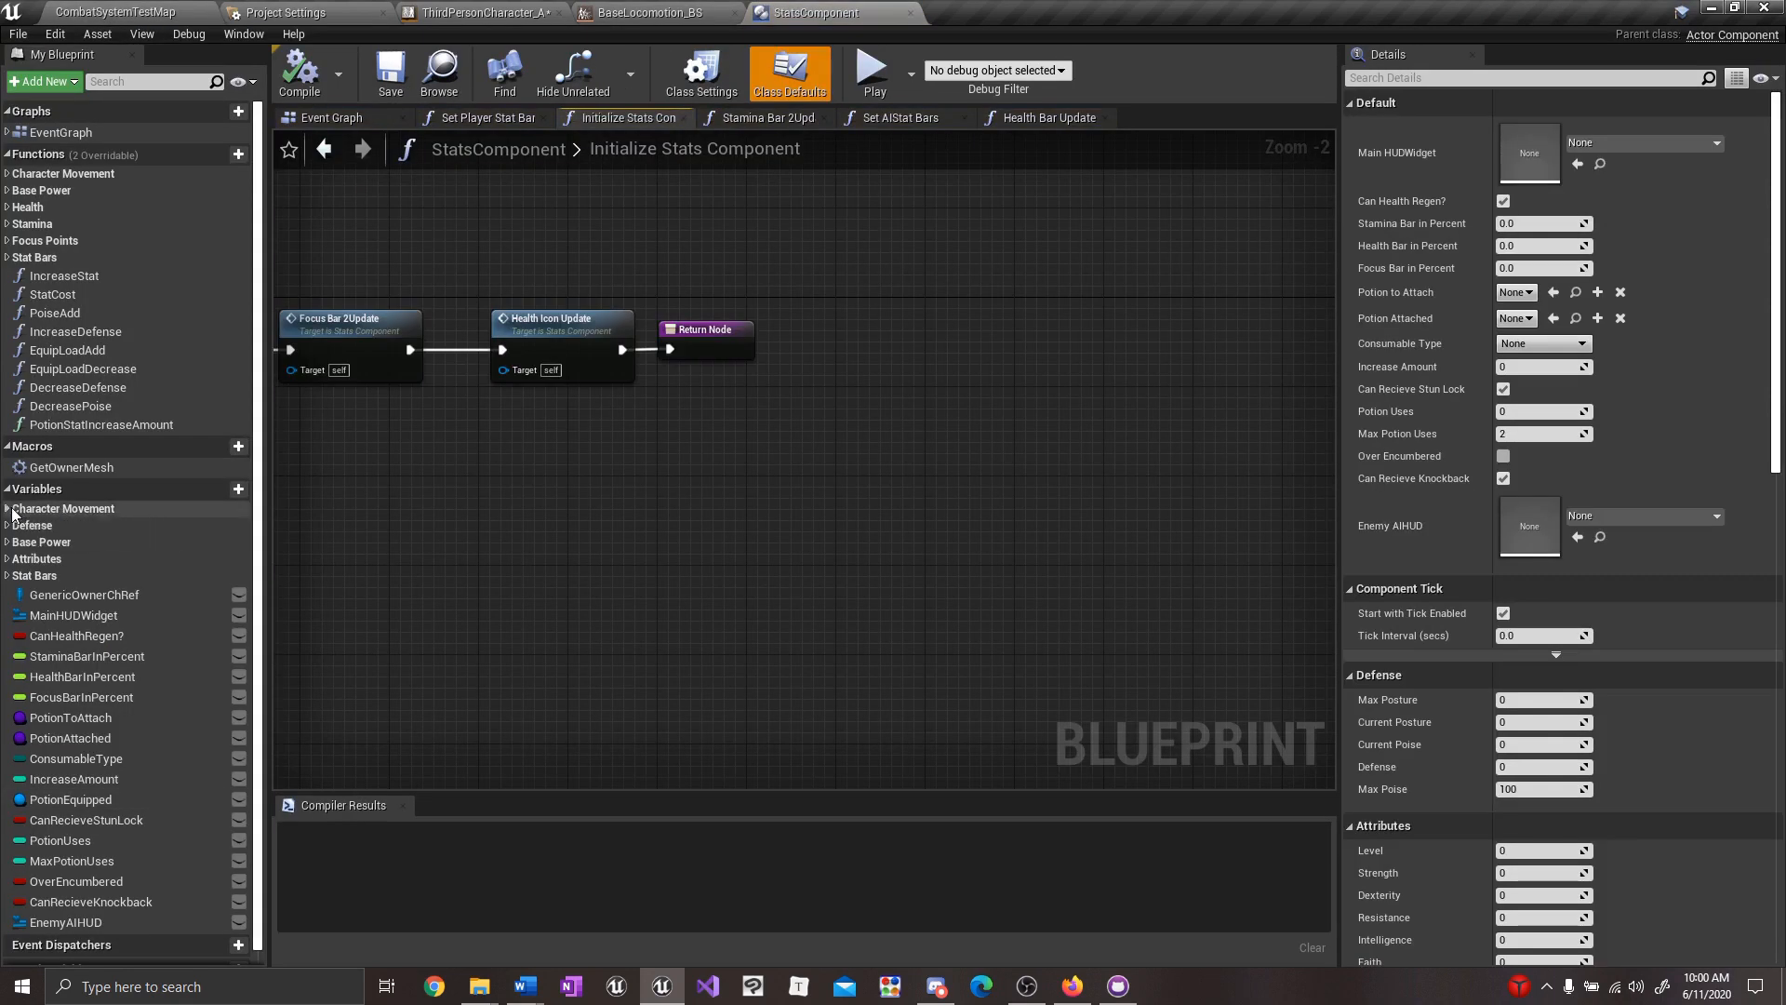
pyautogui.click(63, 508)
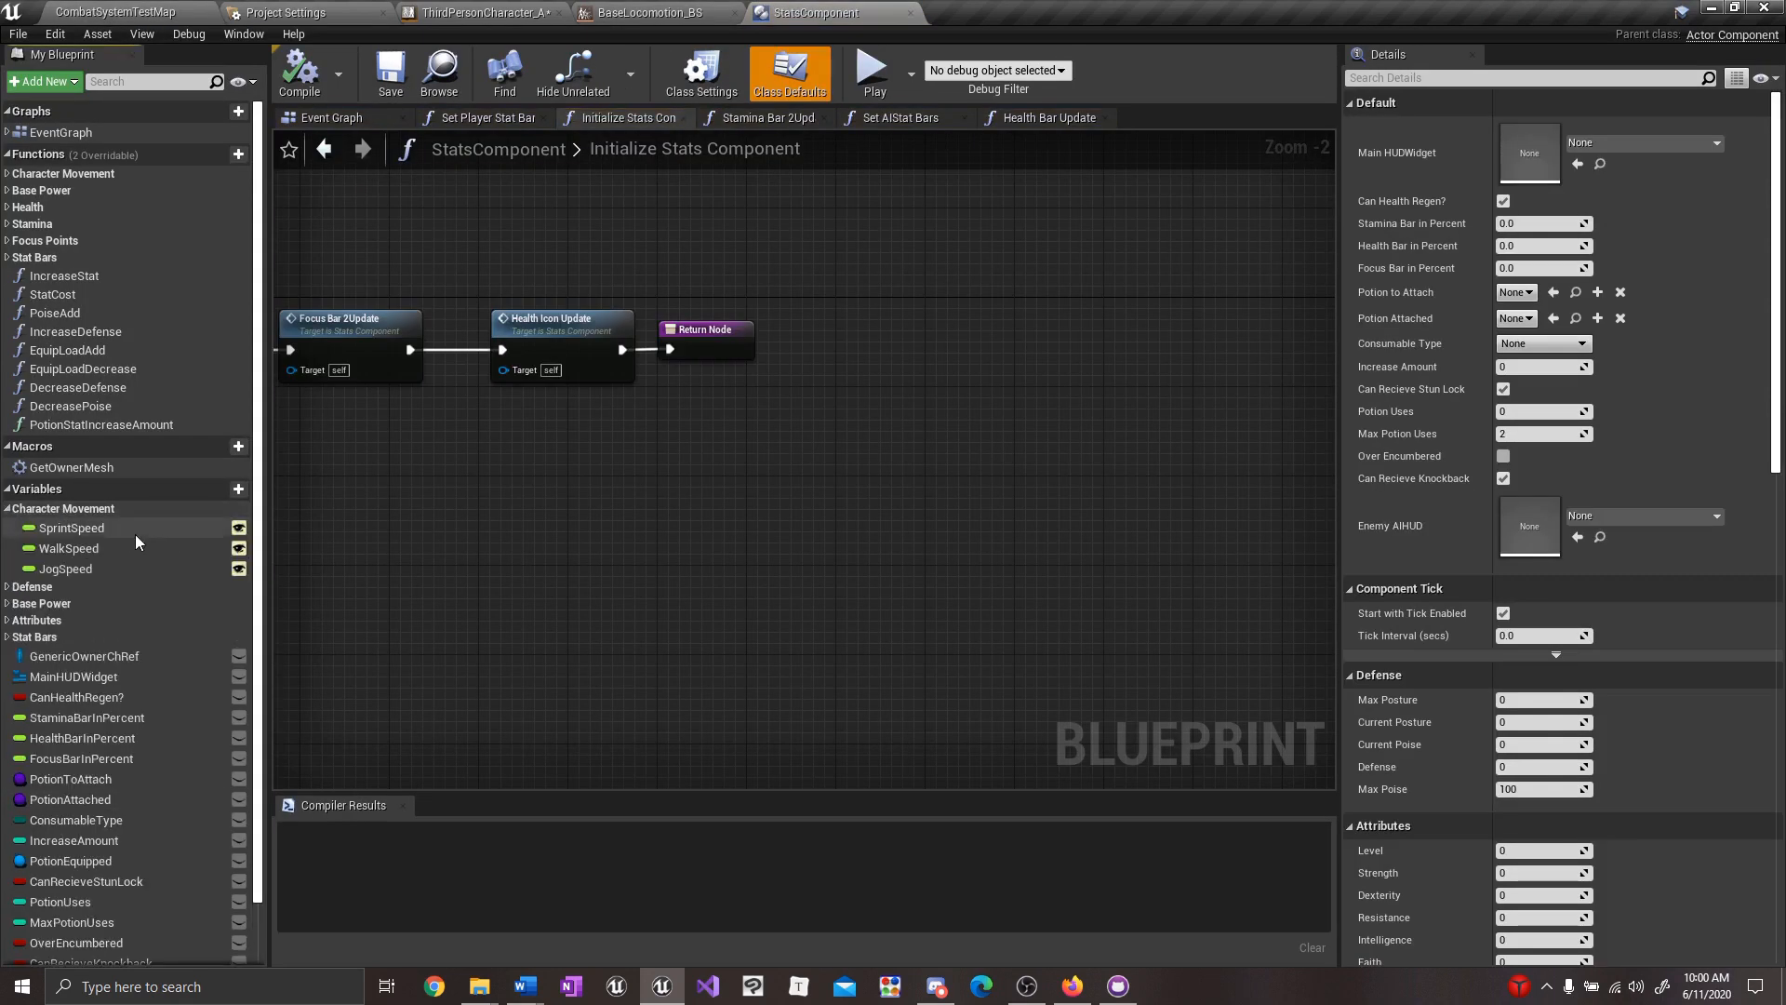
pyautogui.click(91, 532)
pyautogui.click(98, 565)
pyautogui.click(106, 542)
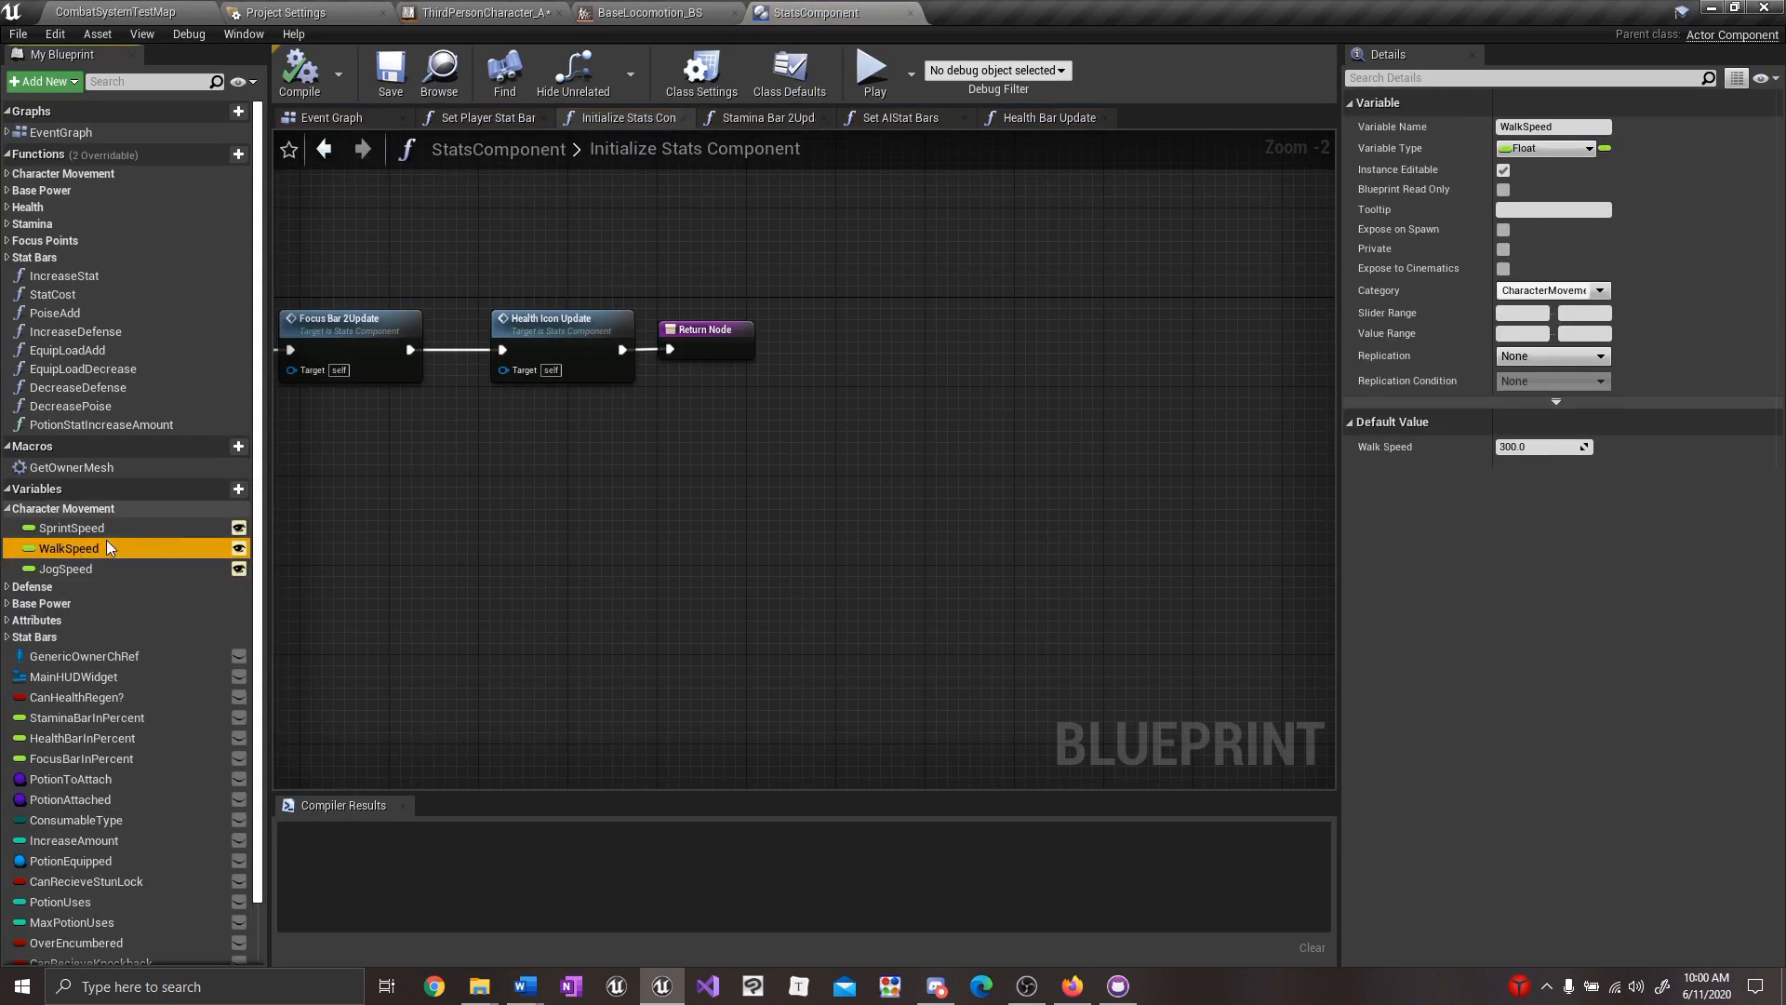
pyautogui.click(109, 528)
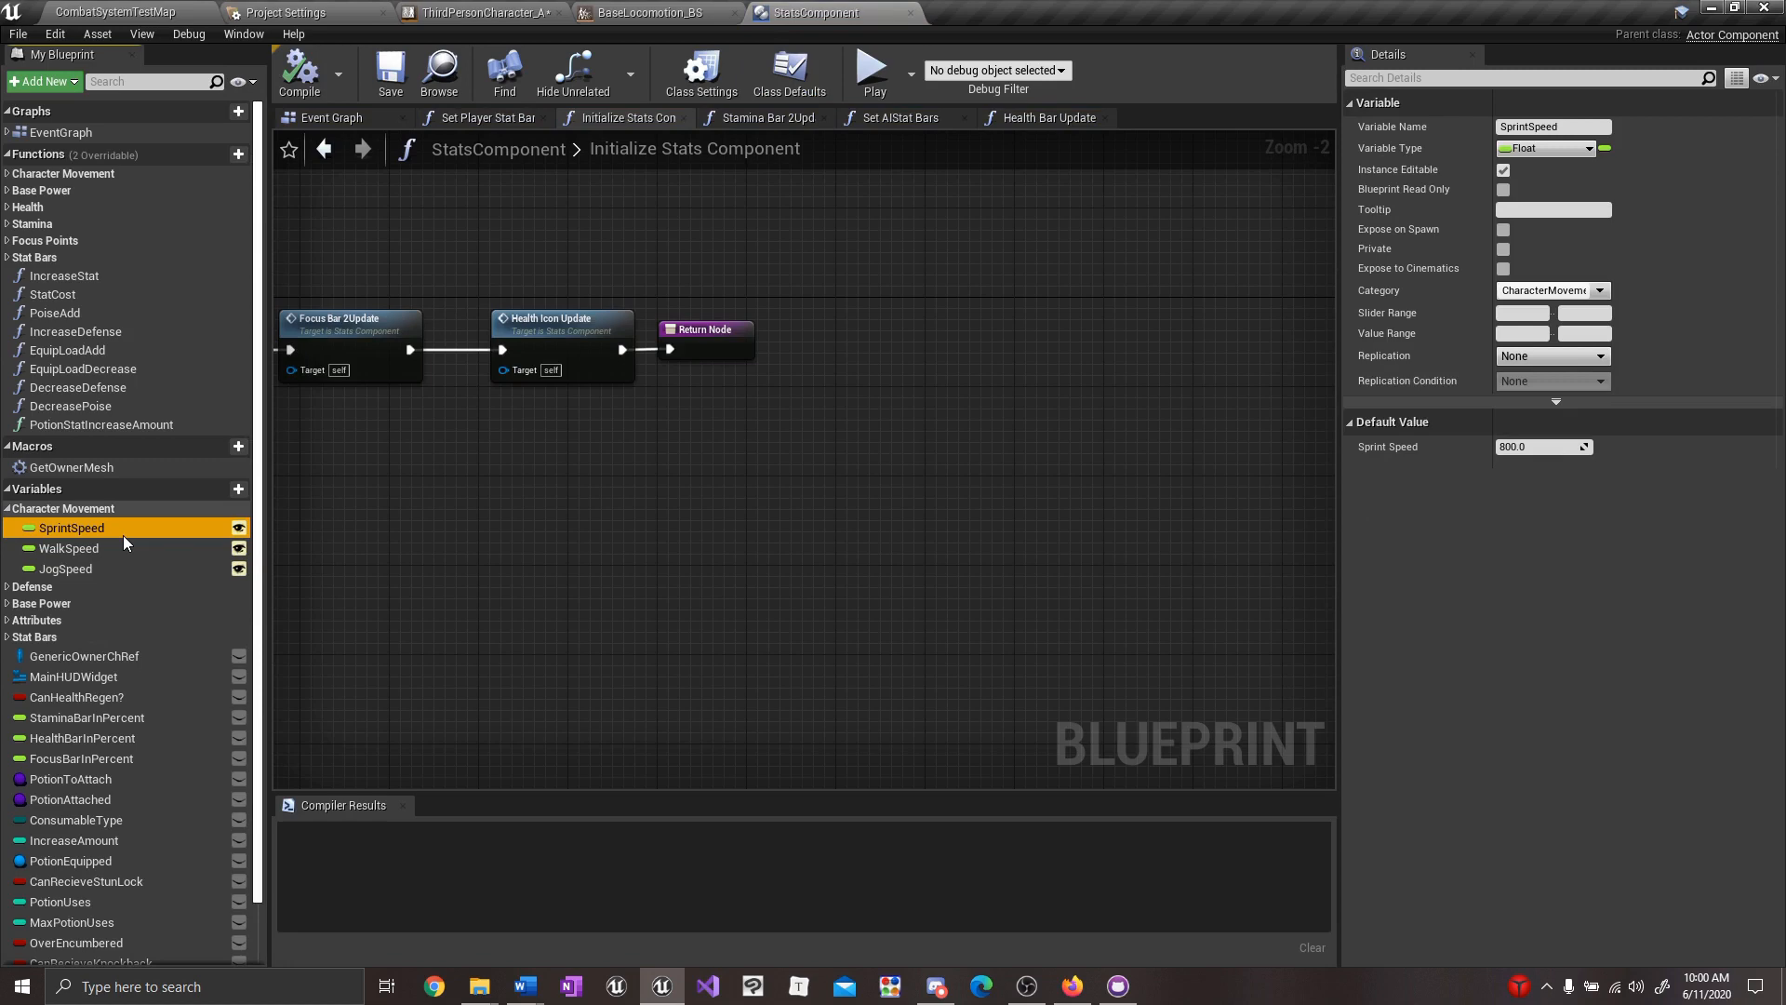
pyautogui.click(557, 567)
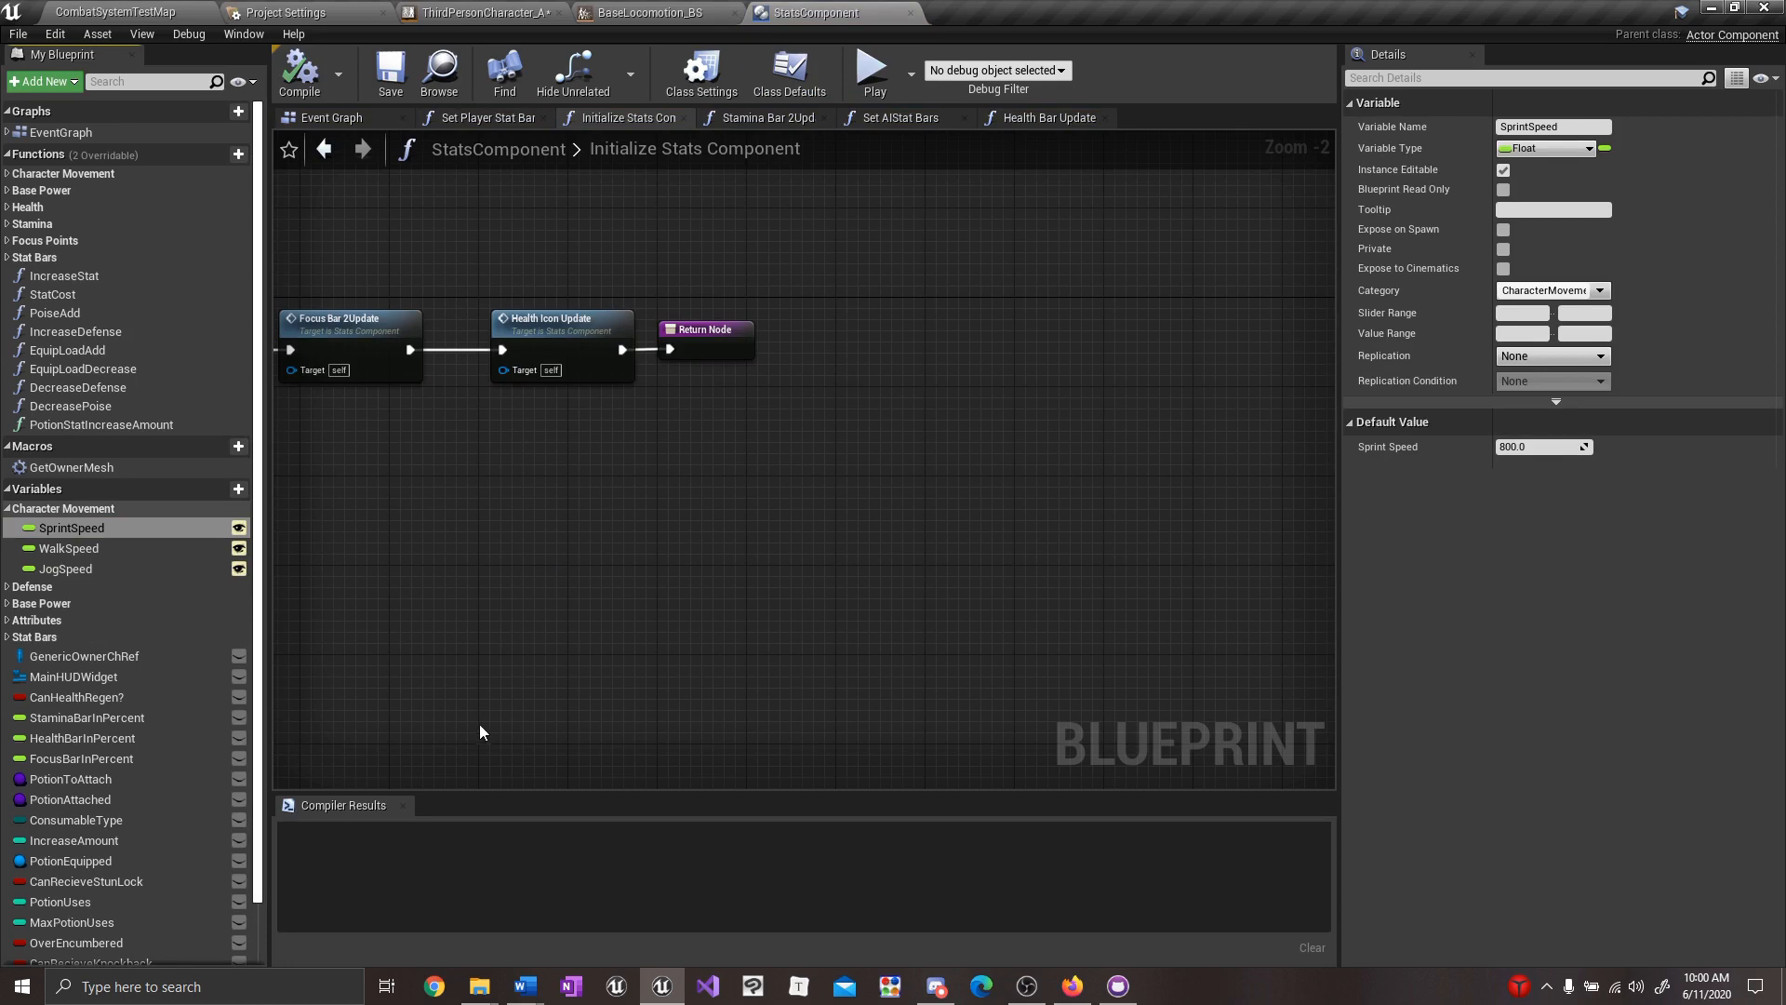
pyautogui.click(125, 527)
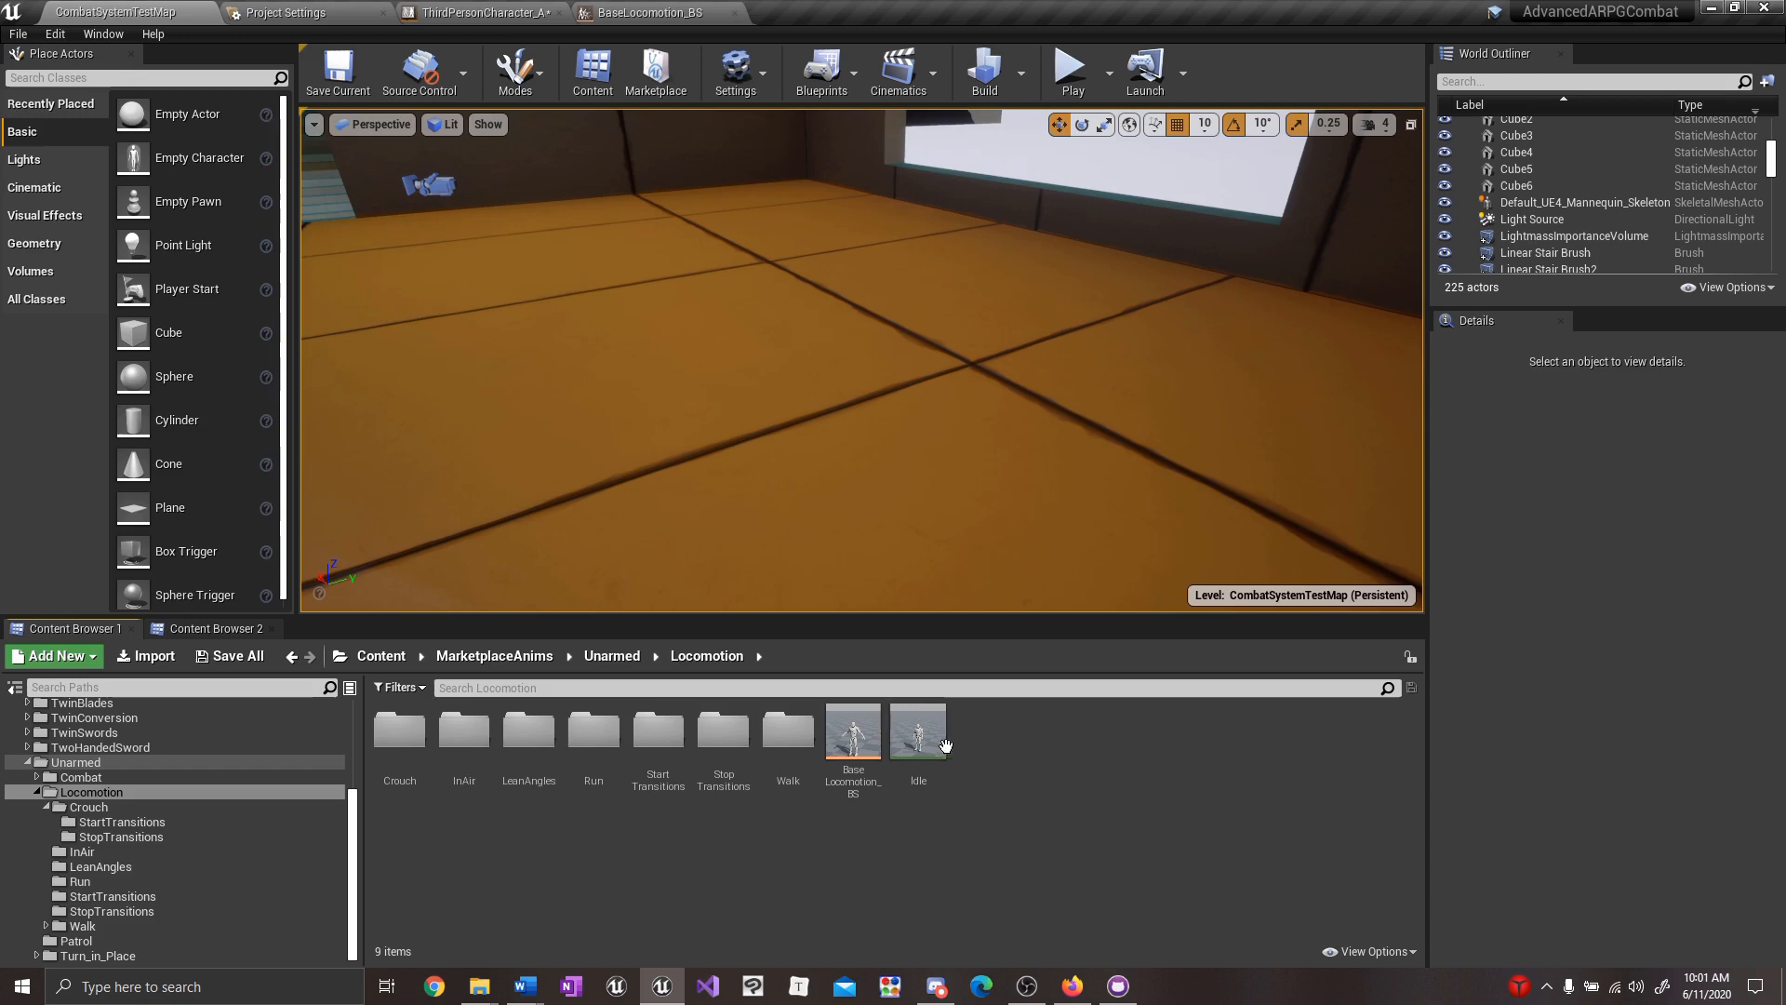
# Place Idle along speed 0 and, at speed 300, WalkFwdLoop at direction 0, StrafeRightLoop at 90, StrafeLeftLoop at -90 and WalkBwdLoop at ±180.
pyautogui.moveTo(918, 735); pyautogui.dragTo(837, 905)
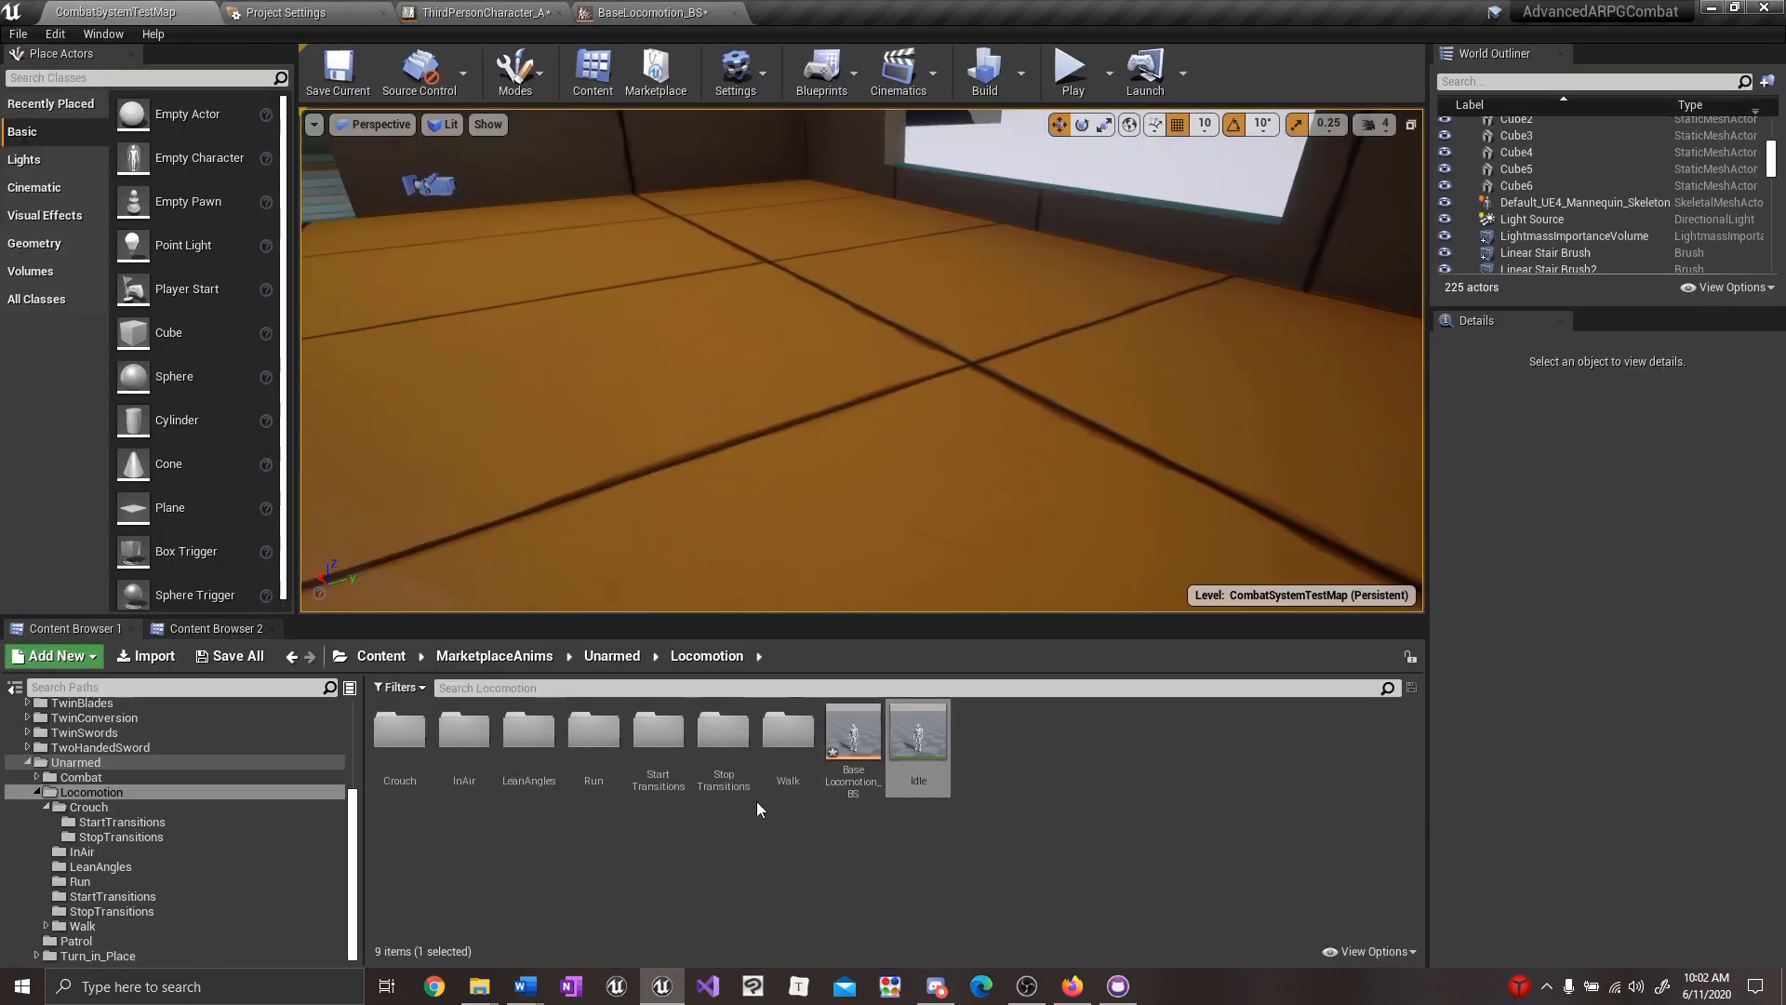
pyautogui.doubleClick(788, 739)
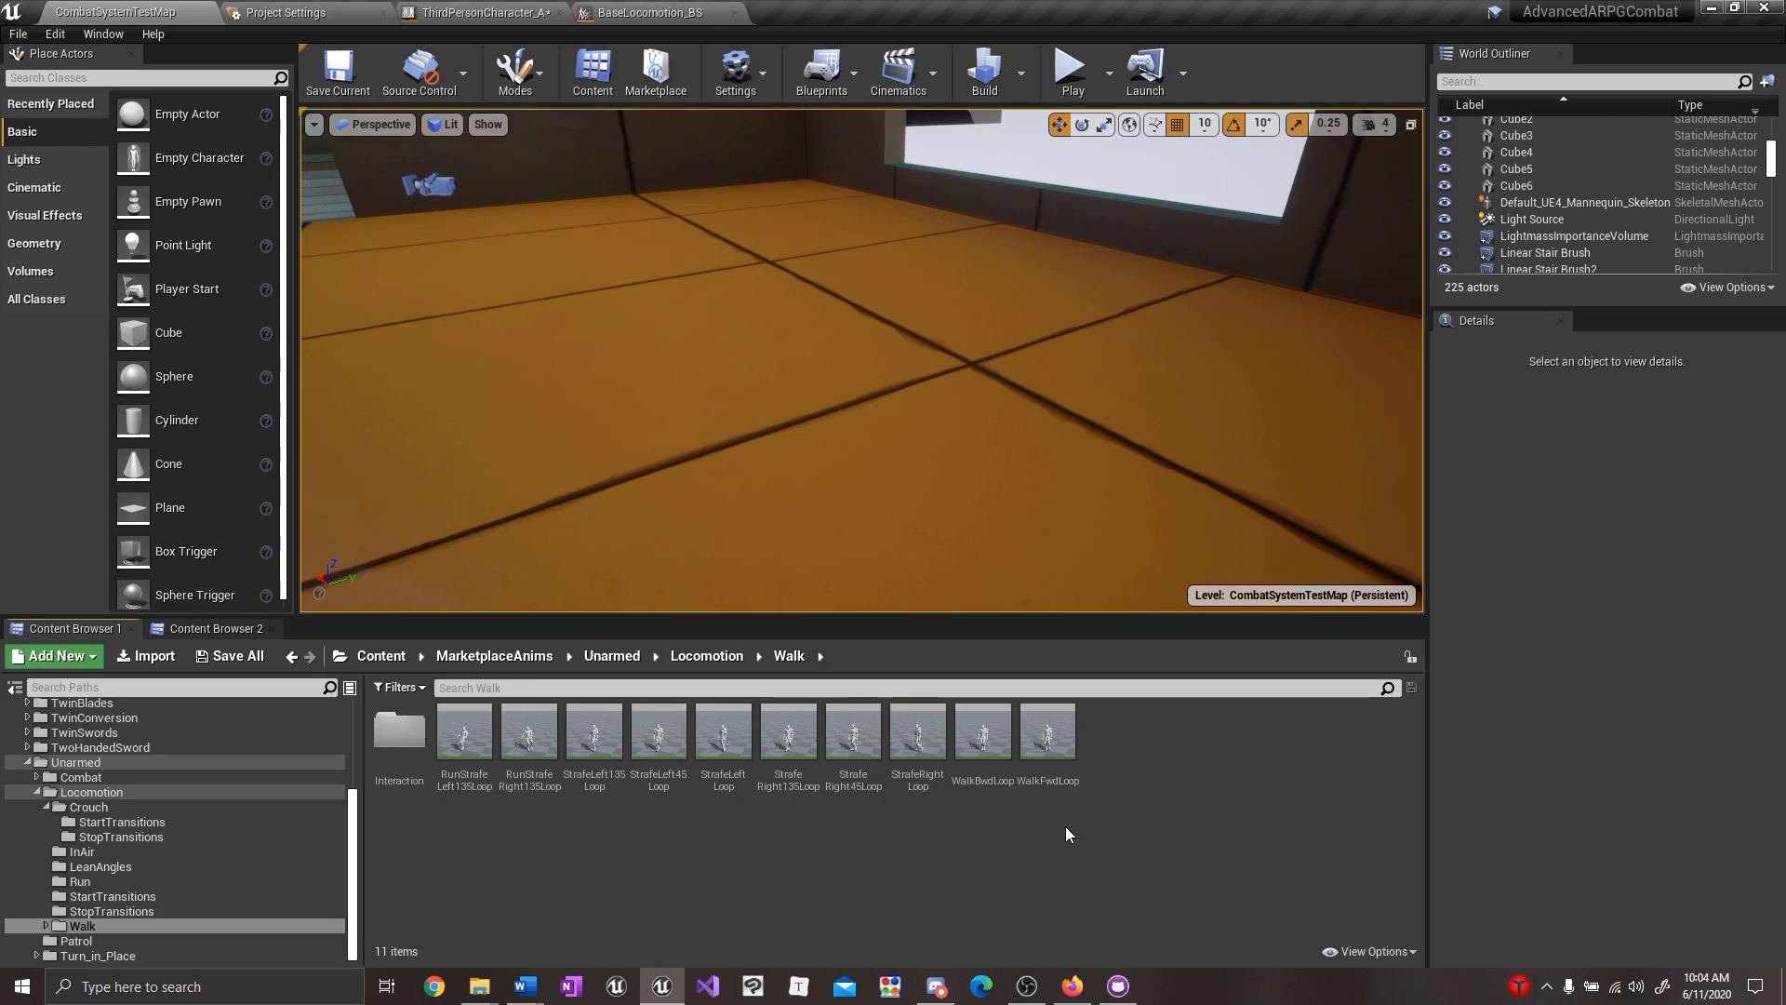
pyautogui.moveTo(1048, 740); pyautogui.dragTo(875, 792)
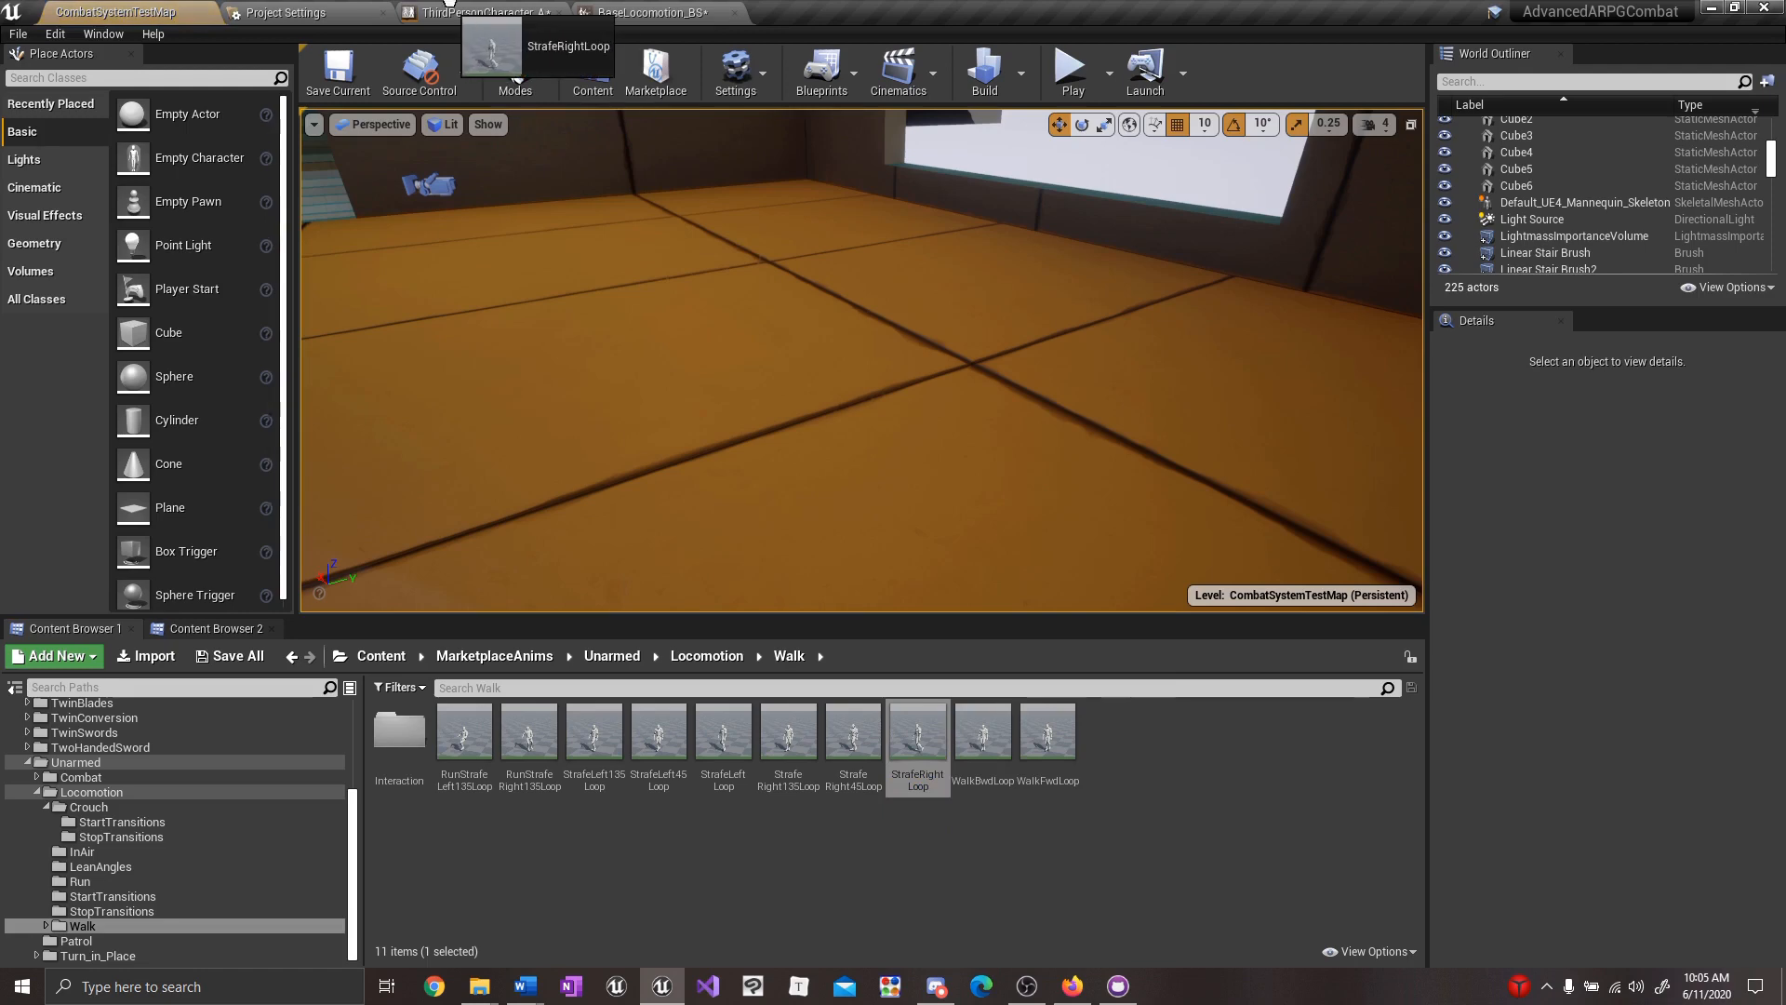
pyautogui.moveTo(447, 4); pyautogui.dragTo(1109, 786)
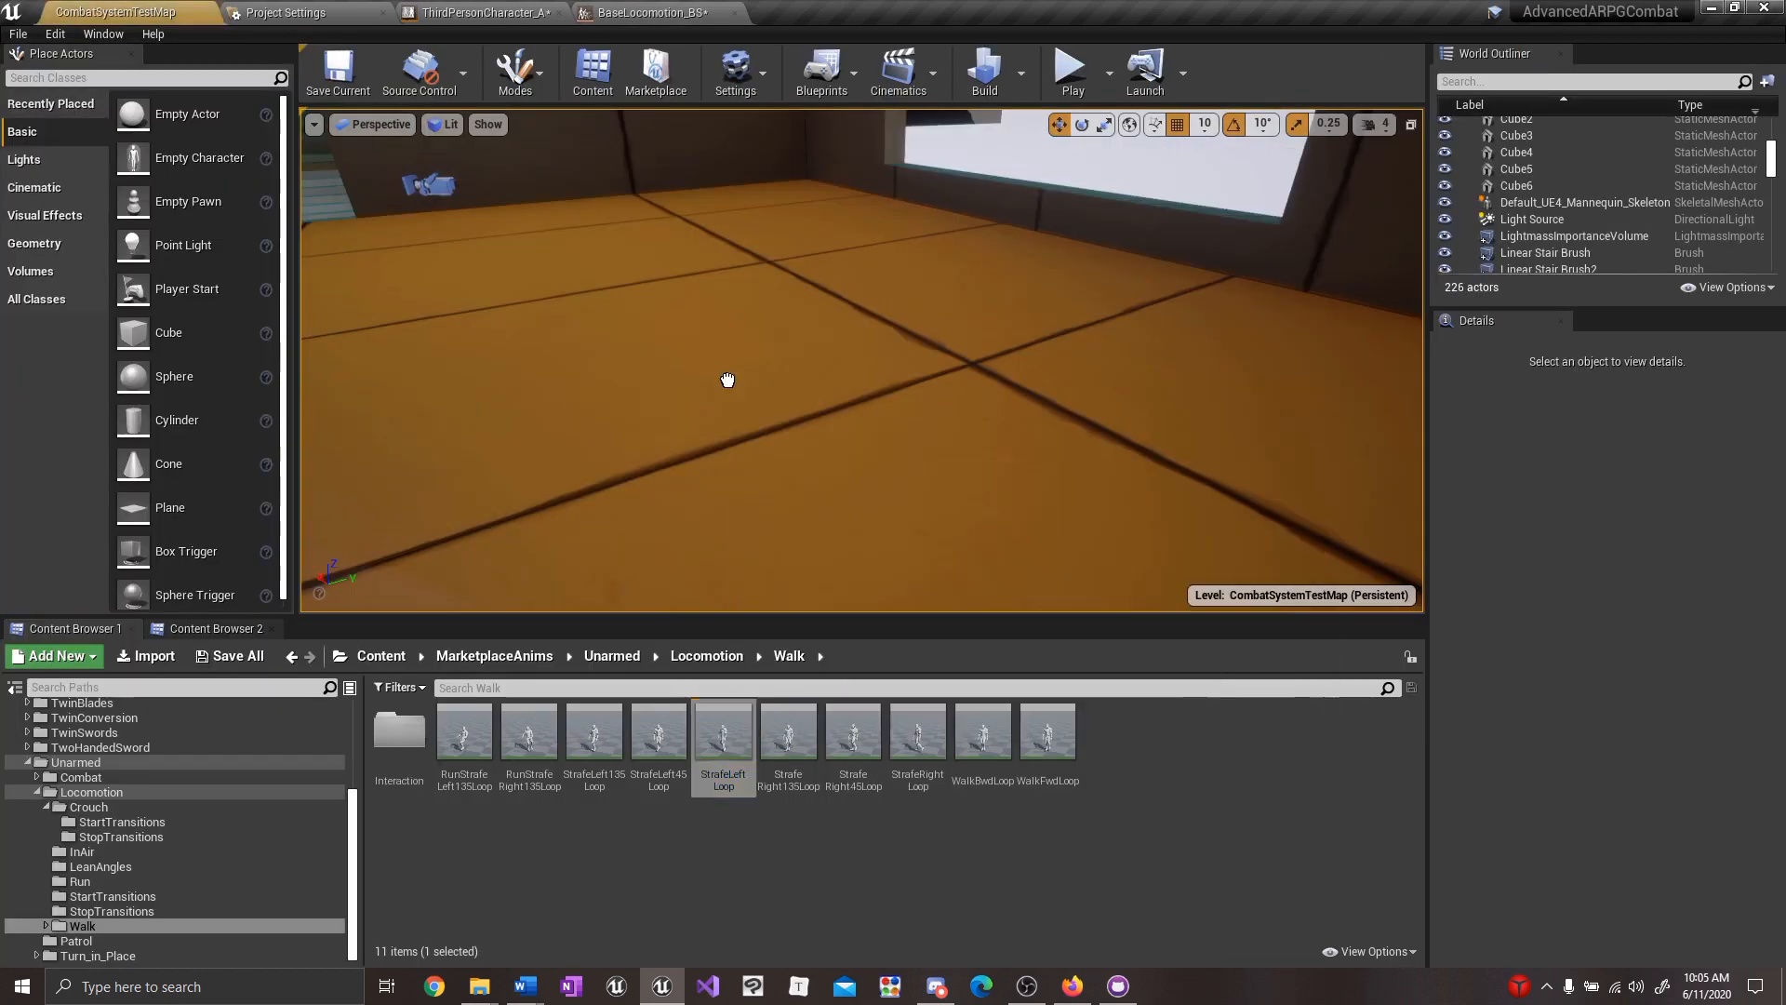
pyautogui.moveTo(727, 379); pyautogui.dragTo(639, 792)
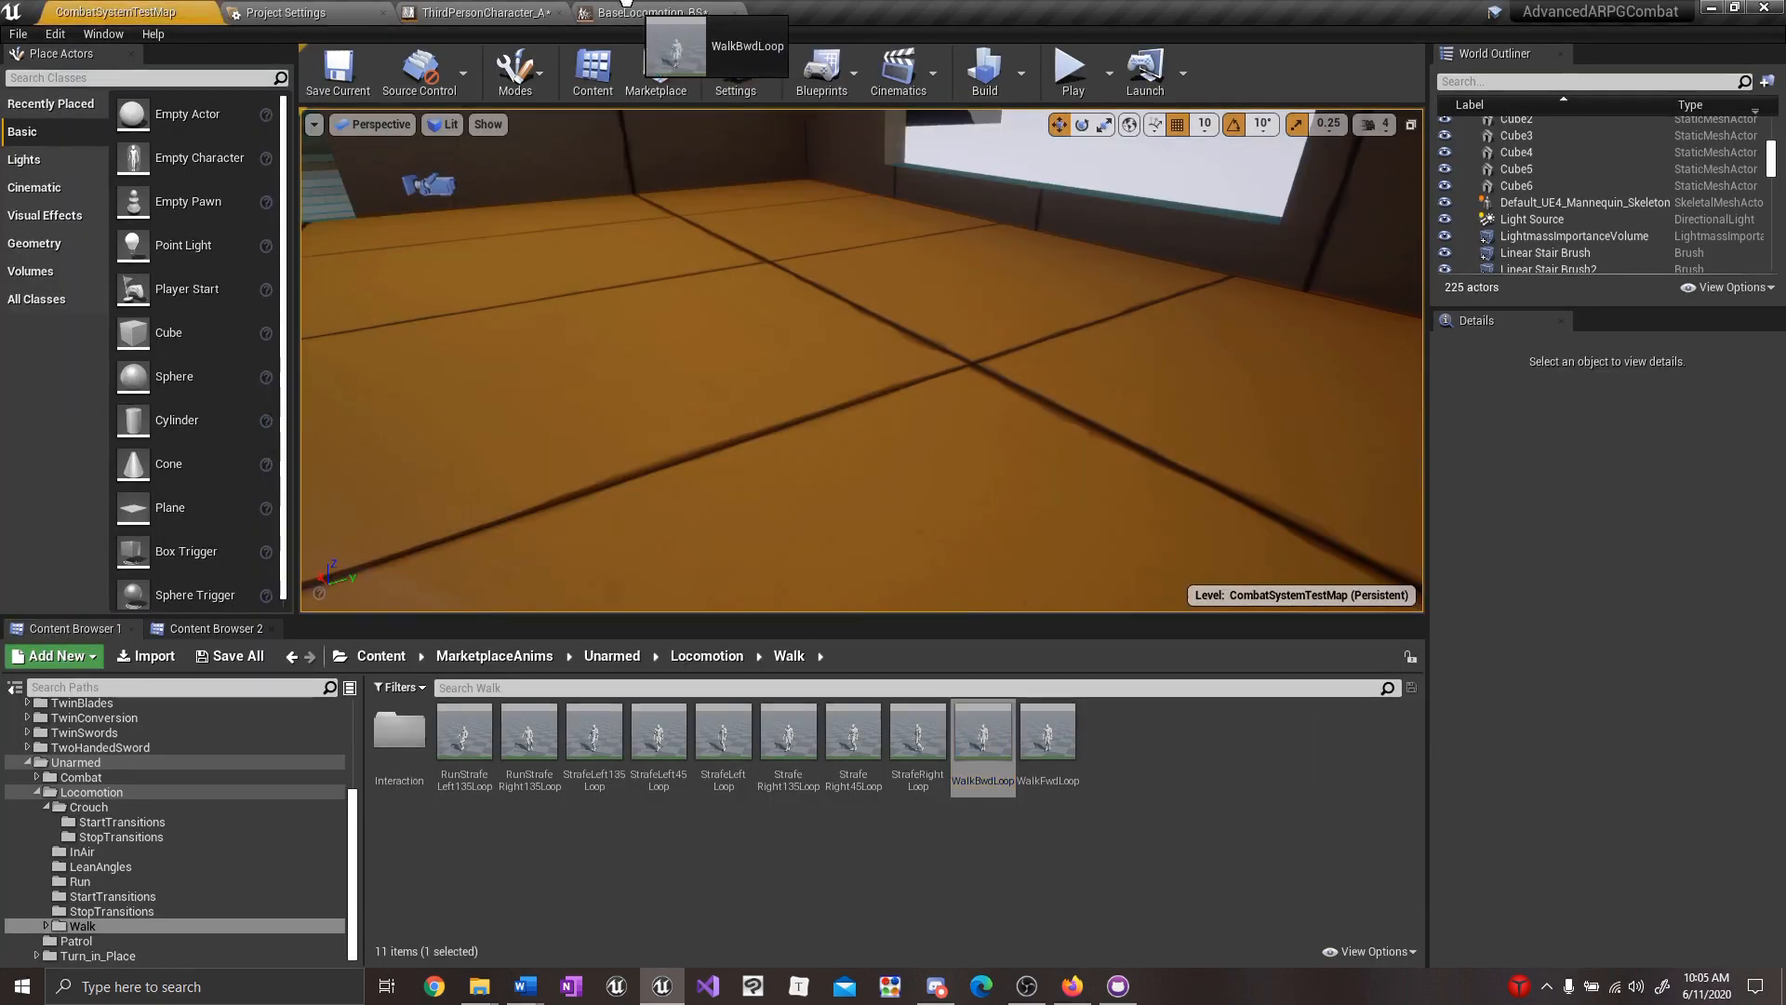
pyautogui.moveTo(633, 7); pyautogui.dragTo(414, 815)
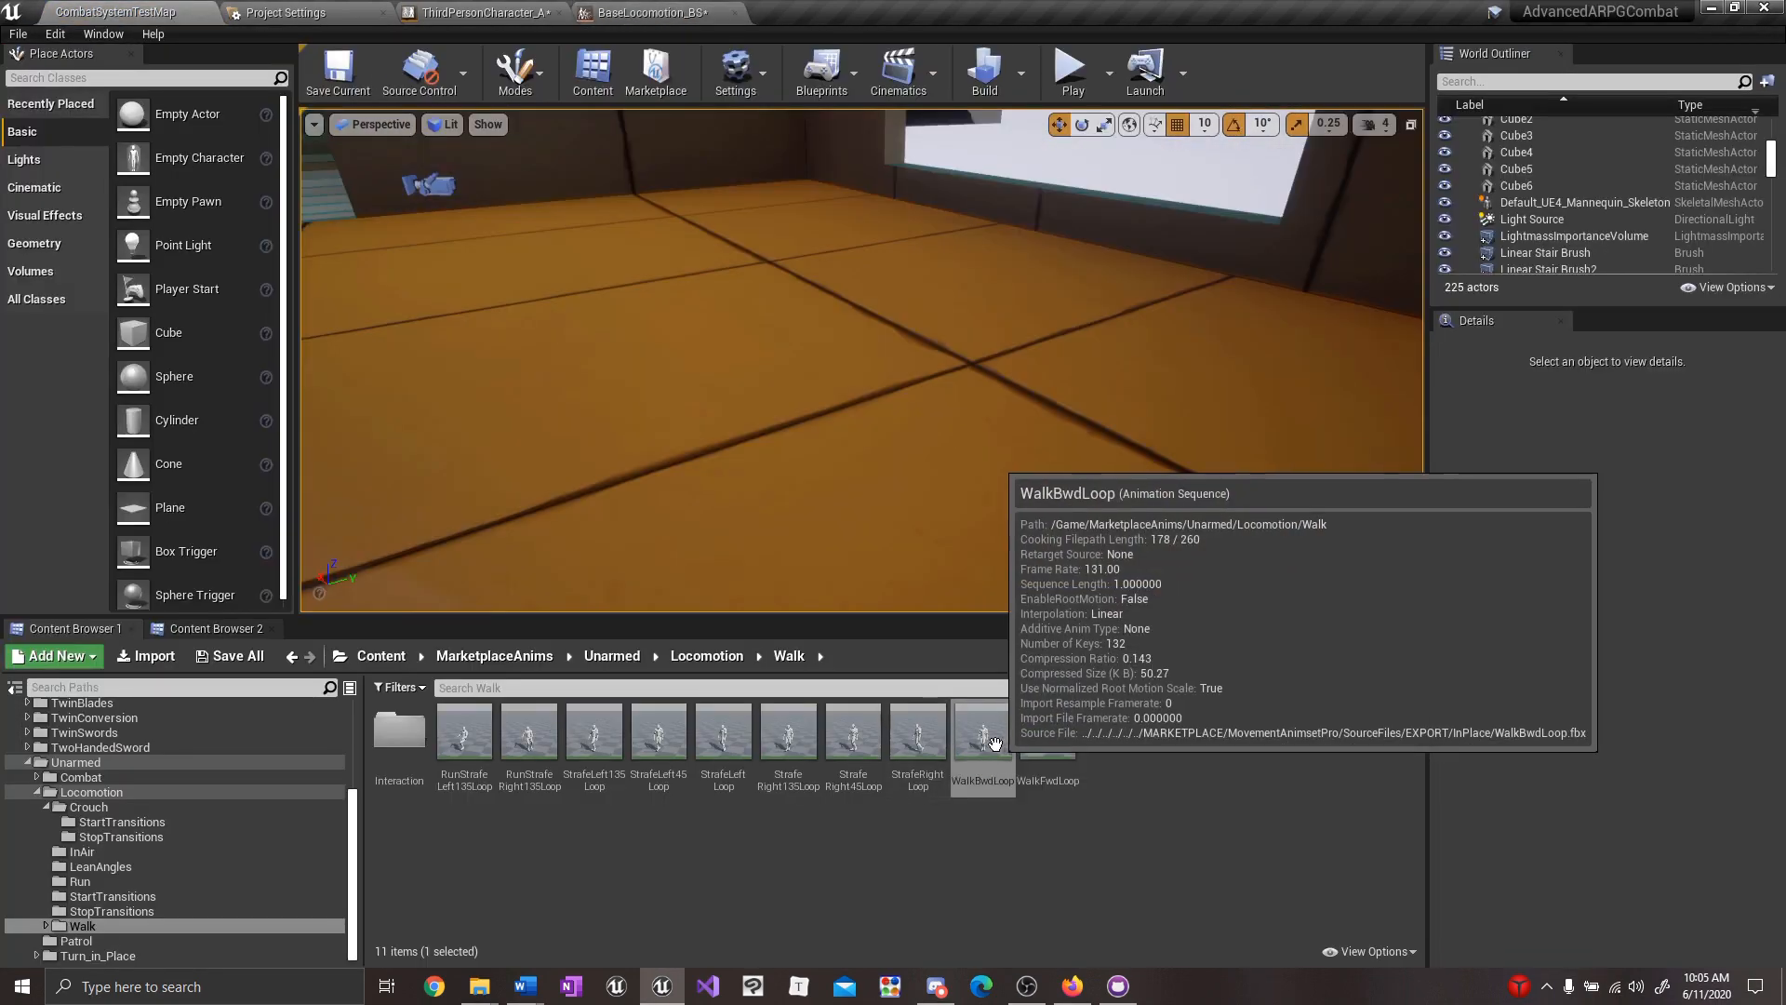
pyautogui.moveTo(995, 743); pyautogui.dragTo(1367, 807)
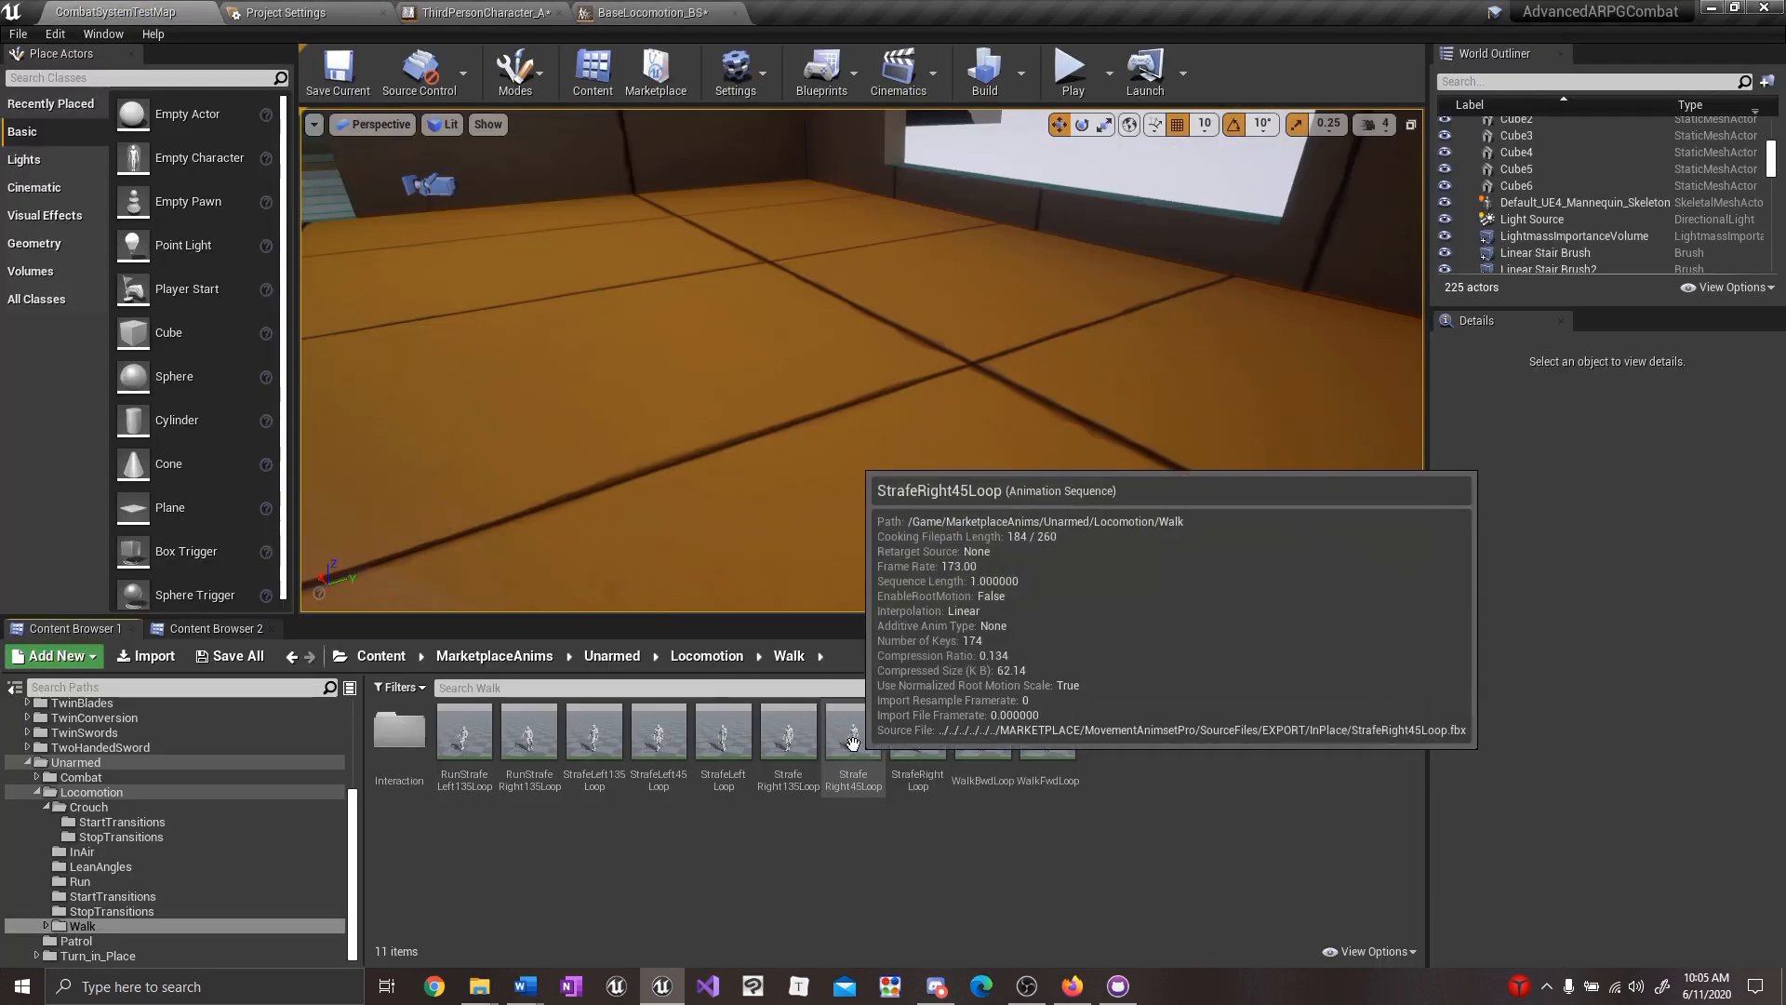
# Place StrafeRight45Loop, StrafeLeft45Loop and the 135-degree walk strafes in BaseLocomotion_BS at speed 300 for directions ±45 and ±135.
pyautogui.moveTo(852, 742); pyautogui.dragTo(1107, 792)
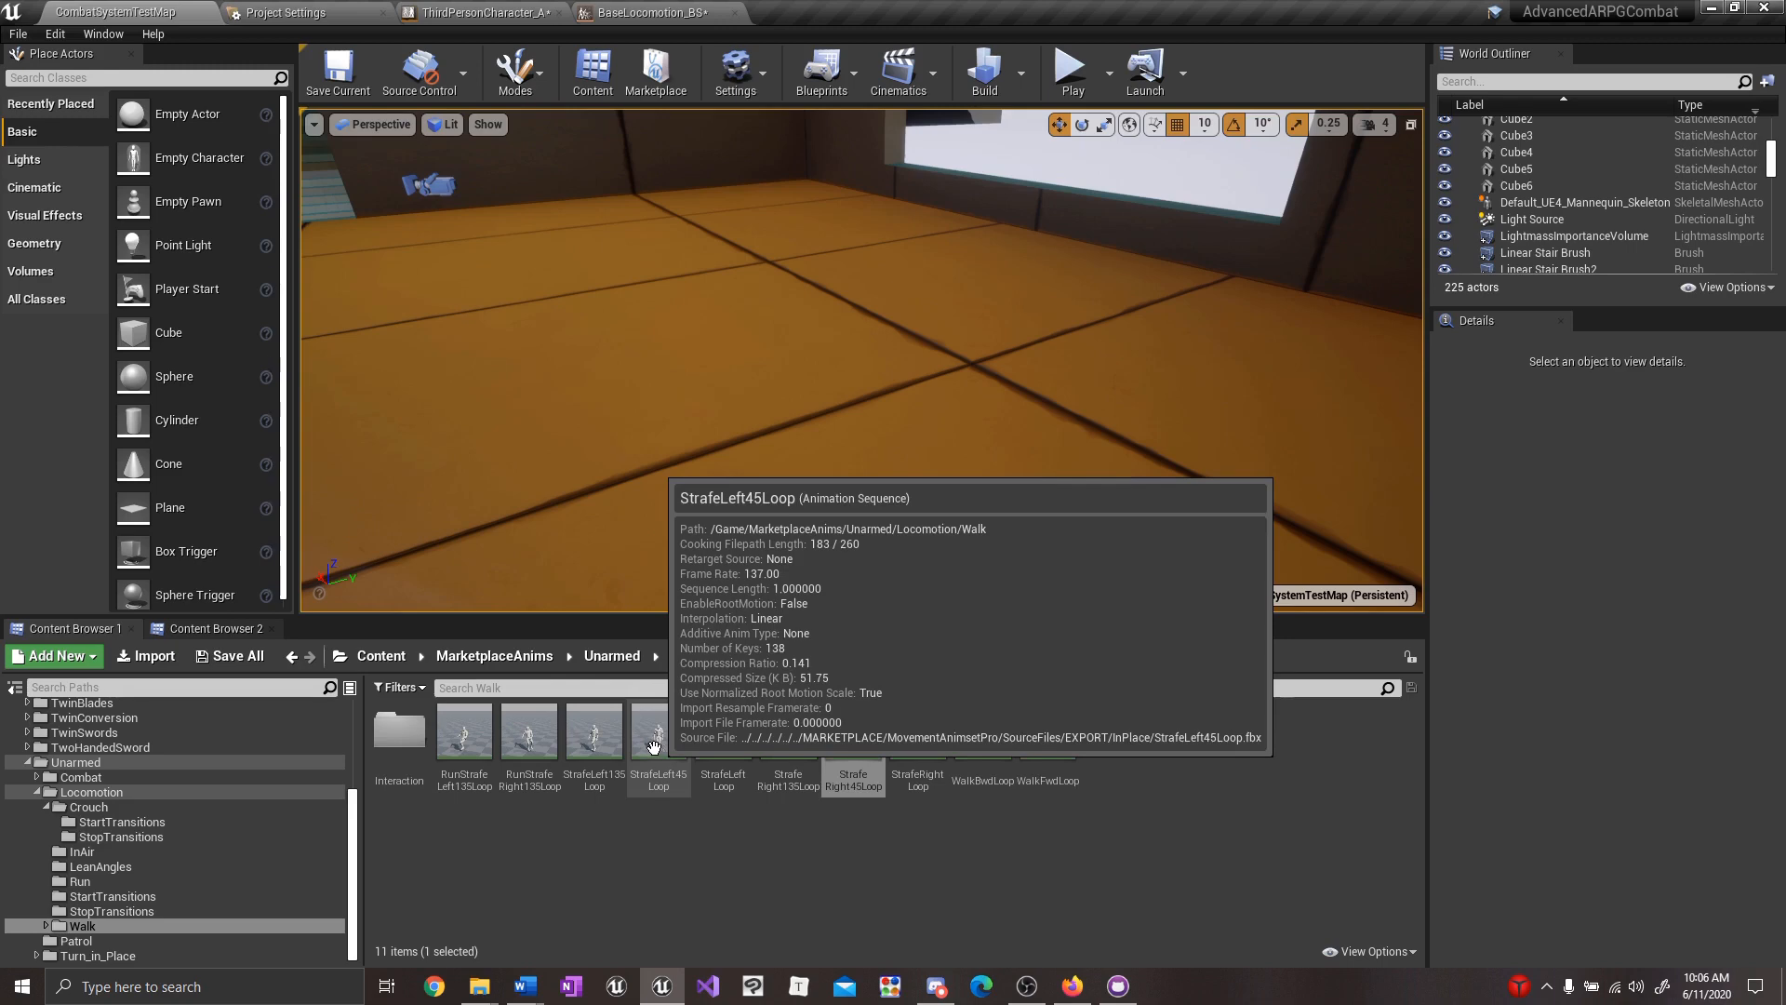
pyautogui.moveTo(654, 747); pyautogui.dragTo(752, 796)
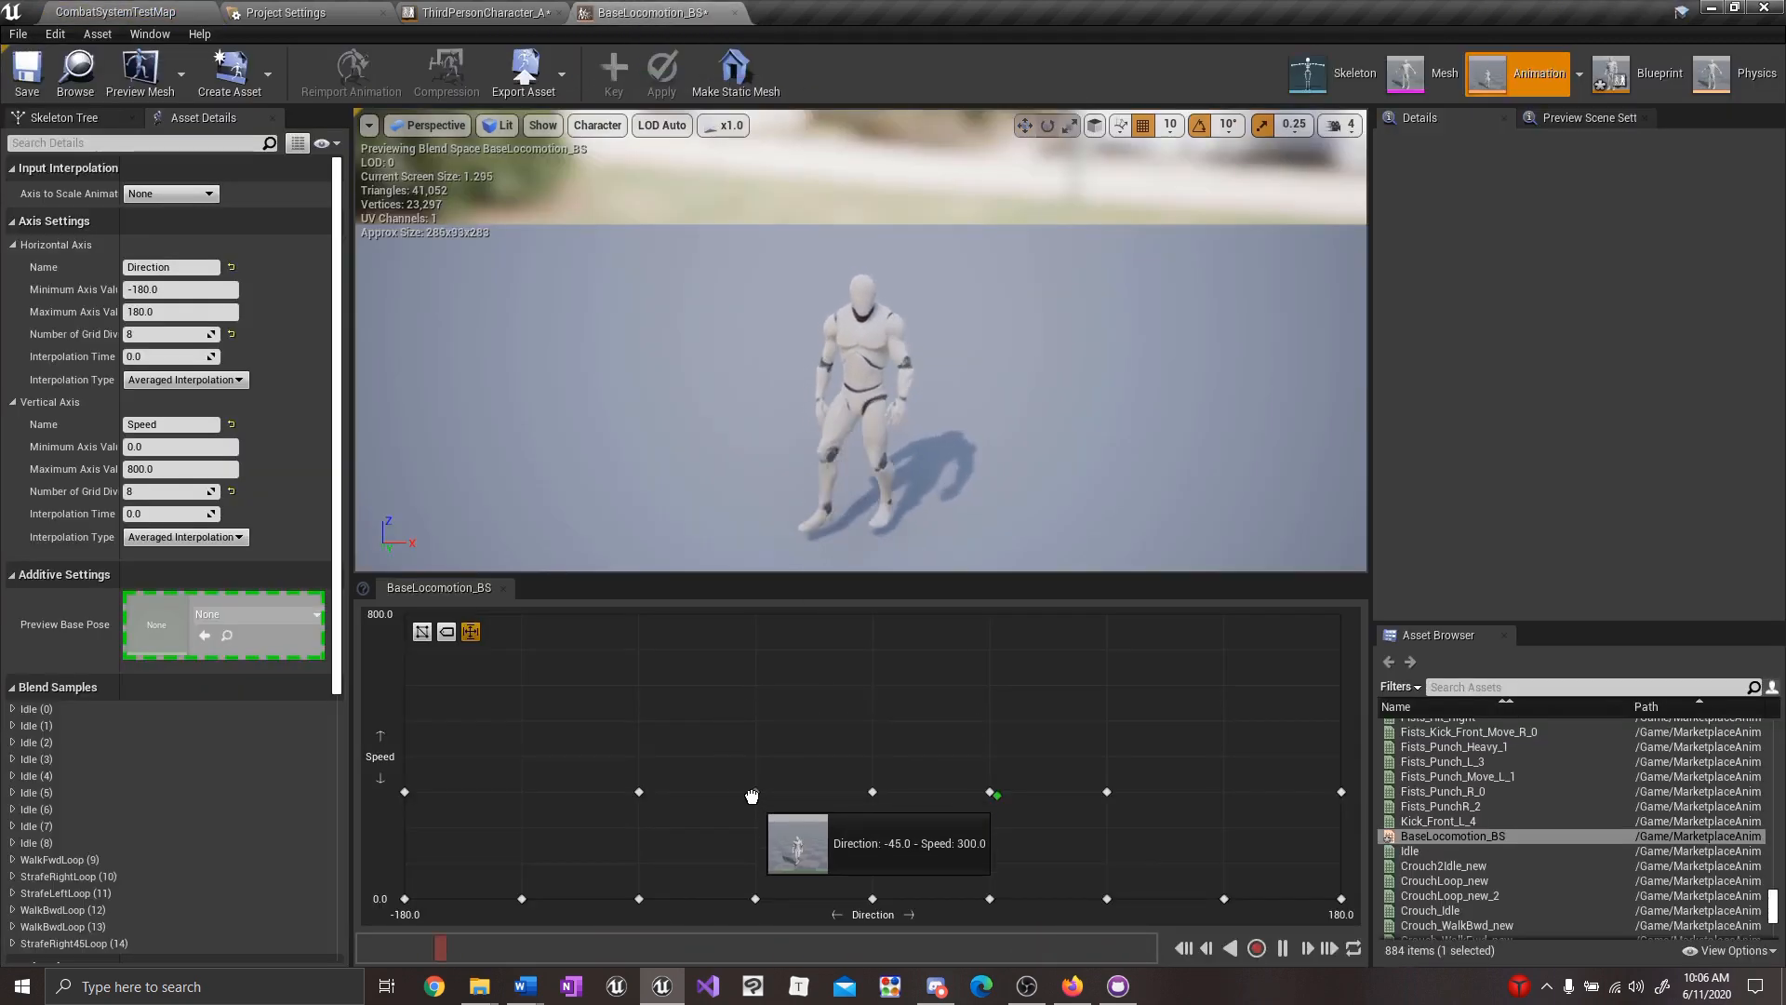
pyautogui.moveTo(752, 796); pyautogui.dragTo(1279, 879)
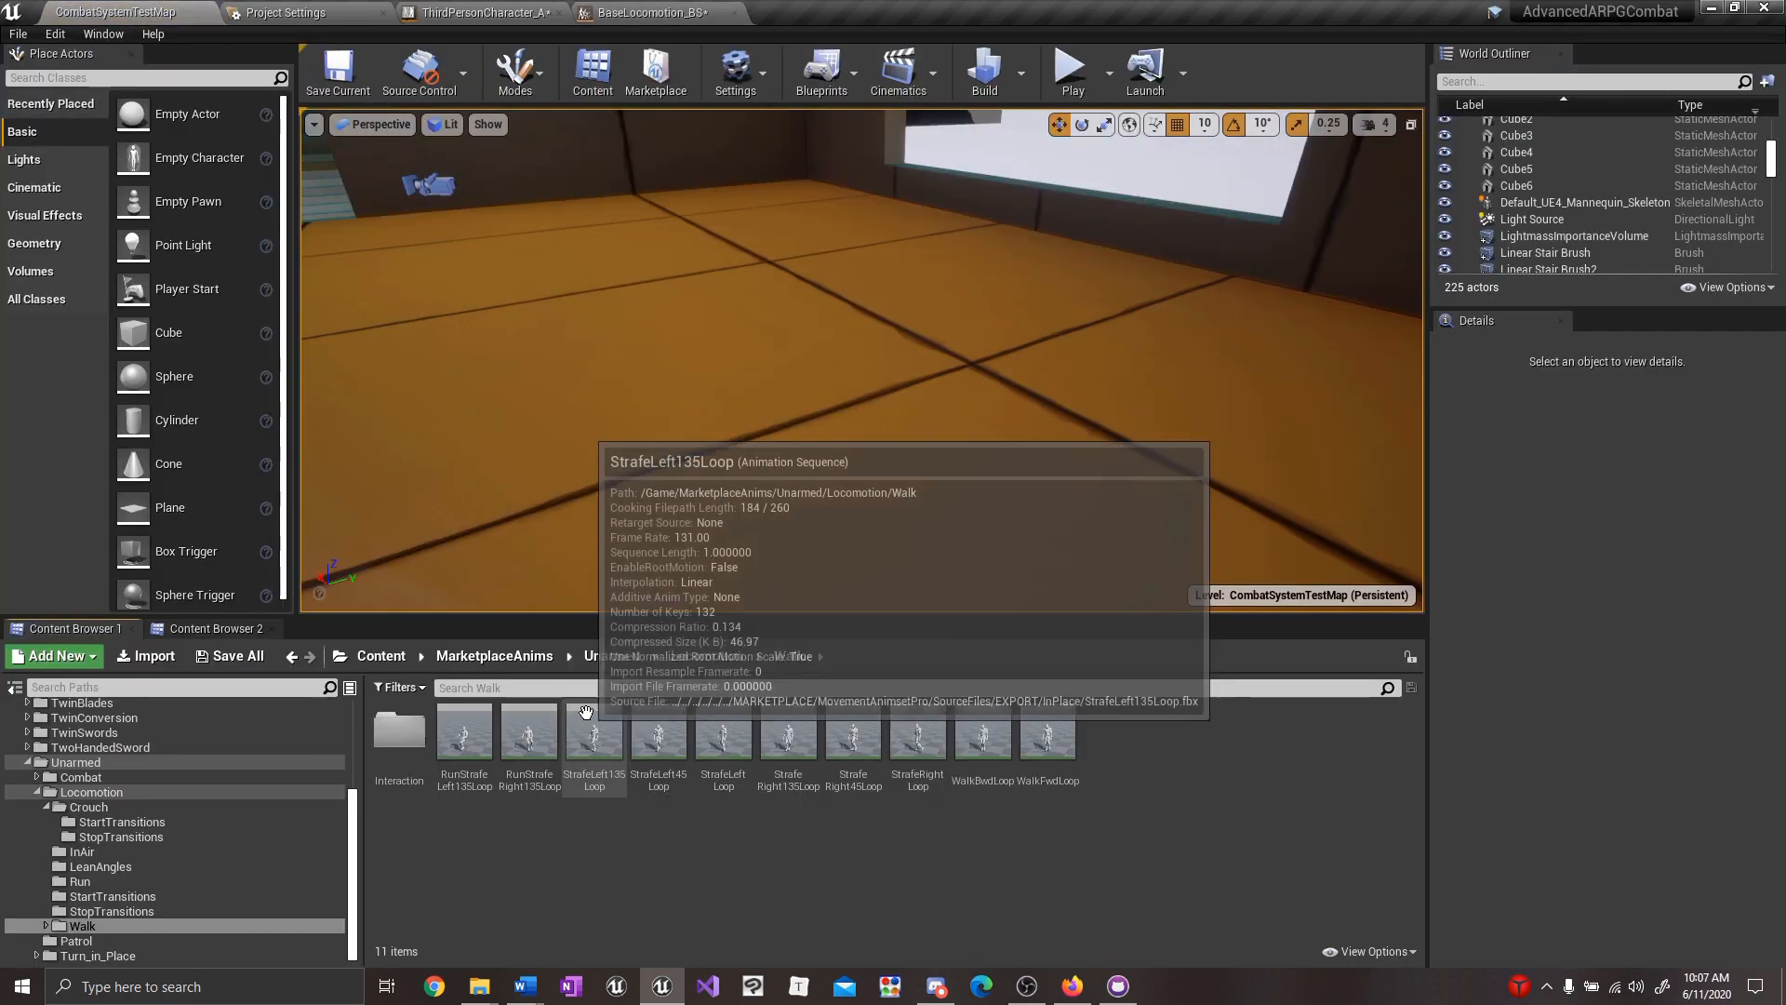
pyautogui.moveTo(586, 712)
pyautogui.mouseDown()
pyautogui.moveTo(693, 89)
pyautogui.moveTo(688, 17)
pyautogui.moveTo(688, 97)
pyautogui.moveTo(510, 788)
pyautogui.mouseUp()
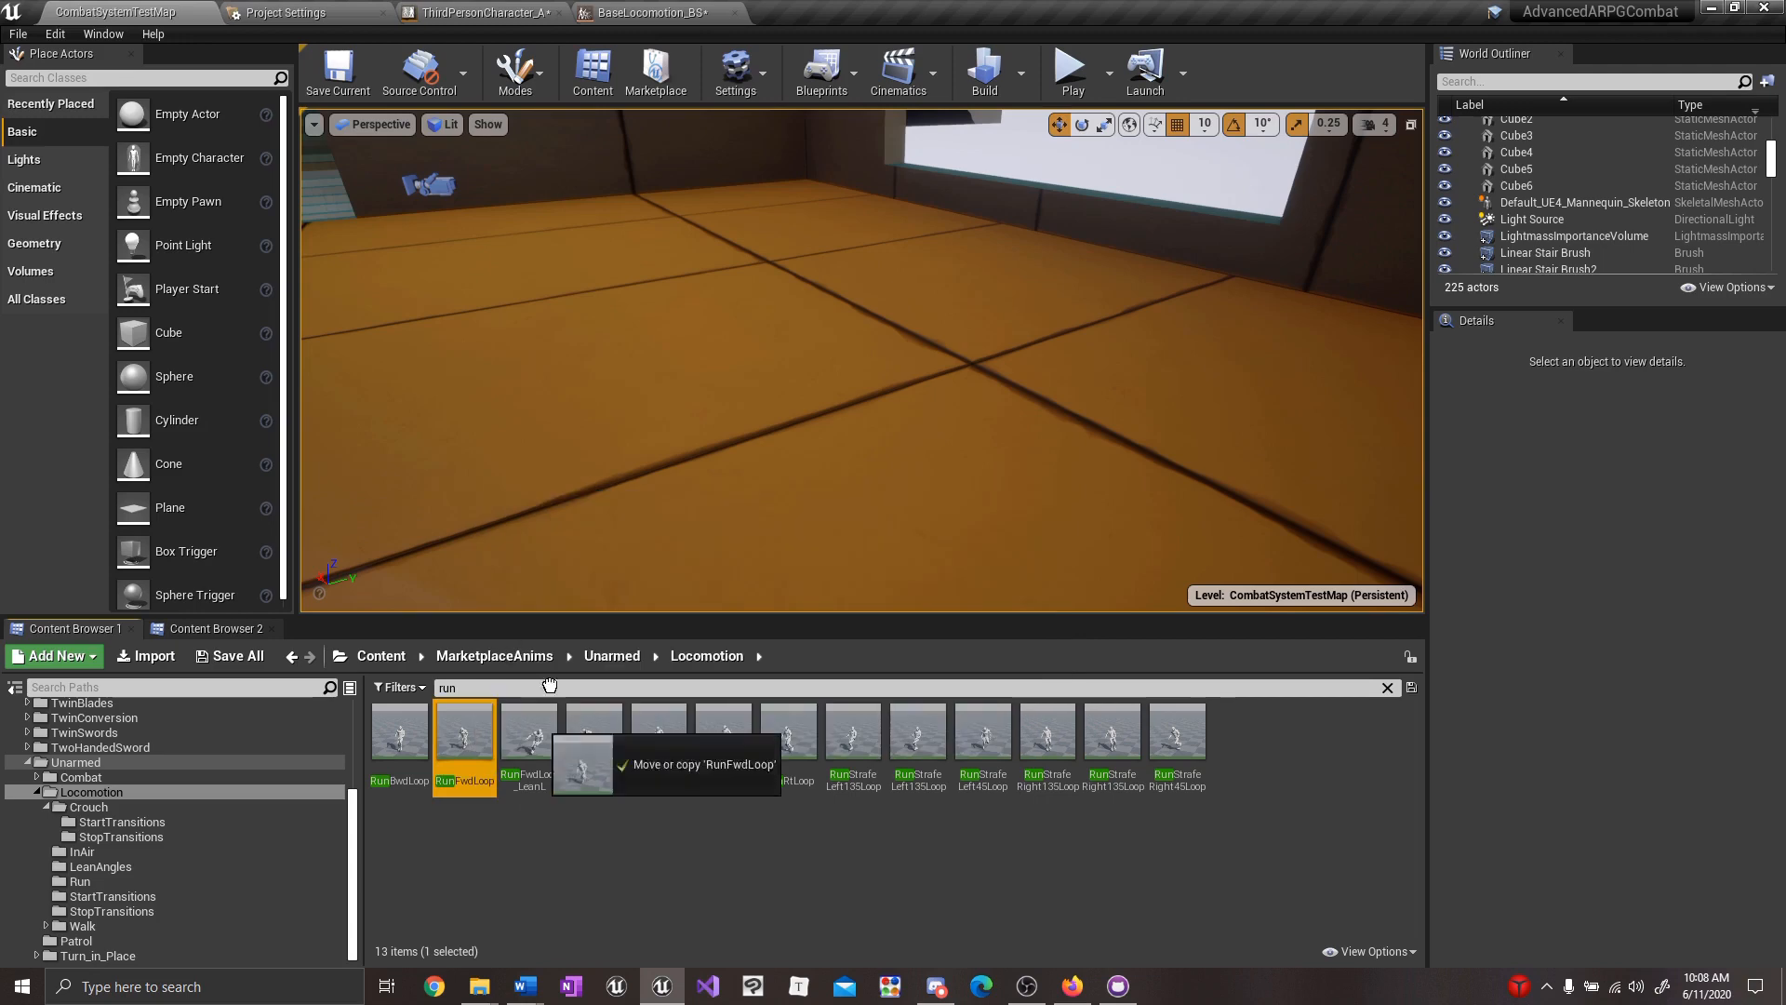
# Place RunFwdLoop at direction 0, RunRtLoop at 90, RunLtLoop at -90 and RunBwdLoop at ±180, all at speed 600 in BaseLocomotion_BS.
pyautogui.moveTo(549, 730); pyautogui.dragTo(872, 689)
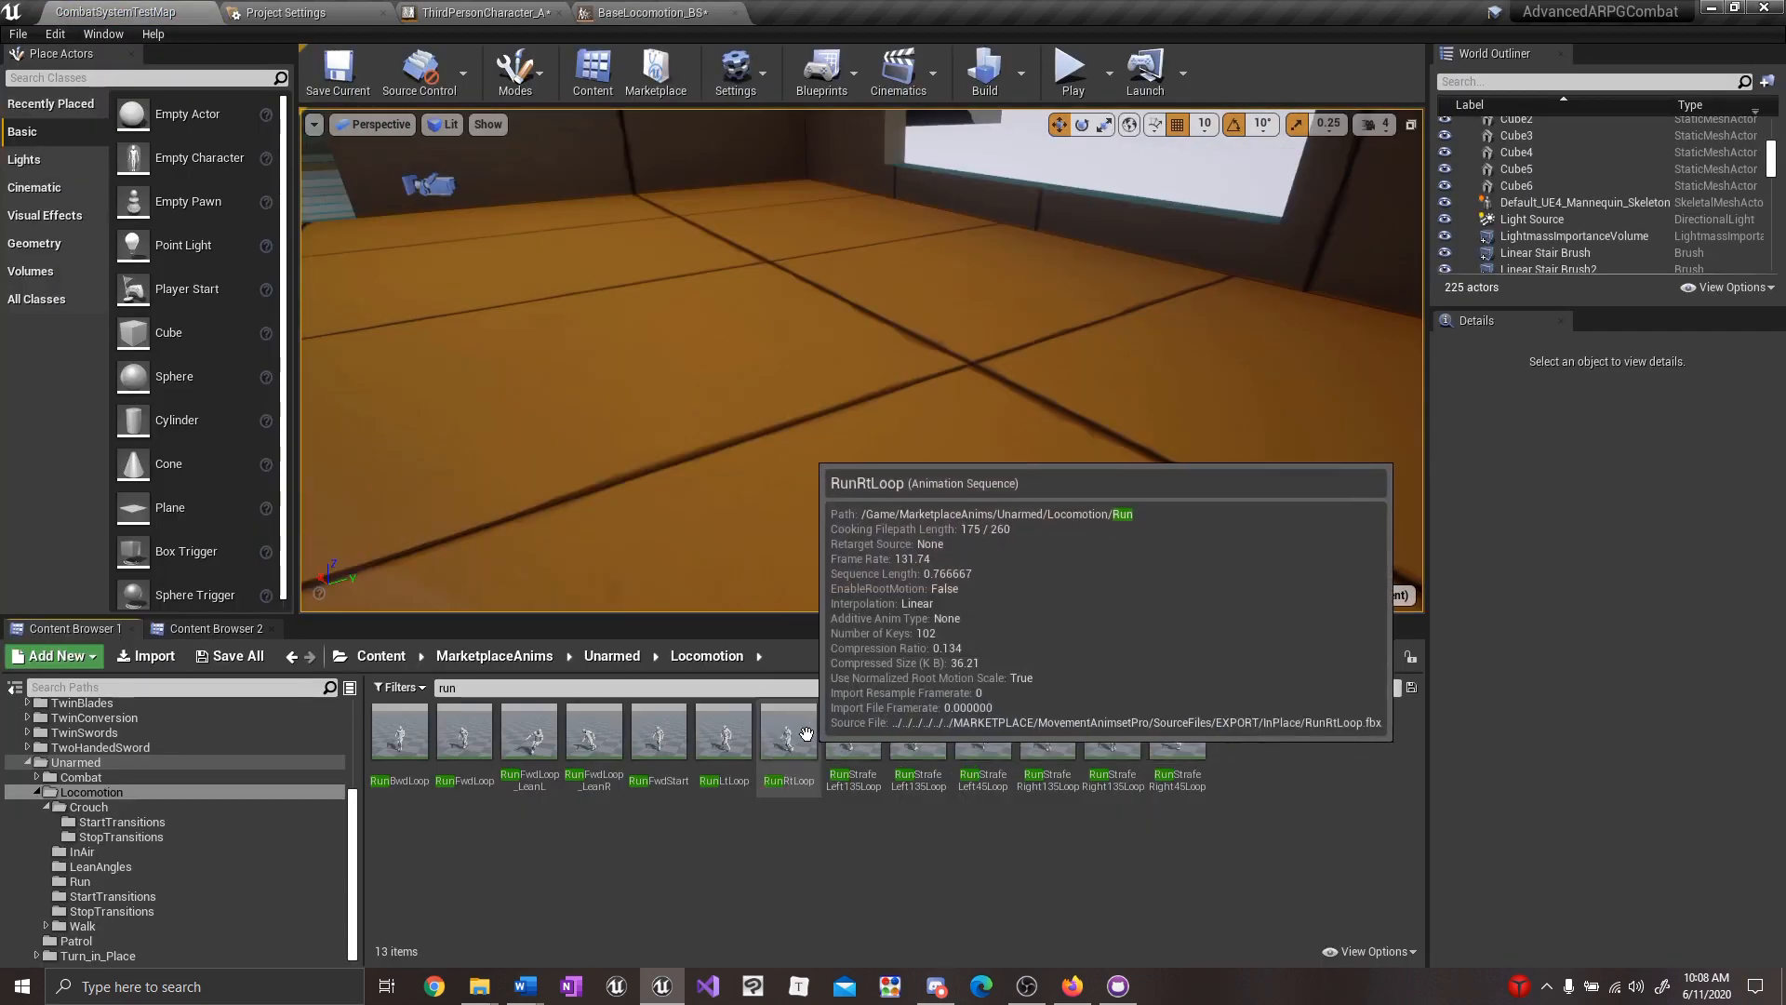
pyautogui.moveTo(786, 736); pyautogui.dragTo(1174, 699)
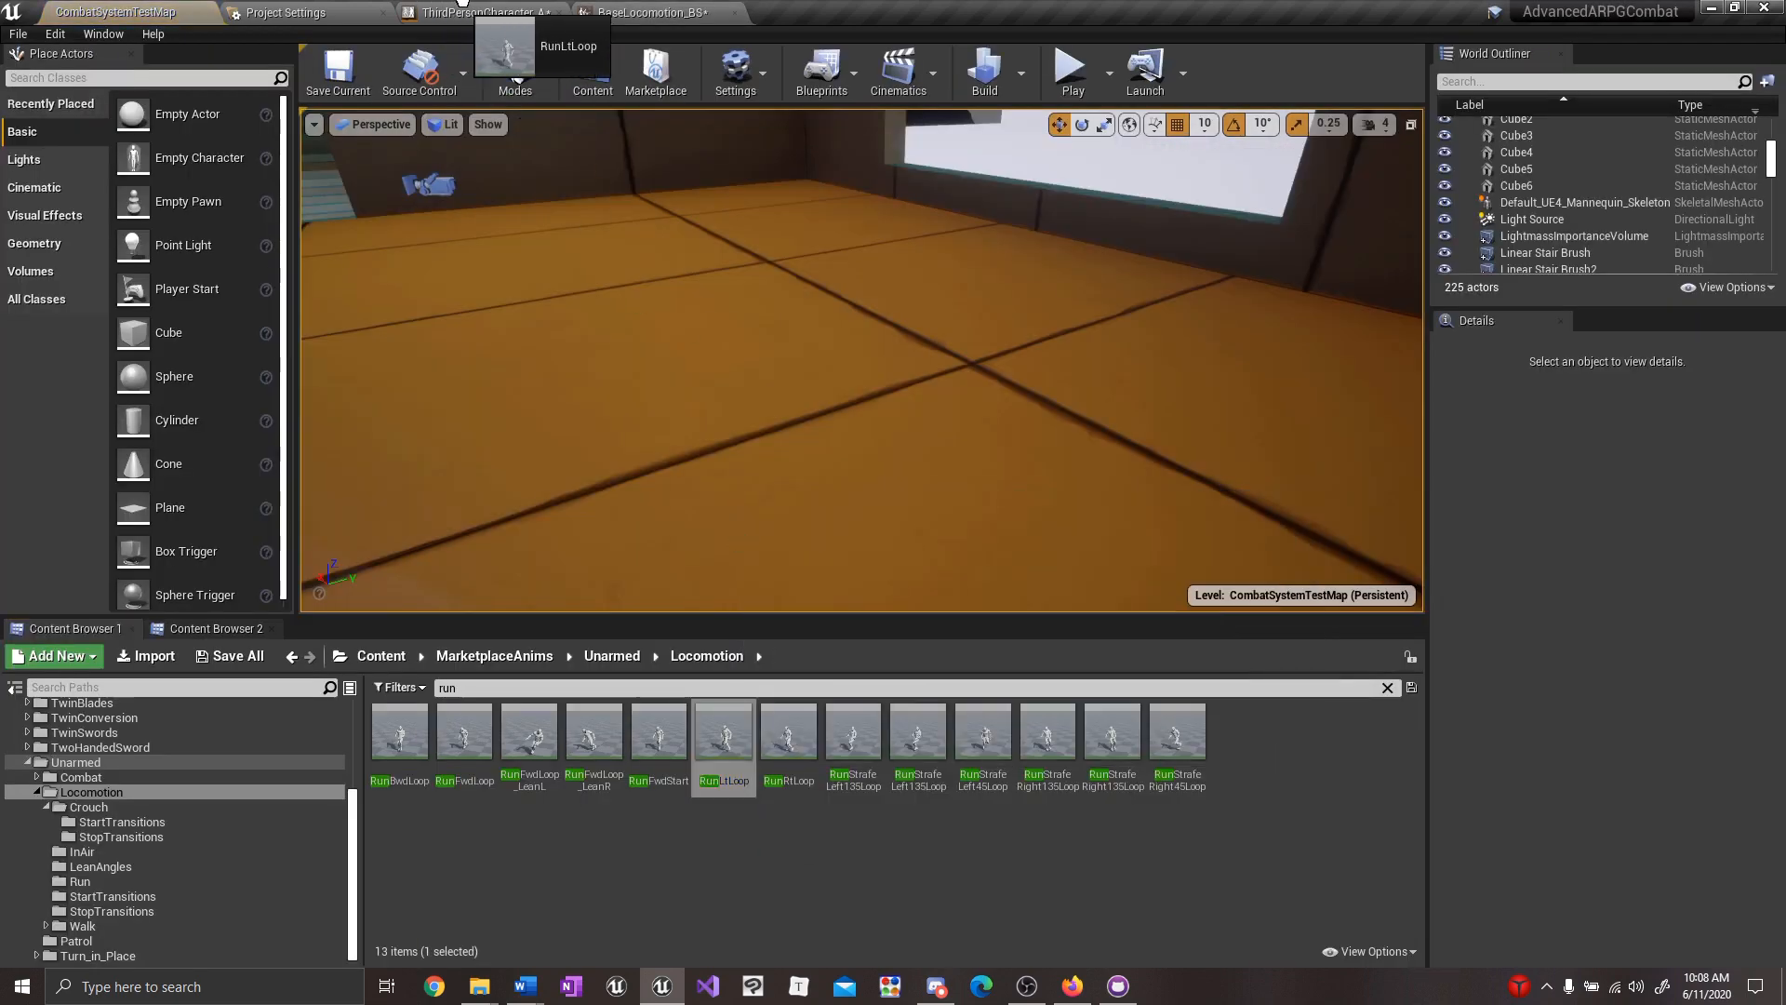
pyautogui.moveTo(465, 7); pyautogui.dragTo(638, 690)
pyautogui.moveTo(638, 690); pyautogui.dragTo(638, 686)
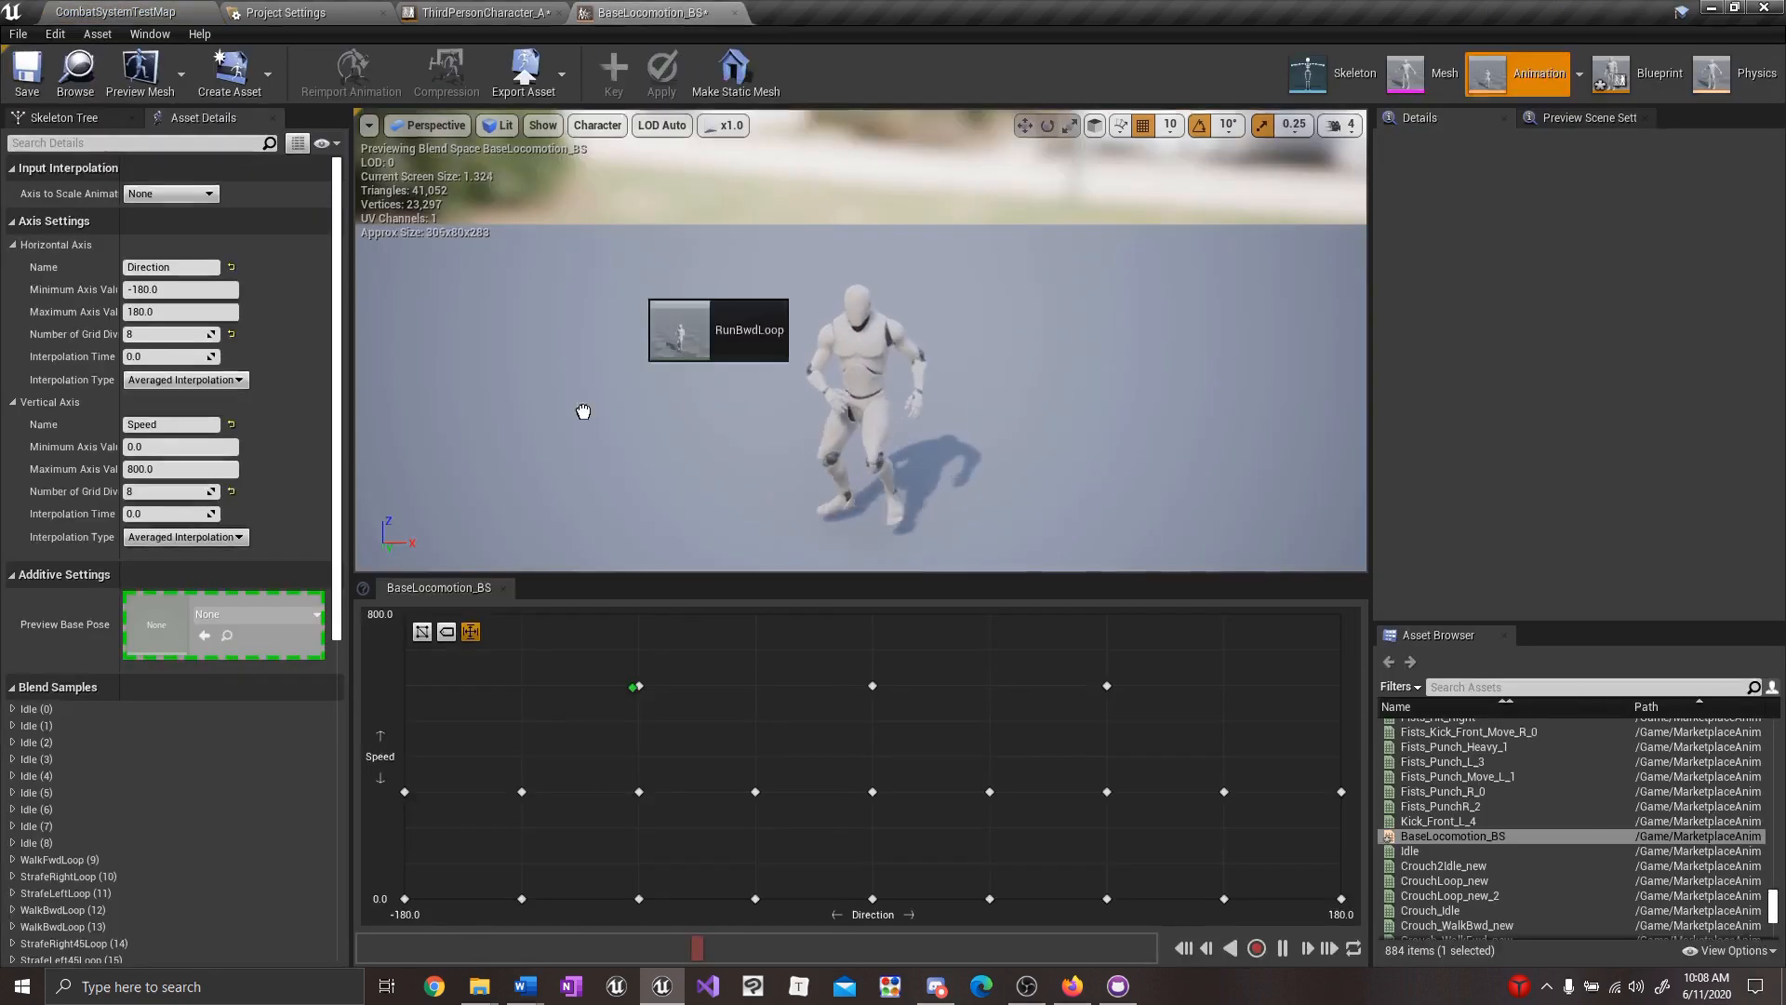
pyautogui.moveTo(583, 411); pyautogui.dragTo(404, 685)
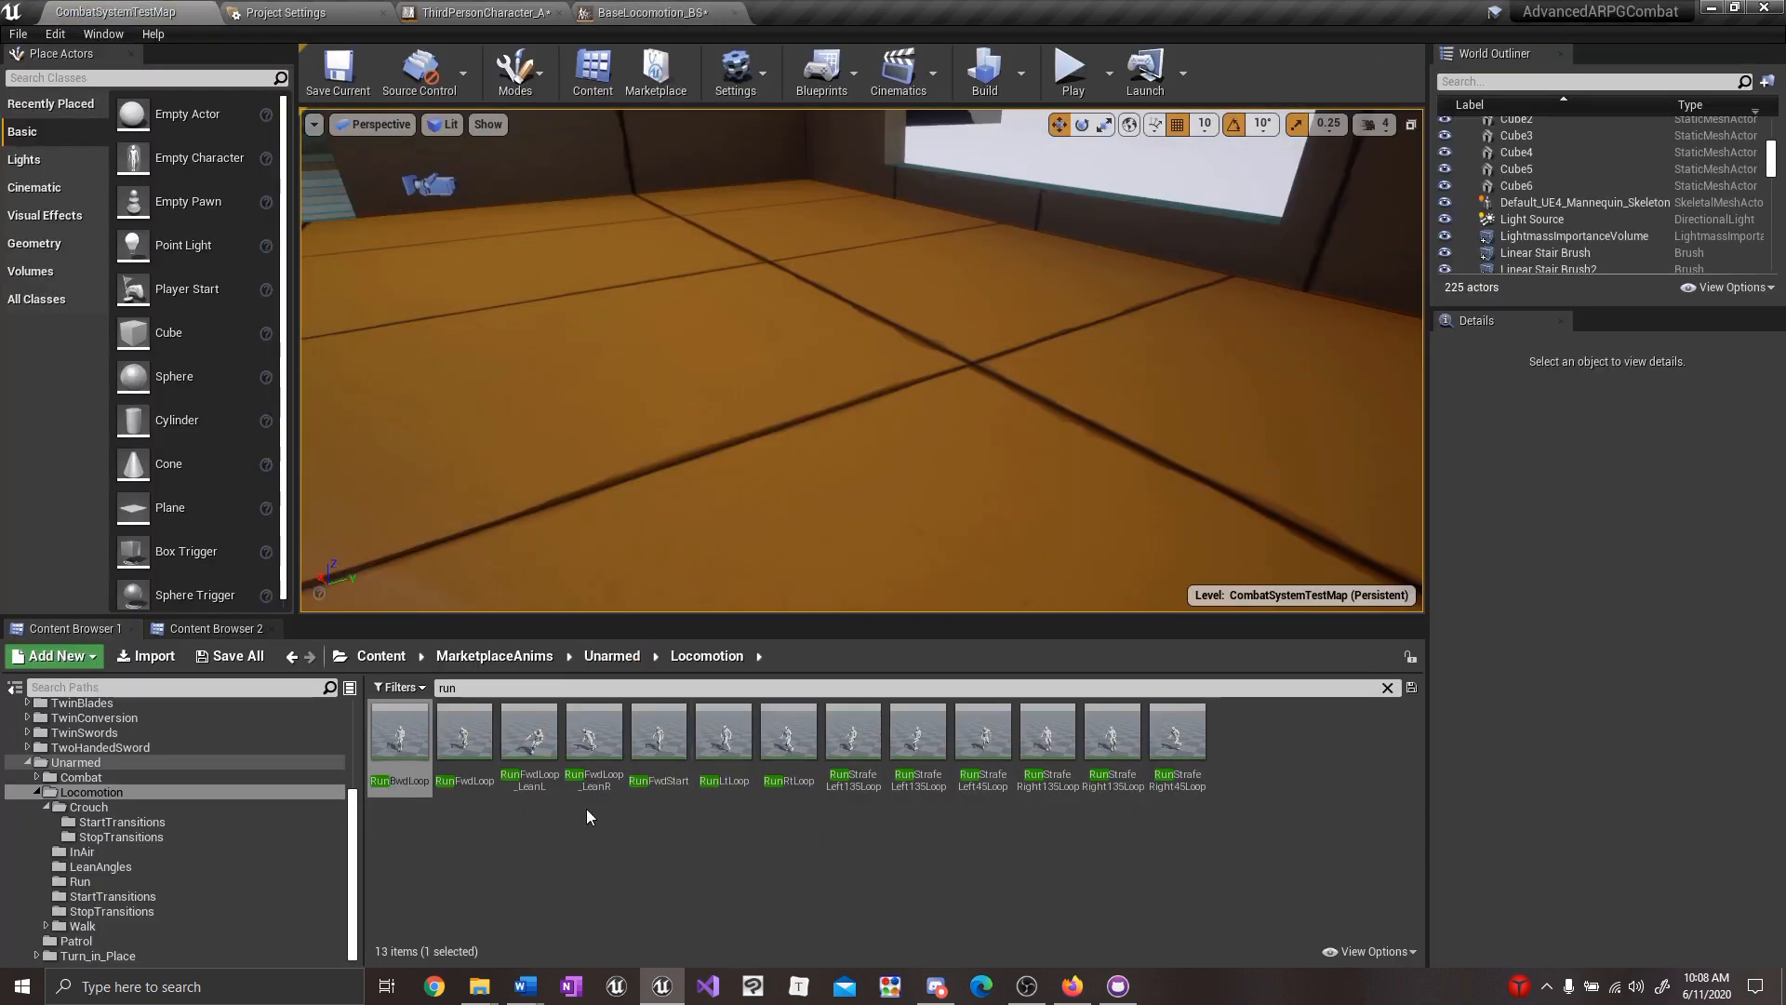
pyautogui.moveTo(400, 737); pyautogui.dragTo(1377, 718)
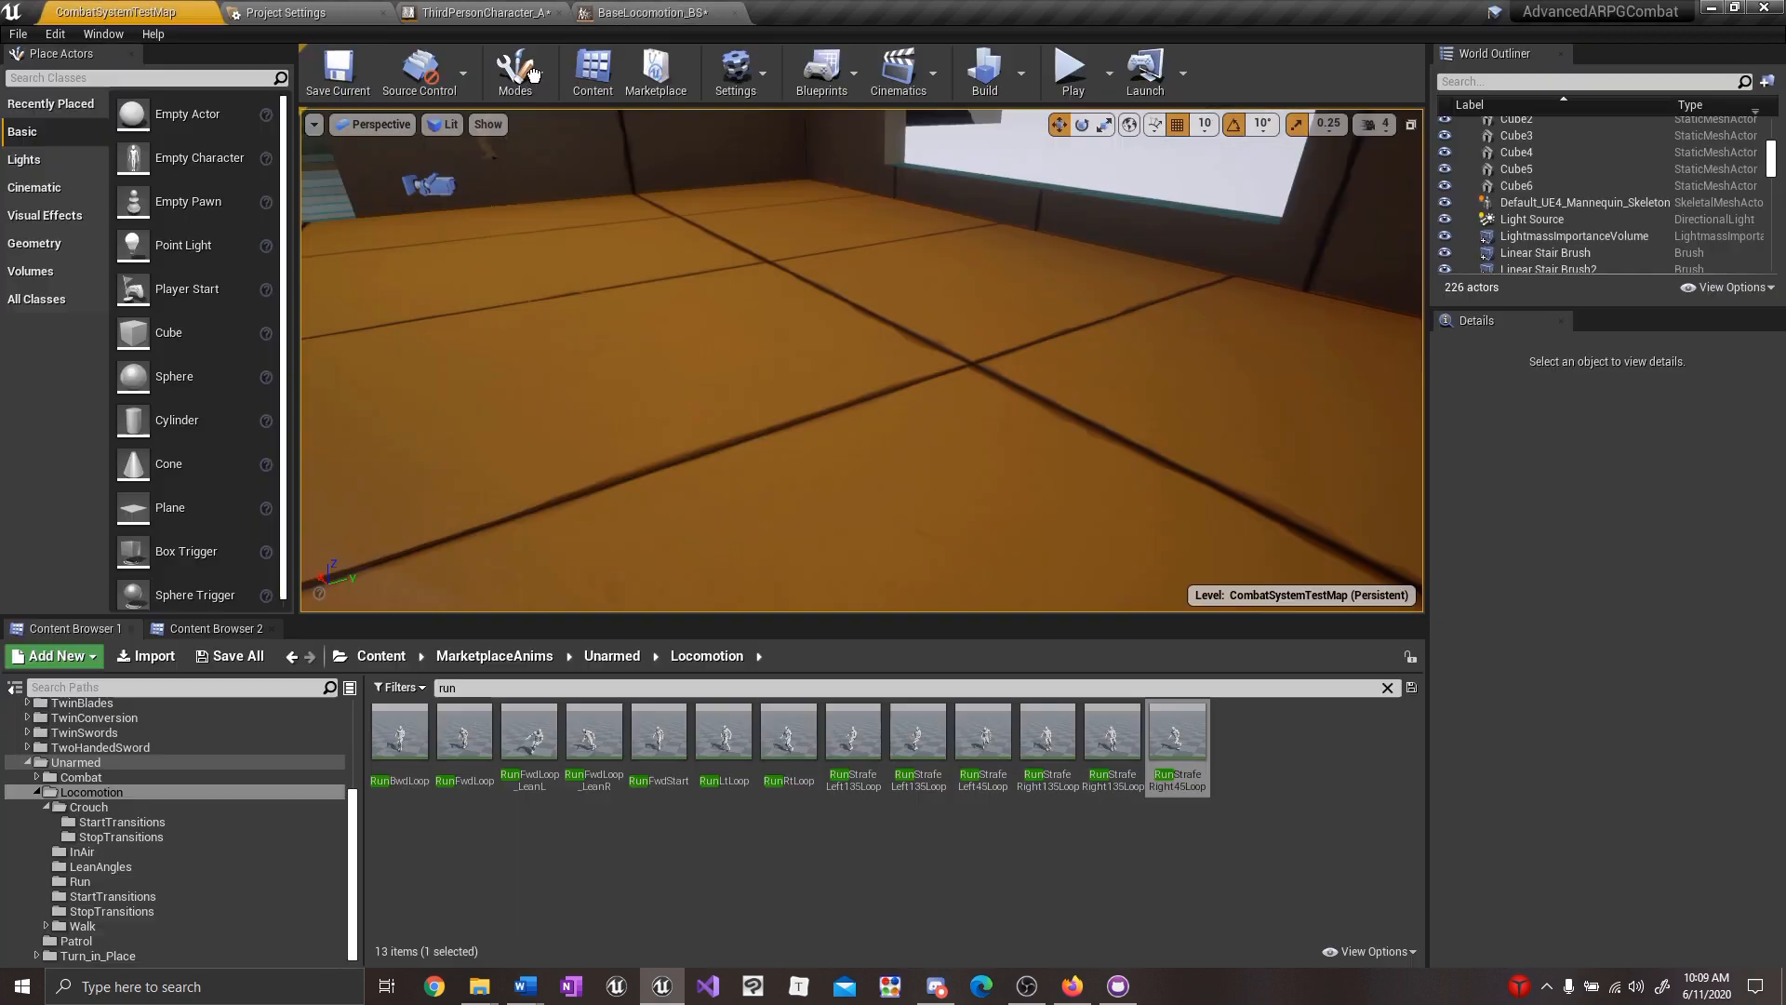
# Place the left and right RunStrafe 45 and 135 loops at speed 600 for their matching directions, and SprintFwdLoop1 at direction 0, speed 800.
pyautogui.moveTo(1176, 739); pyautogui.dragTo(990, 687)
pyautogui.click(979, 735)
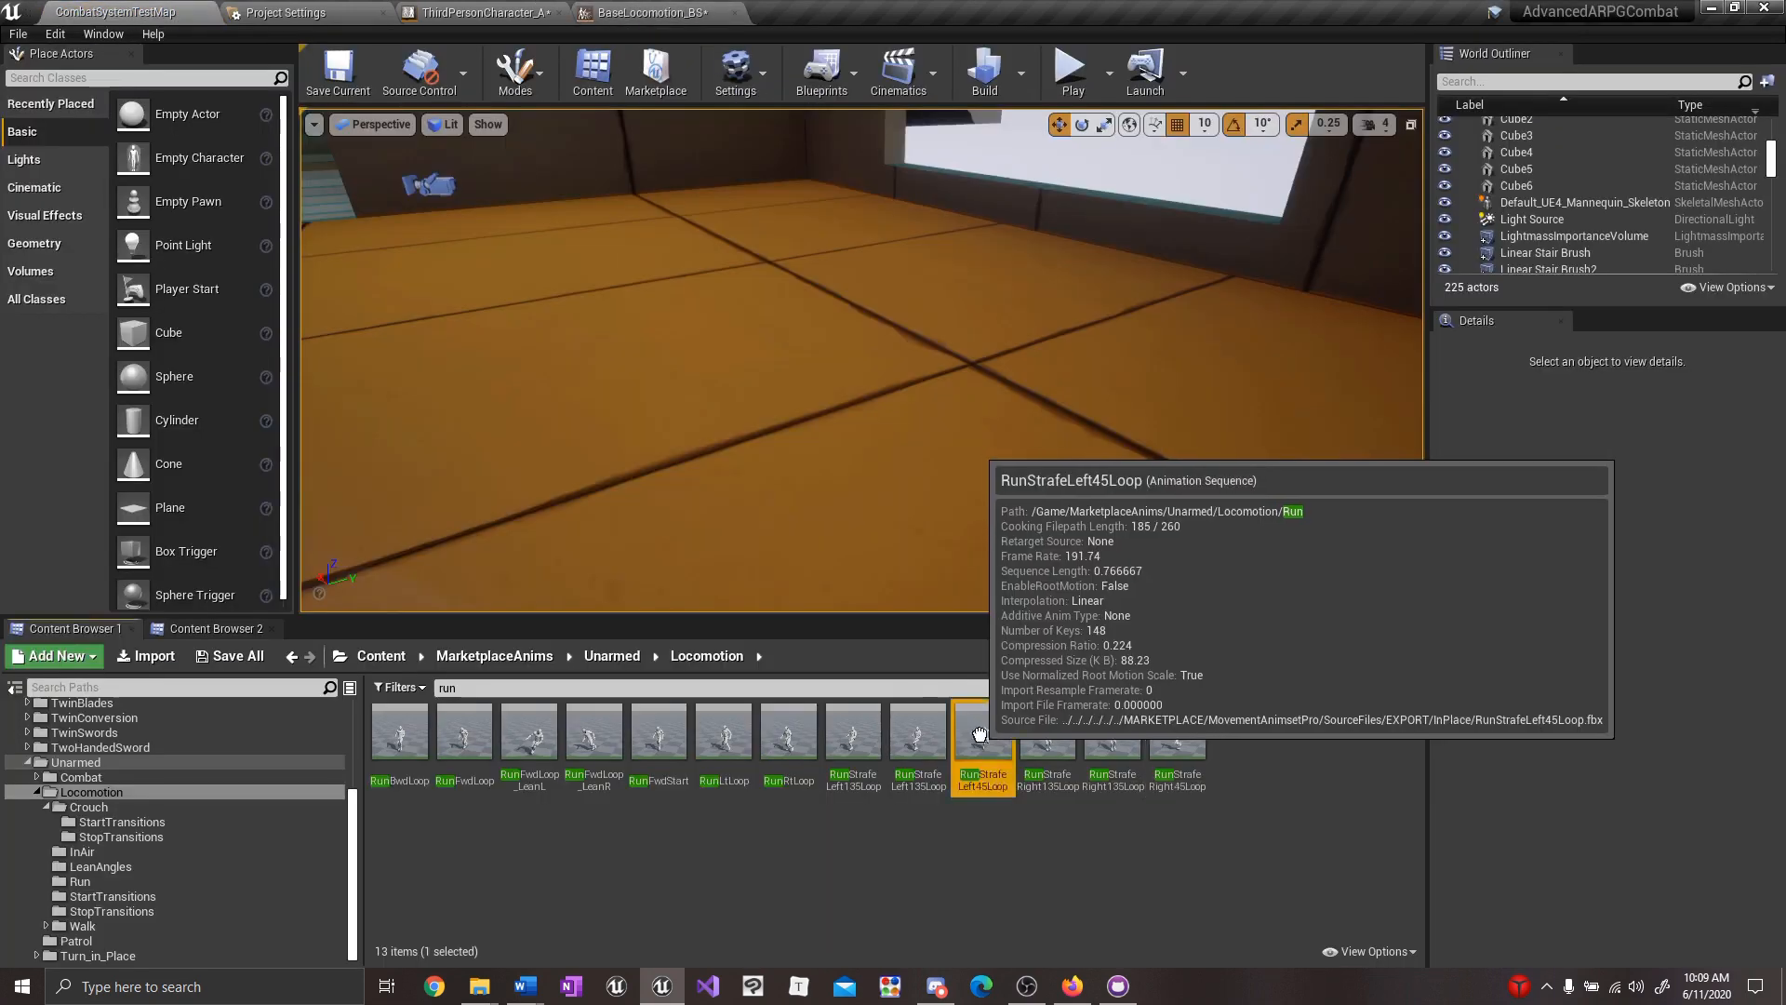
pyautogui.moveTo(980, 735); pyautogui.dragTo(748, 682)
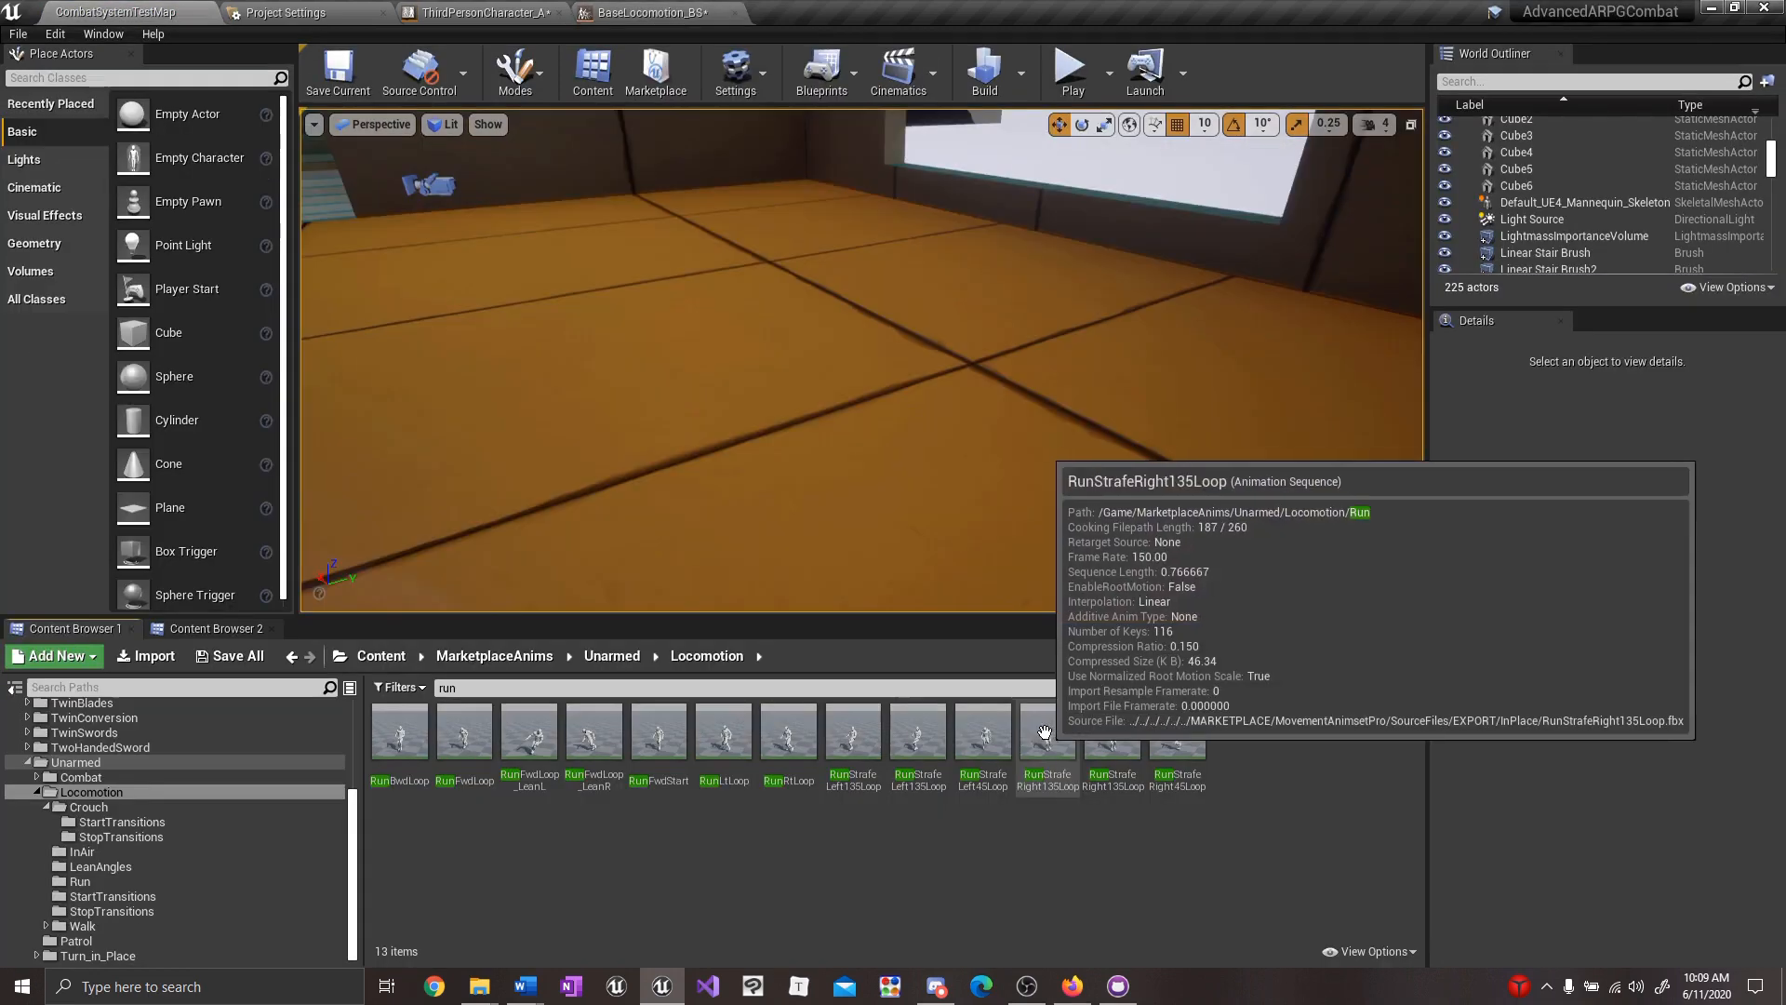
pyautogui.moveTo(1047, 744); pyautogui.dragTo(1209, 721)
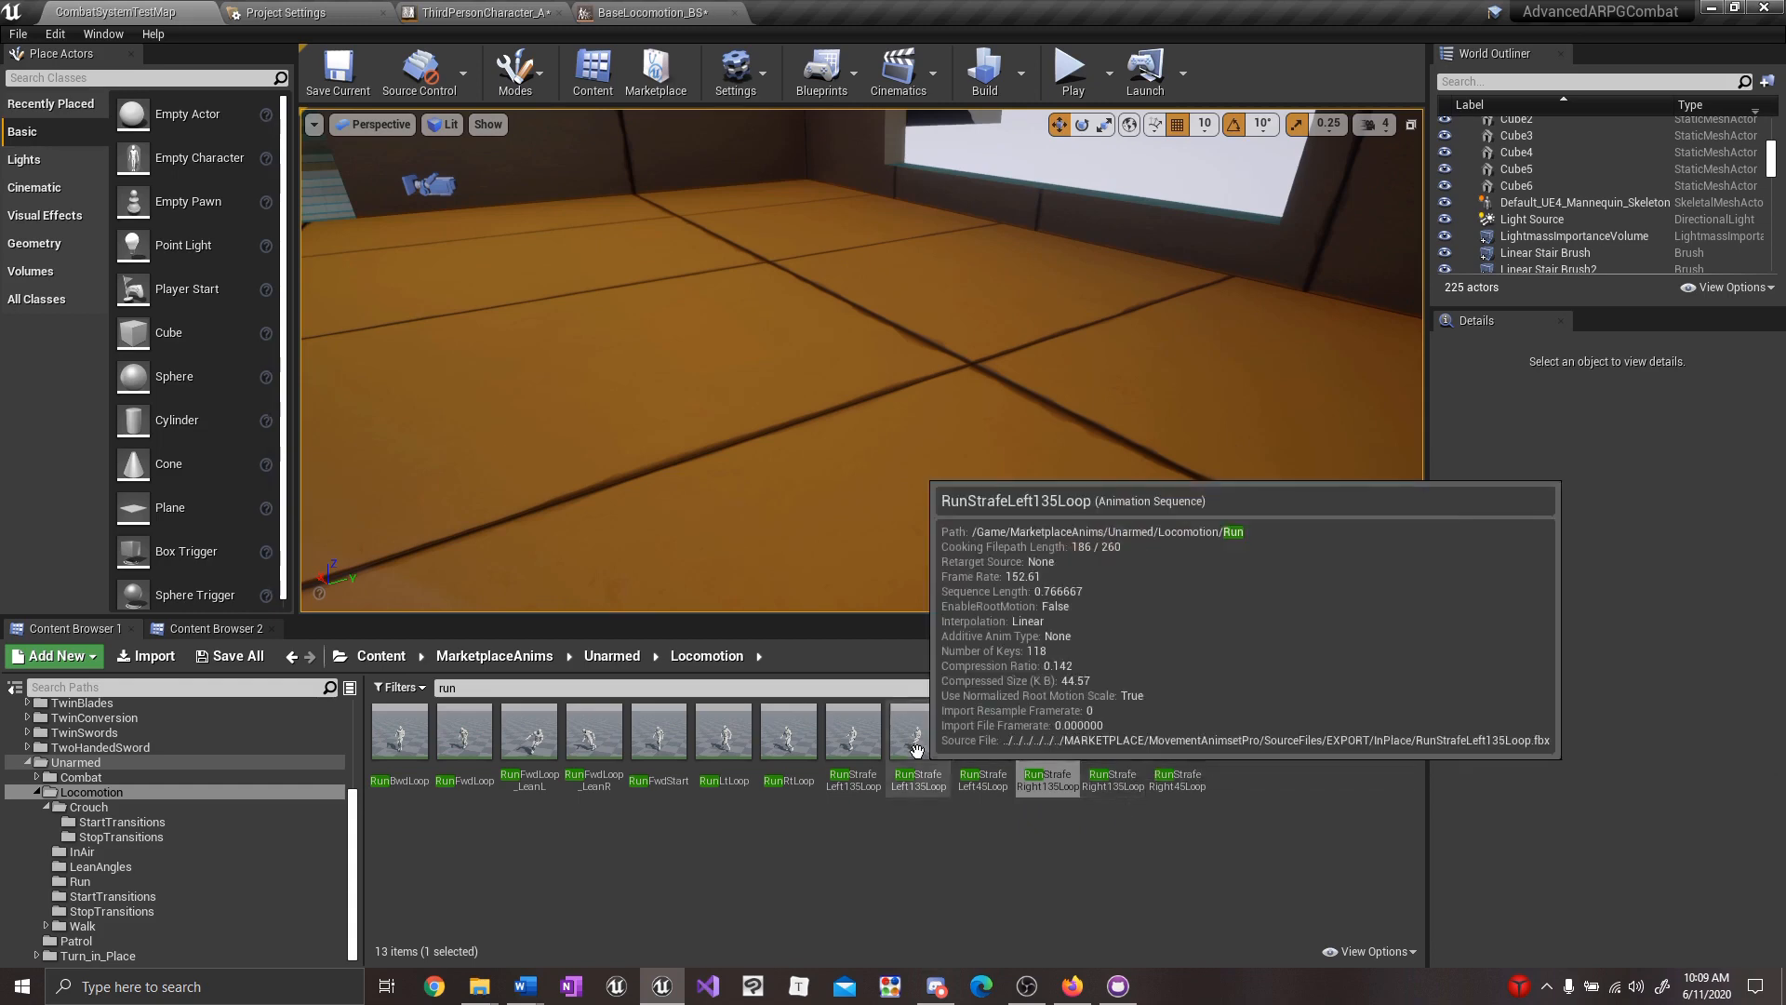
pyautogui.moveTo(918, 739); pyautogui.dragTo(521, 716)
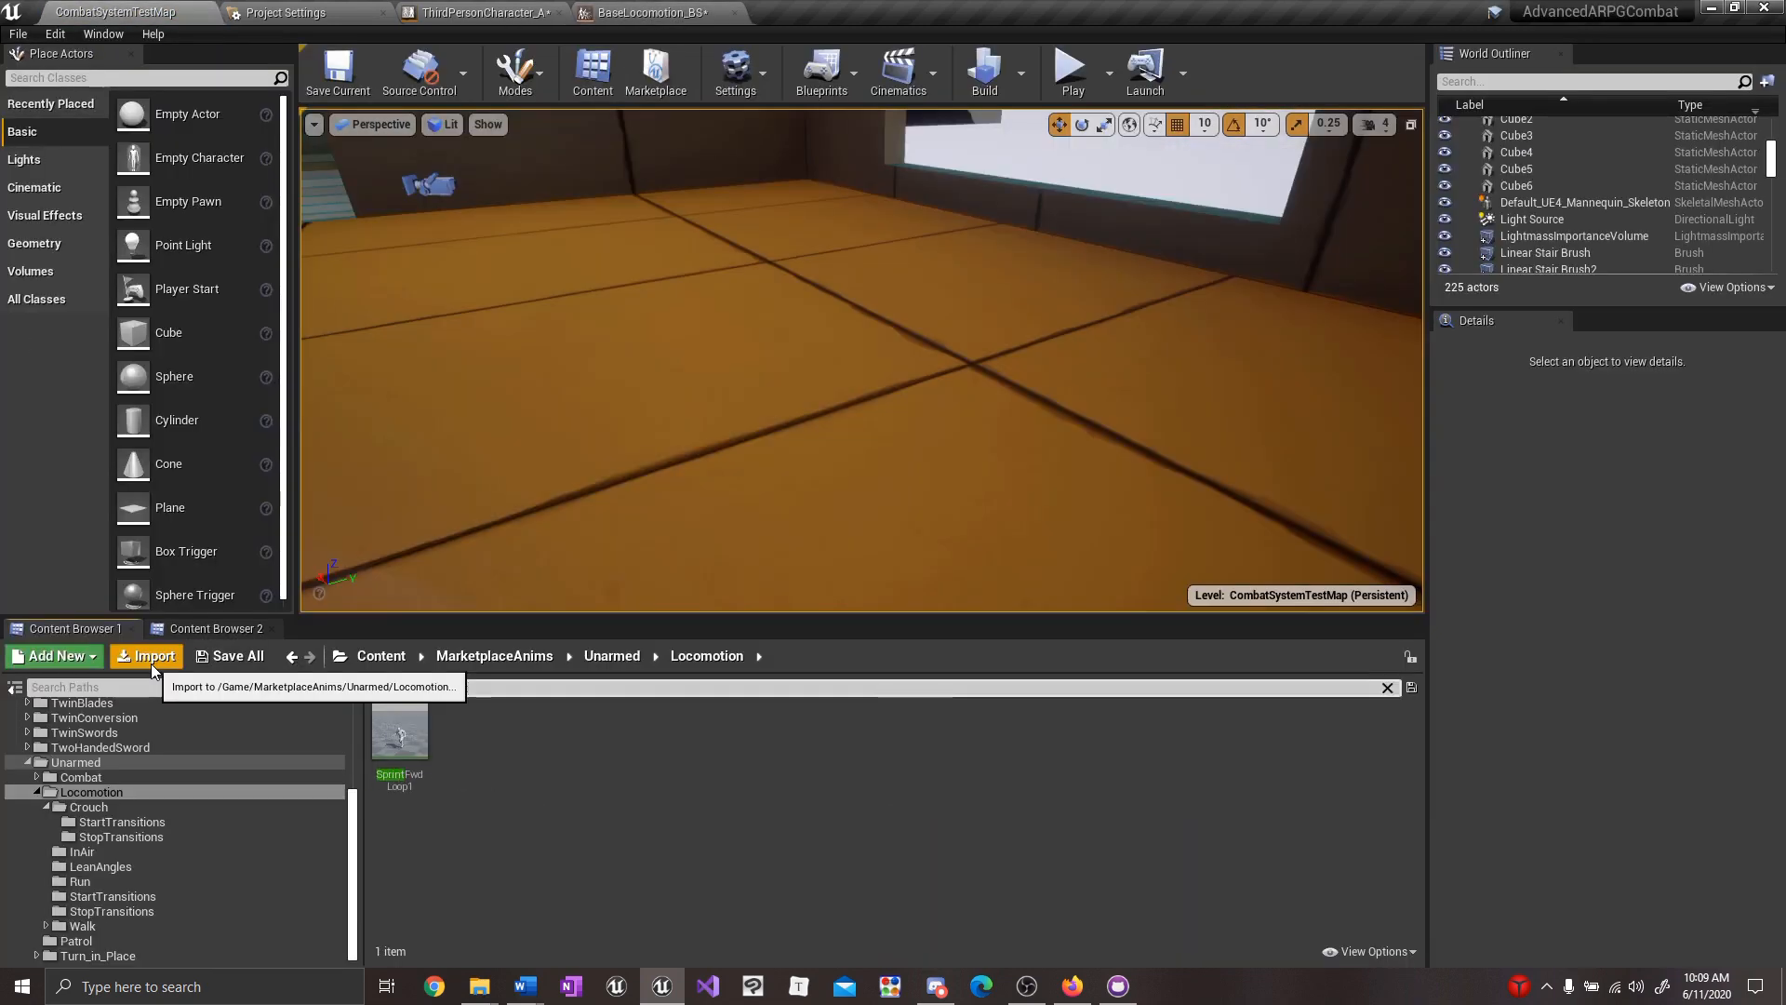
pyautogui.moveTo(400, 740); pyautogui.dragTo(872, 615)
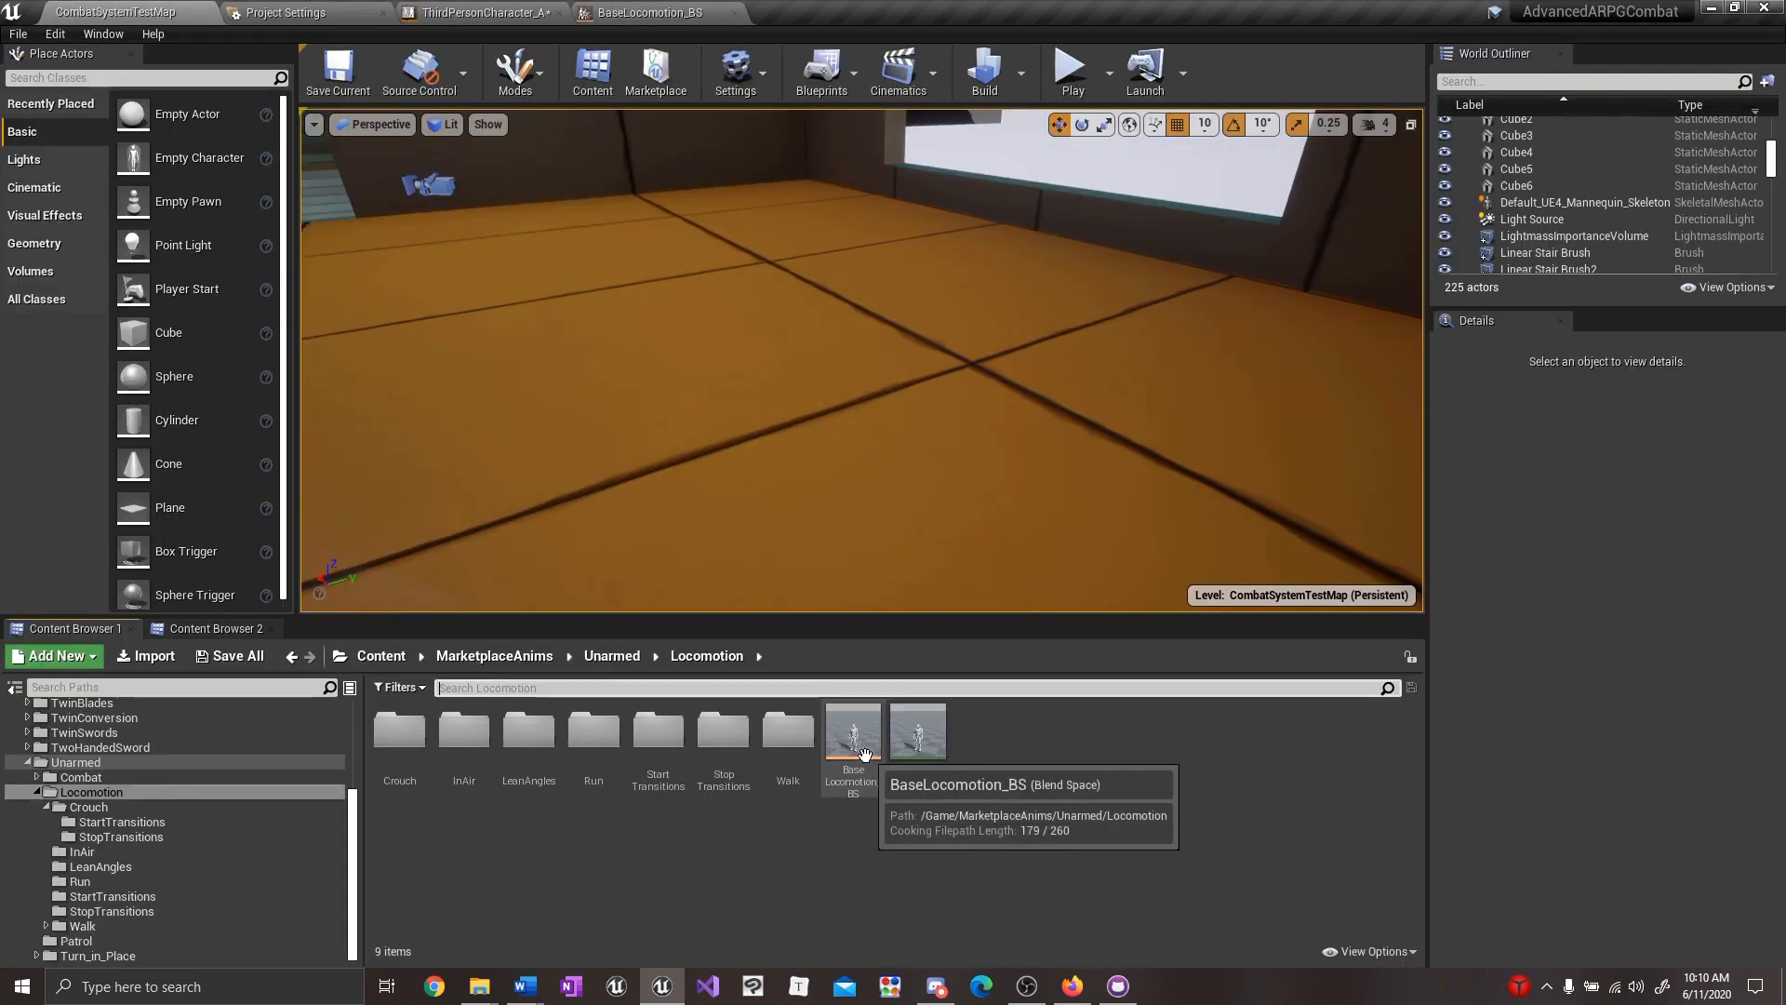
# Add BaseLocomotion_BS to the Ground_Locomotion Run state, wire Direction, Speed and the output pose, and save the compiled blueprint.
pyautogui.moveTo(864, 754); pyautogui.dragTo(807, 460)
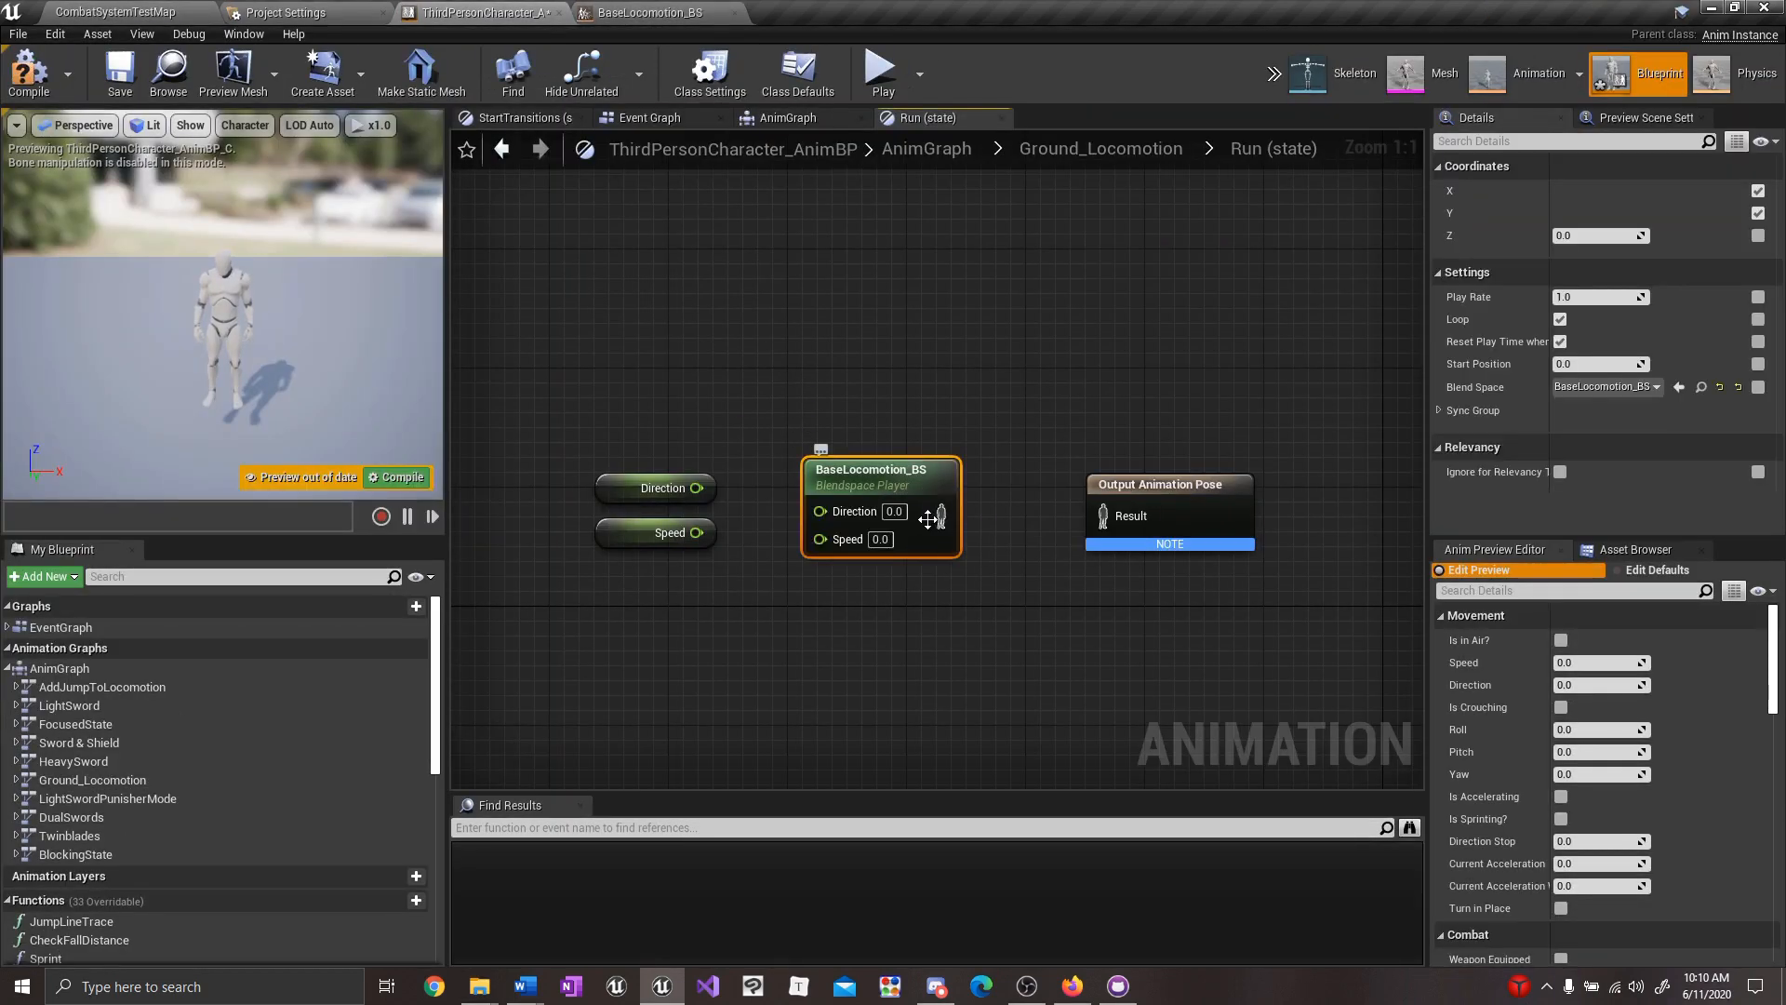
pyautogui.moveTo(942, 476); pyautogui.dragTo(1017, 476)
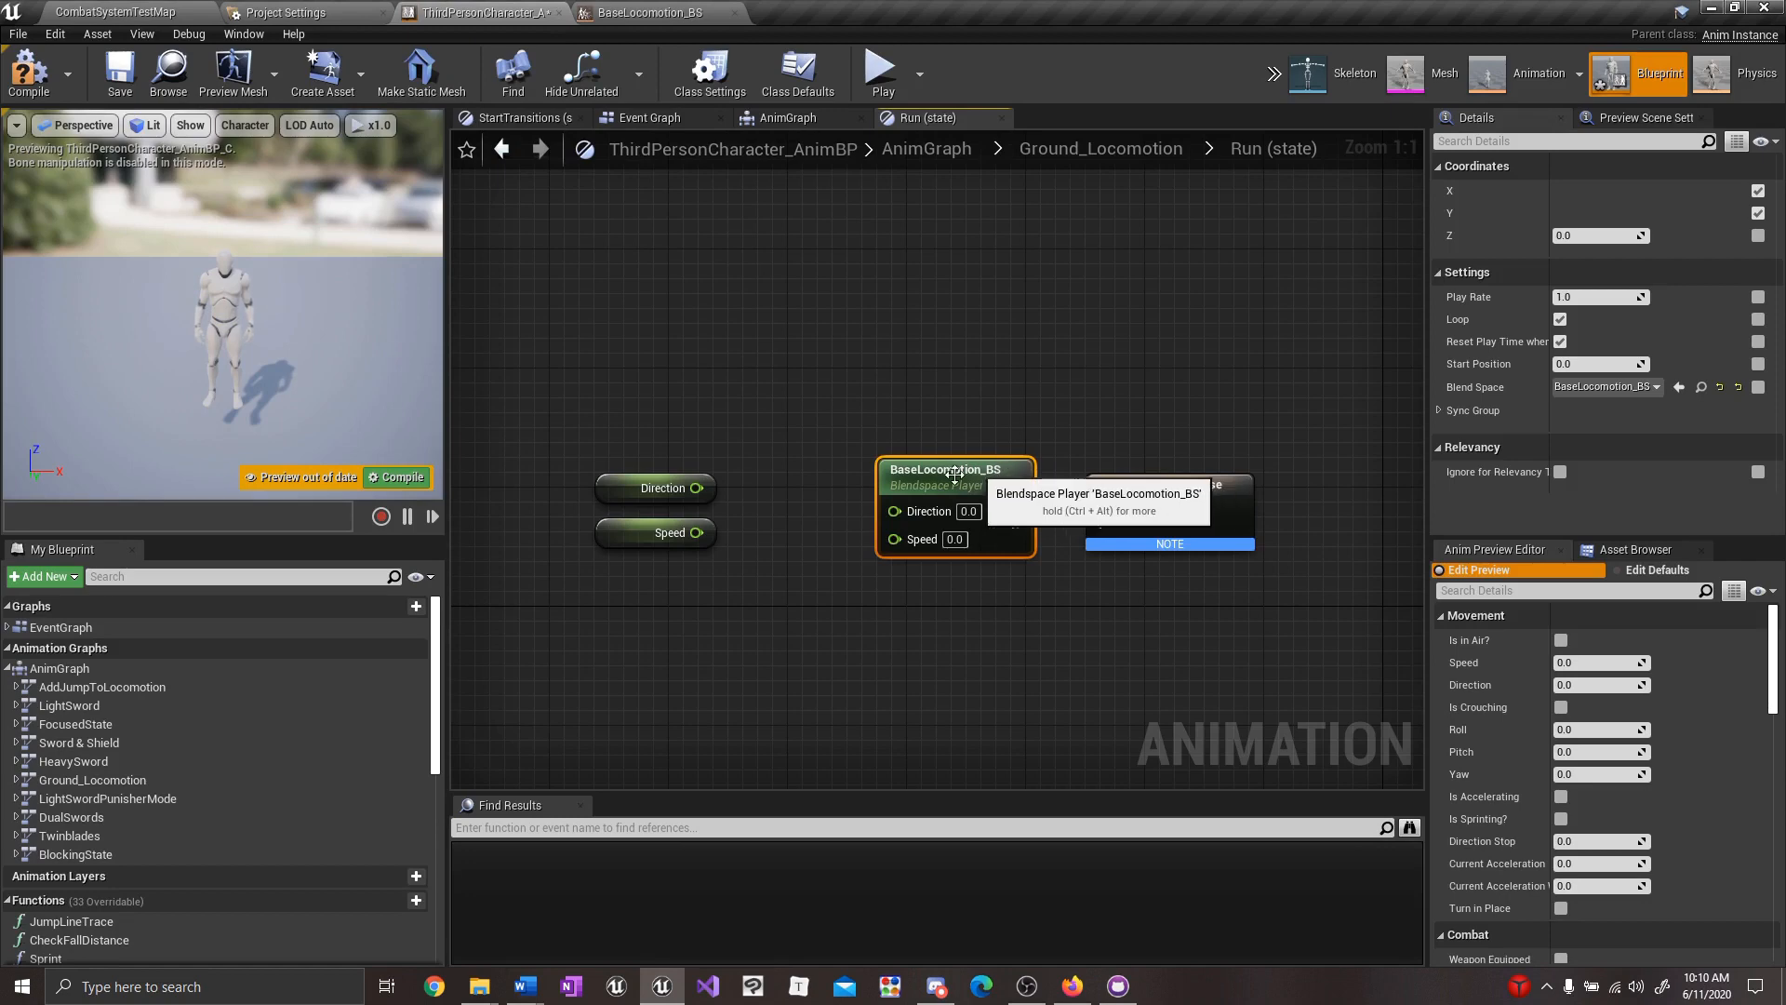
pyautogui.moveTo(696, 487); pyautogui.dragTo(677, 491)
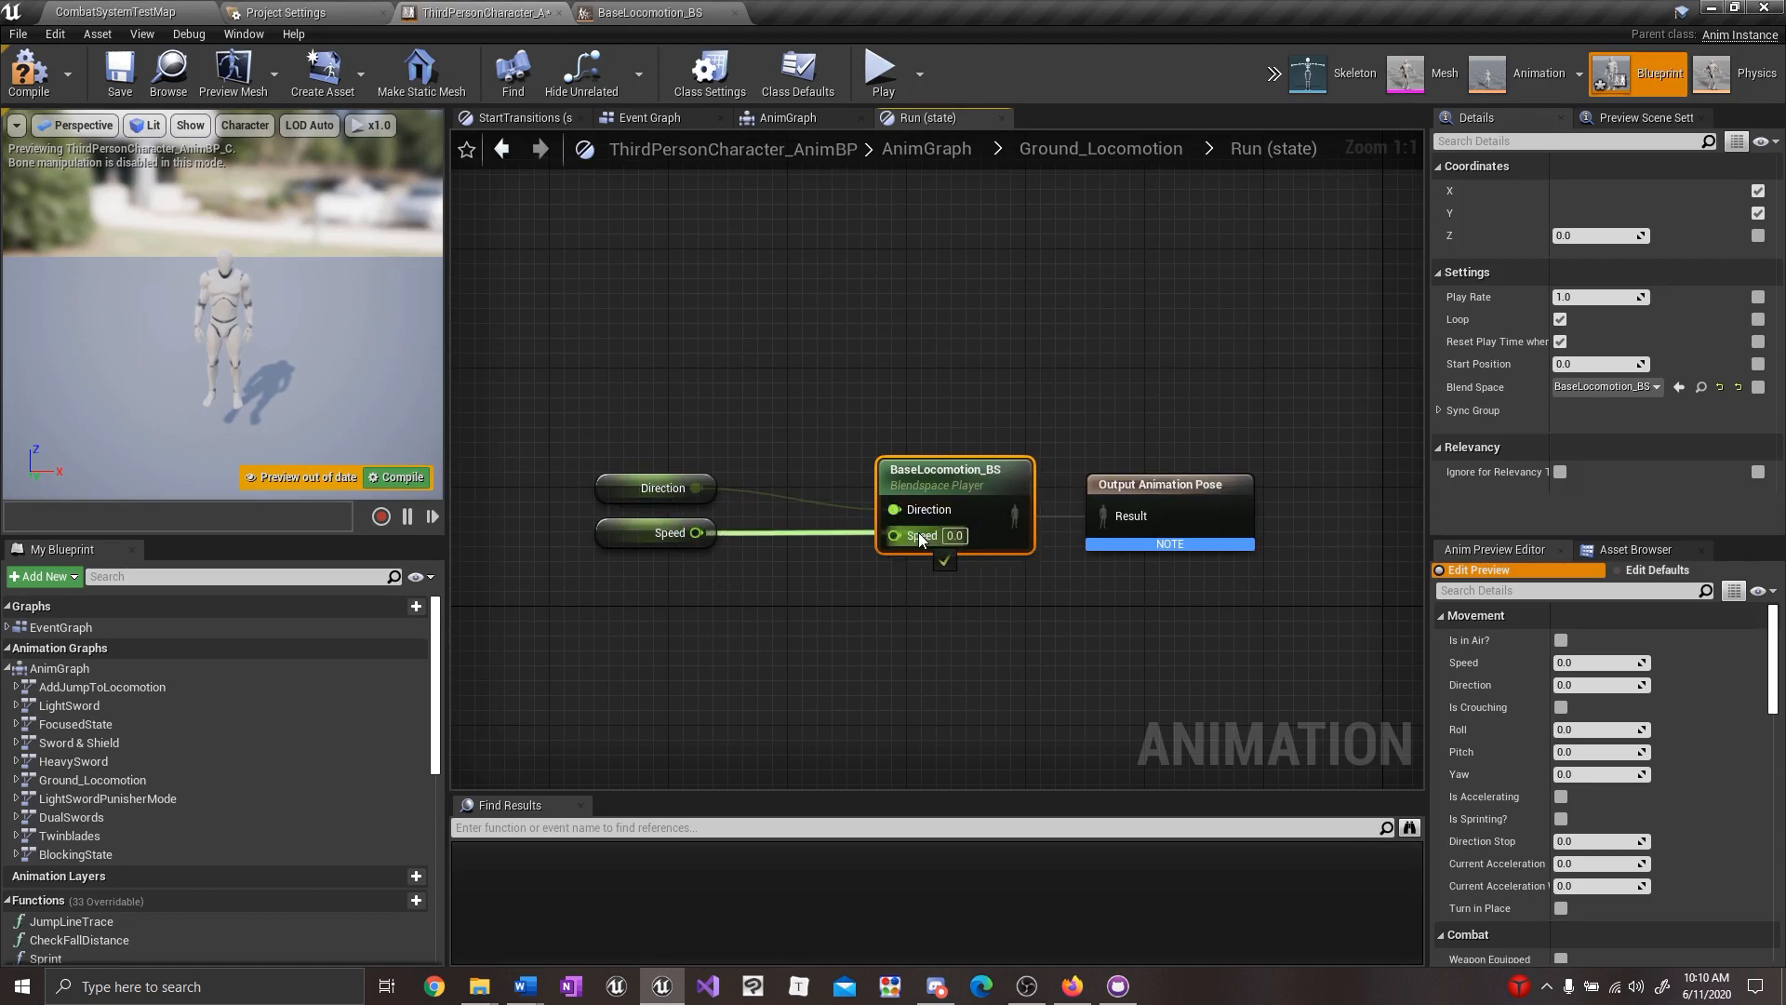
pyautogui.moveTo(918, 534); pyautogui.dragTo(919, 535)
pyautogui.moveTo(709, 617); pyautogui.dragTo(617, 500)
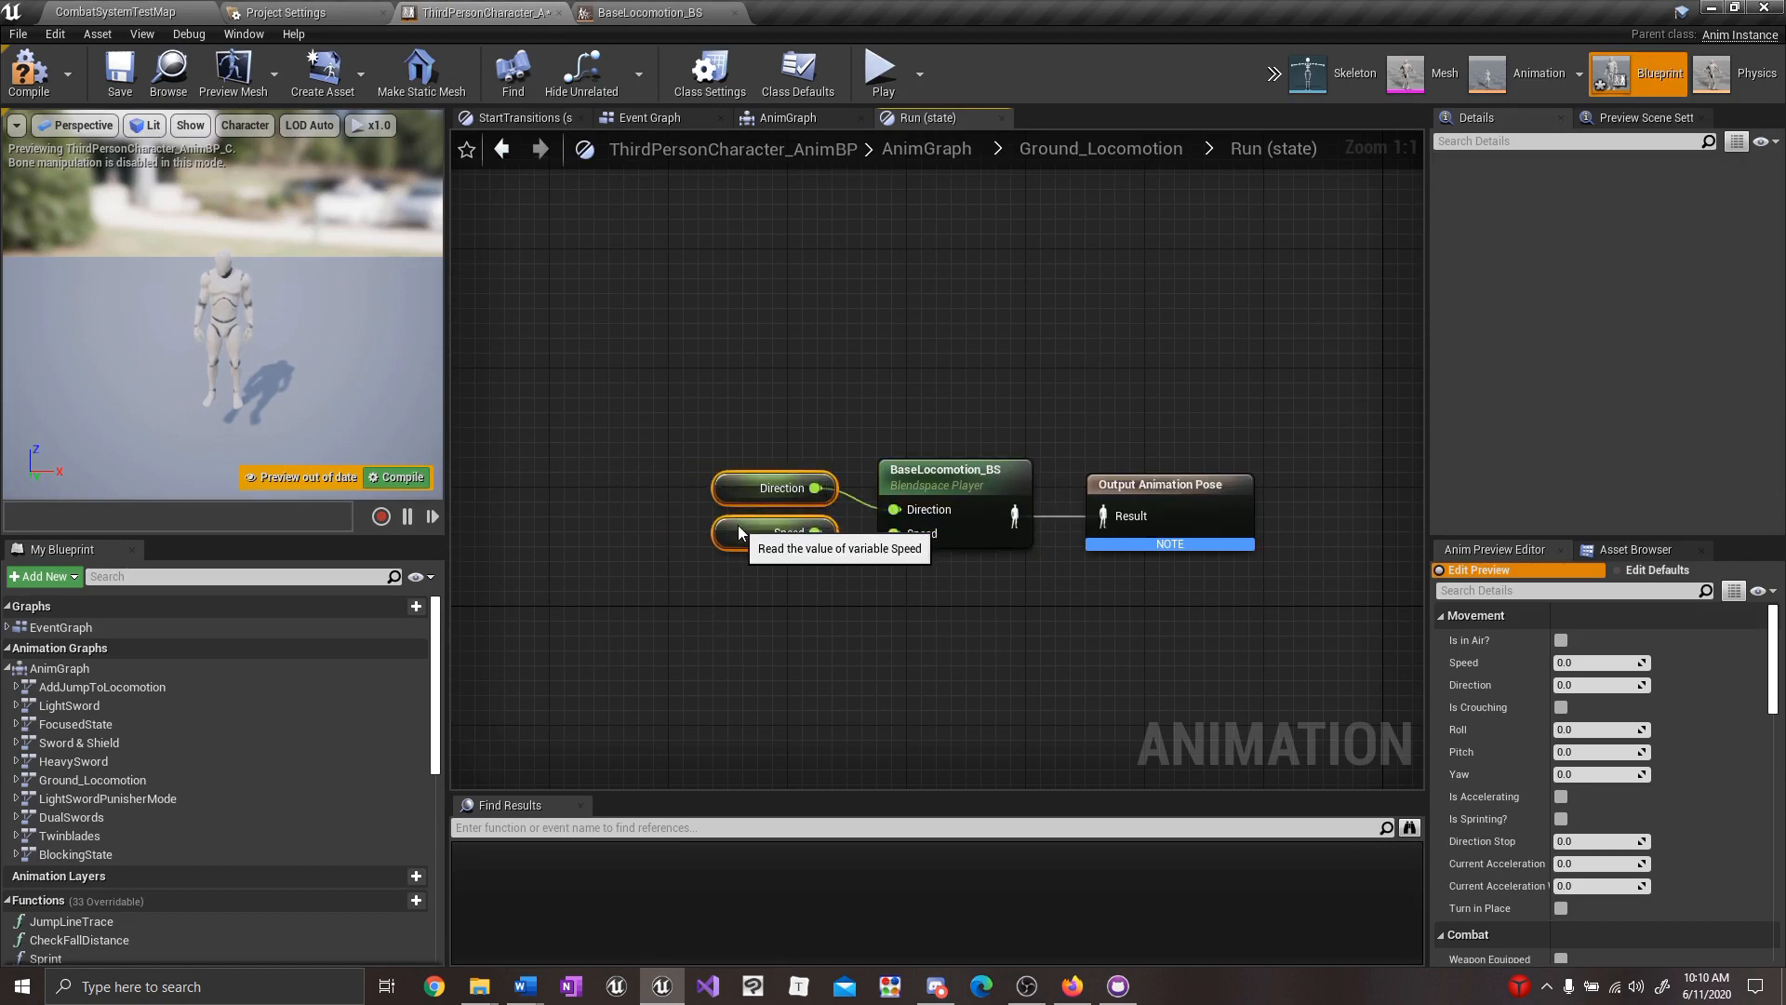
pyautogui.click(122, 82)
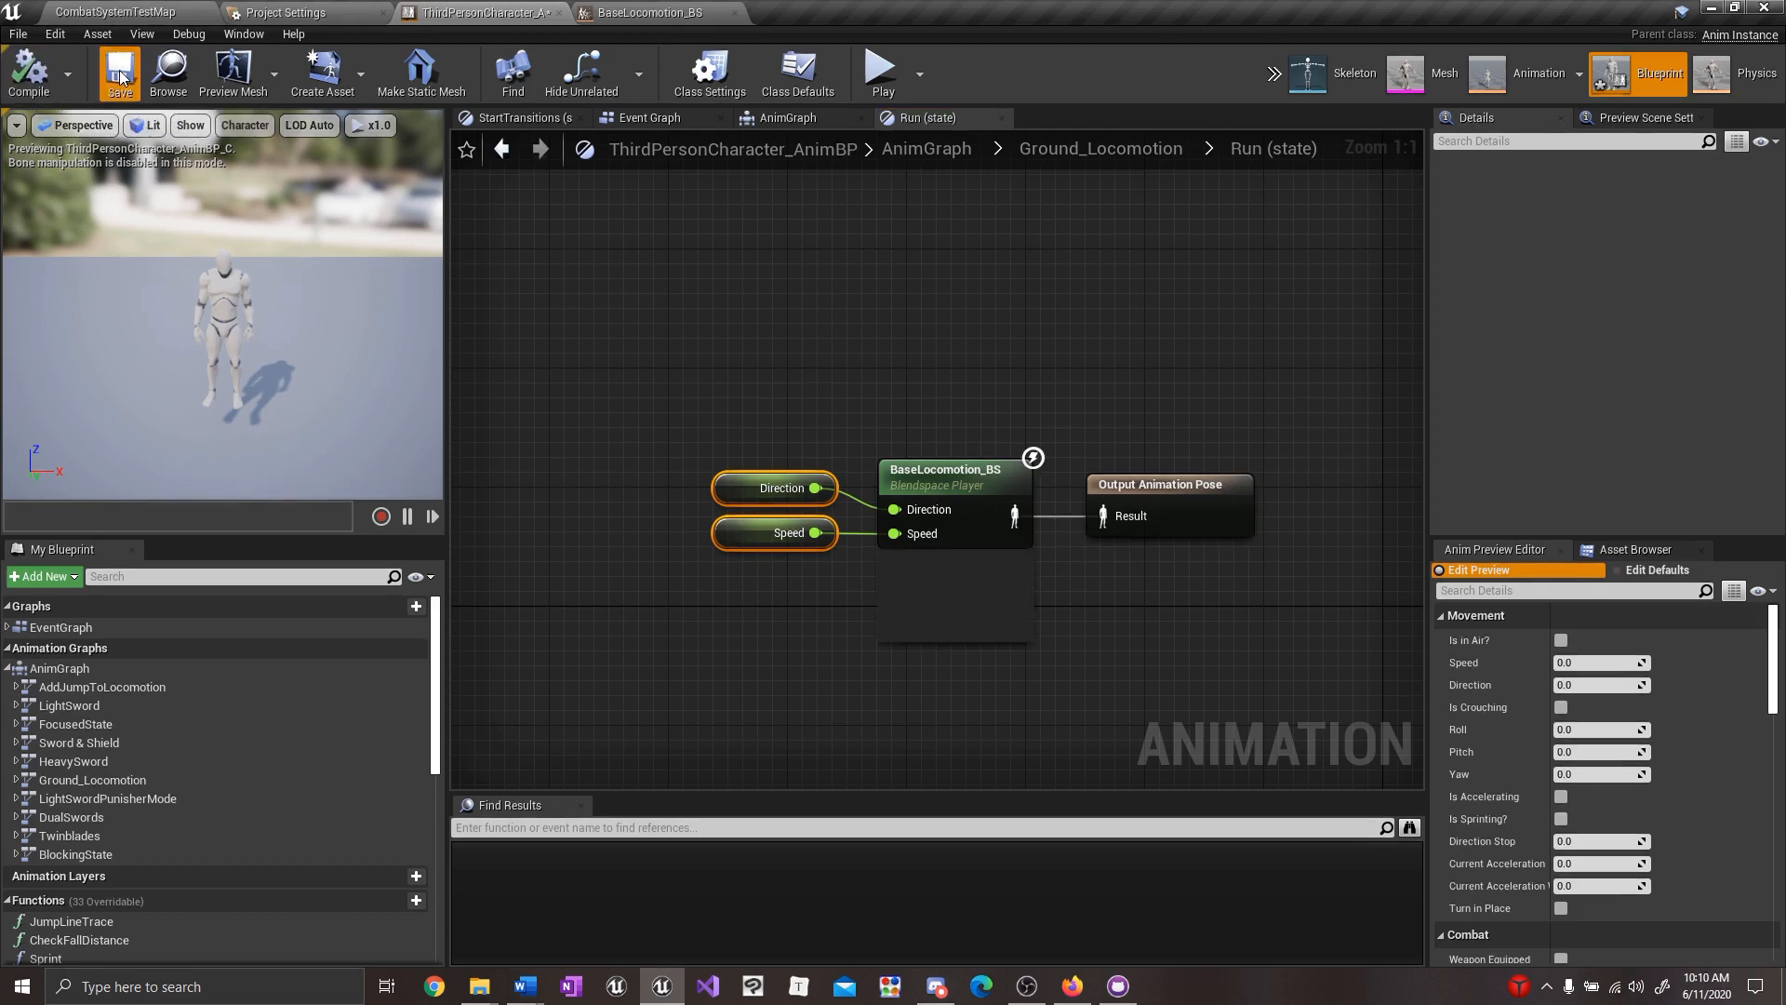
# Play the CombatSystemTestMap level and test the character's forward running and sprinting animations.
pyautogui.click(142, 9)
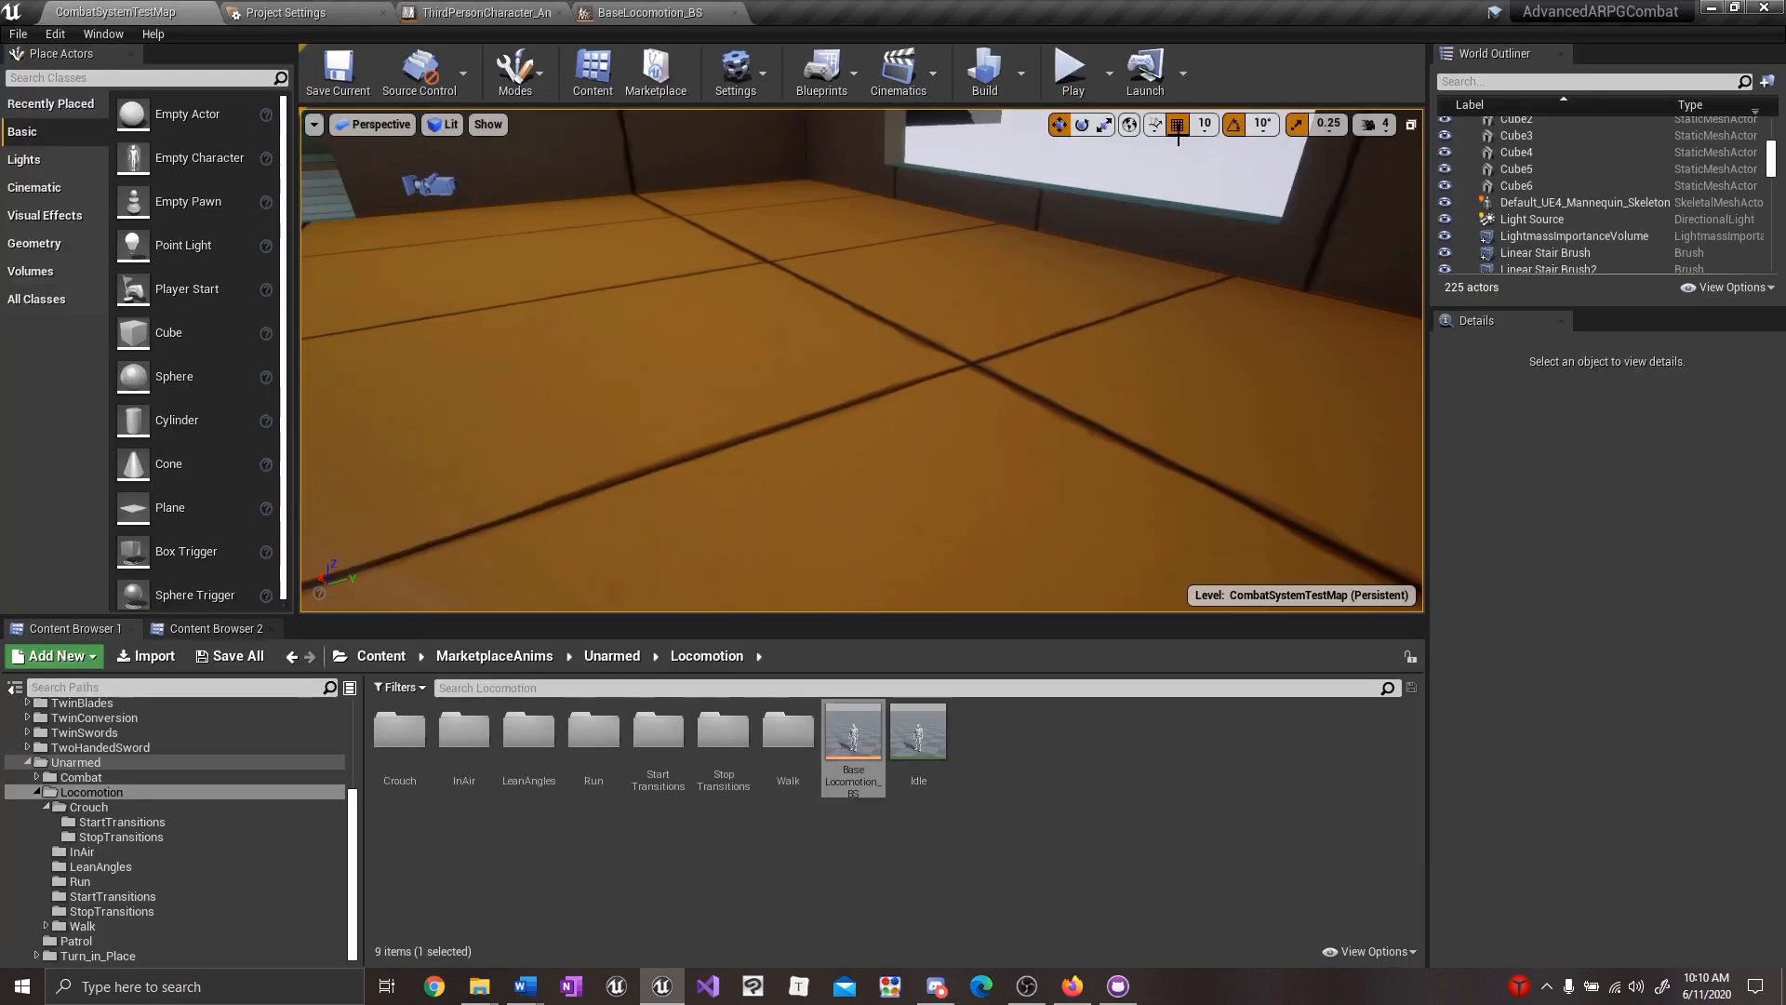
pyautogui.click(1086, 65)
pyautogui.press('w')
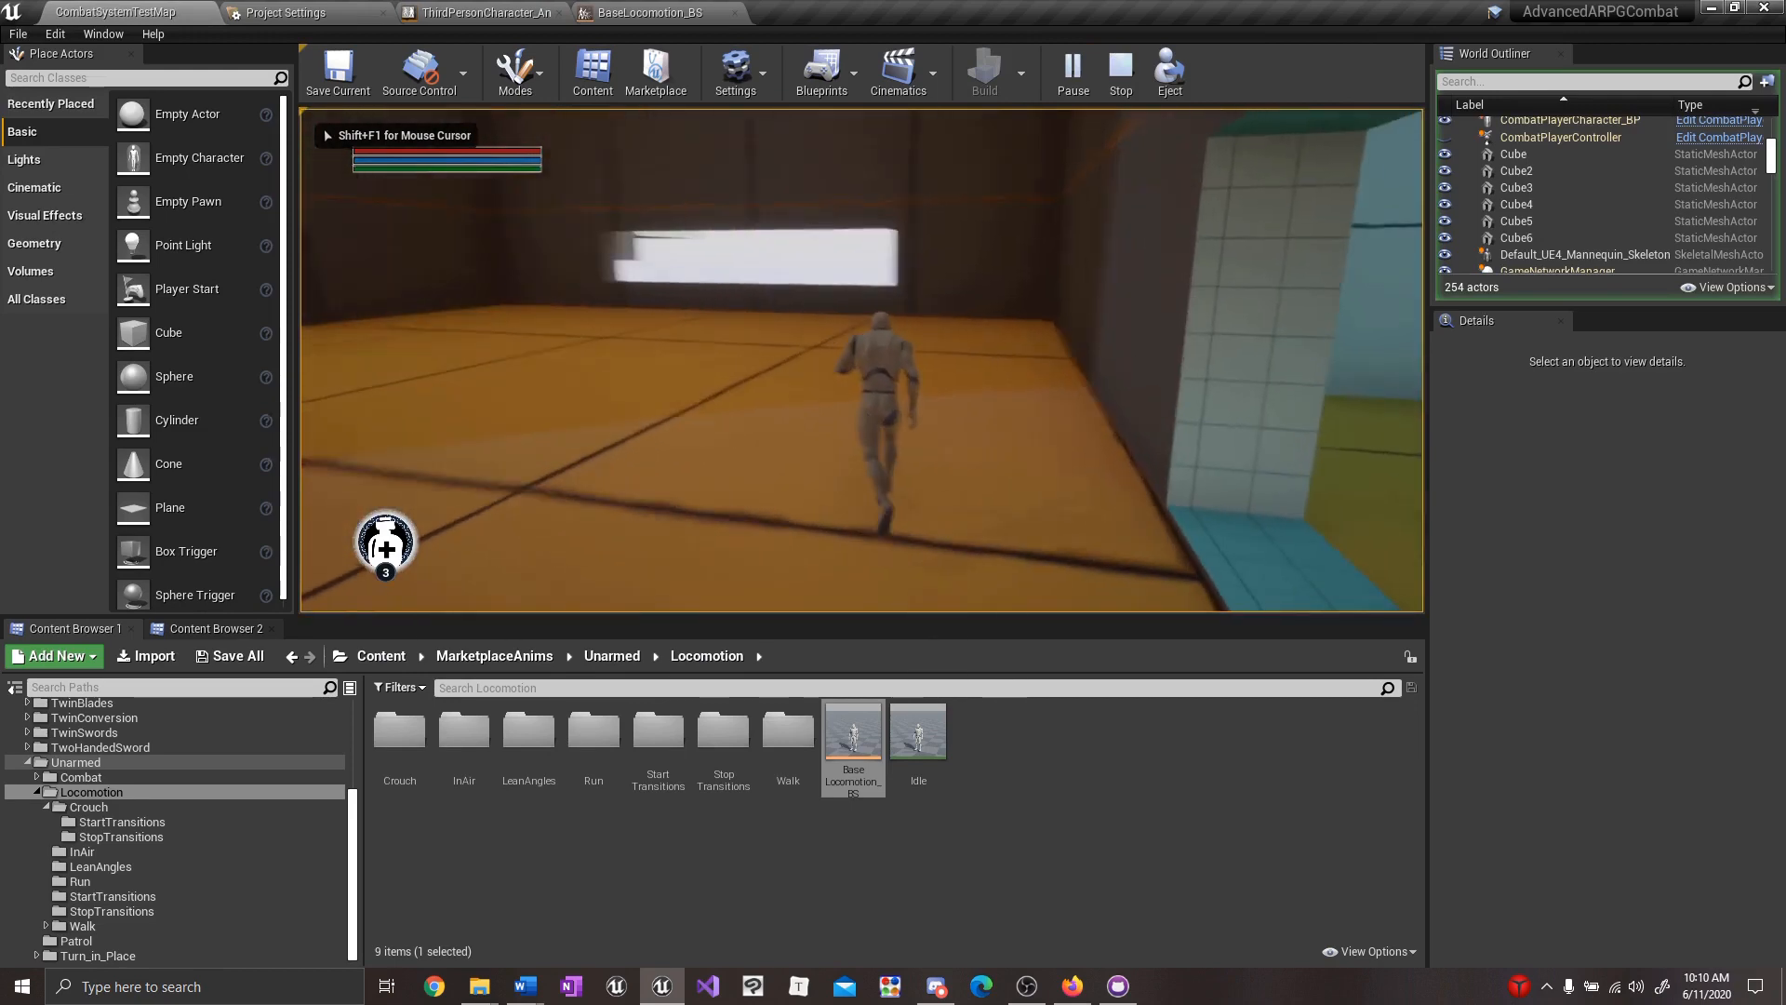
pyautogui.press('shift')
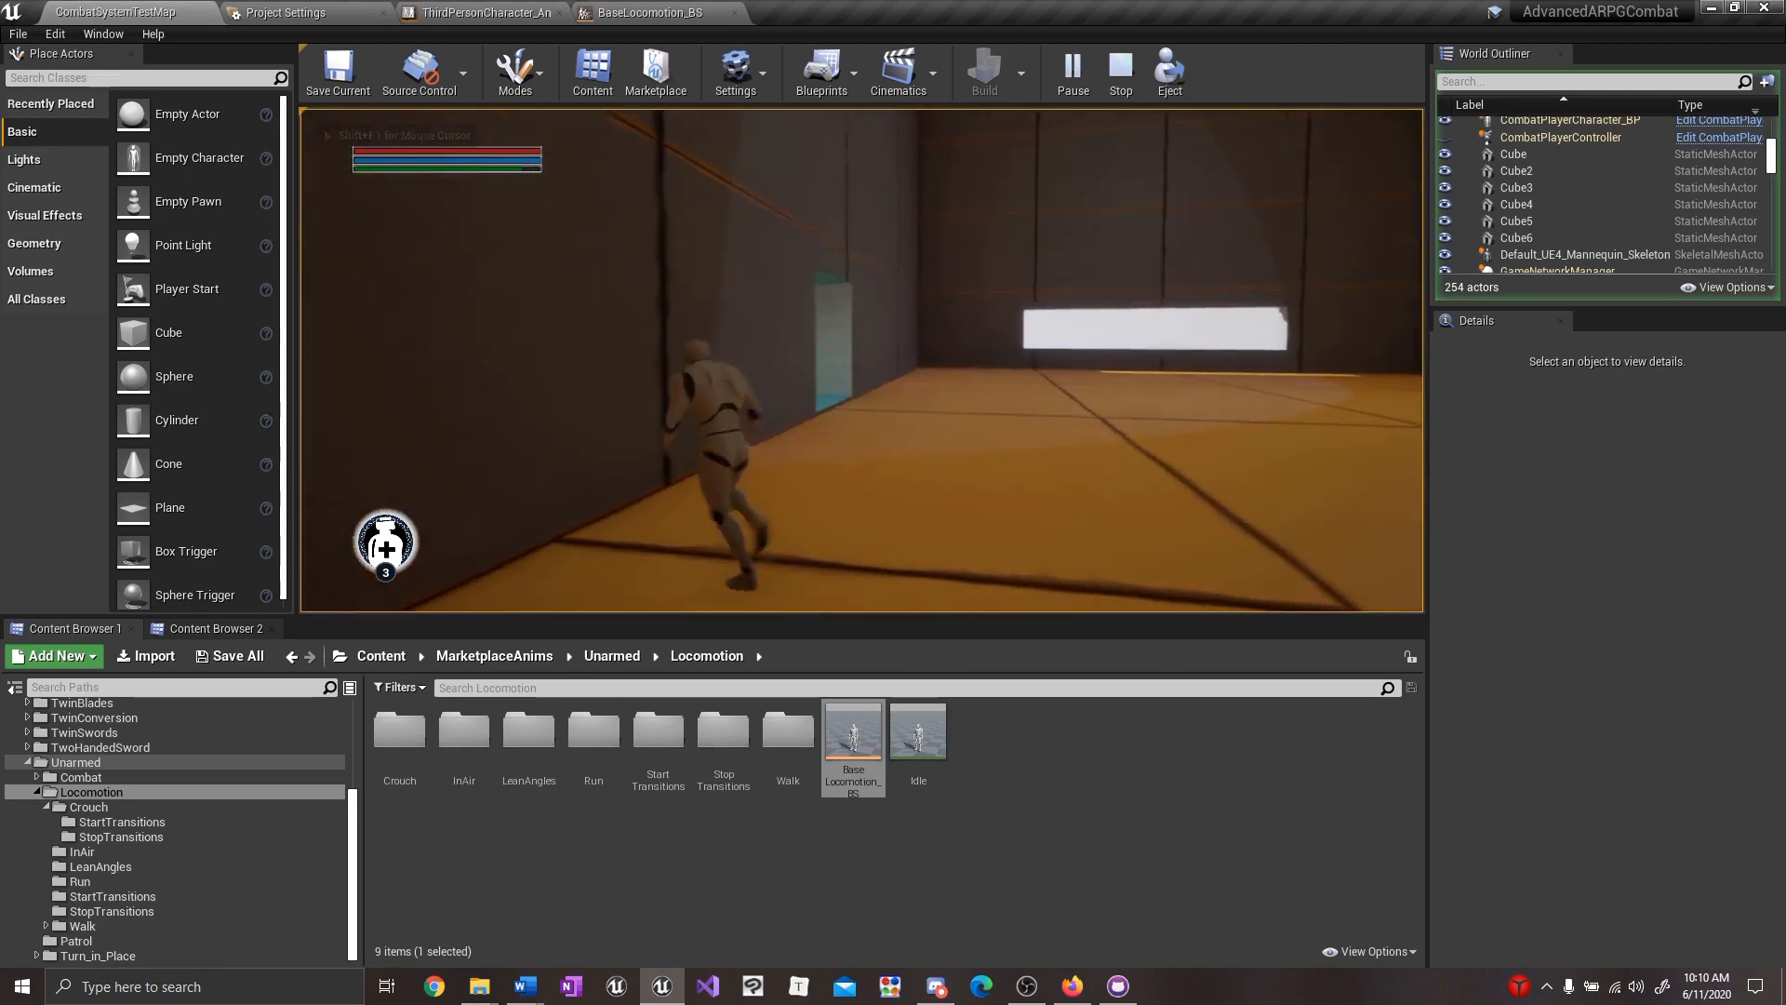
pyautogui.press('w')
pyautogui.press('w')
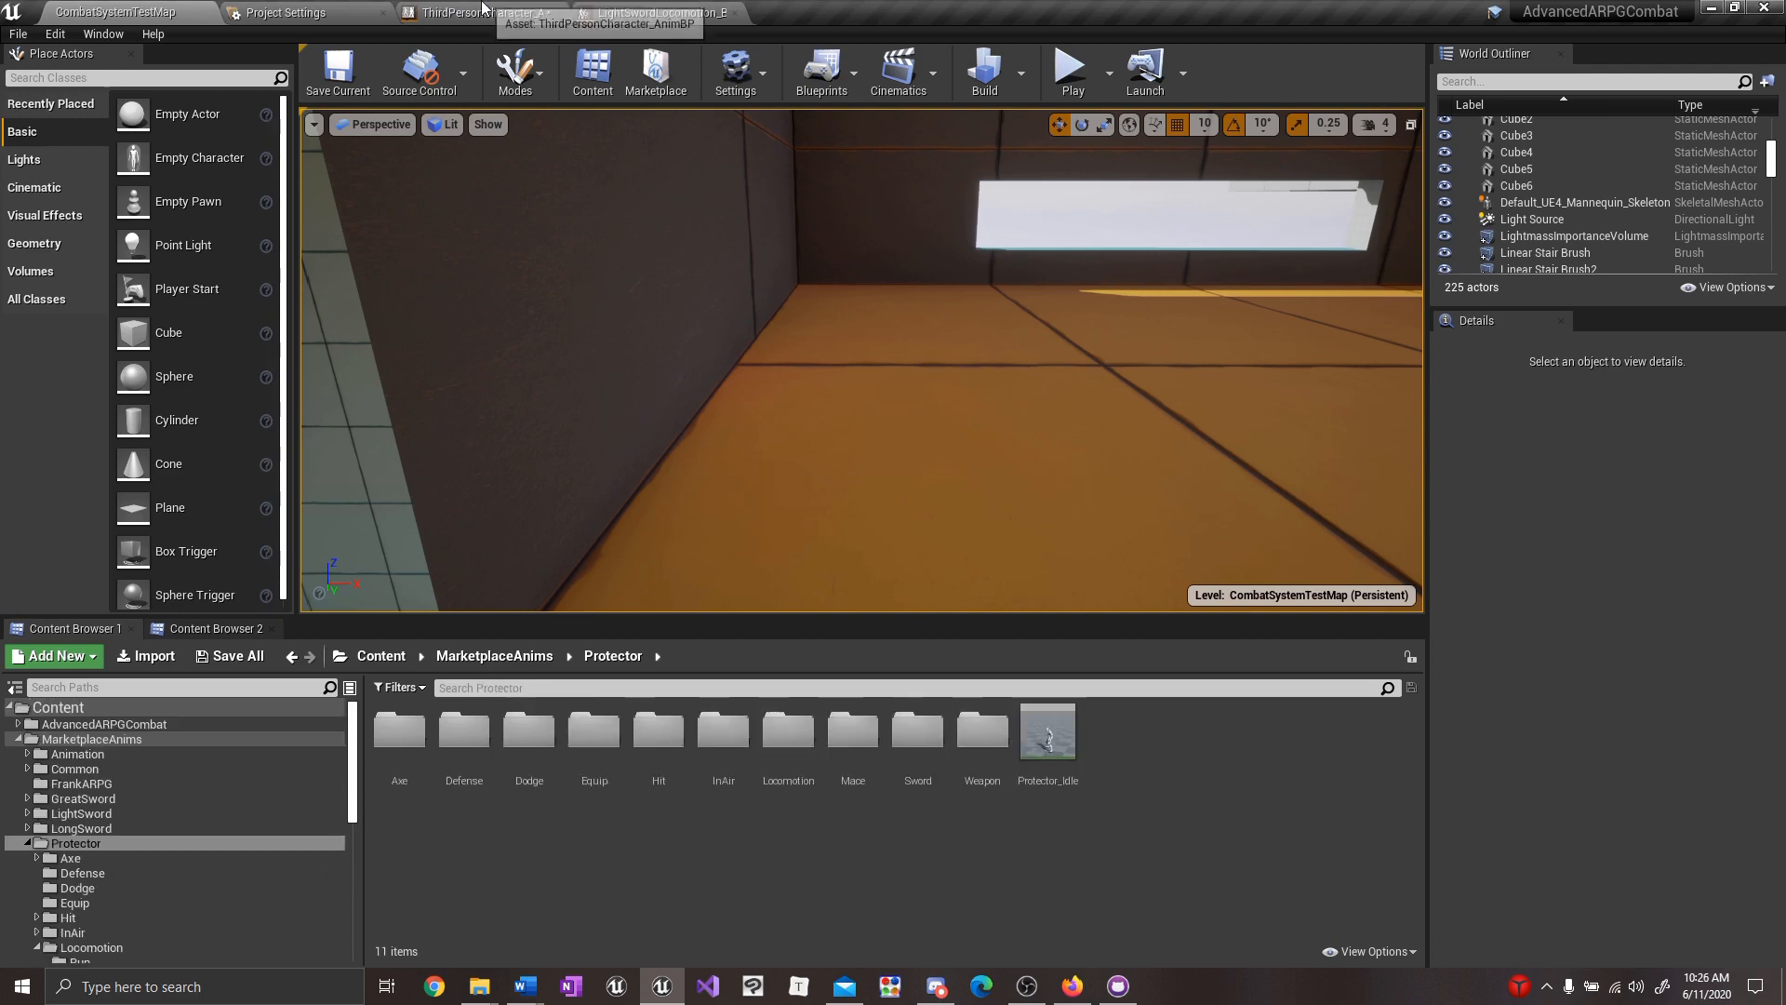
# In the LightSword IdleAndTurns Idle state, add Protector_Idle as the output pose and return to the LightSword state machine.
pyautogui.click(483, 7)
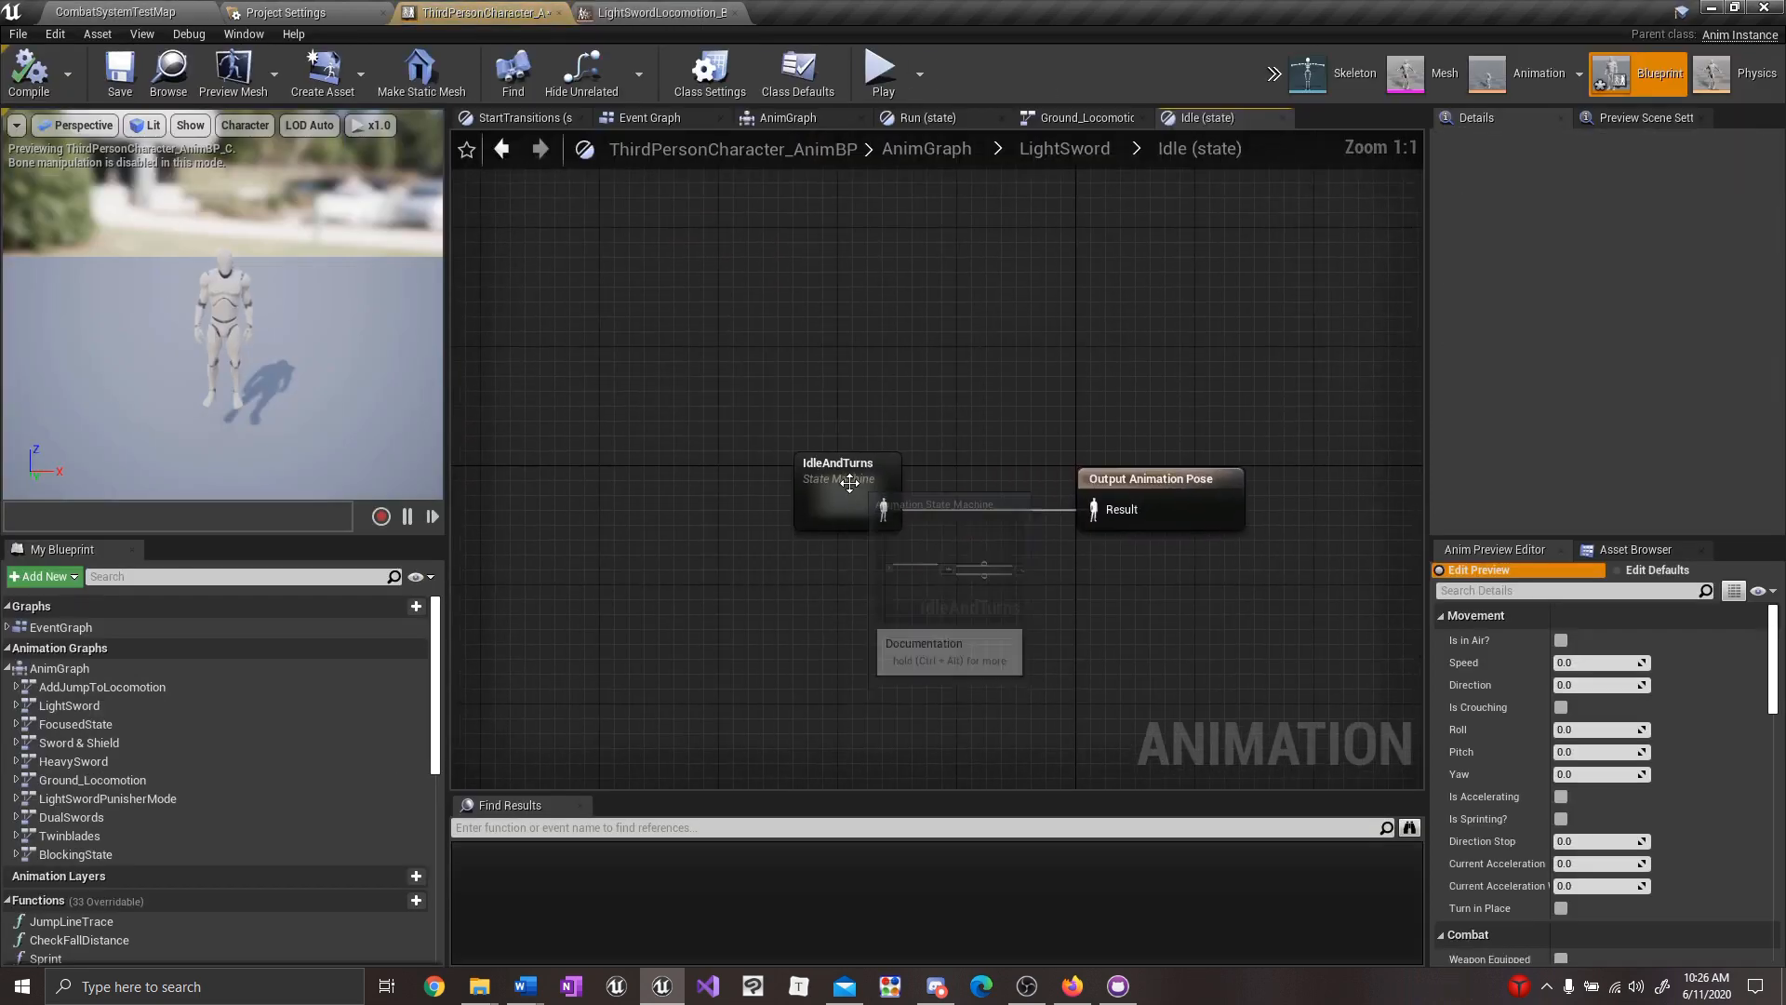
pyautogui.doubleClick(850, 482)
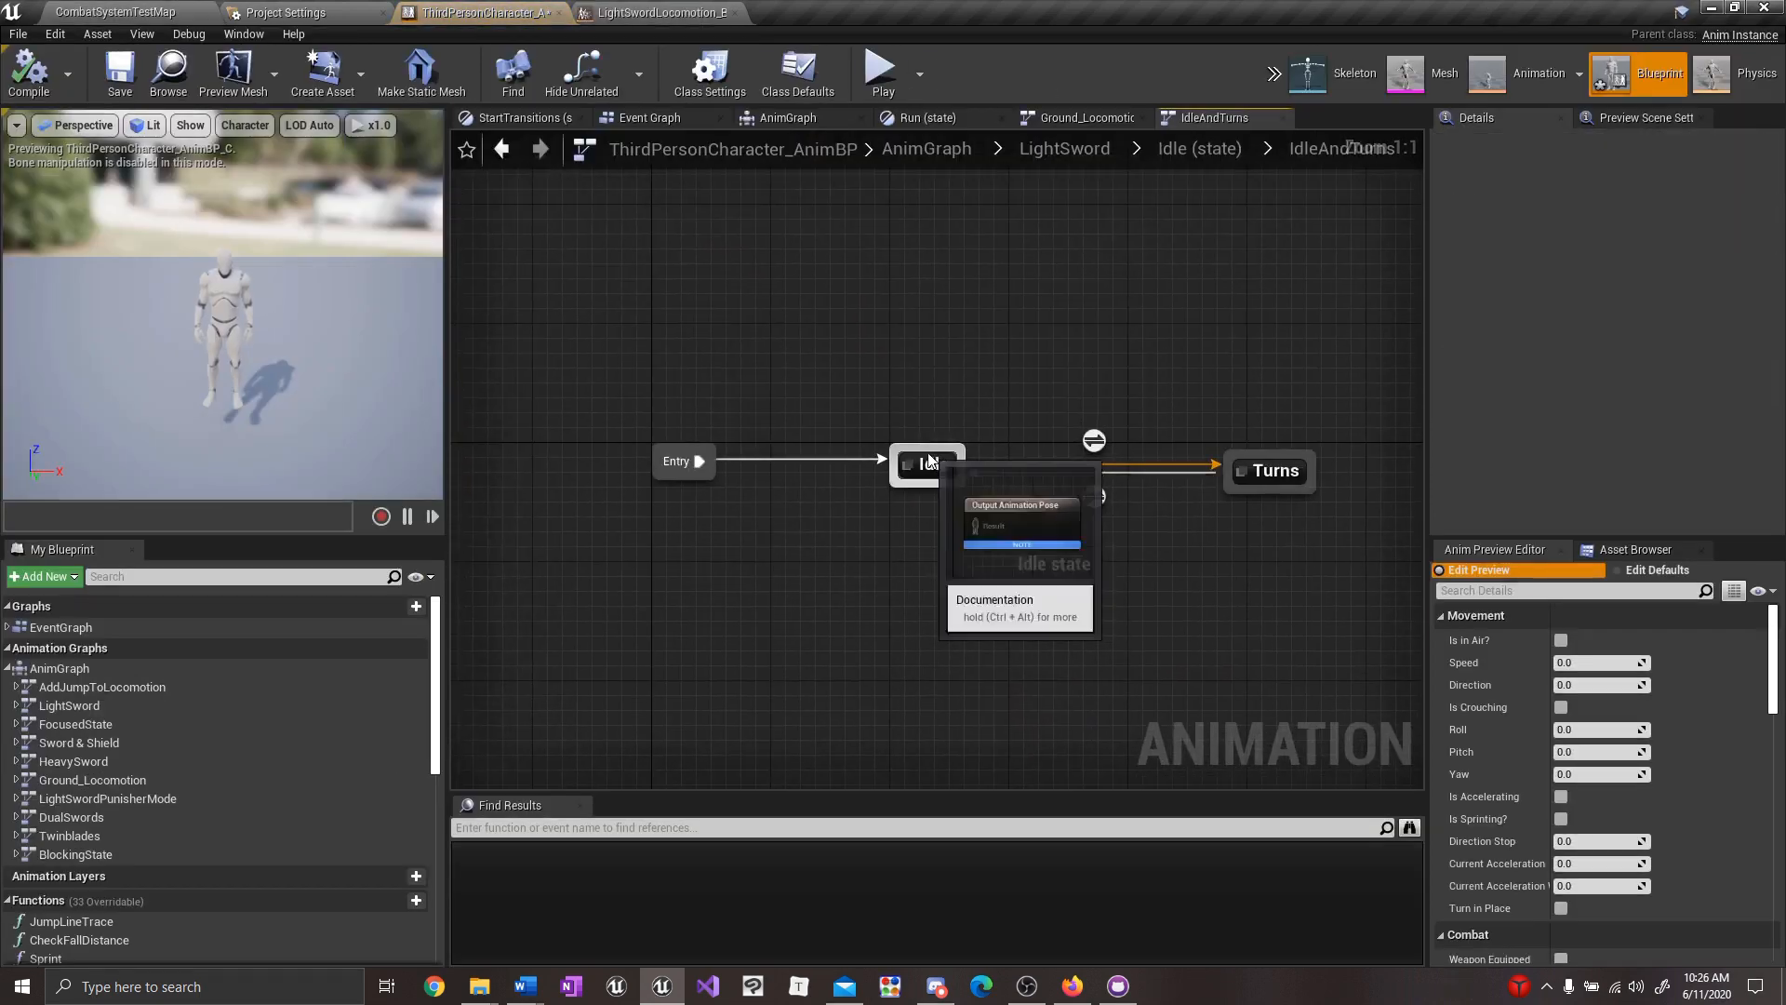
pyautogui.doubleClick(927, 465)
pyautogui.click(115, 11)
pyautogui.moveTo(1048, 735); pyautogui.dragTo(807, 533)
pyautogui.moveTo(987, 505); pyautogui.dragTo(987, 505)
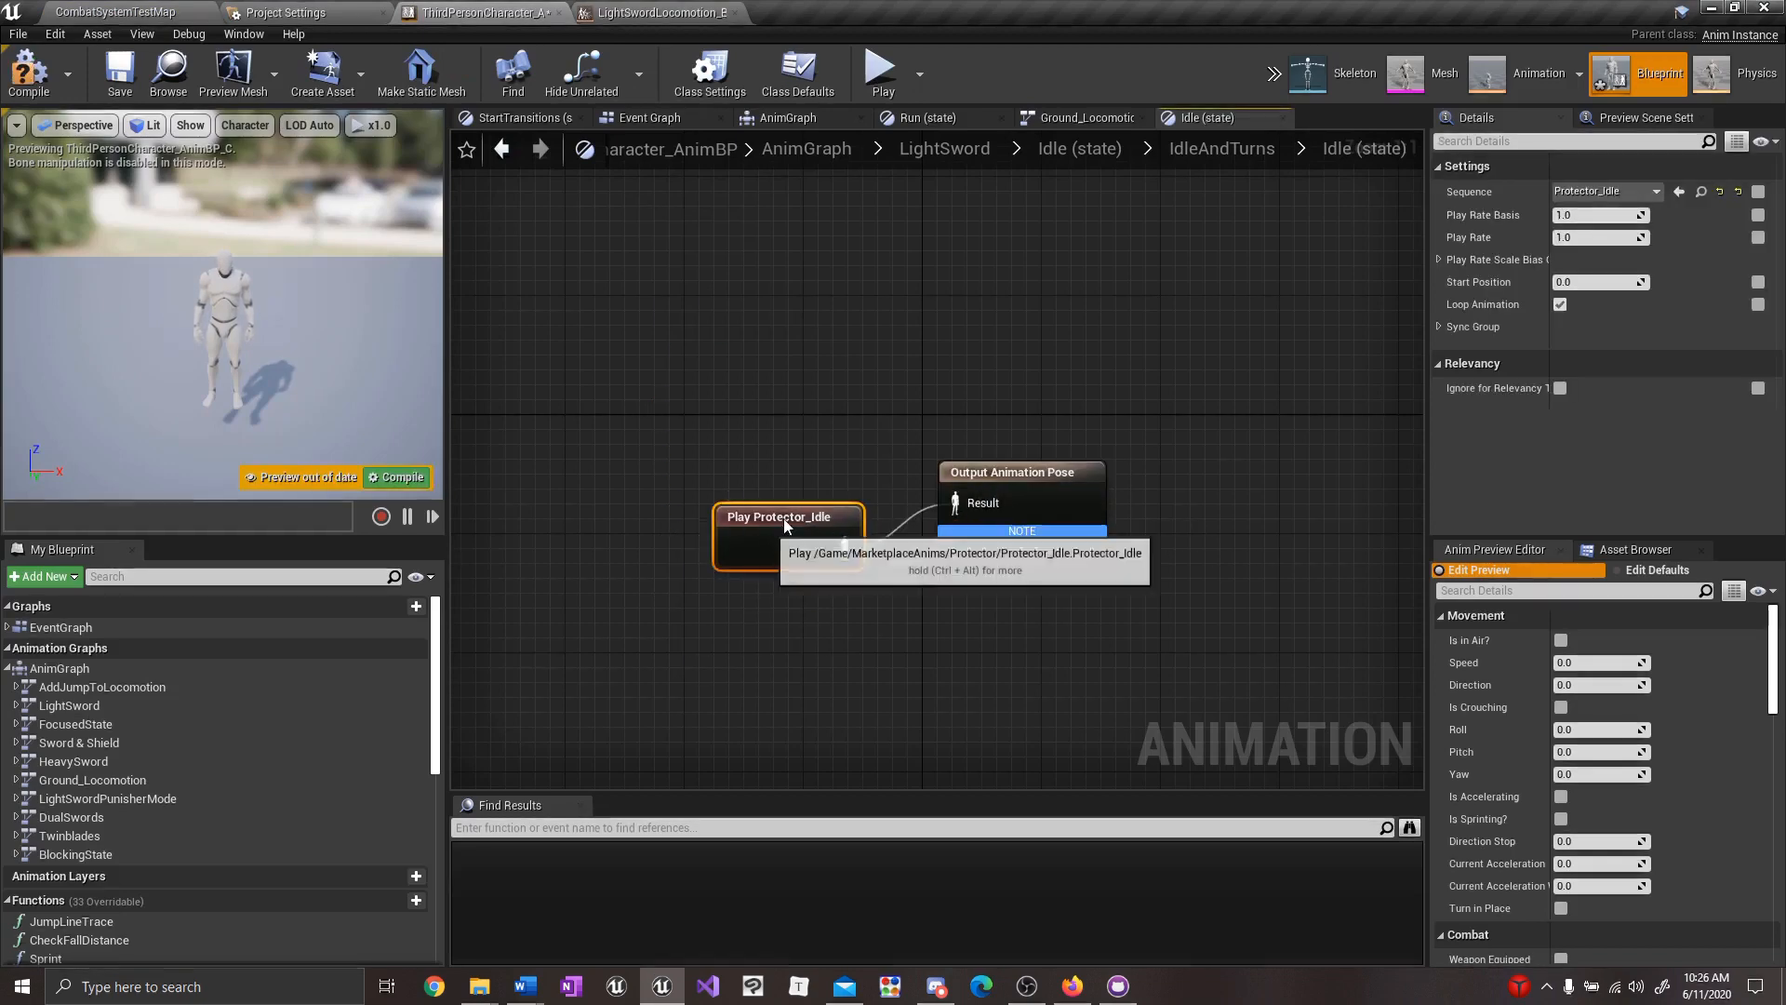
pyautogui.hotkey('alt', 'Left')
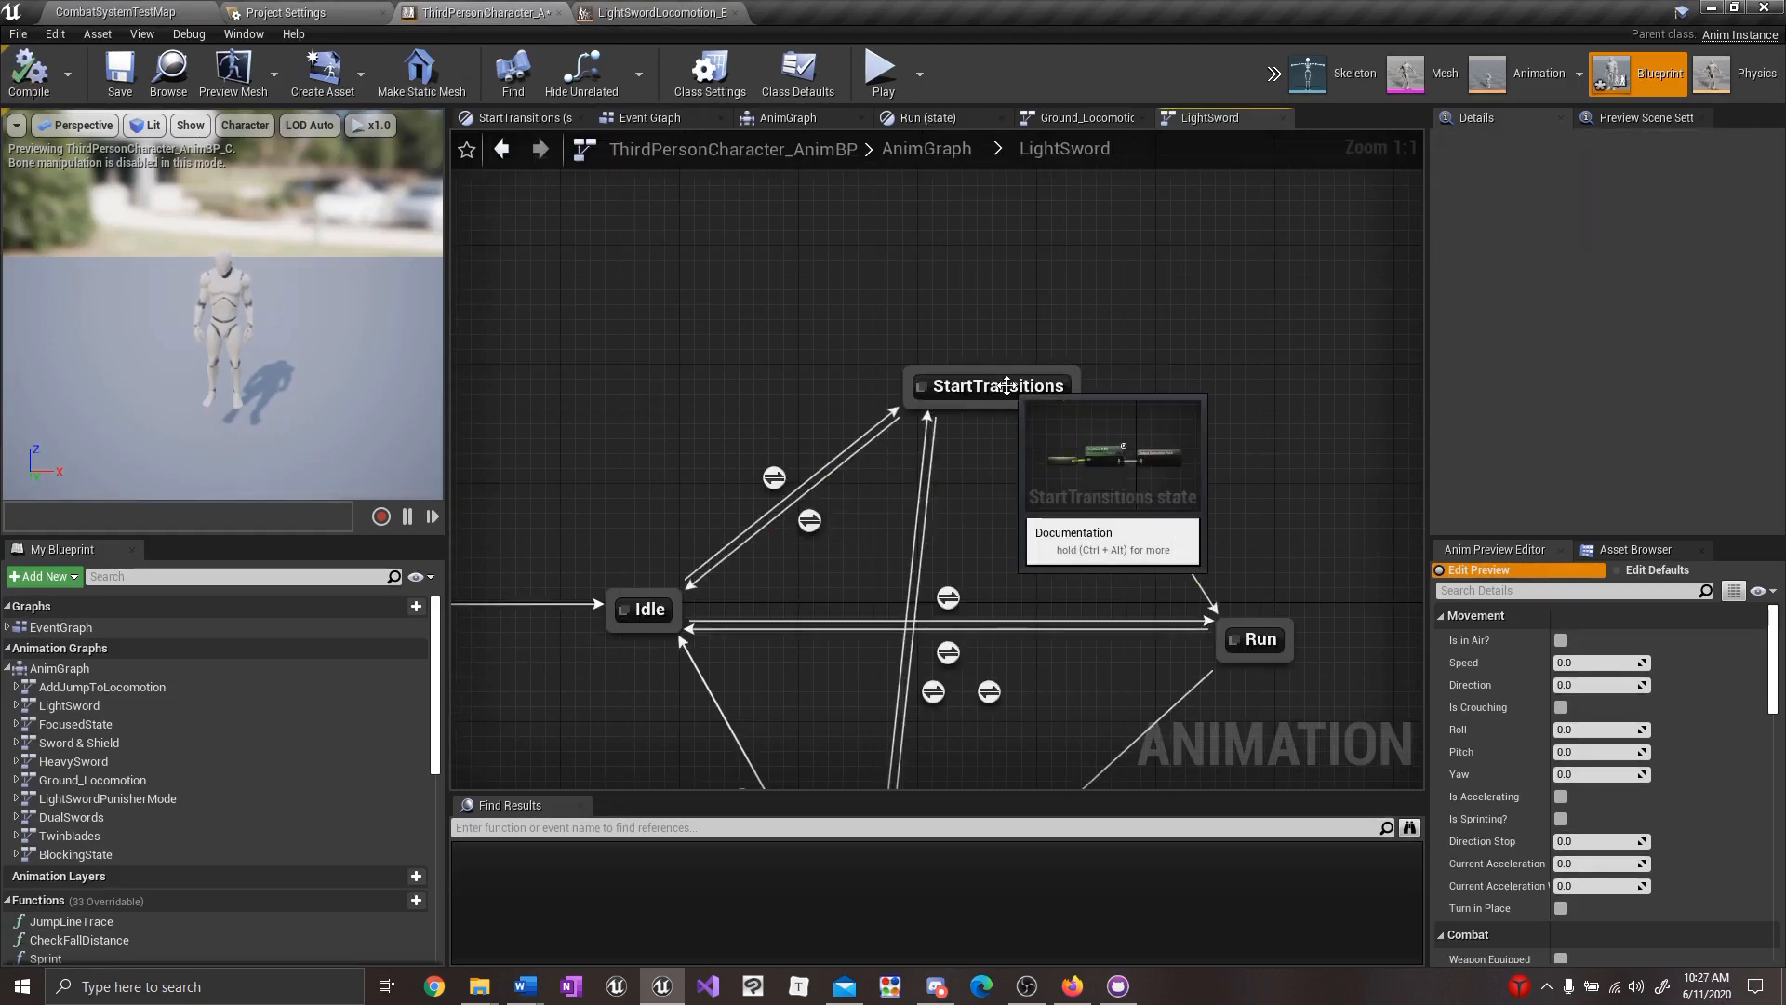
# Copy the acceleration comparison and Blend Poses by bool nodes from Ground_Locomotion's StartTransitions state into LightSword's StartTransitions state.
pyautogui.doubleClick(995, 385)
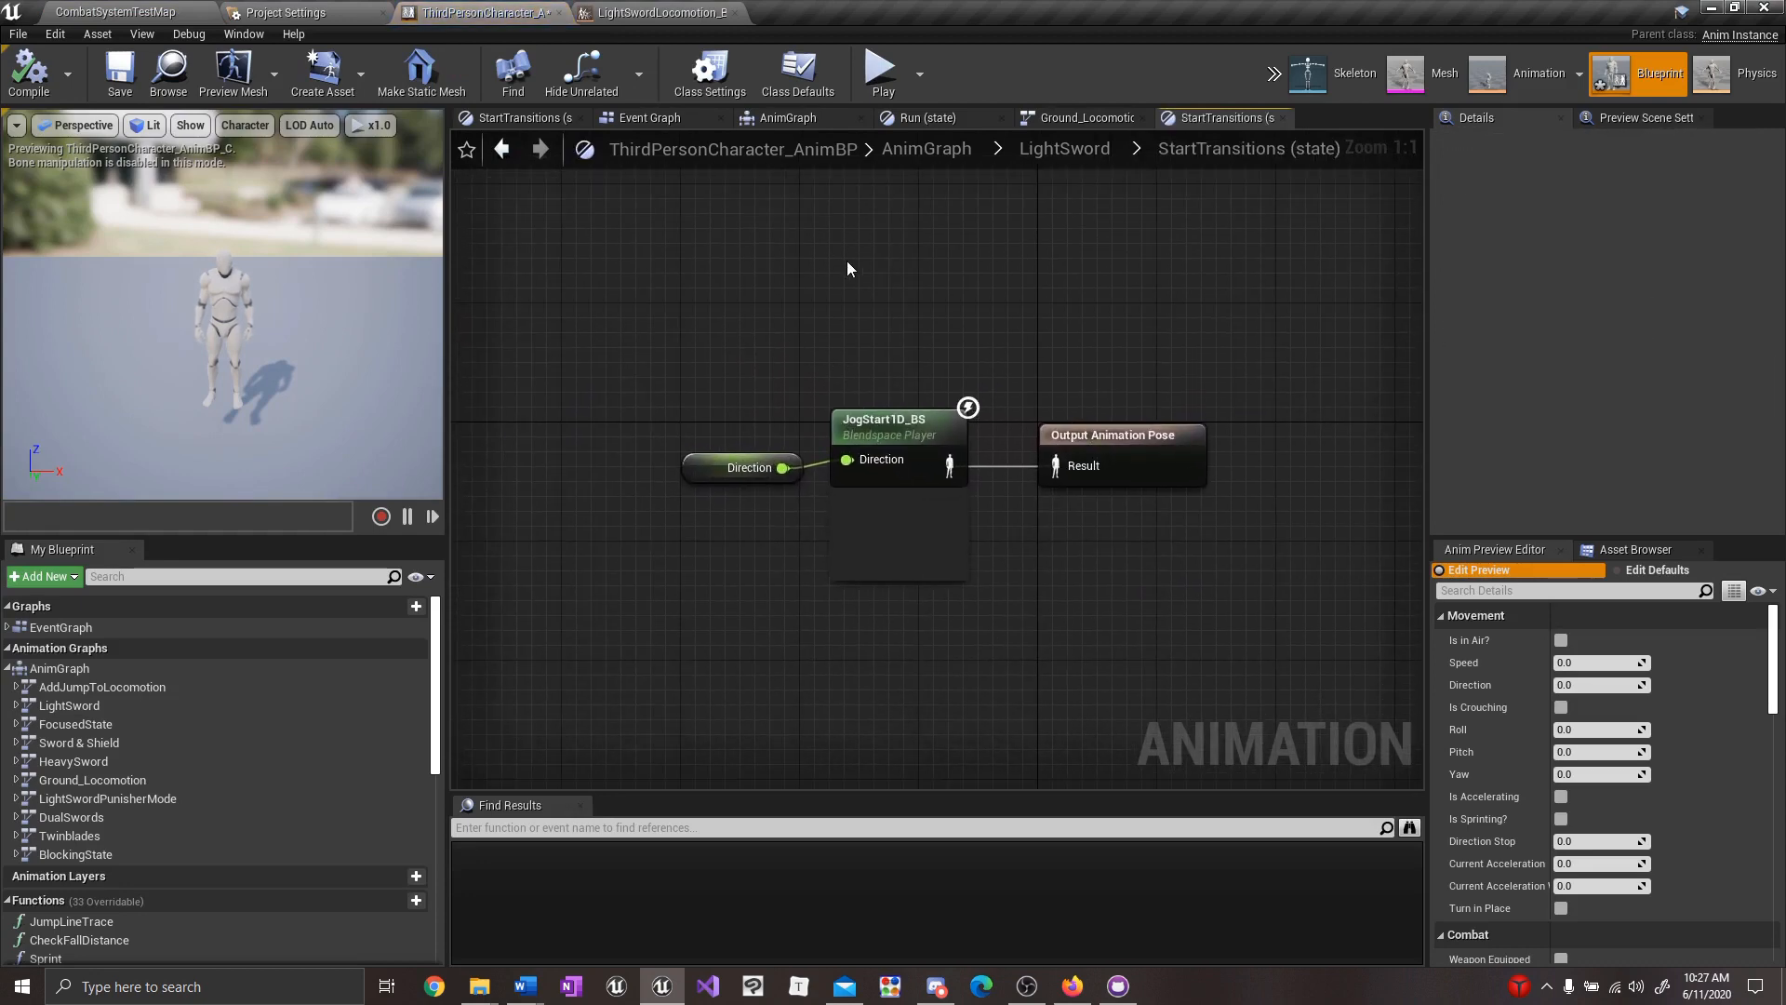
pyautogui.click(1002, 118)
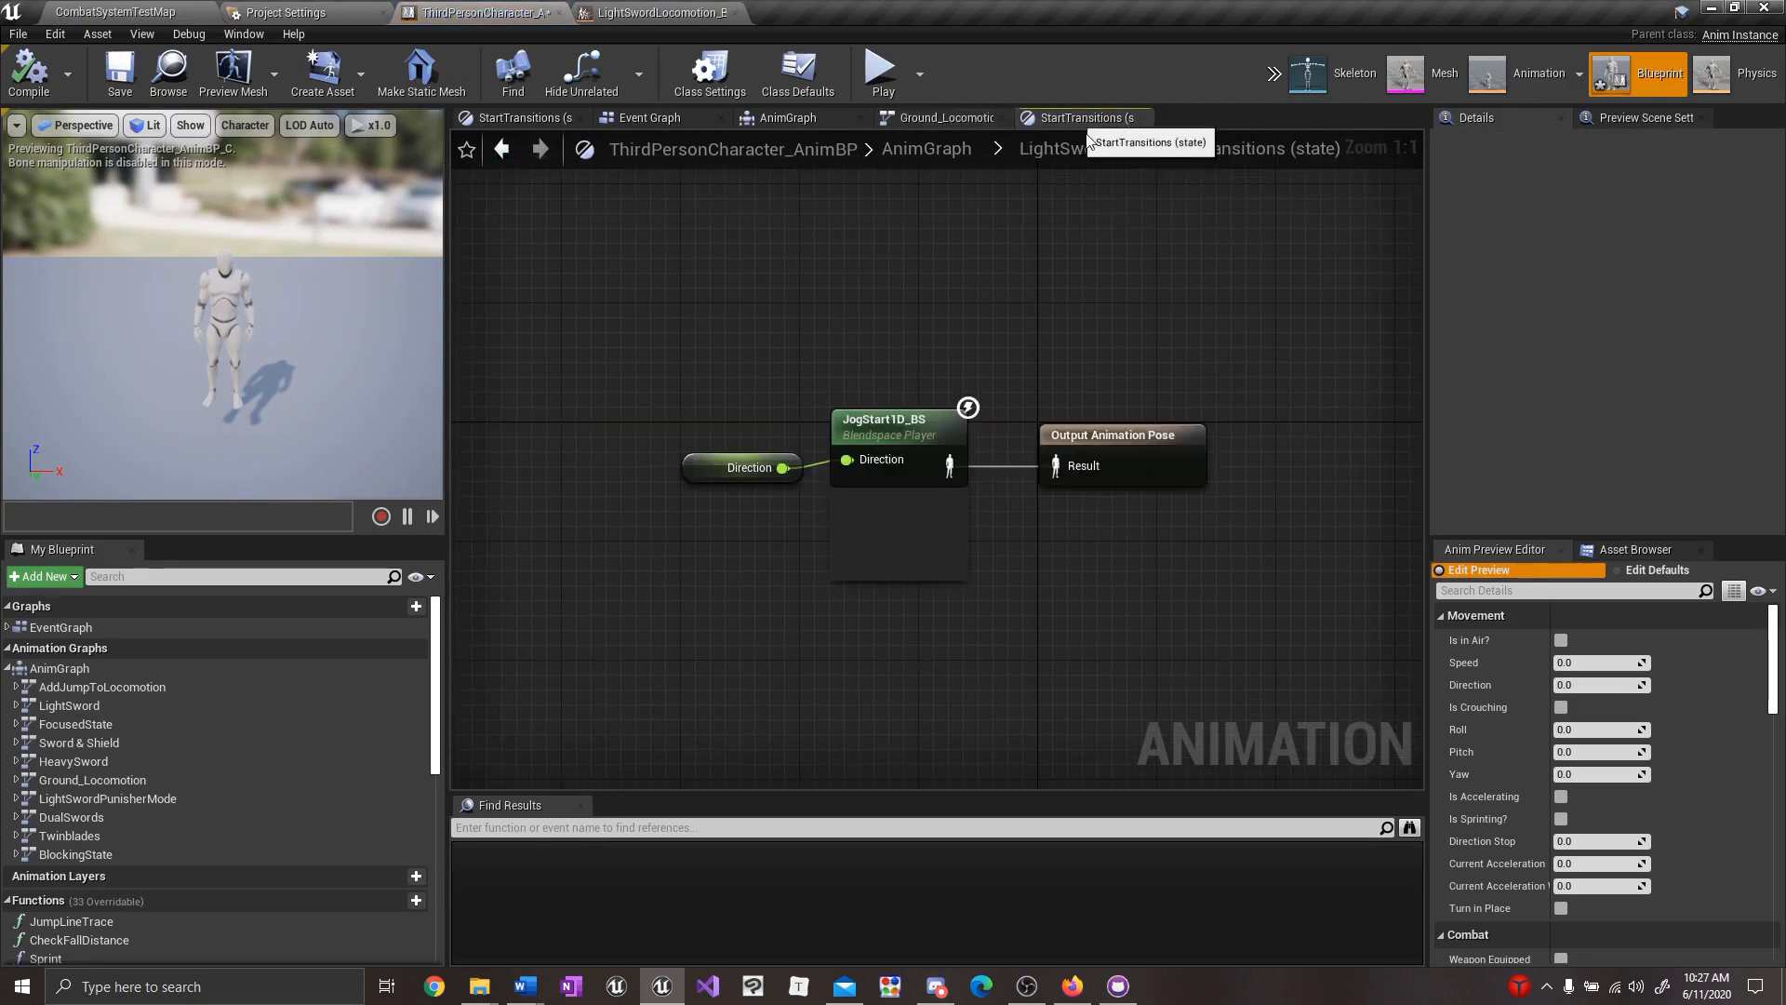
pyautogui.click(930, 119)
pyautogui.doubleClick(1046, 223)
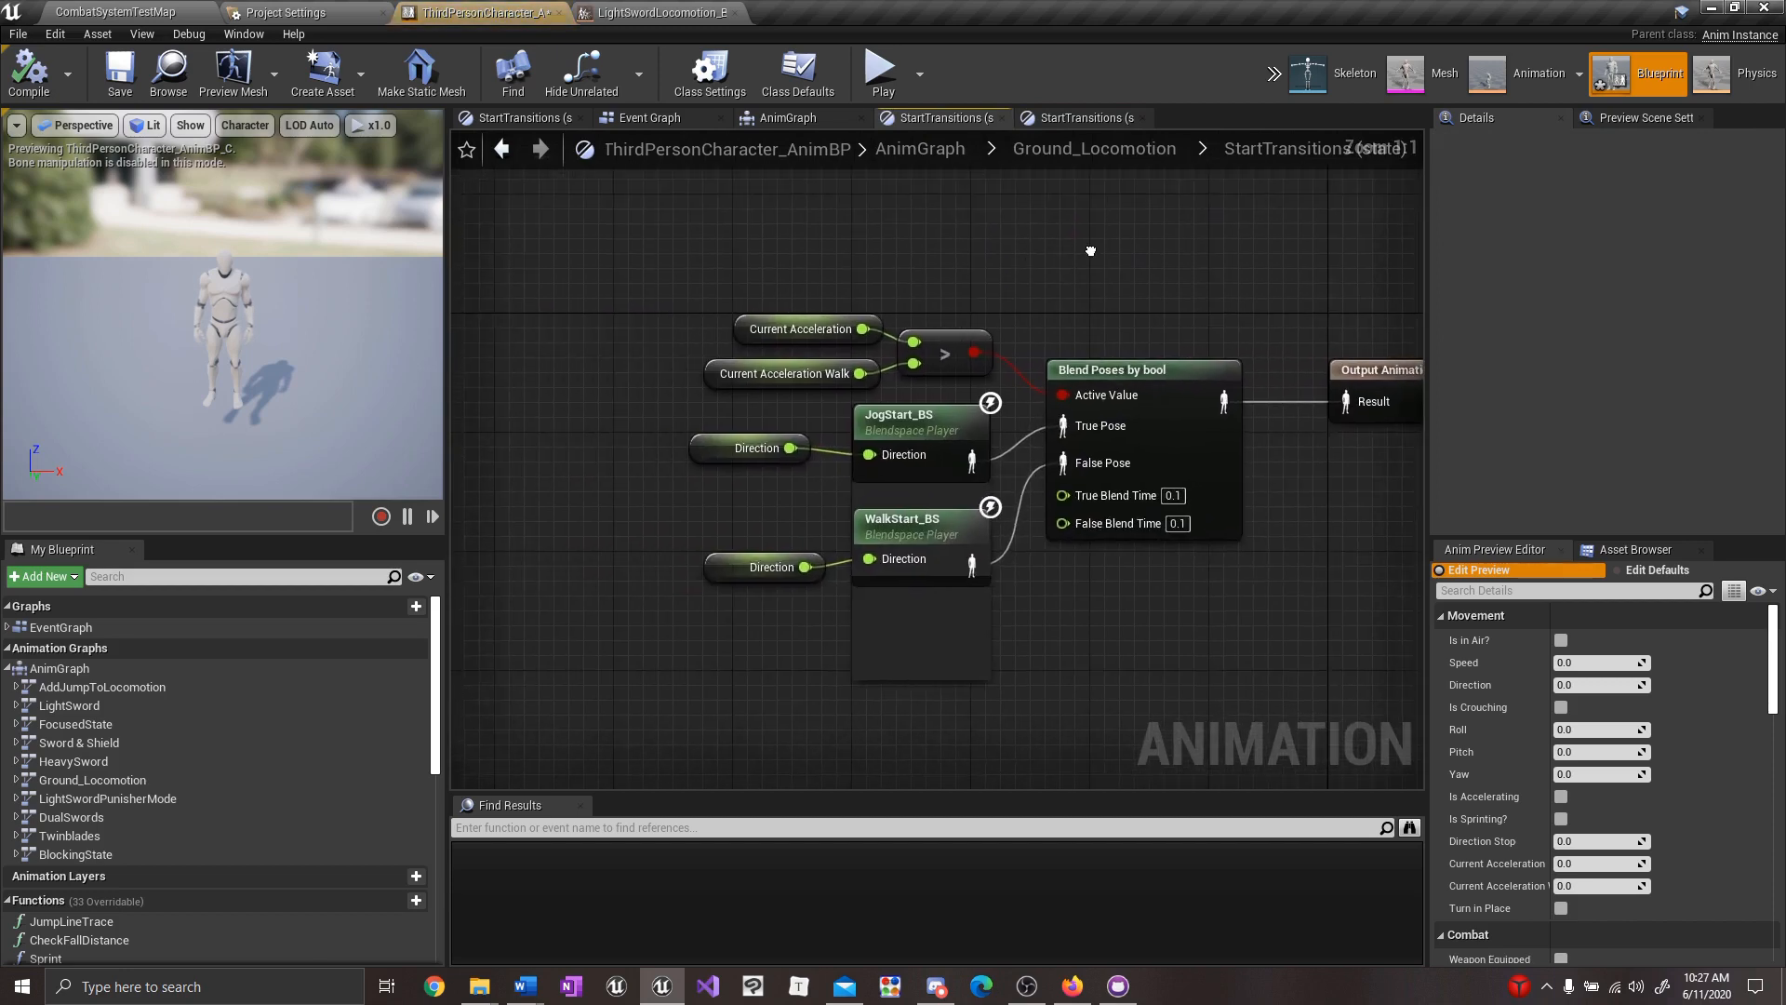
pyautogui.moveTo(1090, 251); pyautogui.dragTo(1063, 199, button='right')
pyautogui.moveTo(665, 256); pyautogui.dragTo(913, 316)
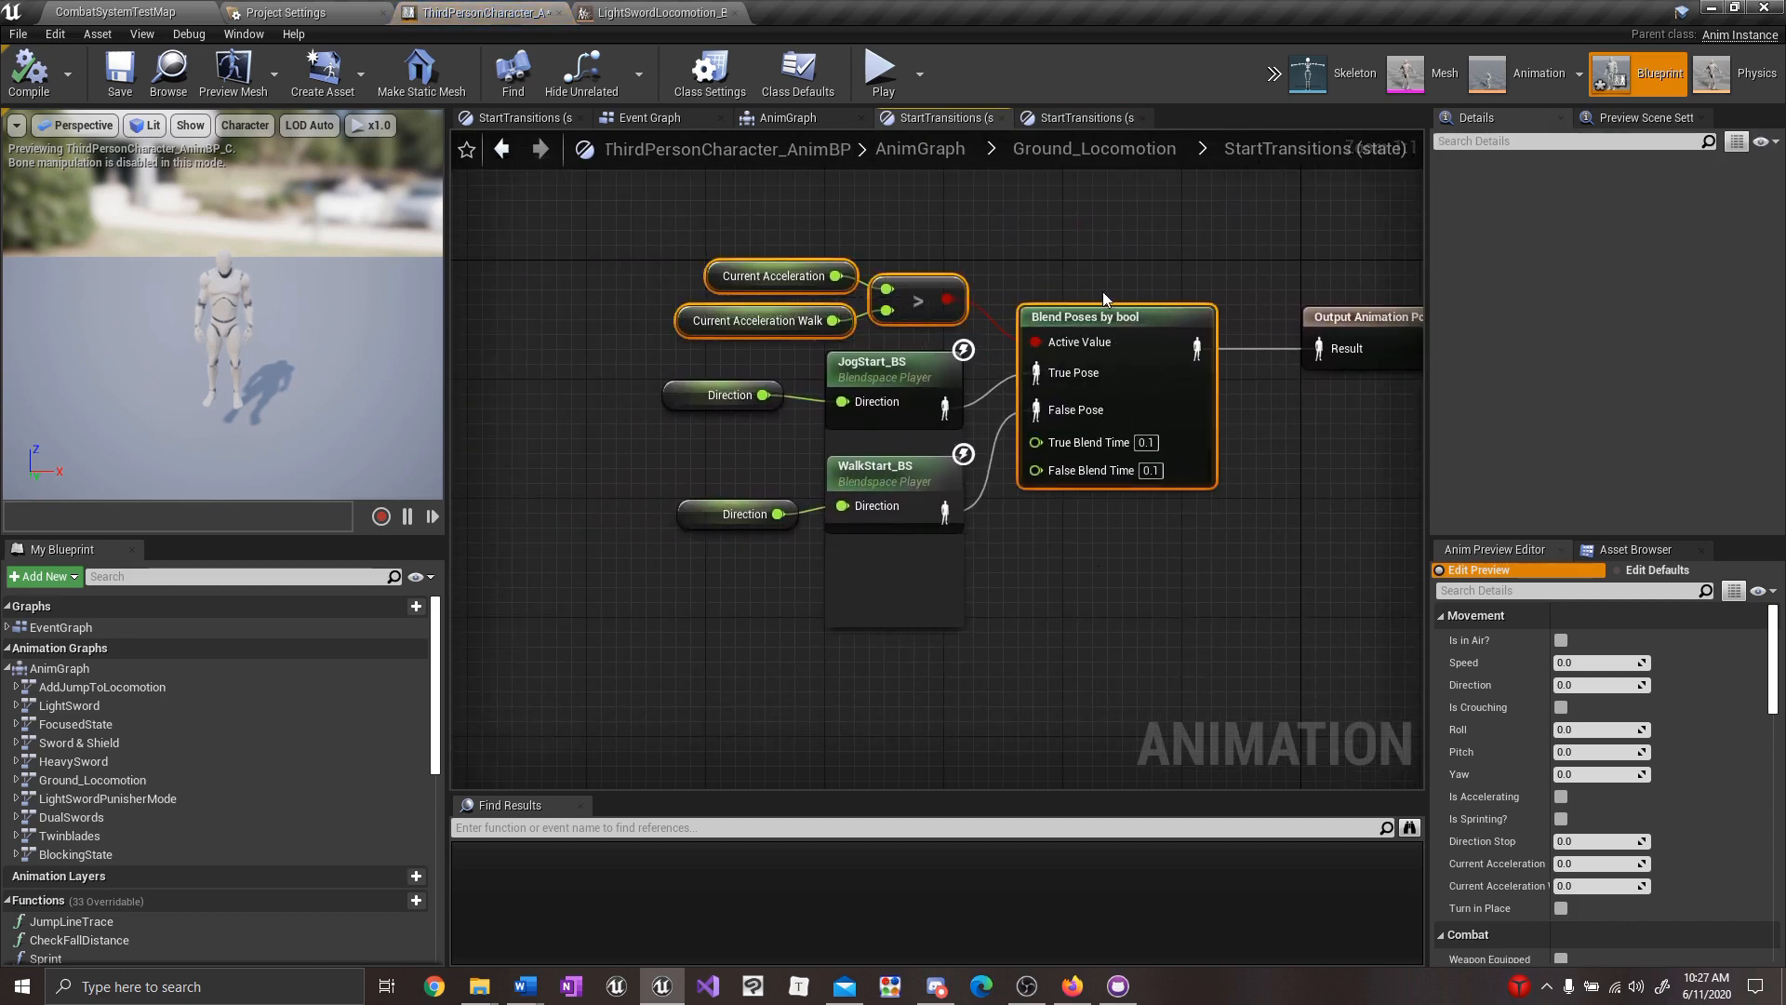
pyautogui.moveTo(1102, 296); pyautogui.dragTo(1102, 325, button='right')
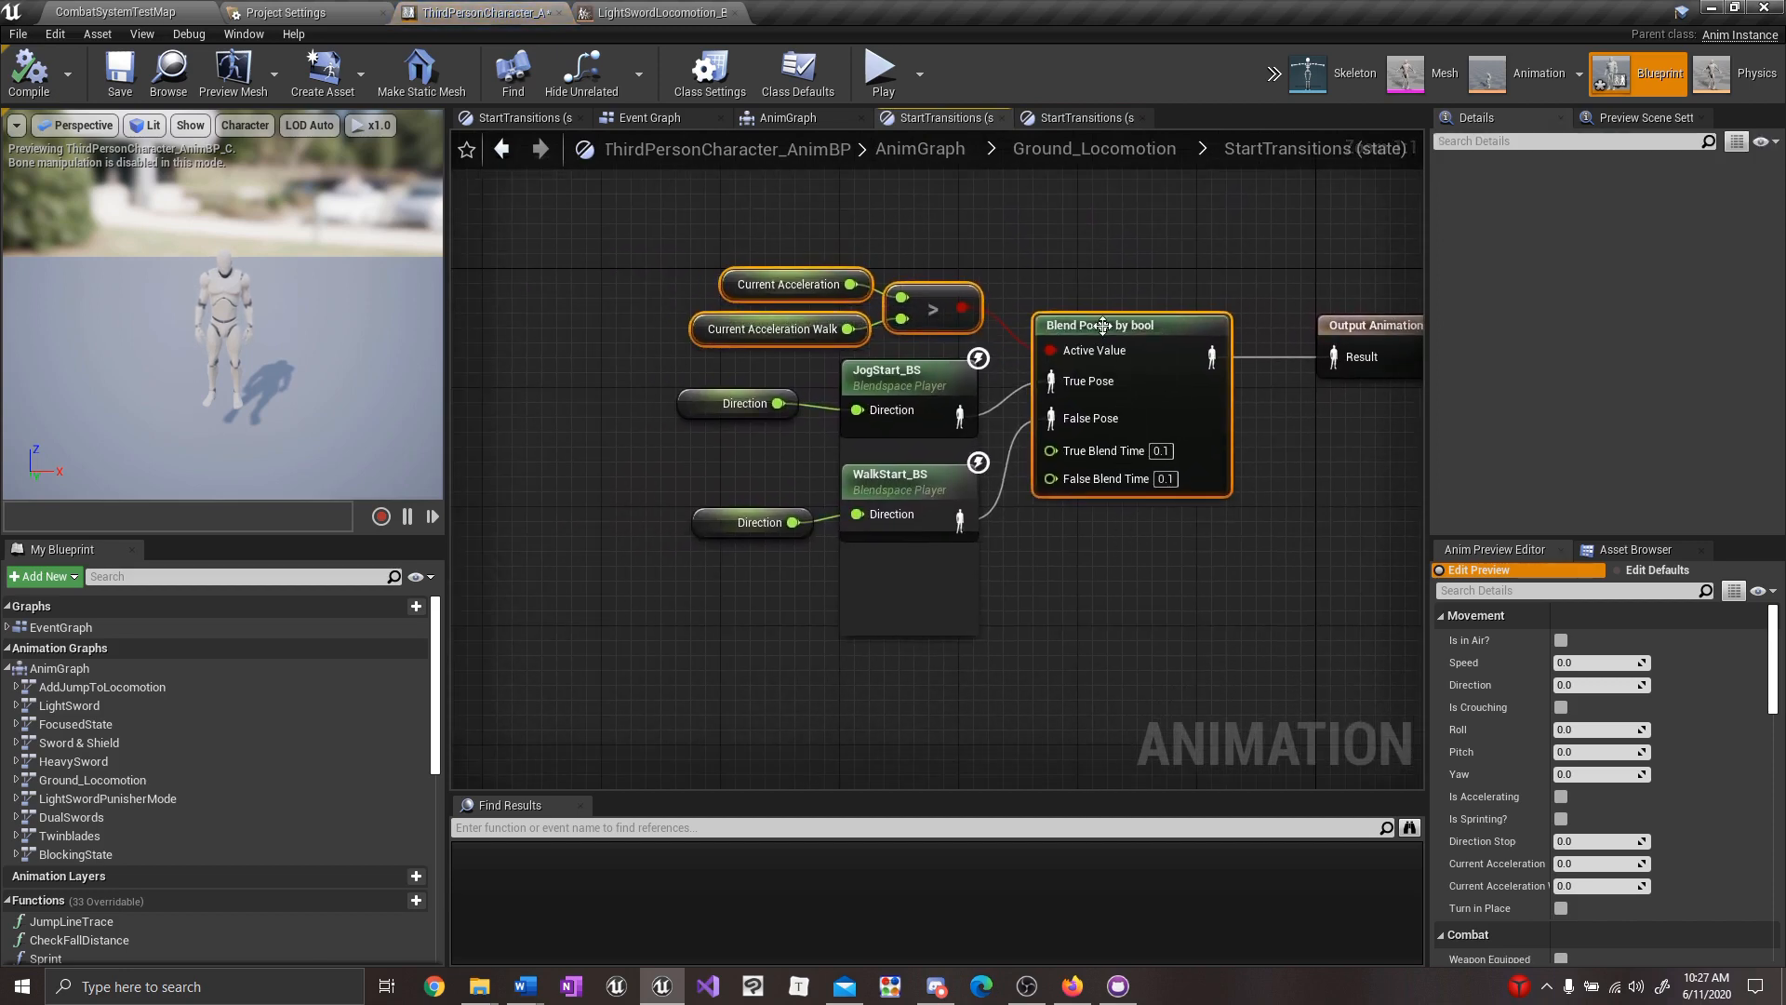
pyautogui.click(1069, 116)
pyautogui.hotkey('ctrl', 'v')
pyautogui.moveTo(652, 279); pyautogui.dragTo(651, 379, button='right')
pyautogui.moveTo(913, 402); pyautogui.dragTo(992, 256)
# Delete JogStart1D_BS and its Direction node from LightSword's StartTransitions and connect Blend Poses by bool to the output pose.
pyautogui.moveTo(708, 411); pyautogui.dragTo(881, 609)
pyautogui.press('Delete')
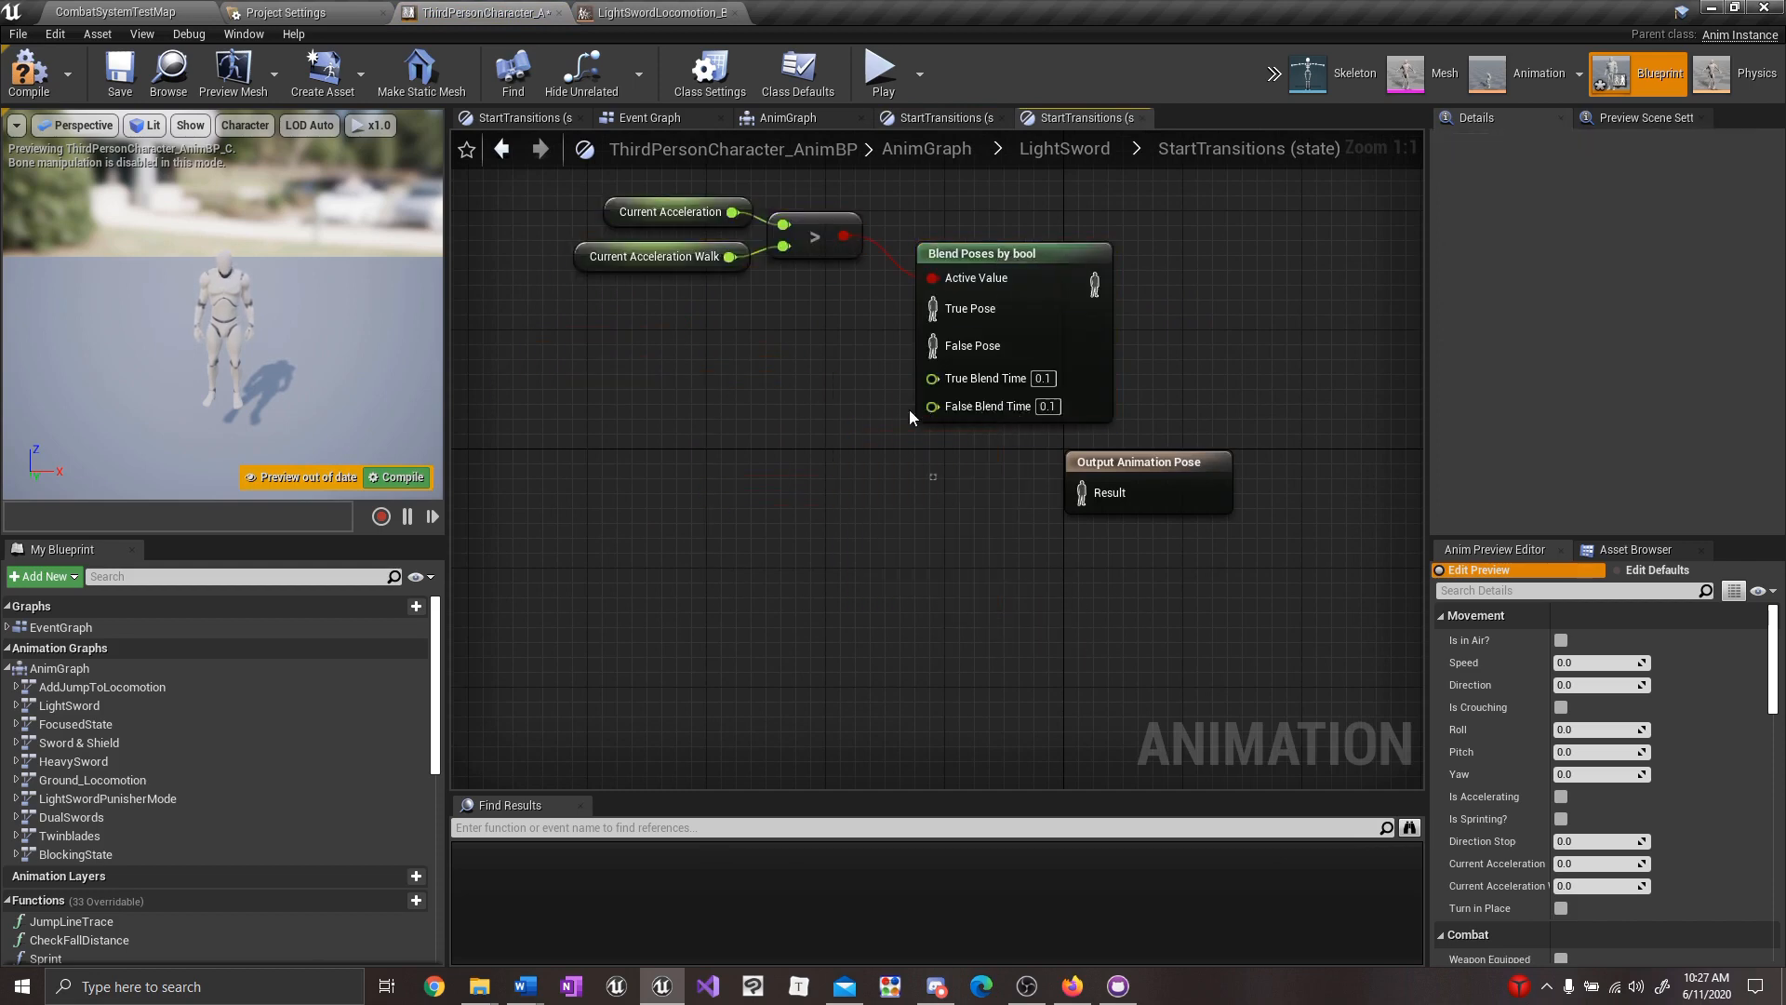
pyautogui.moveTo(973, 491); pyautogui.dragTo(958, 420)
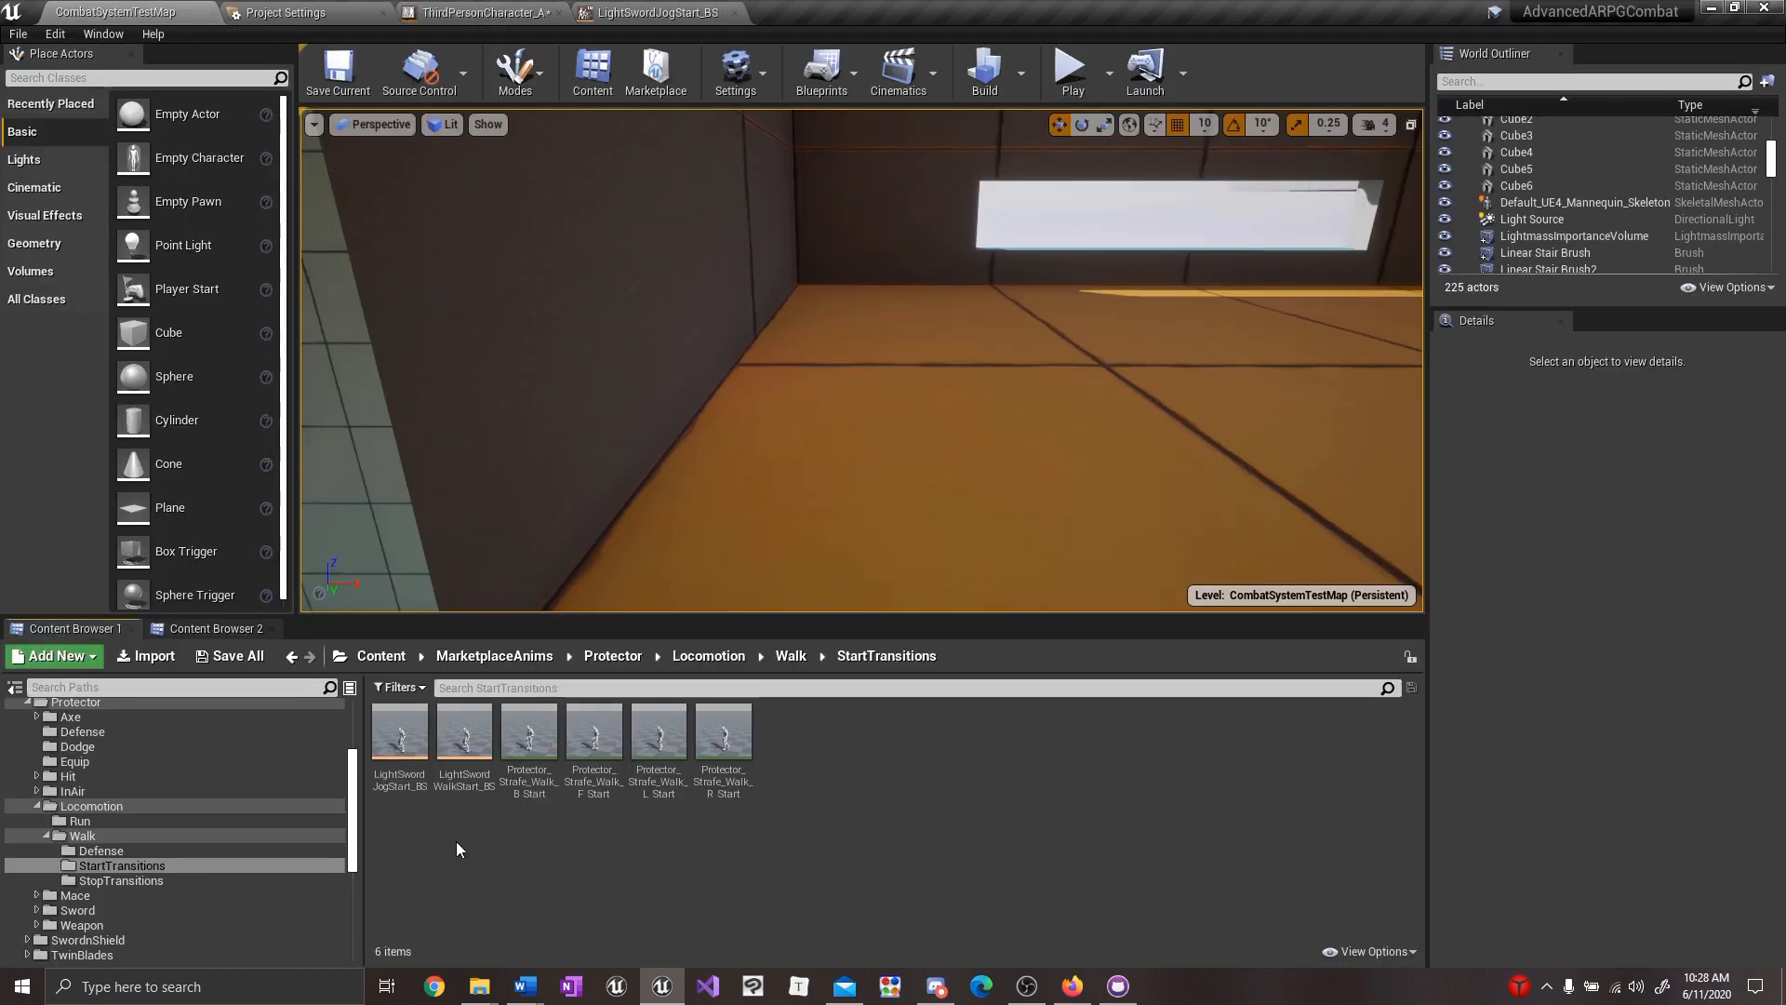
# Add LightSwordWalkStart_BS, LightSwordJogStart_BS and two Direction getters to the LightSword StartTransitions graph.
pyautogui.moveTo(464, 749); pyautogui.dragTo(574, 527)
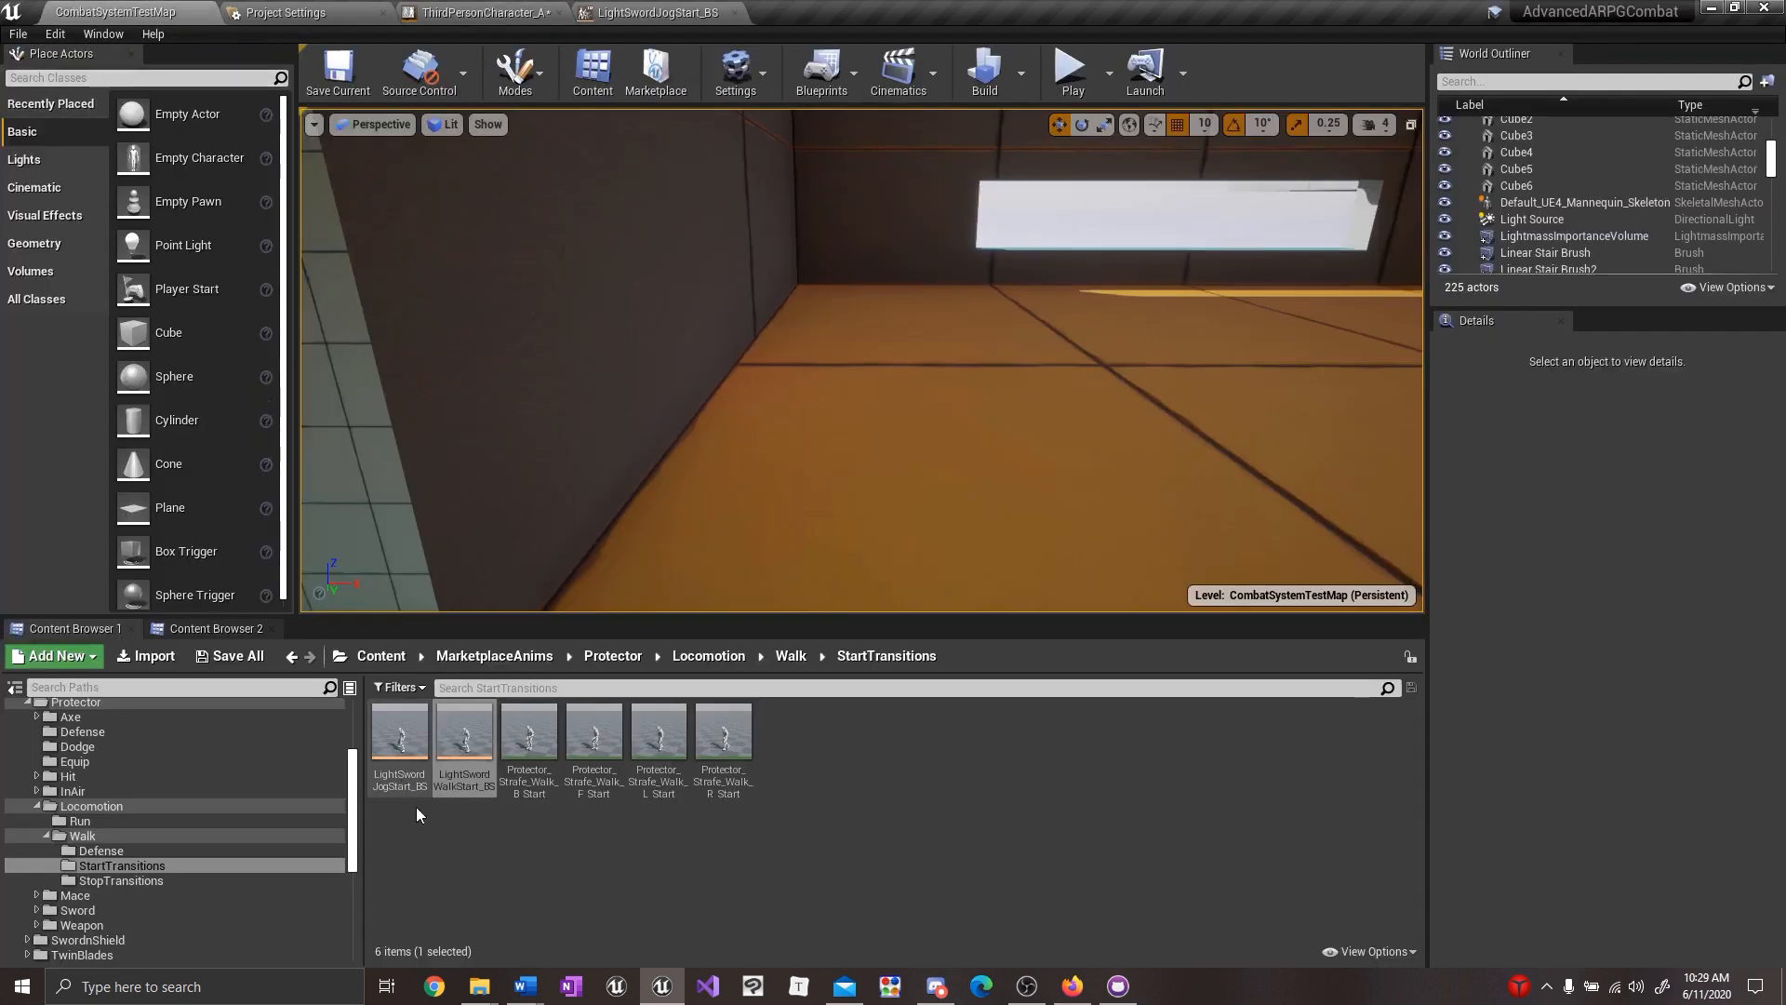
pyautogui.moveTo(410, 758); pyautogui.dragTo(582, 652)
pyautogui.moveTo(584, 653); pyautogui.dragTo(686, 551, button='right')
pyautogui.rightClick(616, 522)
pyautogui.write('get direc')
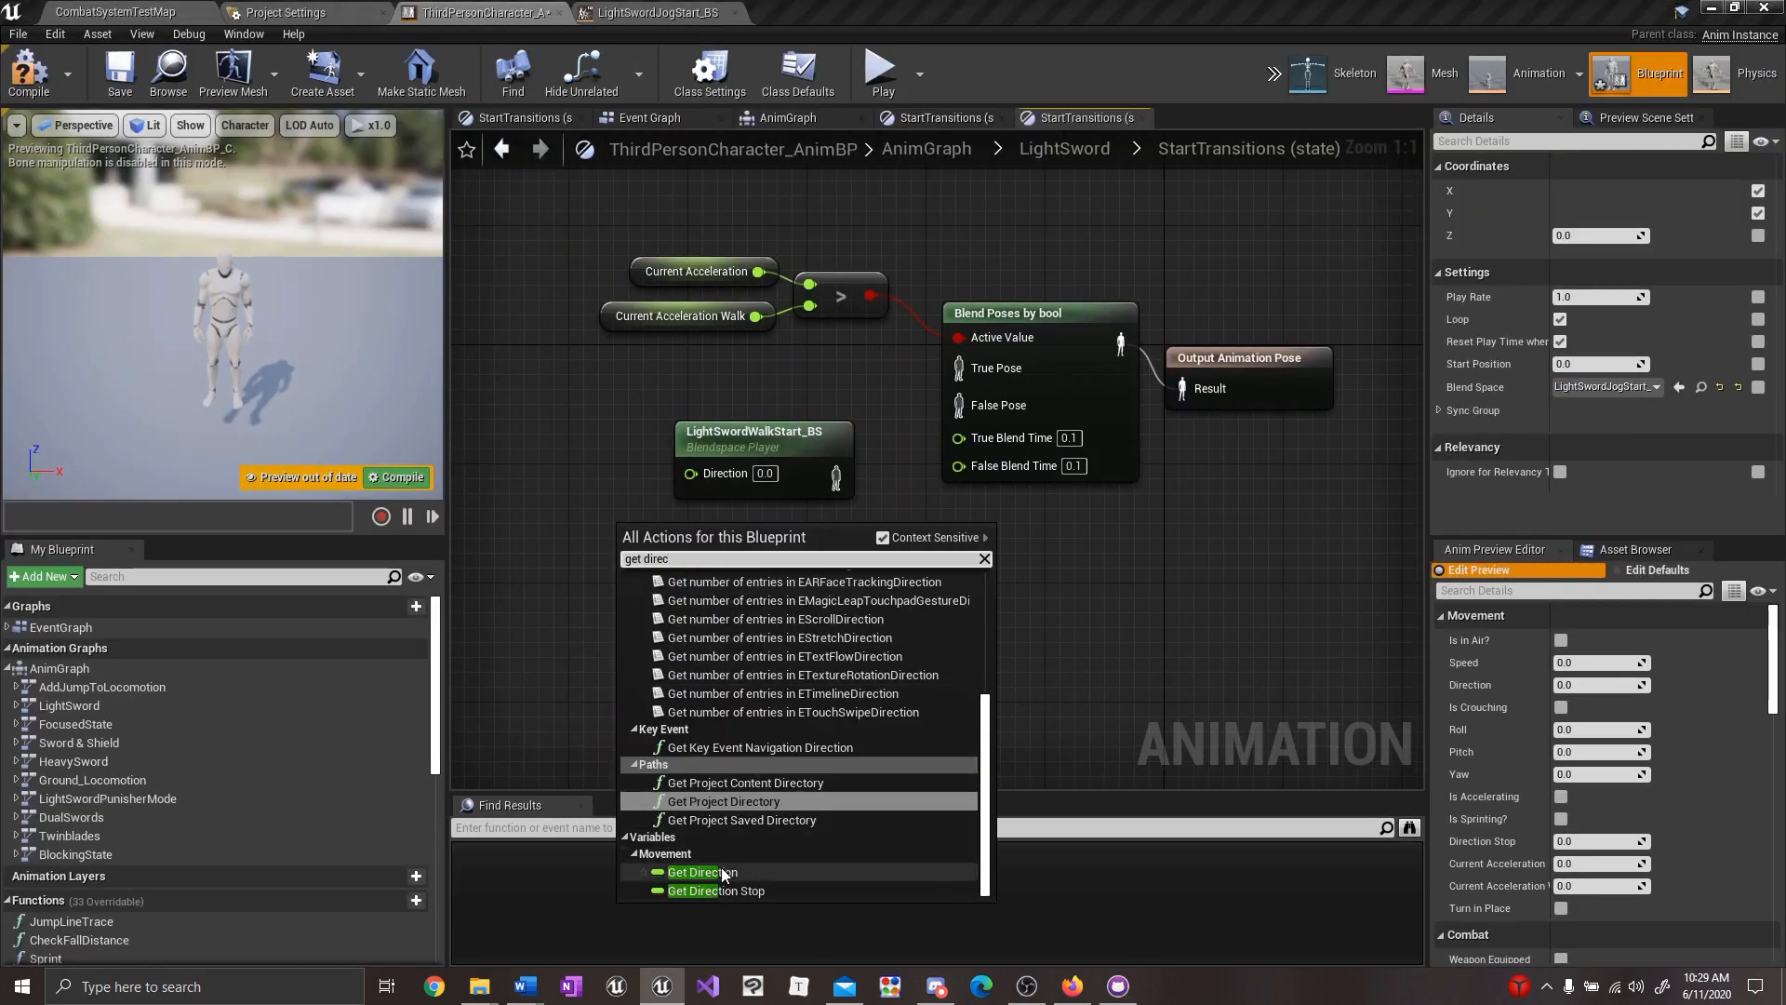
pyautogui.click(722, 872)
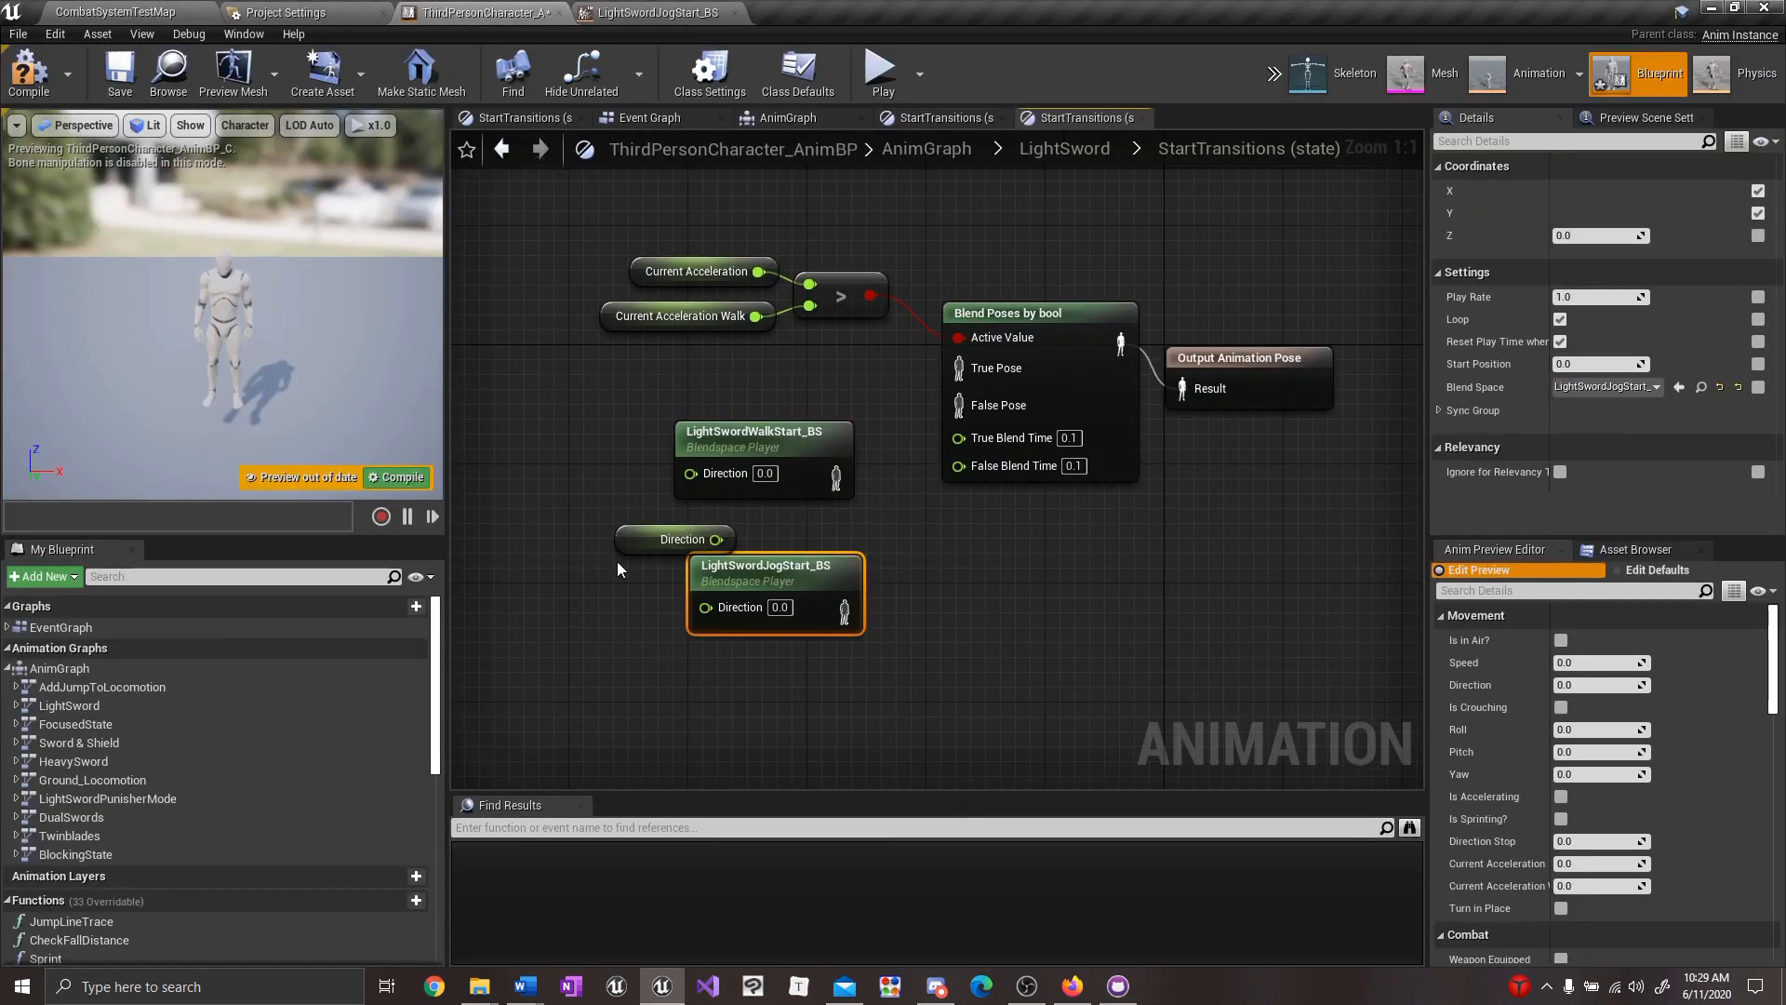
pyautogui.hotkey('ctrl', 'v')
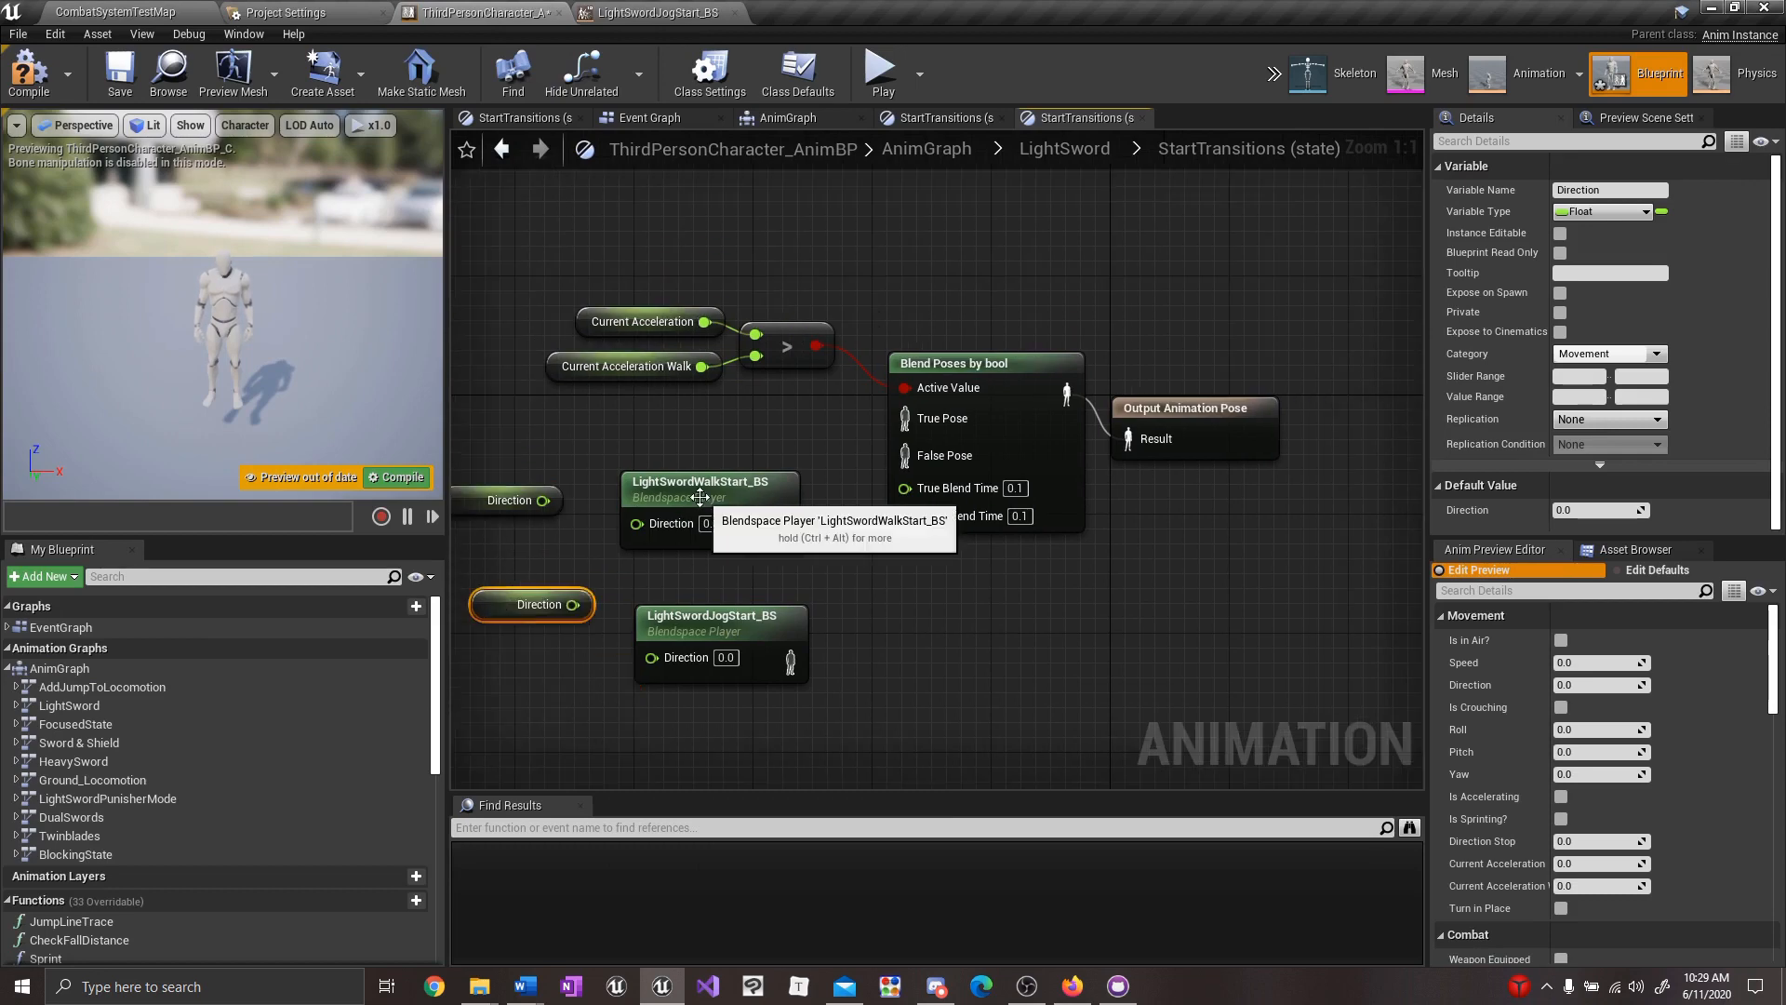
# Wire LightSwordJogStart_BS to True Pose and LightSwordWalkStart_BS to False Pose, each driven by its own Direction getter.
pyautogui.moveTo(693, 489); pyautogui.dragTo(856, 638)
pyautogui.moveTo(732, 632); pyautogui.dragTo(763, 448)
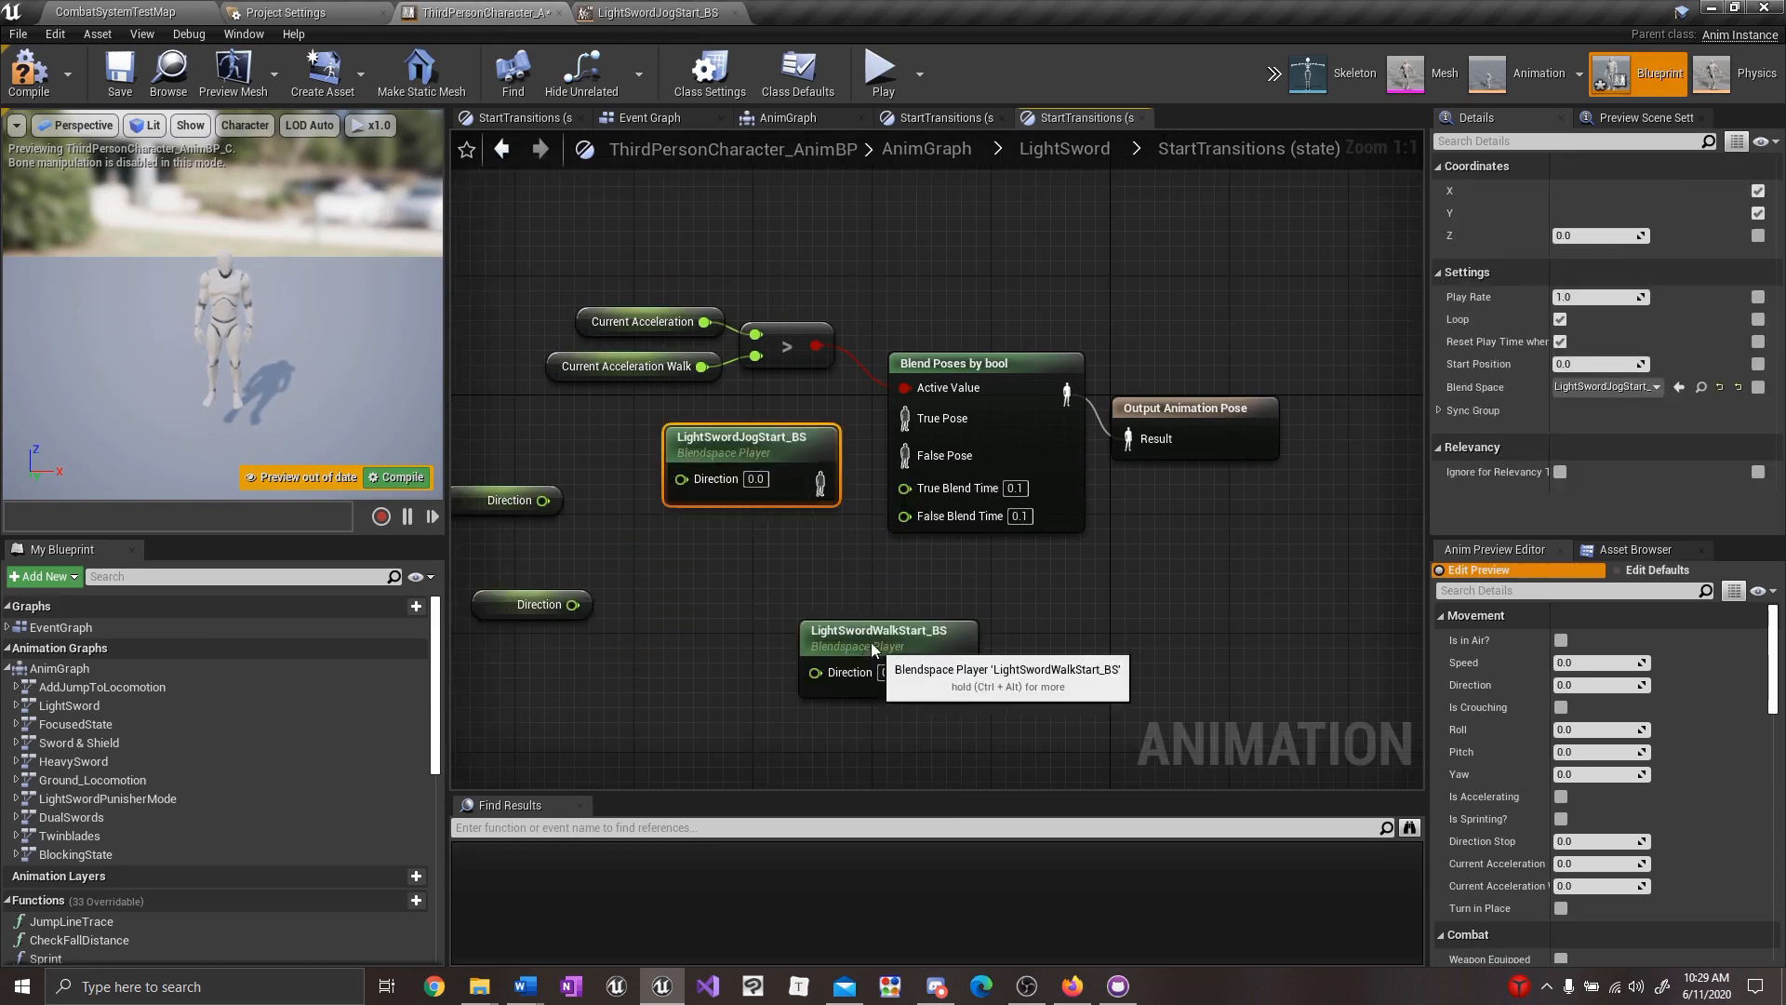
pyautogui.moveTo(871, 643); pyautogui.dragTo(746, 573)
pyautogui.moveTo(846, 588); pyautogui.dragTo(892, 537)
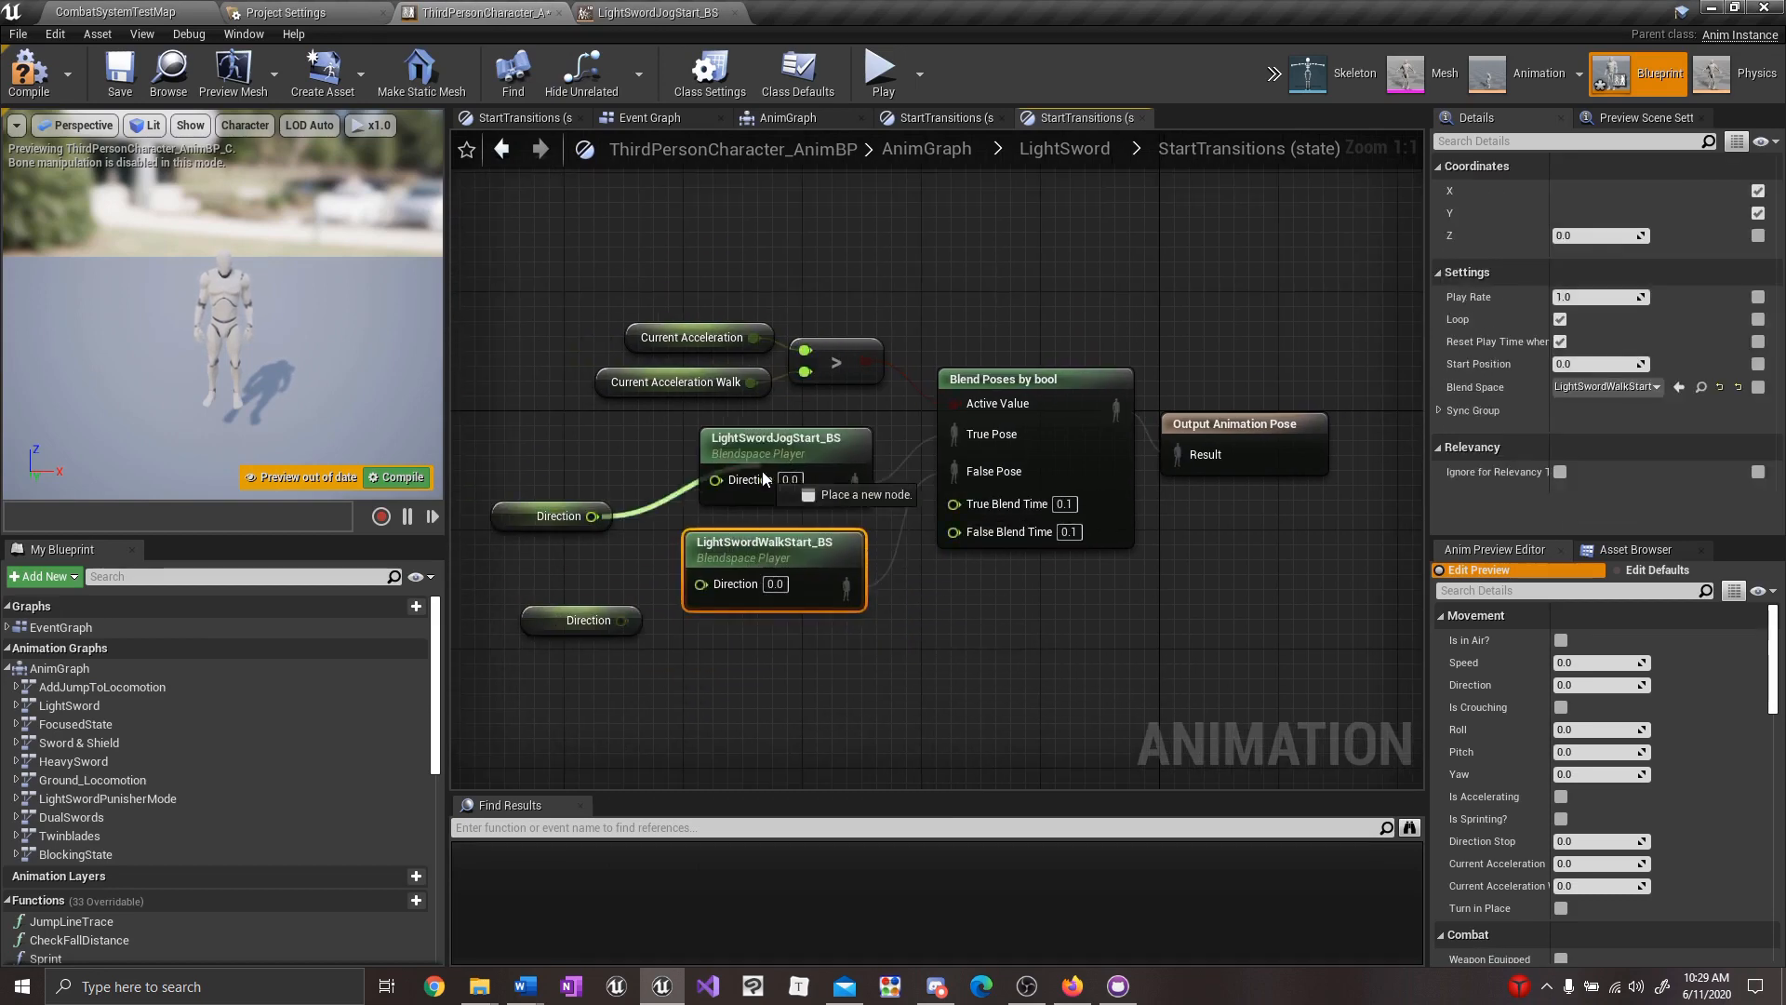
pyautogui.moveTo(763, 479); pyautogui.dragTo(735, 480)
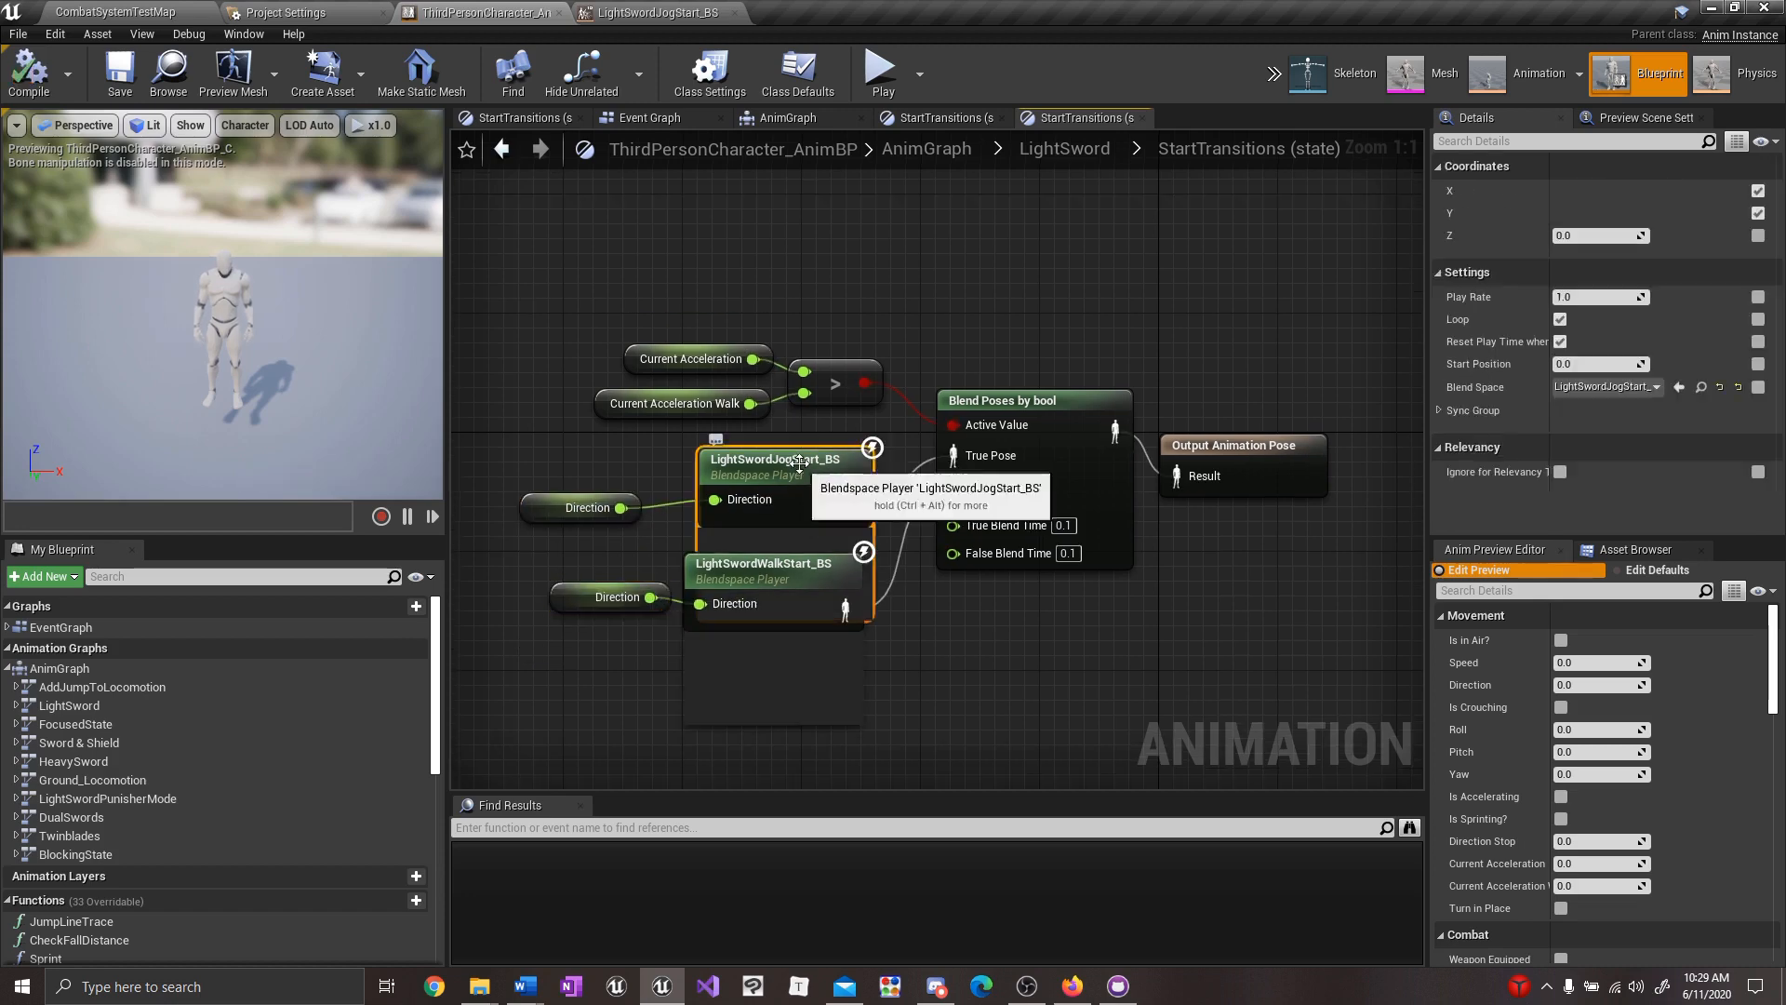
# Turn off looping for LightSwordJogStart_BS and open the start position of the start blend space player for editing.
pyautogui.click(790, 461)
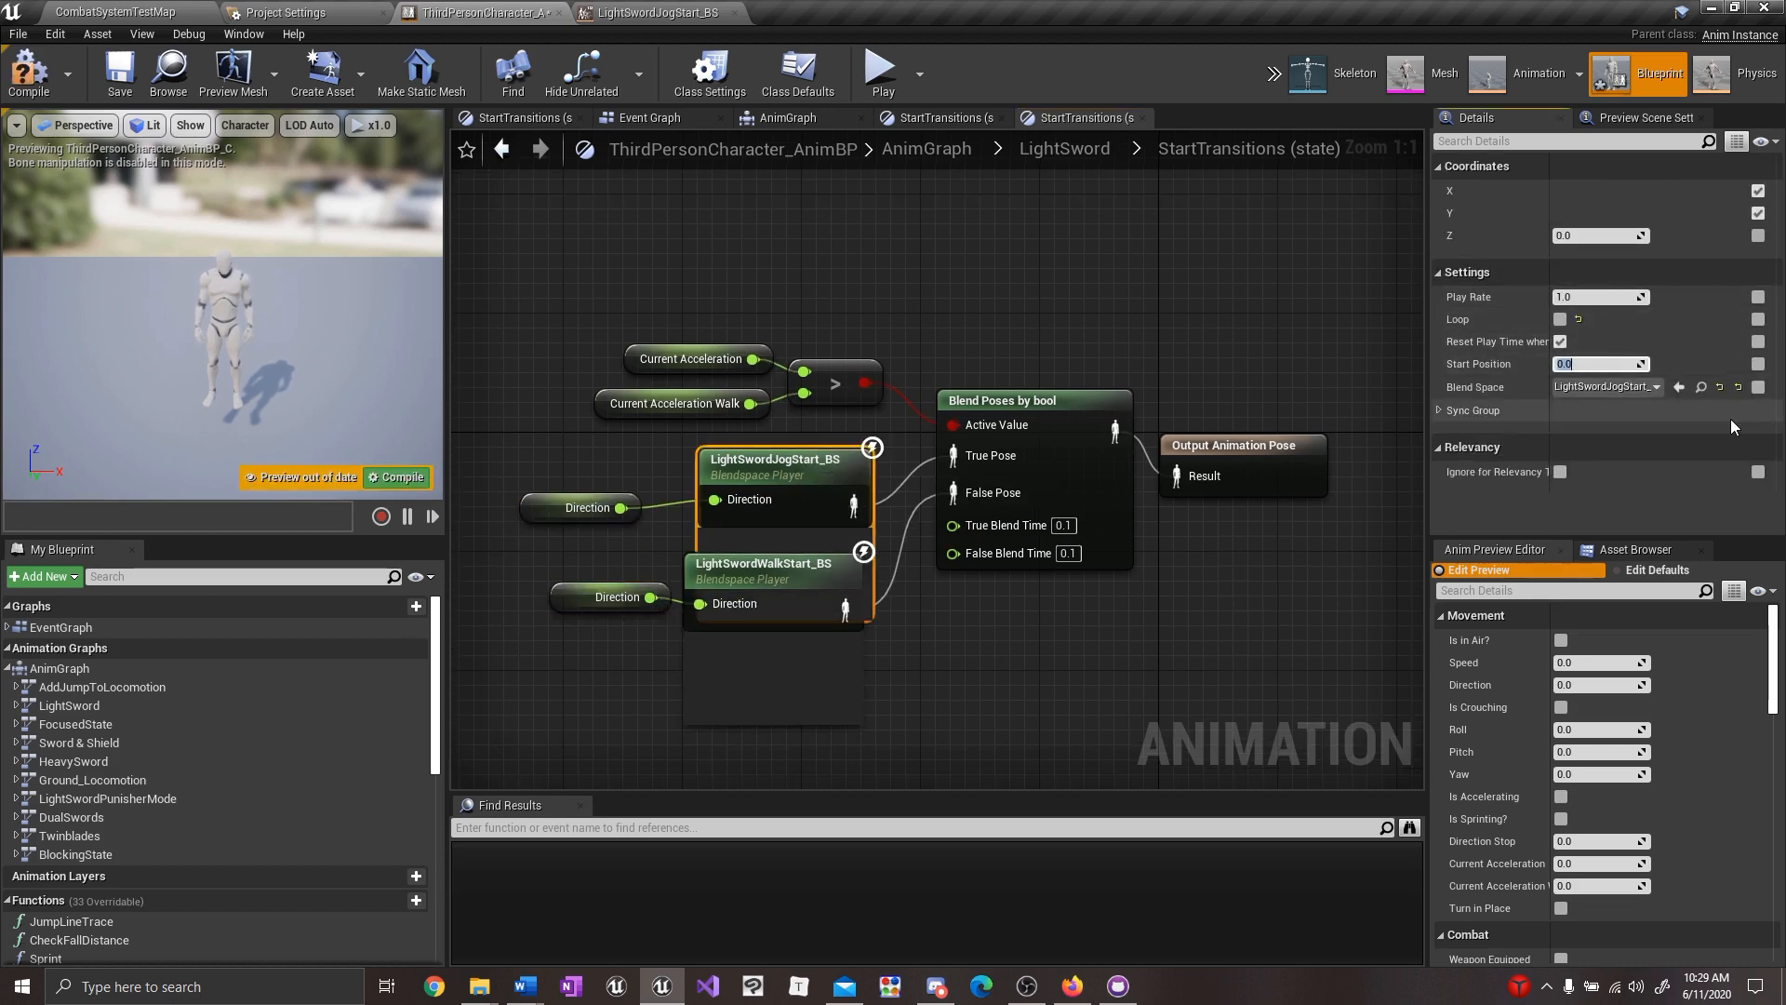
pyautogui.click(819, 707)
pyautogui.click(1579, 364)
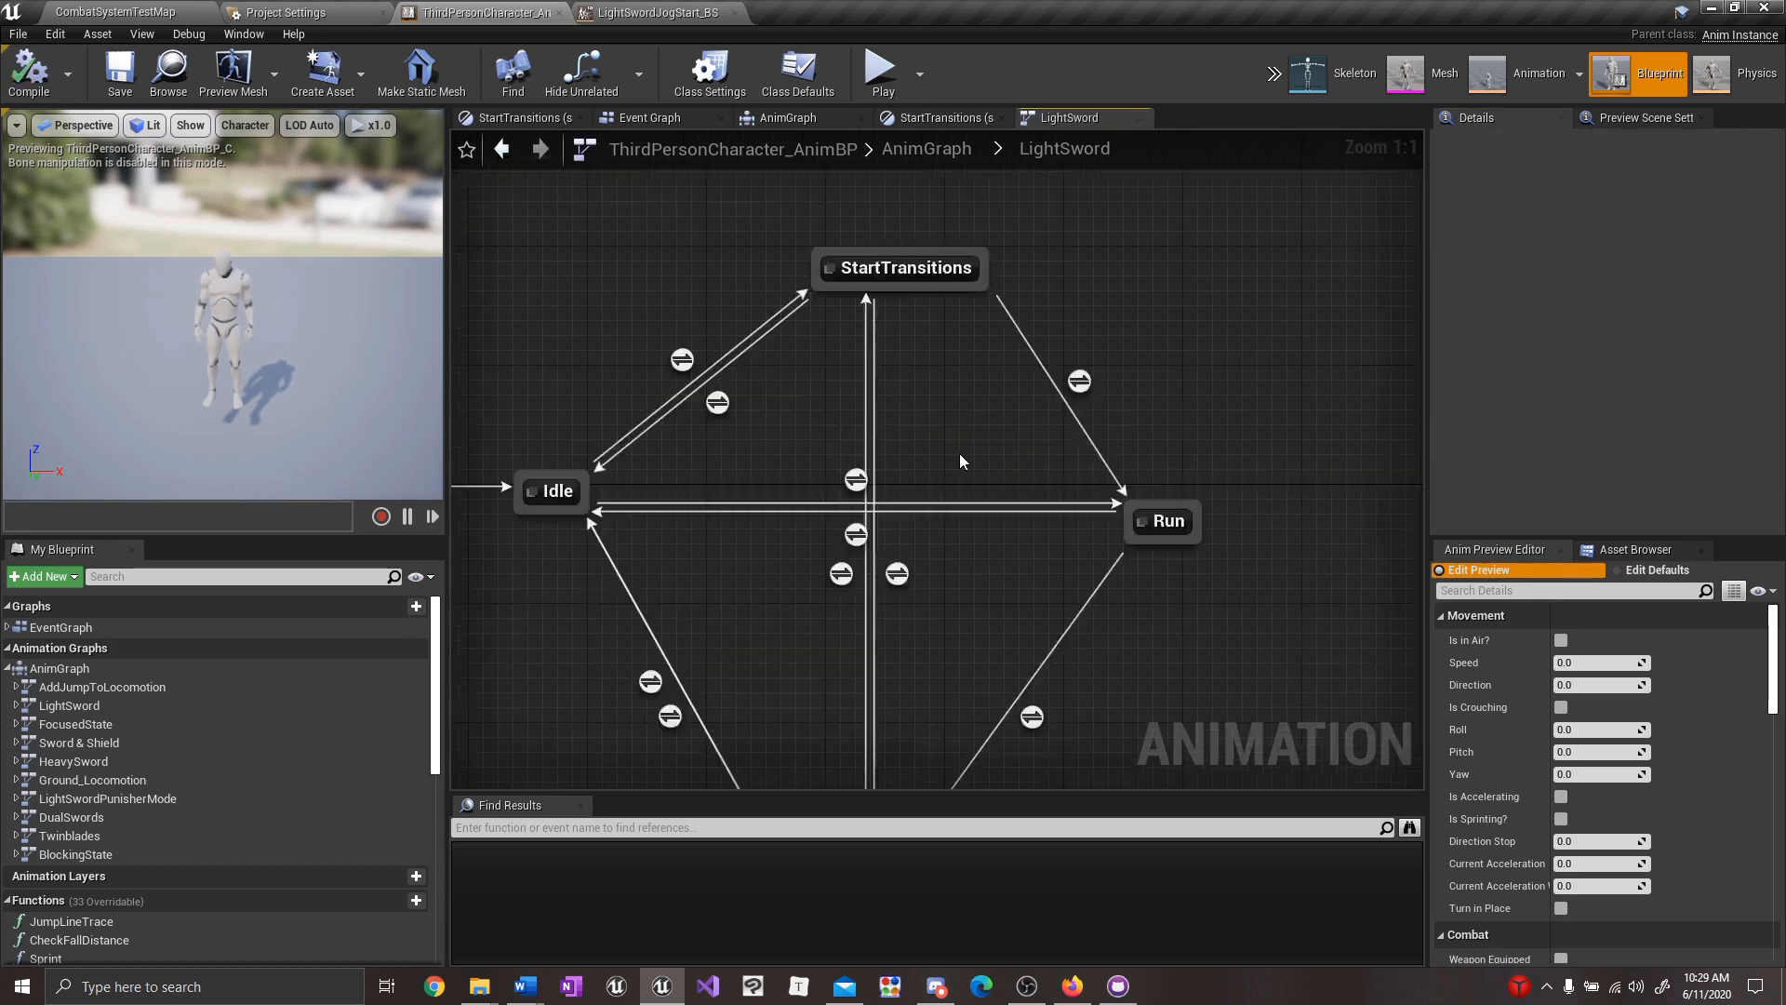
# Add LightSwordLocomotion_BS to LightSword's Run state, wire Direction, Speed and the output pose, then compile and save.
pyautogui.doubleClick(1159, 514)
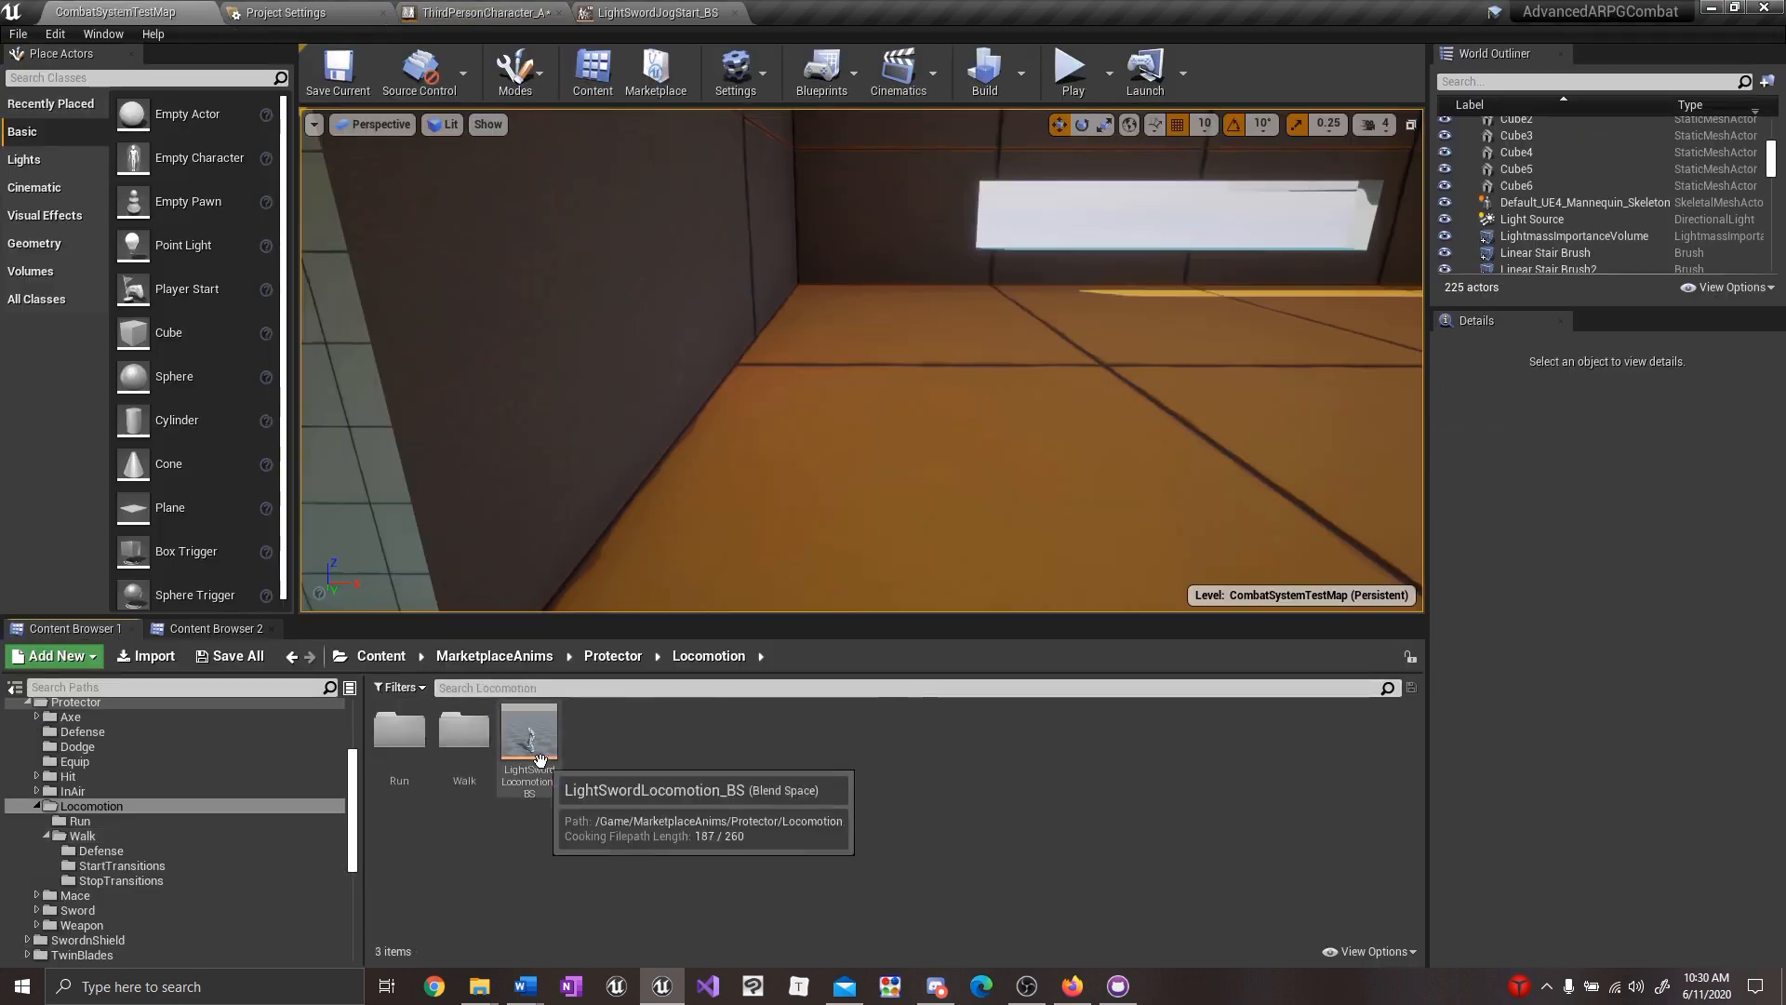
pyautogui.moveTo(499, 735); pyautogui.dragTo(1038, 448)
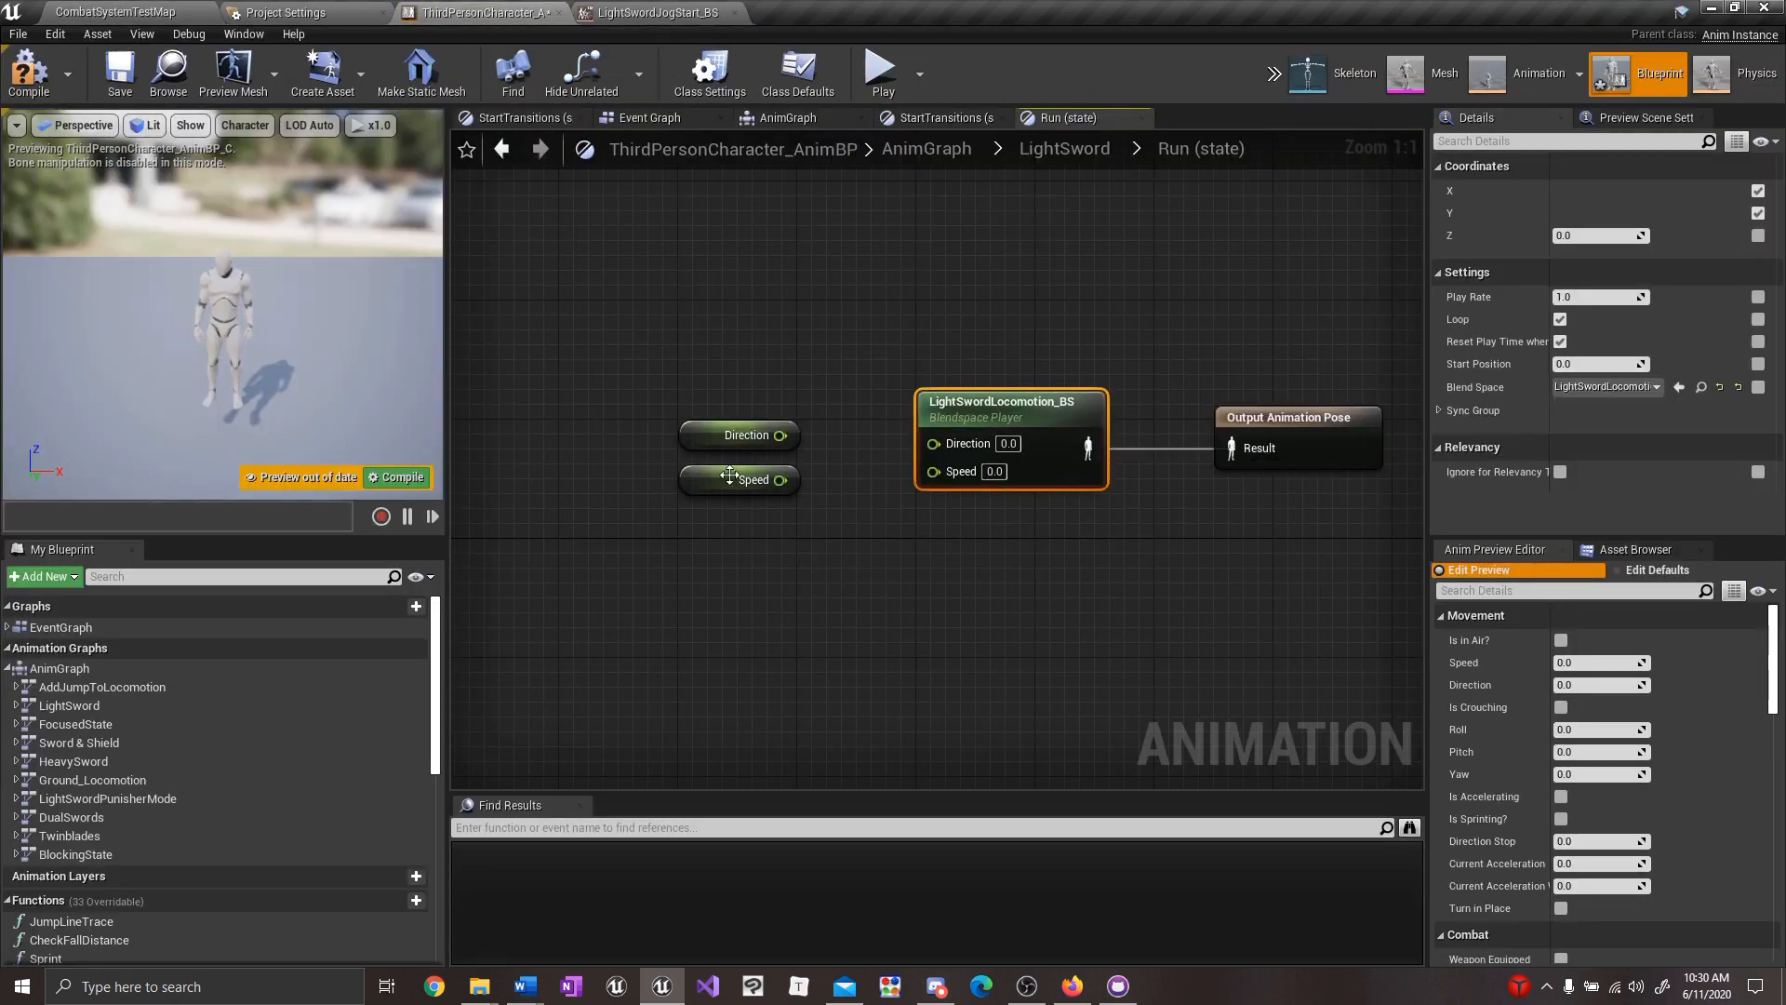
pyautogui.moveTo(759, 480); pyautogui.dragTo(936, 468)
pyautogui.moveTo(986, 431); pyautogui.dragTo(1046, 431)
pyautogui.moveTo(835, 532); pyautogui.dragTo(828, 431)
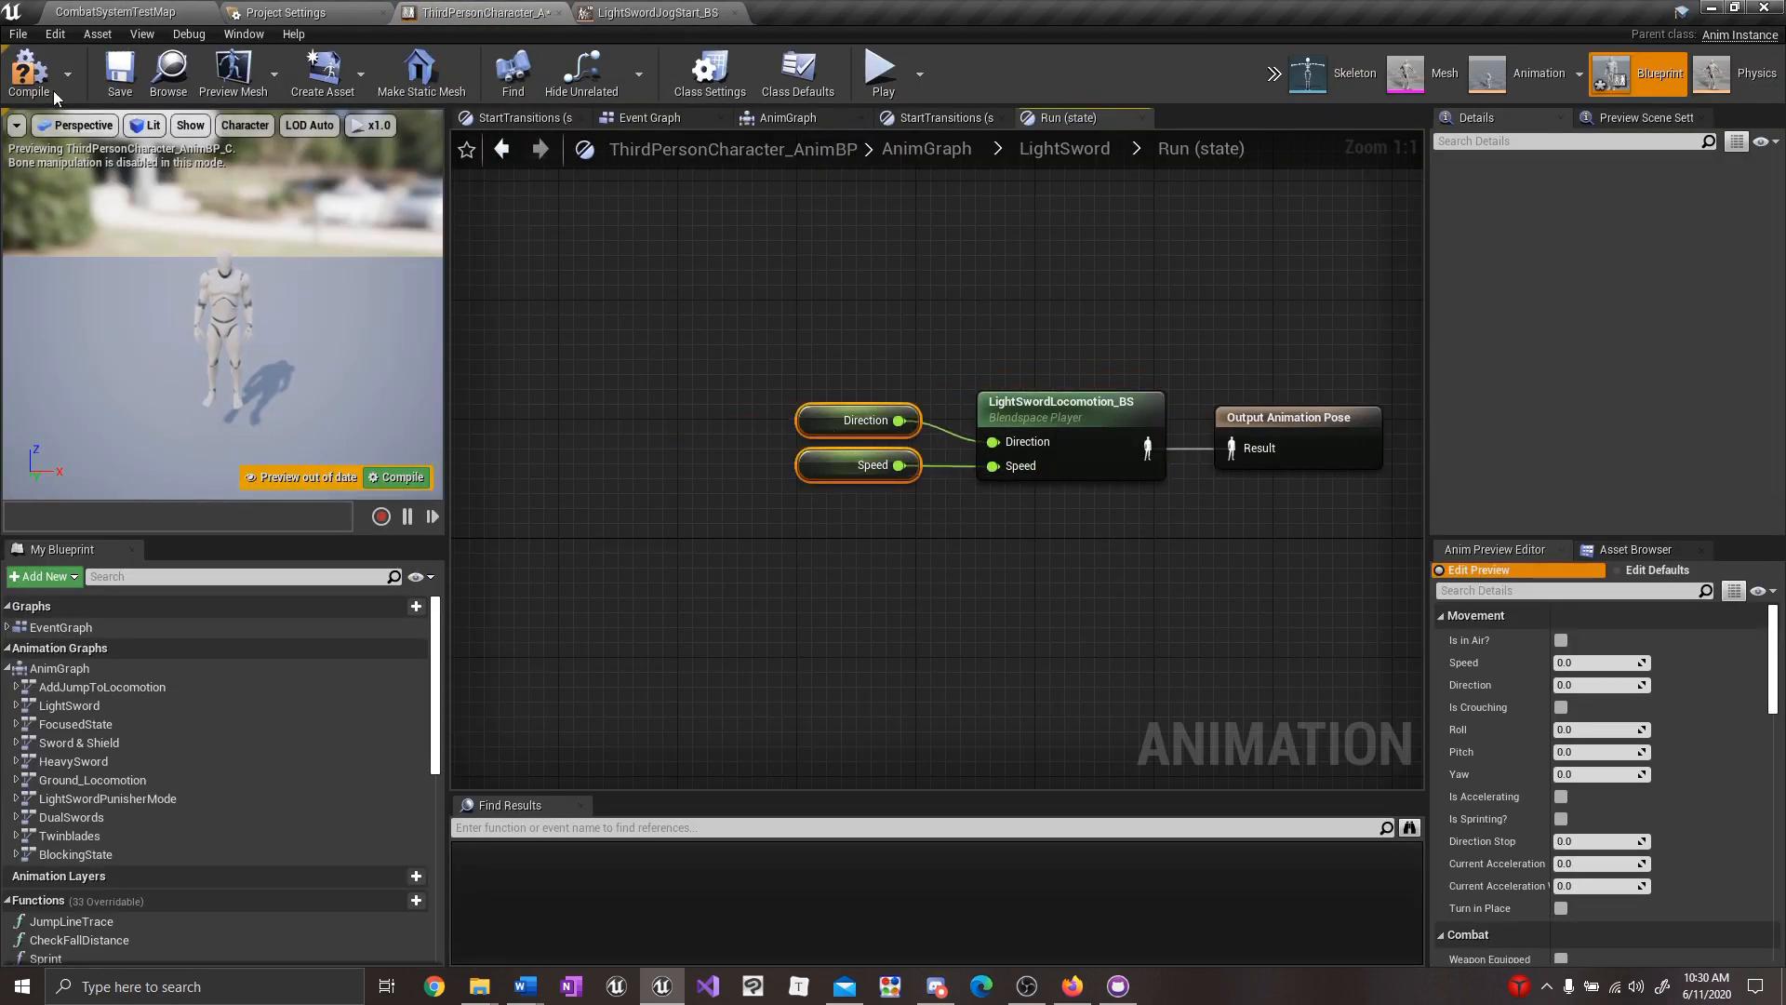
pyautogui.click(29, 74)
pyautogui.click(119, 75)
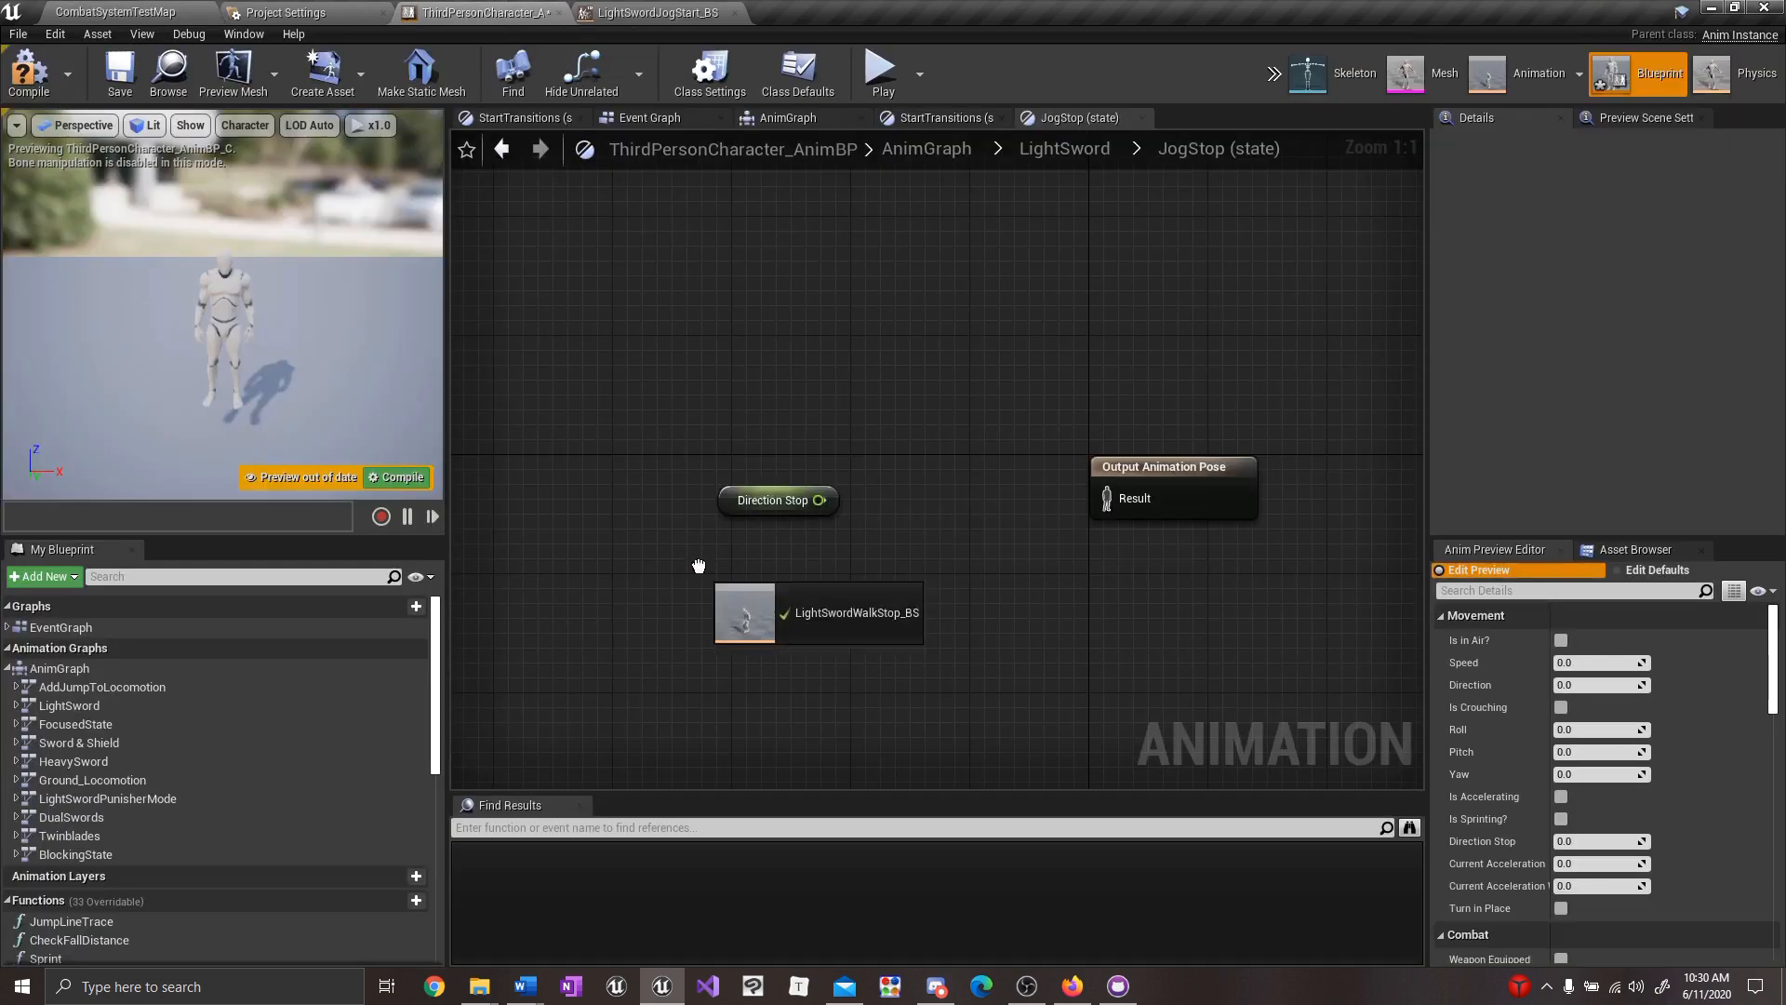
# In LightSword's JogStop state, wire Direction Stop through LightSwordWalkStop_BS to the output pose, turn off its looping, and compile.
pyautogui.moveTo(737, 598); pyautogui.dragTo(870, 471)
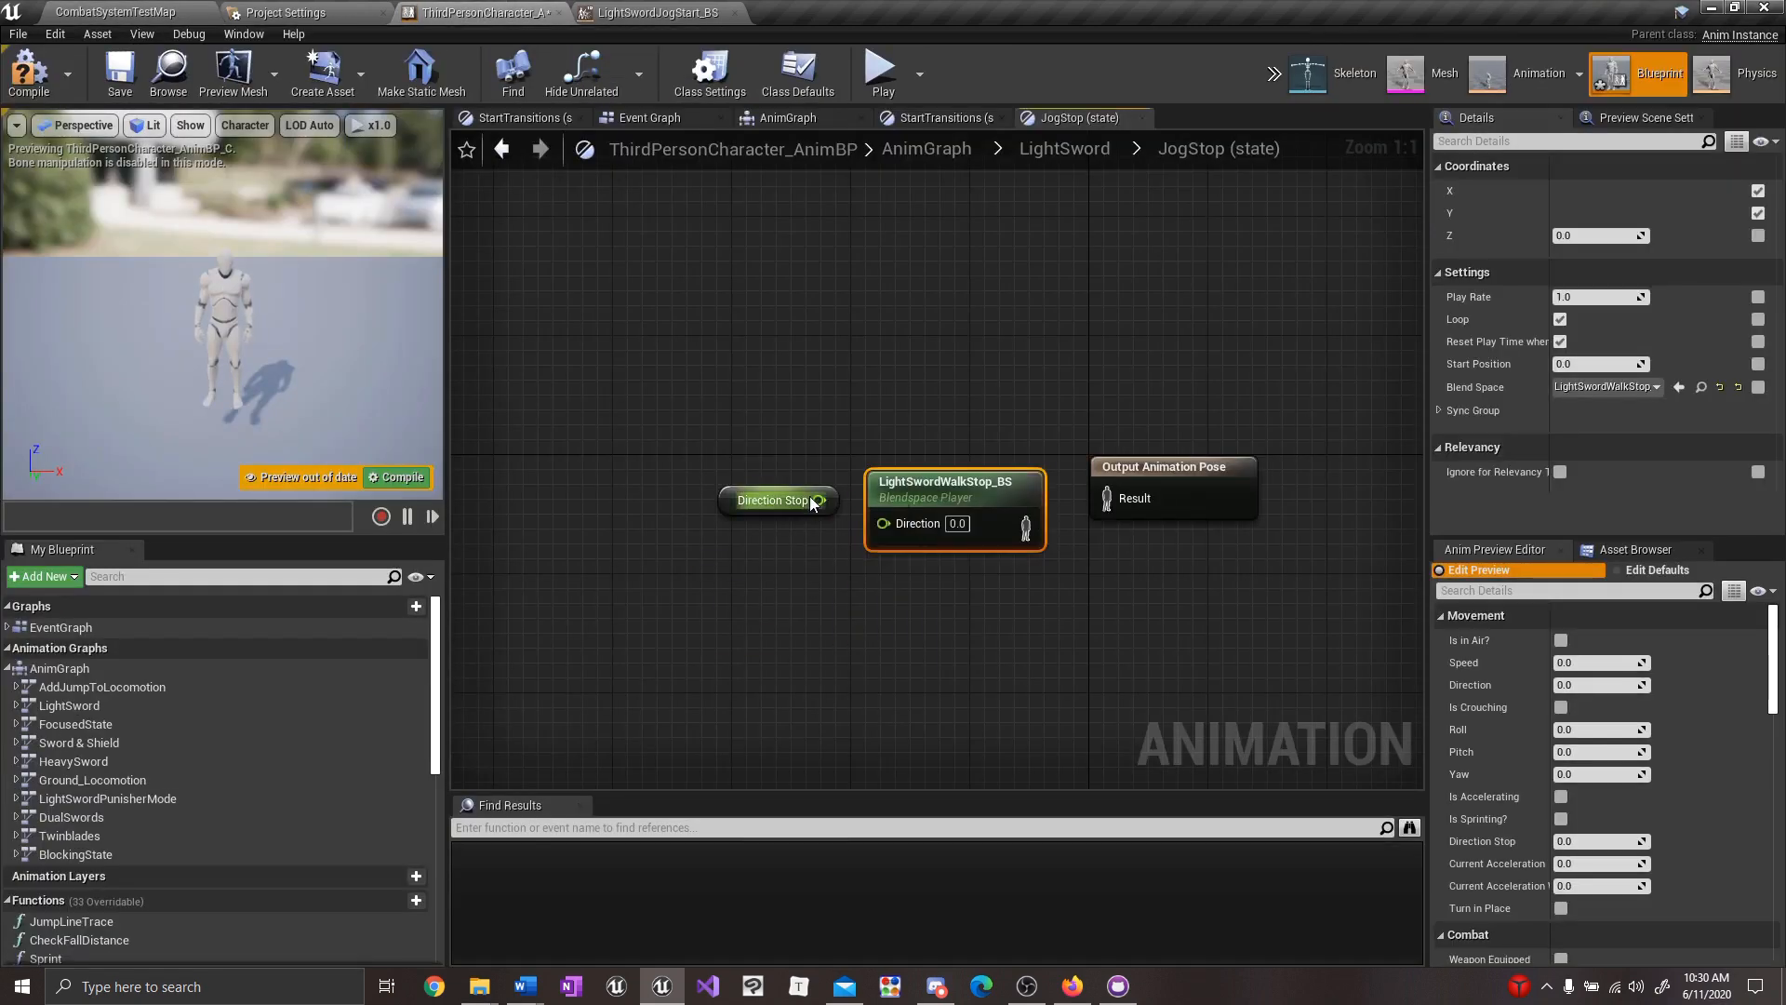
pyautogui.click(1560, 319)
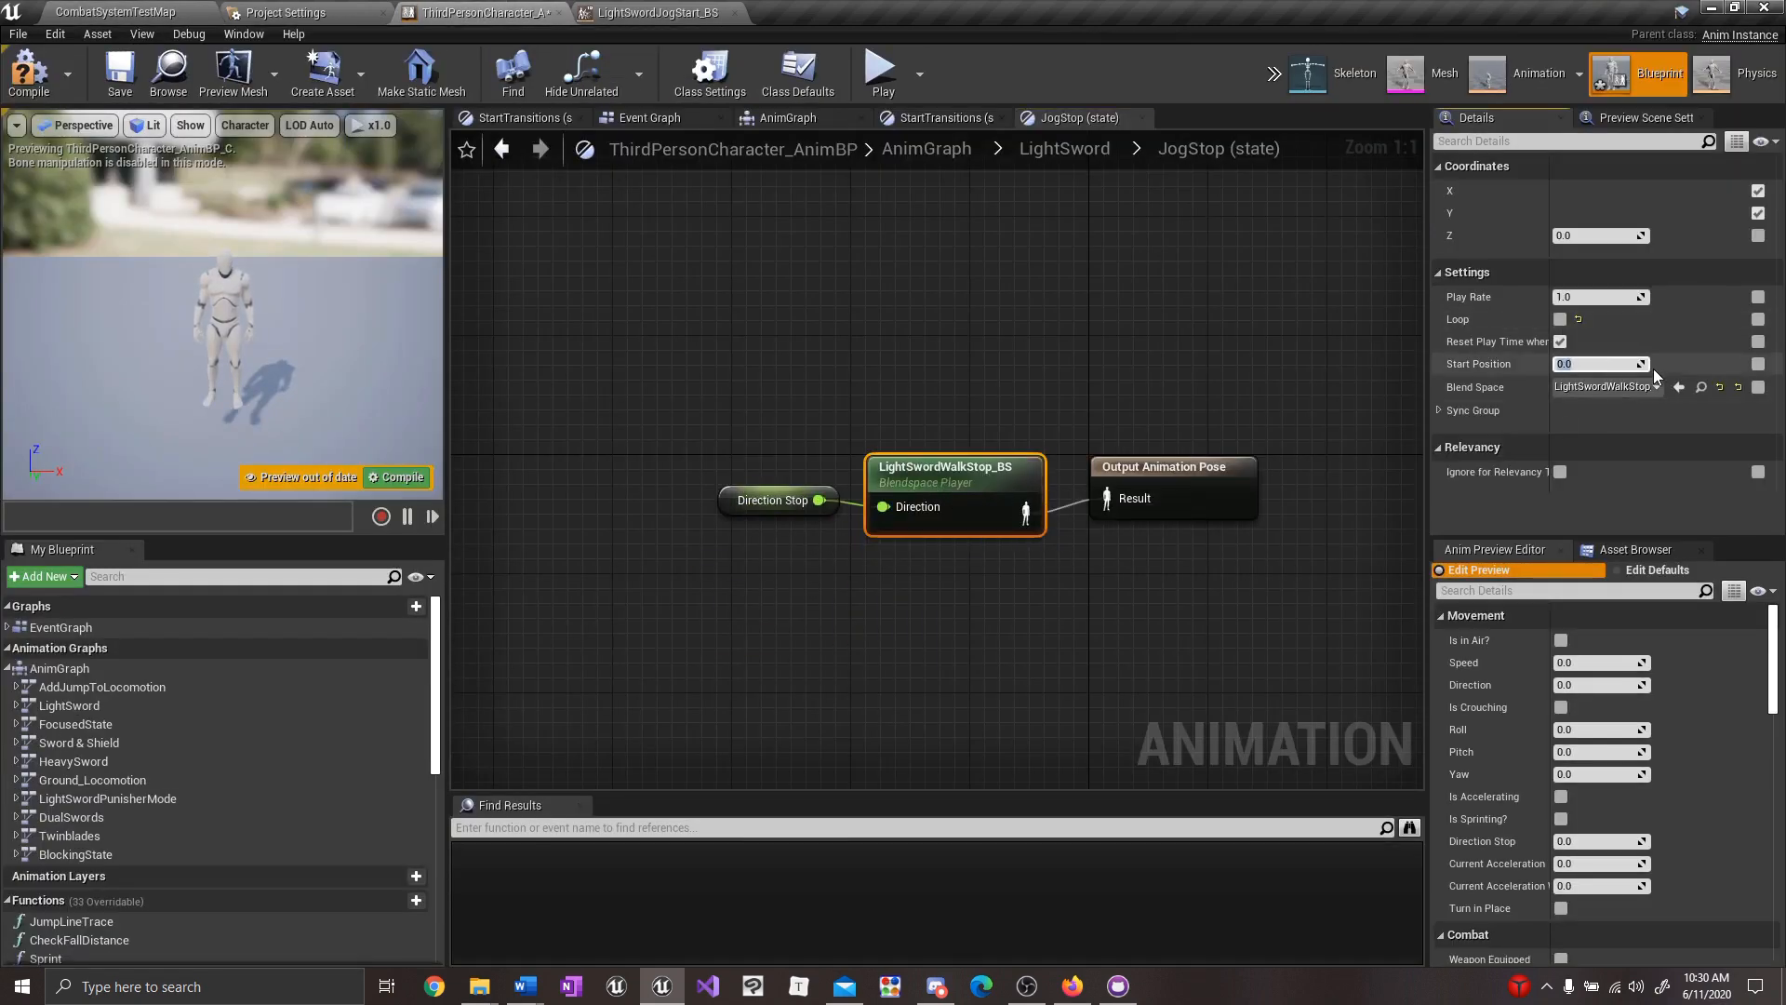
pyautogui.click(21, 67)
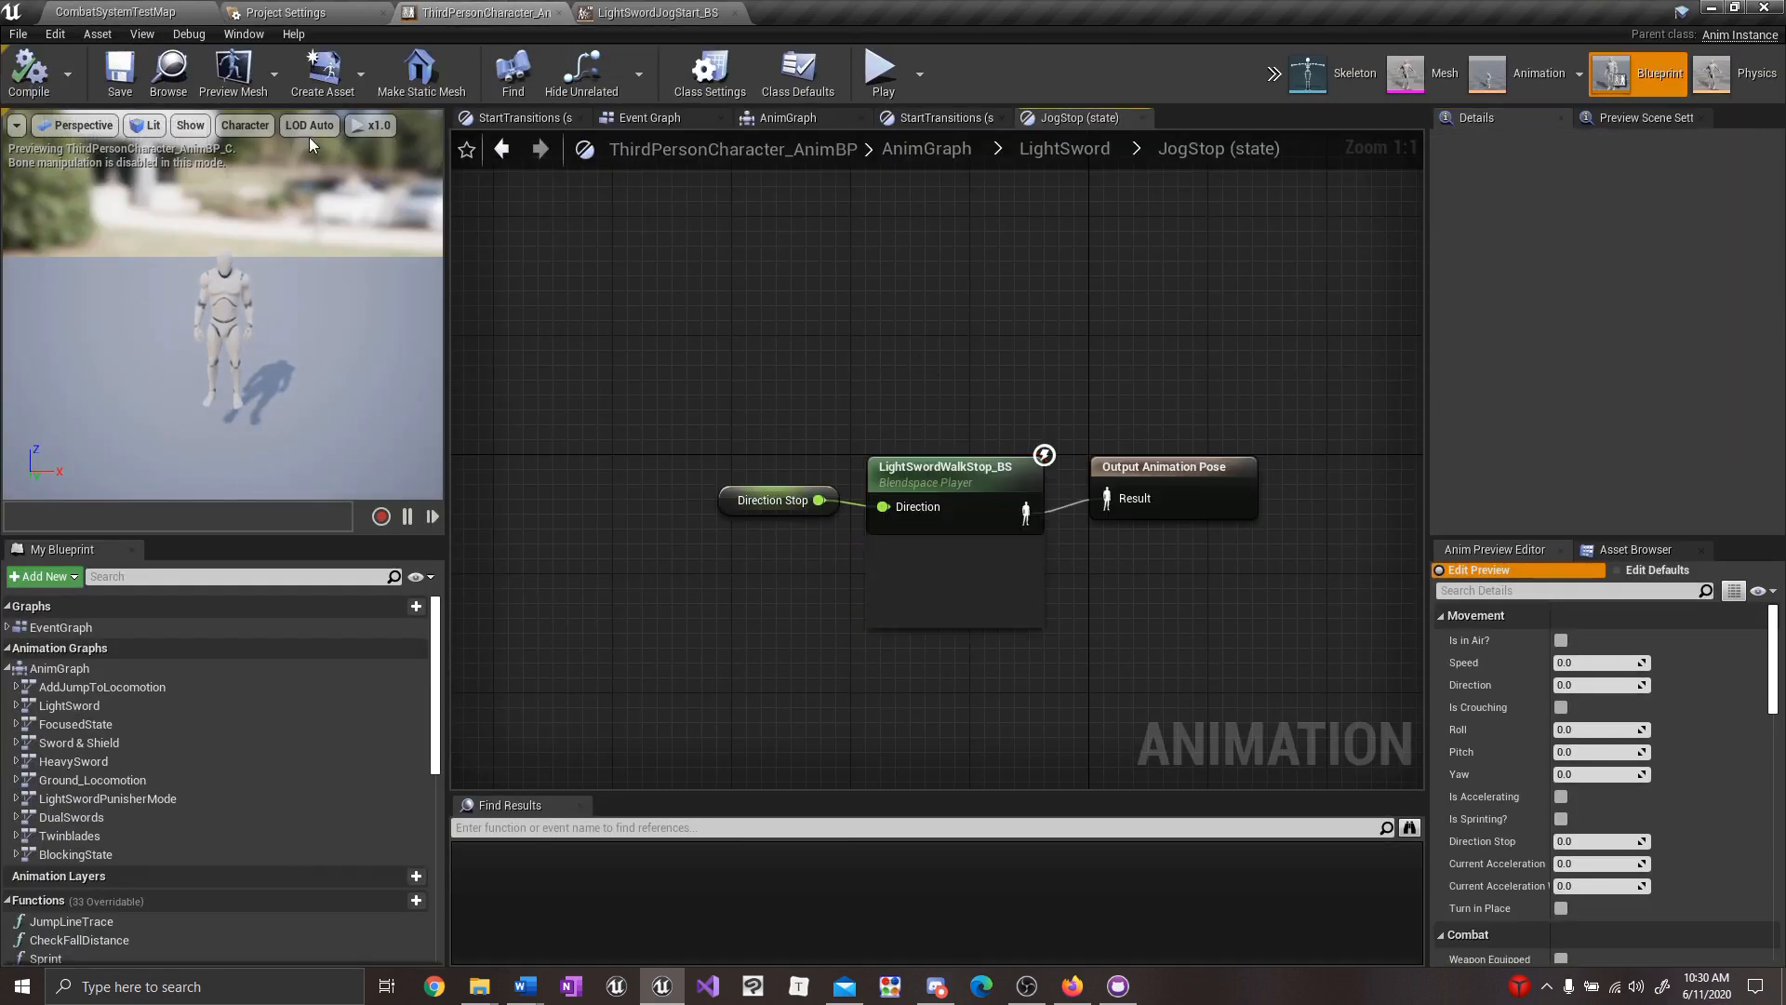
# Open the RPGGameMode blueprint, add SteelSword_BP as a default element of the EquippedItems array, and compile.
pyautogui.click(102, 9)
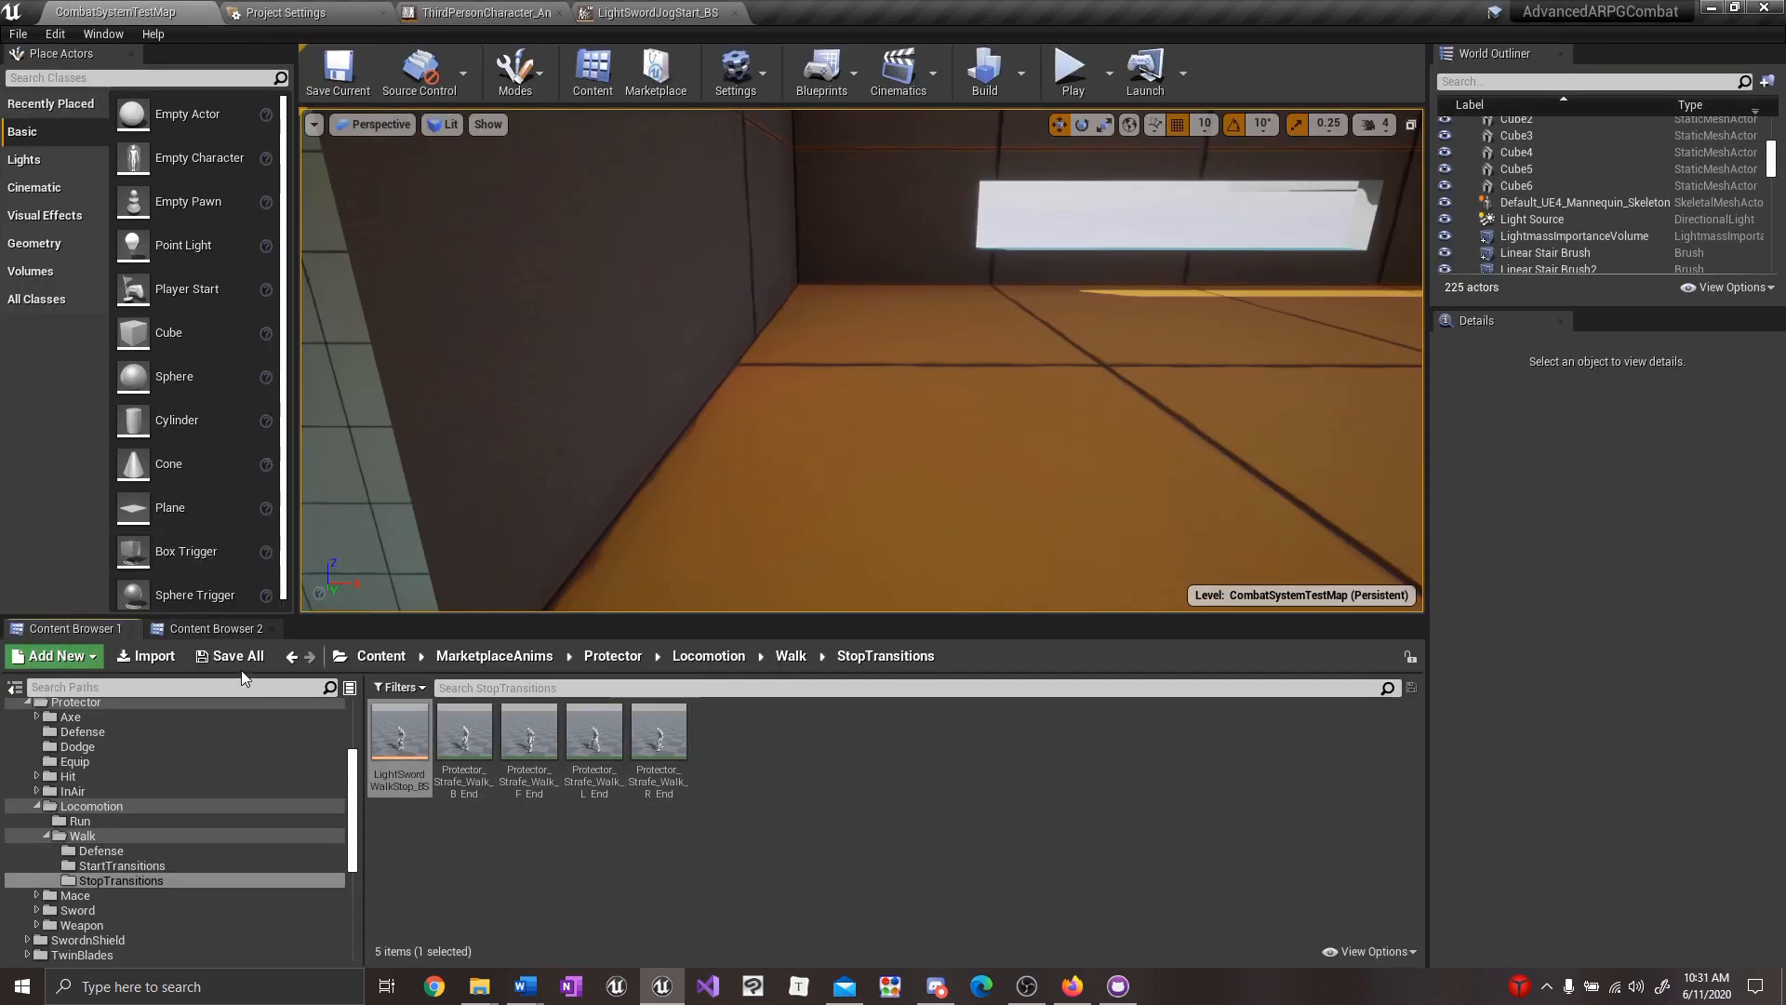
pyautogui.click(238, 633)
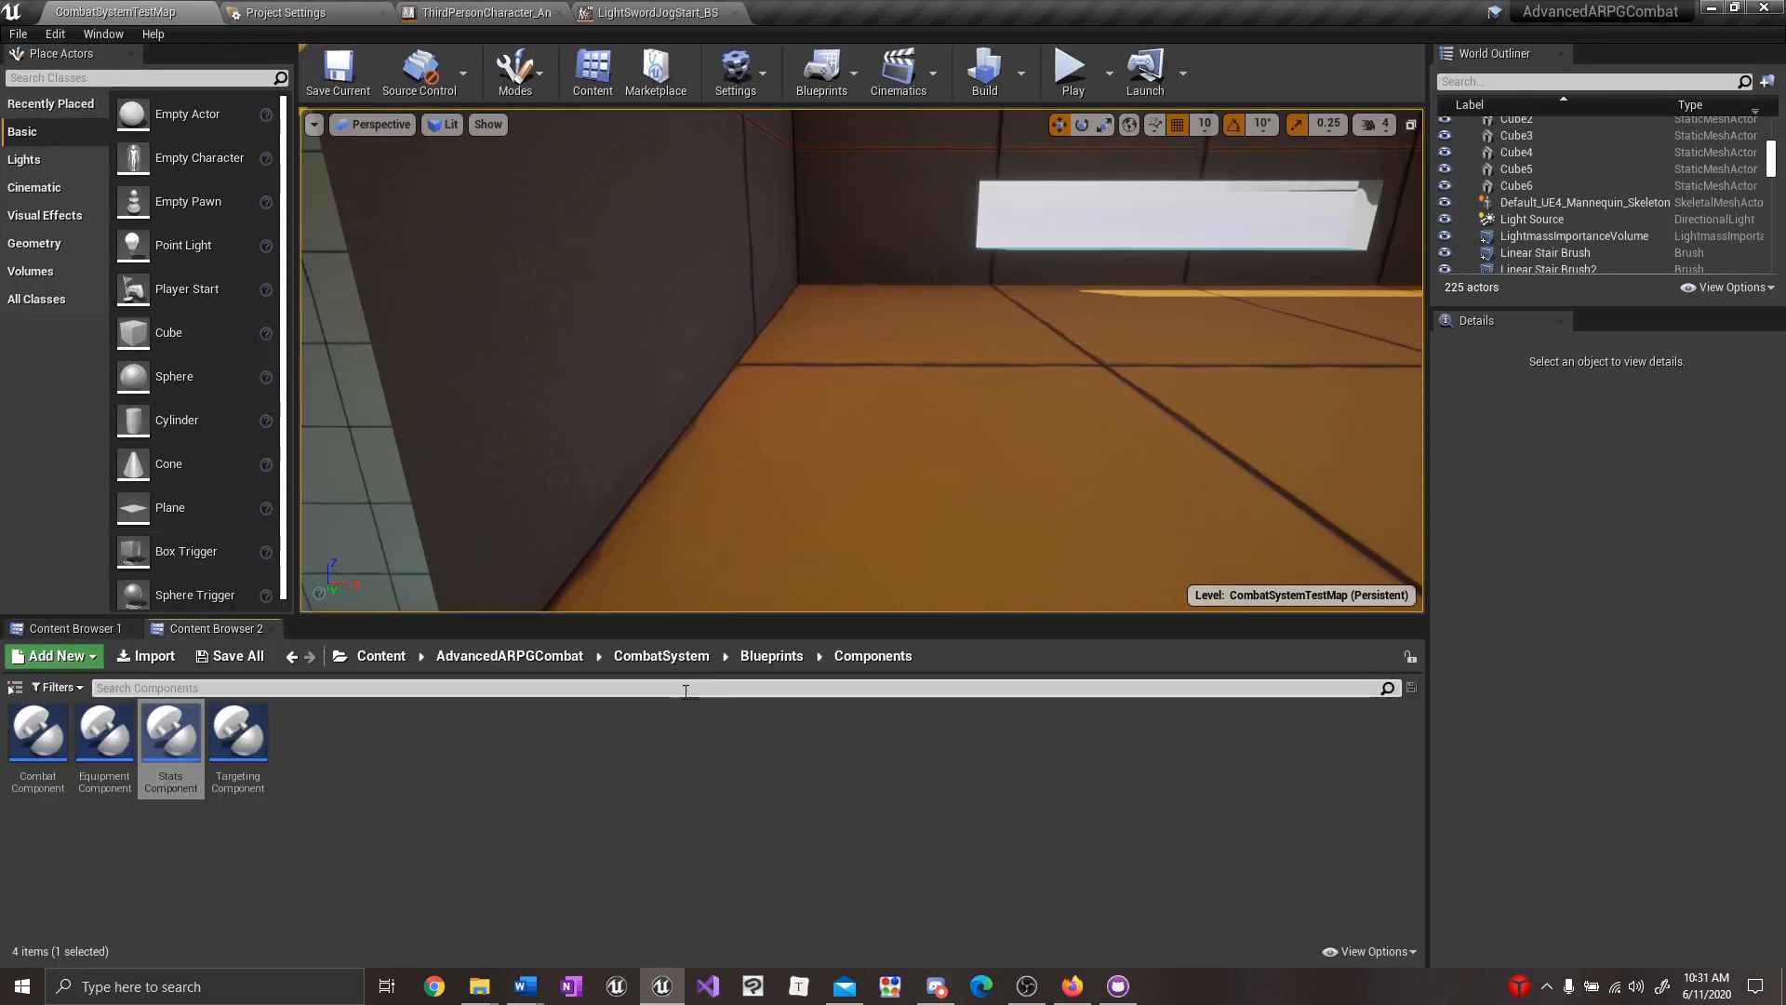
pyautogui.click(772, 657)
pyautogui.doubleClick(780, 740)
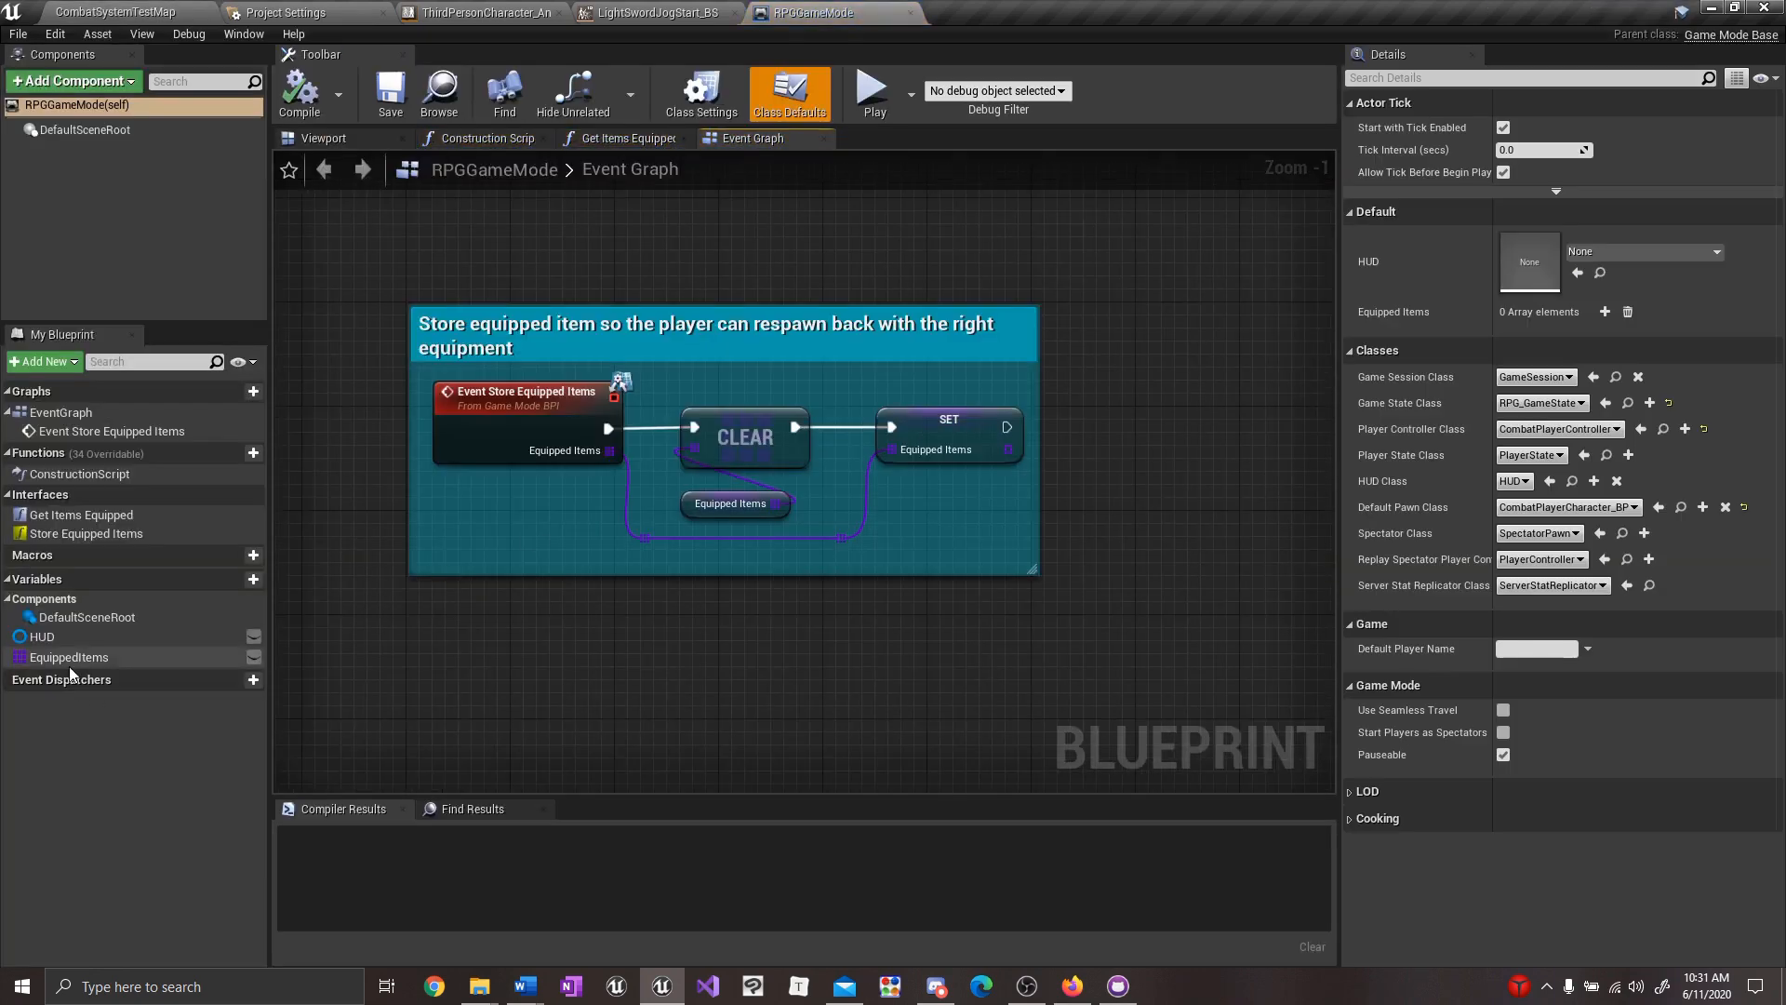
pyautogui.click(71, 659)
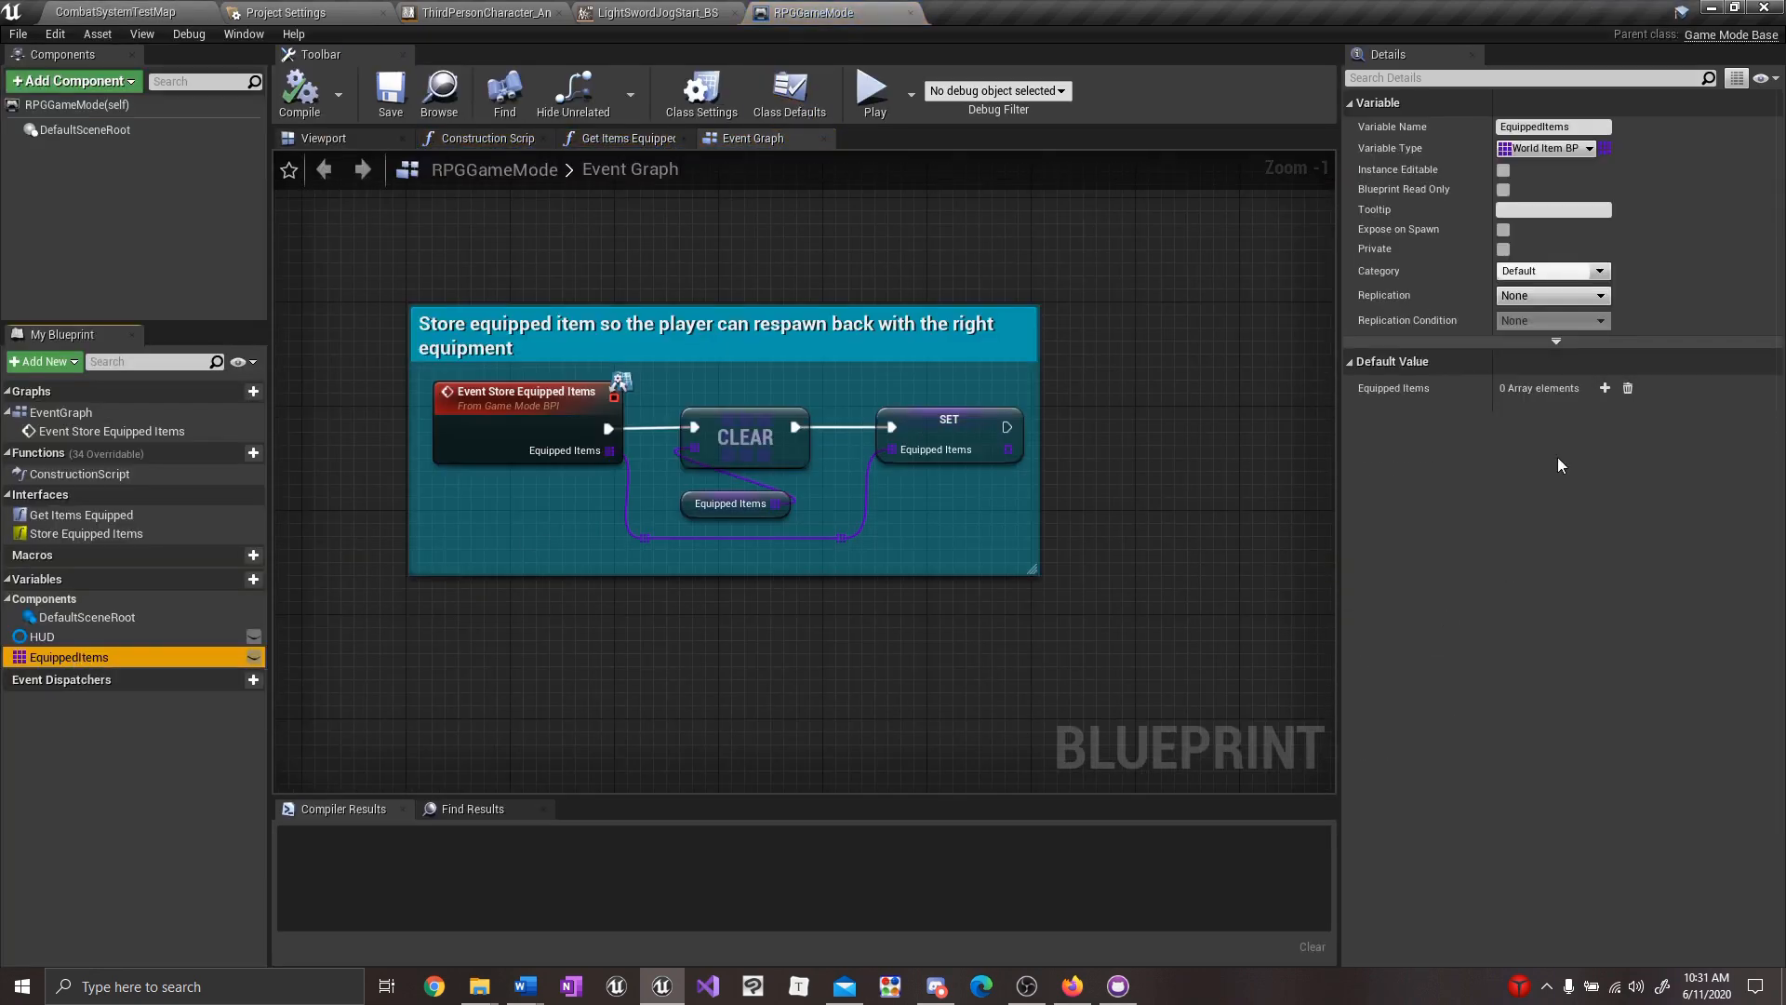
pyautogui.click(1601, 389)
pyautogui.click(1519, 414)
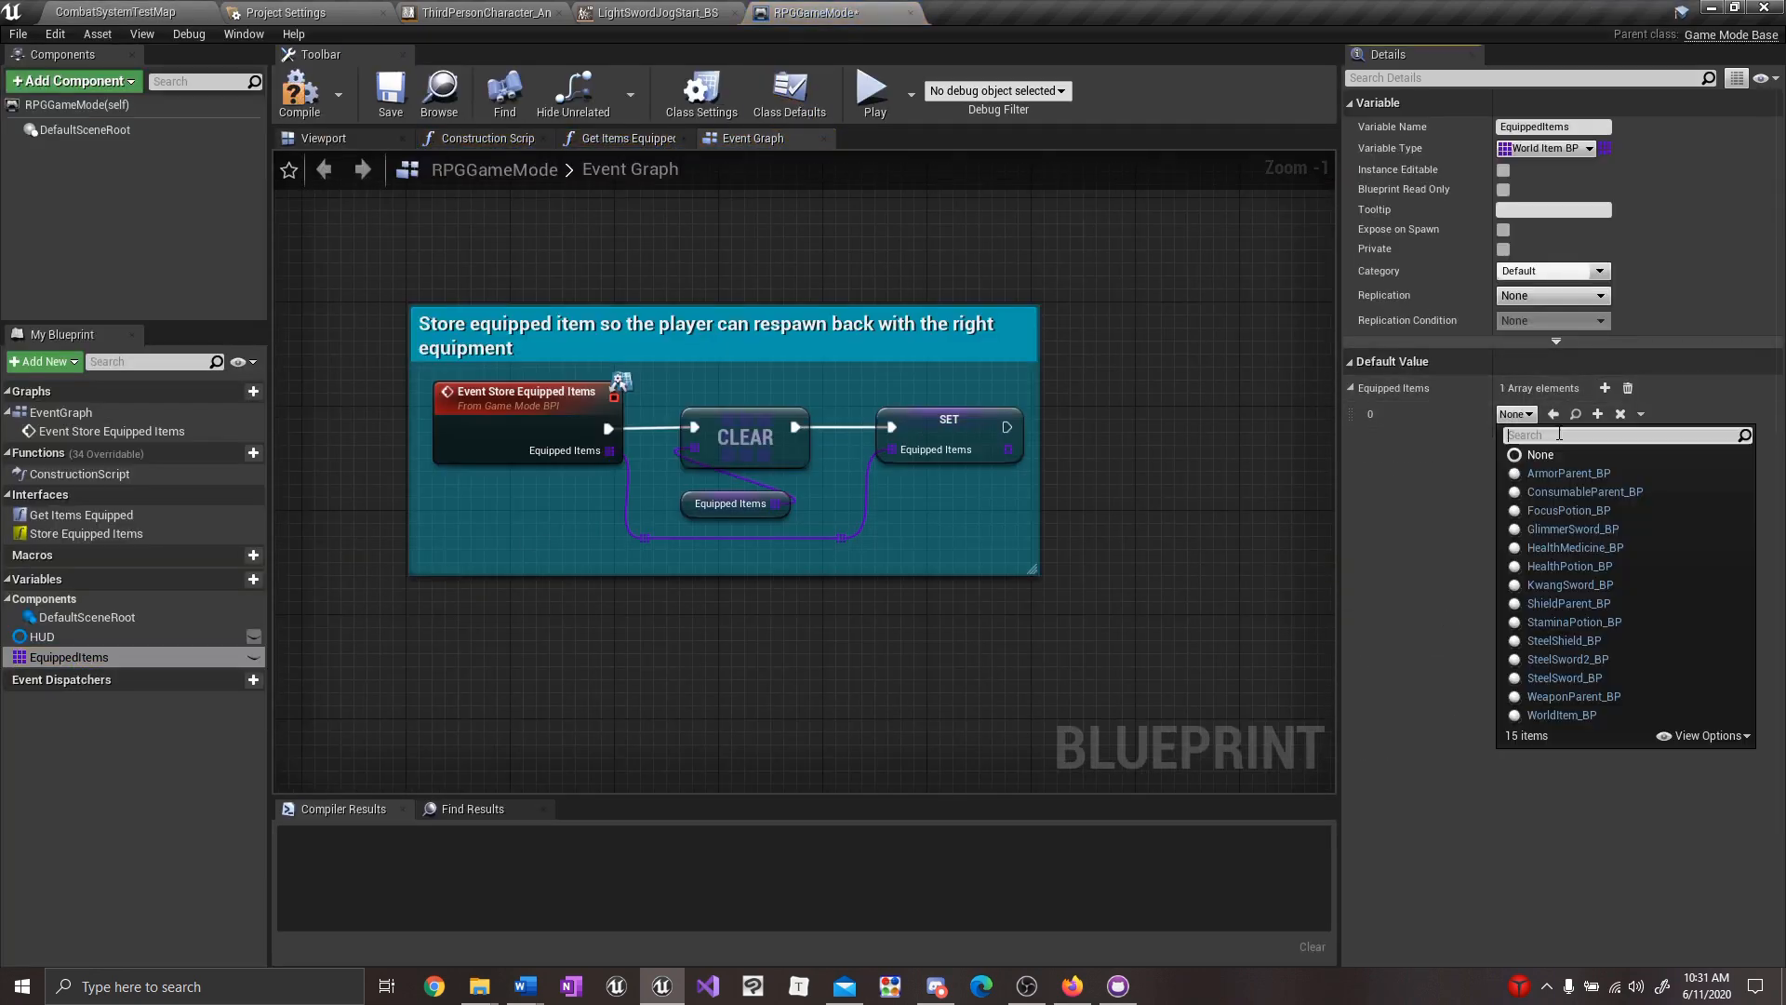
pyautogui.write('steel')
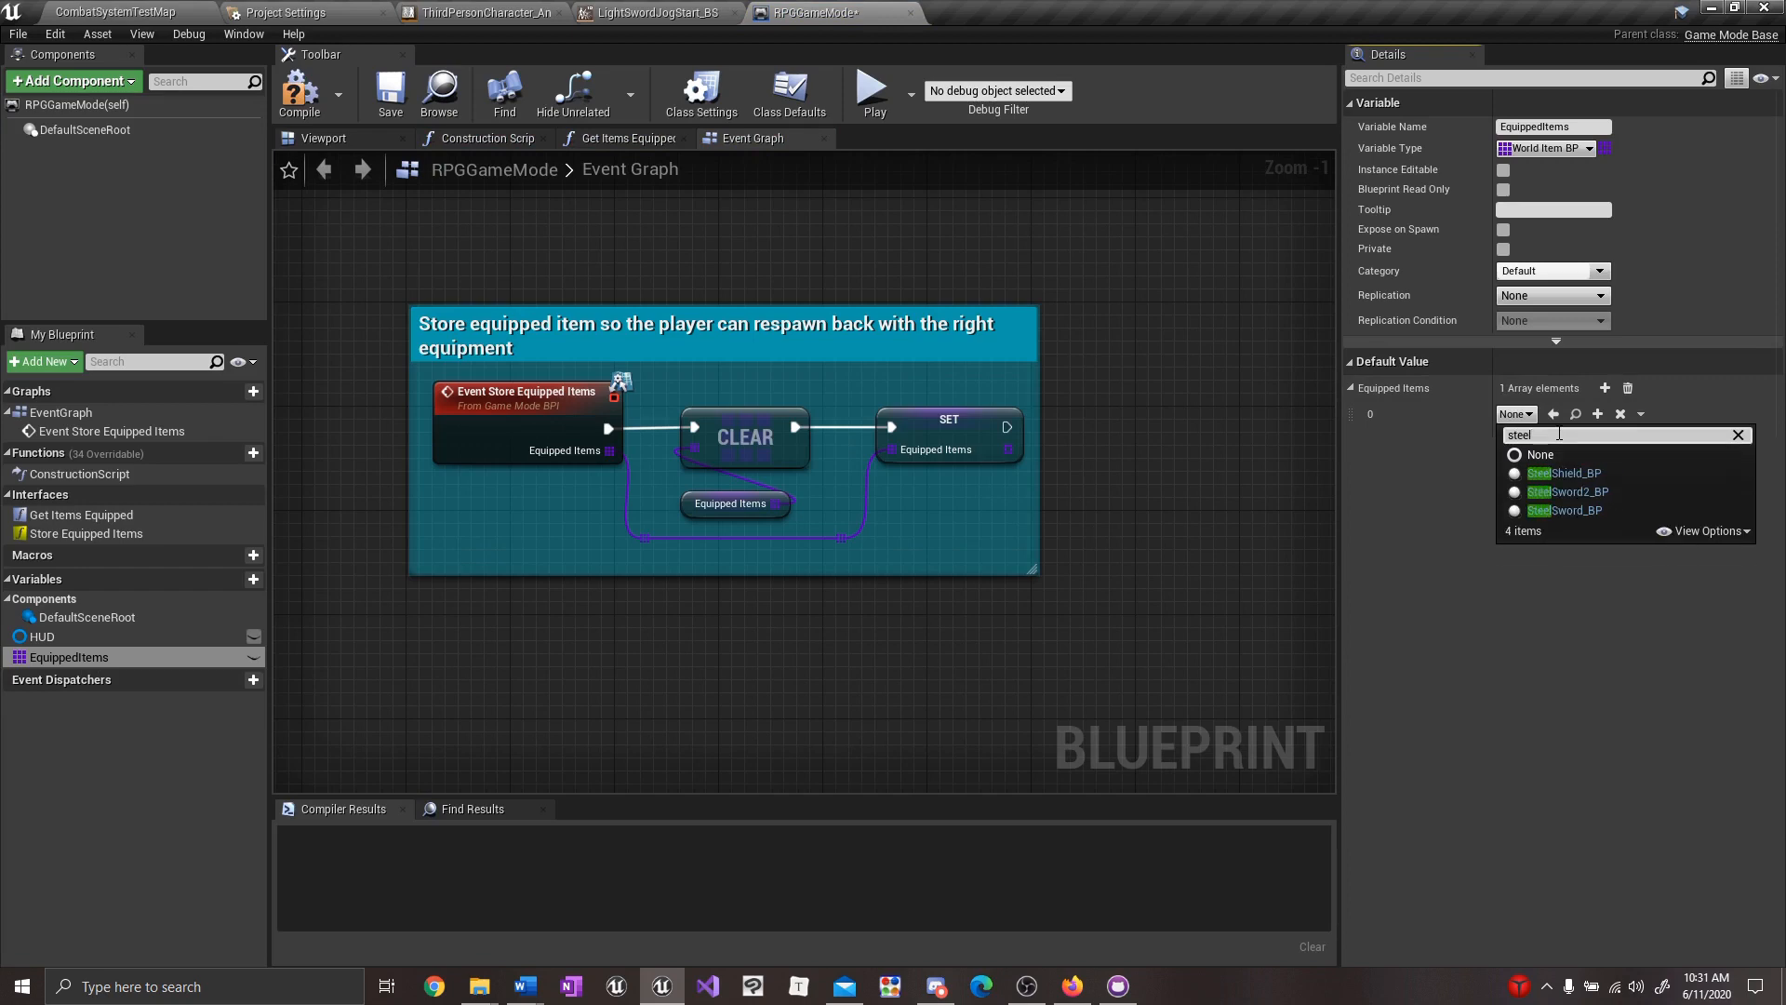
pyautogui.click(1566, 511)
pyautogui.click(375, 113)
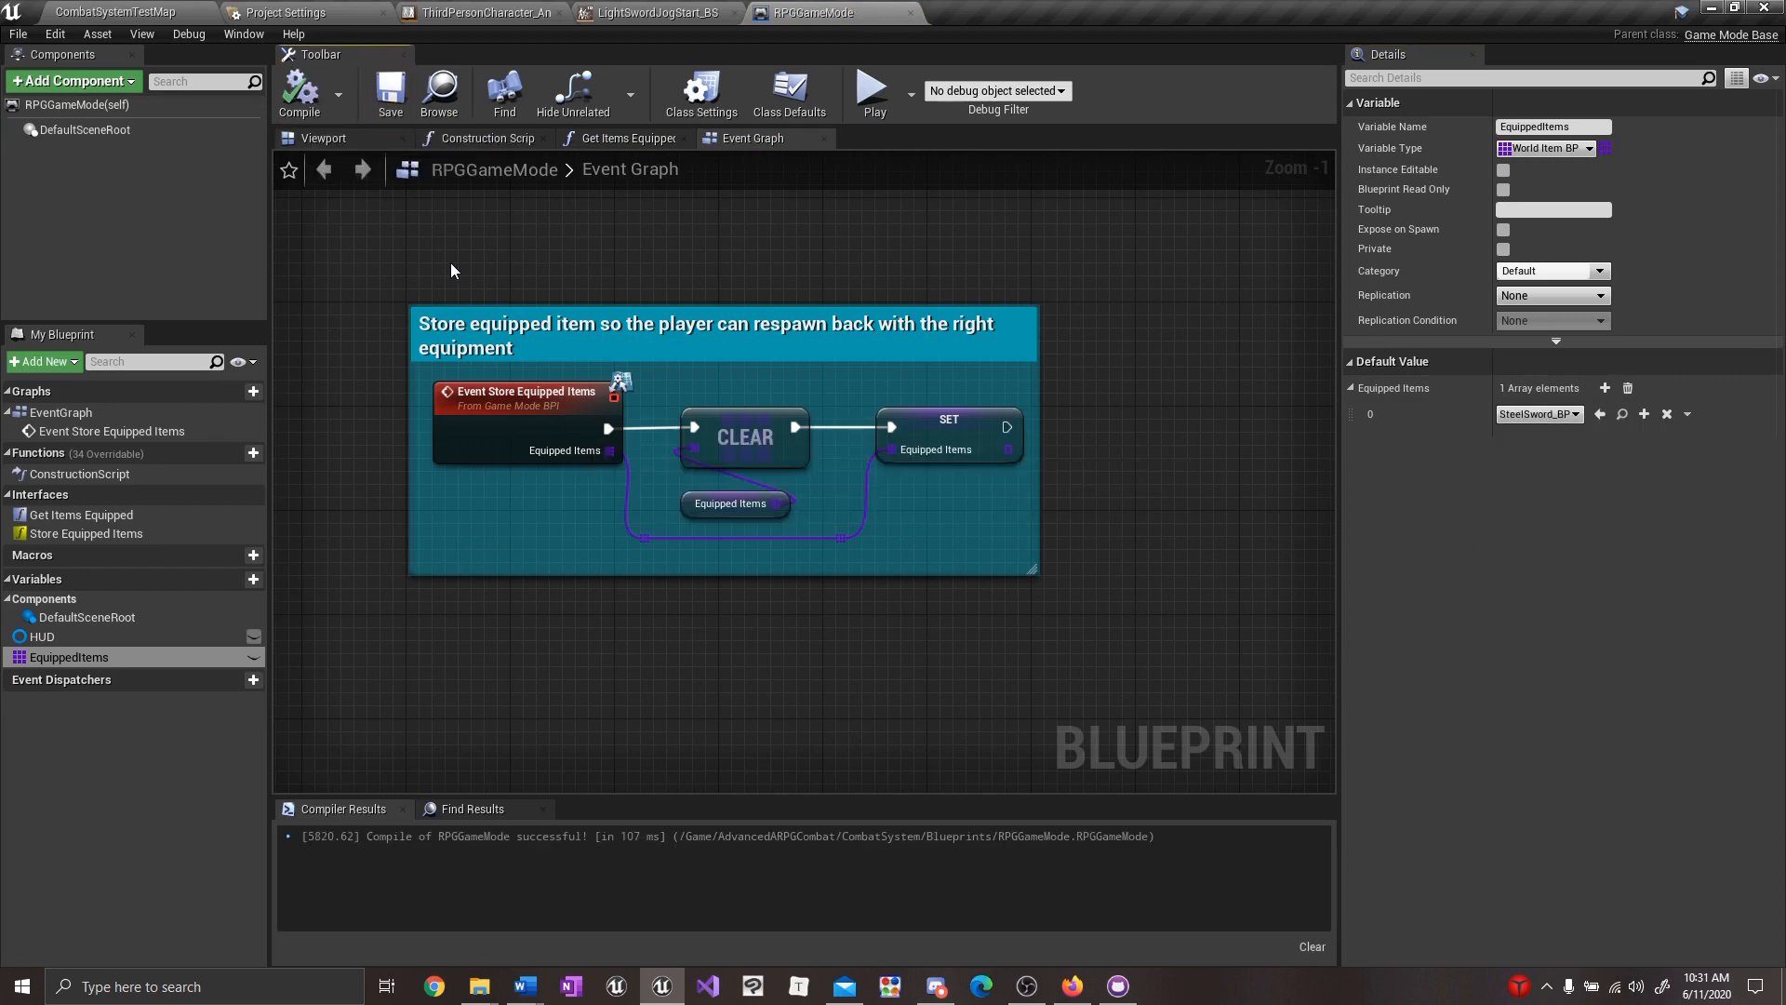
# Play CombatSystemTestMap and run the character forward to test its movement animations.
pyautogui.click(116, 12)
pyautogui.click(1070, 75)
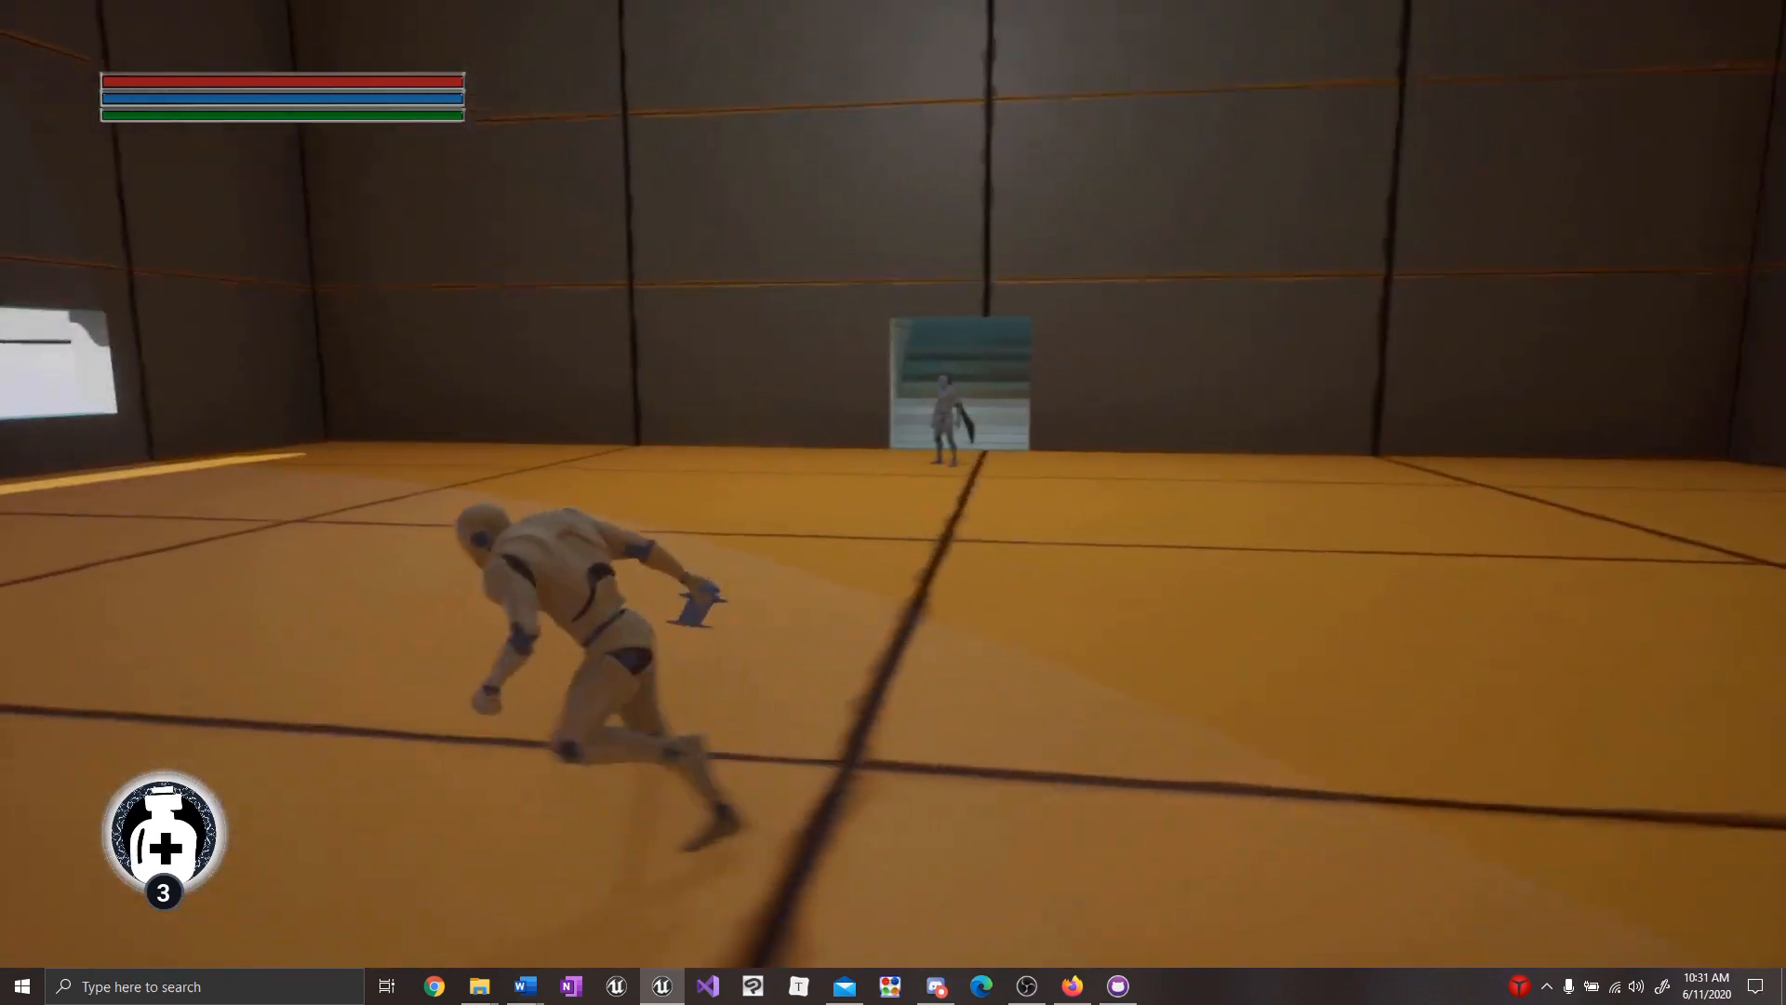
pyautogui.press('w')
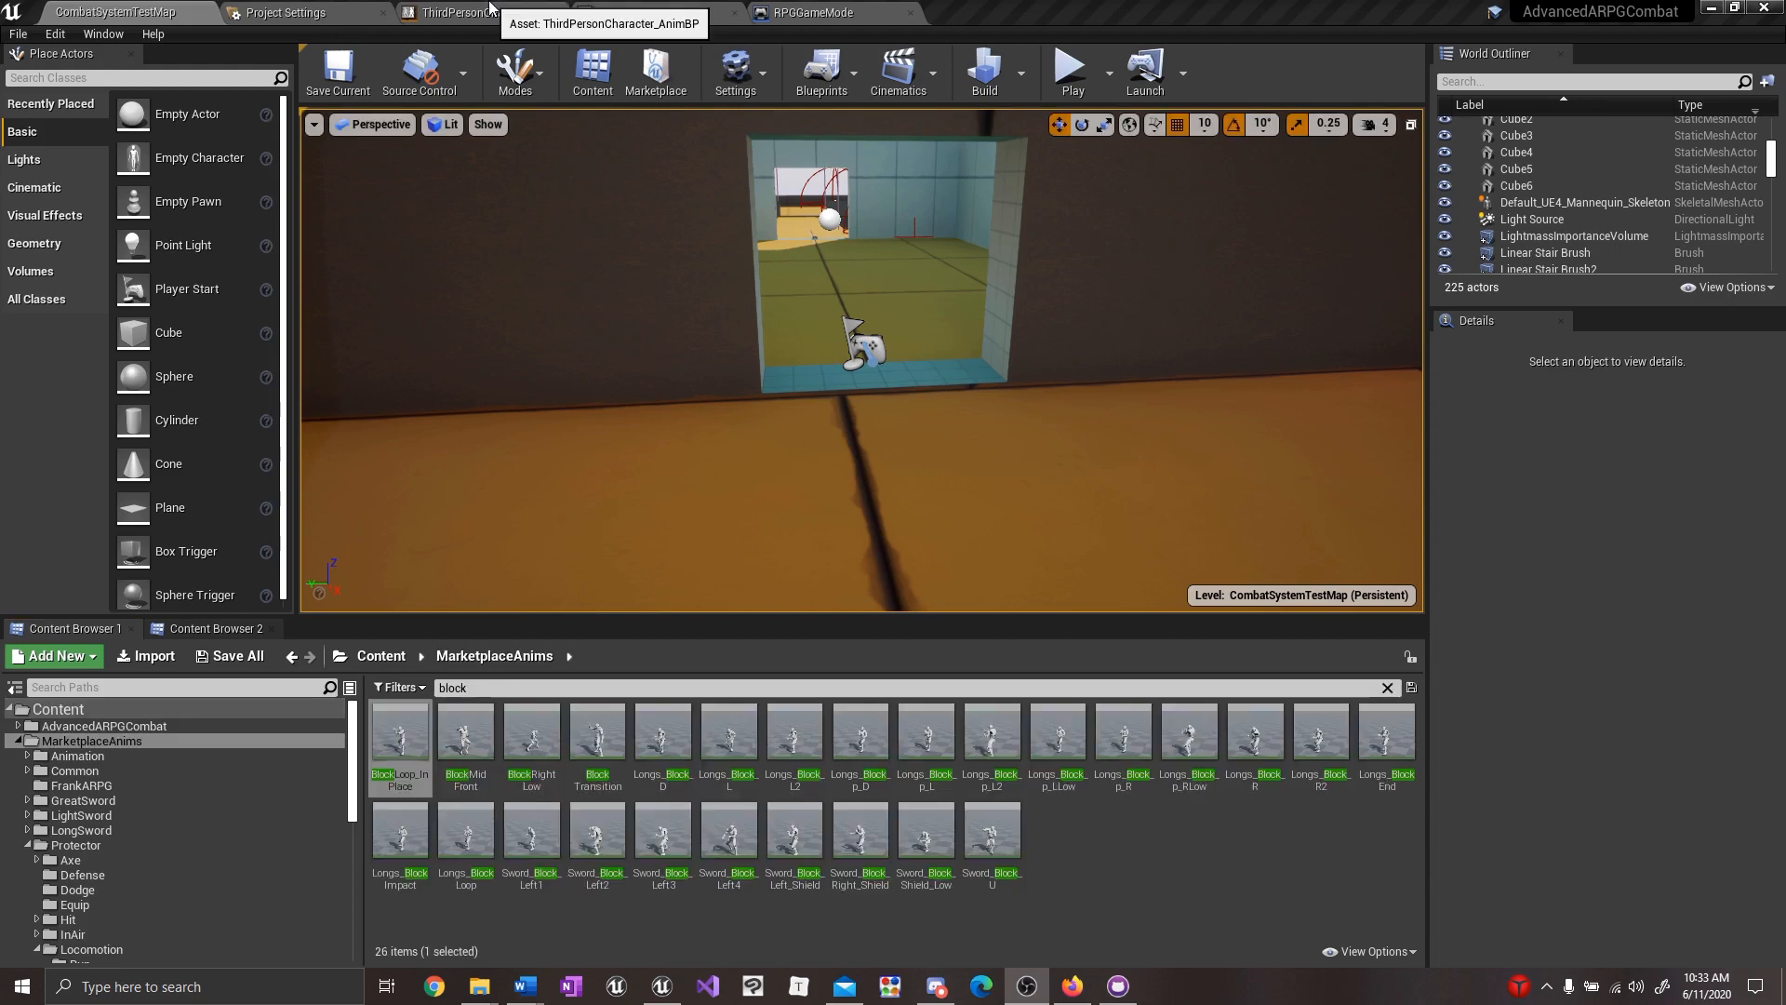
# Open the BlockingState state inside ThirdPersonCharacter_AnimBP's BlockingState machine and delete the Ability_Block1 player feeding Light Sword Pose.
pyautogui.click(486, 12)
pyautogui.moveTo(900, 418); pyautogui.dragTo(765, 407, button='right')
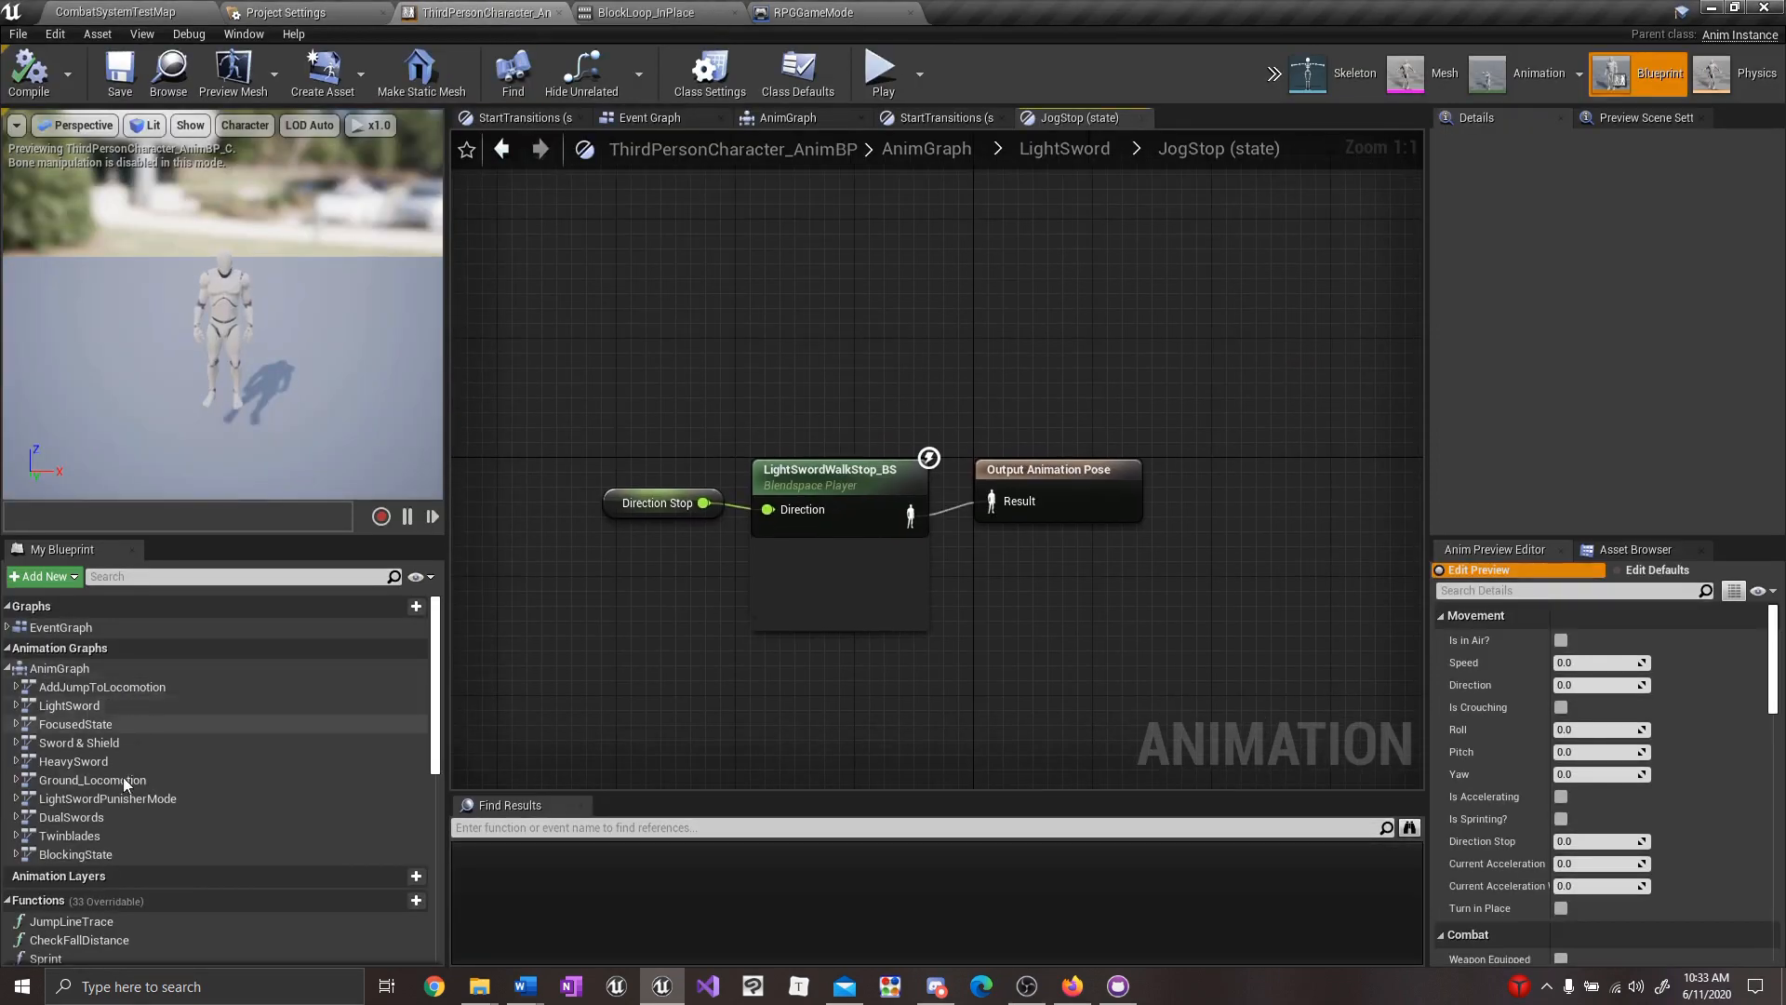
pyautogui.doubleClick(74, 852)
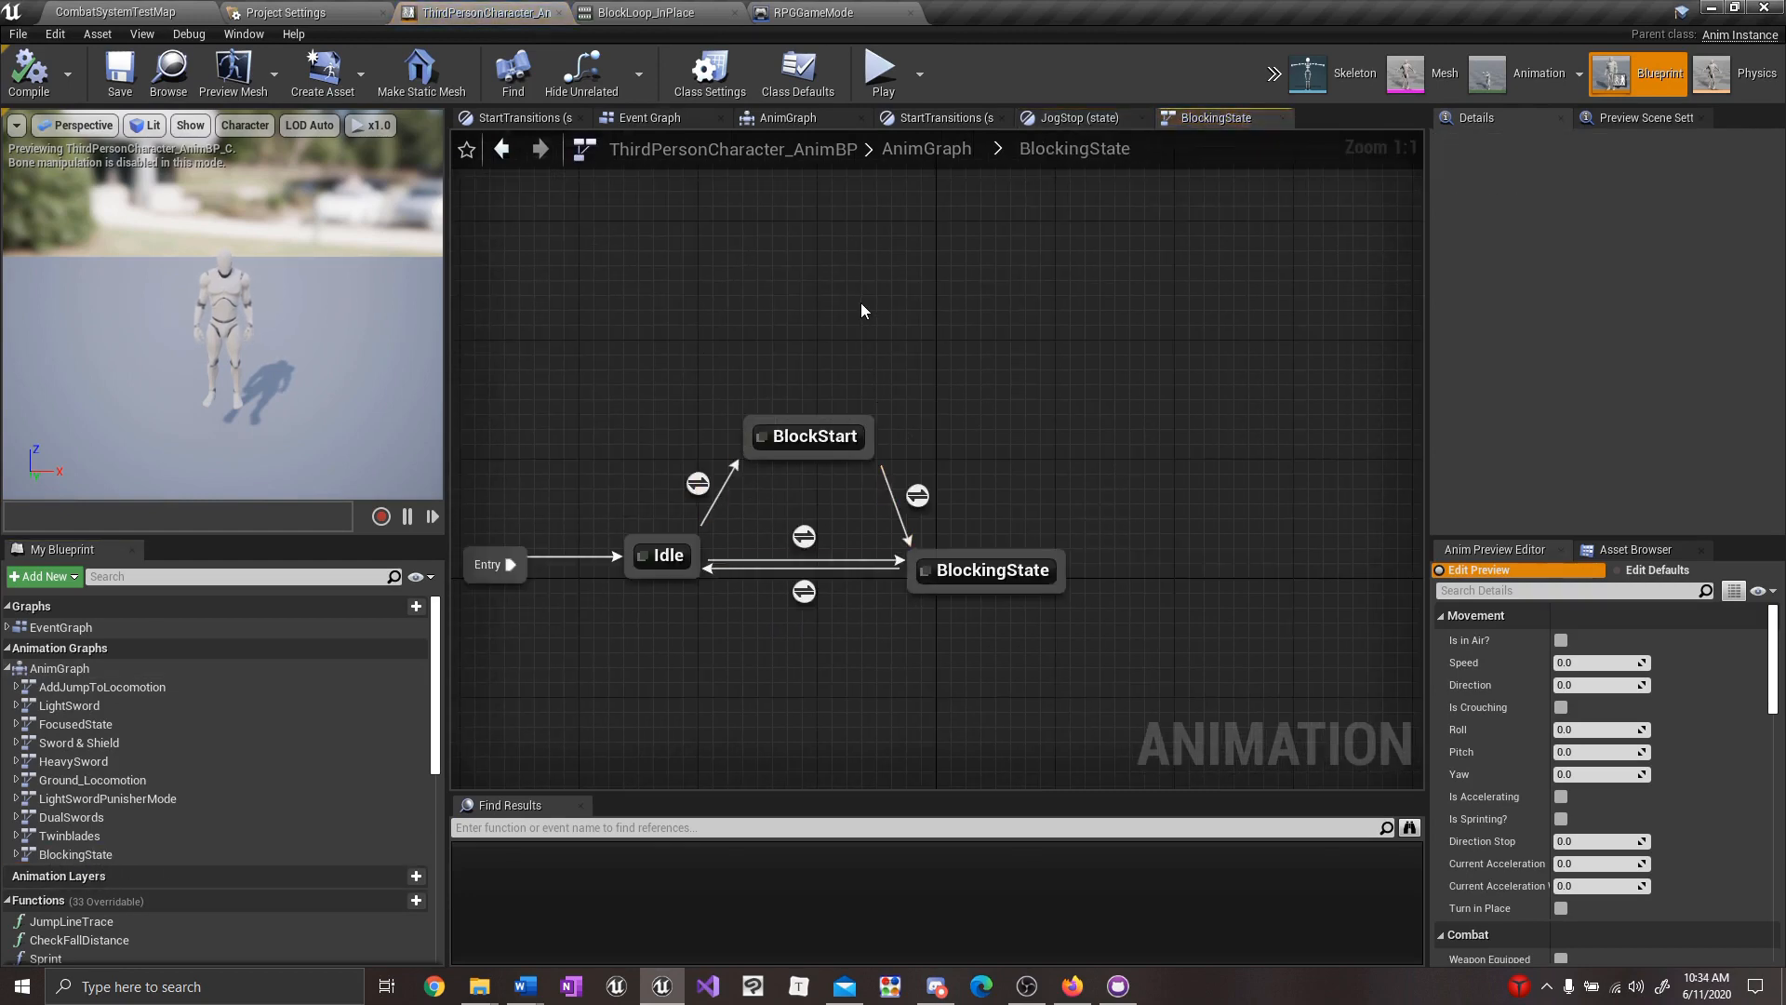
pyautogui.moveTo(1007, 577)
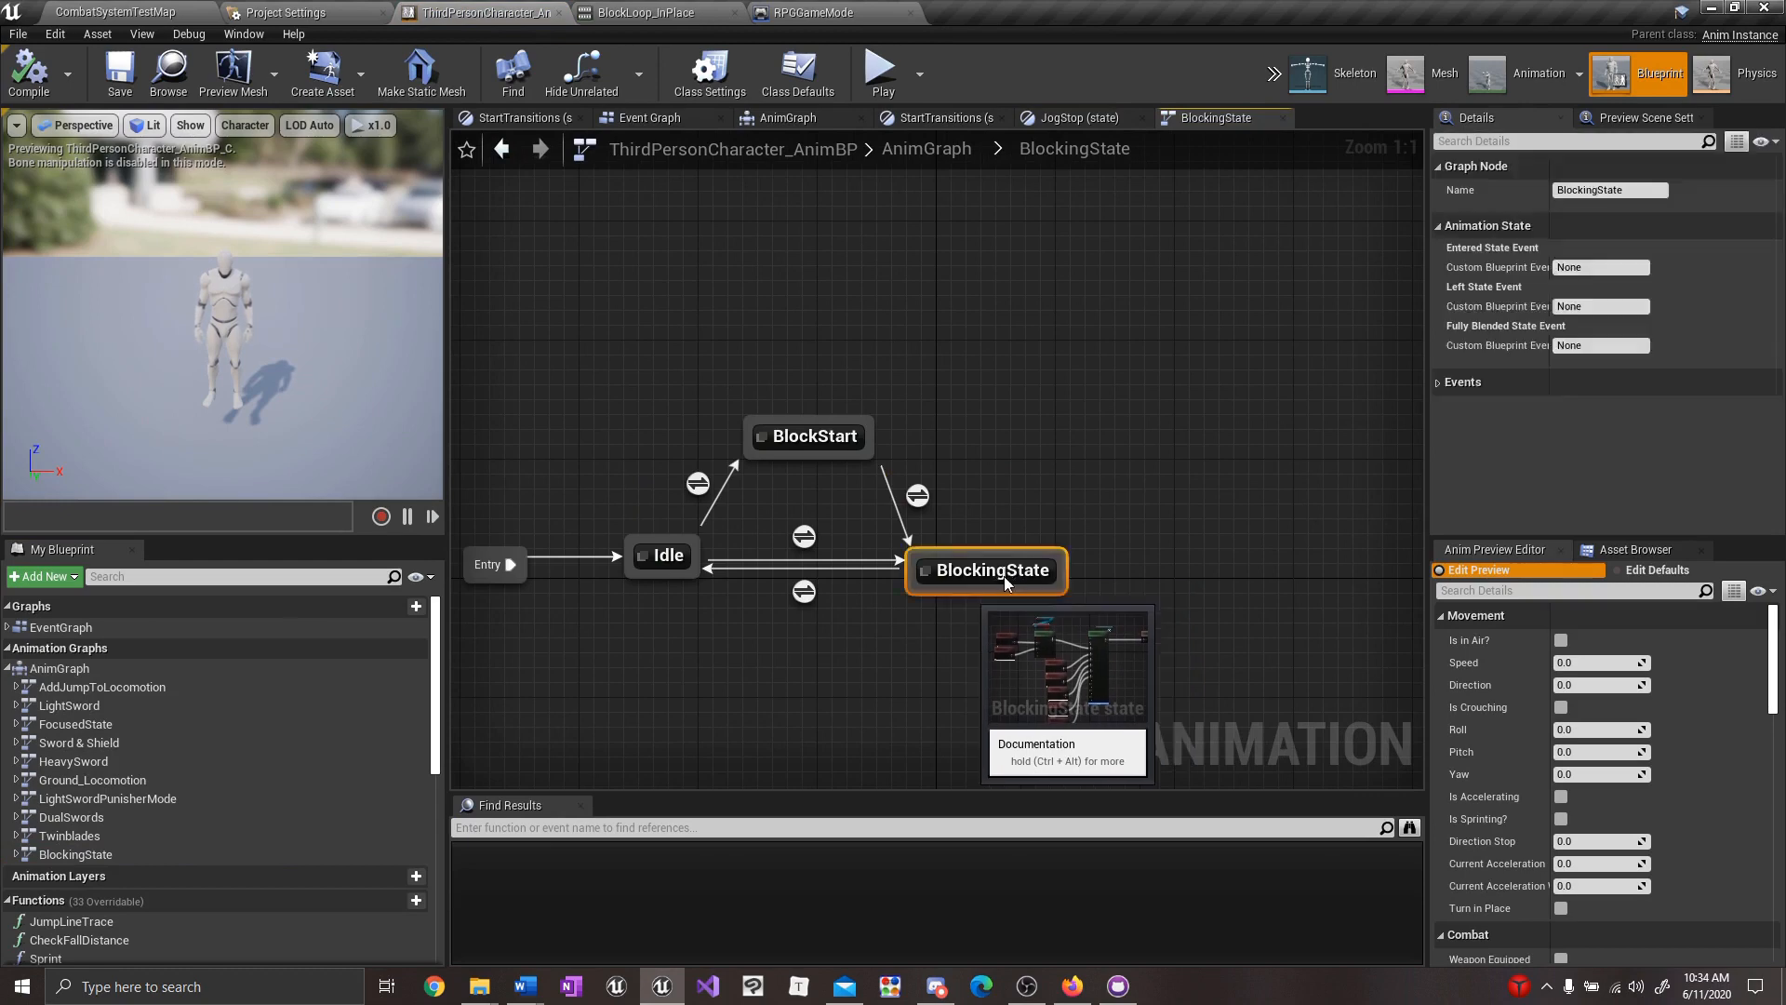
pyautogui.doubleClick(1004, 575)
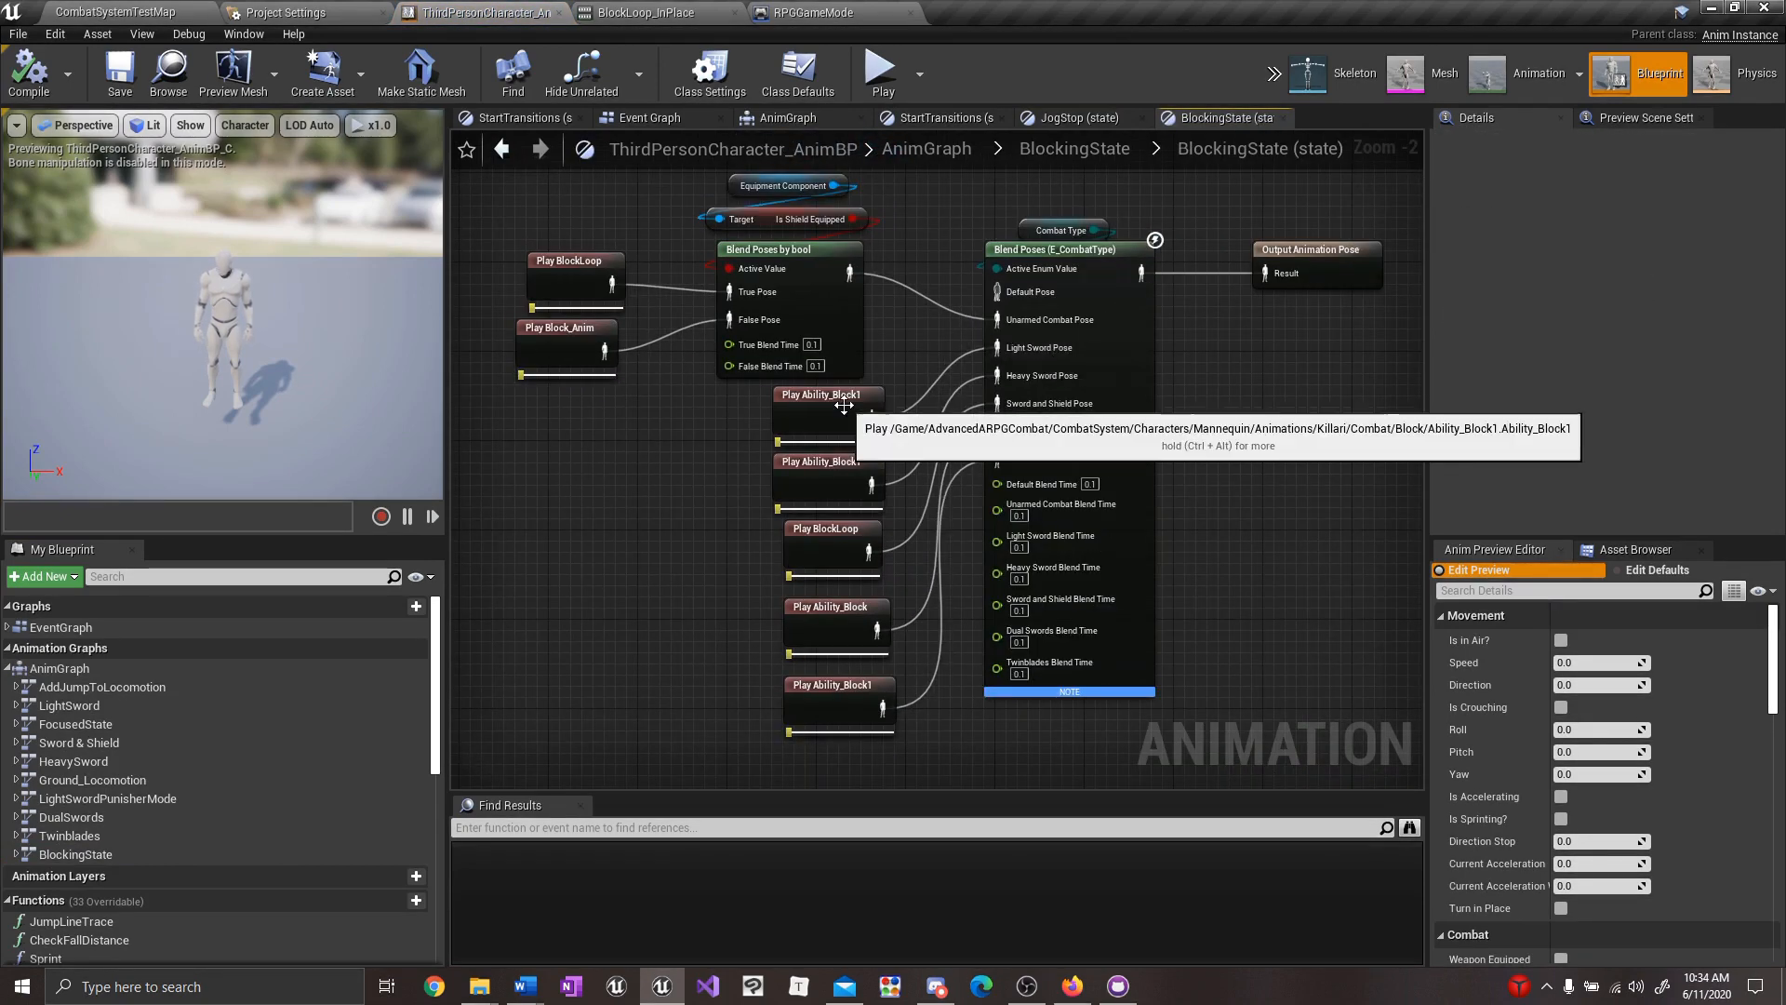
pyautogui.moveTo(822, 394); pyautogui.dragTo(555, 457)
pyautogui.press('Delete')
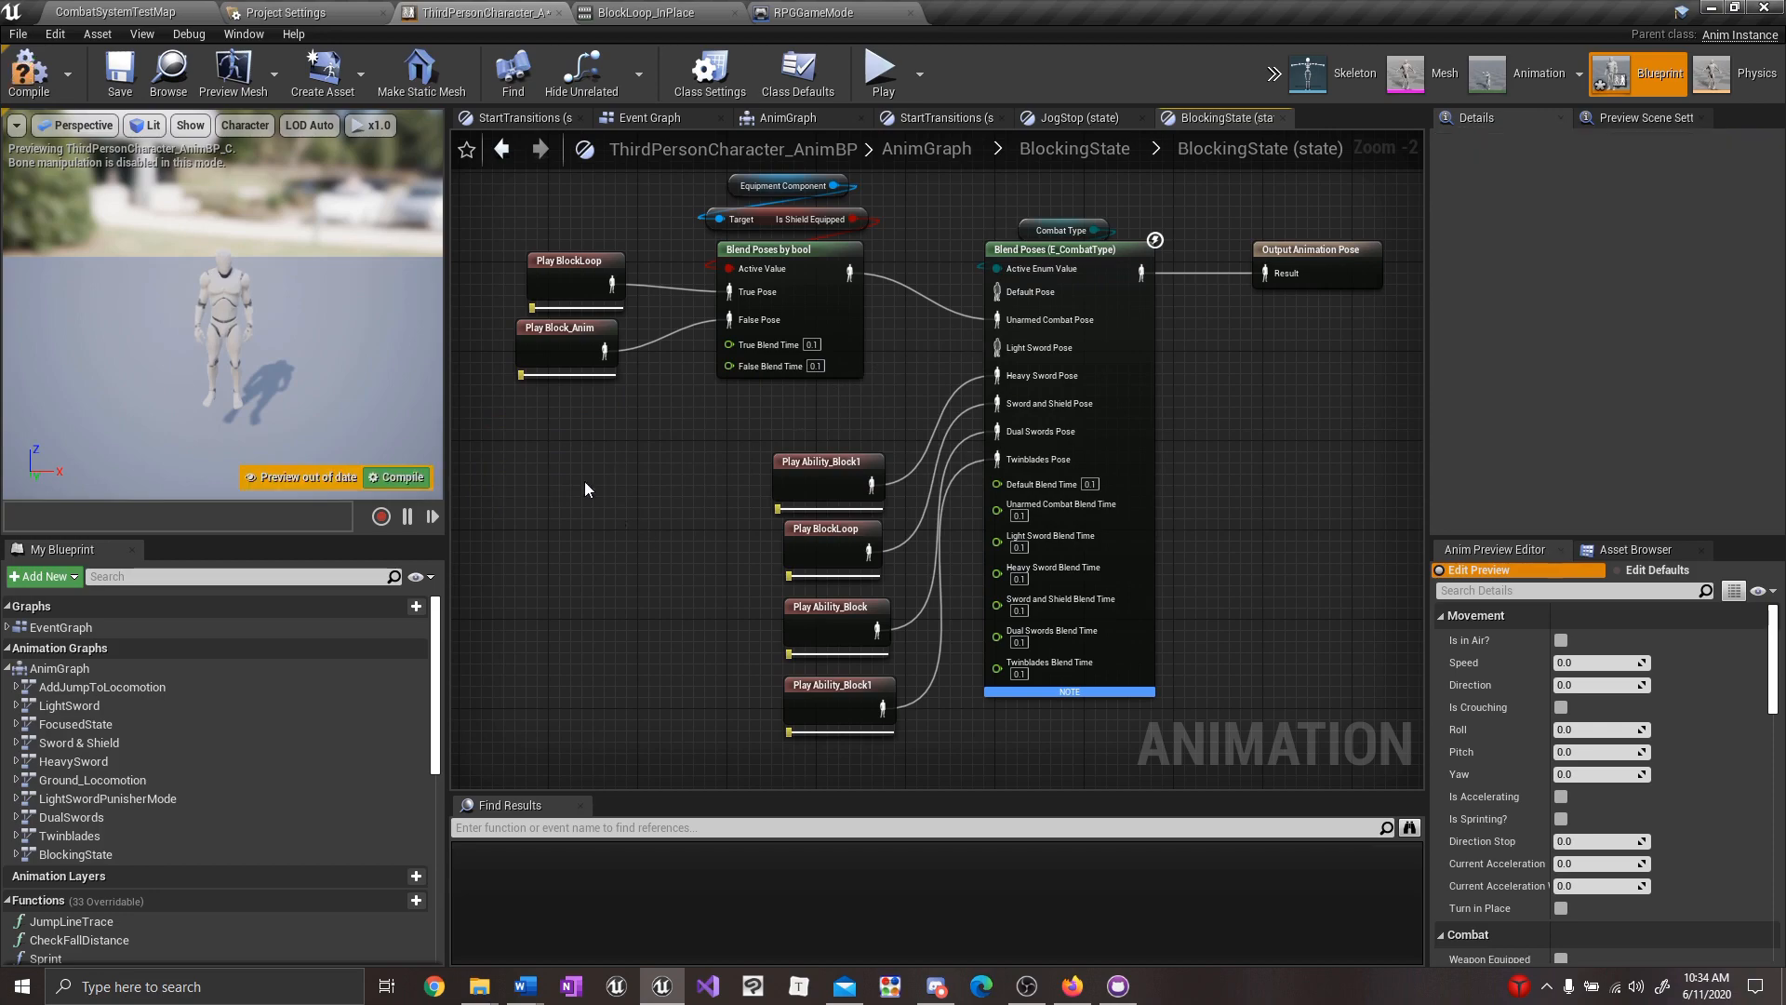
# Add the BlockLoop_InPlace animation to the BlockingState state and connect it to Light Sword Pose.
pyautogui.click(115, 12)
pyautogui.moveTo(394, 735); pyautogui.dragTo(789, 416)
pyautogui.moveTo(788, 416); pyautogui.dragTo(704, 488, button='right')
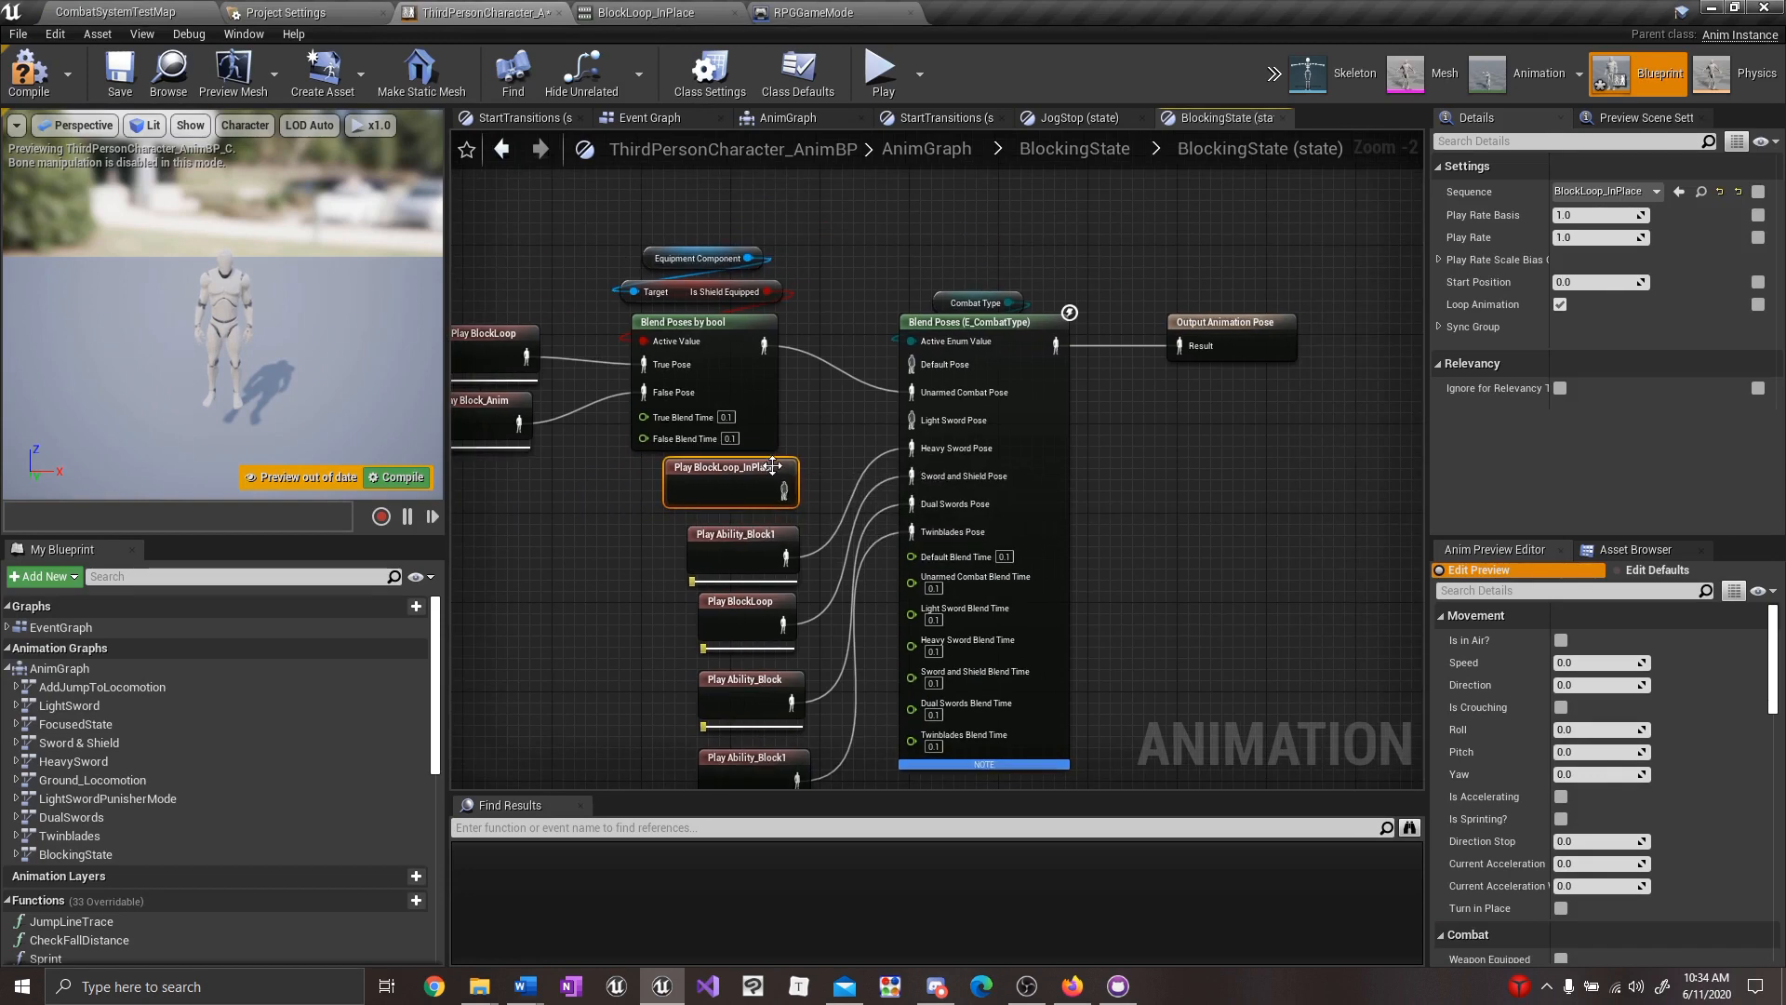
pyautogui.moveTo(784, 490); pyautogui.dragTo(924, 430)
pyautogui.click(824, 562)
pyautogui.moveTo(606, 587); pyautogui.dragTo(668, 532, button='right')
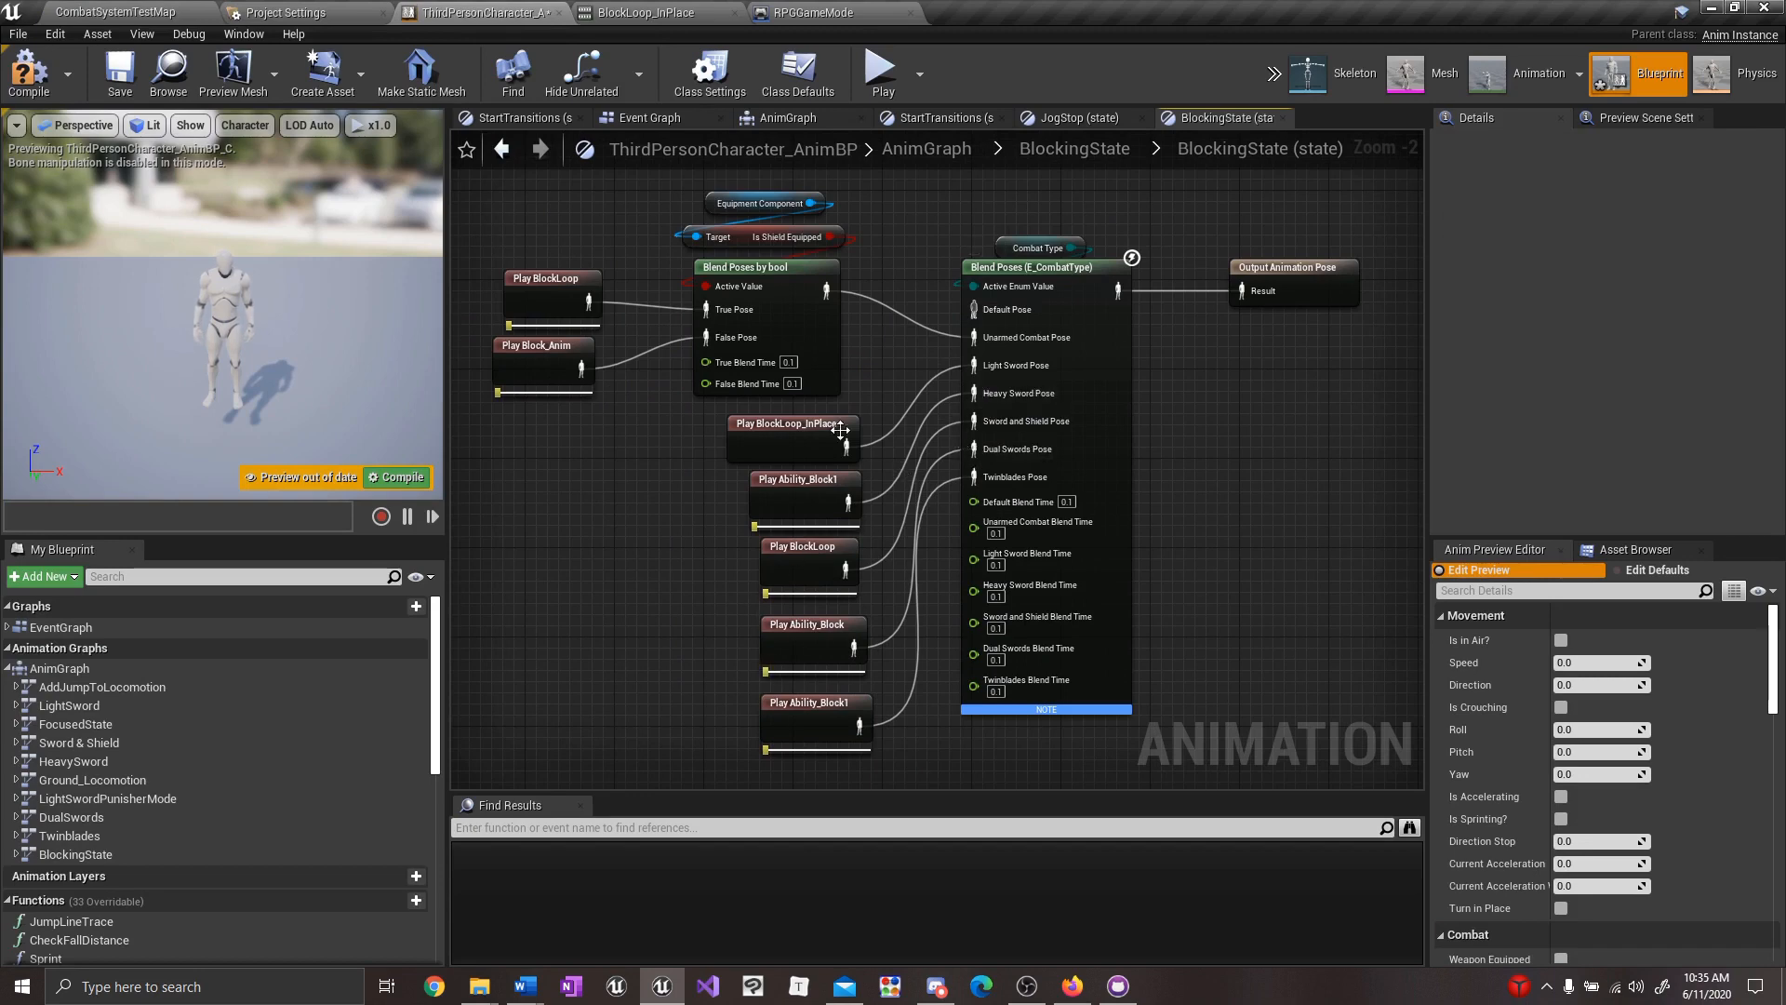
# Open the BlockStart state of the BlockingState machine and examine the pose inputs of its Blend Poses node.
pyautogui.click(1074, 149)
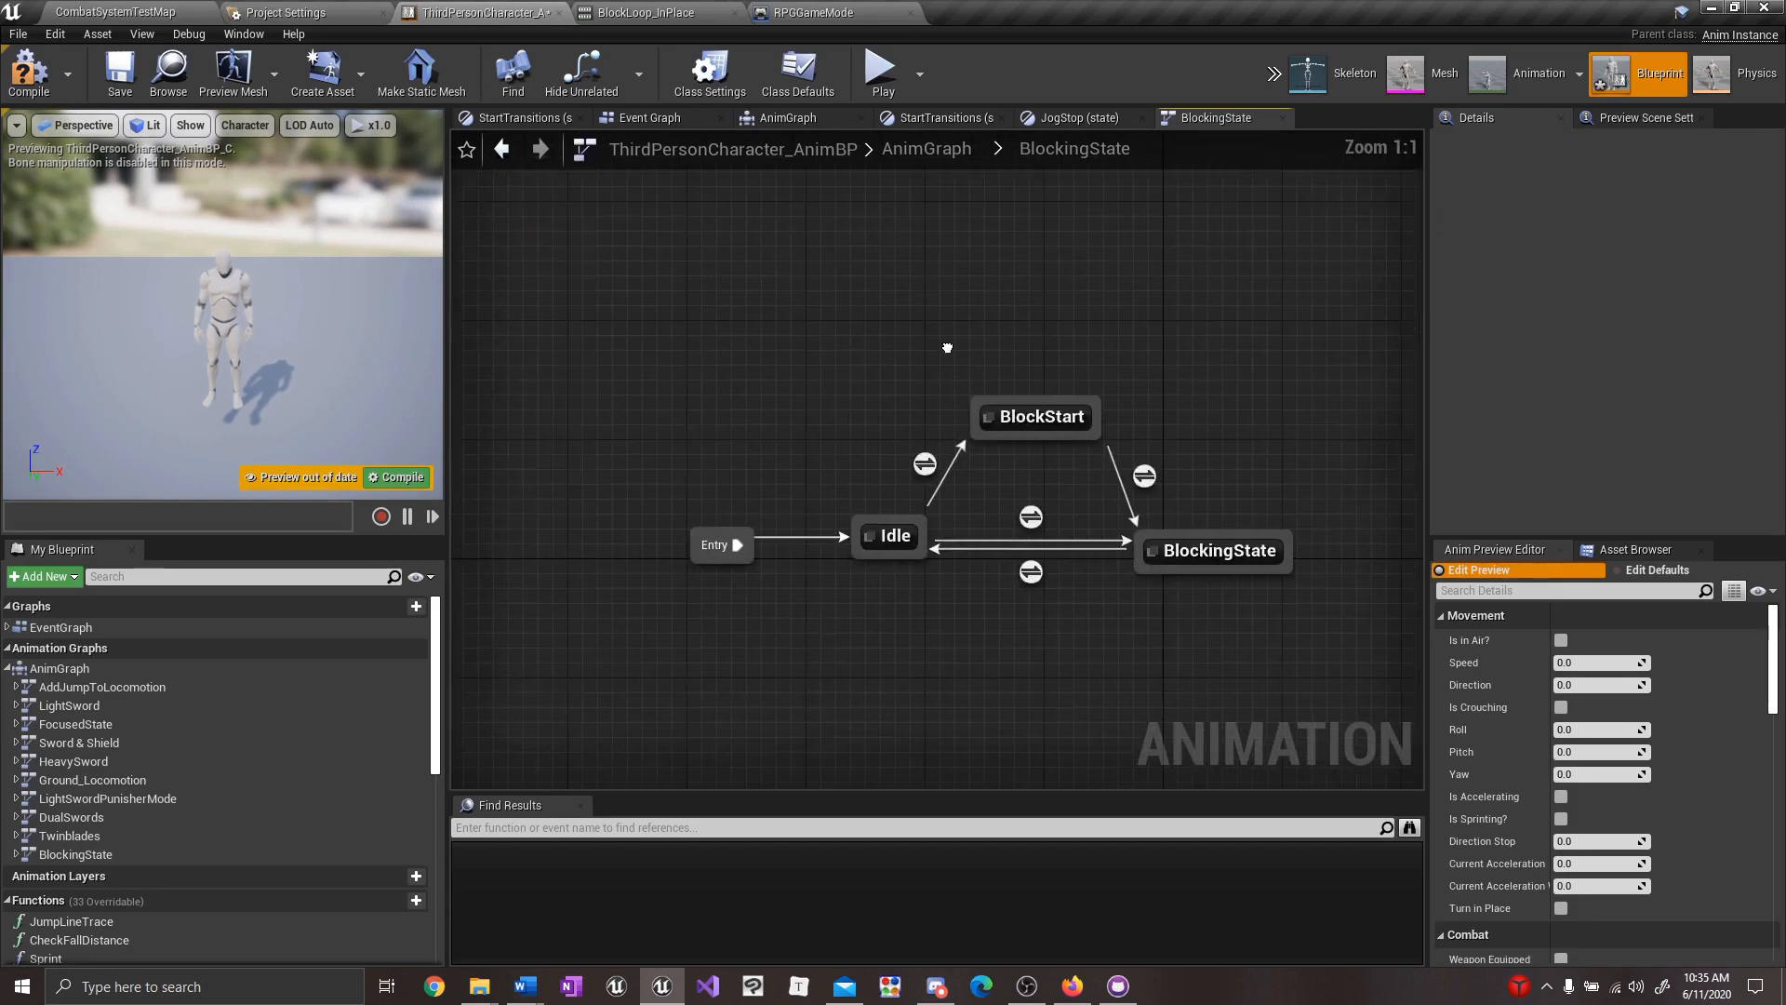
pyautogui.doubleClick(908, 453)
pyautogui.moveTo(811, 243); pyautogui.dragTo(803, 89, button='right')
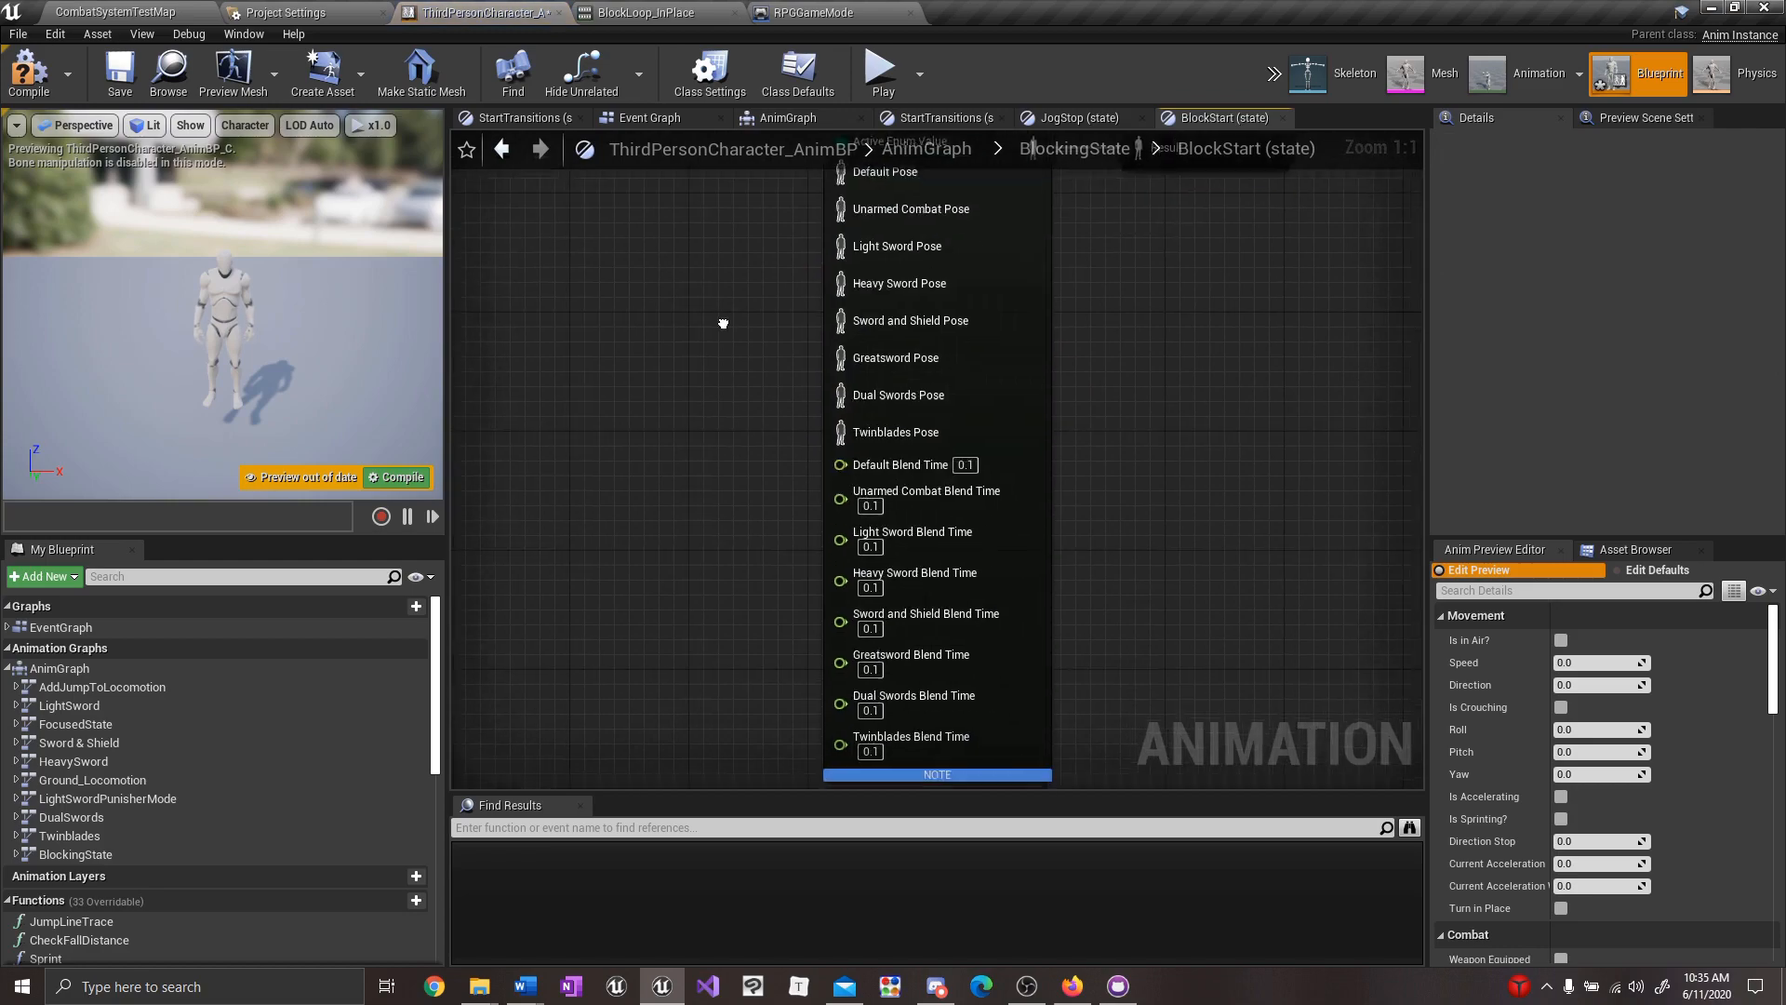
pyautogui.scroll(-1, 725, 327)
pyautogui.moveTo(756, 356); pyautogui.dragTo(748, 429, button='right')
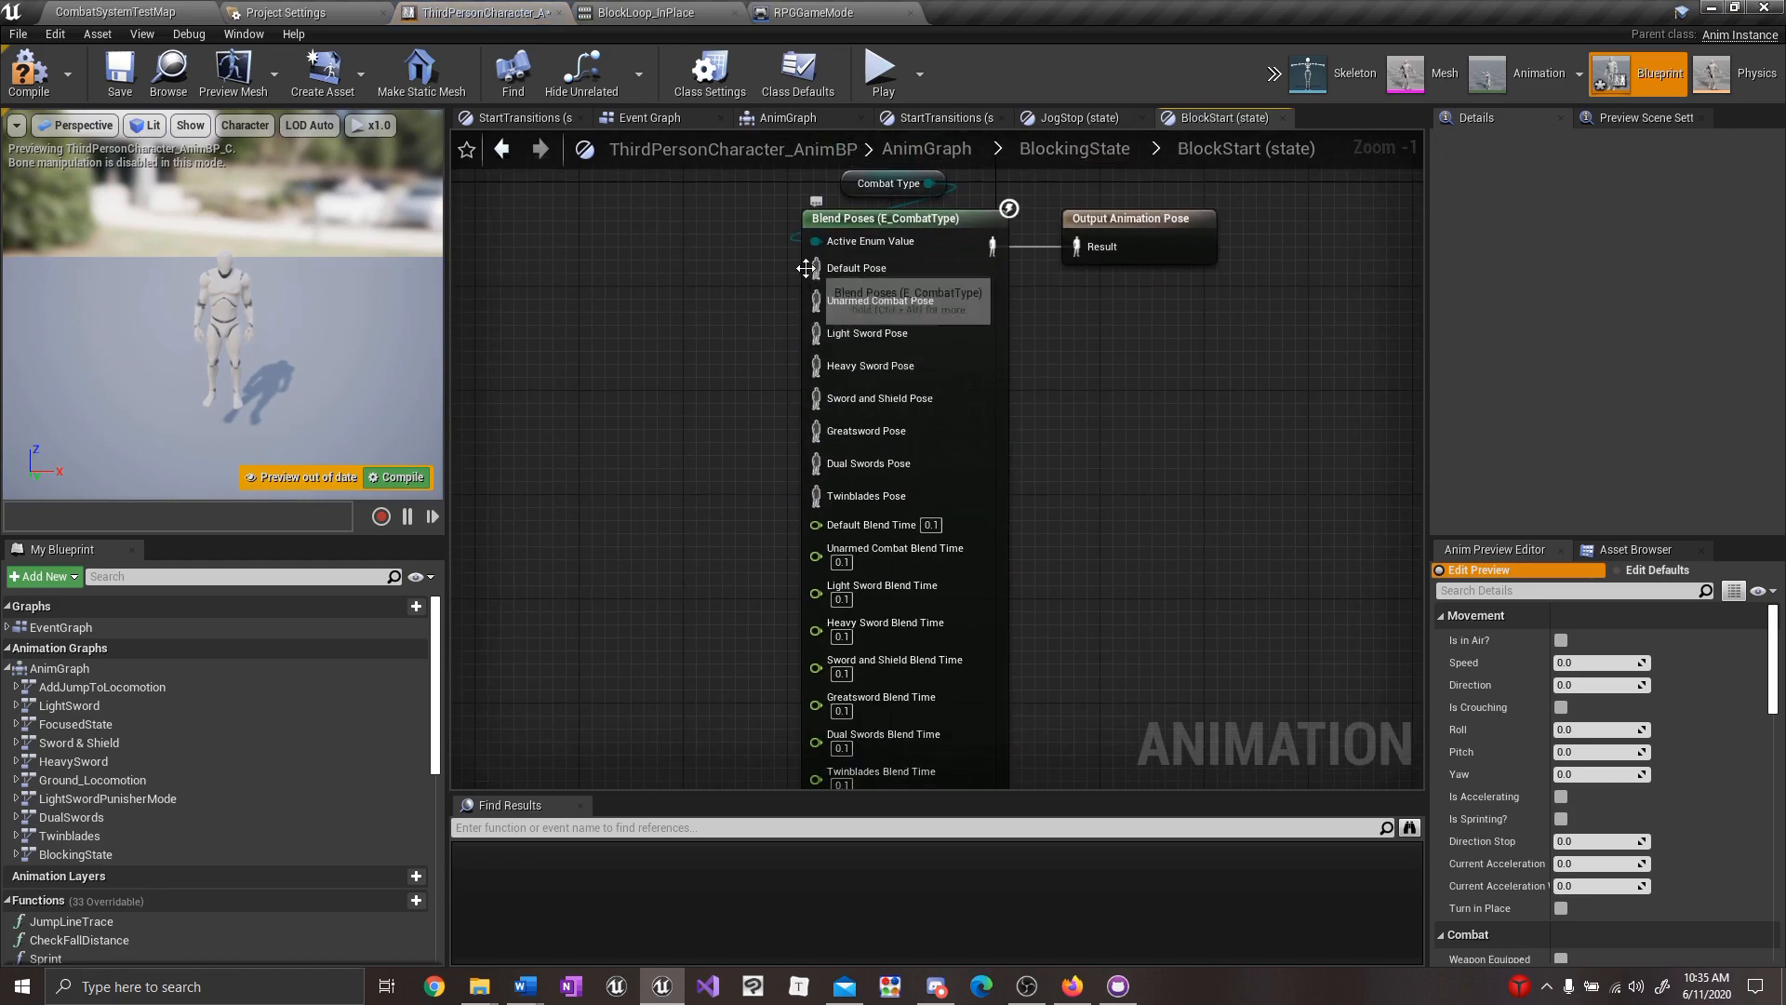
# In the Event Graph's Store Info From Components graph, enable Light Sword on the Select node feeding Block Transition.
pyautogui.click(656, 123)
pyautogui.moveTo(1127, 341); pyautogui.dragTo(699, 485, button='right')
pyautogui.scroll(-2, 699, 485)
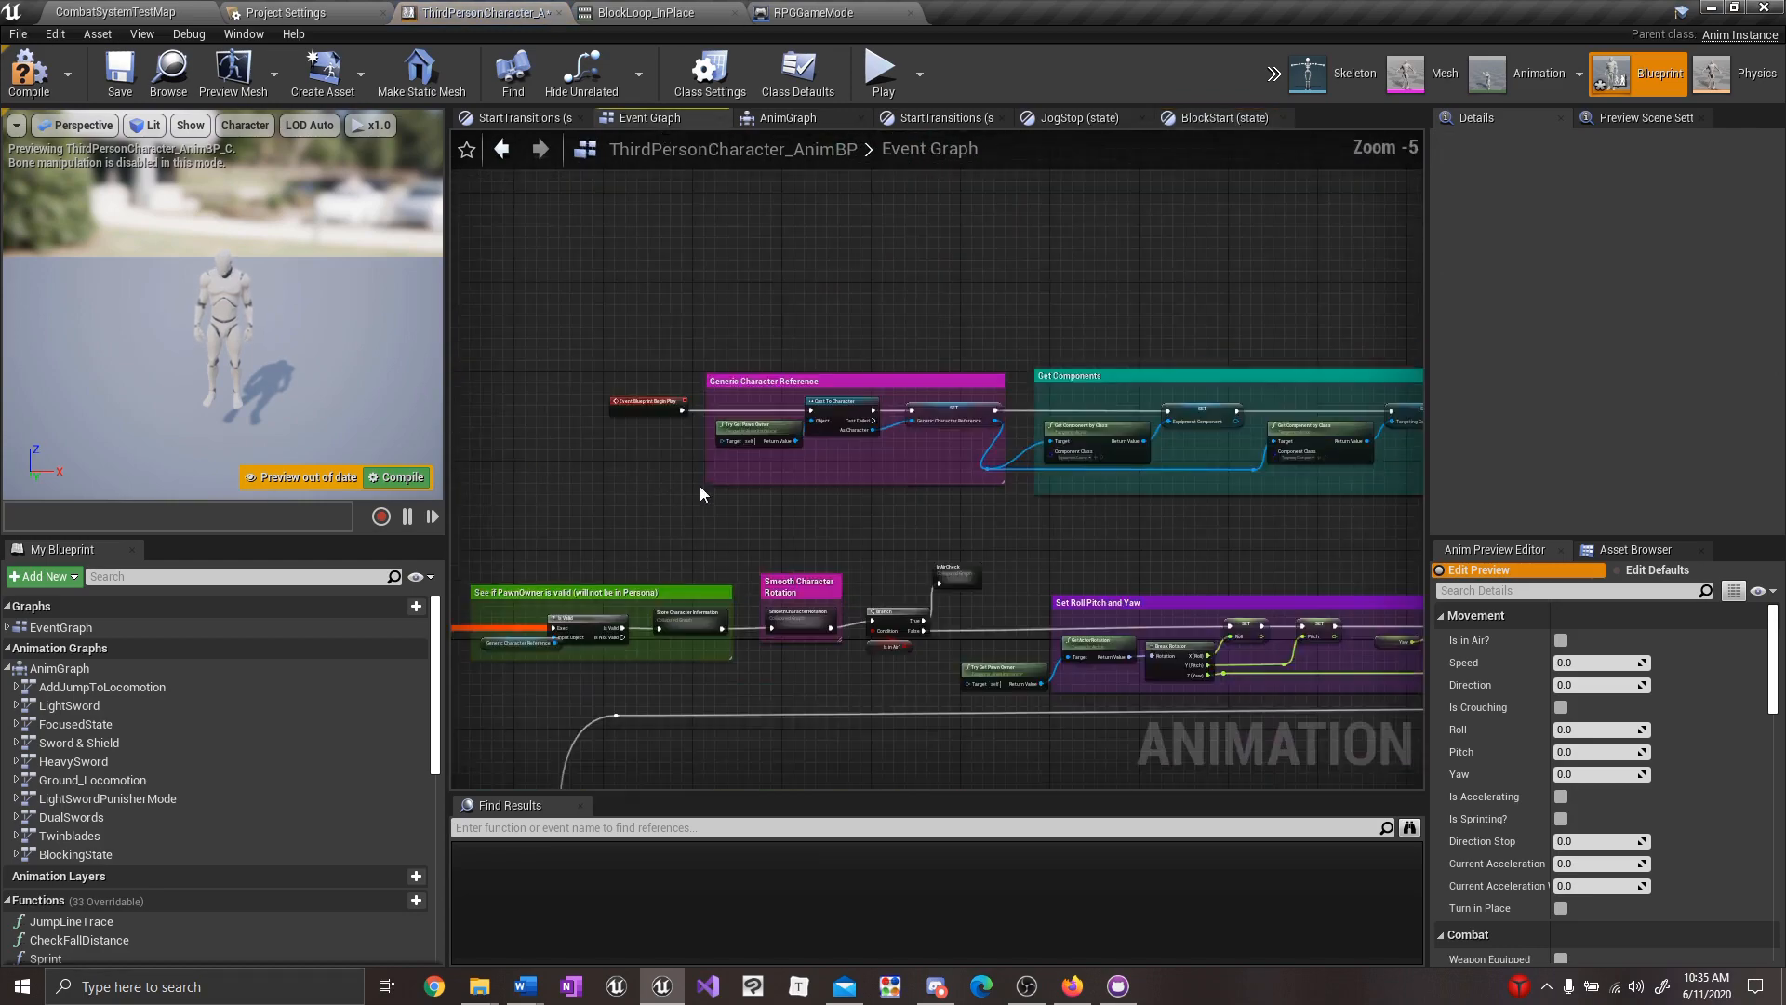
pyautogui.moveTo(1310, 589); pyautogui.dragTo(1019, 532, button='right')
pyautogui.scroll(1, 1019, 532)
pyautogui.moveTo(1189, 463); pyautogui.dragTo(675, 469, button='right')
pyautogui.scroll(1, 675, 469)
pyautogui.moveTo(865, 365); pyautogui.dragTo(721, 539, button='right')
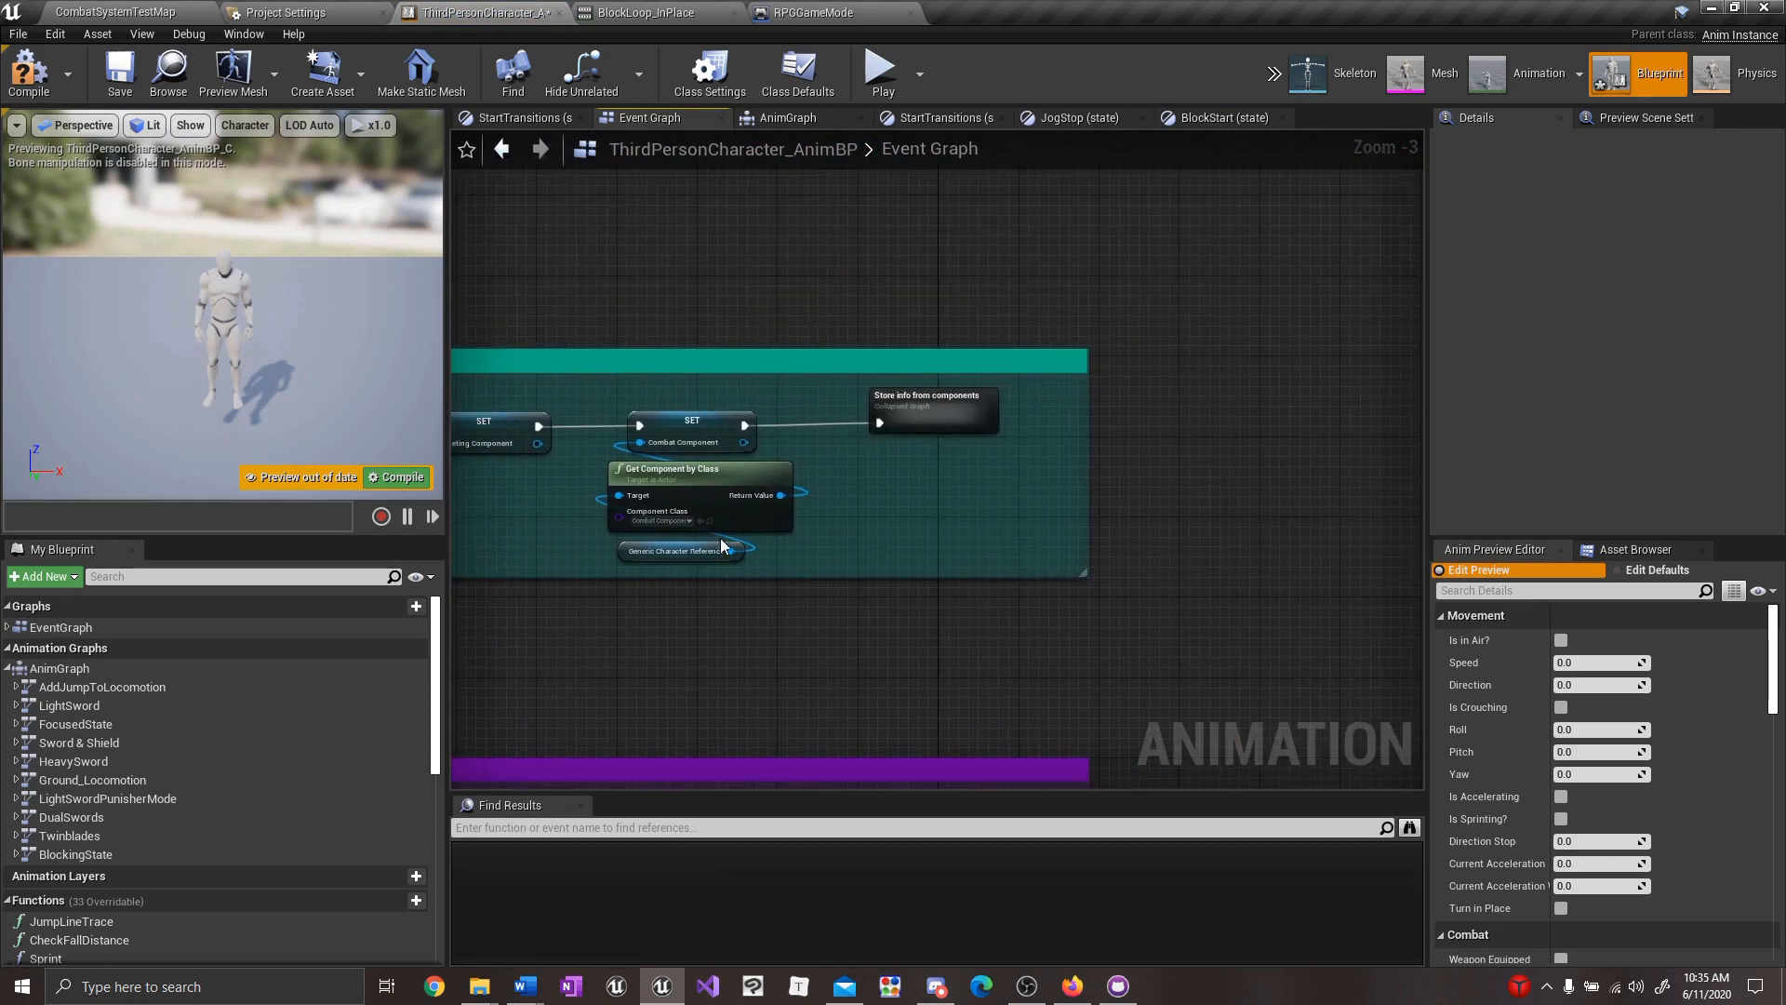
pyautogui.doubleClick(950, 404)
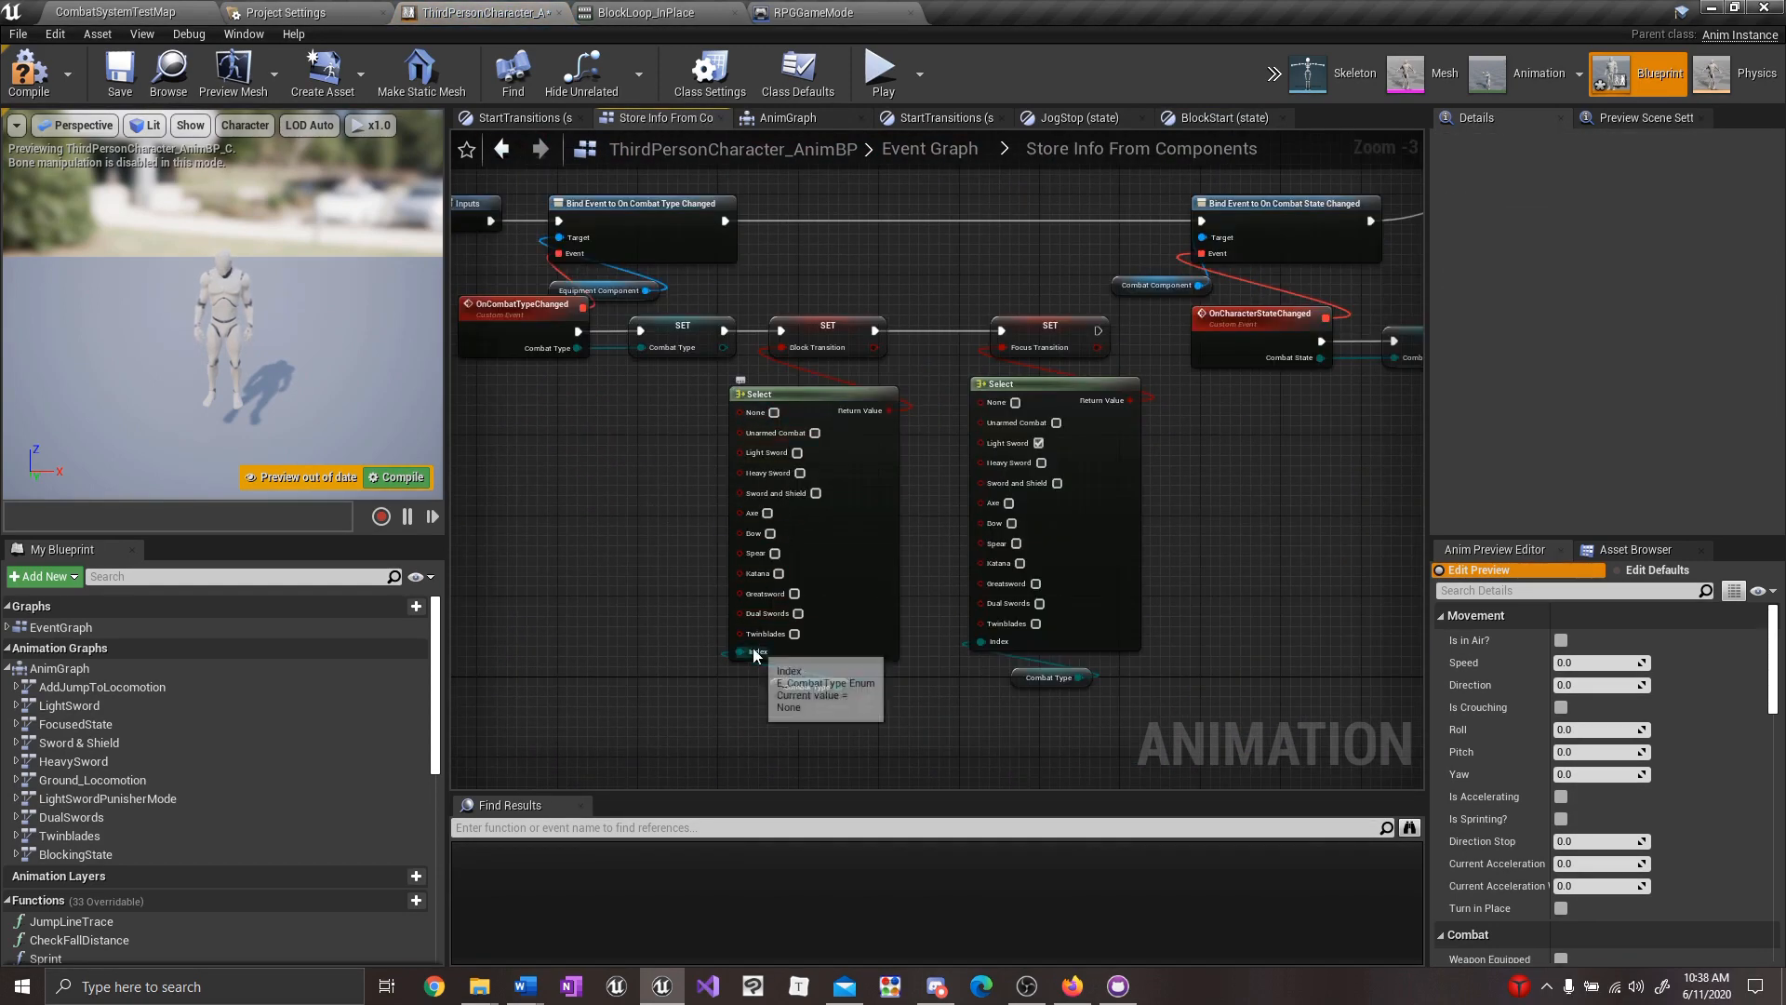
pyautogui.moveTo(789, 447); pyautogui.dragTo(740, 458, button='right')
pyautogui.scroll(3, 678, 533)
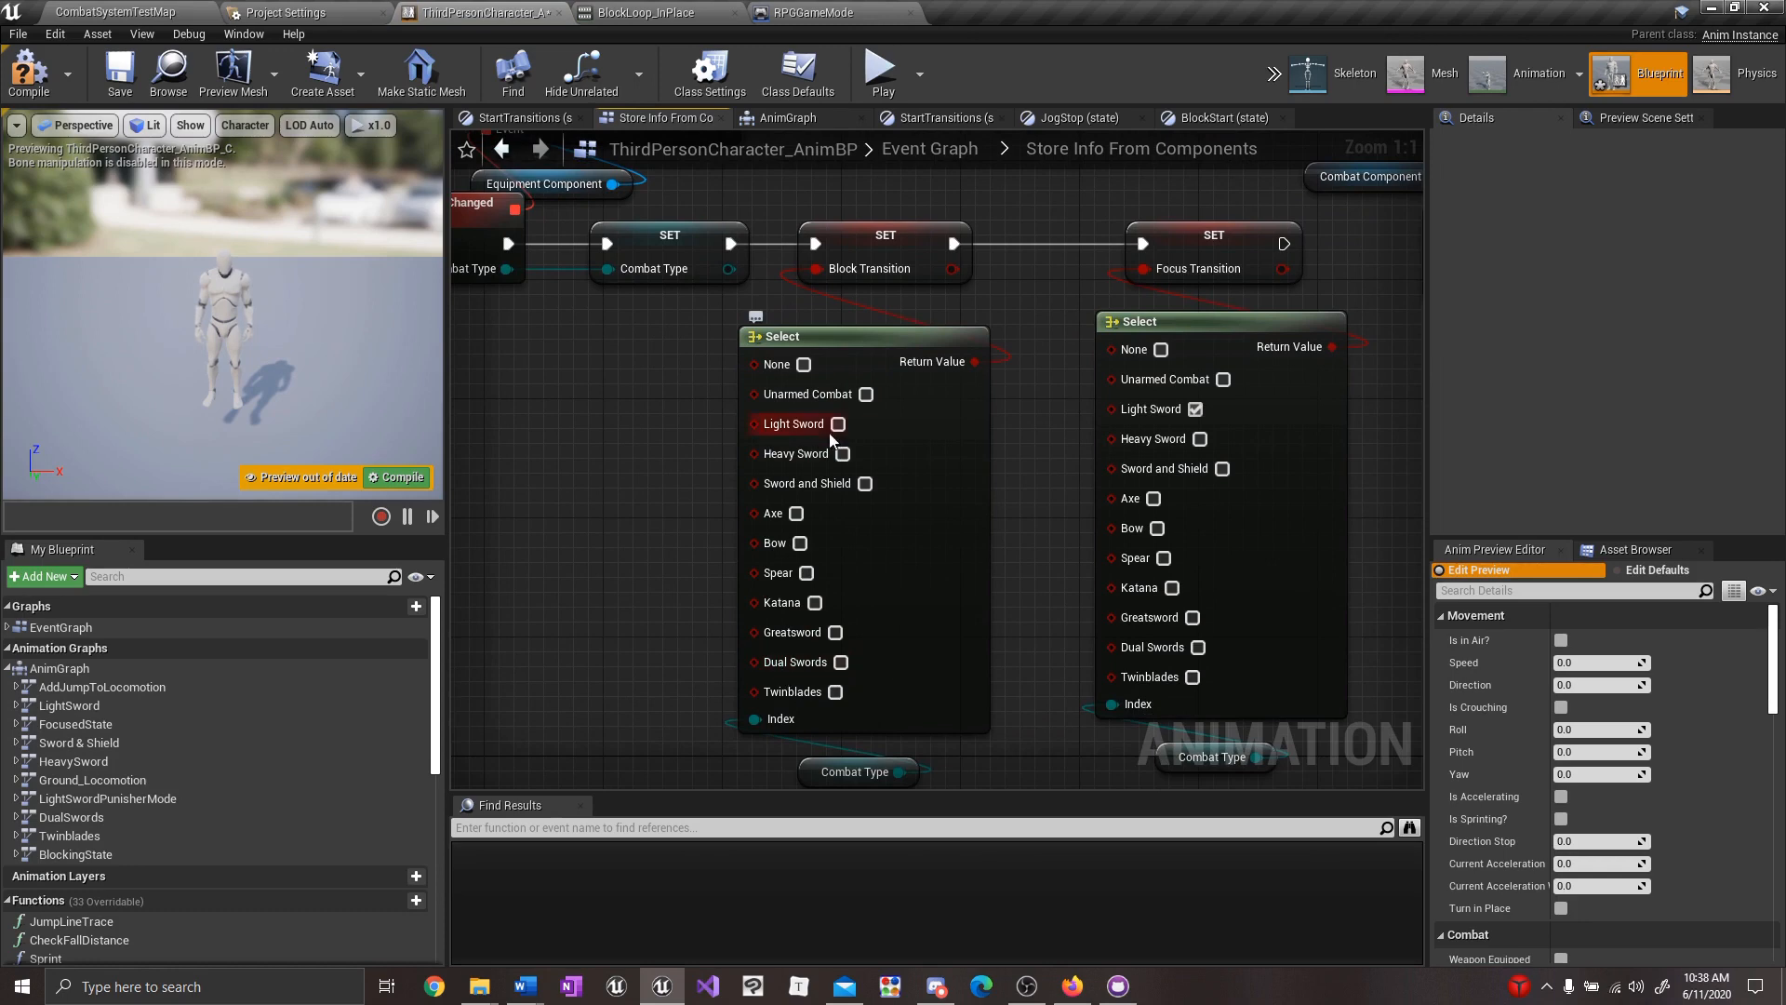
pyautogui.moveTo(677, 568); pyautogui.dragTo(651, 572, button='right')
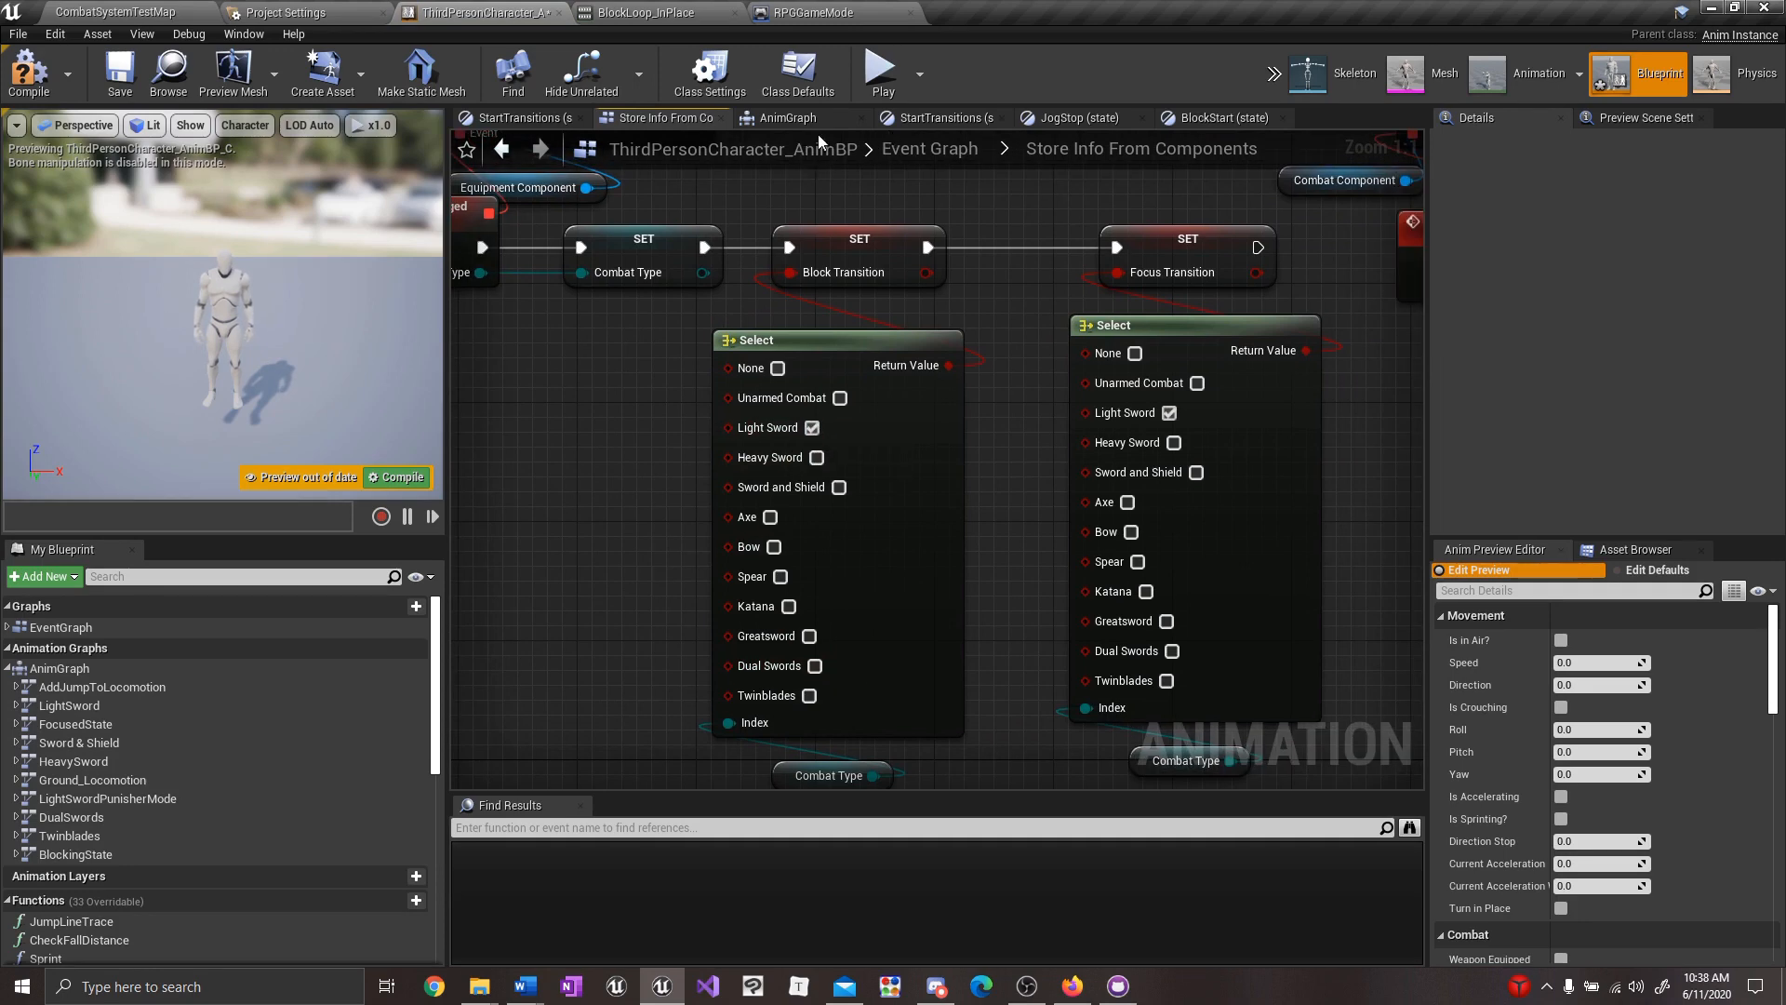
# Check the BlockStart state's pose inputs and disable Light Sword on the Select node feeding Block Transition.
pyautogui.click(1224, 117)
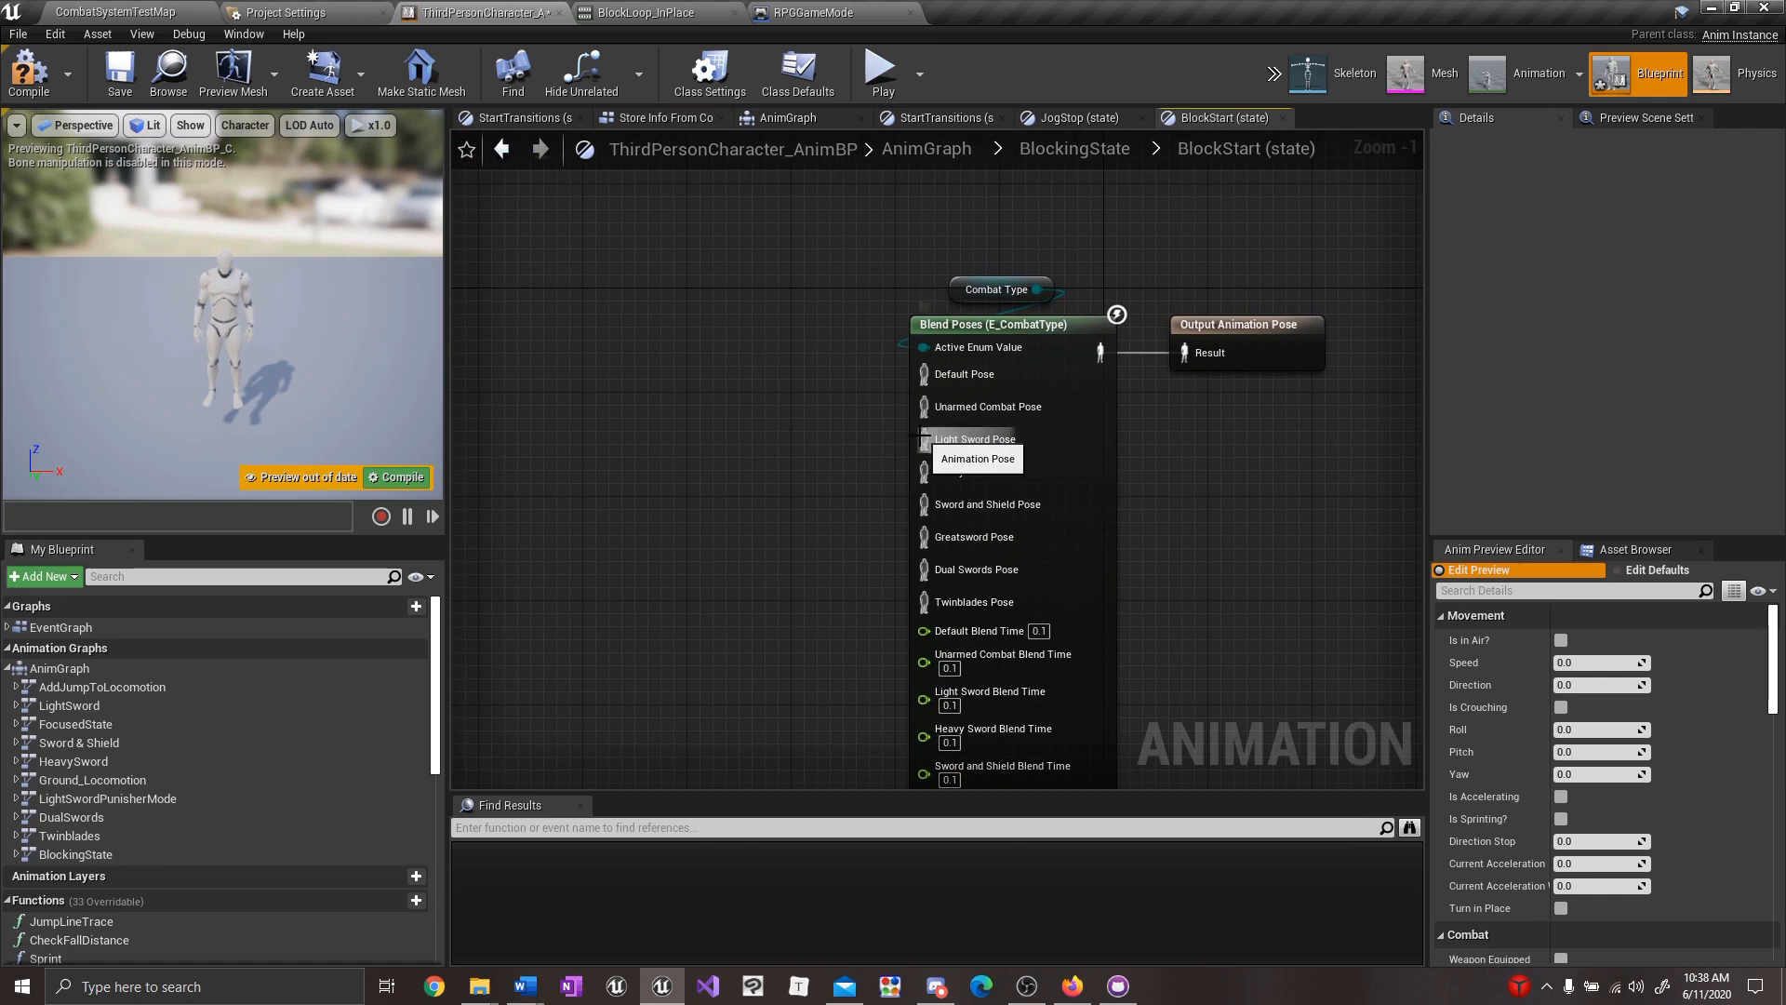
pyautogui.click(666, 118)
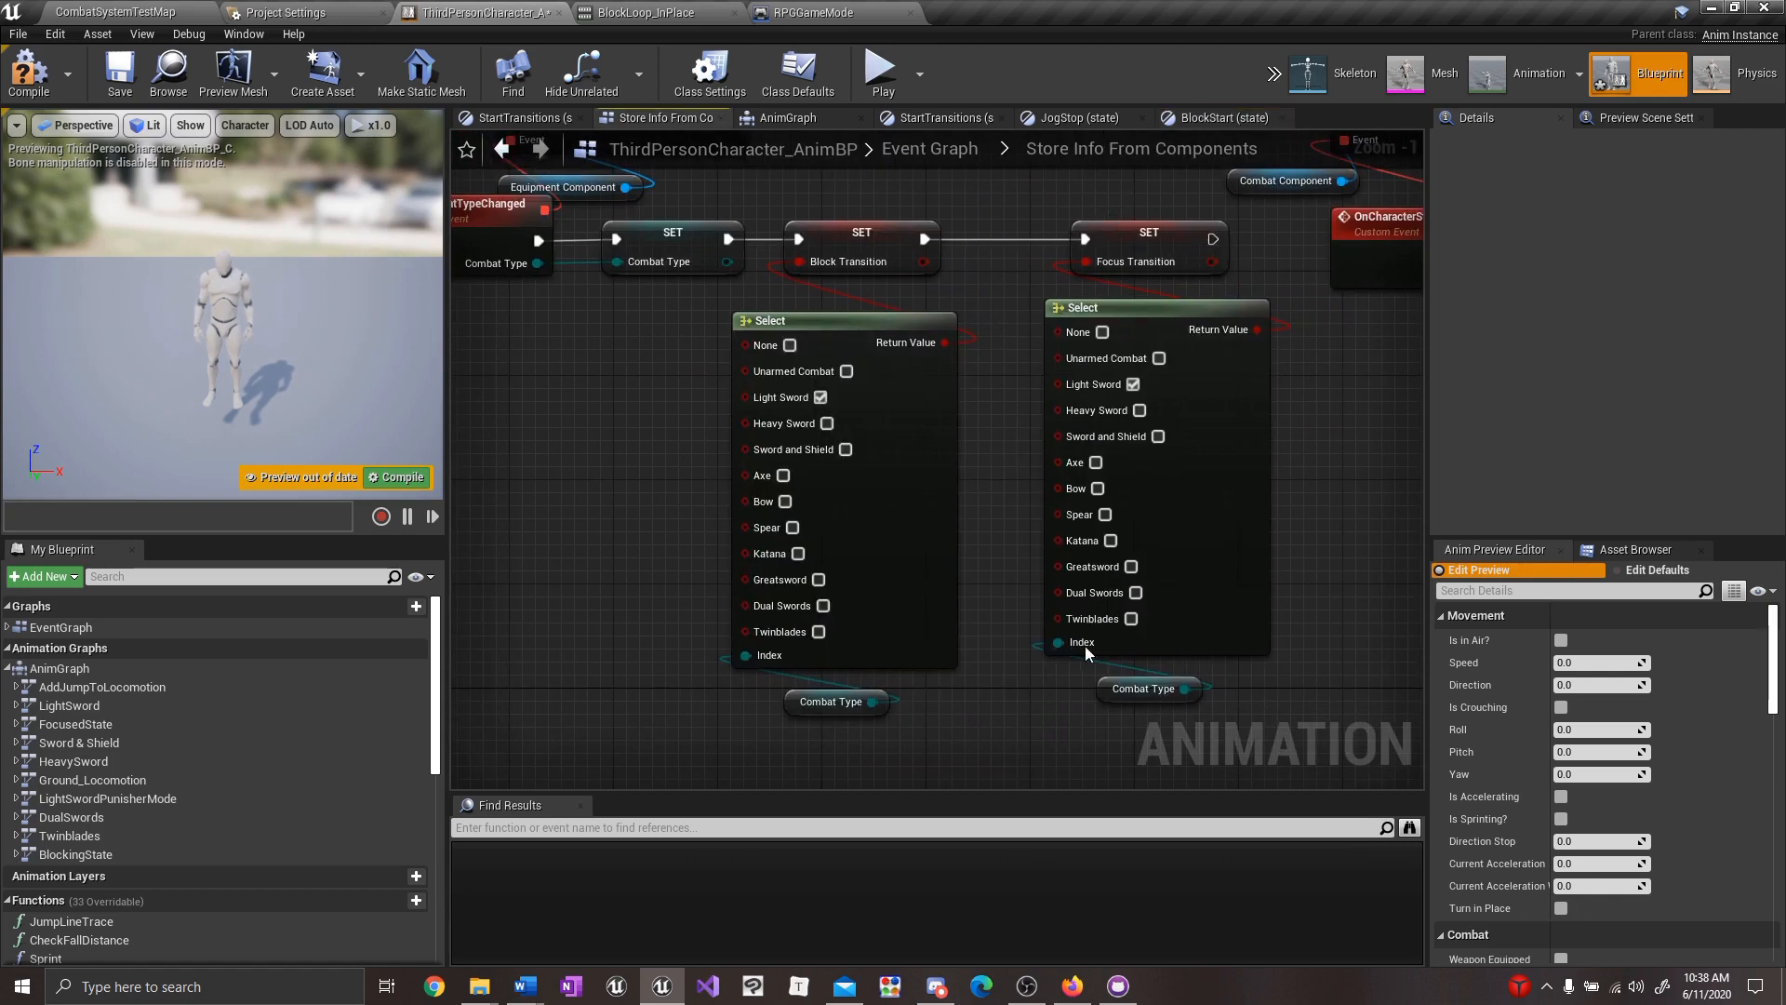
pyautogui.click(821, 397)
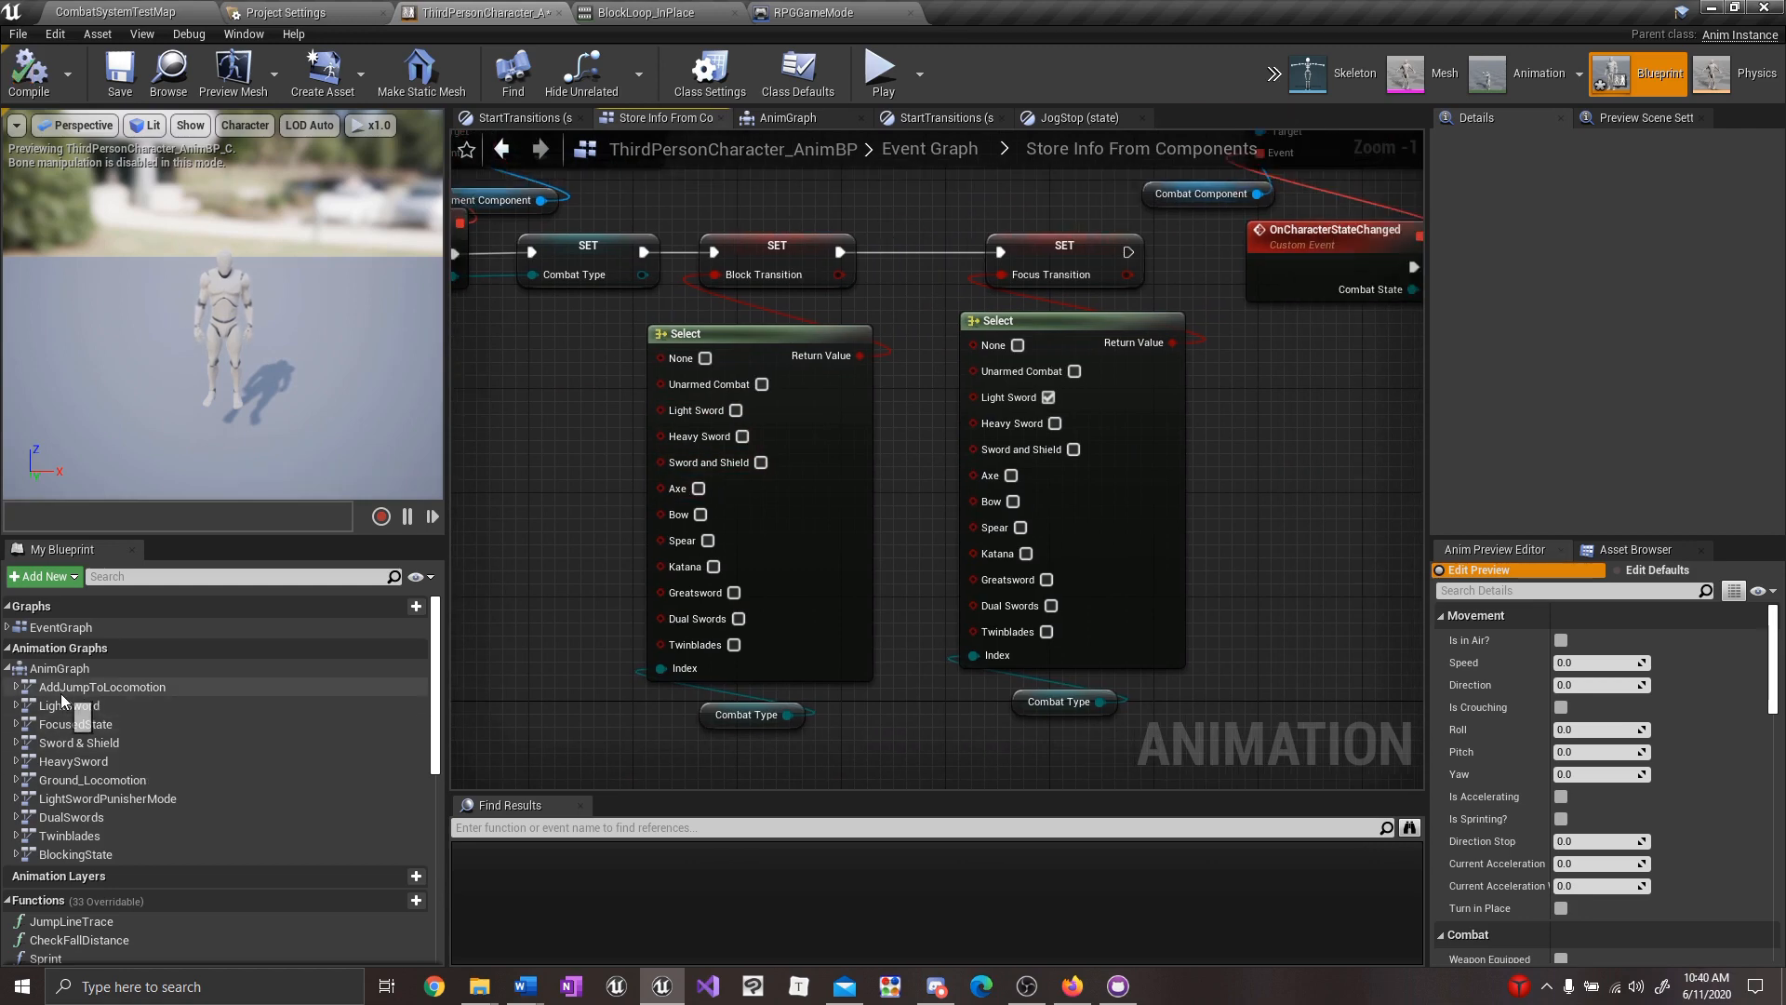
# Open AddJumpToLocomotion's JumpStart state and delete both Jump_TravelMode_Start players feeding Default Pose and Unarmed Combat Pose.
pyautogui.doubleClick(92, 688)
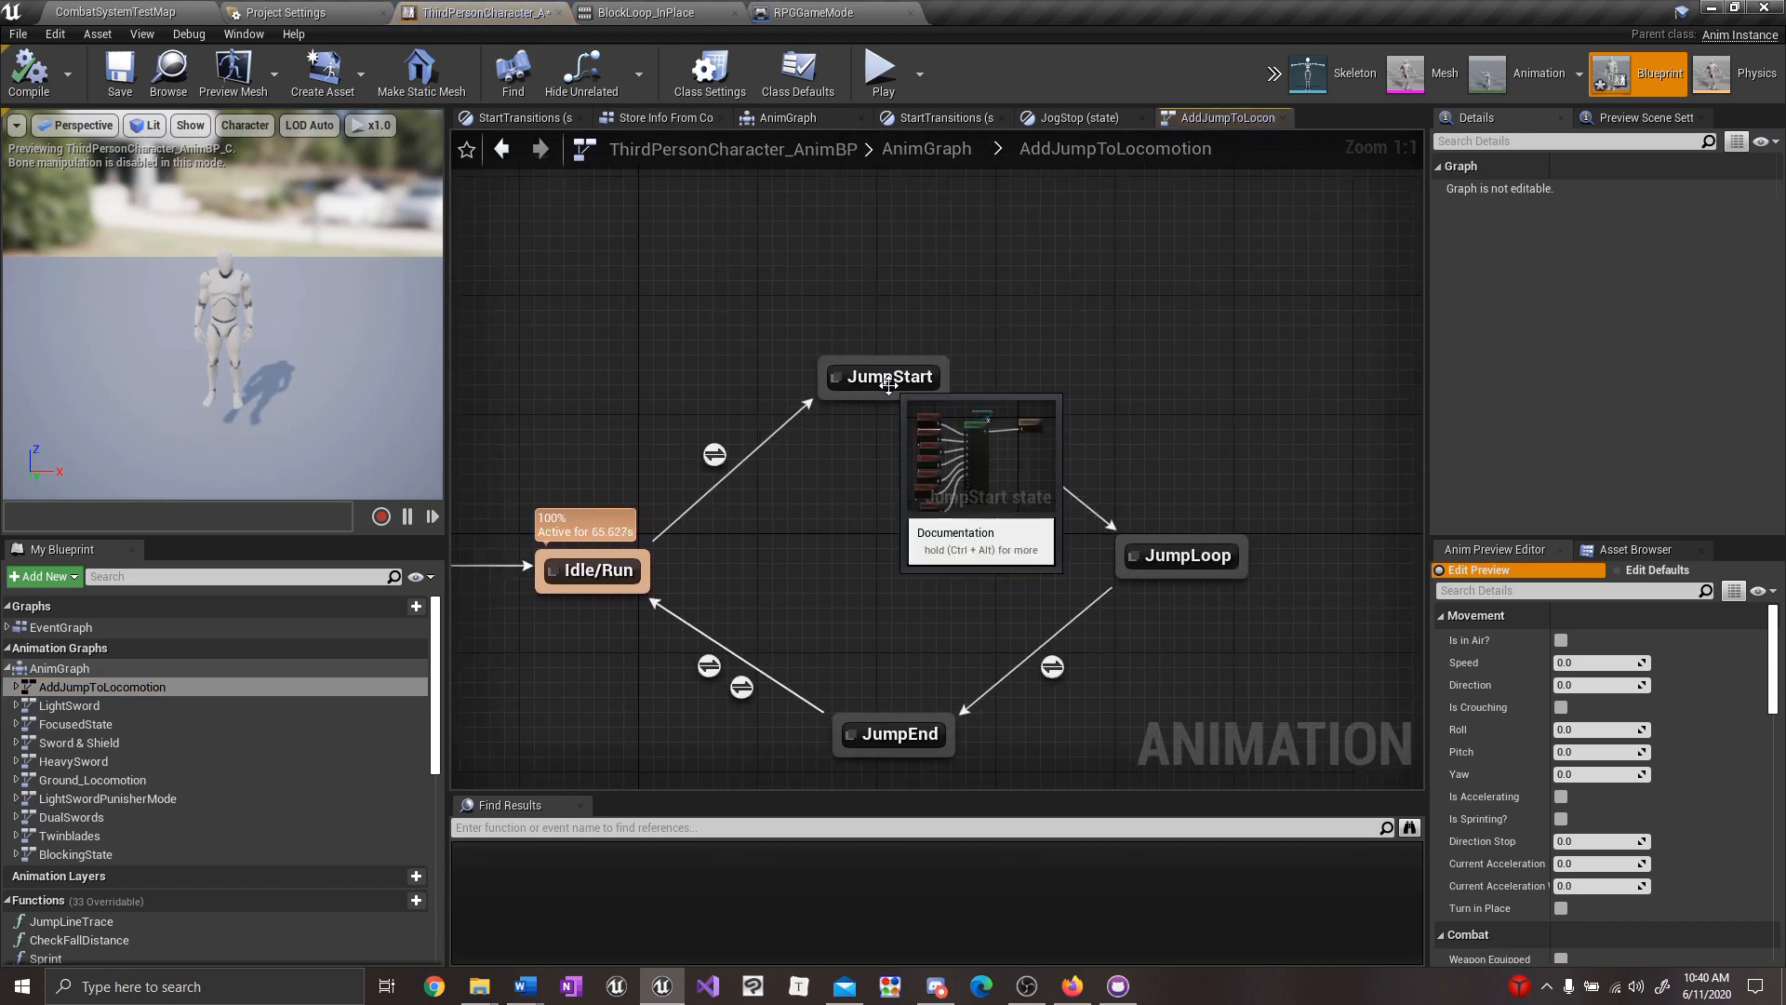
pyautogui.click(890, 385)
pyautogui.doubleClick(889, 385)
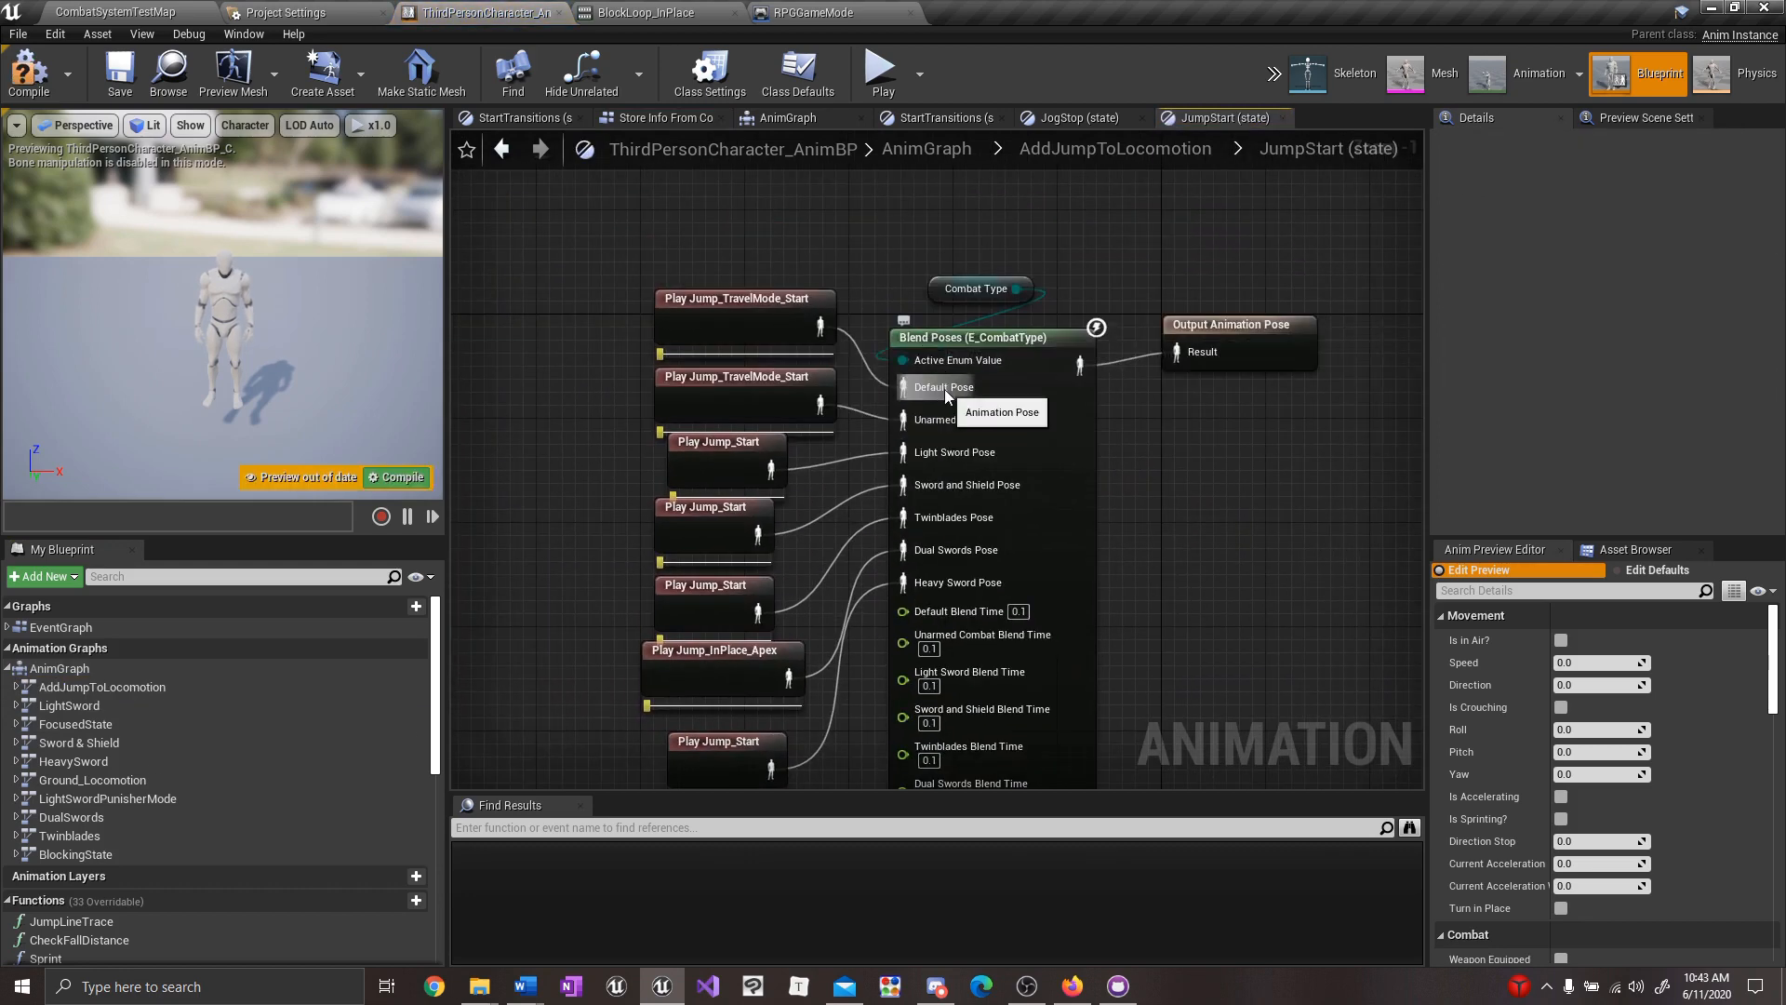
pyautogui.moveTo(605, 299); pyautogui.dragTo(710, 382)
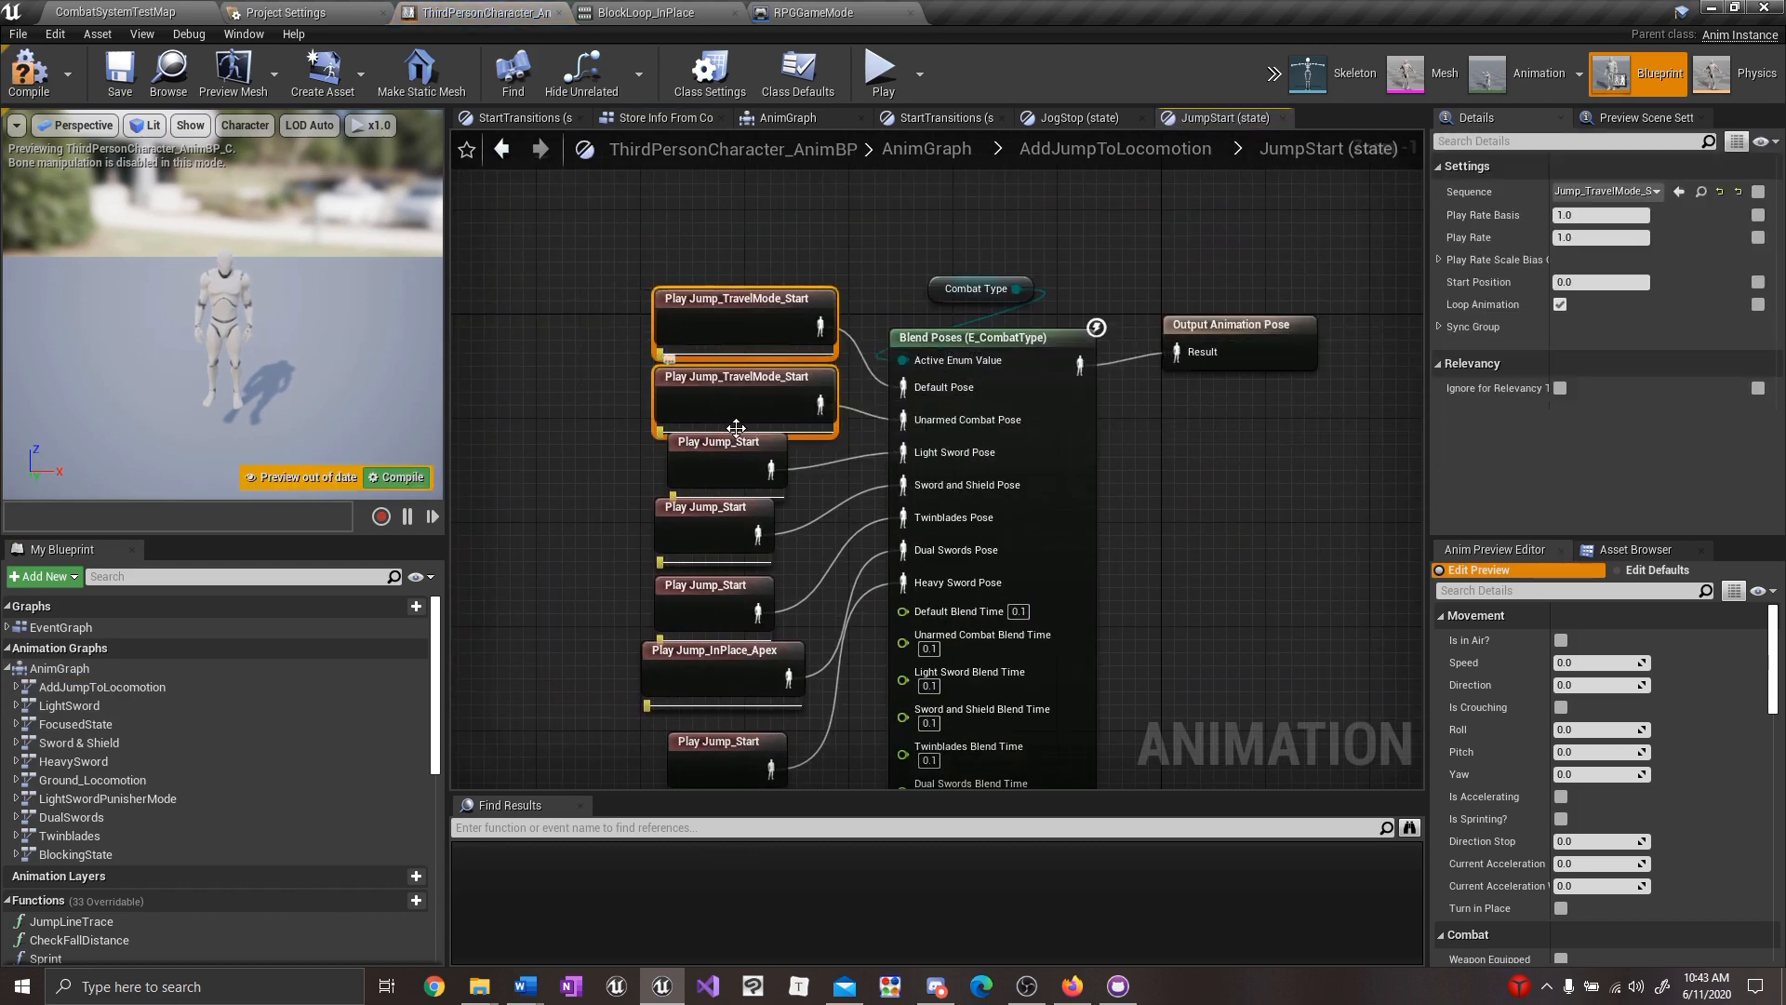
pyautogui.press('Delete')
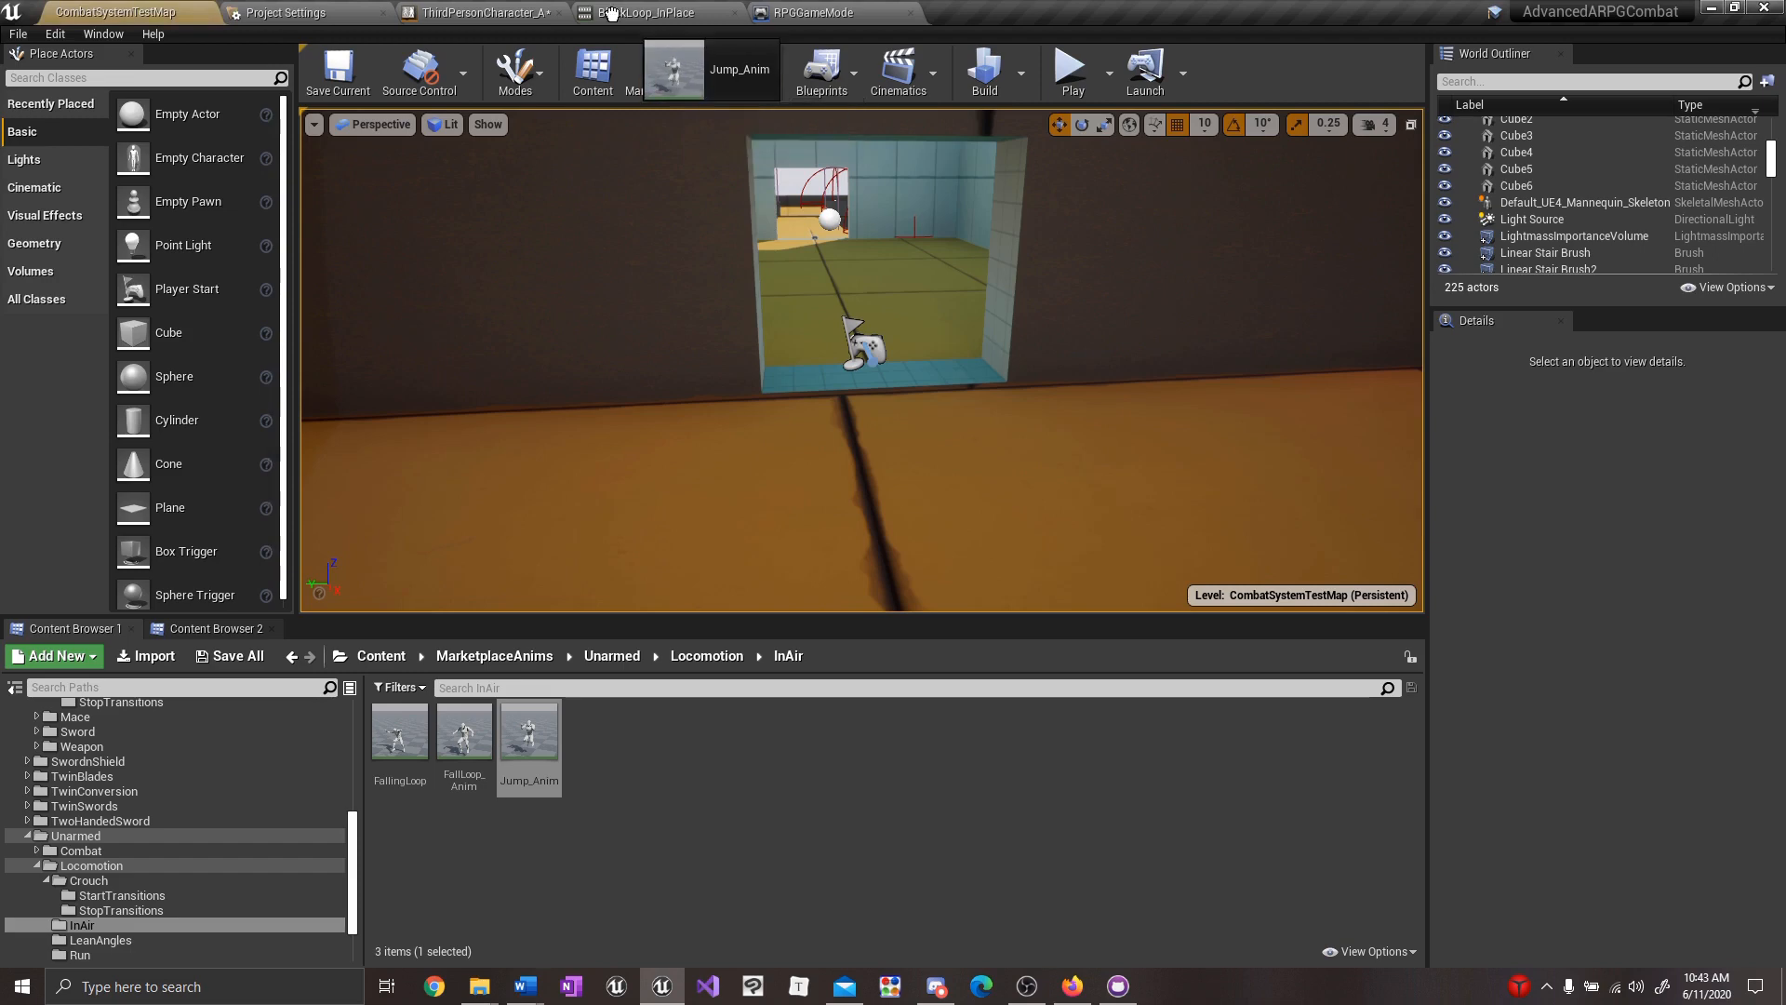
# Add Jump_Anim to the JumpStart state for Default Pose and connect a duplicate of it to Unarmed Combat Pose.
pyautogui.moveTo(625, 23); pyautogui.dragTo(905, 391)
pyautogui.moveTo(756, 325); pyautogui.dragTo(754, 313)
pyautogui.hotkey('ctrl', 'c')
pyautogui.hotkey('ctrl', 'v')
pyautogui.moveTo(735, 421); pyautogui.dragTo(903, 420)
# Delete the Jump_Start player feeding Light Sword Pose in the JumpStart state.
pyautogui.moveTo(719, 441); pyautogui.dragTo(558, 428)
pyautogui.press('Delete')
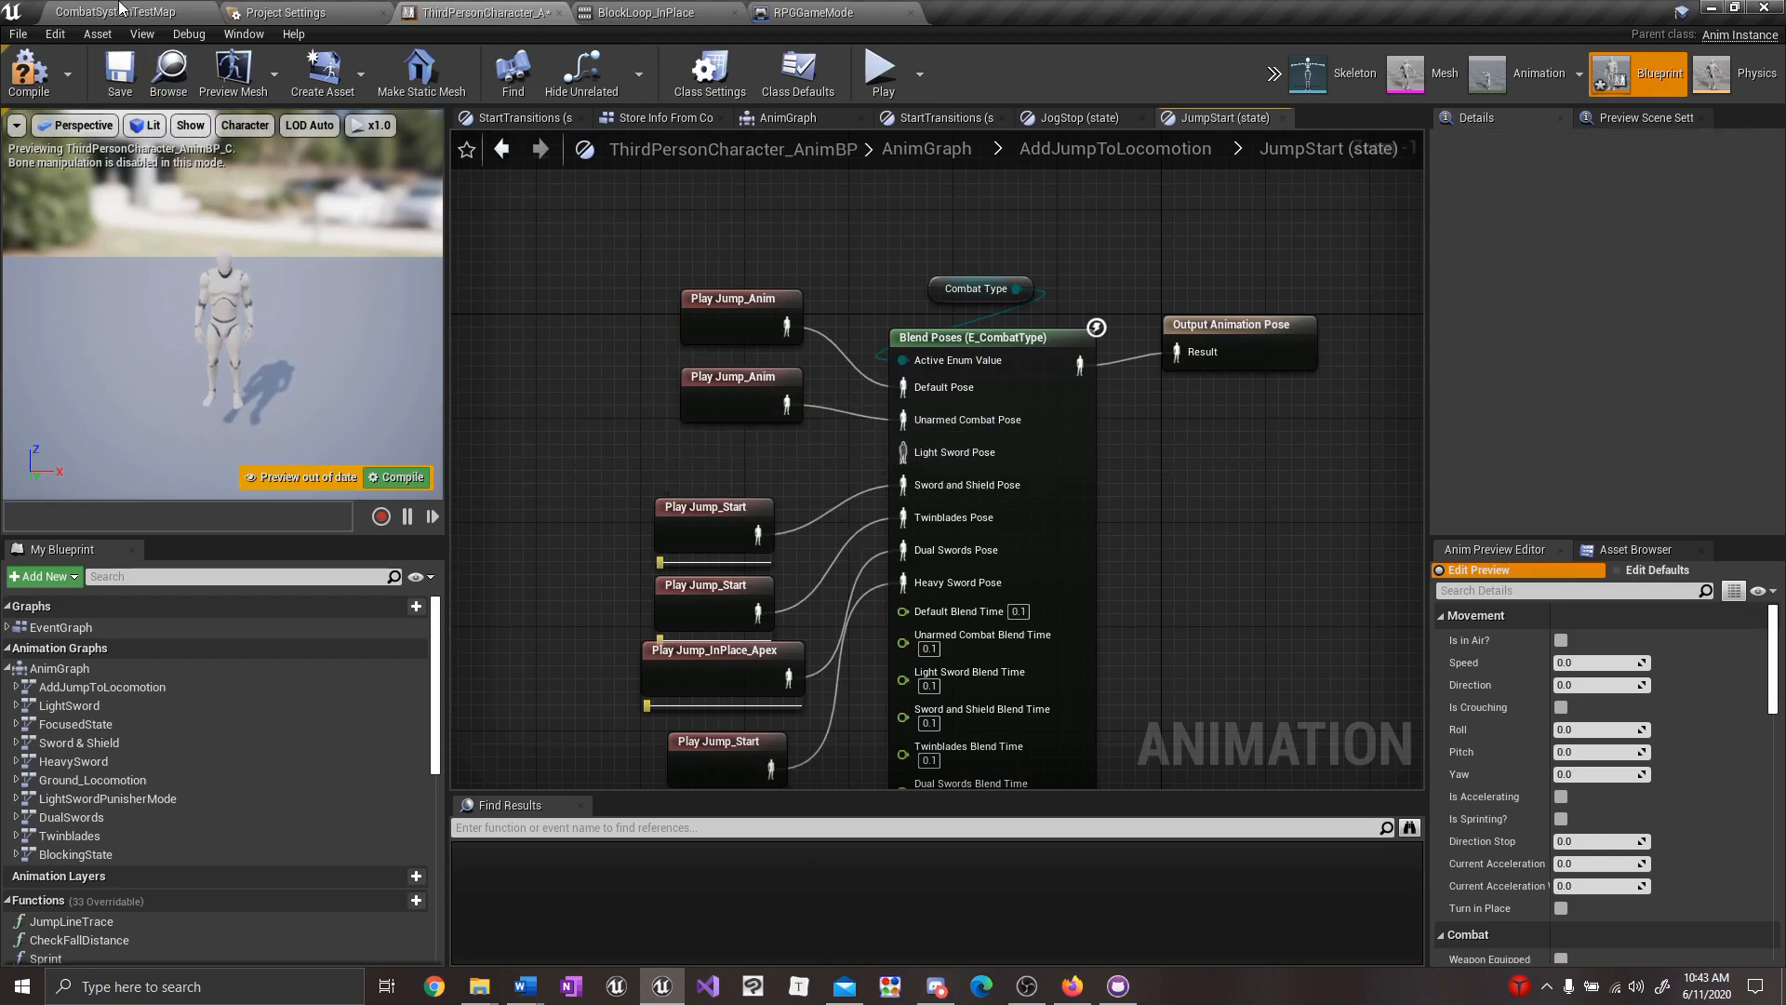
# Add the Protector_Jump_Start animation to the JumpStart state and connect it to Light Sword Pose.
pyautogui.click(127, 9)
pyautogui.scroll(5, 139, 837)
pyautogui.click(82, 930)
pyautogui.moveTo(531, 731); pyautogui.dragTo(564, 436)
pyautogui.moveTo(607, 463); pyautogui.dragTo(698, 463)
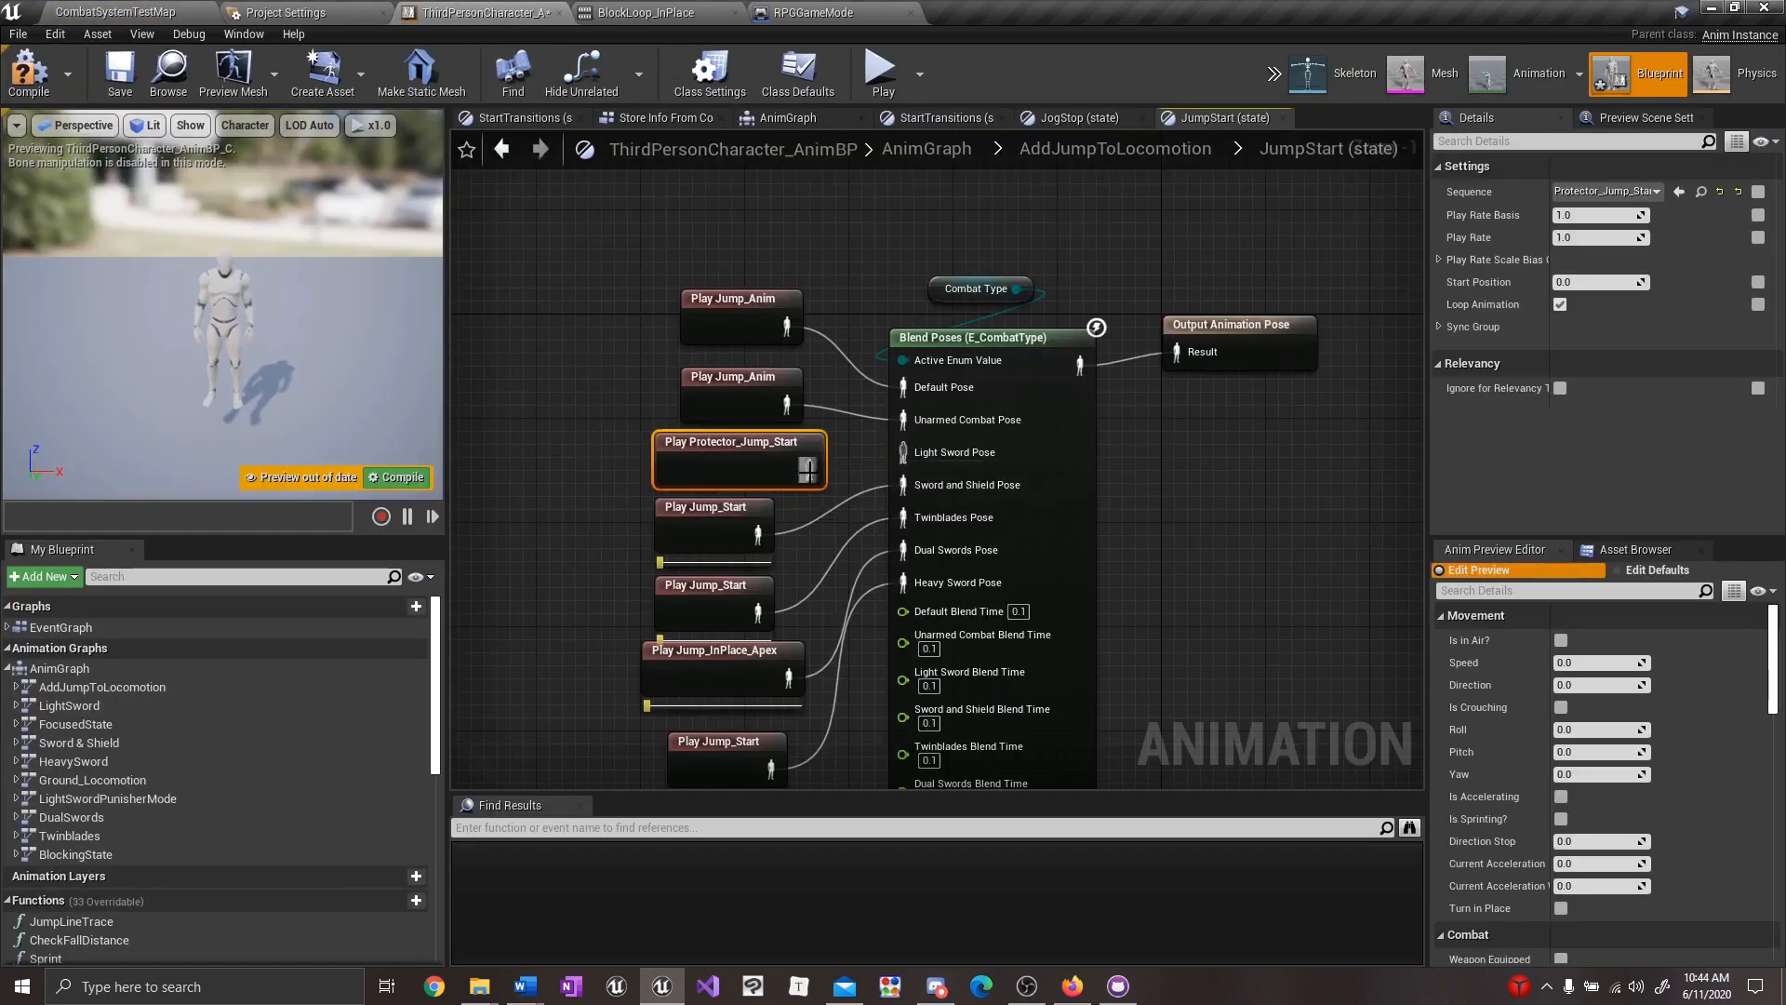
pyautogui.moveTo(808, 469); pyautogui.dragTo(905, 453)
# Replace the Jump_Start player feeding Sword and Shield Pose with a duplicate of the Protector_Jump_Start player.
pyautogui.moveTo(465, 475); pyautogui.dragTo(519, 472, button='right')
pyautogui.hotkey('ctrl', 'c')
pyautogui.hotkey('ctrl', 'v')
pyautogui.moveTo(605, 500); pyautogui.dragTo(593, 551)
pyautogui.moveTo(926, 584); pyautogui.dragTo(898, 569, button='right')
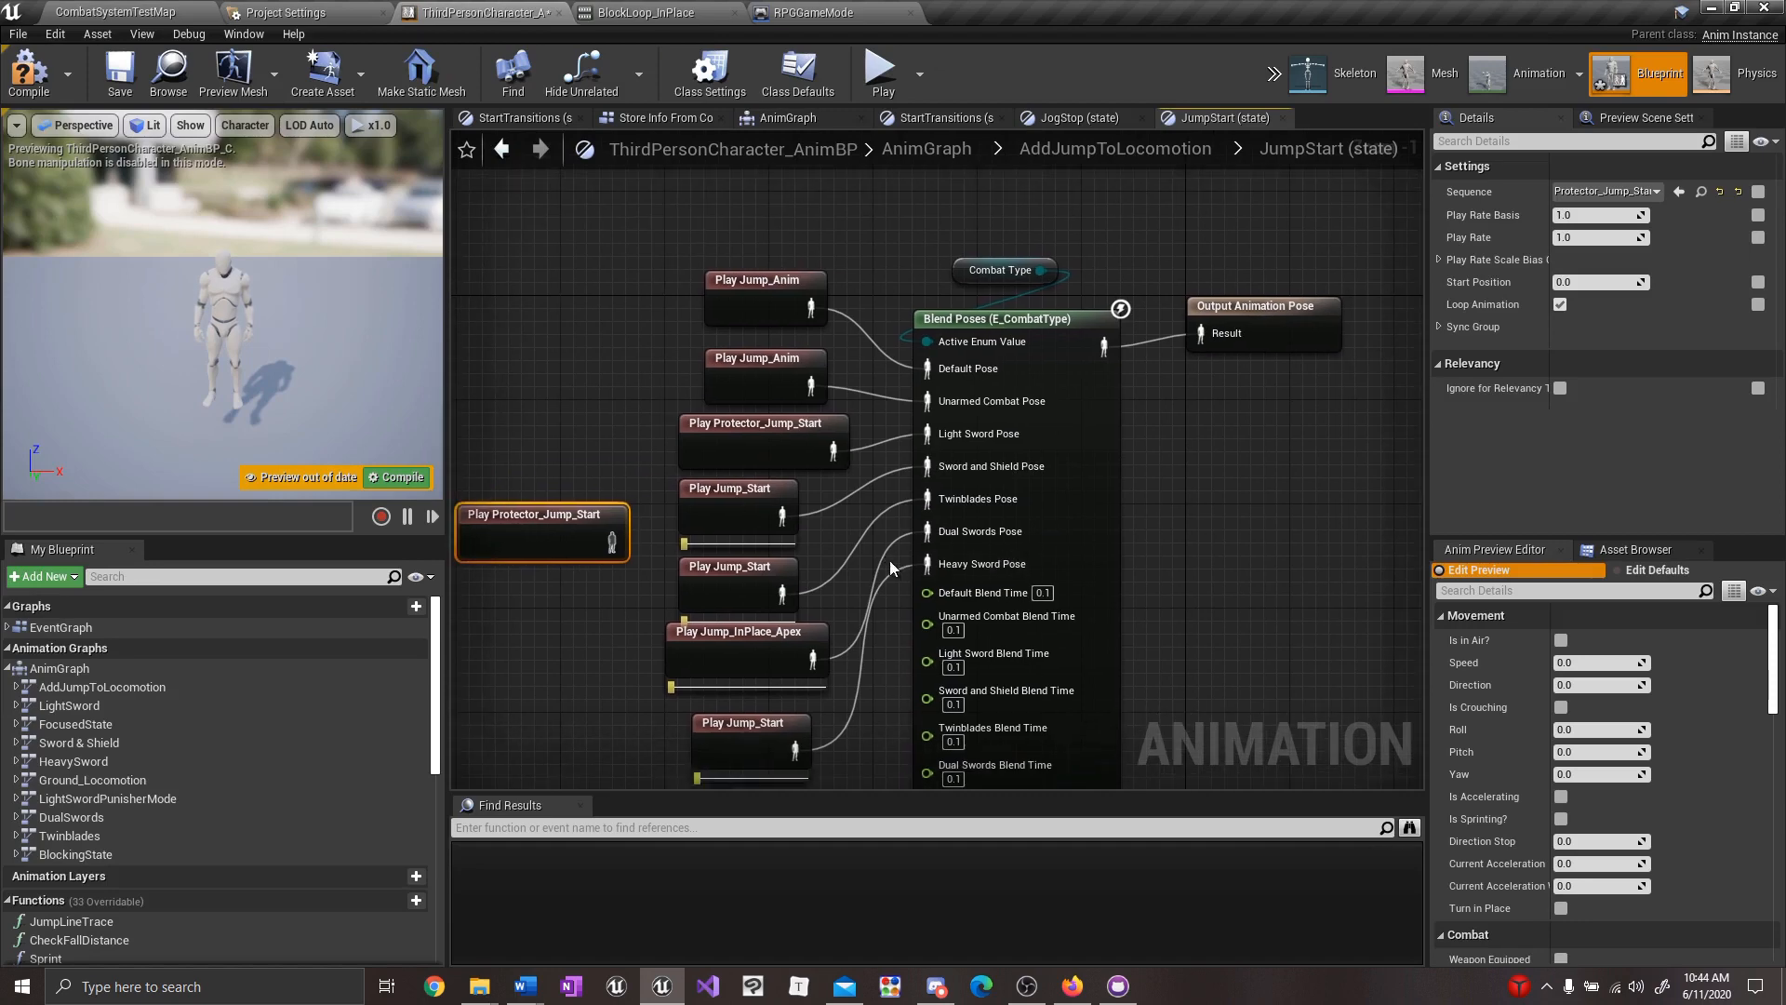
pyautogui.moveTo(735, 493); pyautogui.dragTo(563, 362)
pyautogui.press('Delete')
pyautogui.moveTo(555, 525); pyautogui.dragTo(973, 476)
# Open the JumpLoop state and delete the players feeding the Default, Unarmed Combat, Light Sword and Sword and Shield poses.
pyautogui.doubleClick(1168, 521)
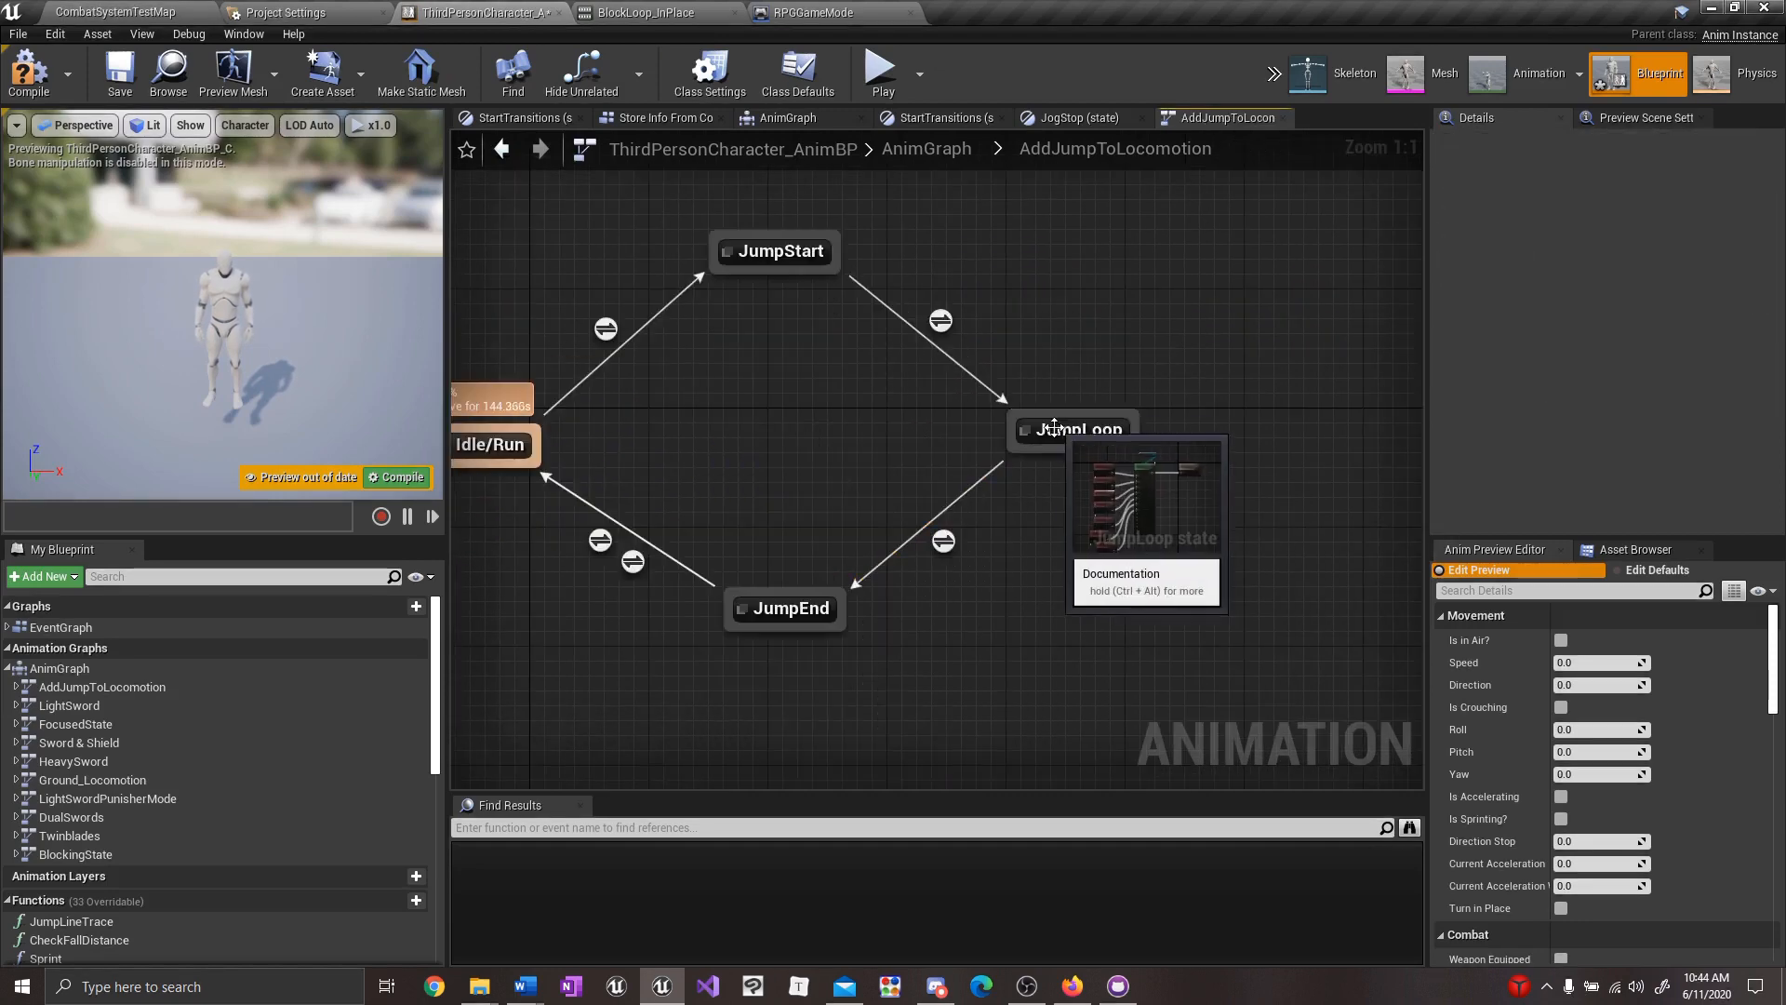
pyautogui.doubleClick(1066, 427)
pyautogui.moveTo(724, 450); pyautogui.dragTo(767, 534, button='right')
pyautogui.moveTo(663, 297); pyautogui.dragTo(873, 416)
pyautogui.press('Delete')
pyautogui.moveTo(760, 386); pyautogui.dragTo(757, 348, button='right')
pyautogui.moveTo(844, 516); pyautogui.dragTo(844, 548)
pyautogui.press('Delete')
# Add Protector_Jump_Loop to the JumpLoop state for Light Sword Pose and connect a duplicate of it to Sword and Shield Pose.
pyautogui.moveTo(839, 555); pyautogui.dragTo(871, 545, button='right')
pyautogui.click(140, 12)
pyautogui.moveTo(466, 747); pyautogui.dragTo(821, 446)
pyautogui.moveTo(904, 480); pyautogui.dragTo(1091, 383)
pyautogui.moveTo(826, 418); pyautogui.dragTo(826, 402)
pyautogui.hotkey('ctrl', 'c')
pyautogui.hotkey('ctrl', 'v')
pyautogui.moveTo(963, 519); pyautogui.dragTo(1091, 420)
pyautogui.moveTo(865, 505); pyautogui.dragTo(820, 489)
# Add FallLoop_Anim for Unarmed Combat Pose, connect a duplicate of it to Default Pose, and compile the blueprint.
pyautogui.click(140, 12)
pyautogui.moveTo(465, 740); pyautogui.dragTo(876, 325)
pyautogui.moveTo(921, 343); pyautogui.dragTo(1091, 345)
pyautogui.hotkey('ctrl', 'c')
pyautogui.hotkey('ctrl', 'v')
pyautogui.moveTo(908, 269); pyautogui.dragTo(1092, 308)
pyautogui.click(29, 74)
# Examine how the JumpEnd state applies the additive jump recovery animation to the cached BaseLocomotion pose.
pyautogui.moveTo(931, 292); pyautogui.dragTo(787, 375, button='right')
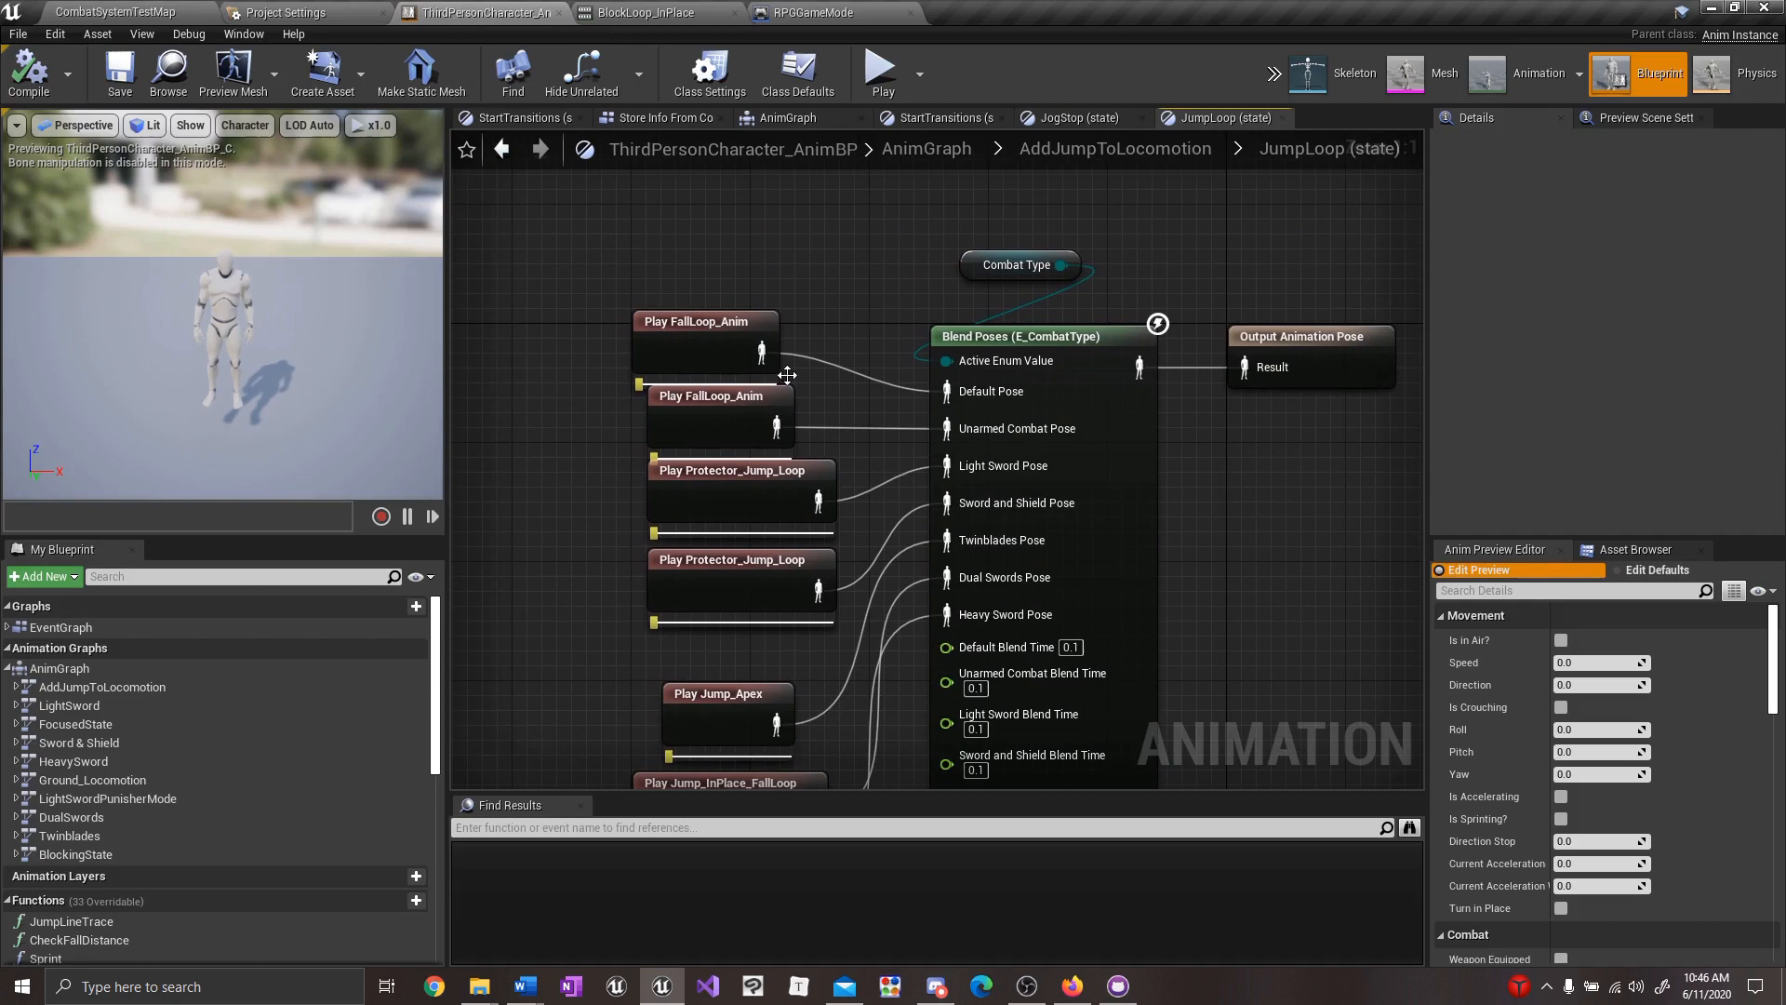
pyautogui.click(1106, 145)
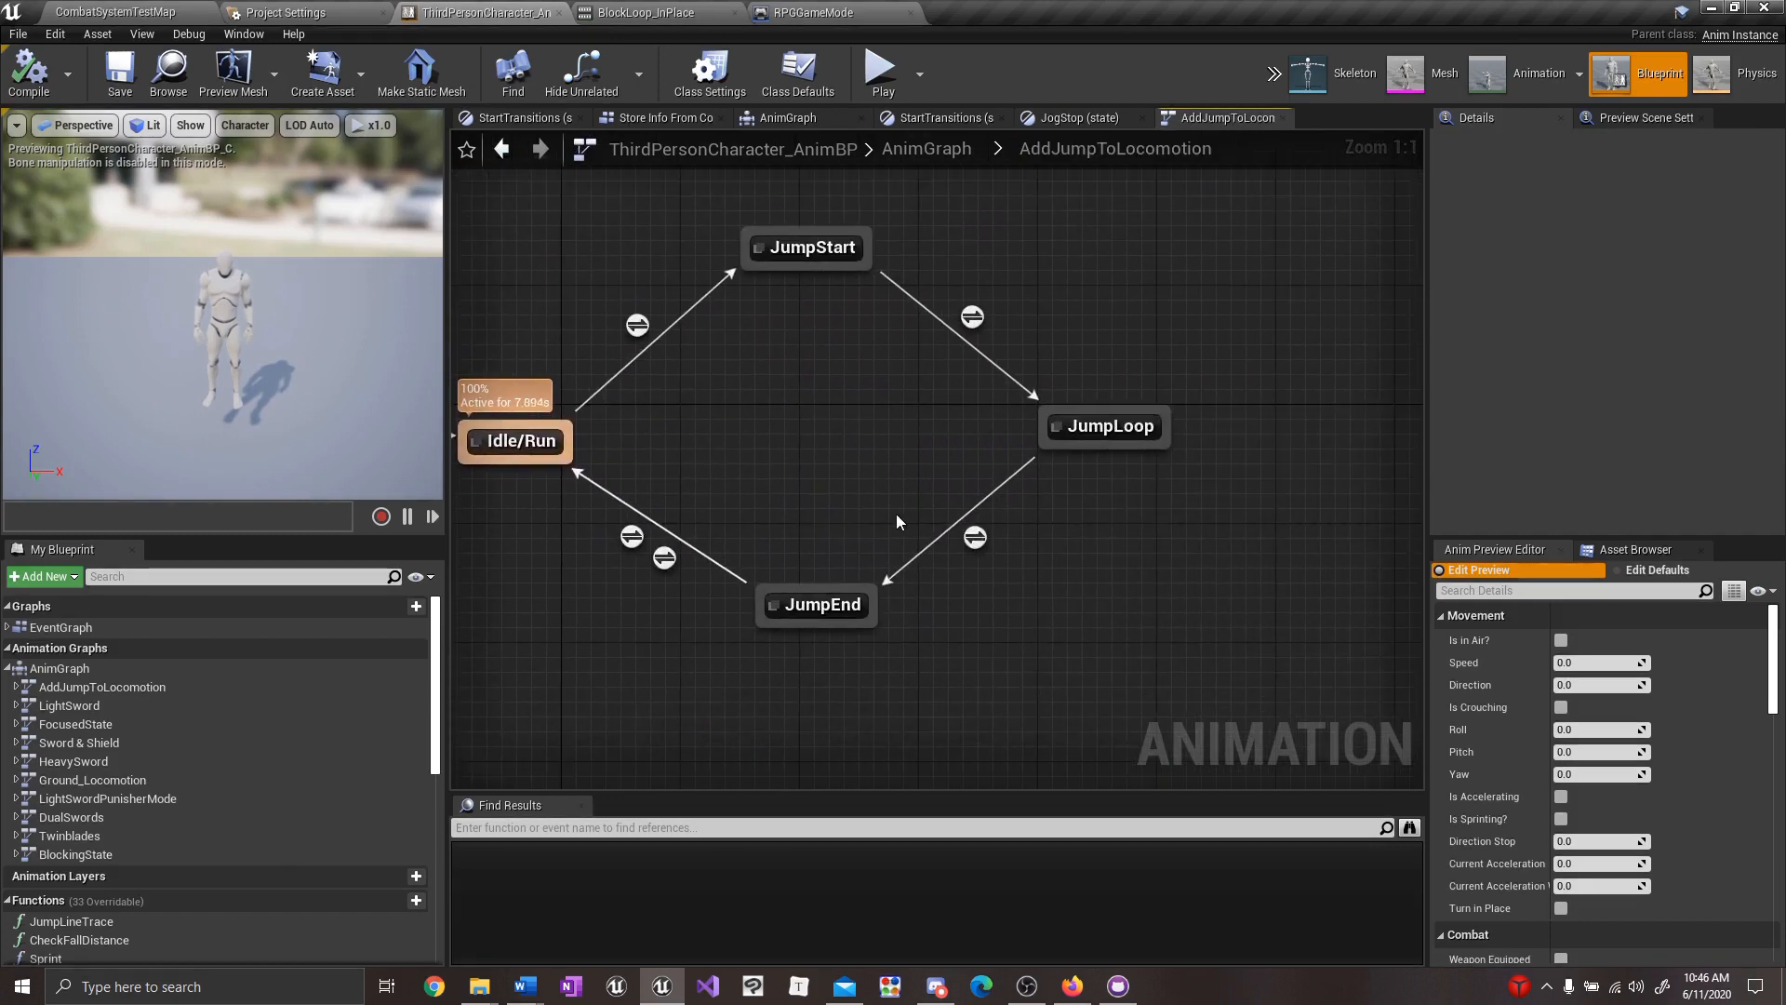
pyautogui.doubleClick(907, 563)
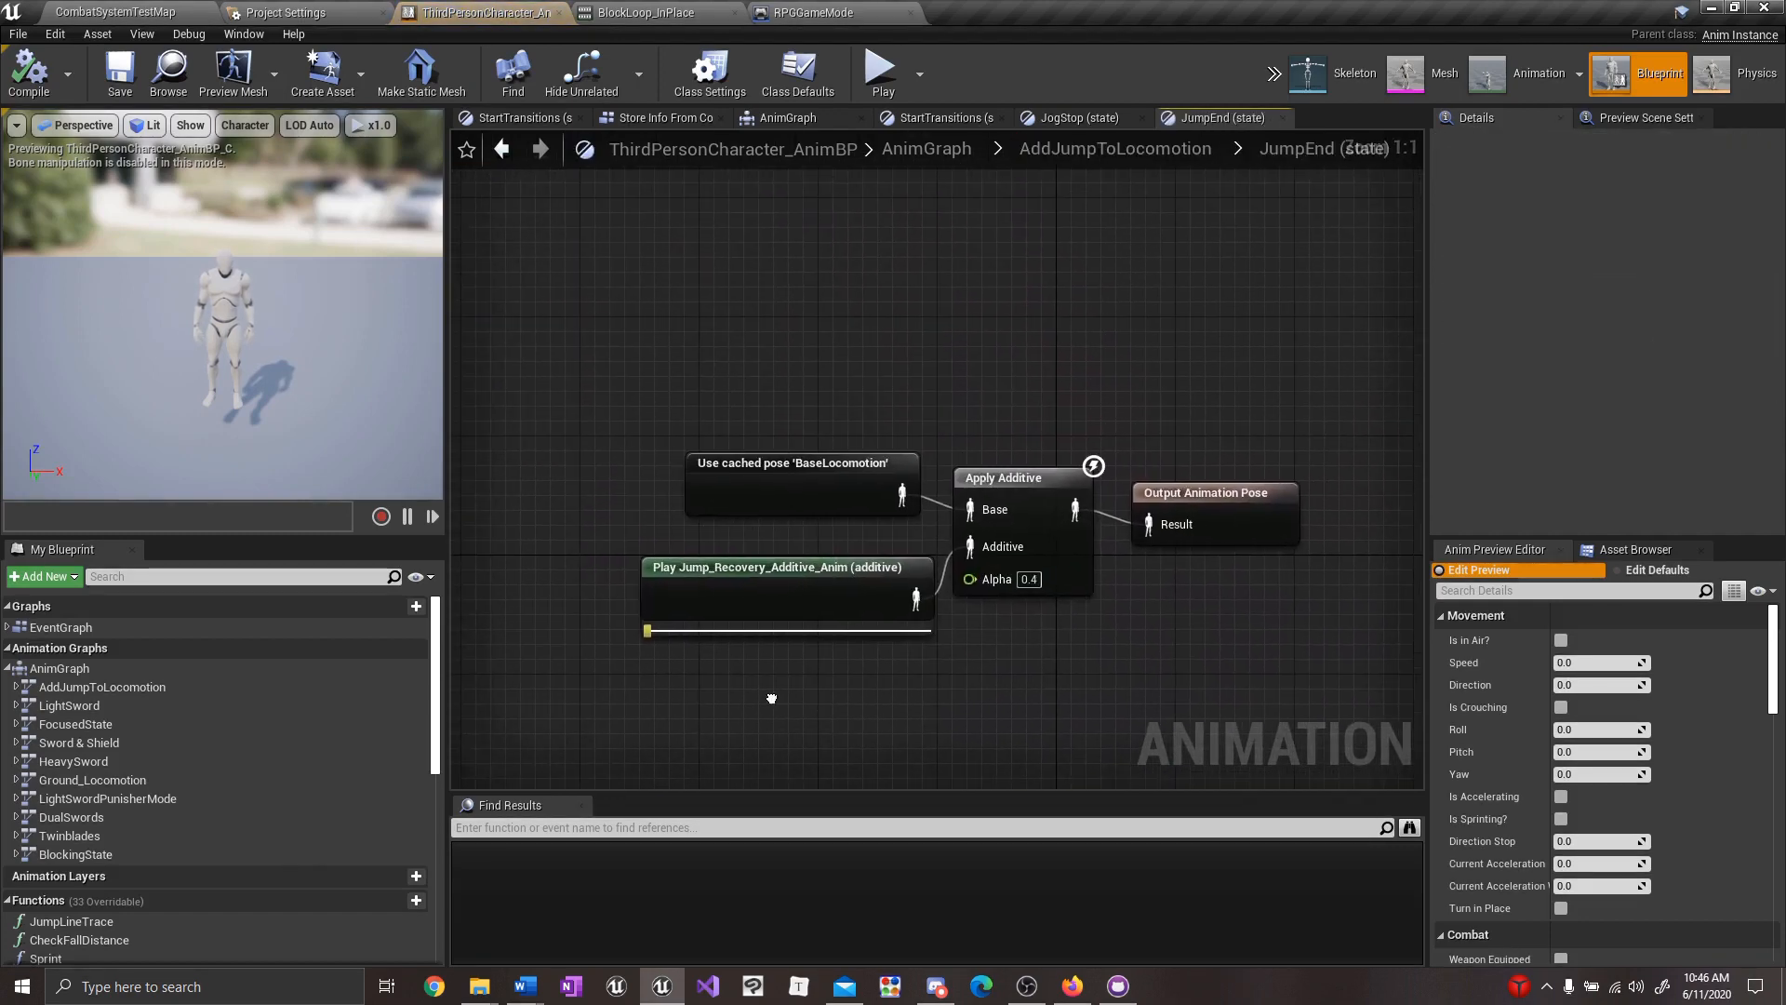
pyautogui.moveTo(771, 698); pyautogui.dragTo(773, 696, button='right')
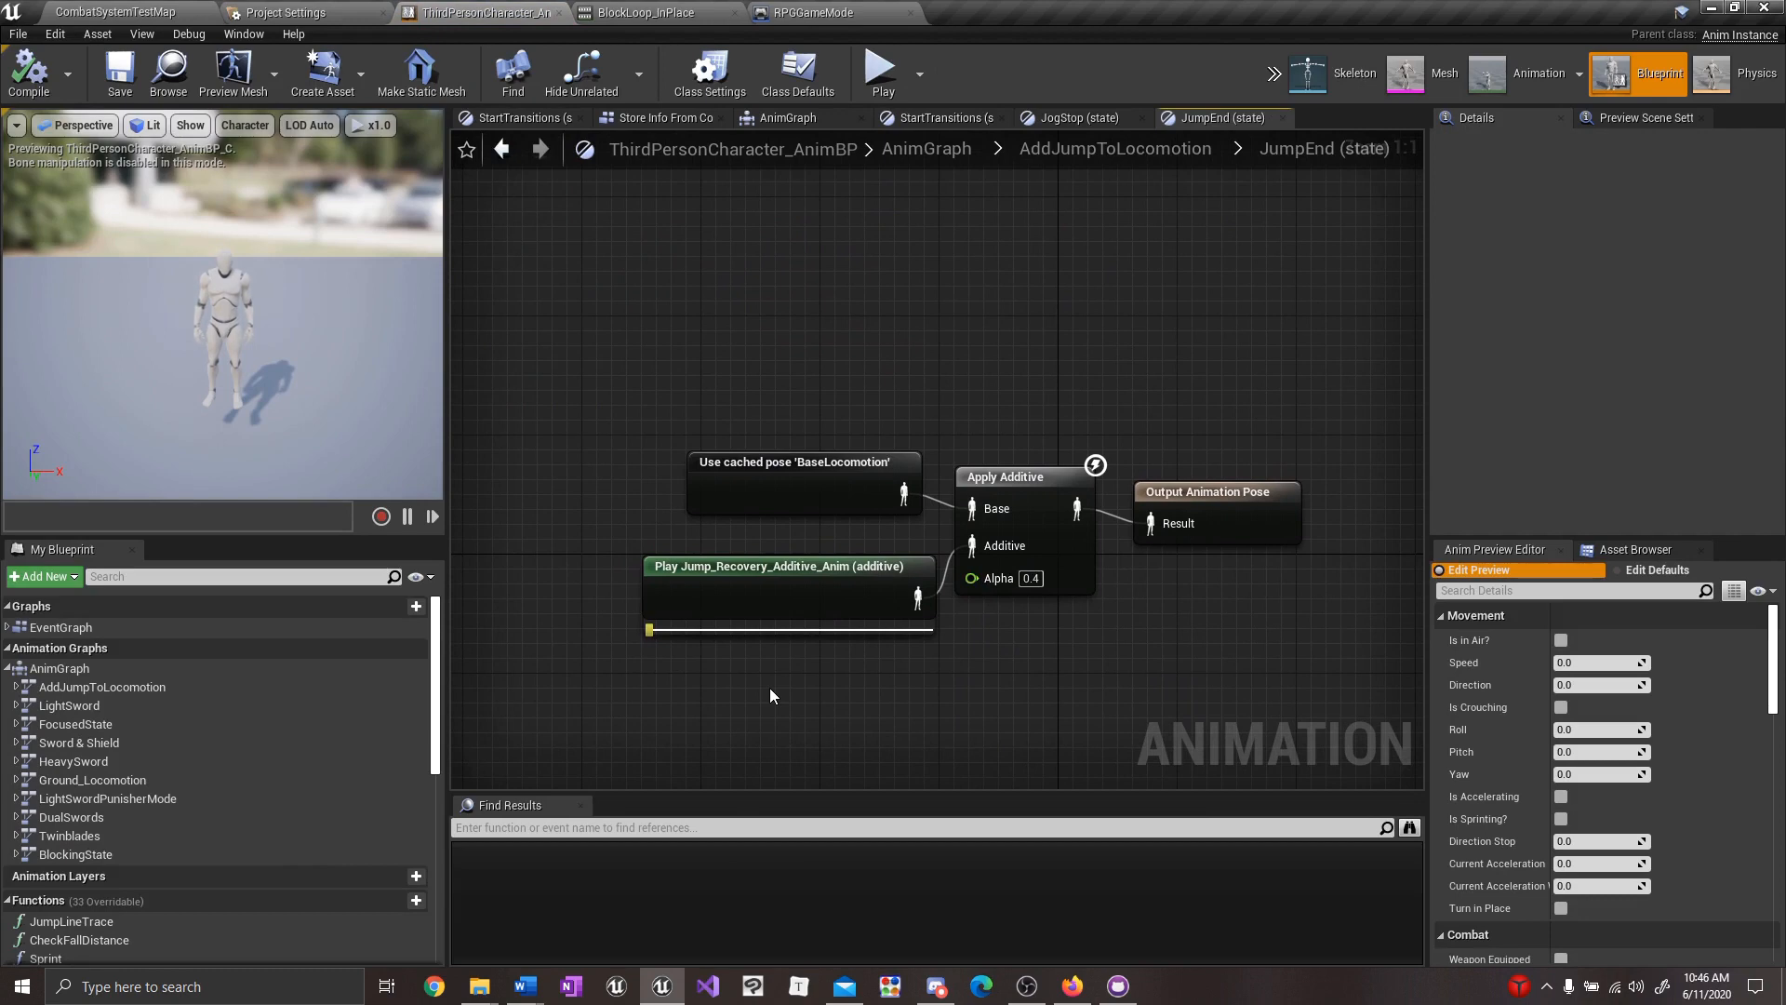
pyautogui.moveTo(857, 736); pyautogui.dragTo(867, 677, button='right')
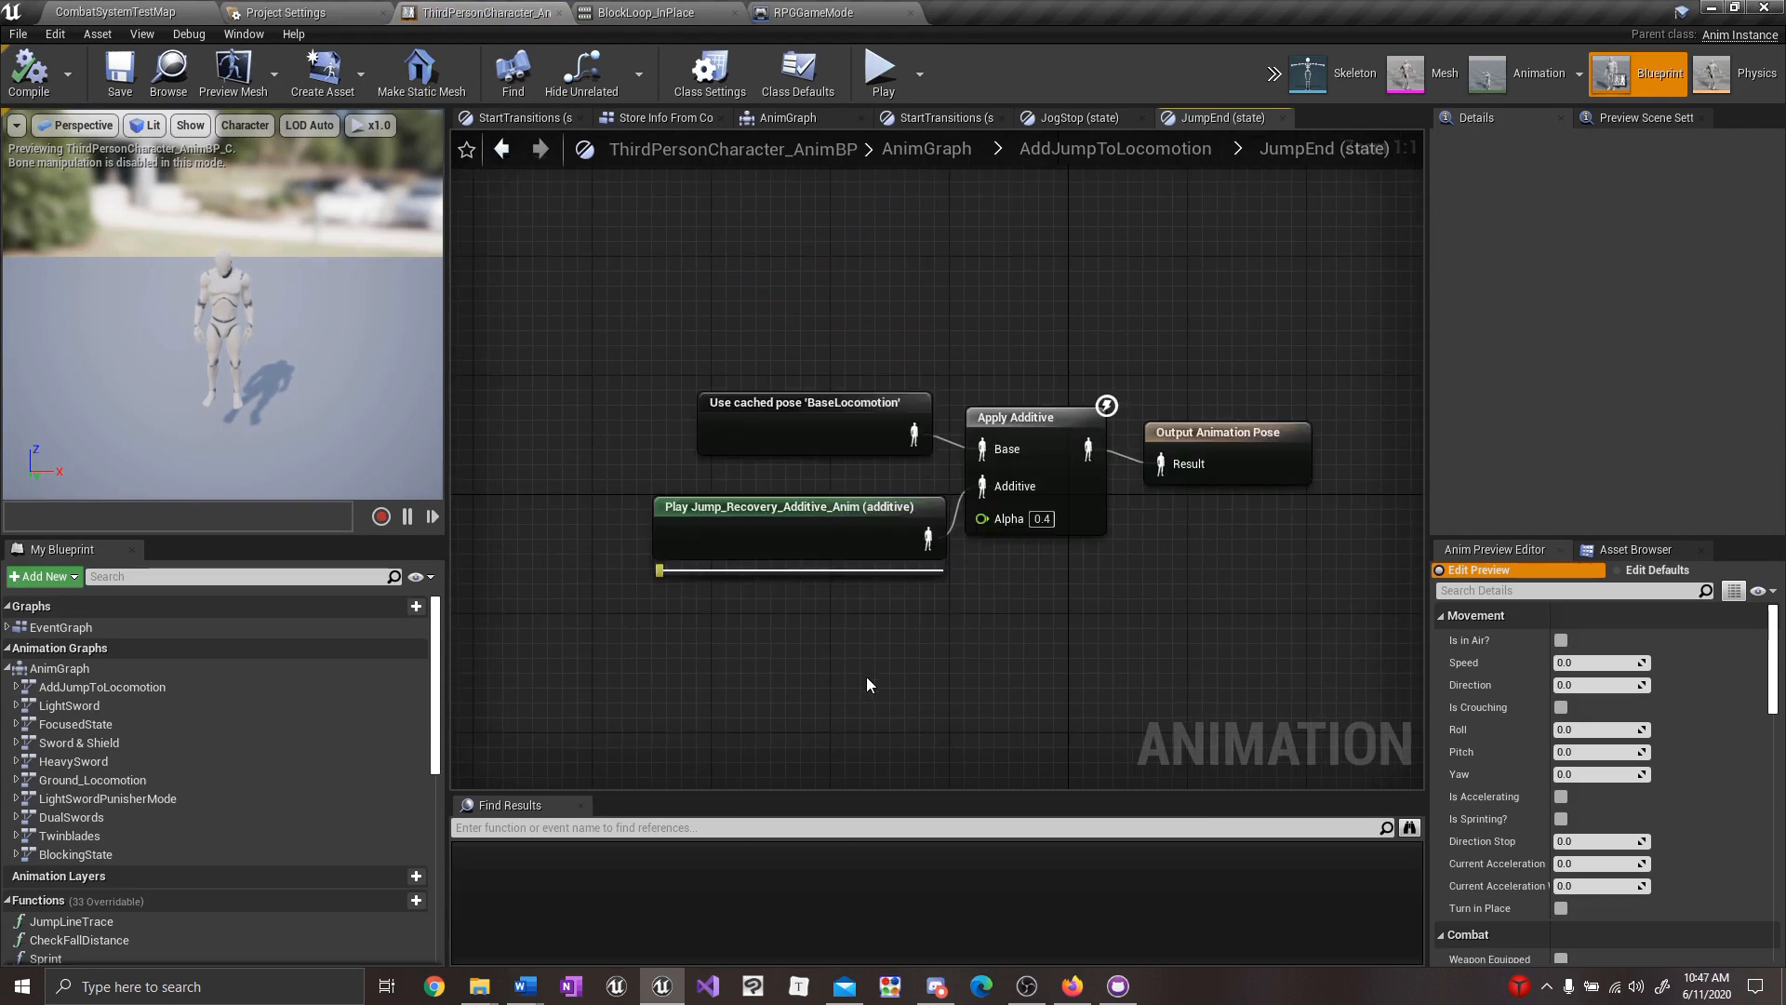
pyautogui.moveTo(867, 677); pyautogui.dragTo(829, 686, button='right')
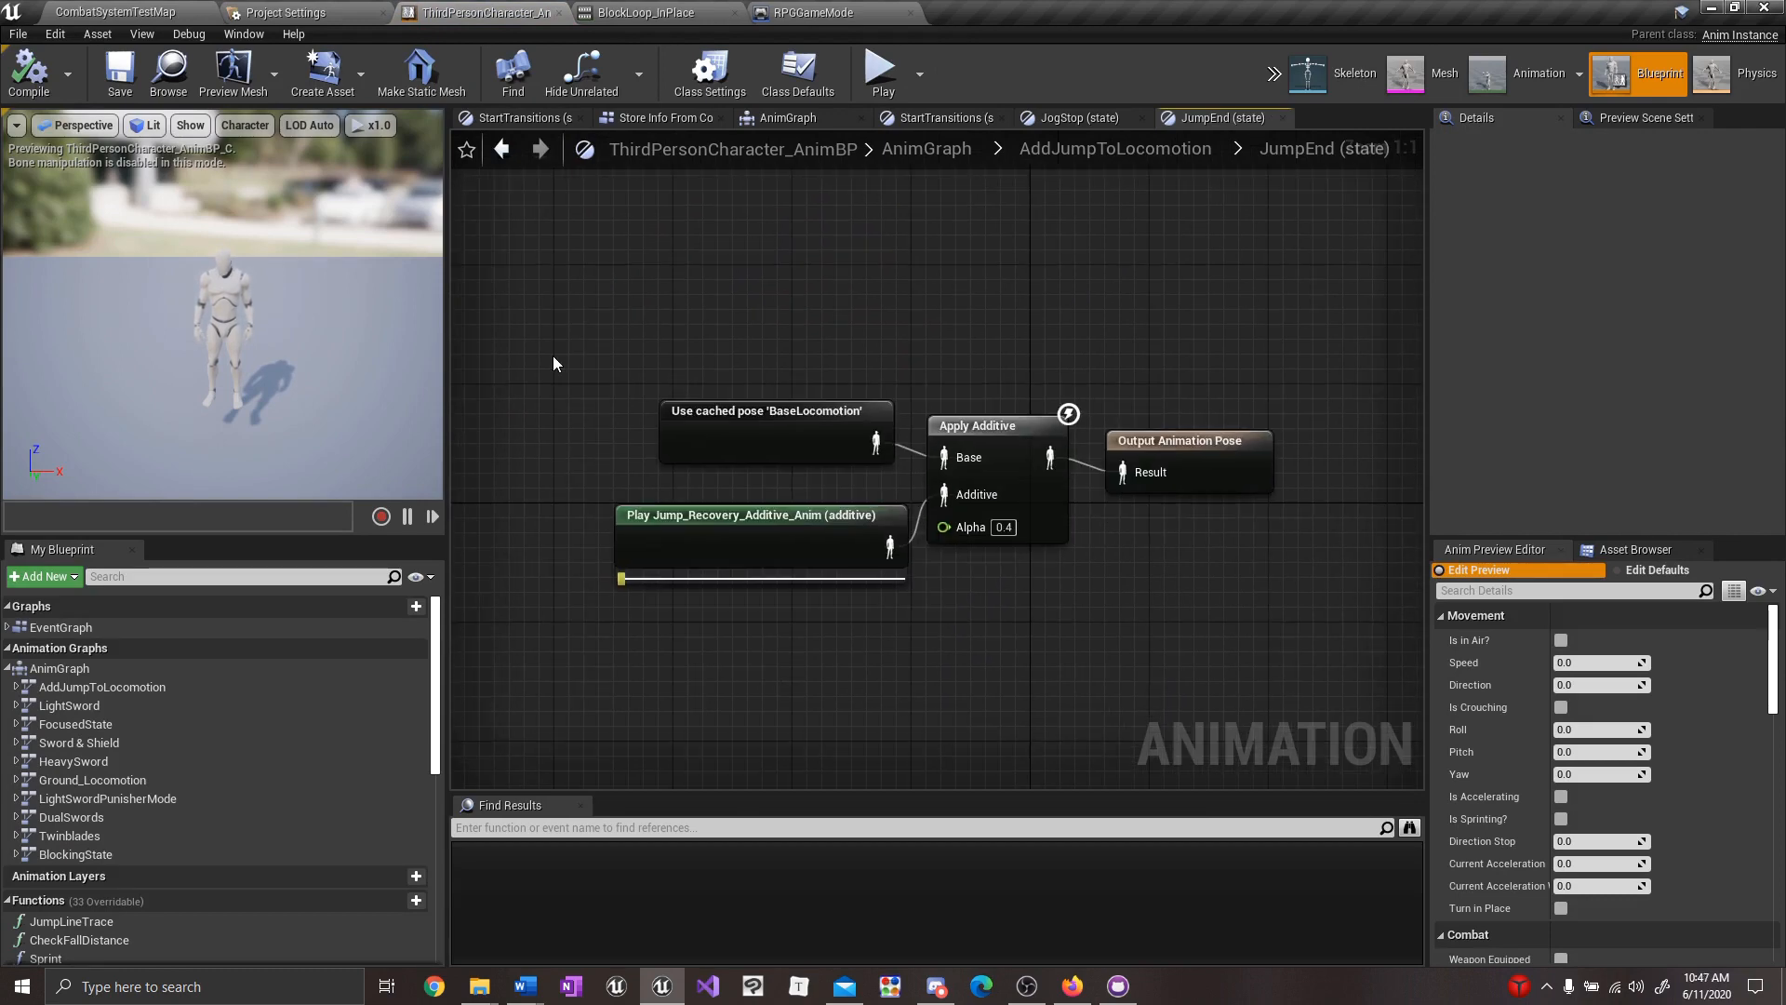
# Play CombatSystemTestMap and move the character around to test the new animations.
pyautogui.click(88, 10)
pyautogui.click(1076, 70)
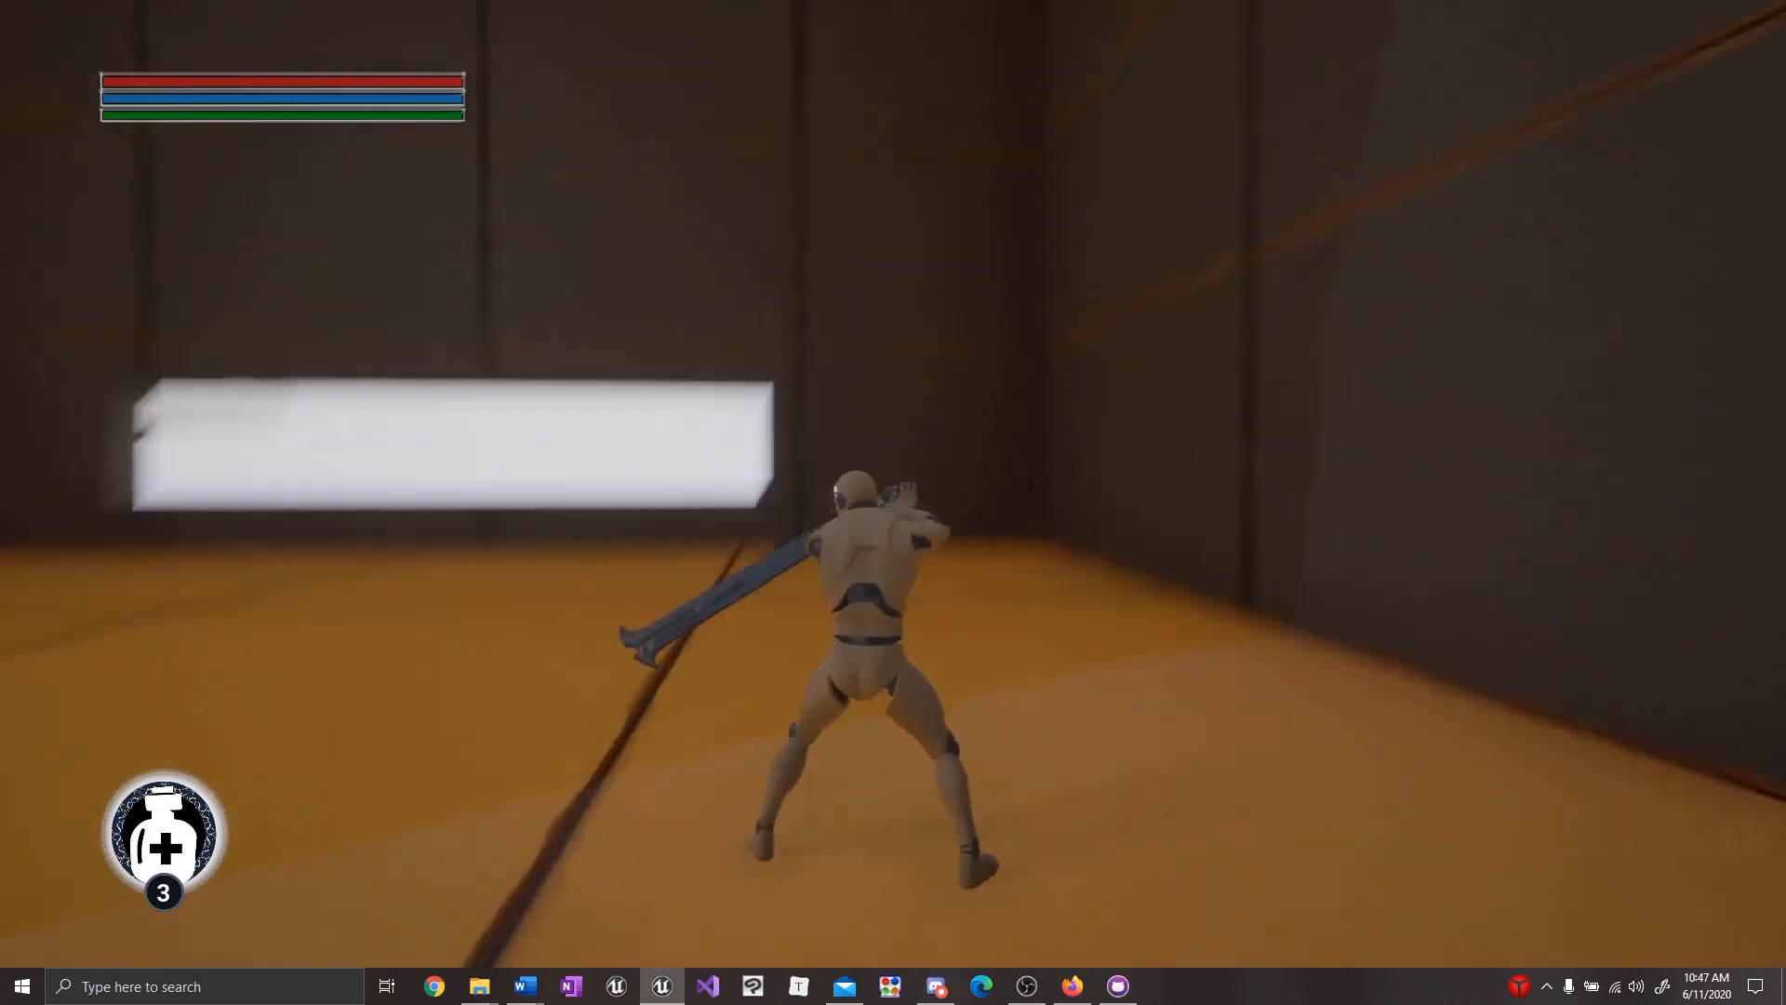
pyautogui.press('w')
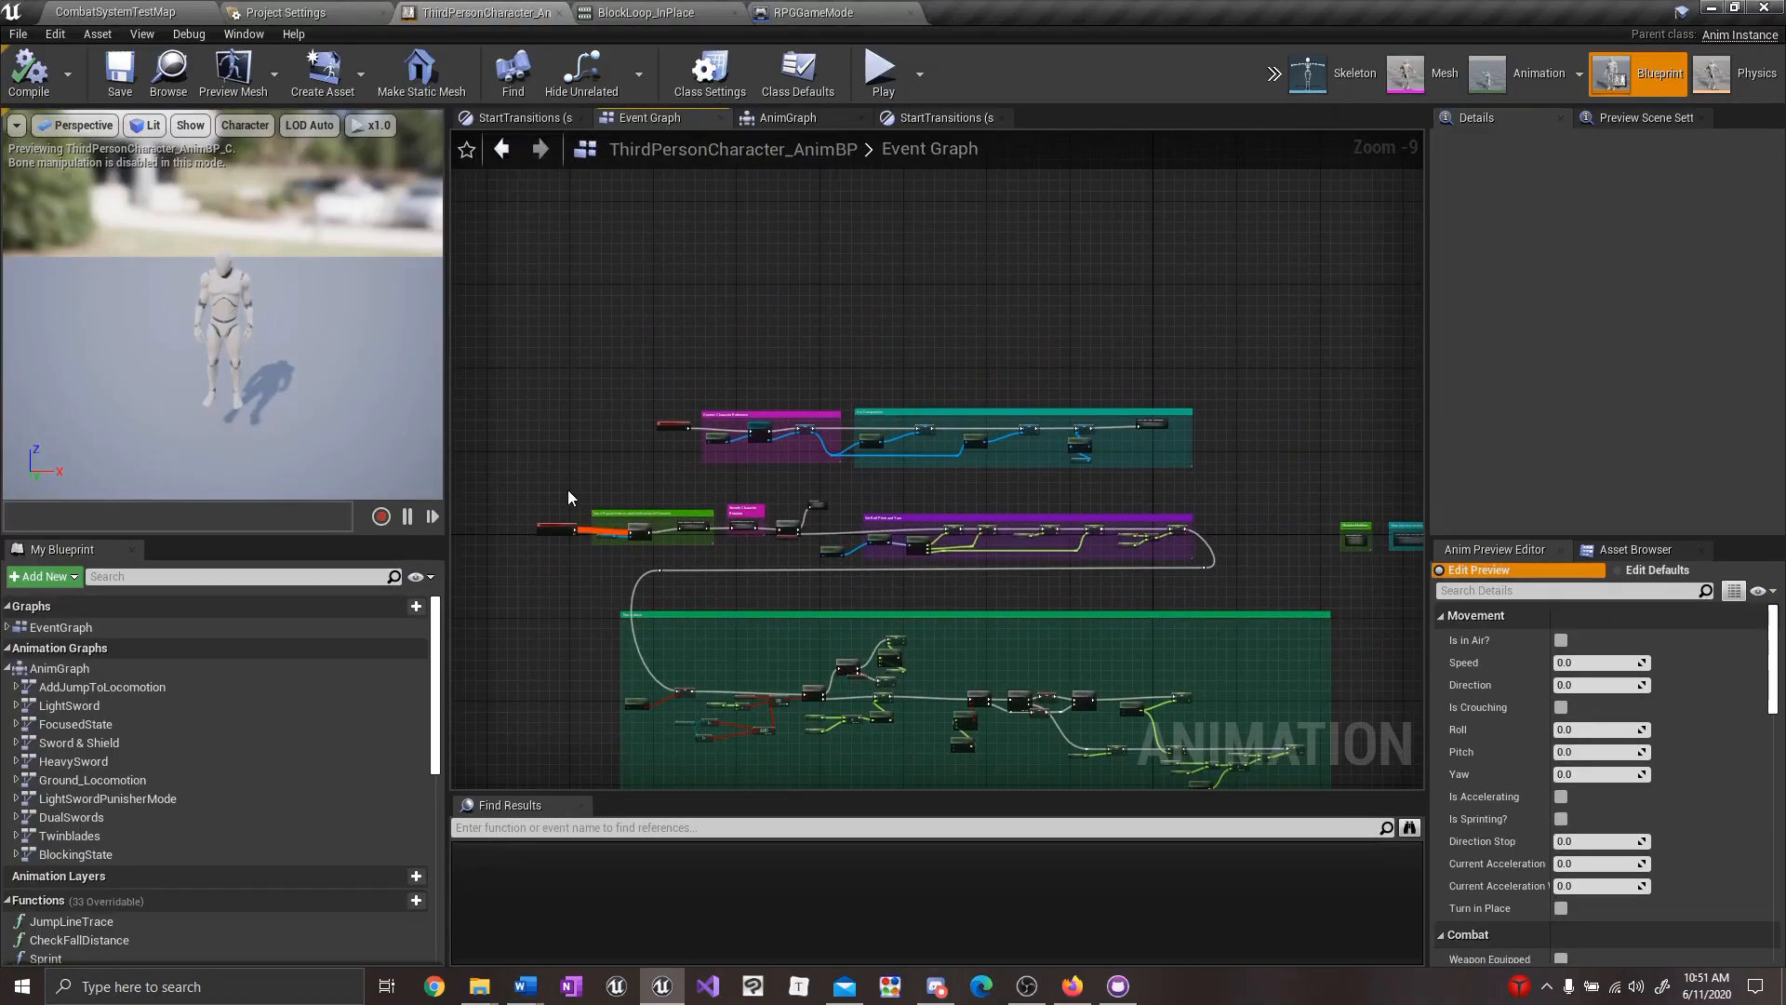
# Open the AnimGraph and delete the Sneaky_BS player with its Direction and Speed inputs from the Crouching section.
pyautogui.doubleClick(81, 669)
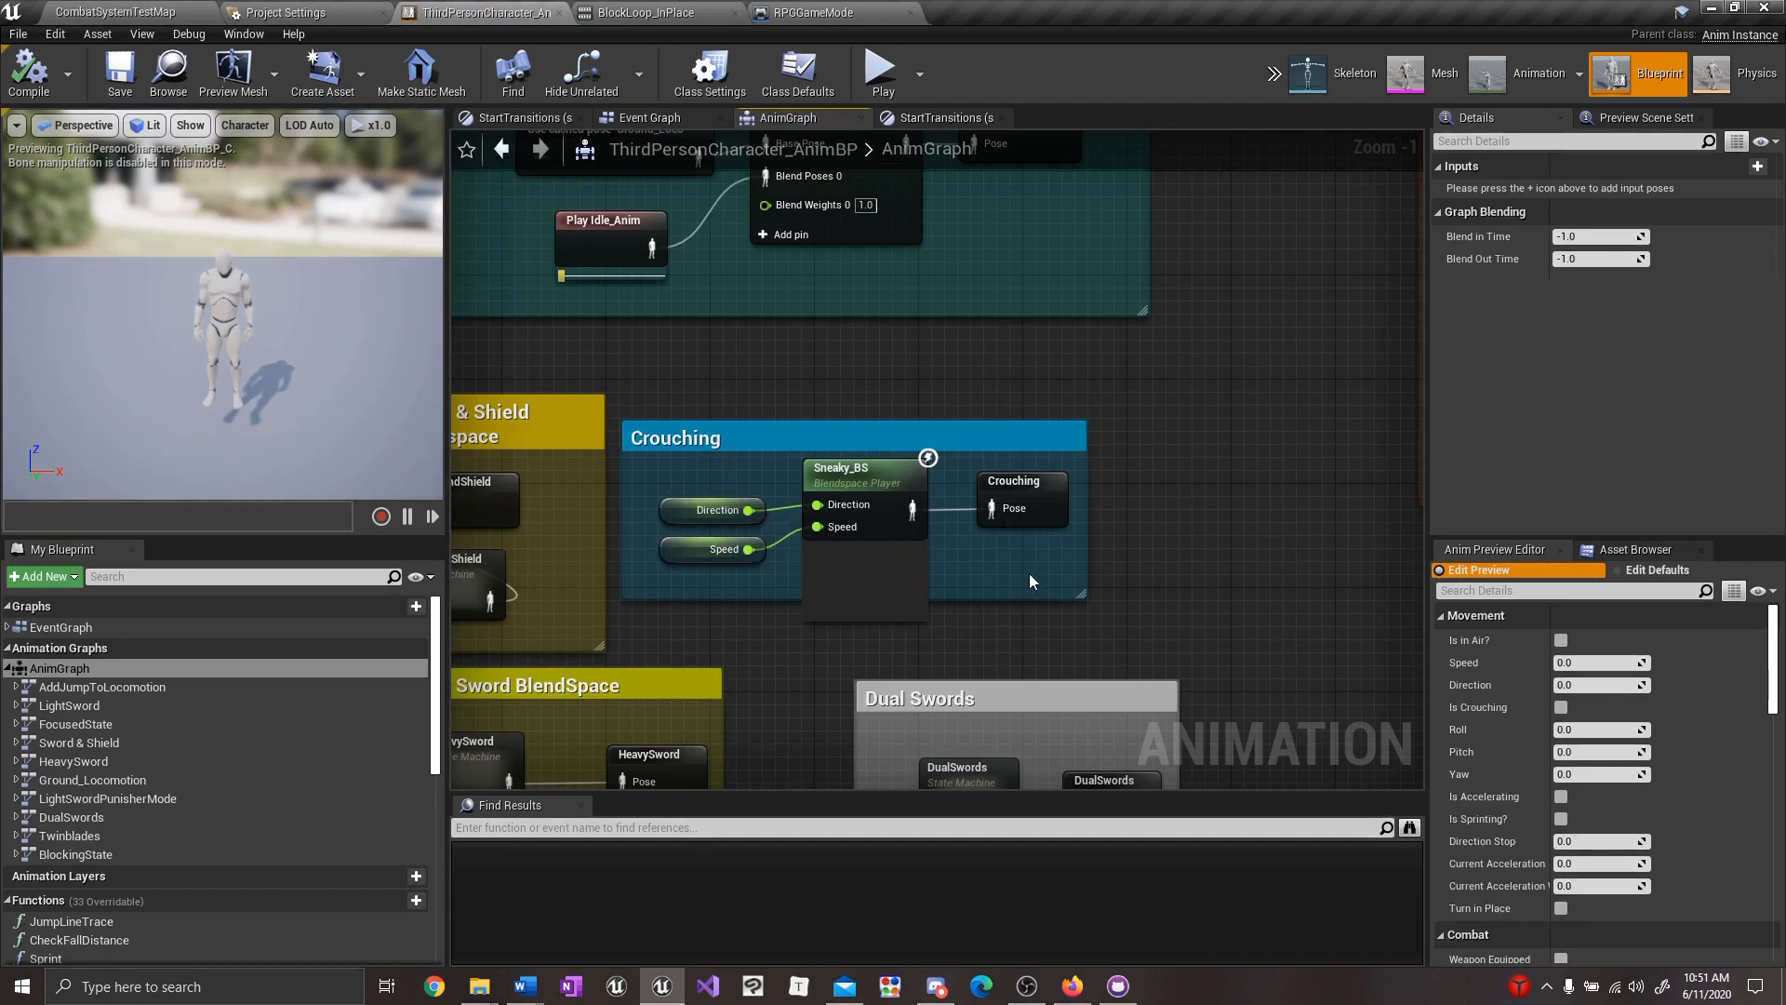
pyautogui.moveTo(1029, 575); pyautogui.dragTo(1045, 592, button='right')
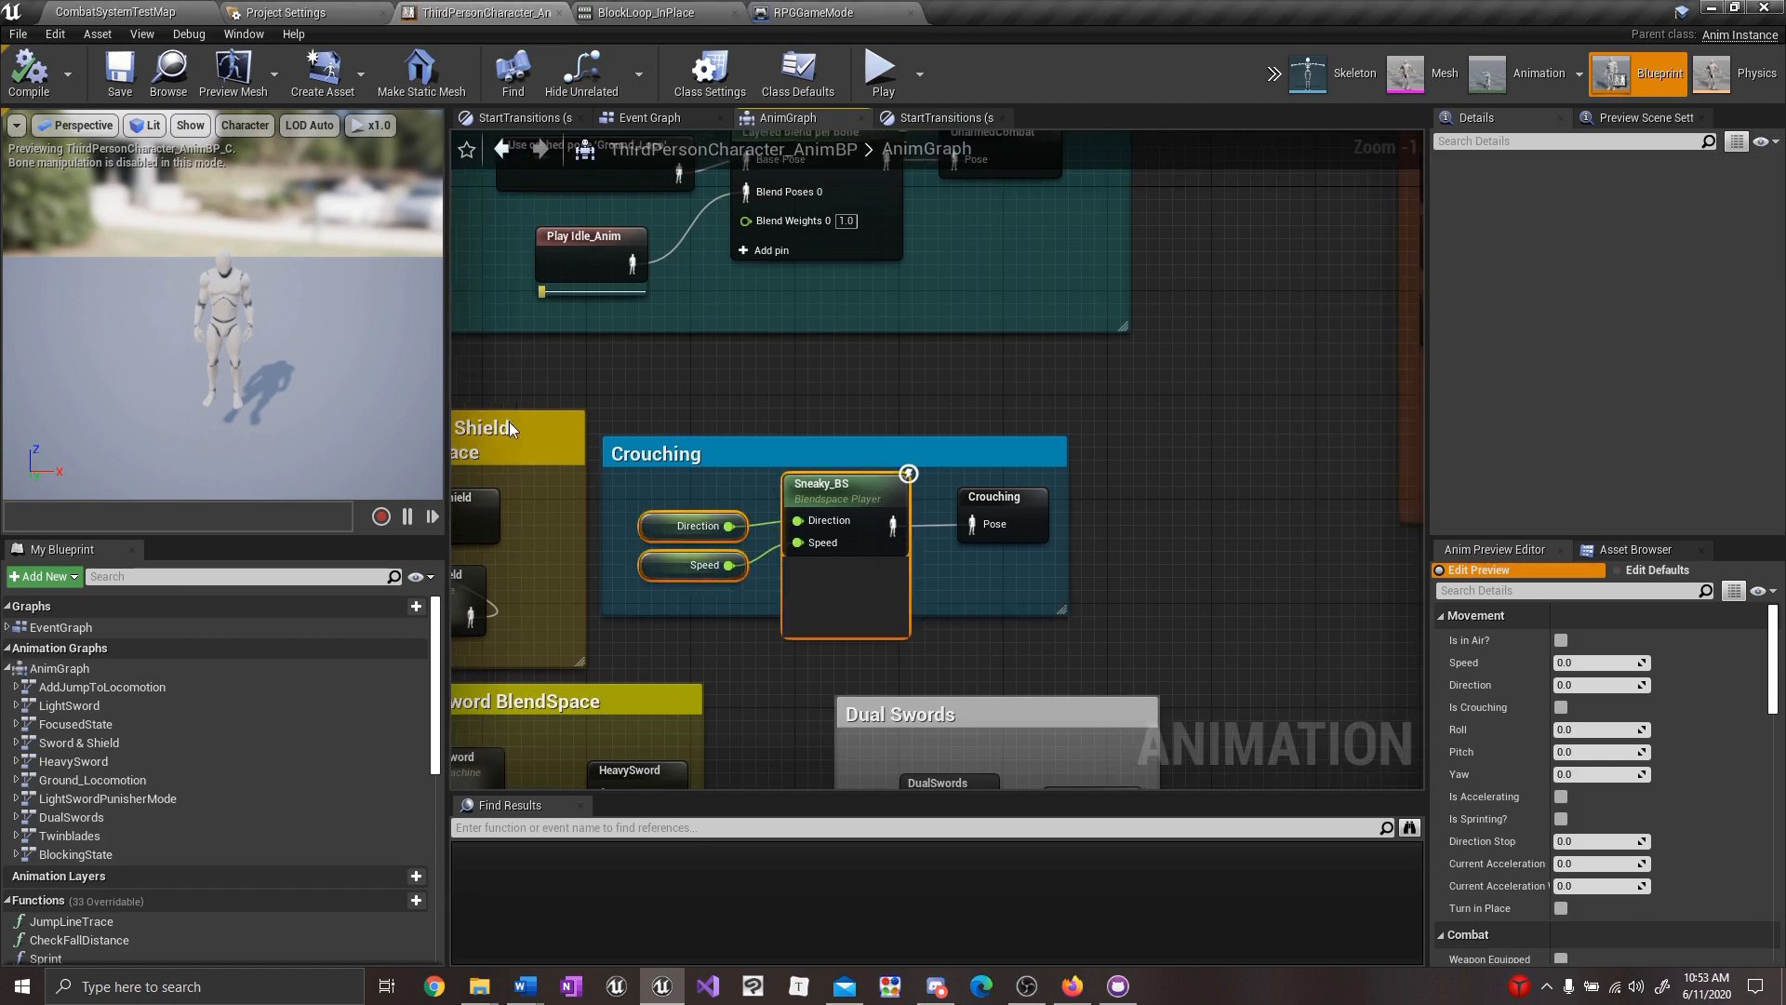
pyautogui.press('Delete')
# Create a Blend Space named CrouchLocomotion_BS in the Unarmed/Locomotion/Crouch folder and open it.
pyautogui.click(65, 10)
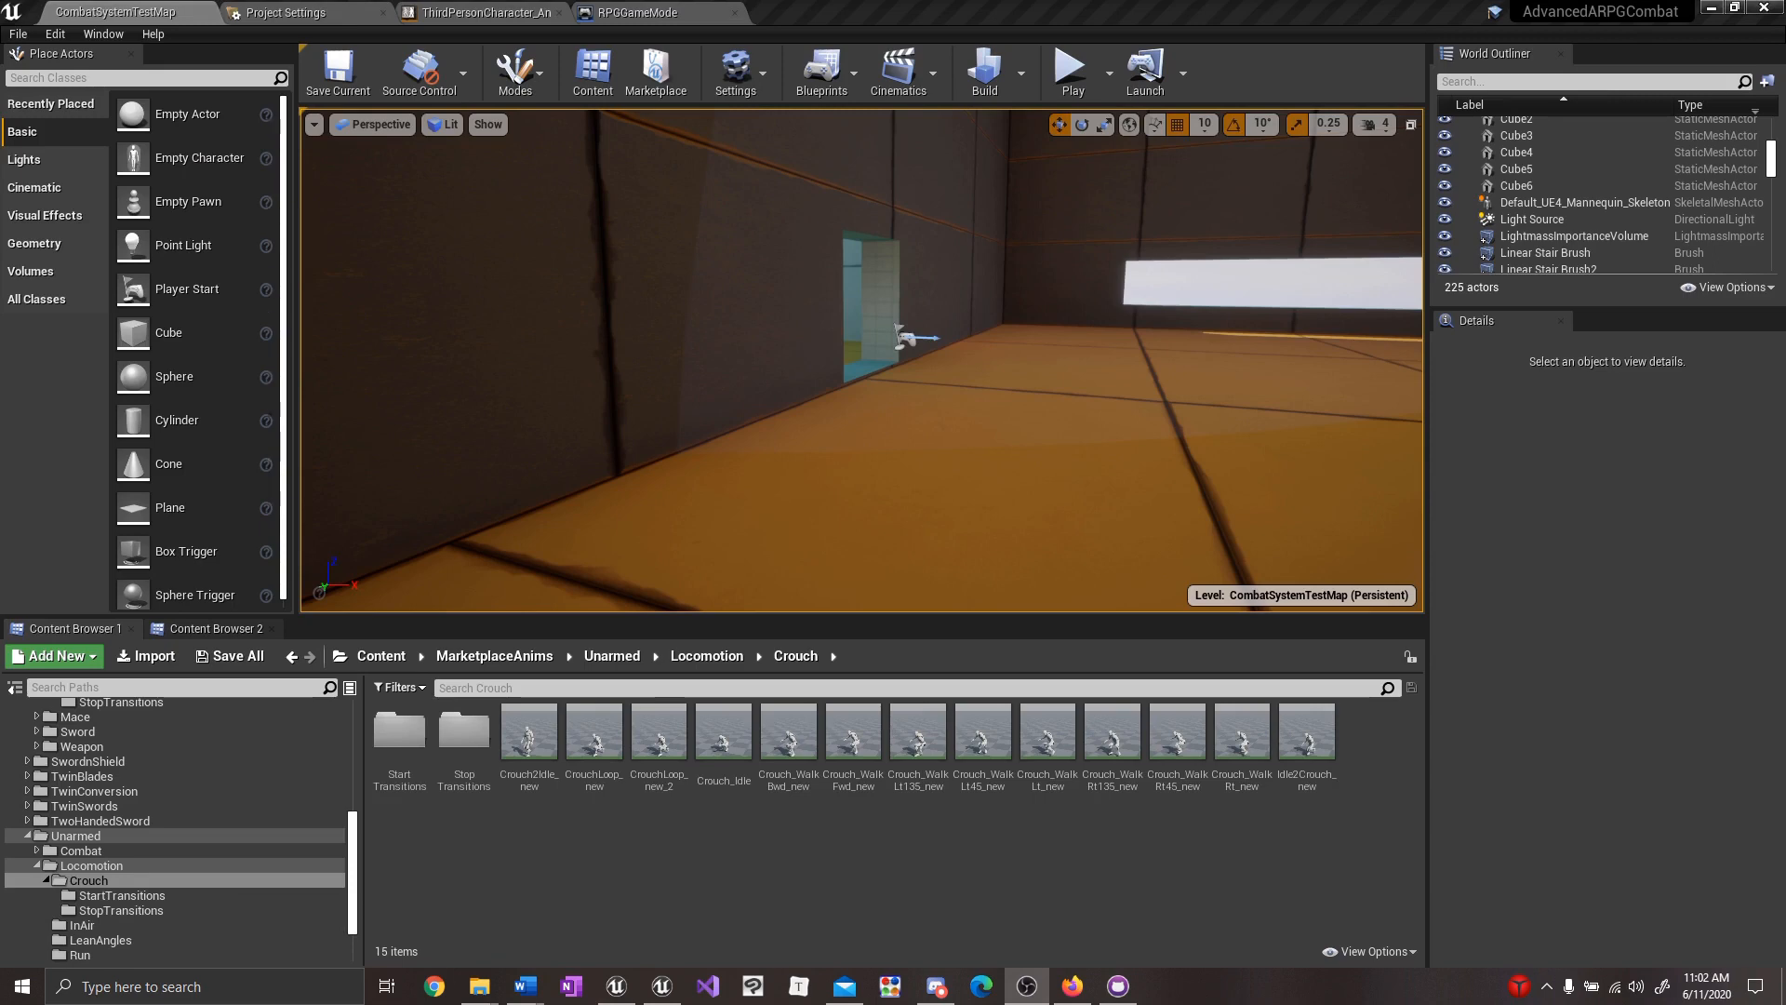
pyautogui.rightClick(590, 850)
pyautogui.moveTo(577, 582)
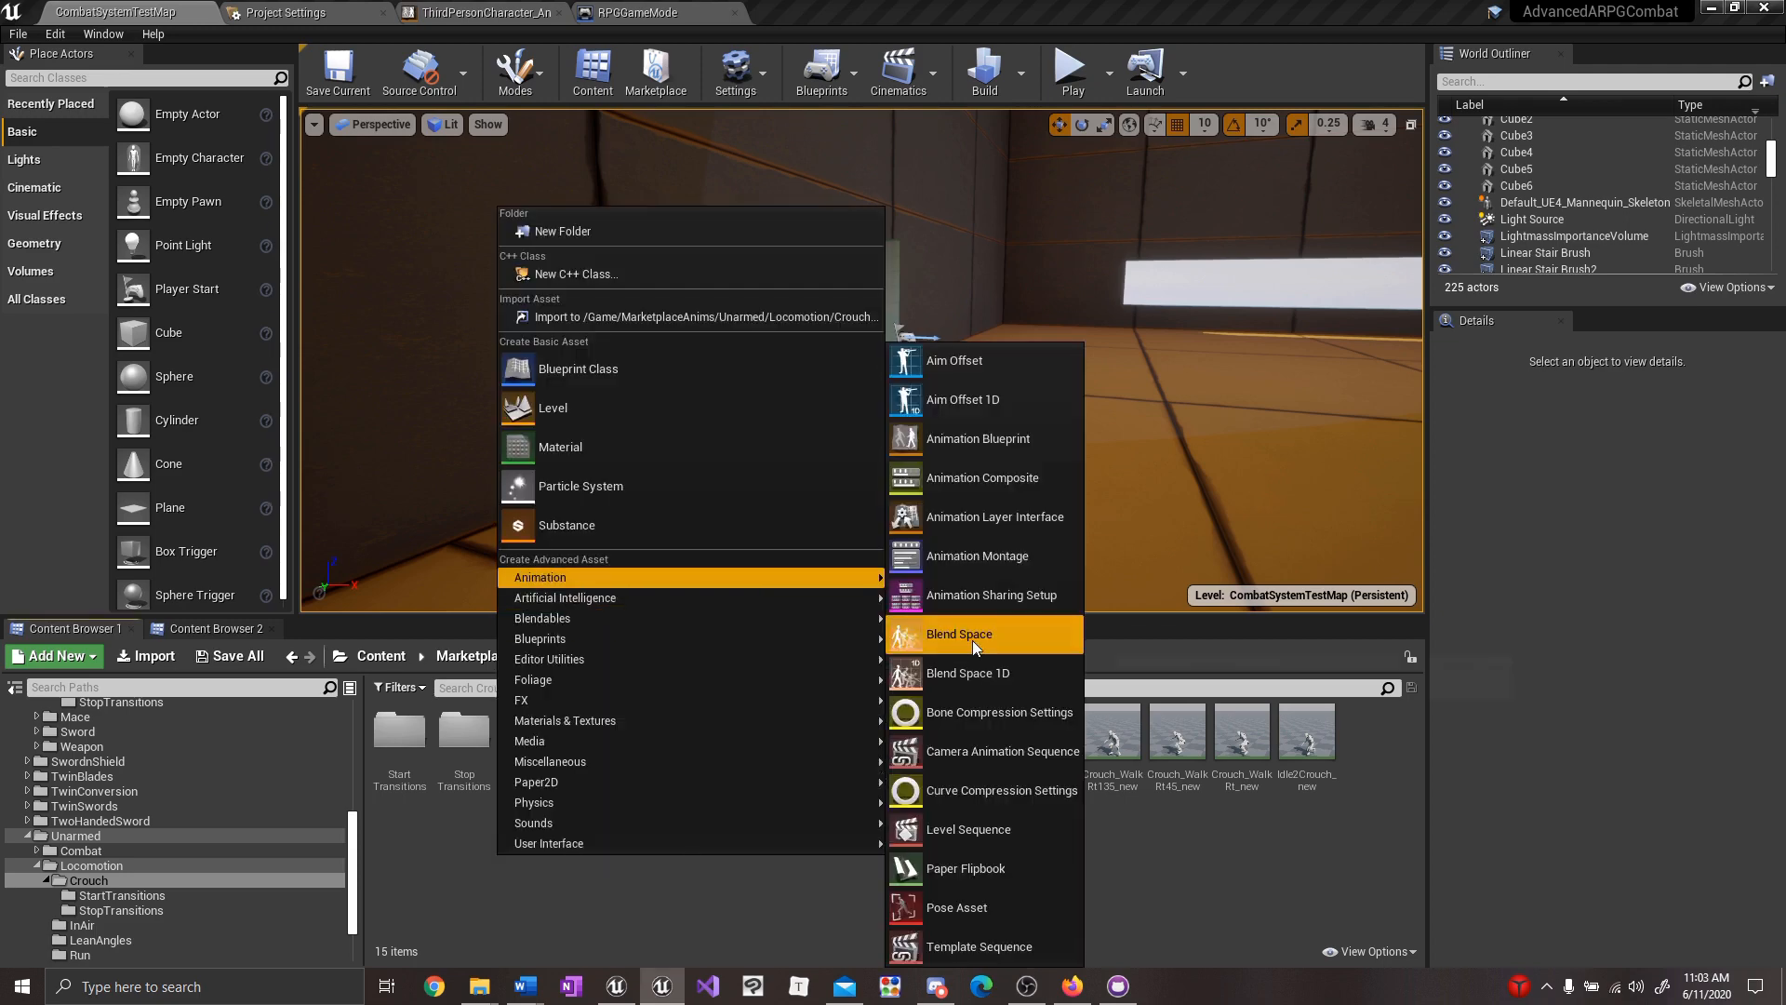
pyautogui.click(921, 410)
pyautogui.click(791, 247)
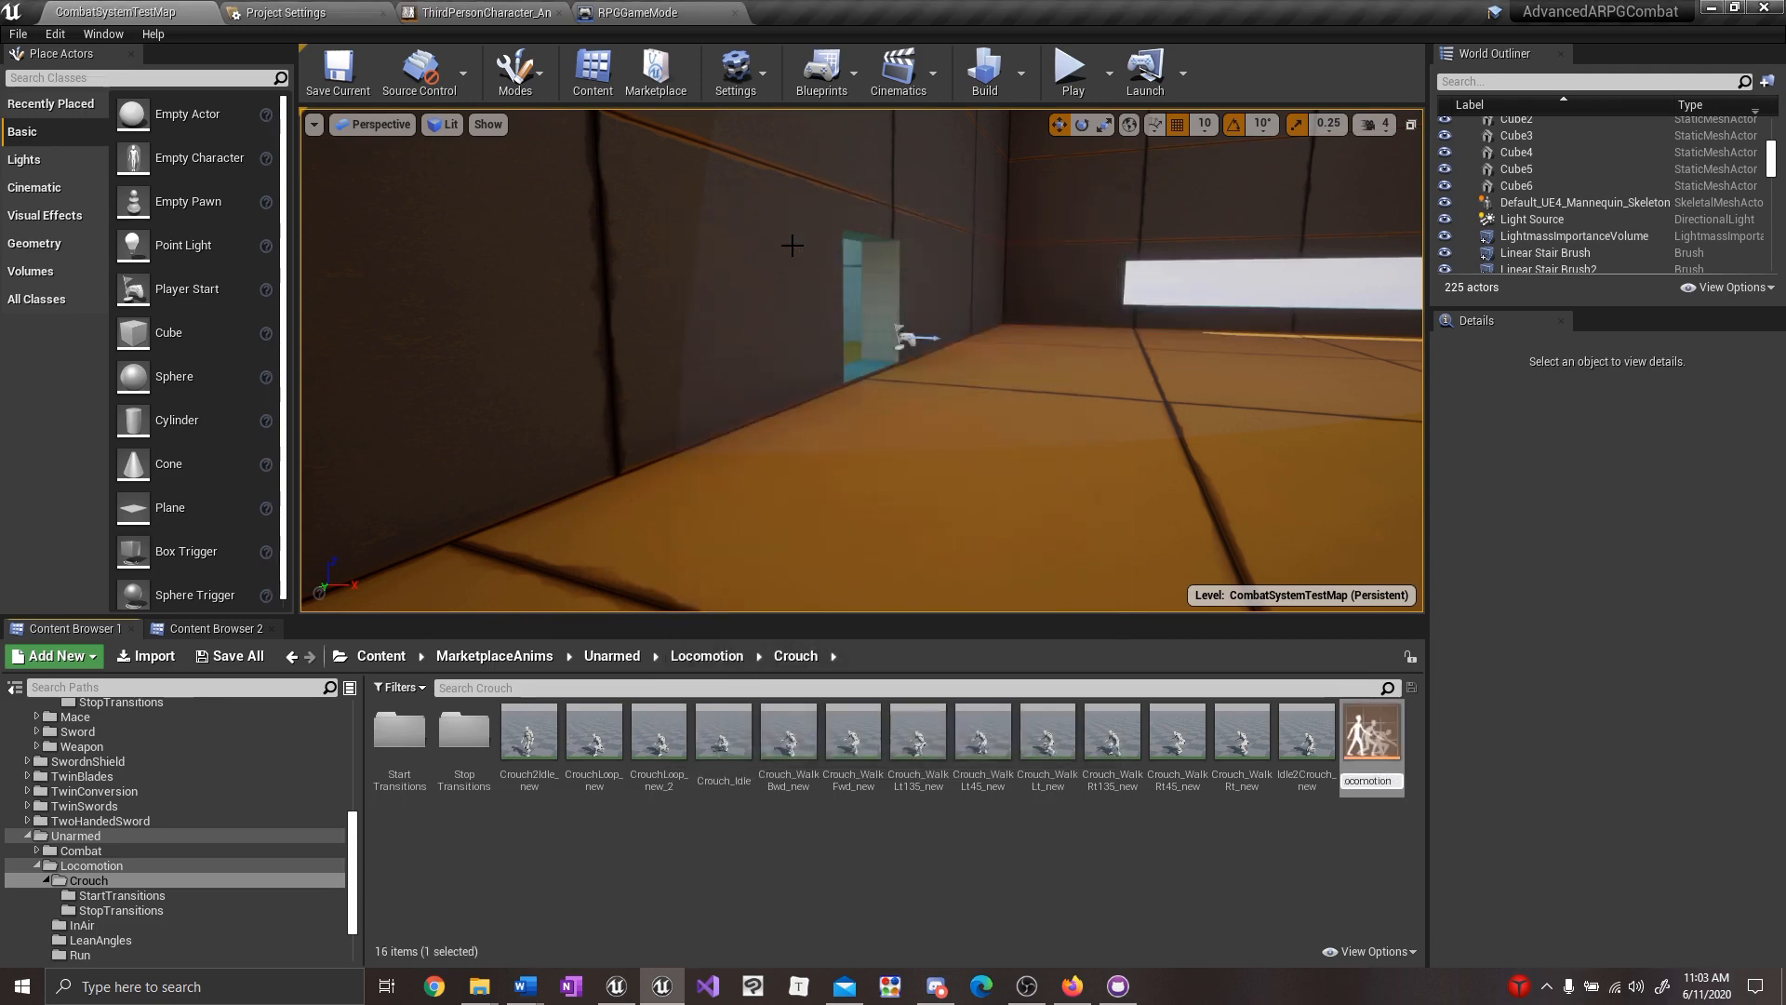
pyautogui.write('S')
pyautogui.press('Return')
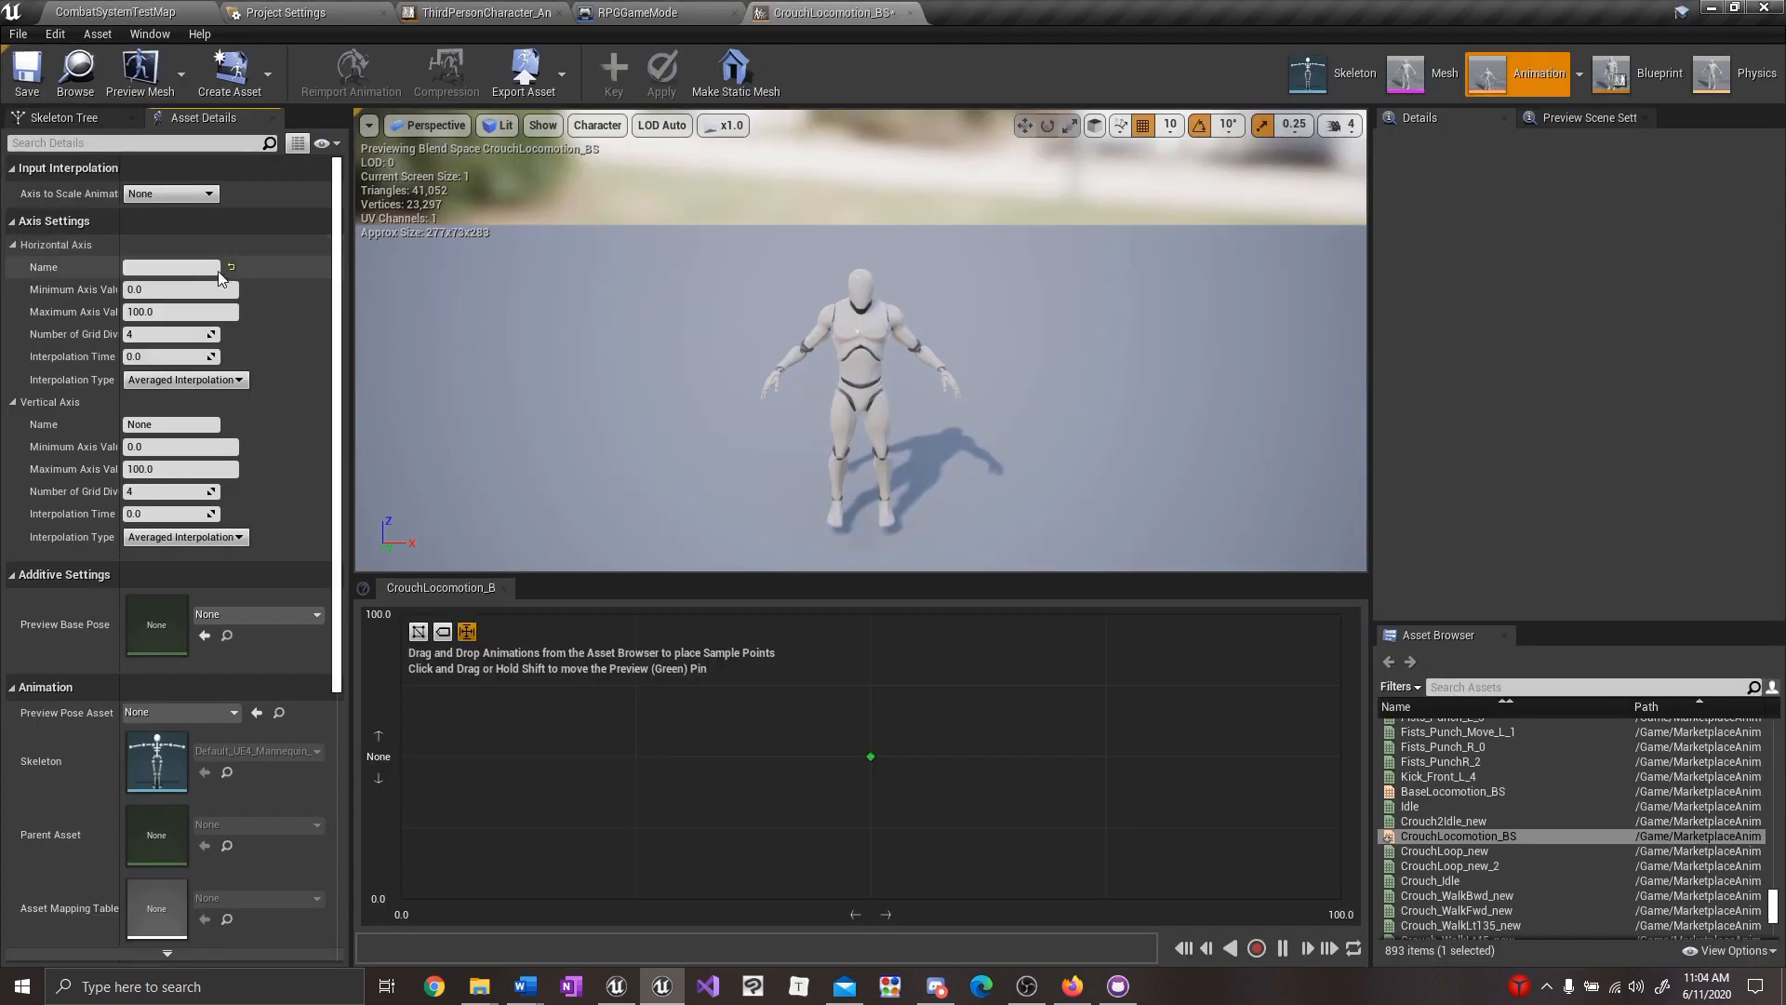
# Set the horizontal axis to Direction, ranging from -180 to 180 with 8 grid divisions.
pyautogui.write('Dire')
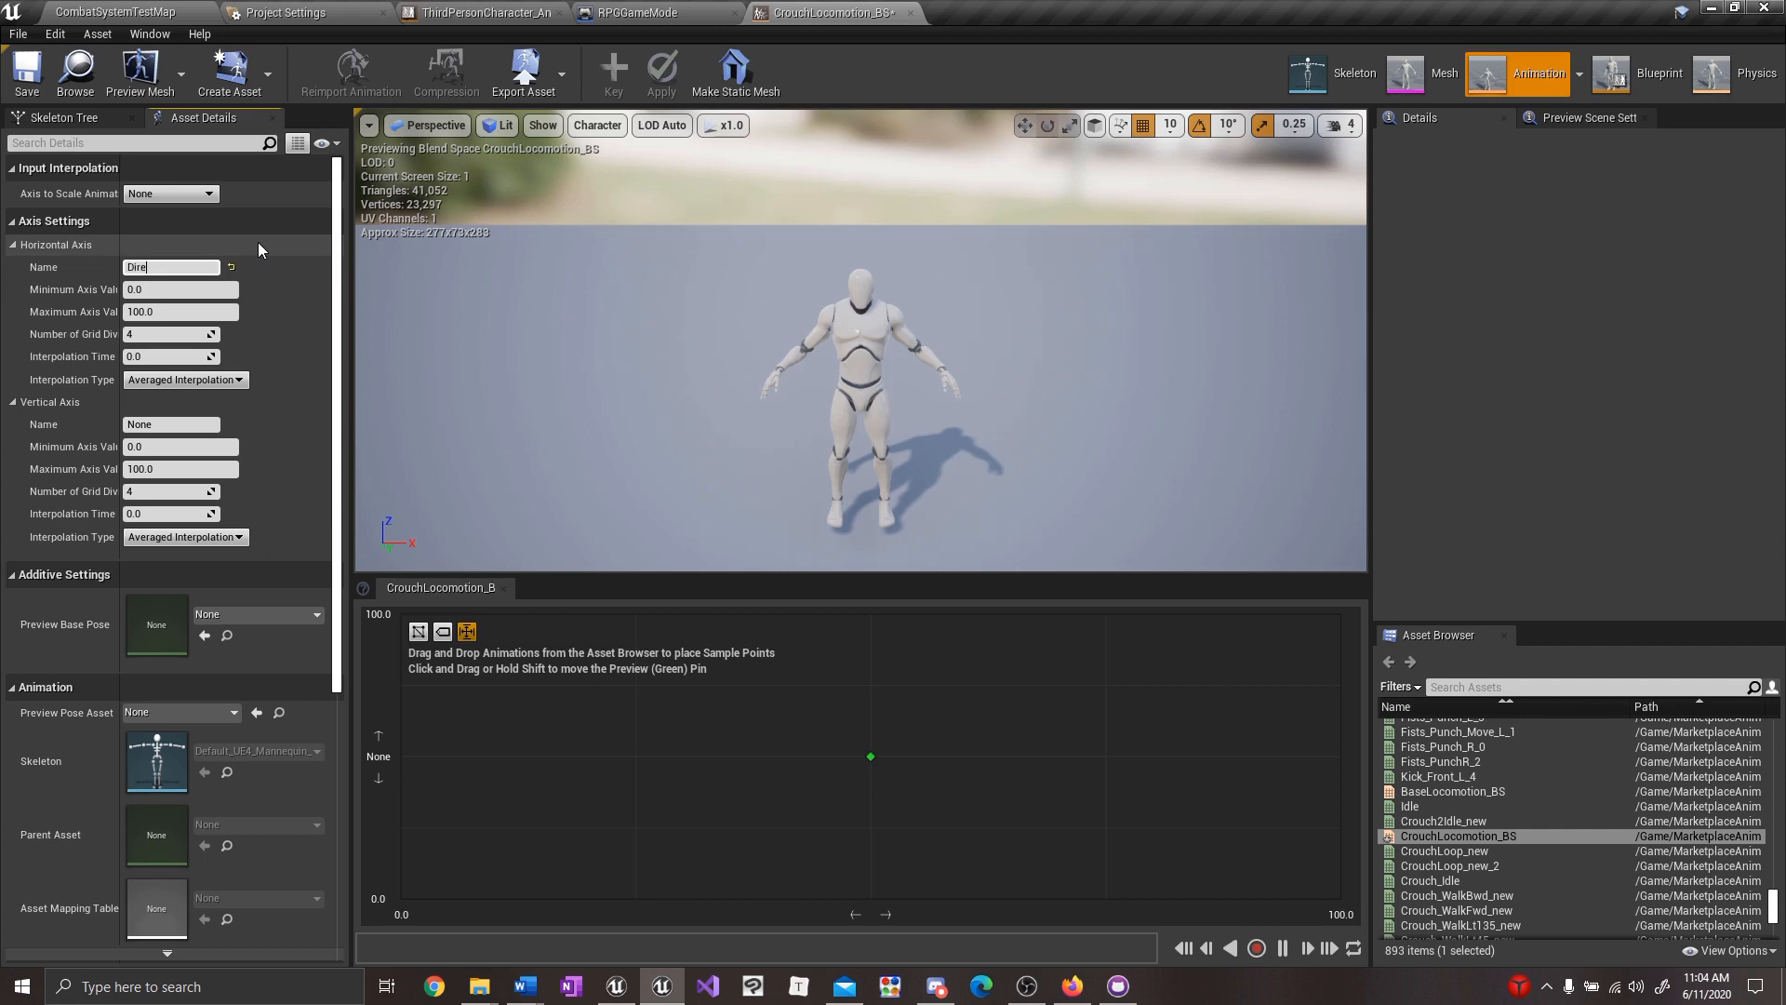
pyautogui.write('ction')
pyautogui.click(208, 283)
pyautogui.write('-180')
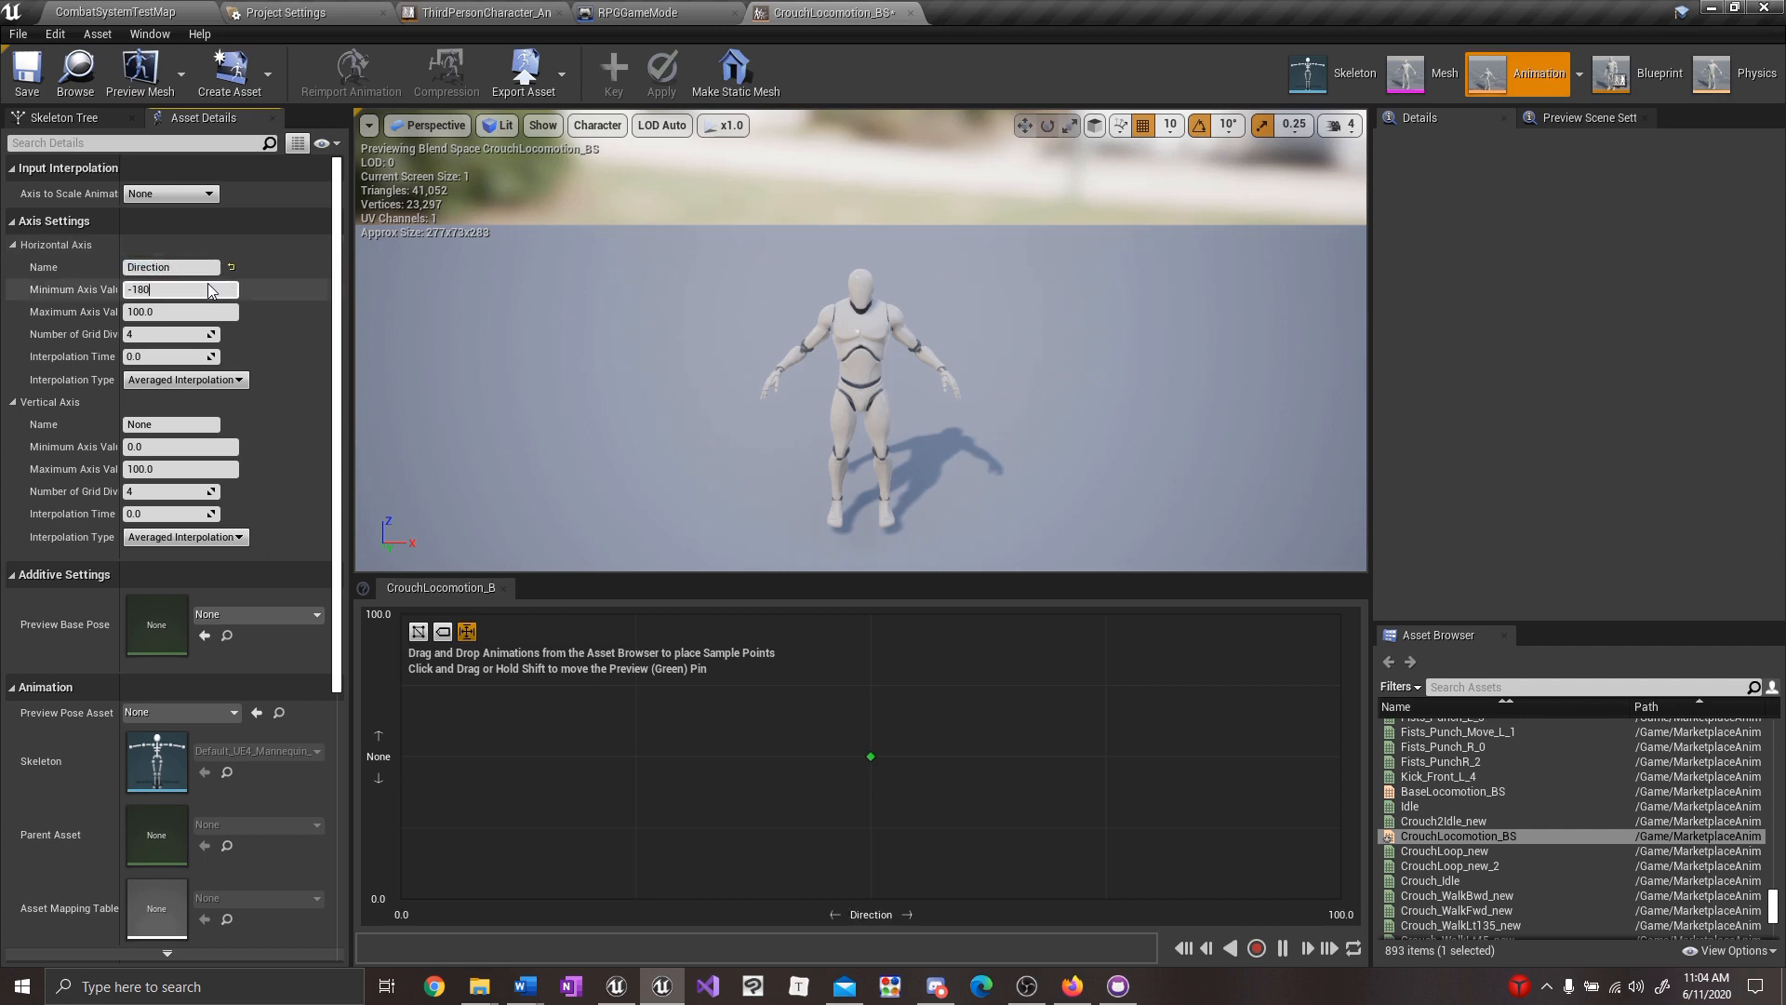
pyautogui.click(185, 315)
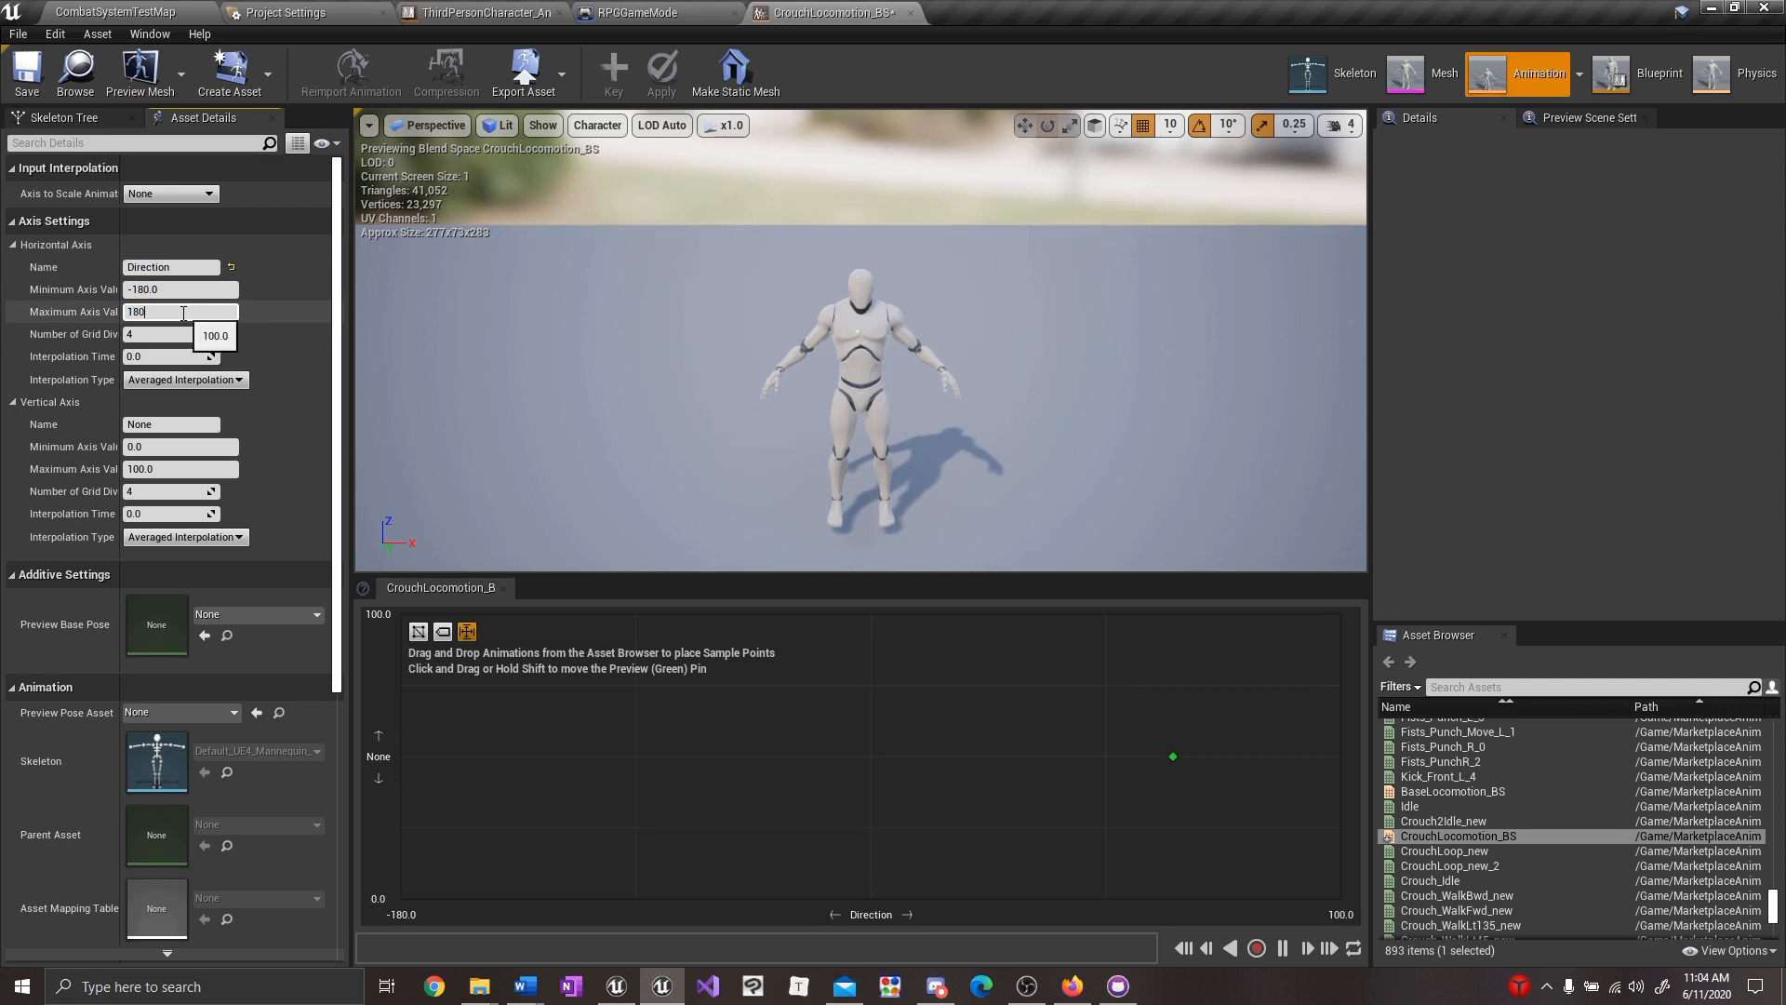
pyautogui.click(151, 336)
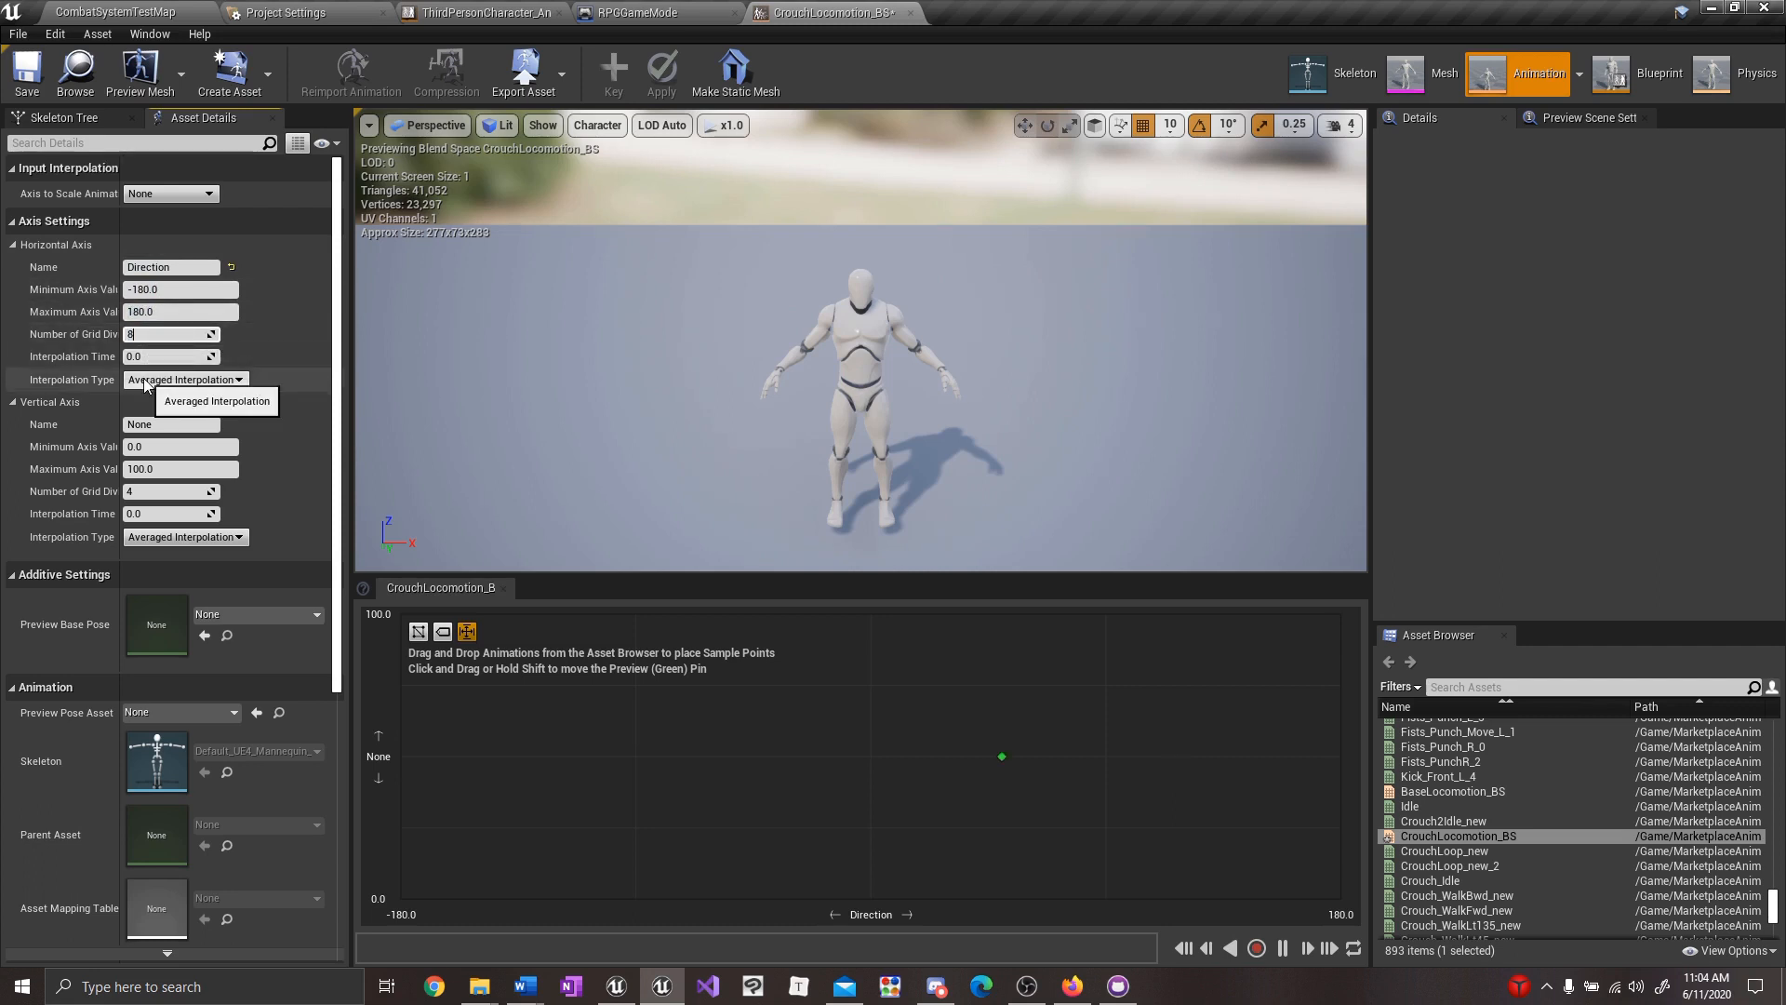
pyautogui.write('8')
# Name the vertical axis Speed and give it a maximum of 300 and 2 grid divisions.
pyautogui.click(171, 424)
pyautogui.write('Speed')
pyautogui.press('Return')
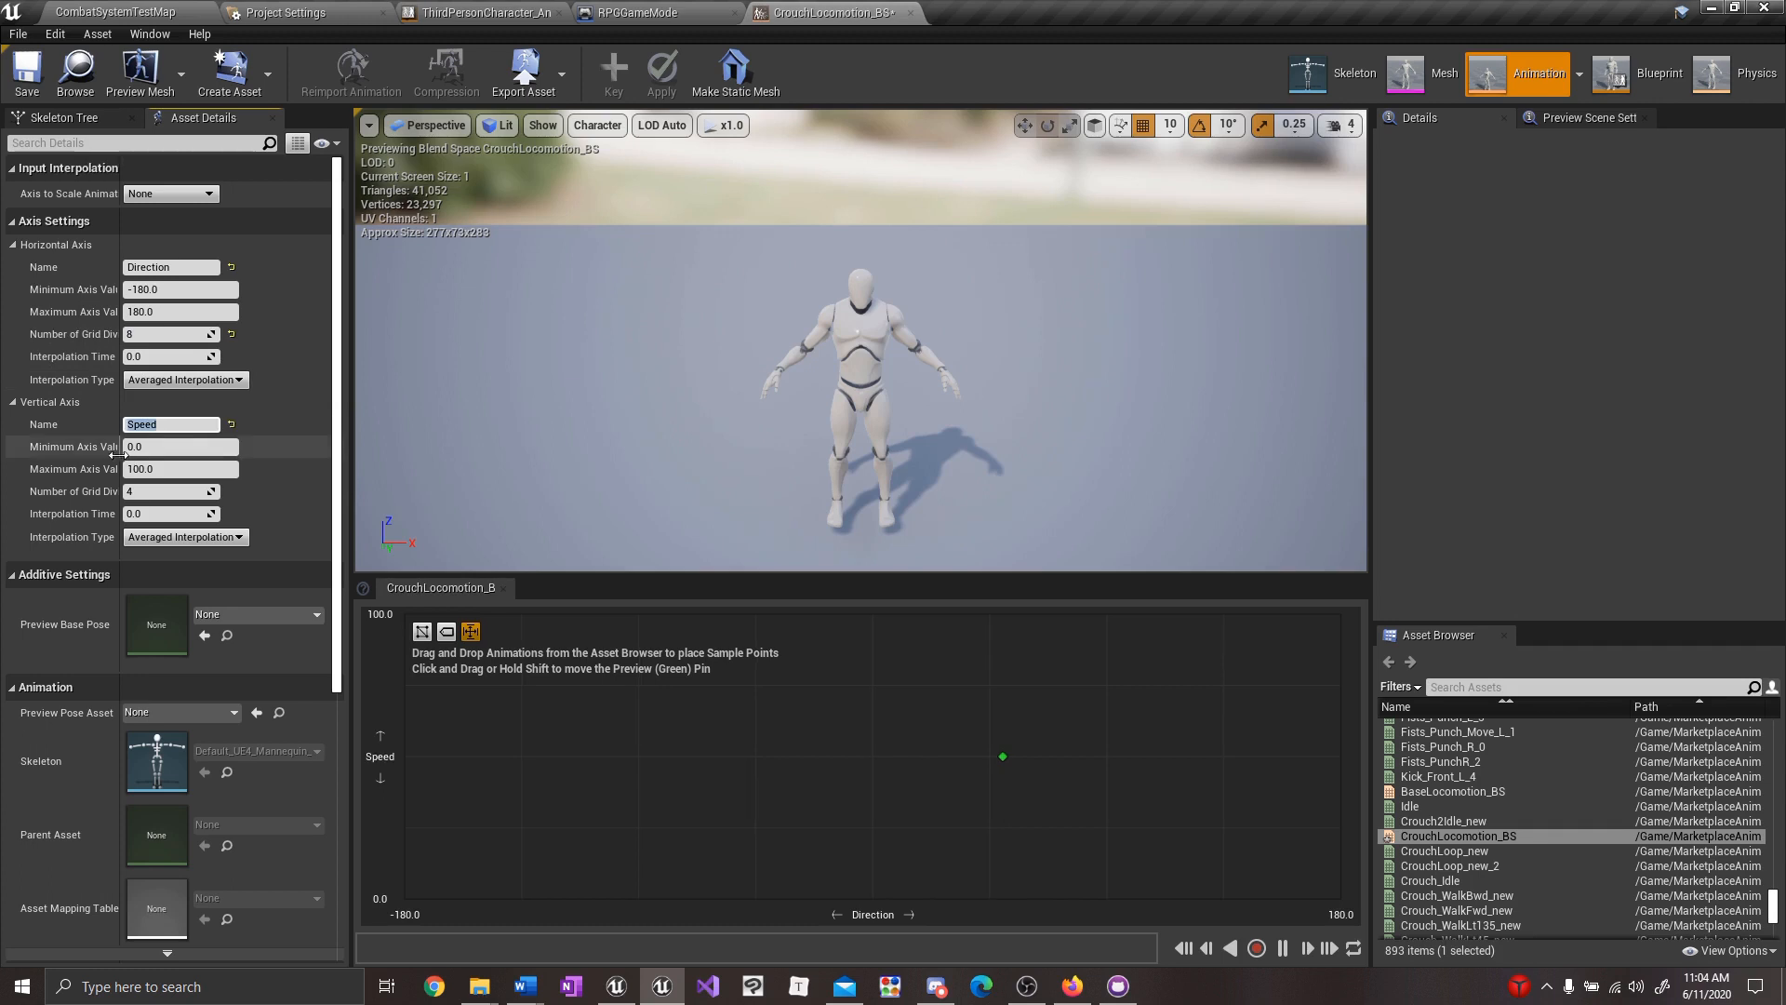
pyautogui.click(204, 467)
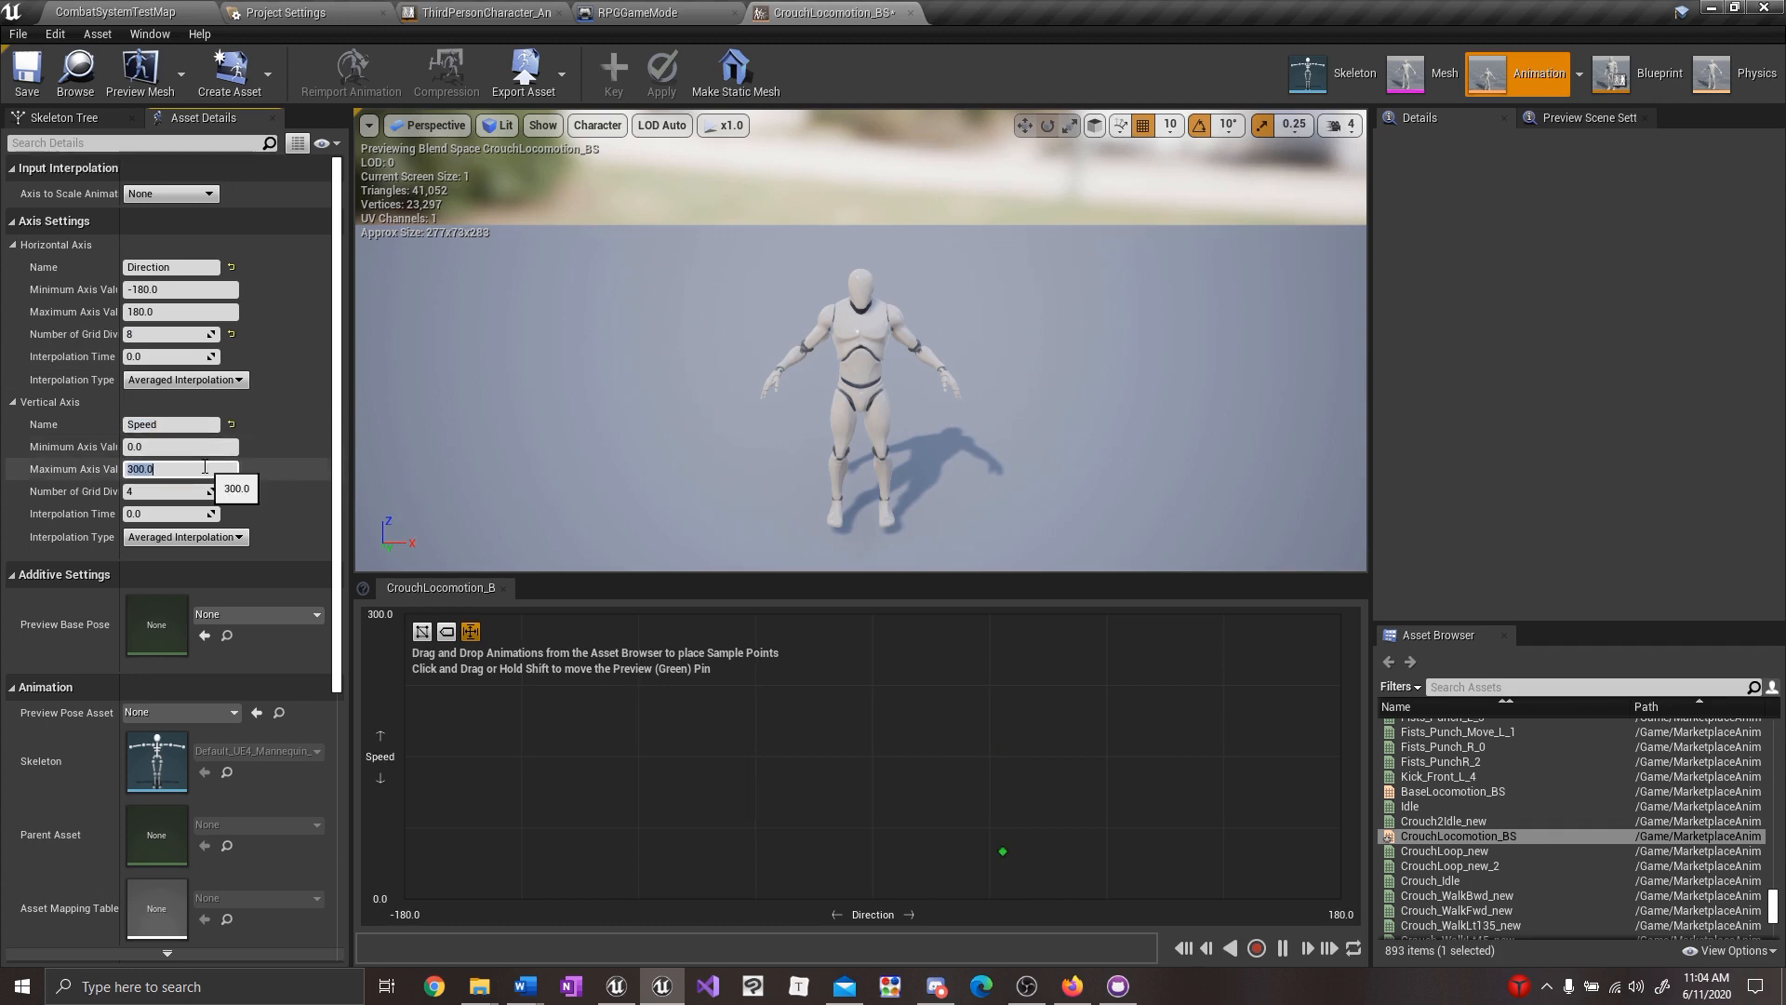
pyautogui.click(75, 489)
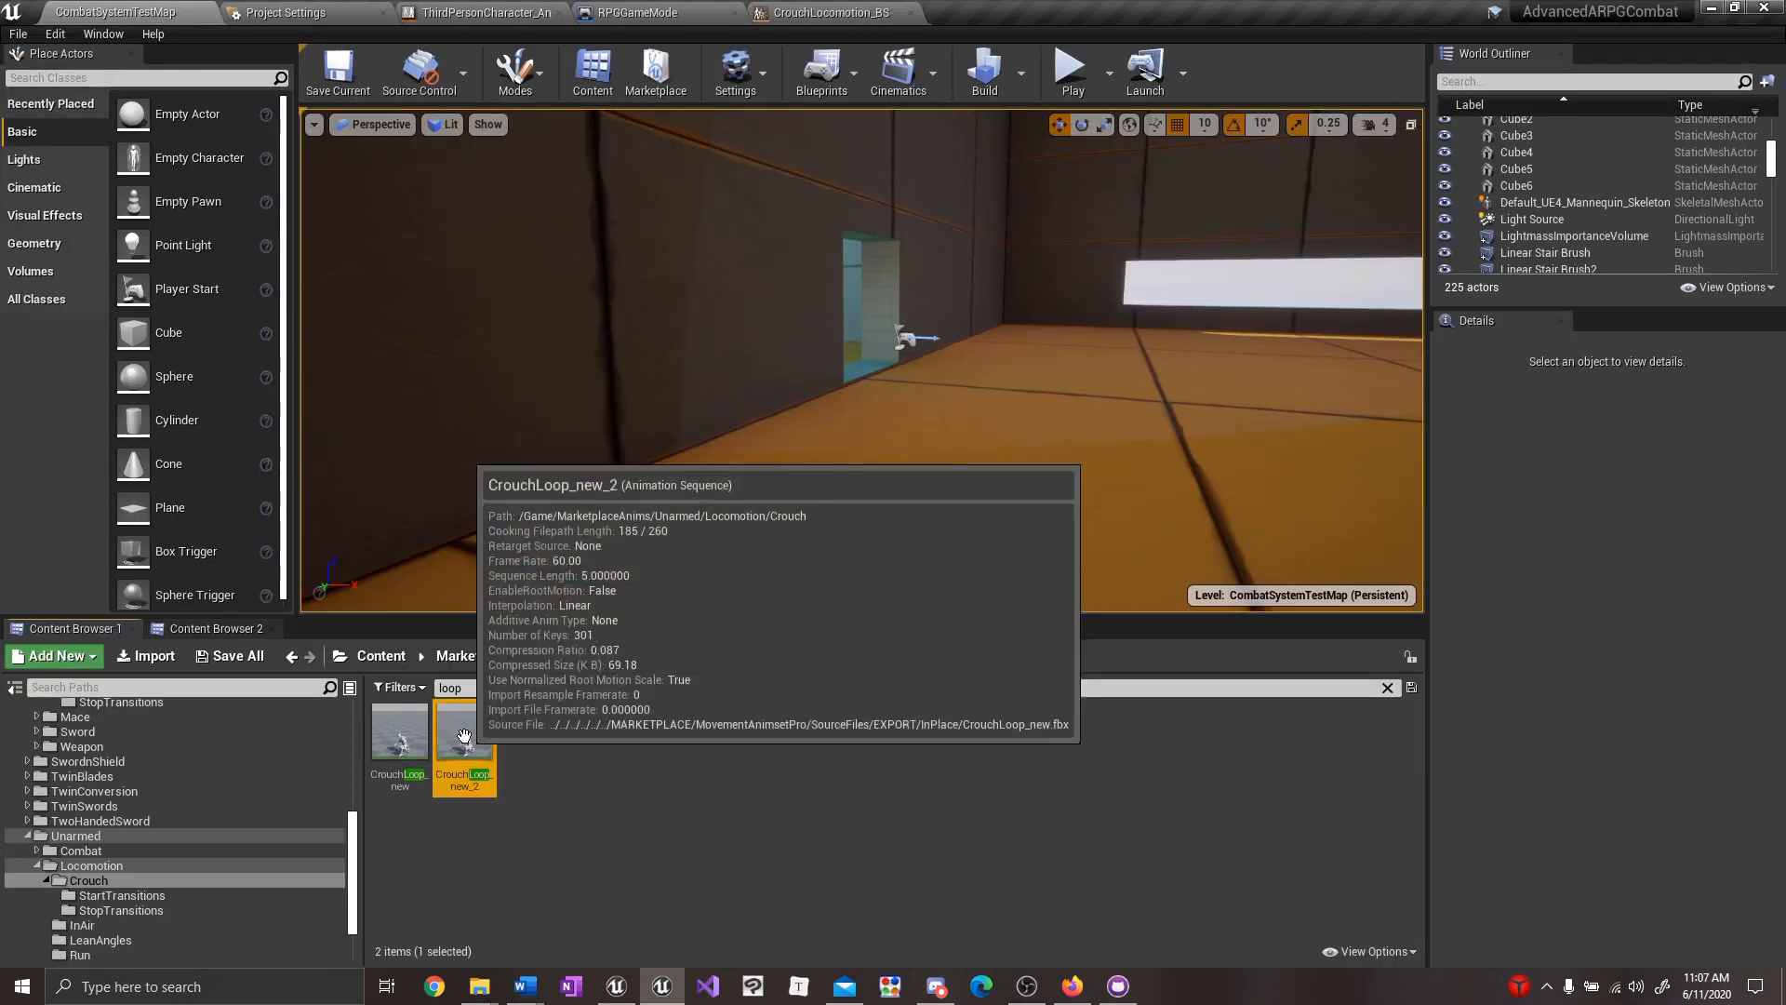
# Place CrouchLoop_new_2 samples along the zero-speed edge of the blend space, starting at direction 0.
pyautogui.moveTo(450, 737); pyautogui.dragTo(847, 886)
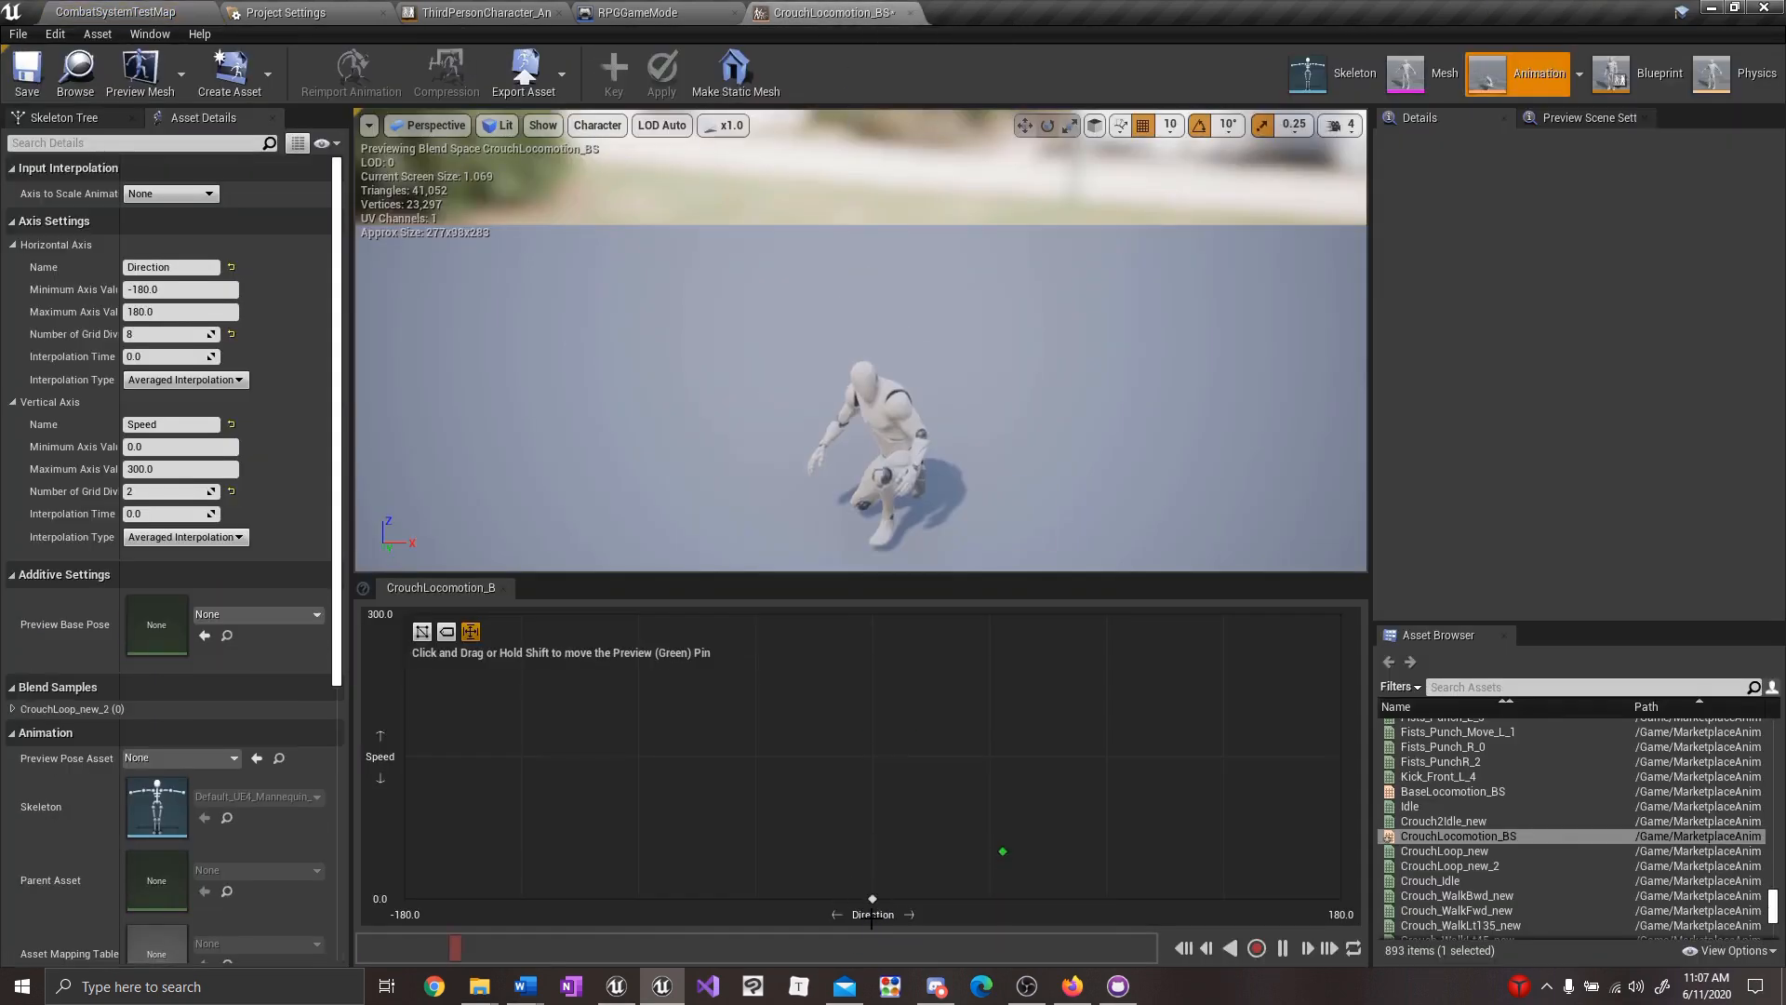
pyautogui.moveTo(464, 738); pyautogui.dragTo(837, 6)
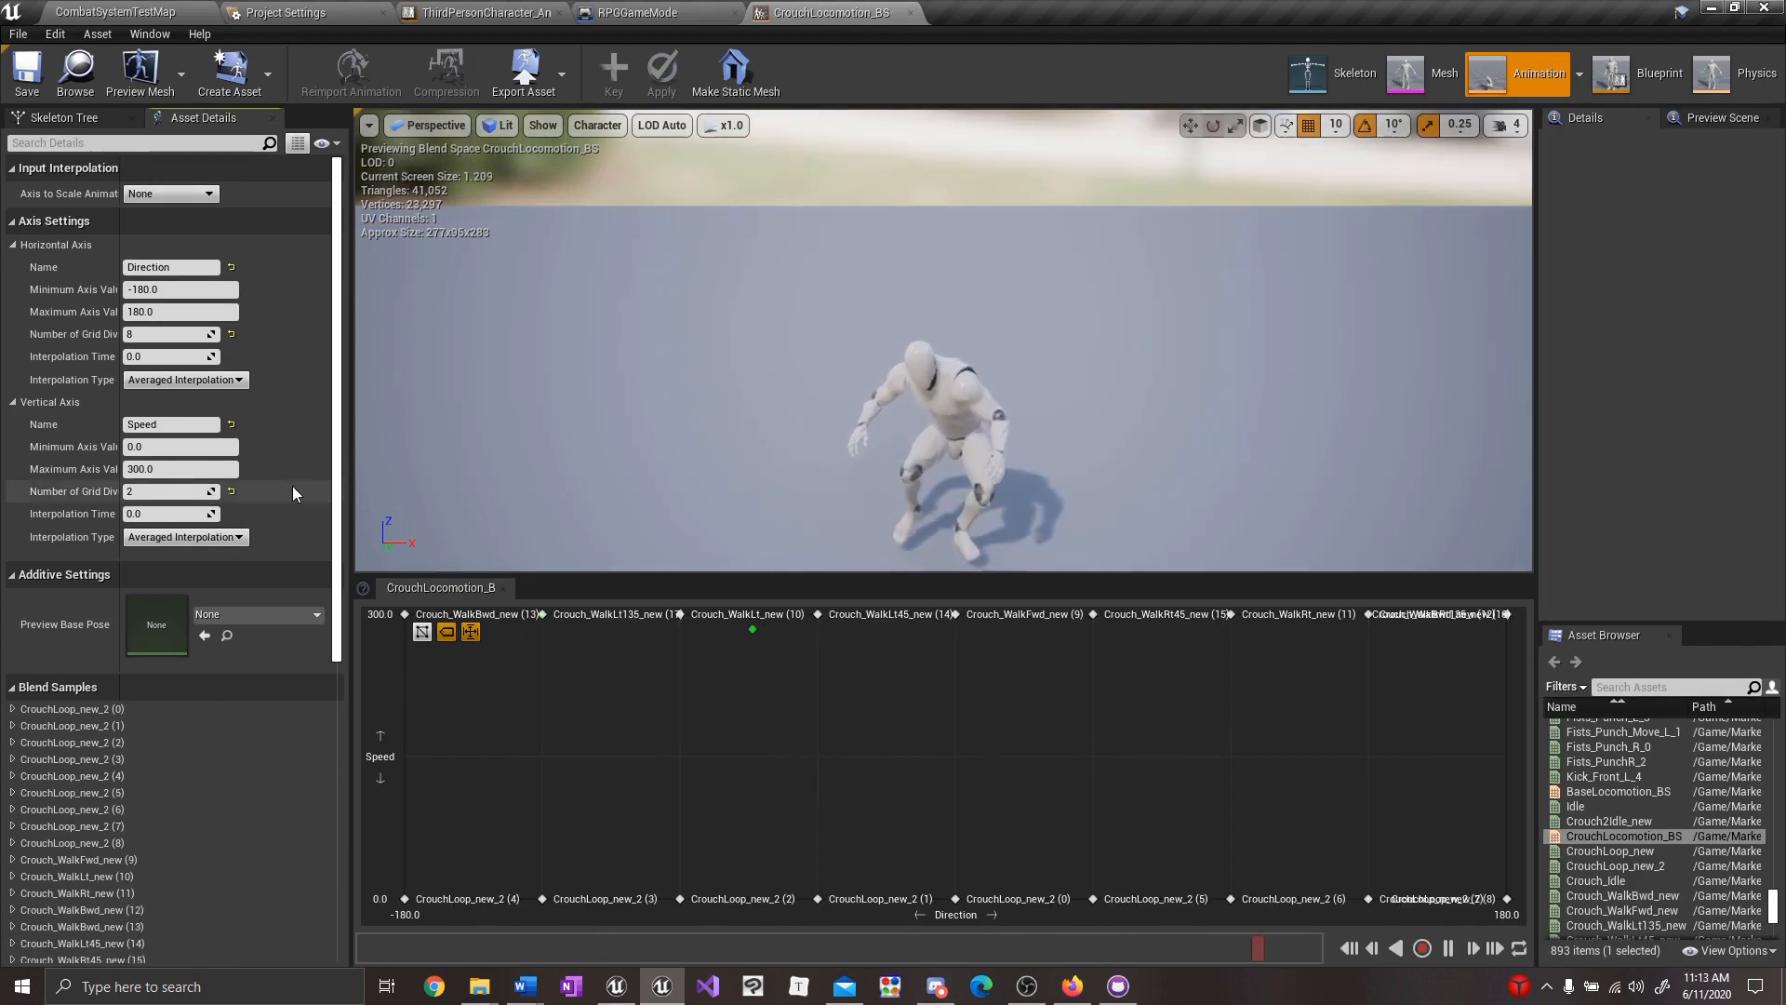
# Reduce the Speed axis to 1 grid division and save CrouchLocomotion_BS.
pyautogui.click(167, 491)
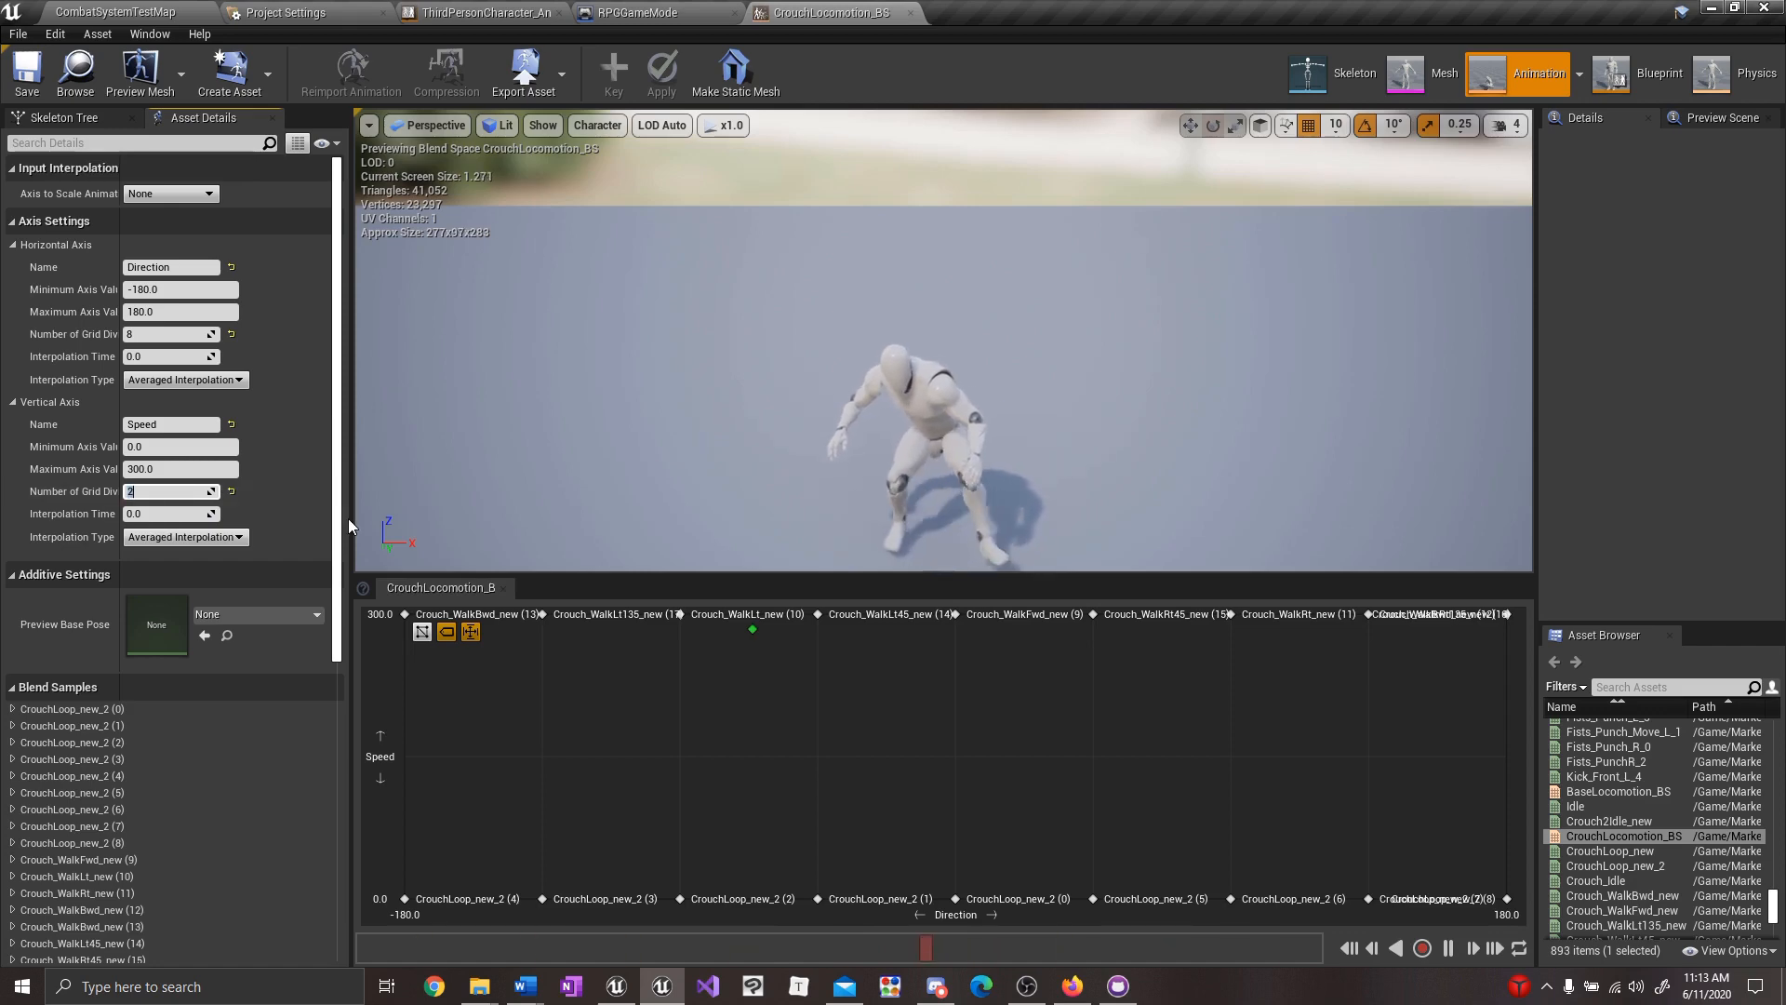
pyautogui.write('1')
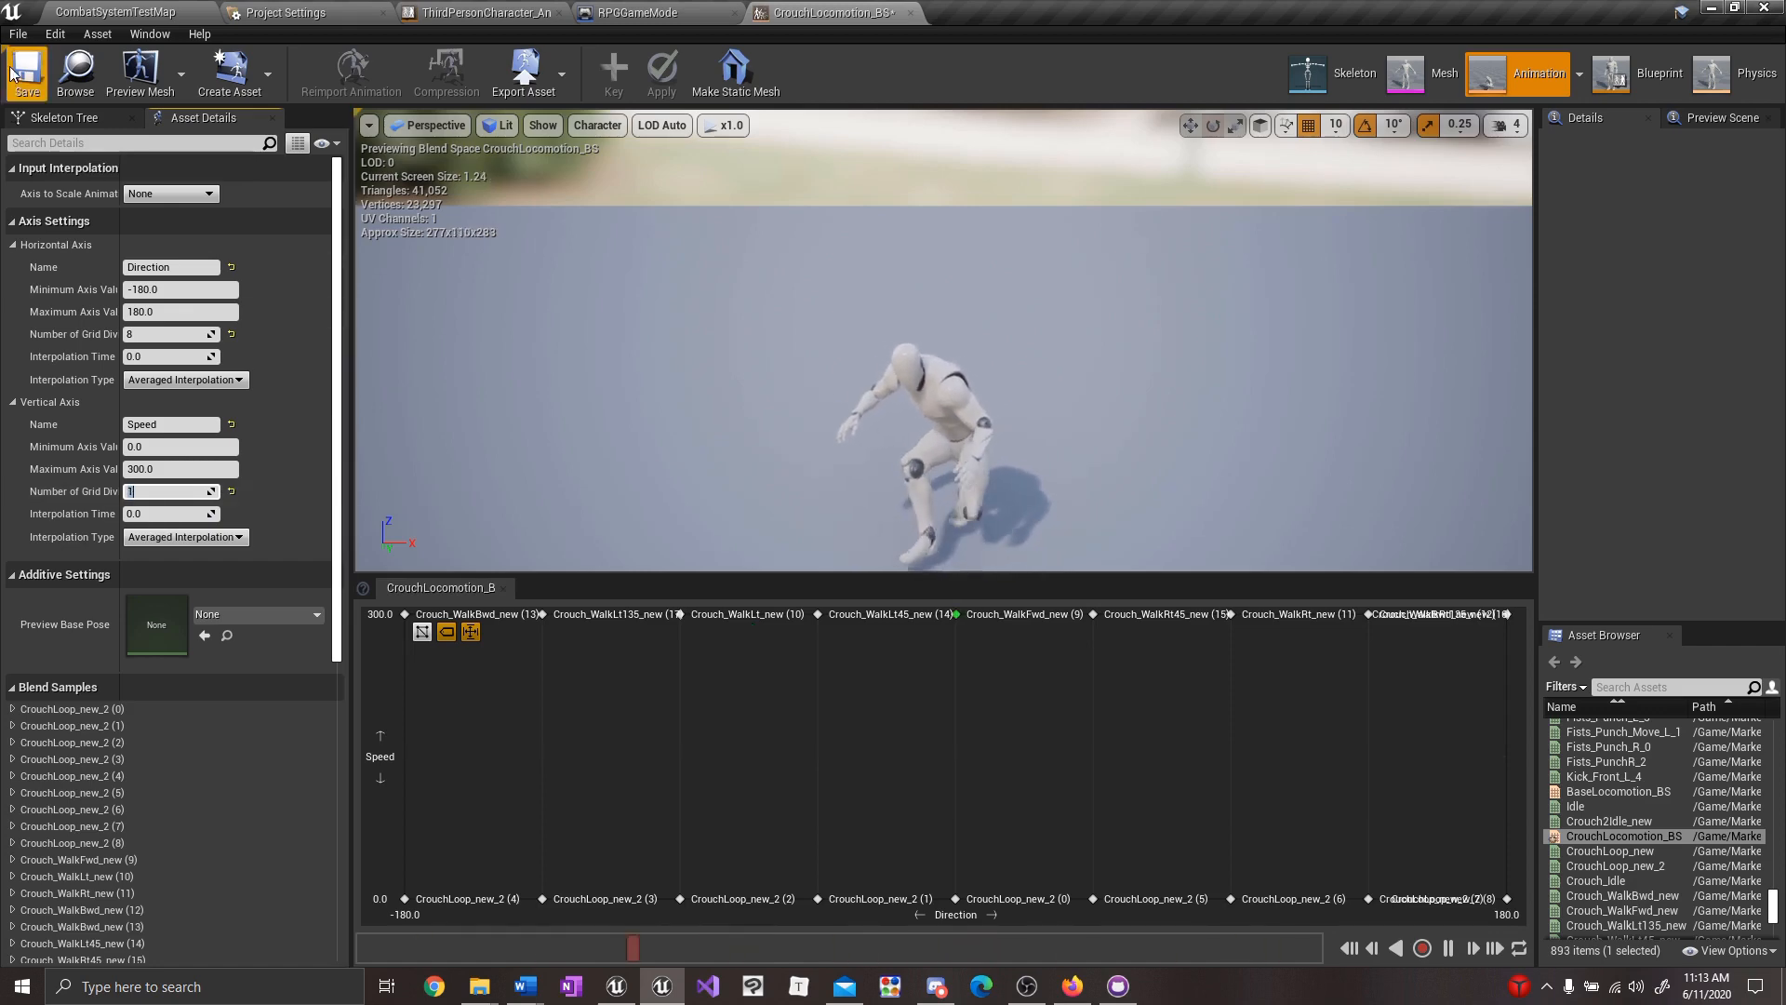
pyautogui.click(26, 74)
# In ThirdPersonCharacter_AnimBP's AnimGraph, copy the Ground_Locomotion state machine and paste it into the Crouching section.
pyautogui.click(115, 12)
pyautogui.click(497, 7)
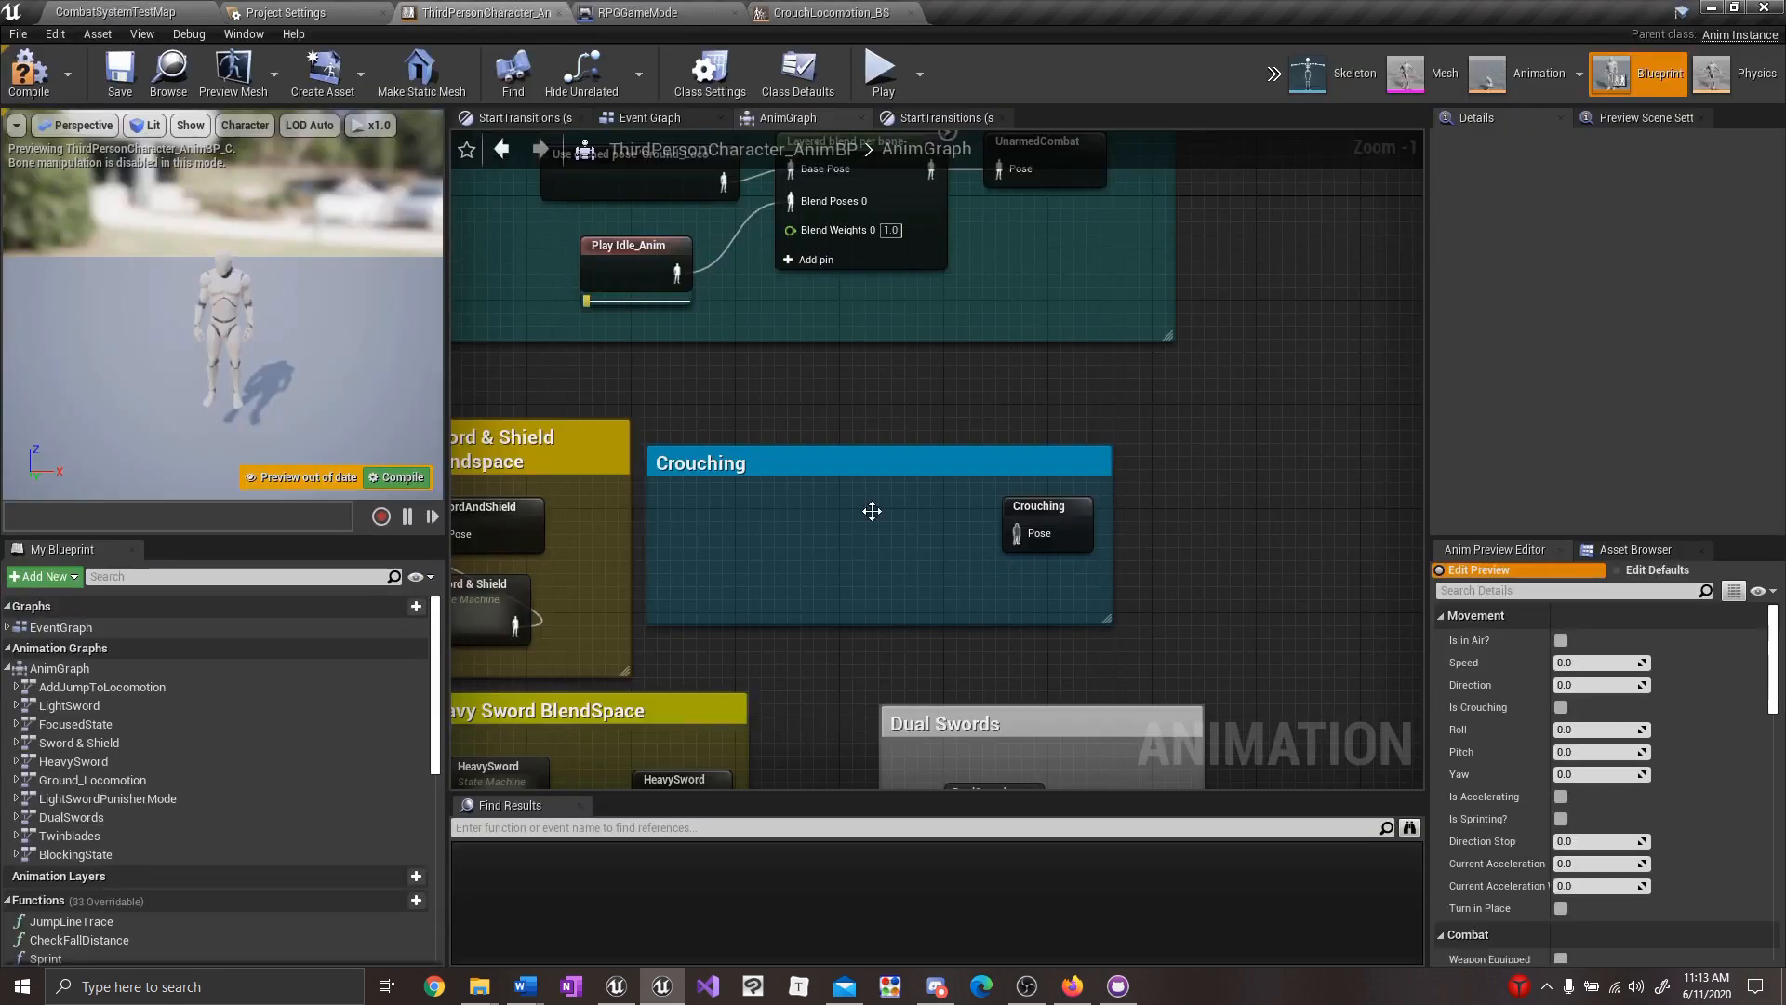
pyautogui.moveTo(902, 602); pyautogui.dragTo(989, 618, button='right')
pyautogui.moveTo(858, 430); pyautogui.dragTo(997, 787, button='right')
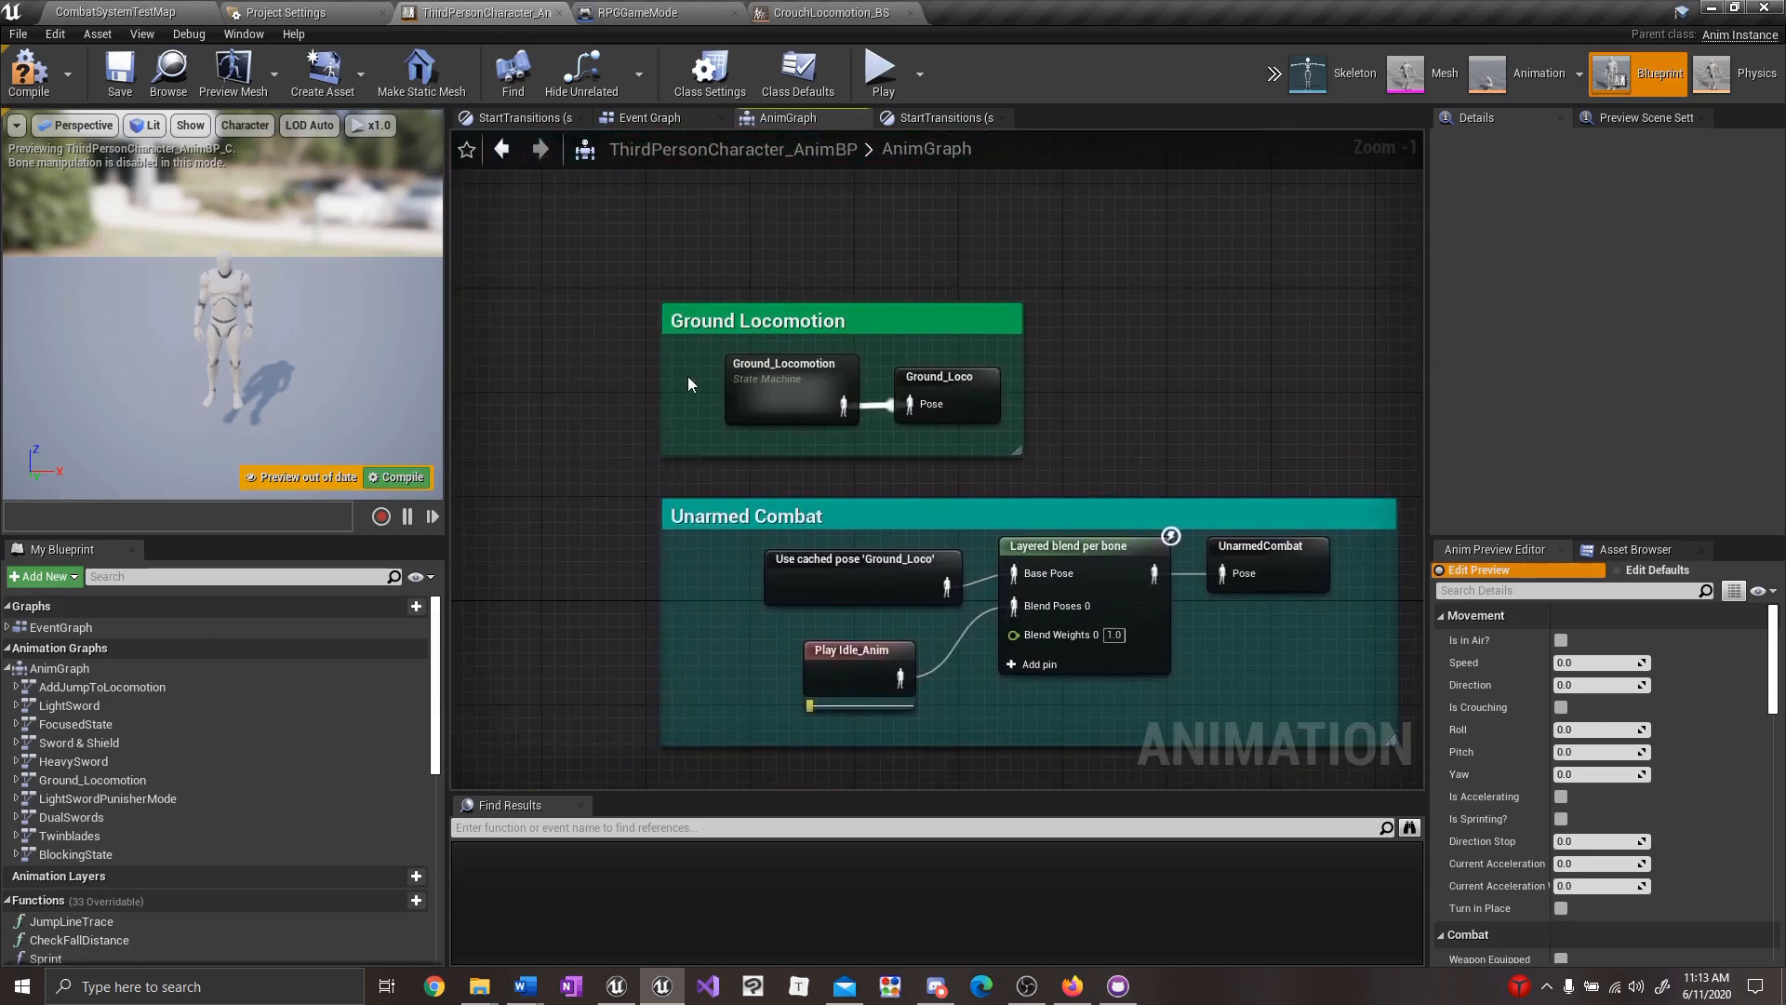
pyautogui.click(758, 409)
pyautogui.moveTo(761, 414); pyautogui.dragTo(781, 332, button='right')
pyautogui.click(719, 553)
pyautogui.hotkey('ctrl', 'v')
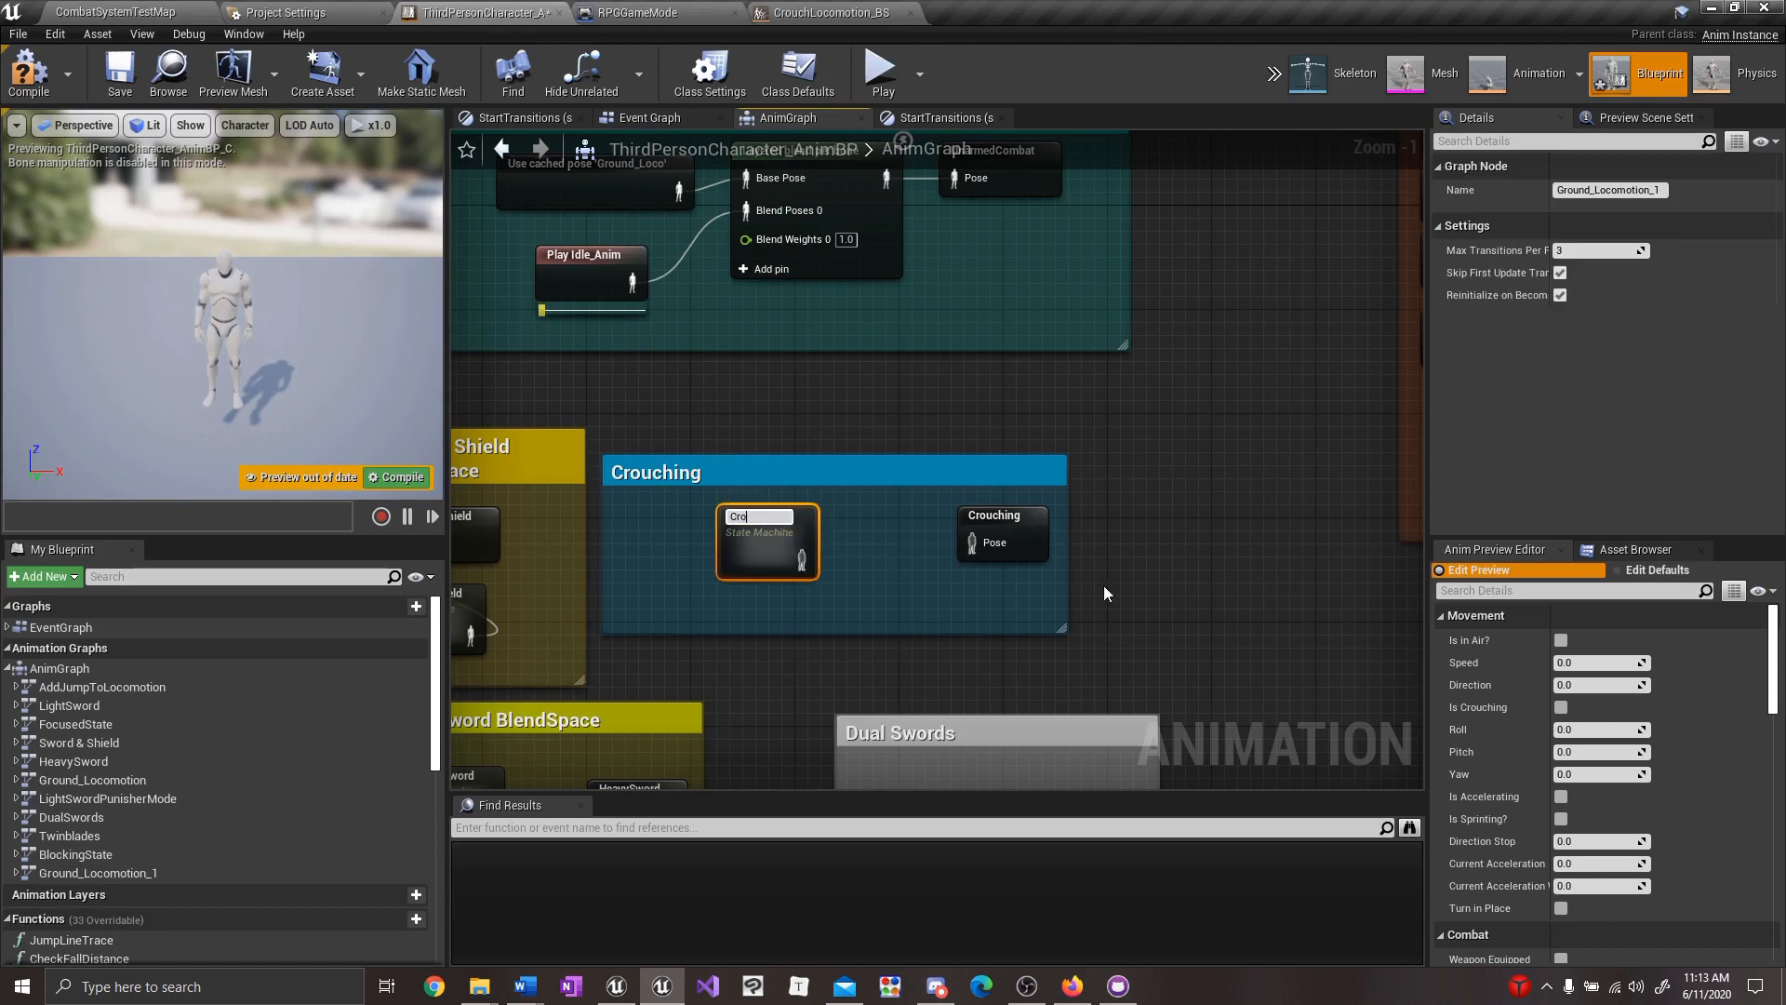
# Rename the pasted state machine to CrouchingState and connect it to the Crouching cached pose.
pyautogui.write('CrouchingState')
pyautogui.press('Return')
pyautogui.moveTo(812, 556); pyautogui.dragTo(1026, 545)
# In CrouchingState's Idle state, connect a crouch animation to the output pose of IdleAndTurns' Idle state, and return to CrouchingState.
pyautogui.doubleClick(770, 544)
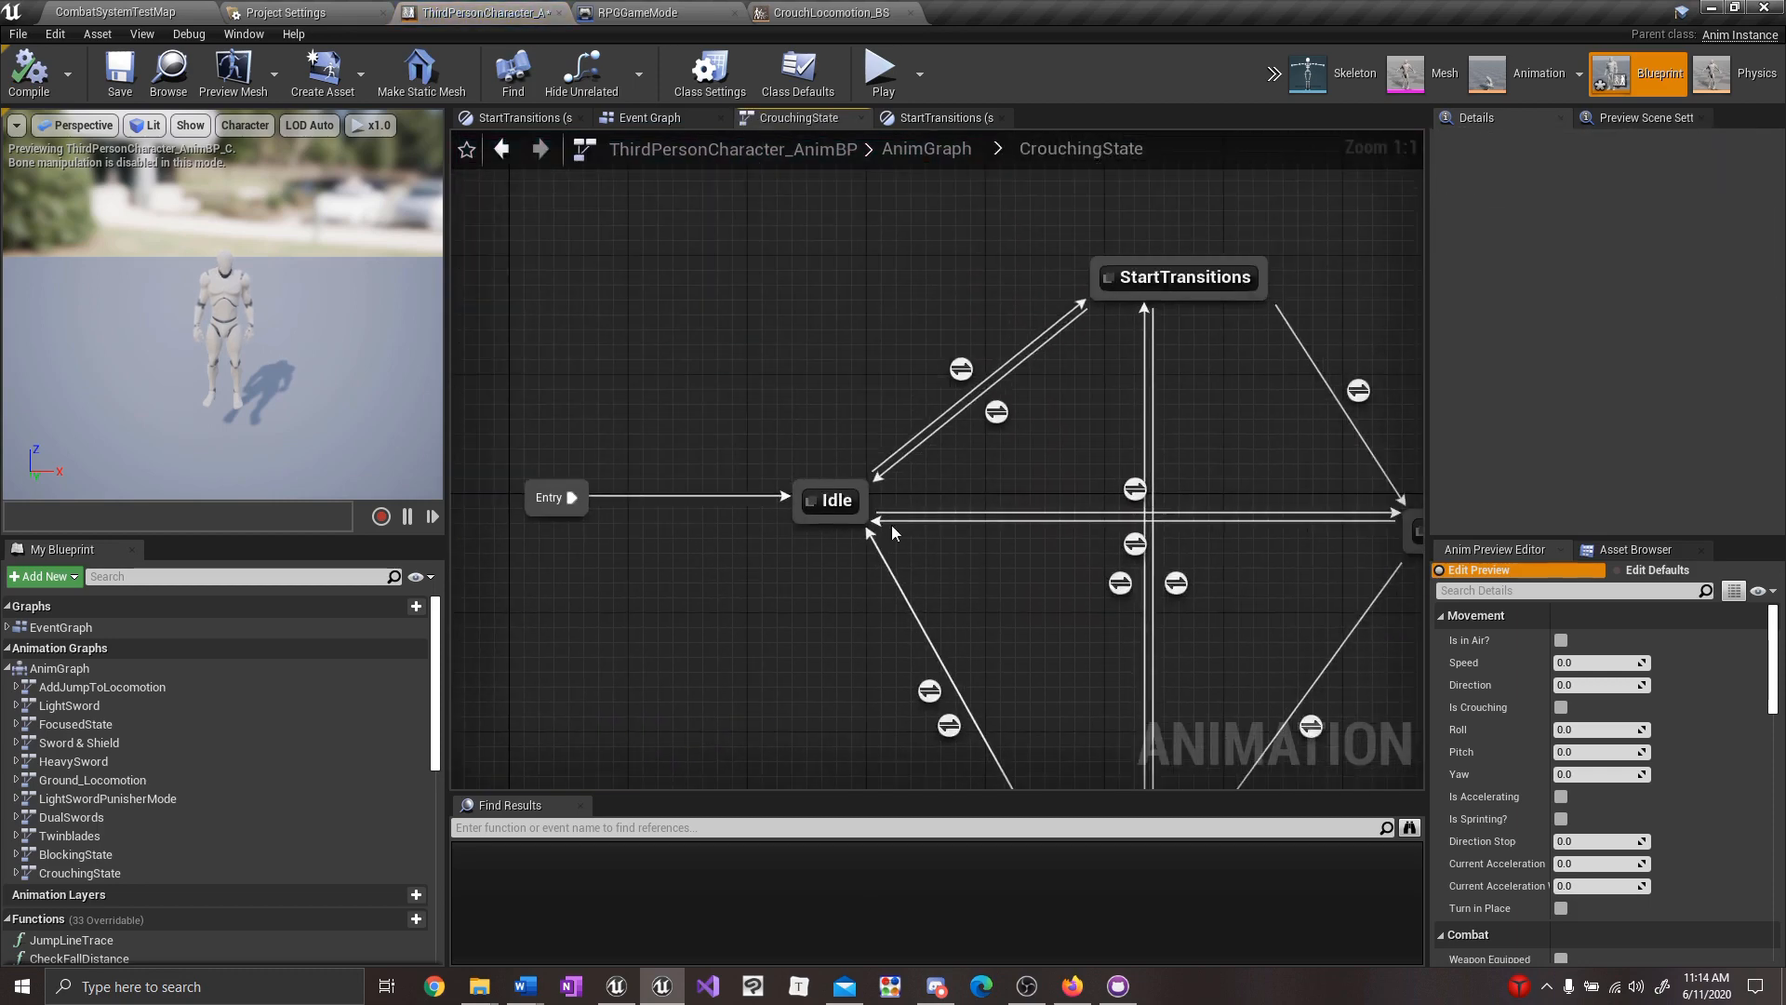
pyautogui.doubleClick(831, 501)
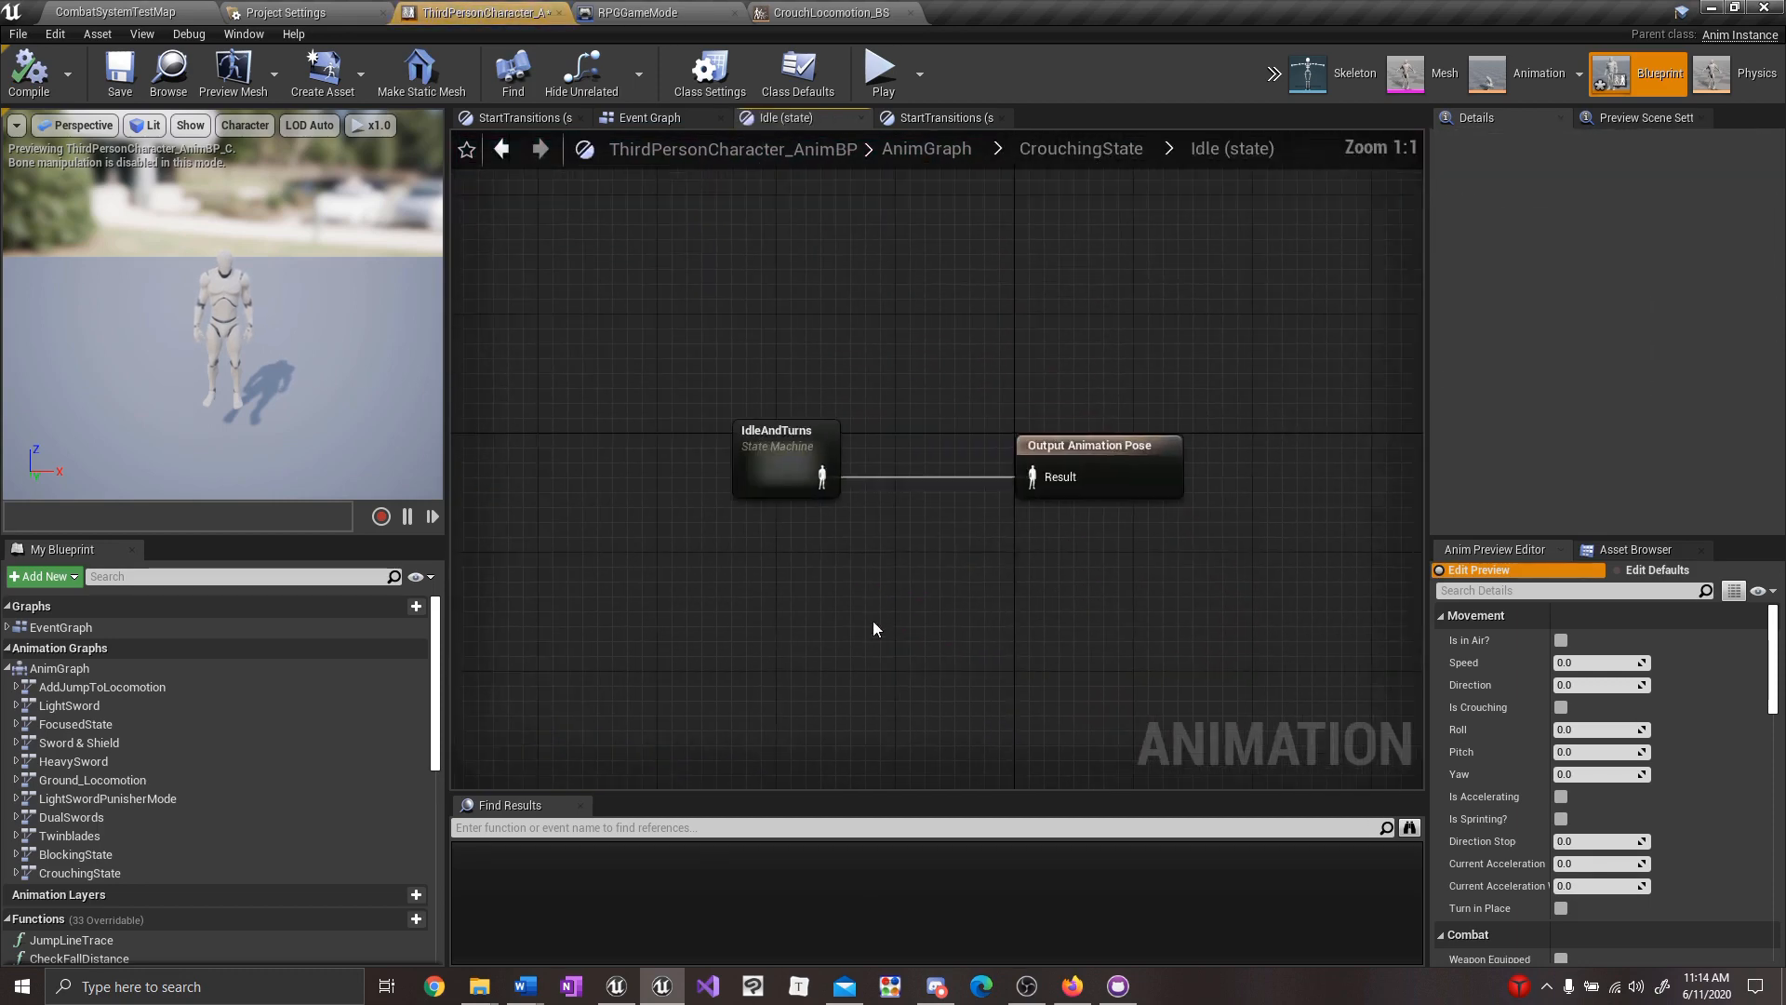
pyautogui.doubleClick(817, 480)
pyautogui.doubleClick(851, 512)
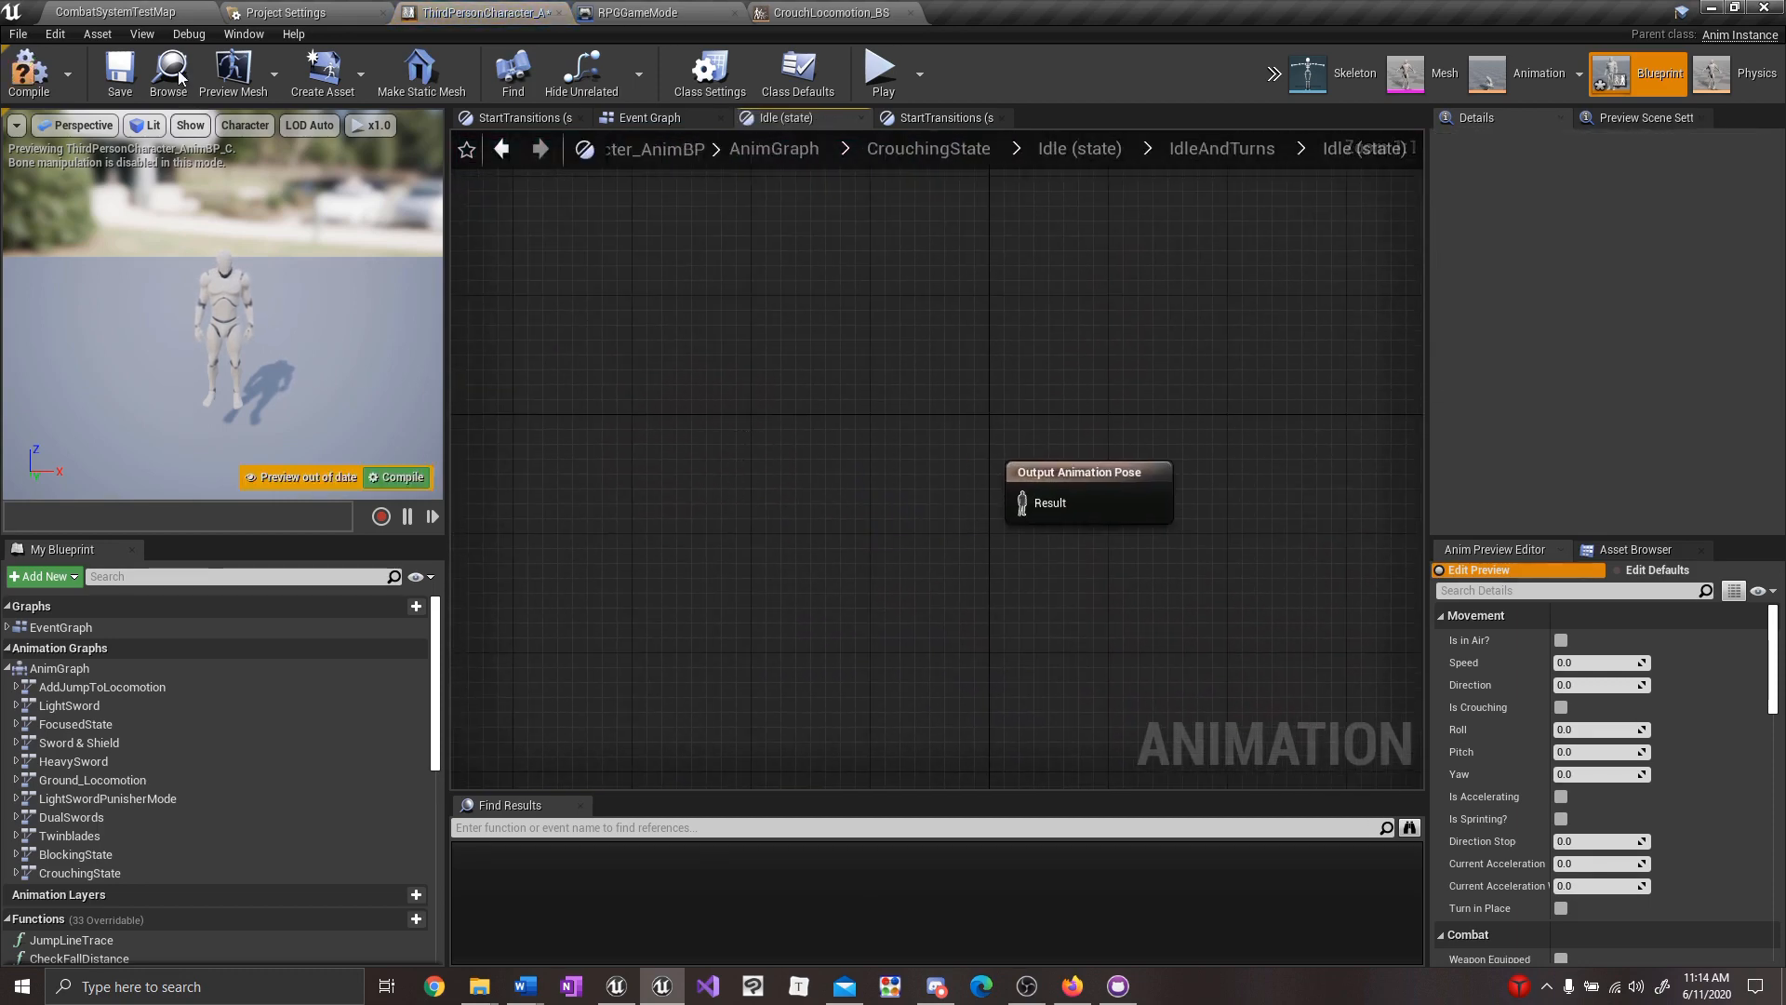
pyautogui.click(117, 12)
pyautogui.moveTo(398, 651); pyautogui.dragTo(735, 532)
pyautogui.moveTo(883, 576); pyautogui.dragTo(1026, 504)
pyautogui.moveTo(772, 549); pyautogui.dragTo(817, 476)
pyautogui.click(1079, 148)
pyautogui.click(1080, 149)
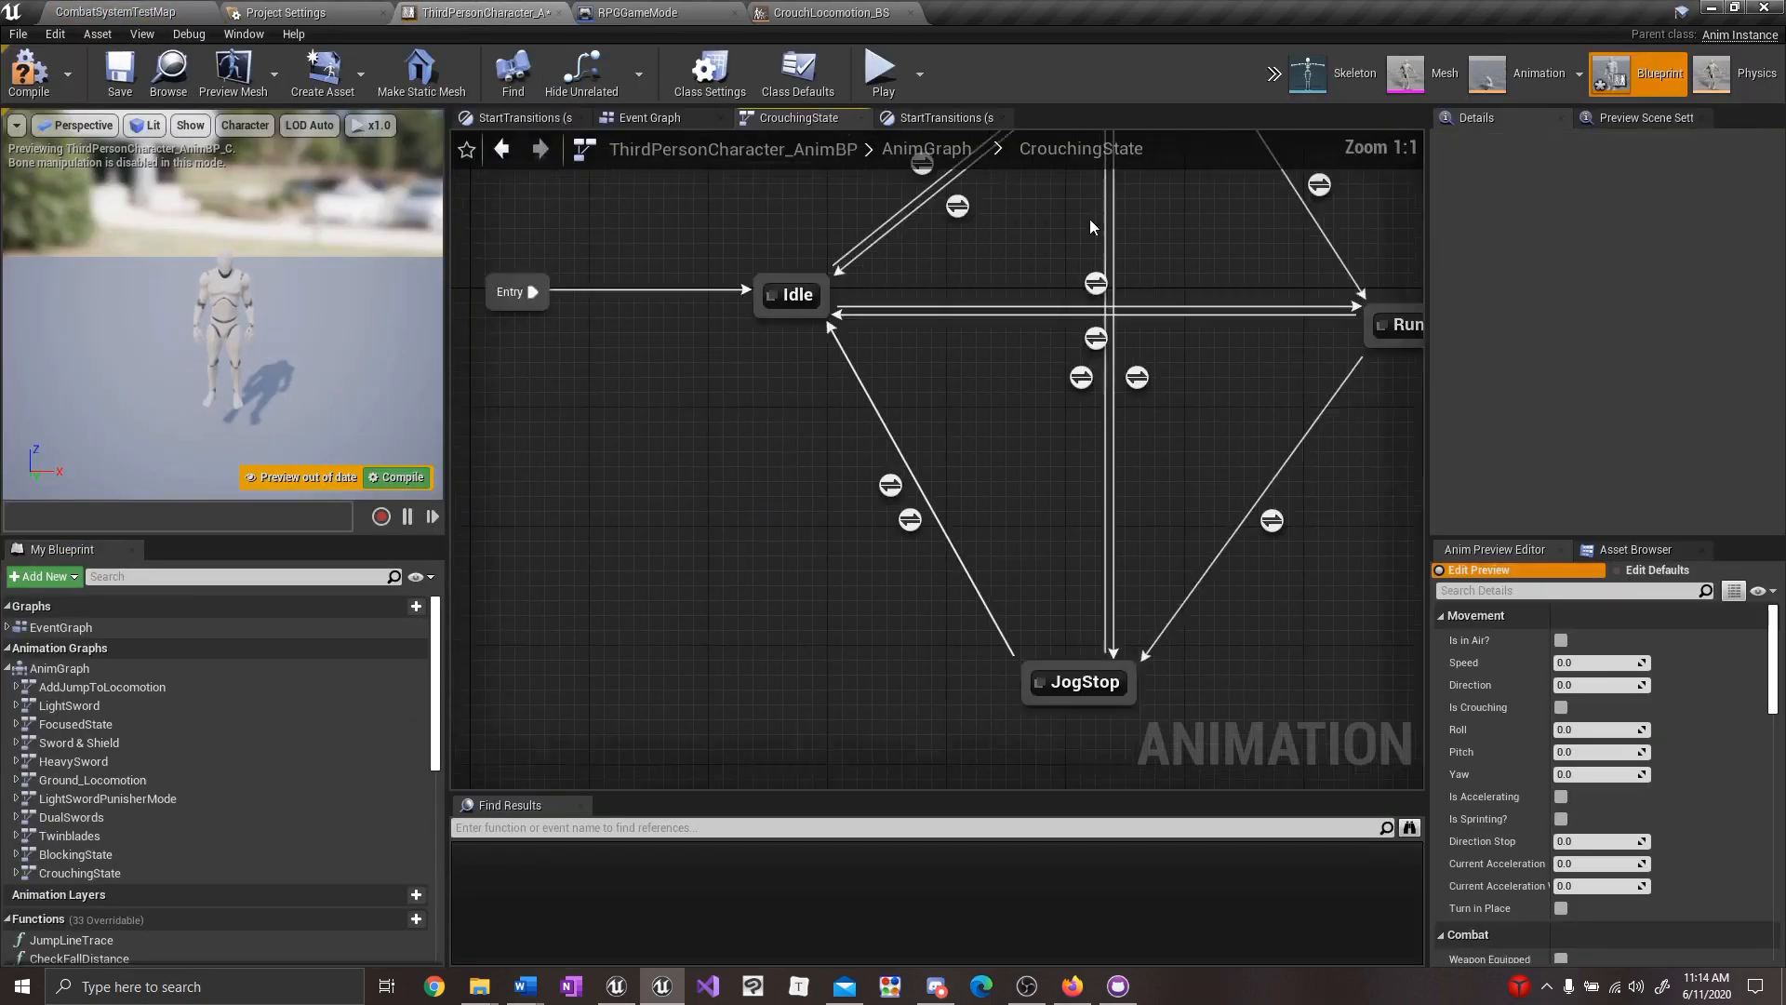
# In CrouchingState's StartTransitions state, replace the existing pose logic with the CrouchStart blend space and connect it to the output pose.
pyautogui.moveTo(944, 342); pyautogui.dragTo(837, 578, button='right')
pyautogui.doubleClick(1069, 309)
pyautogui.moveTo(916, 532); pyautogui.dragTo(948, 484, button='right')
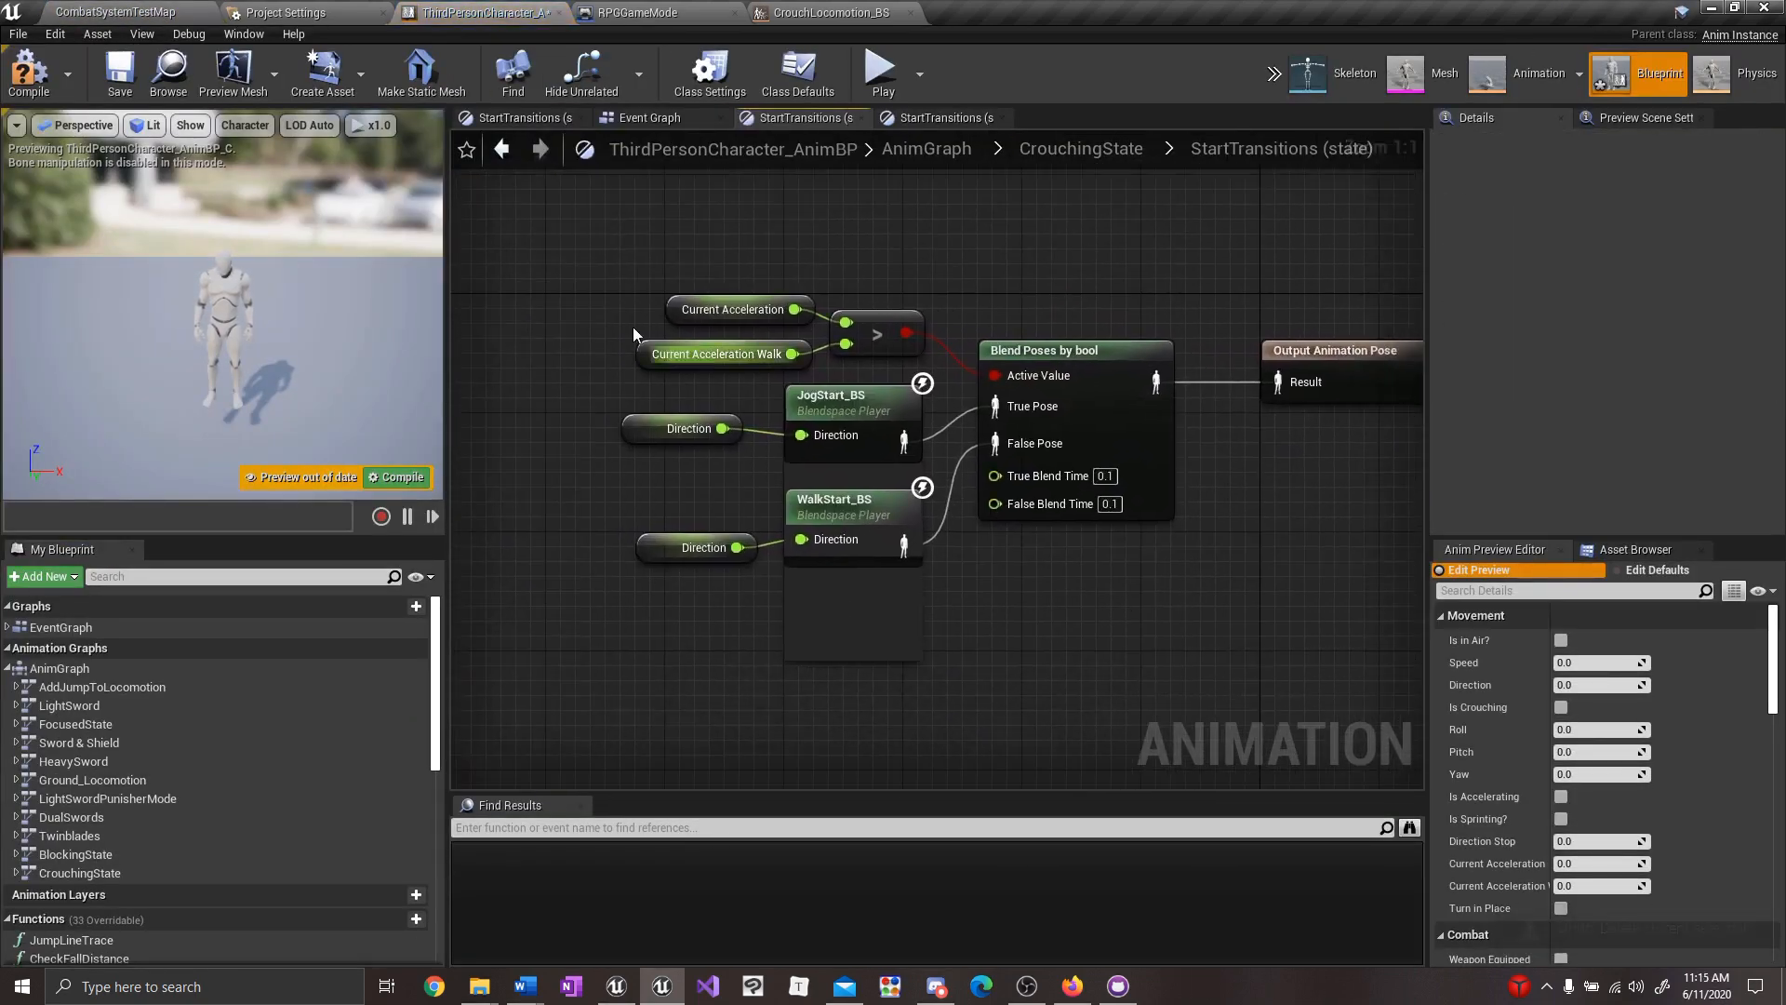
pyautogui.moveTo(622, 284); pyautogui.dragTo(1032, 604)
pyautogui.press('Delete')
pyautogui.click(117, 12)
pyautogui.click(1386, 591)
pyautogui.doubleClick(406, 644)
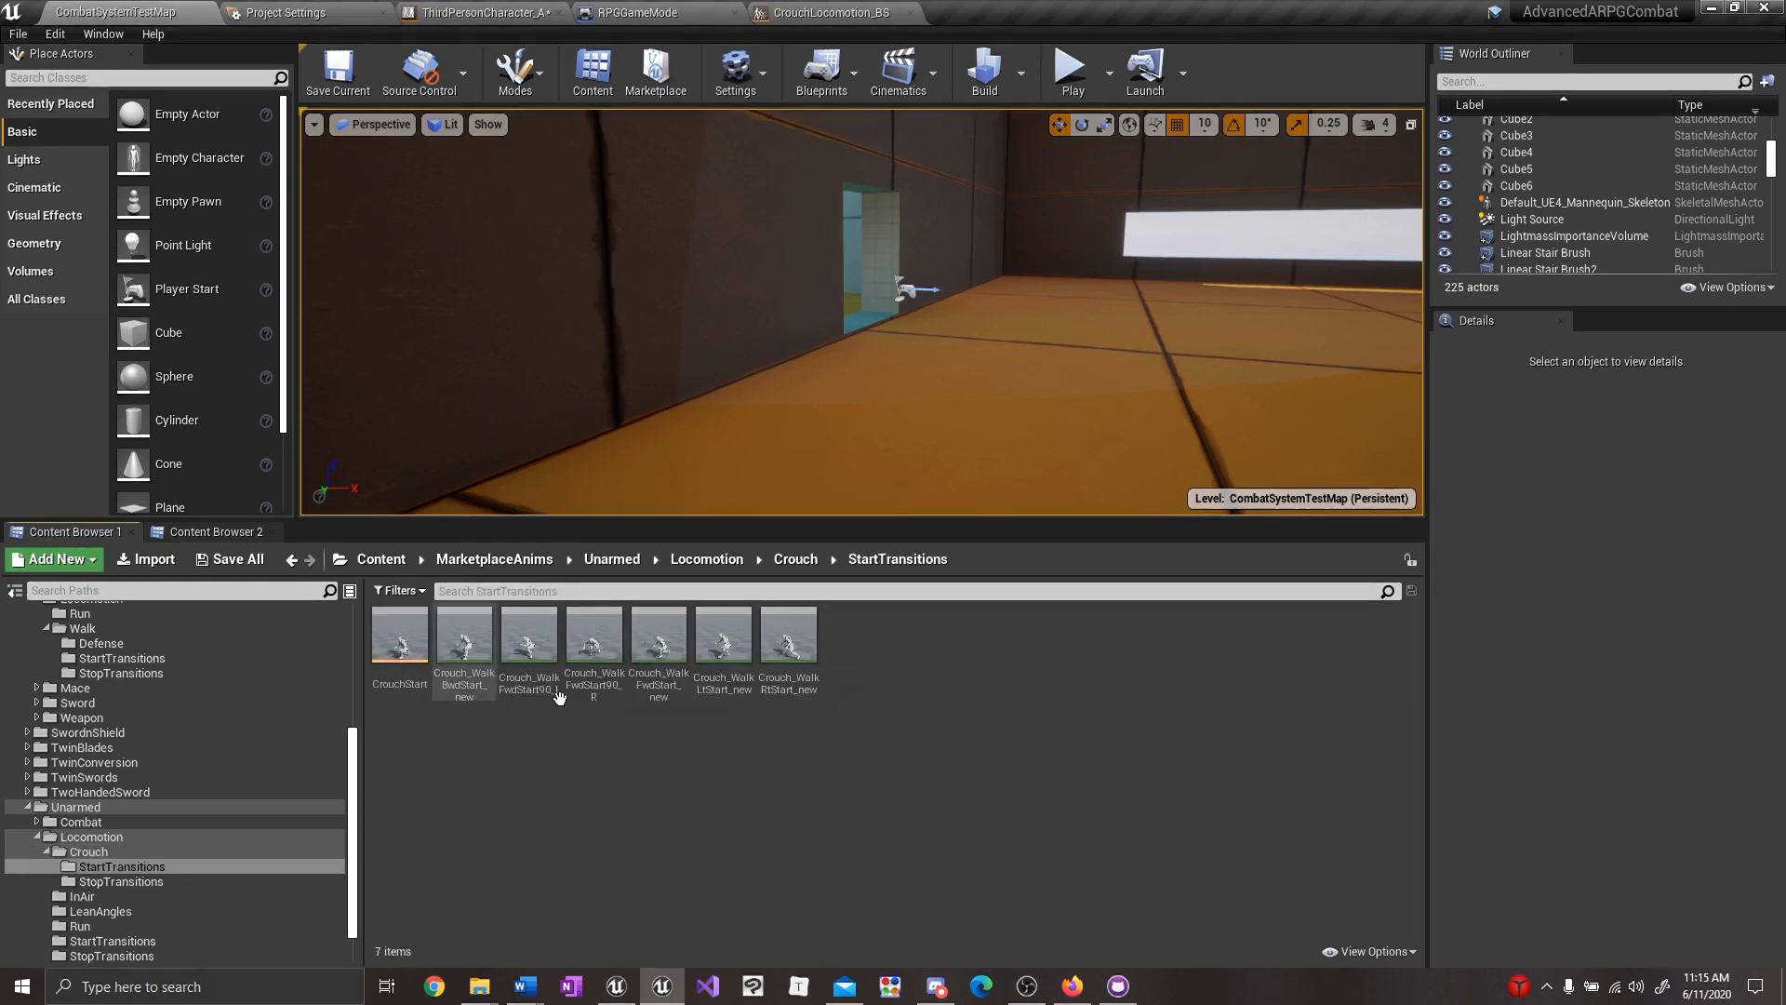
pyautogui.moveTo(399, 643); pyautogui.dragTo(977, 398)
pyautogui.moveTo(1120, 418); pyautogui.dragTo(1151, 374)
pyautogui.moveTo(1145, 411); pyautogui.dragTo(1278, 383)
# Feed the Direction variable into CrouchStart's Direction input, tidy the node layout, and return to CrouchingState.
pyautogui.rightClick(750, 466)
pyautogui.write('get direc')
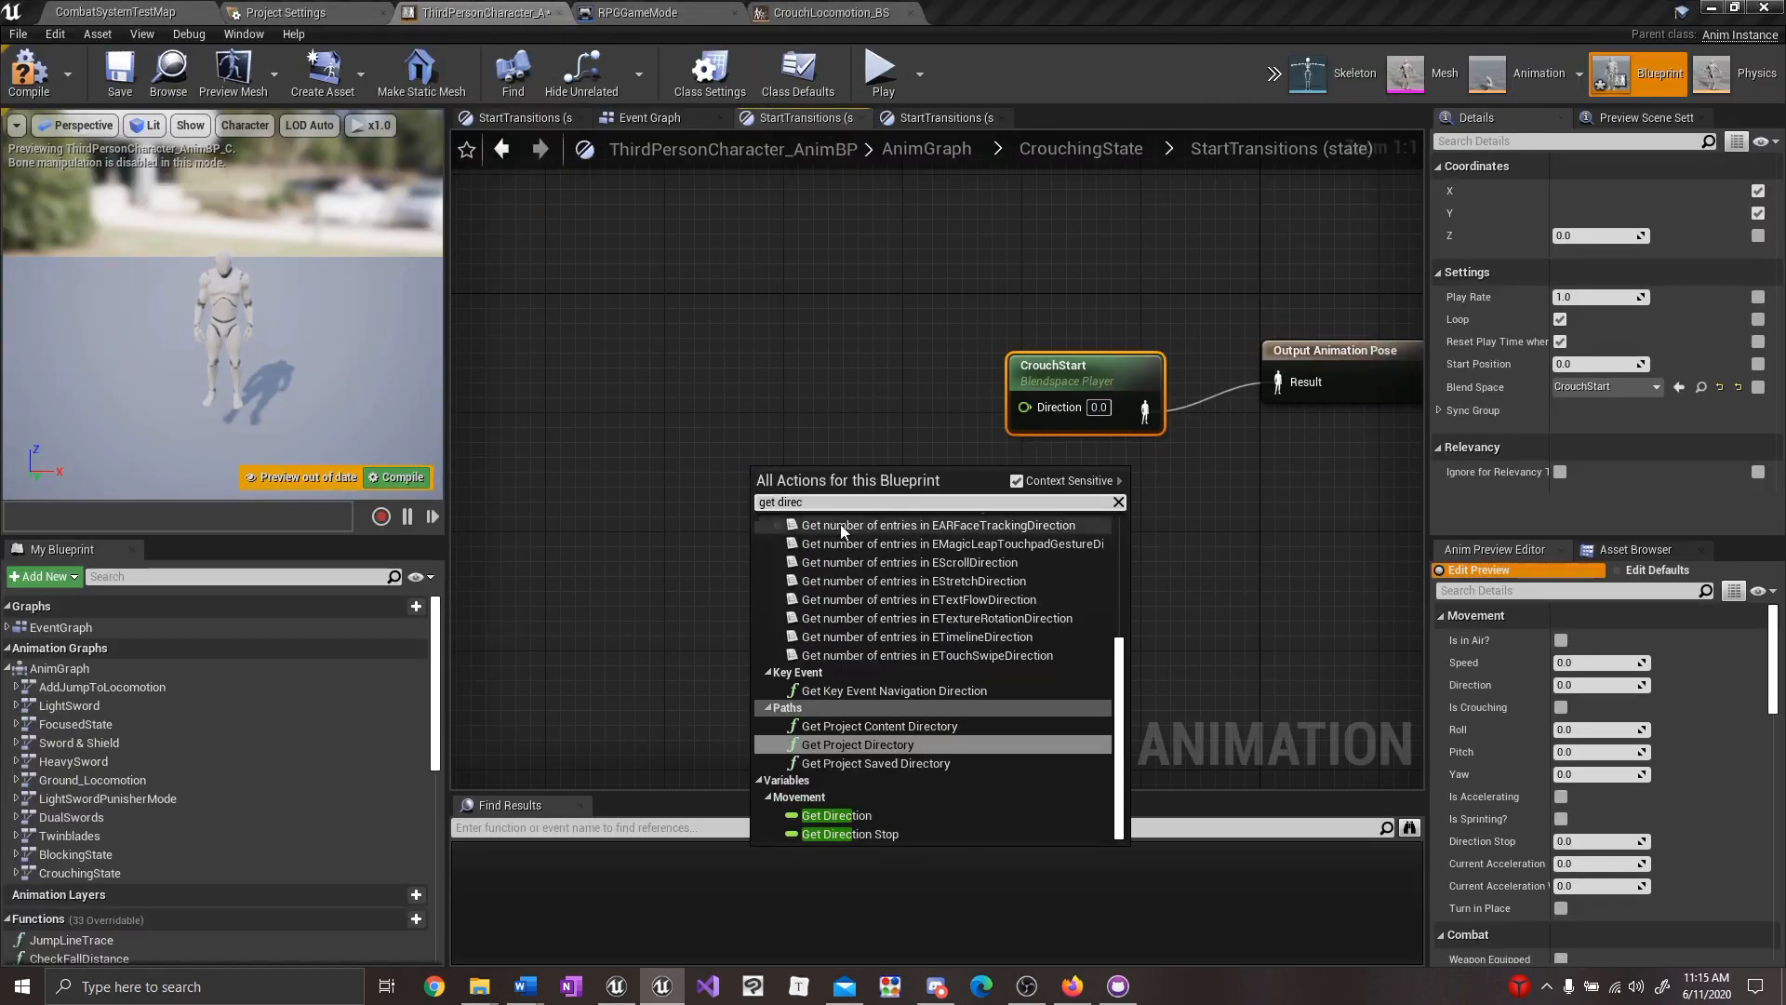
pyautogui.click(842, 815)
pyautogui.moveTo(863, 487); pyautogui.dragTo(1025, 407)
pyautogui.moveTo(768, 490); pyautogui.dragTo(844, 409)
pyautogui.click(903, 410)
pyautogui.moveTo(833, 326); pyautogui.dragTo(1051, 447)
pyautogui.moveTo(1075, 365); pyautogui.dragTo(1090, 335)
pyautogui.click(1117, 152)
# In the Run state, replace the blend space with CrouchLocomotion_BS, wire its Direction and Speed inputs and output pose, and return to CrouchingState.
pyautogui.moveTo(893, 319); pyautogui.dragTo(868, 444, button='right')
pyautogui.doubleClick(1243, 565)
pyautogui.click(979, 449)
pyautogui.press('Delete')
pyautogui.click(139, 11)
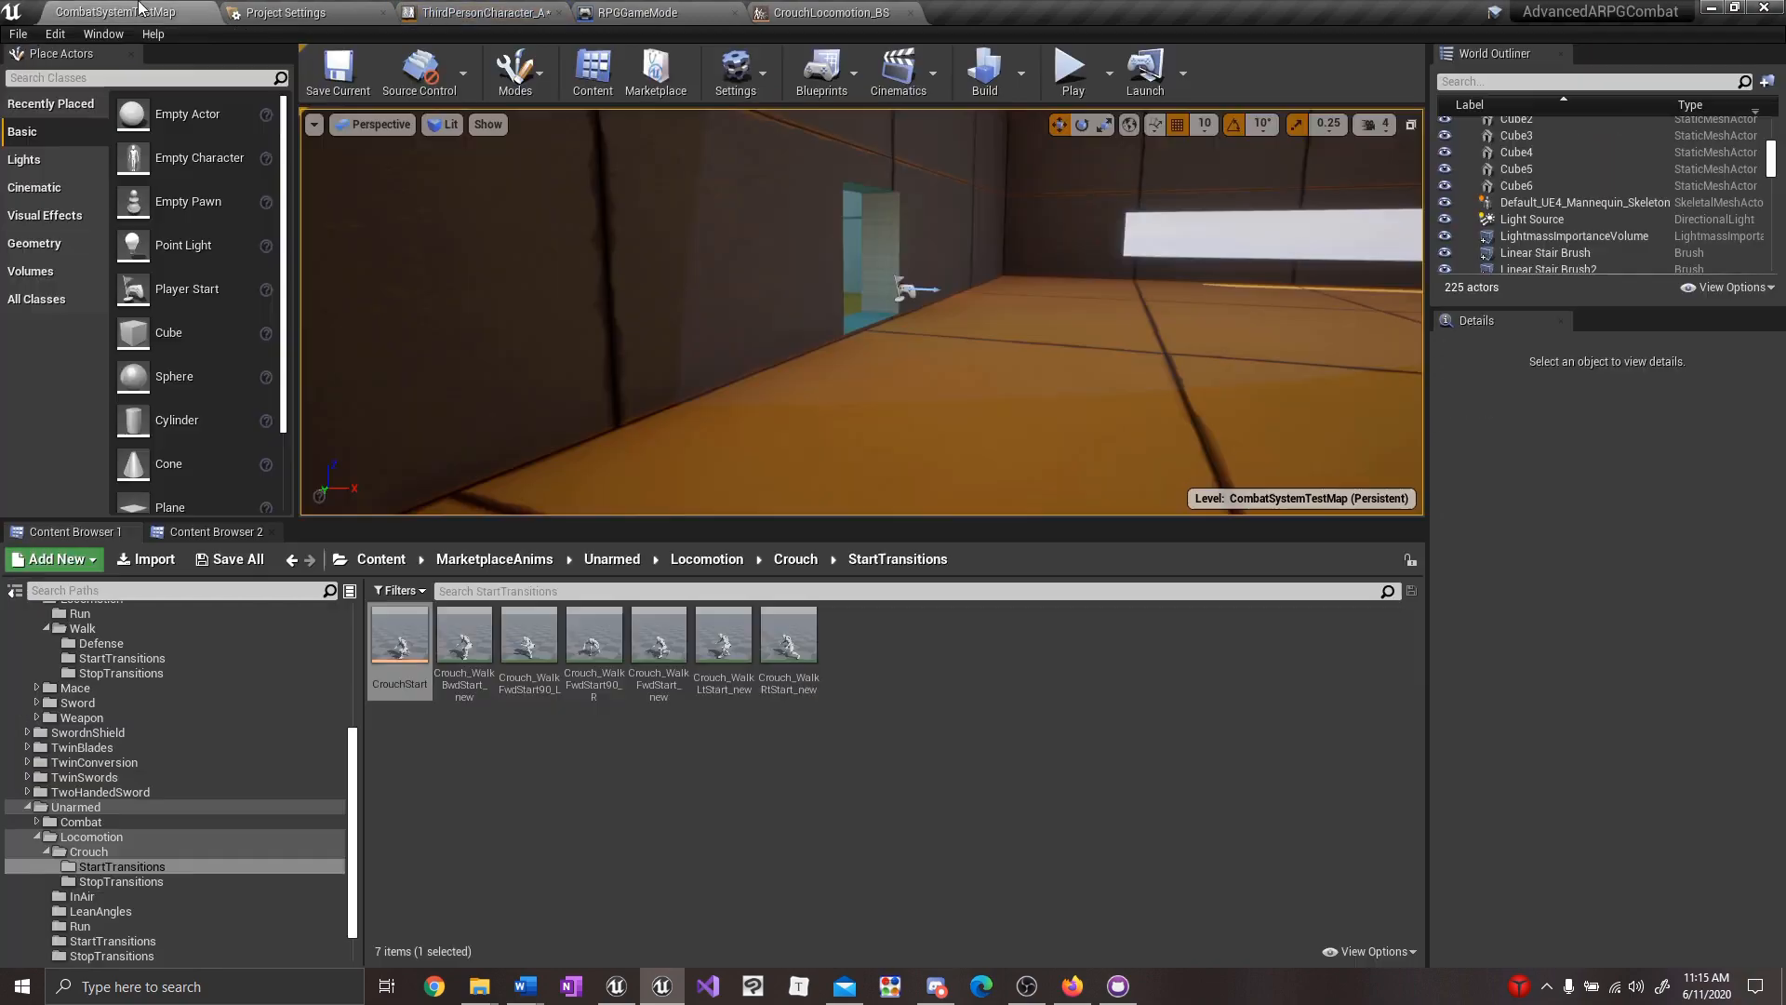
pyautogui.click(797, 559)
pyautogui.moveTo(594, 640); pyautogui.dragTo(925, 436)
pyautogui.moveTo(1064, 488); pyautogui.dragTo(1186, 495)
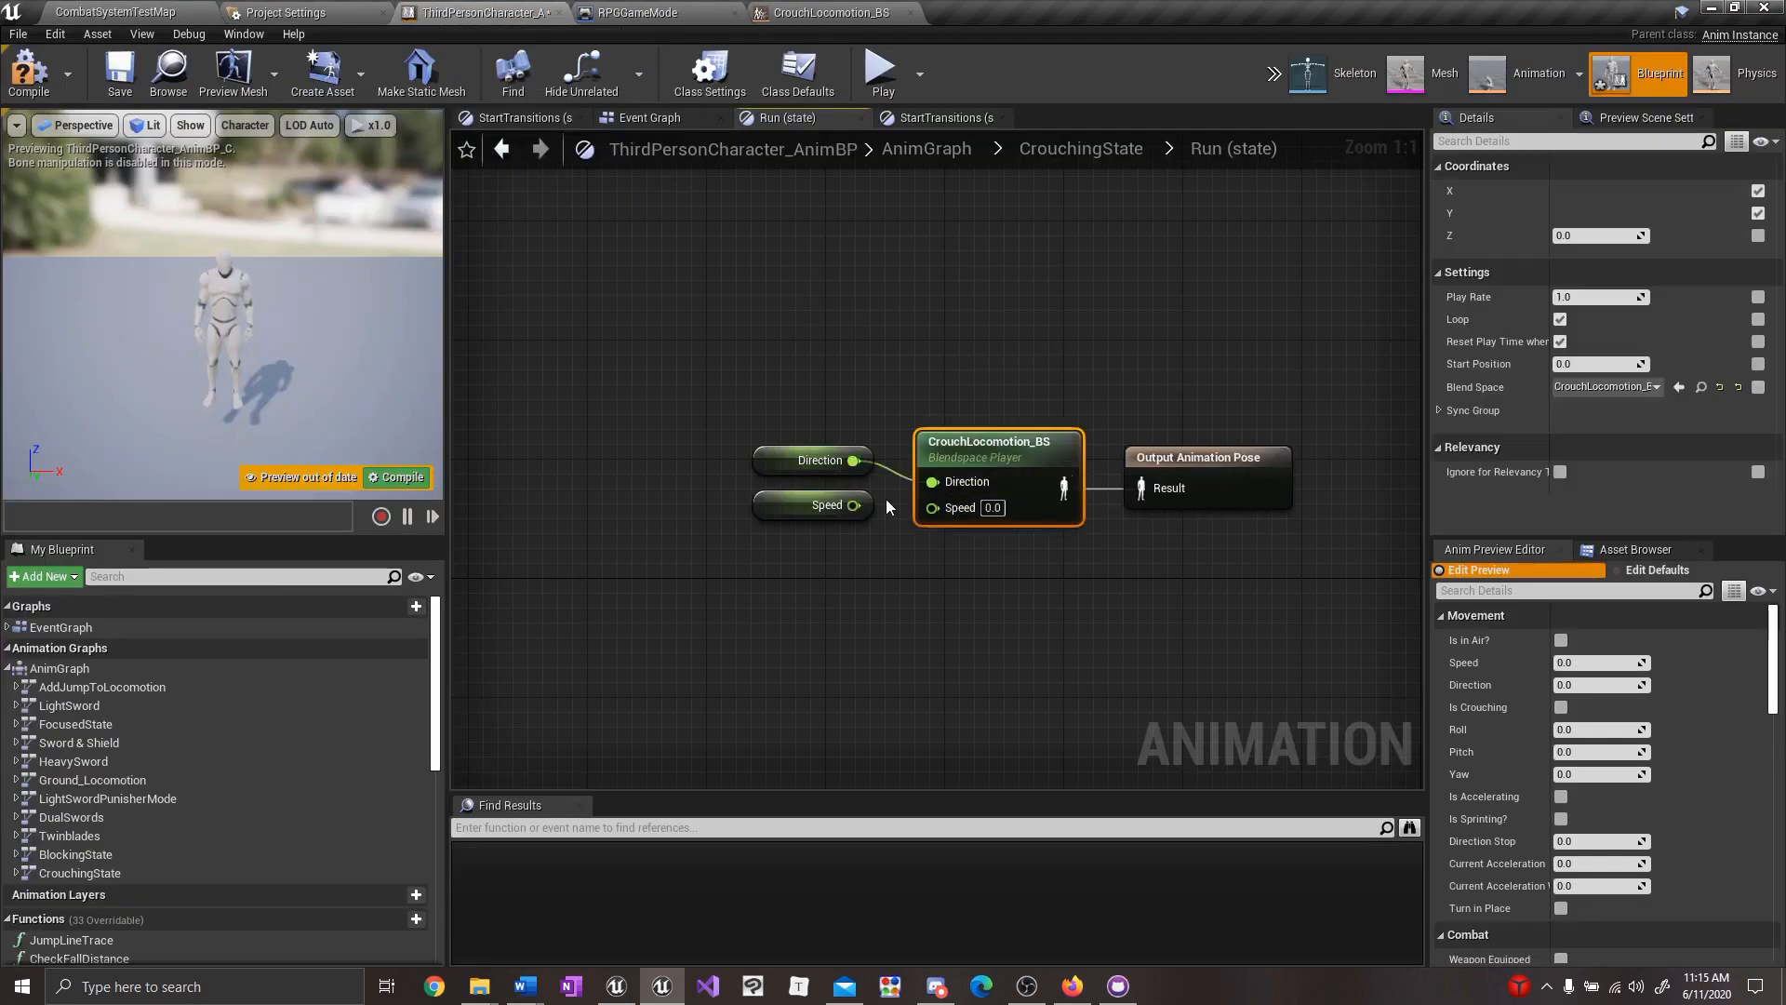
pyautogui.click(1081, 149)
# In the JogStop state, replace the blend space with CrouchStop_BS, connected to Direction Stop and the output pose, and return to CrouchingState.
pyautogui.moveTo(847, 782); pyautogui.dragTo(958, 642, button='right')
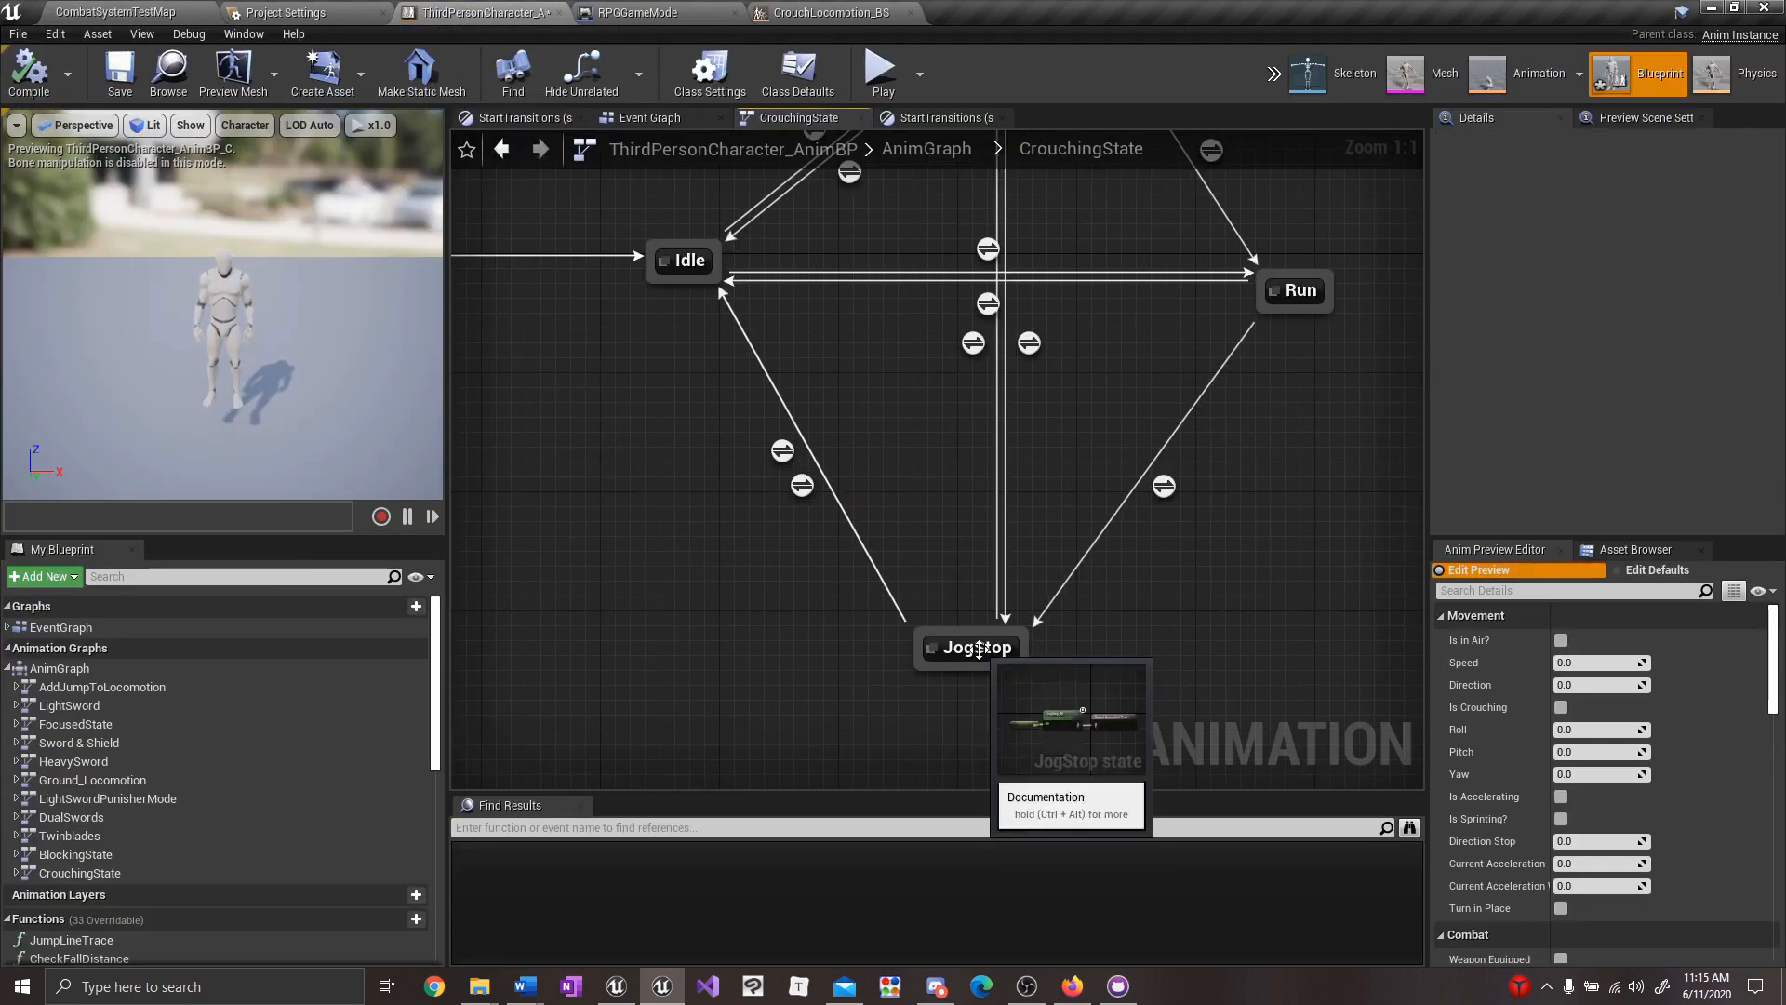
pyautogui.doubleClick(958, 640)
pyautogui.click(889, 607)
pyautogui.press('Delete')
pyautogui.click(121, 12)
pyautogui.moveTo(657, 638); pyautogui.dragTo(863, 518)
pyautogui.moveTo(930, 544); pyautogui.dragTo(1016, 517)
pyautogui.moveTo(913, 513); pyautogui.dragTo(898, 484)
pyautogui.click(1094, 153)
# Disable looping and set the start position for StartTransitions' CrouchStart and JogStop's CrouchStop_BS, using 0.2 for CrouchStop_BS.
pyautogui.doubleClick(1045, 253)
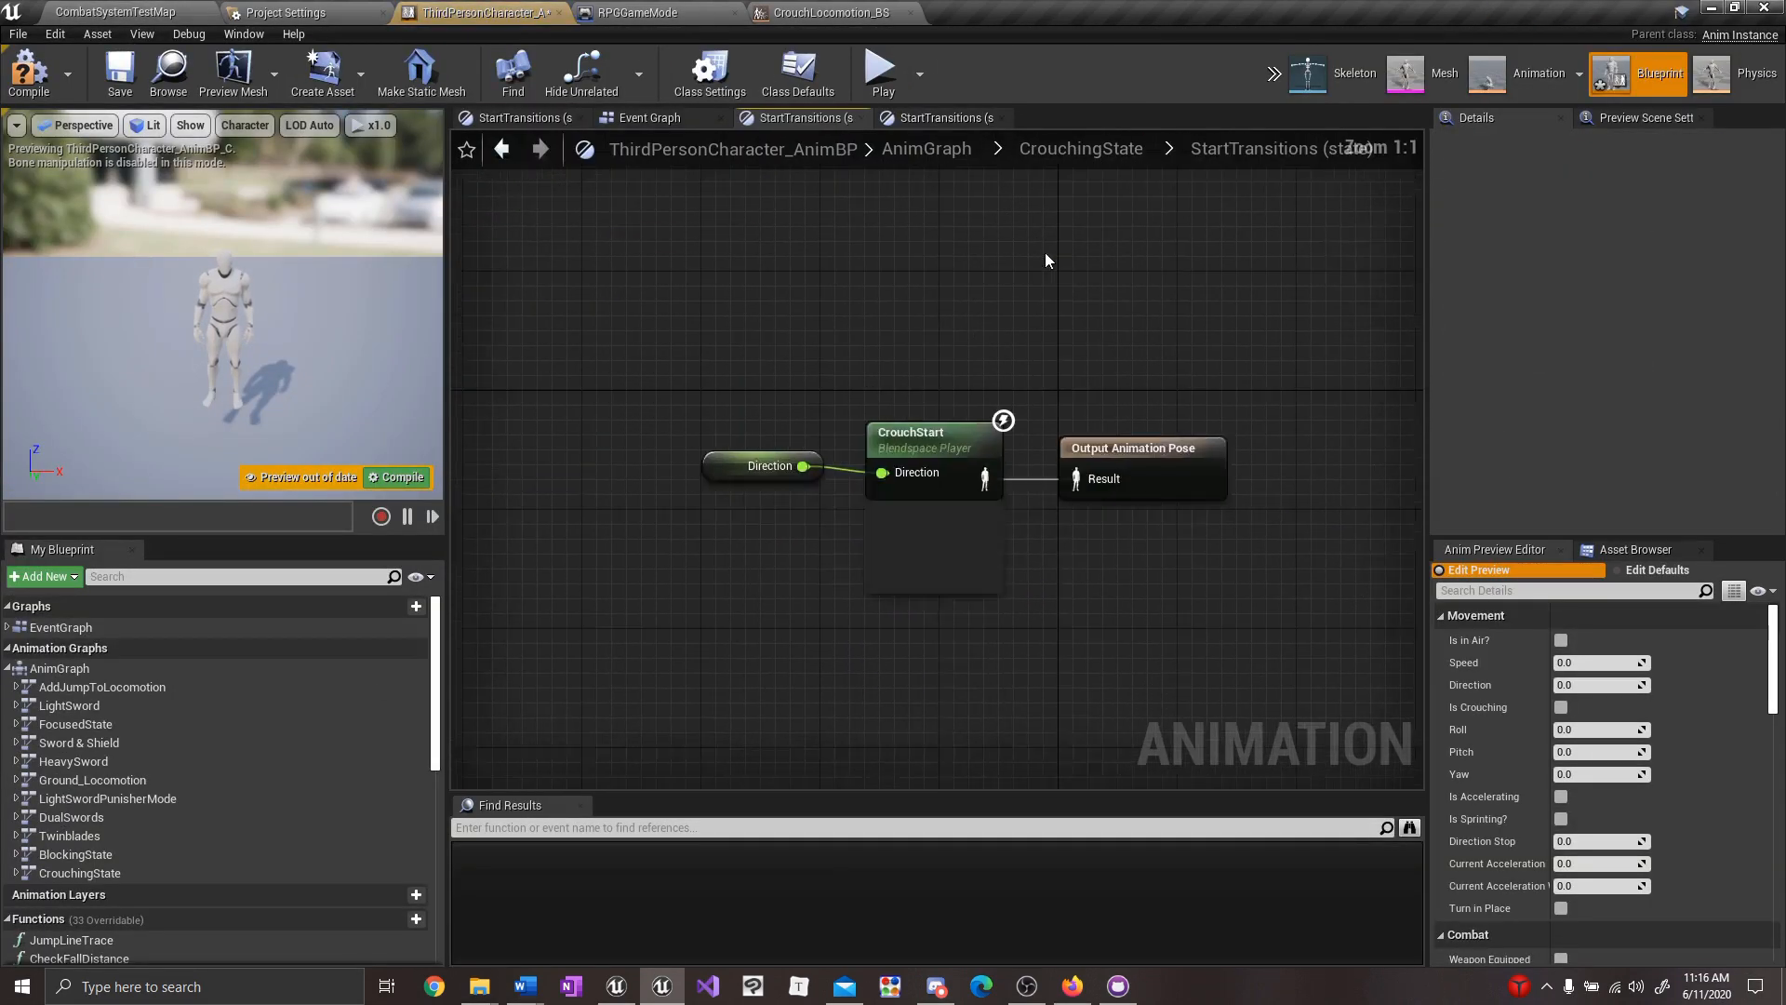
pyautogui.moveTo(1049, 260); pyautogui.dragTo(1110, 286, button='right')
pyautogui.click(988, 470)
pyautogui.click(1560, 319)
pyautogui.click(1595, 363)
pyautogui.click(1081, 149)
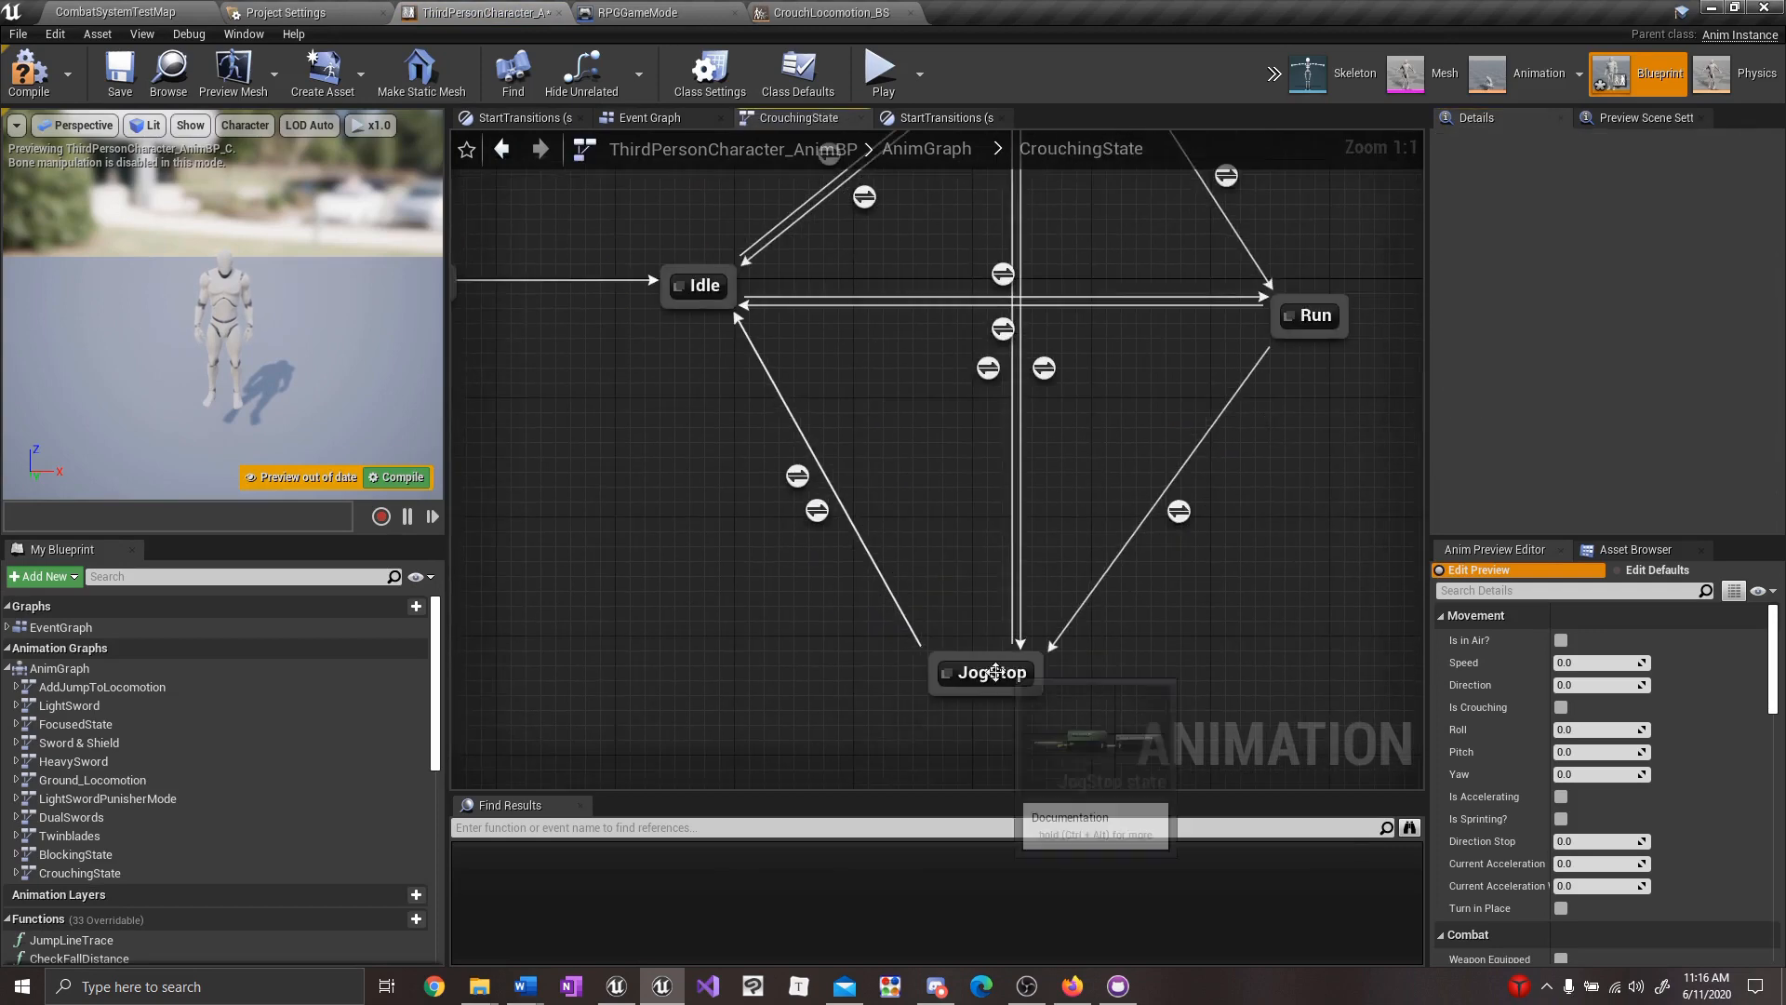
pyautogui.doubleClick(985, 678)
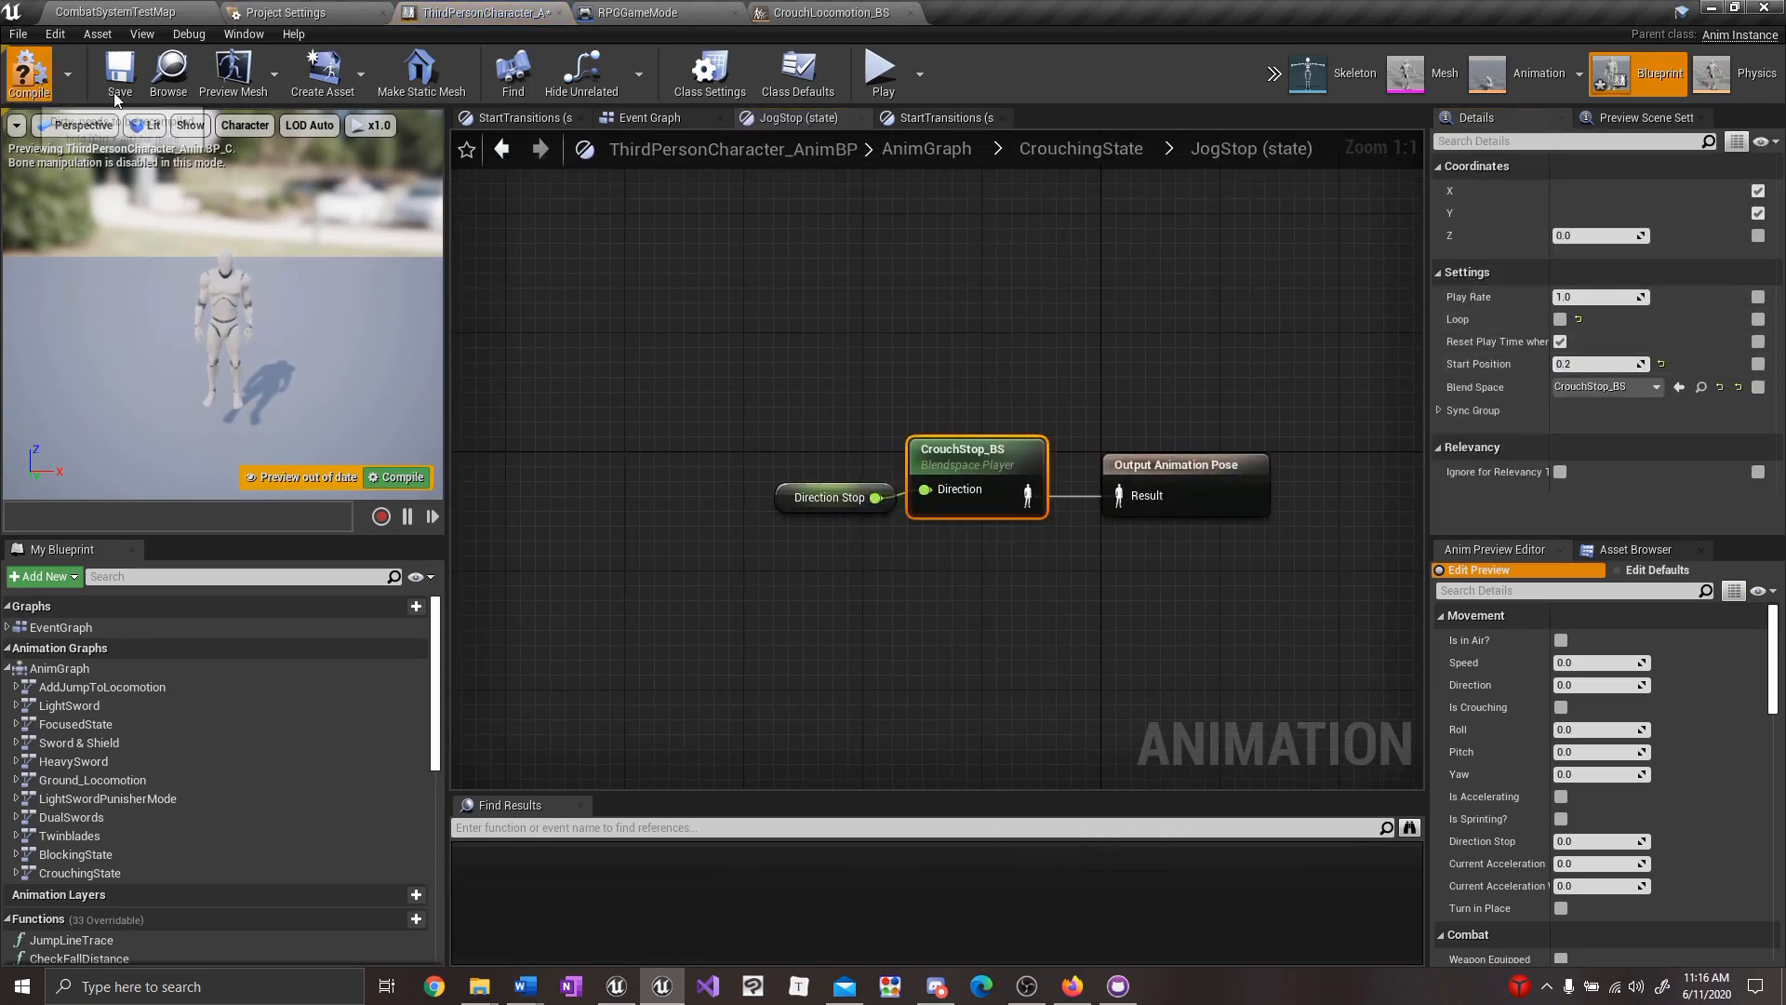
pyautogui.click(1080, 148)
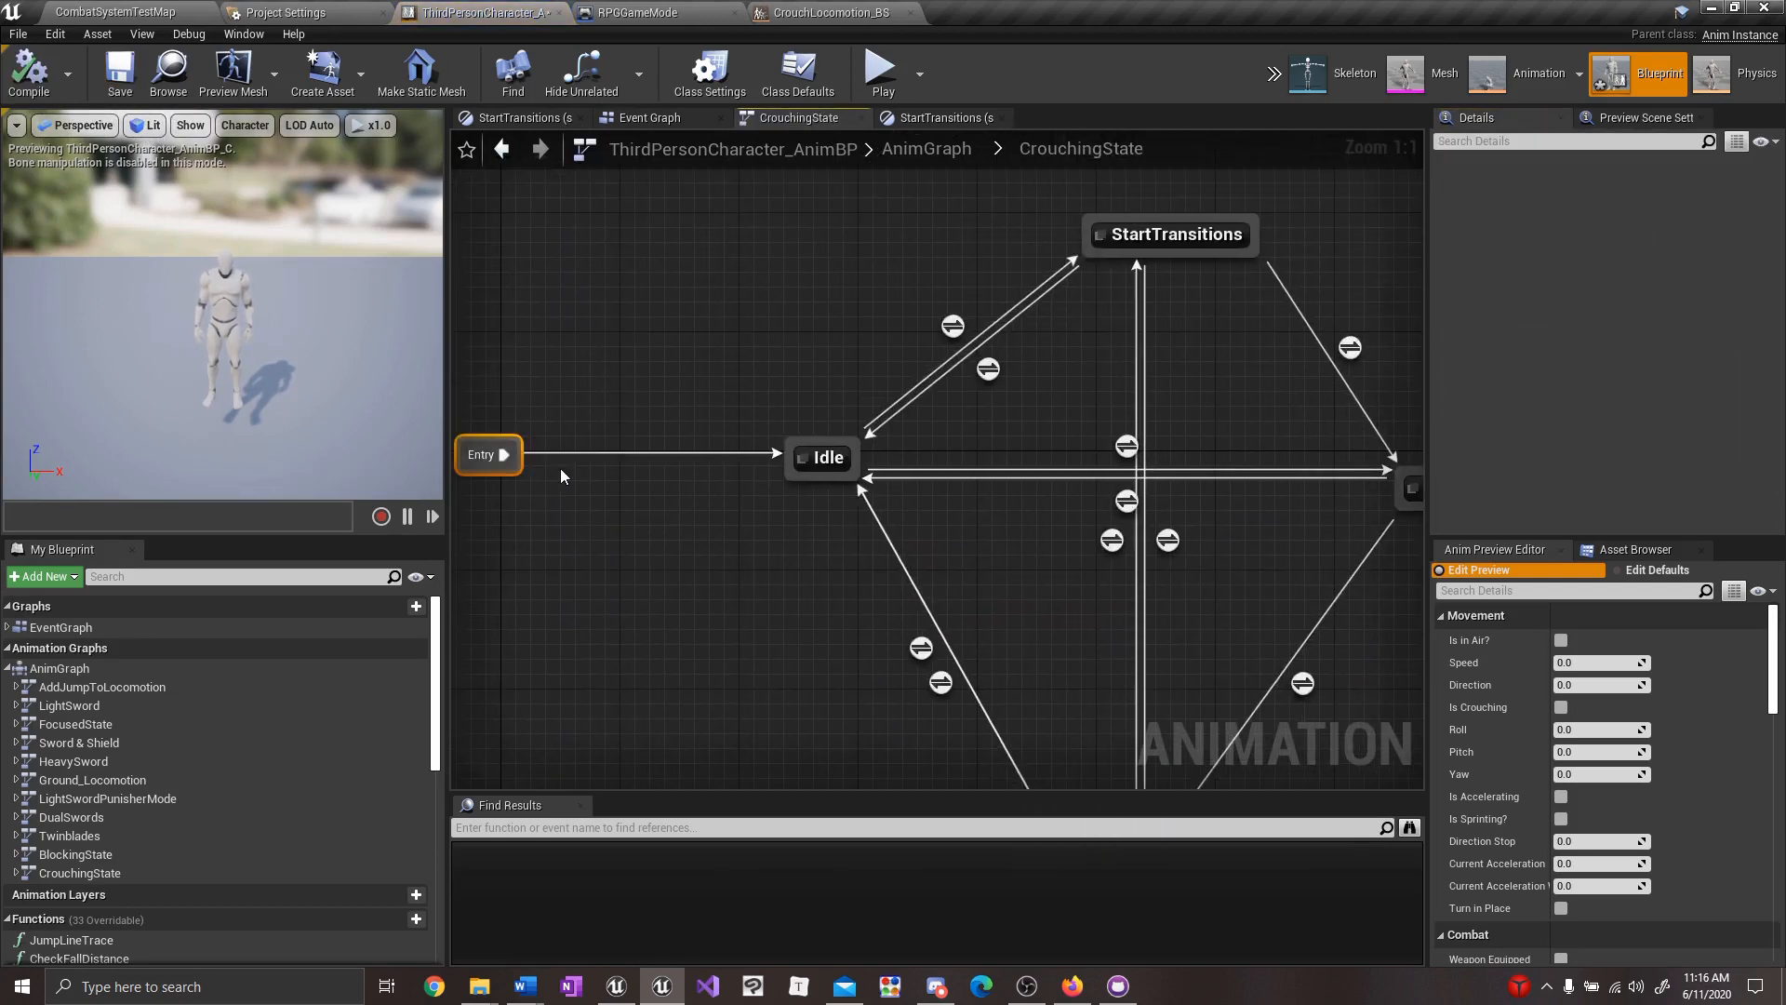
# Create a new state named EnterCrouch in CrouchingState and connect Entry to it instead of Idle.
pyautogui.moveTo(562, 476); pyautogui.dragTo(678, 481, button='right')
pyautogui.moveTo(621, 459); pyautogui.dragTo(711, 455)
pyautogui.click(745, 493)
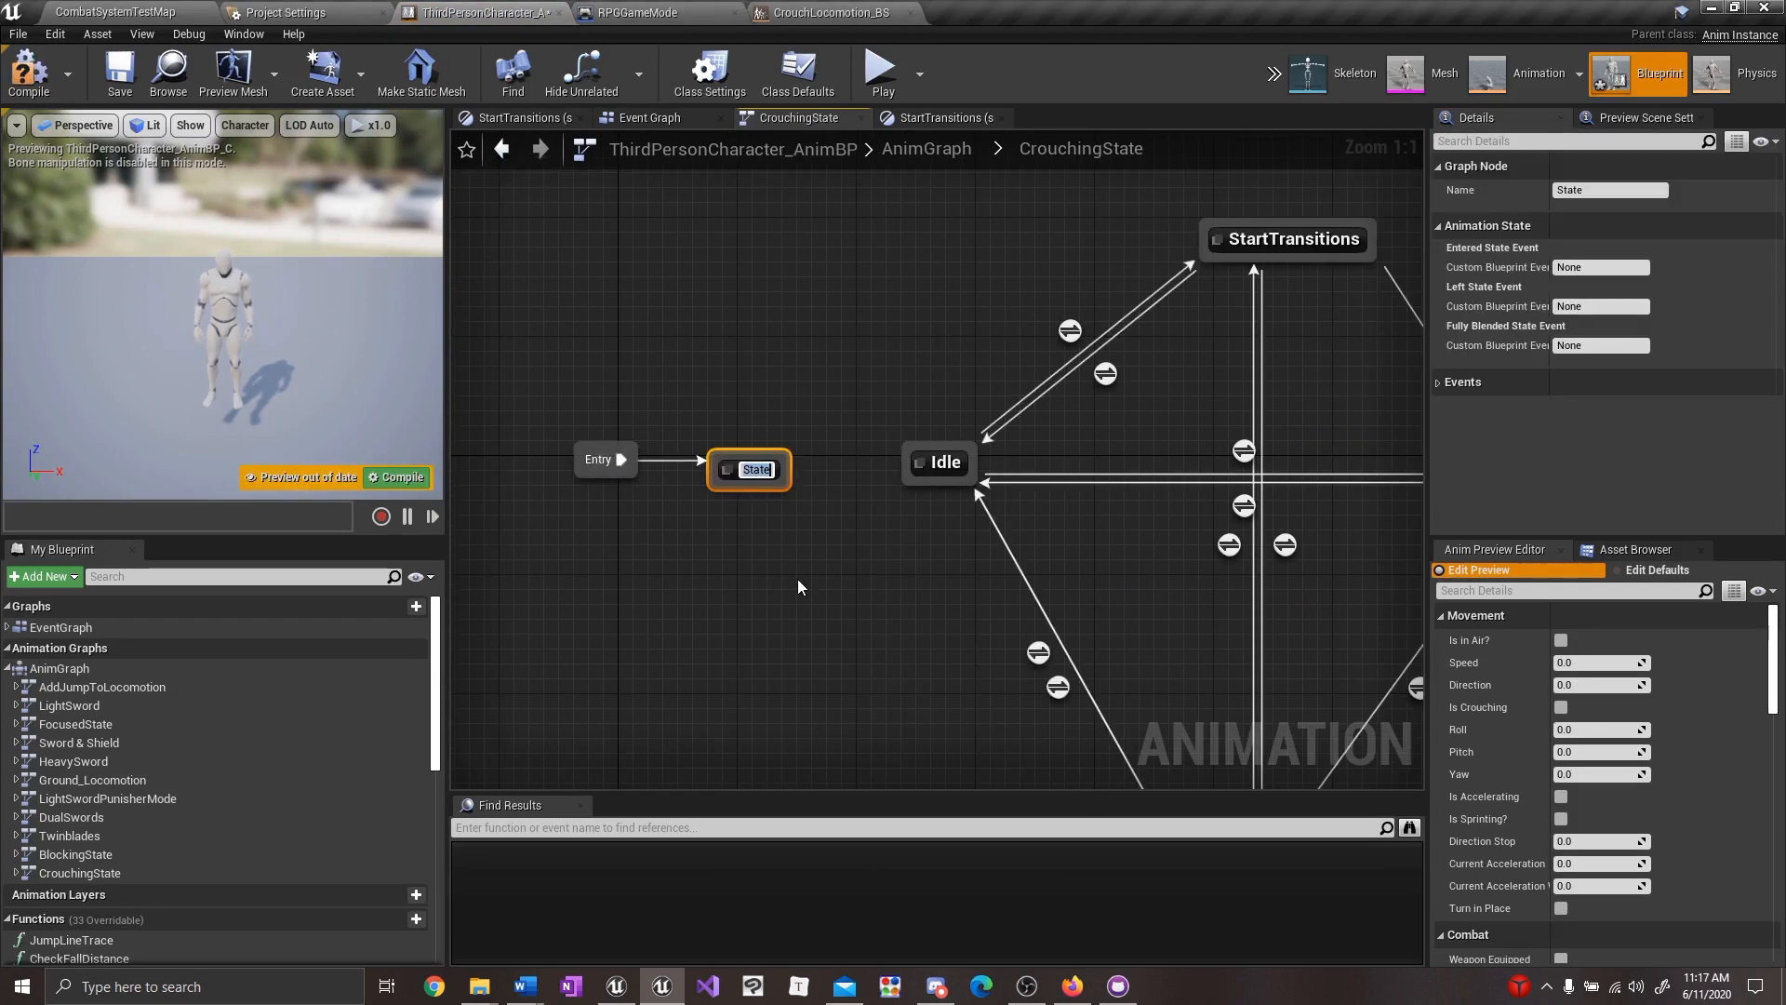
pyautogui.write('EnterCrouch')
pyautogui.press('Return')
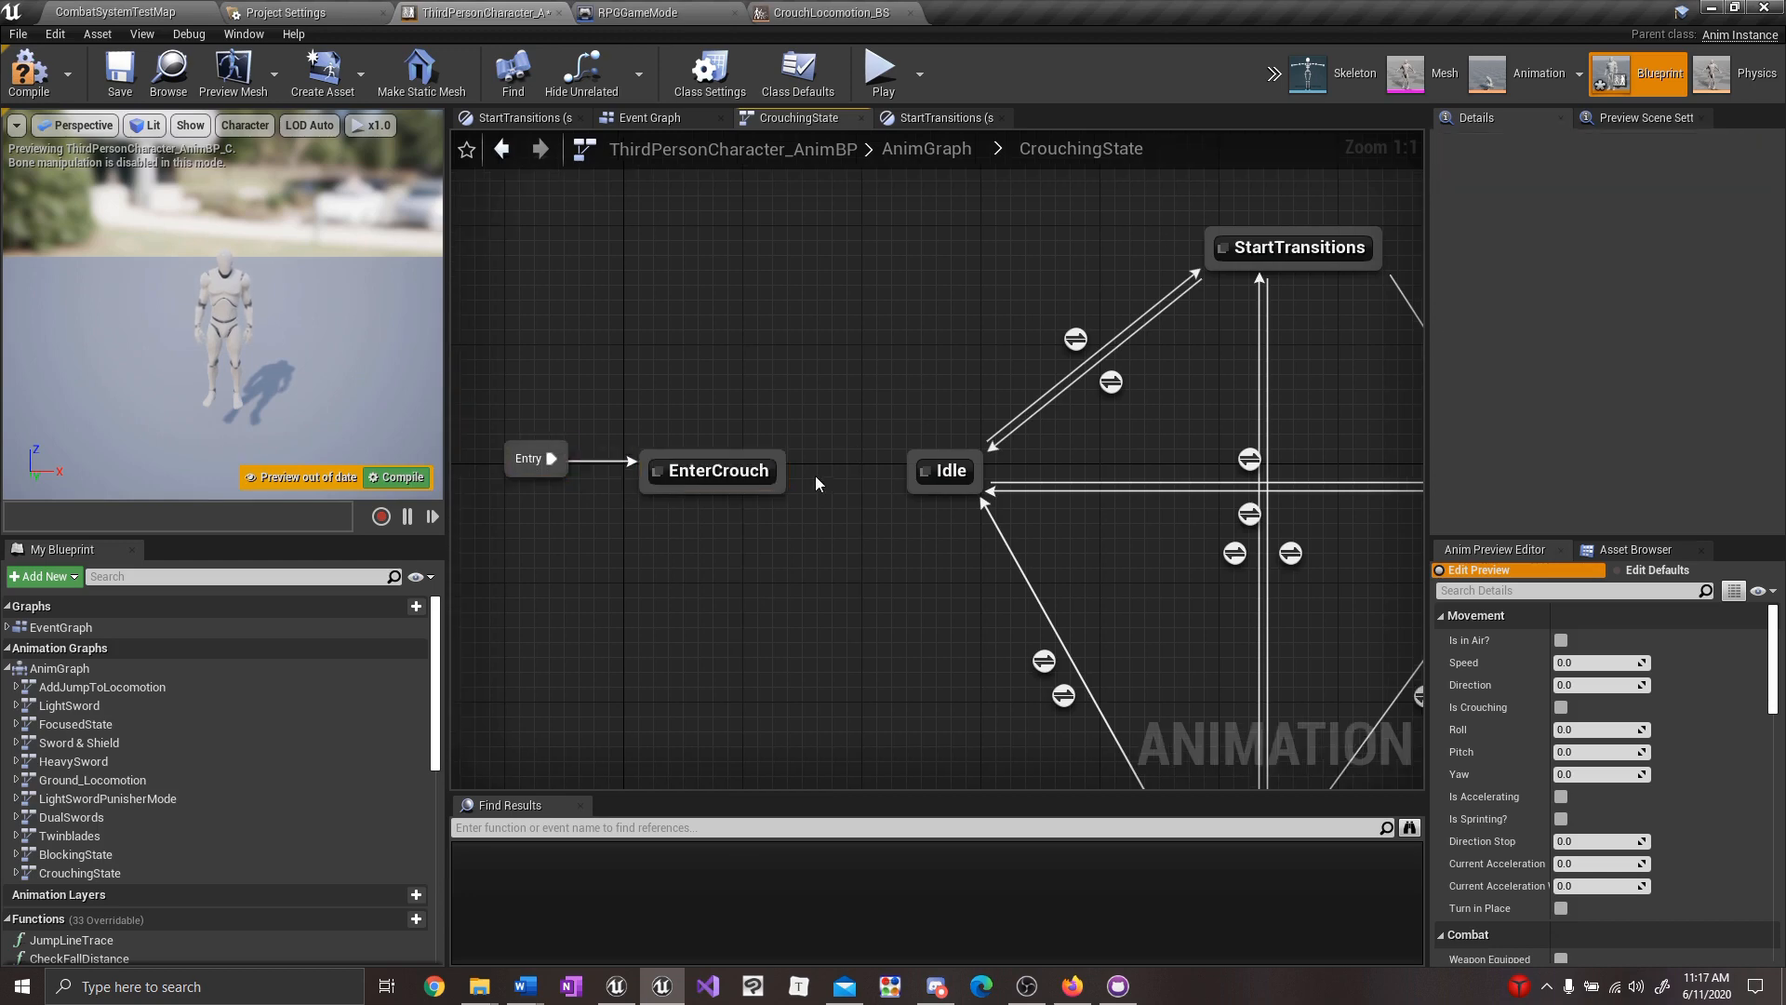
# Add a transition from EnterCrouch to Idle and open its details.
pyautogui.moveTo(781, 469); pyautogui.dragTo(926, 479)
pyautogui.moveTo(925, 479); pyautogui.dragTo(946, 488, button='right')
pyautogui.click(866, 453)
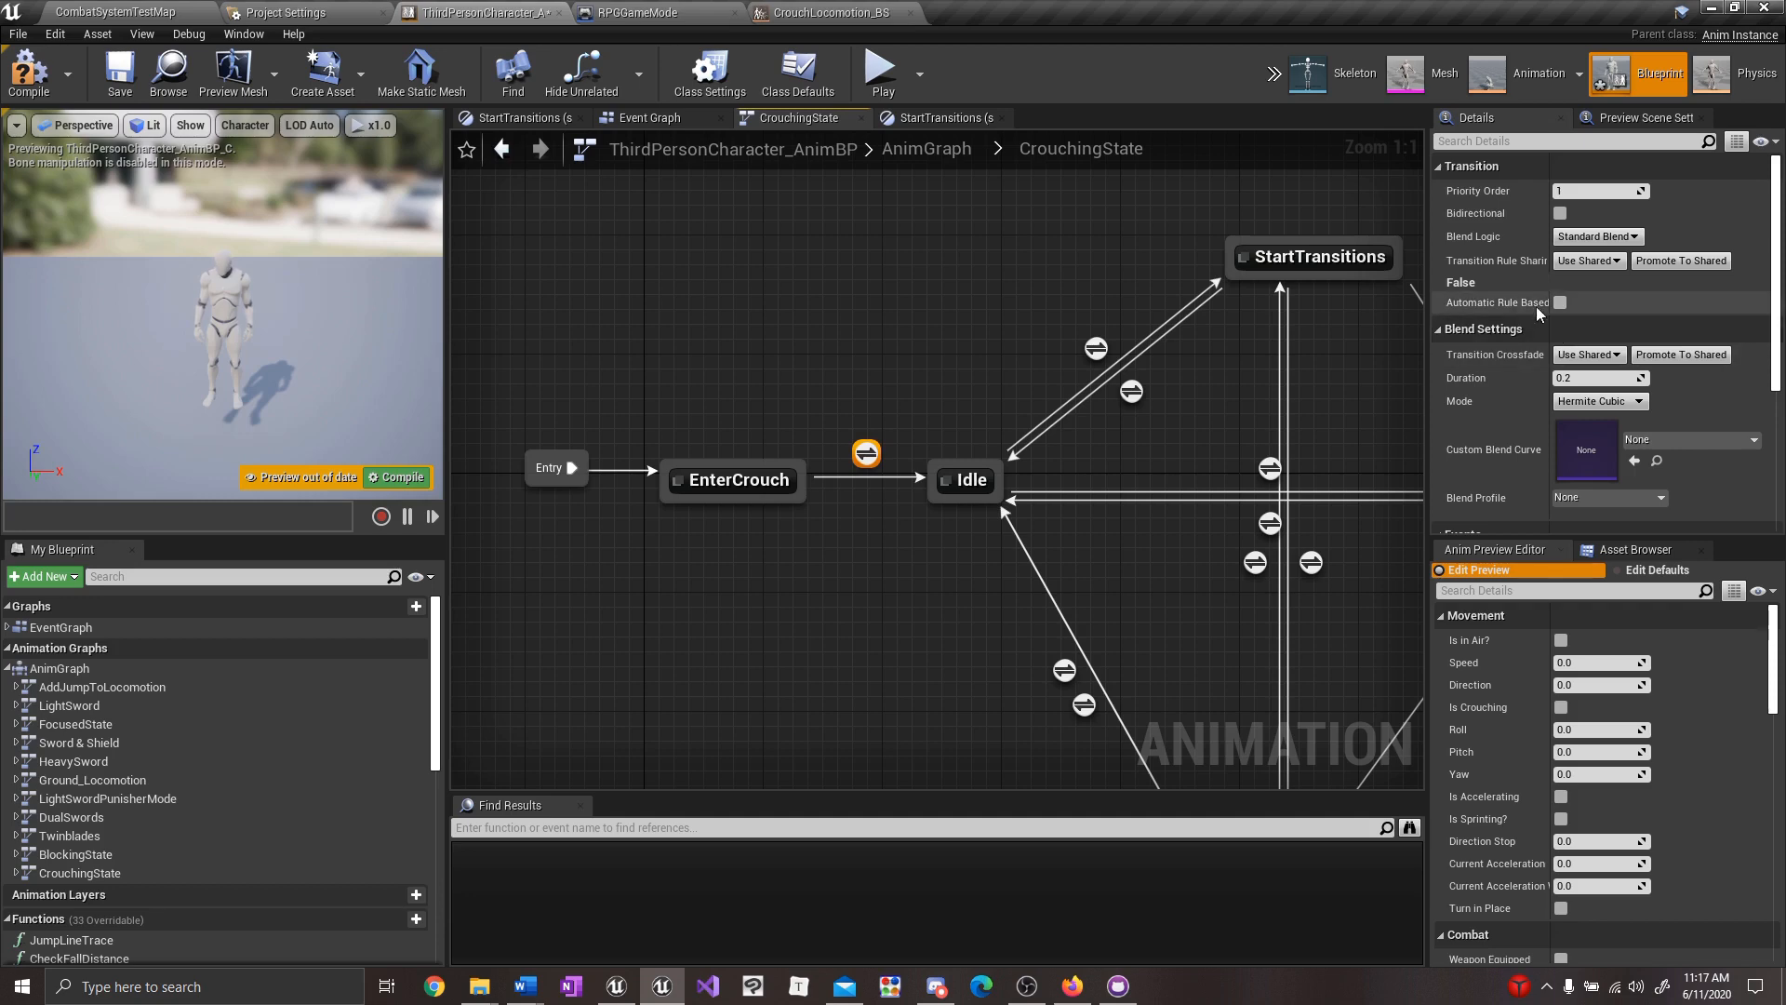
# Add a second transition from EnterCrouch to Idle with the rule Speed greater than 0.
pyautogui.moveTo(798, 470); pyautogui.dragTo(967, 472)
pyautogui.doubleClick(882, 454)
pyautogui.rightClick(758, 518)
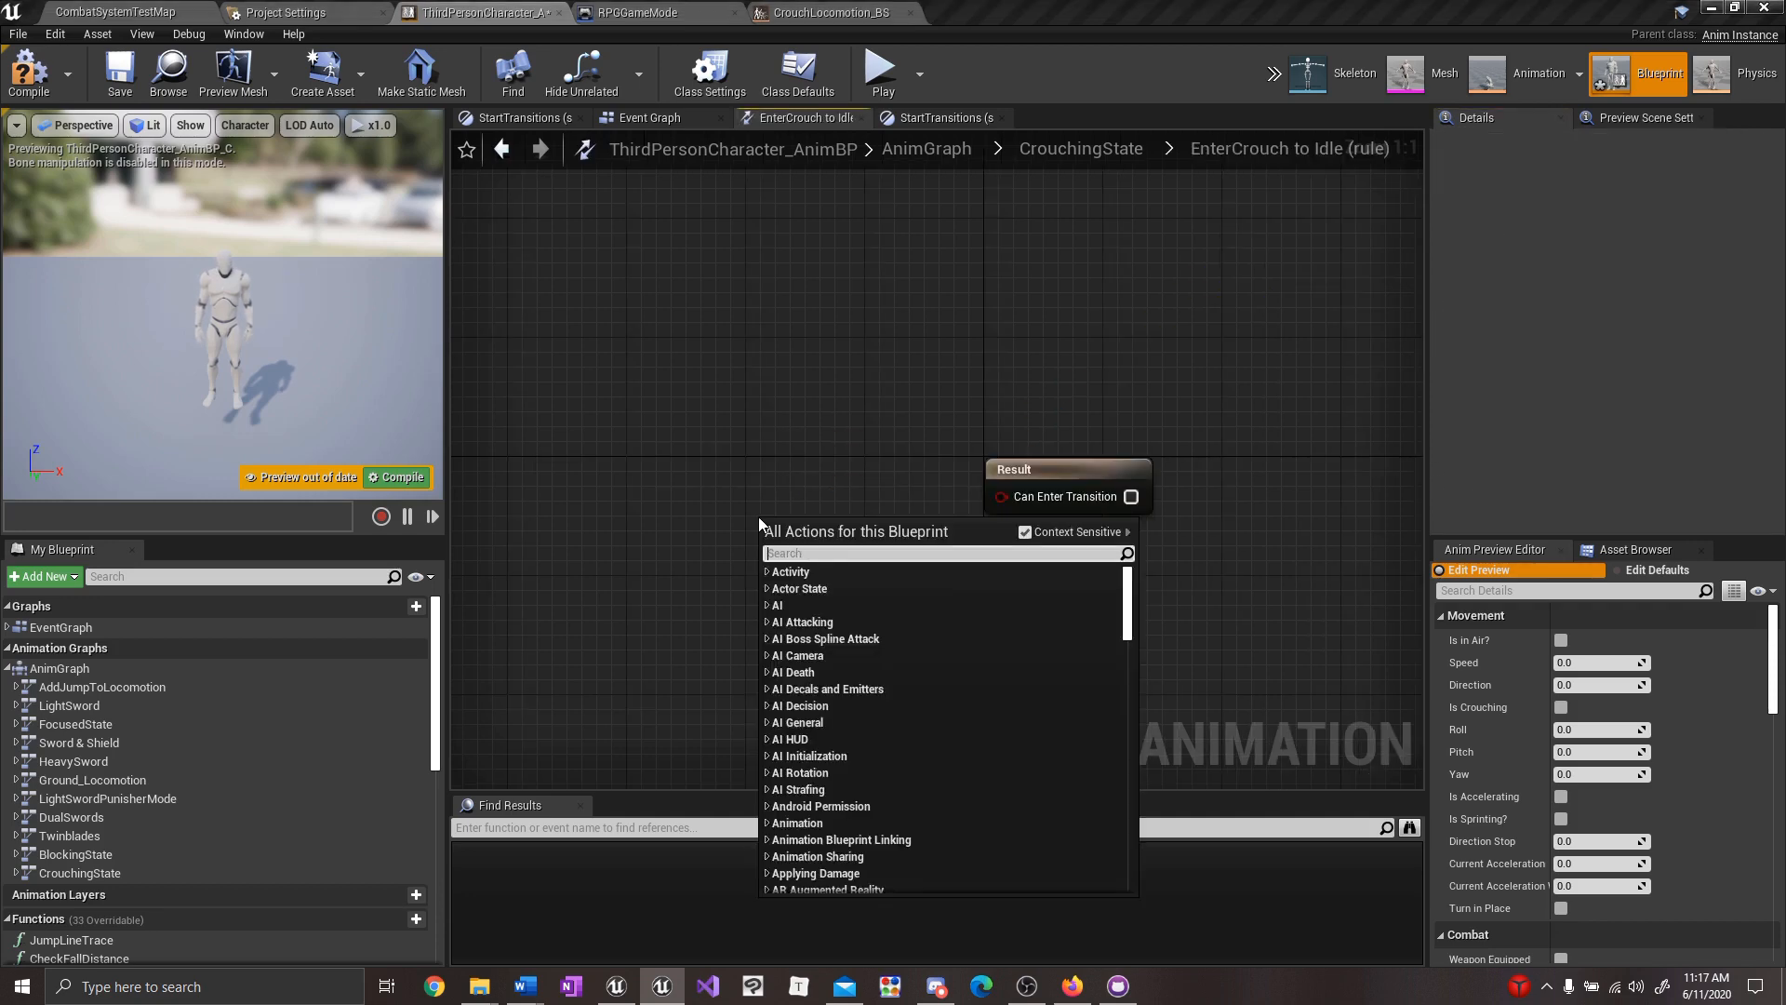
pyautogui.write('get speed')
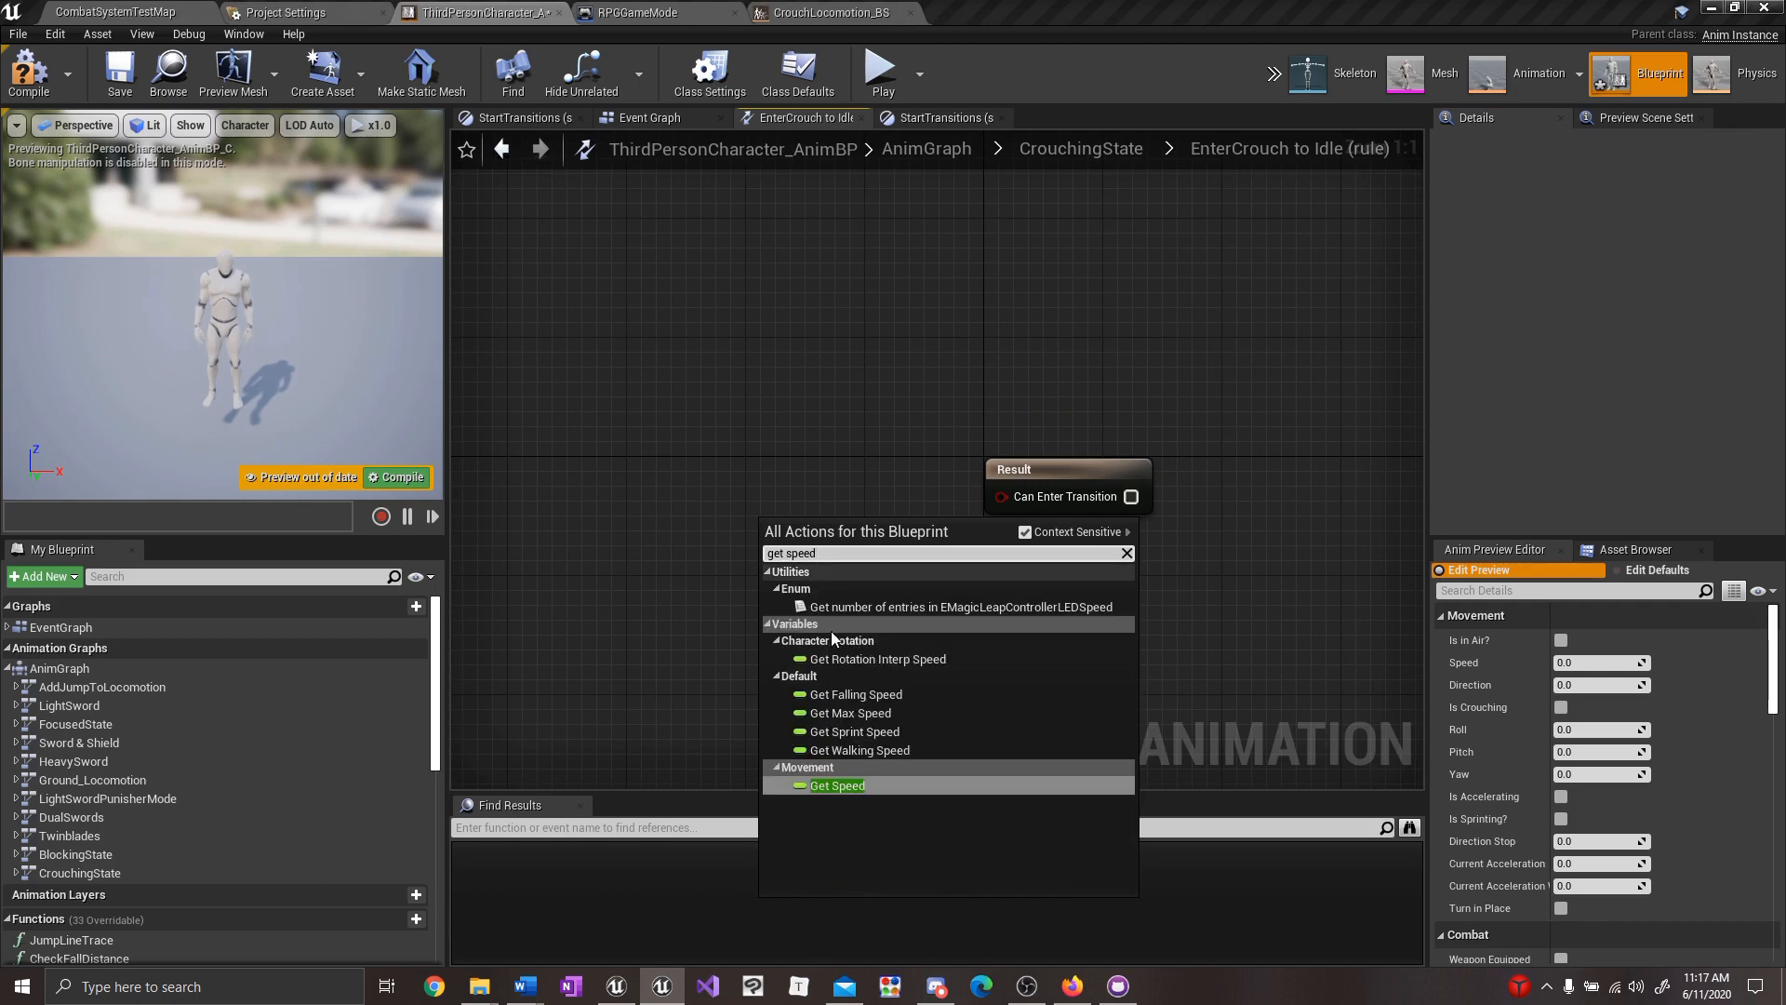
pyautogui.click(837, 786)
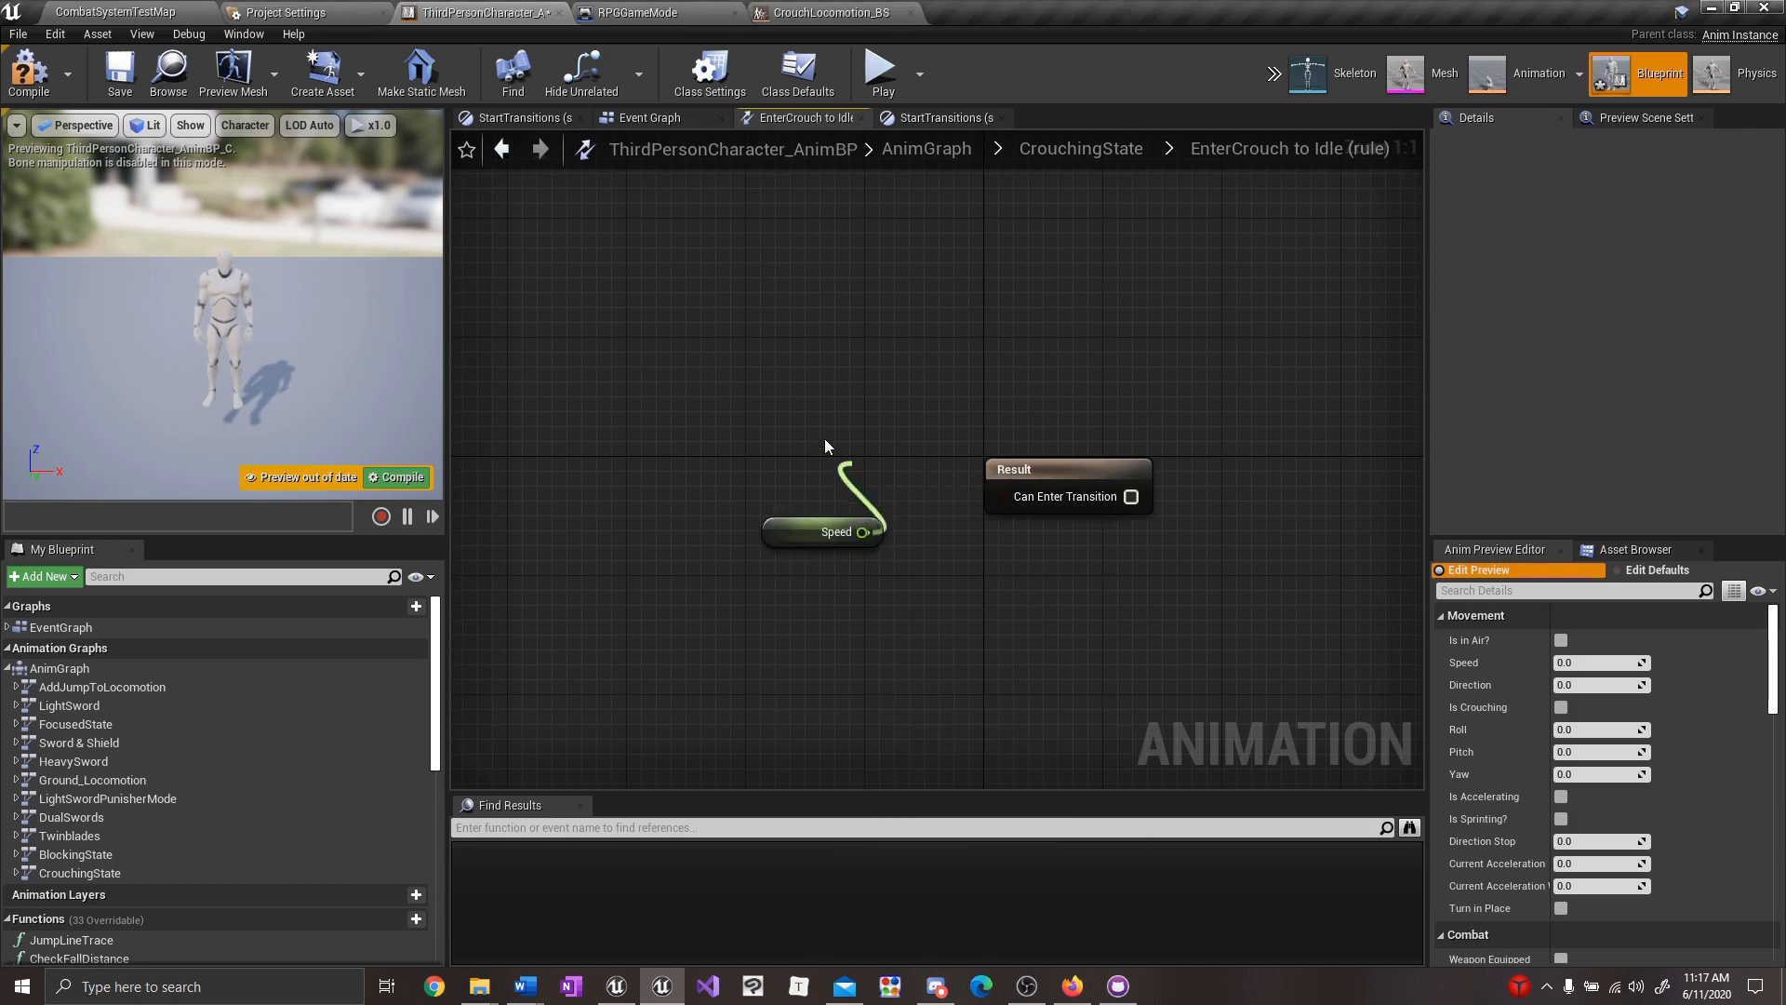
pyautogui.moveTo(824, 438); pyautogui.dragTo(989, 488)
pyautogui.write('>')
pyautogui.click(954, 549)
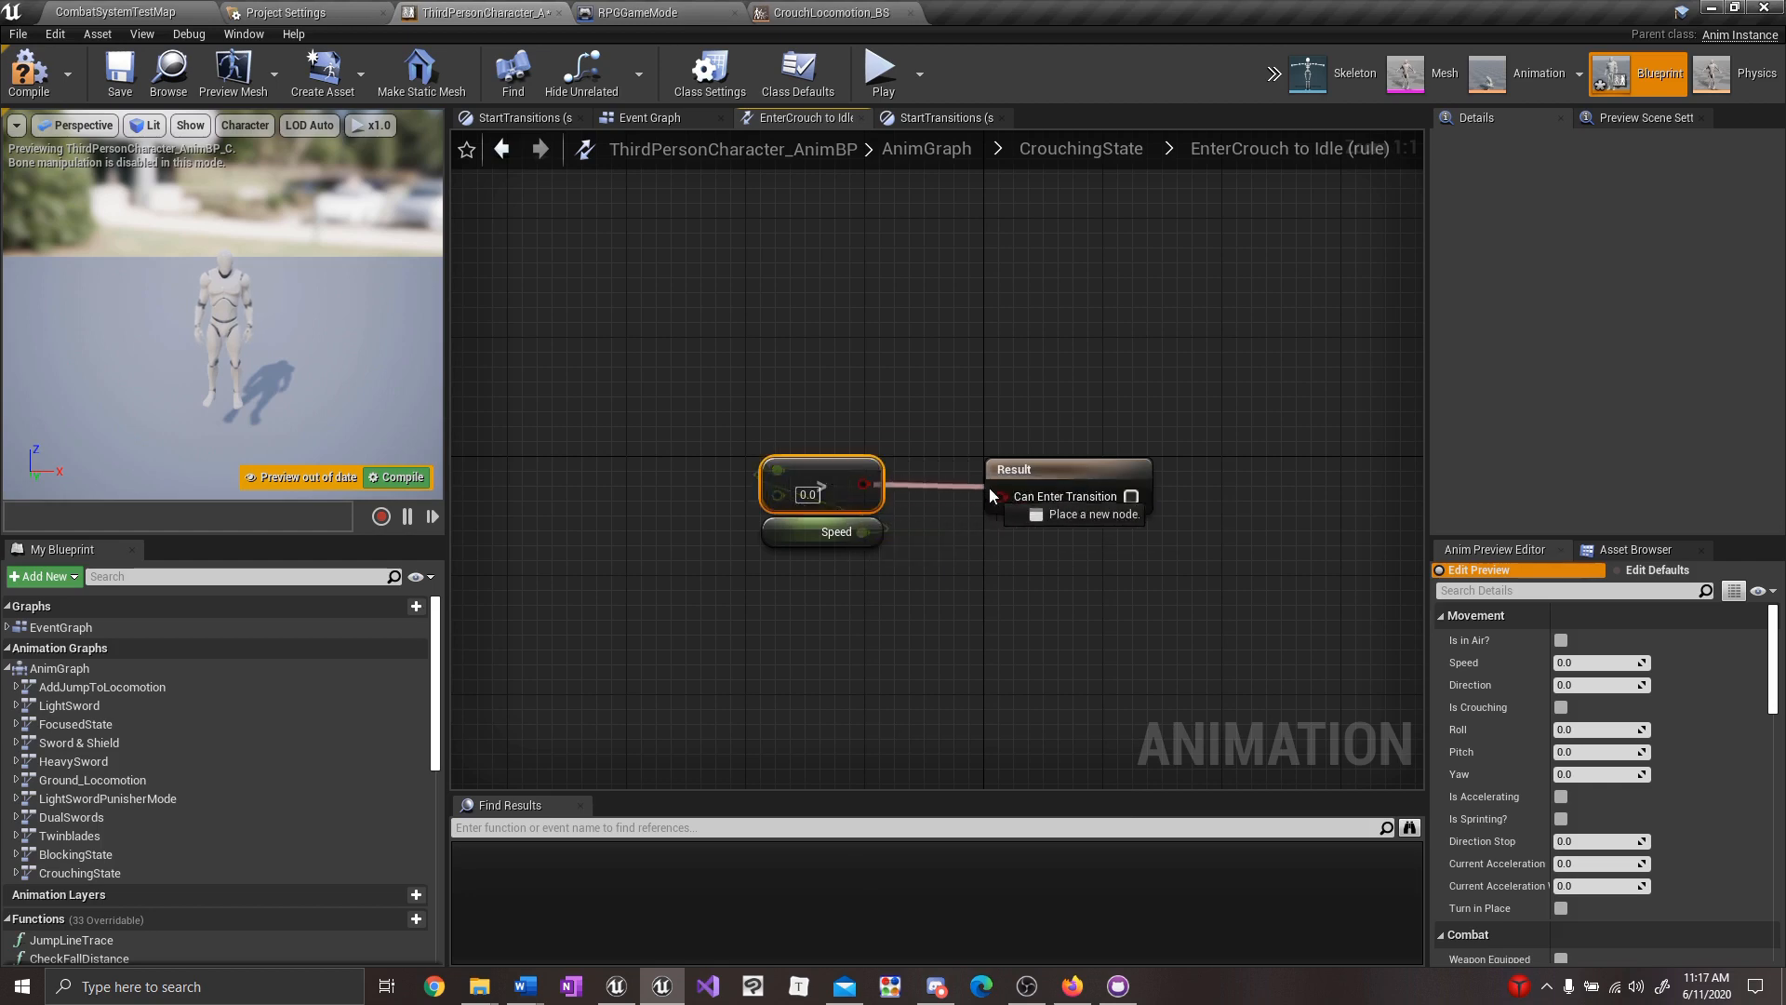
pyautogui.moveTo(808, 470); pyautogui.dragTo(1068, 578)
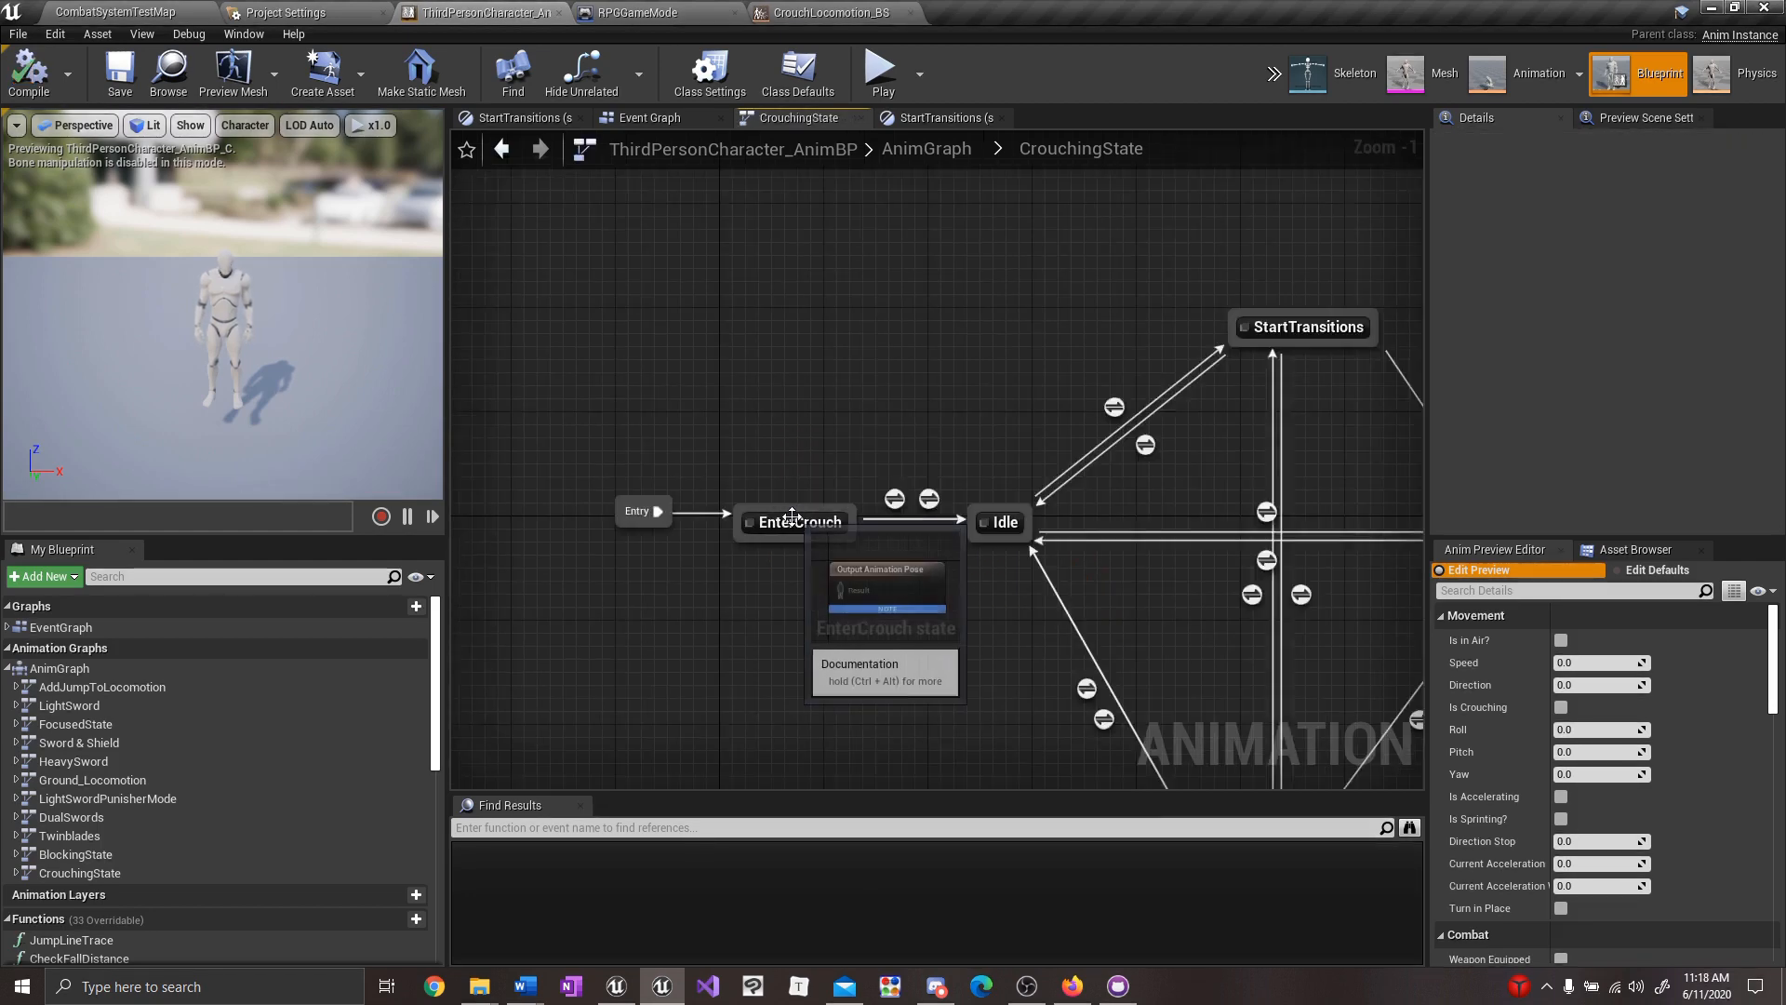
# In the EnterCrouch state, connect the Idle2Crouch_new animation to the output pose and save the animation blueprint.
pyautogui.click(794, 523)
pyautogui.doubleClick(793, 523)
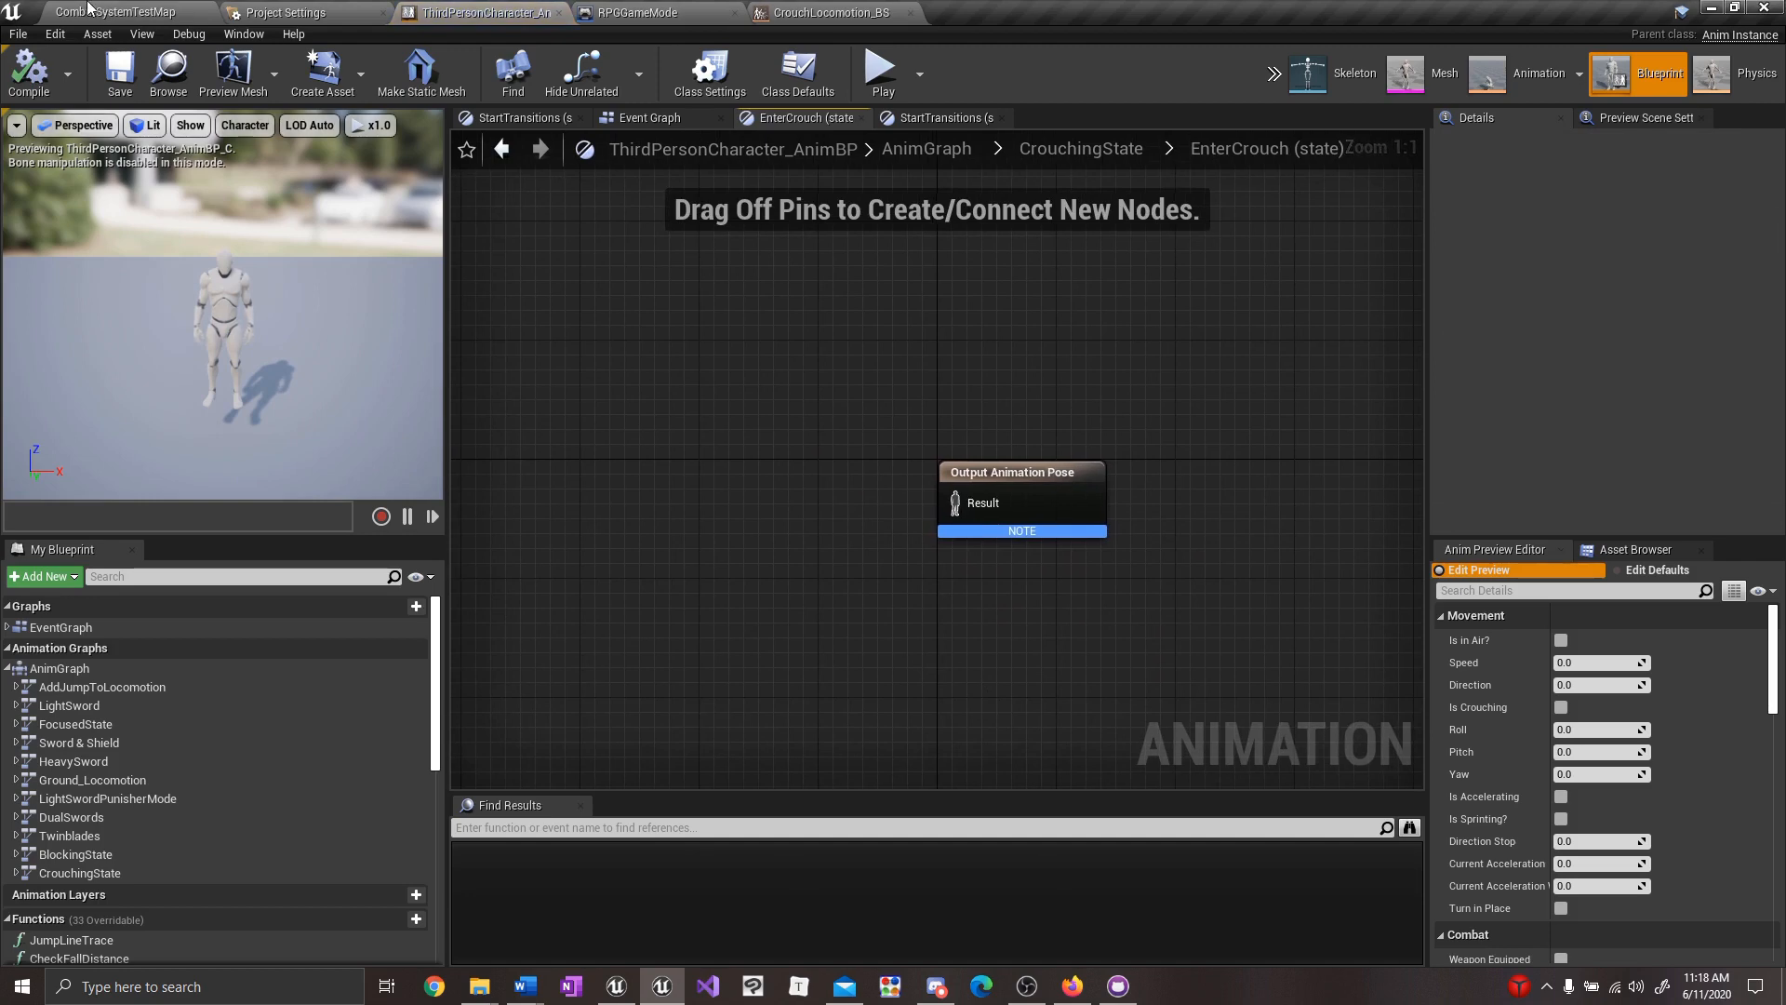
pyautogui.click(93, 11)
pyautogui.moveTo(1372, 646); pyautogui.dragTo(721, 457)
pyautogui.moveTo(977, 510); pyautogui.dragTo(977, 509)
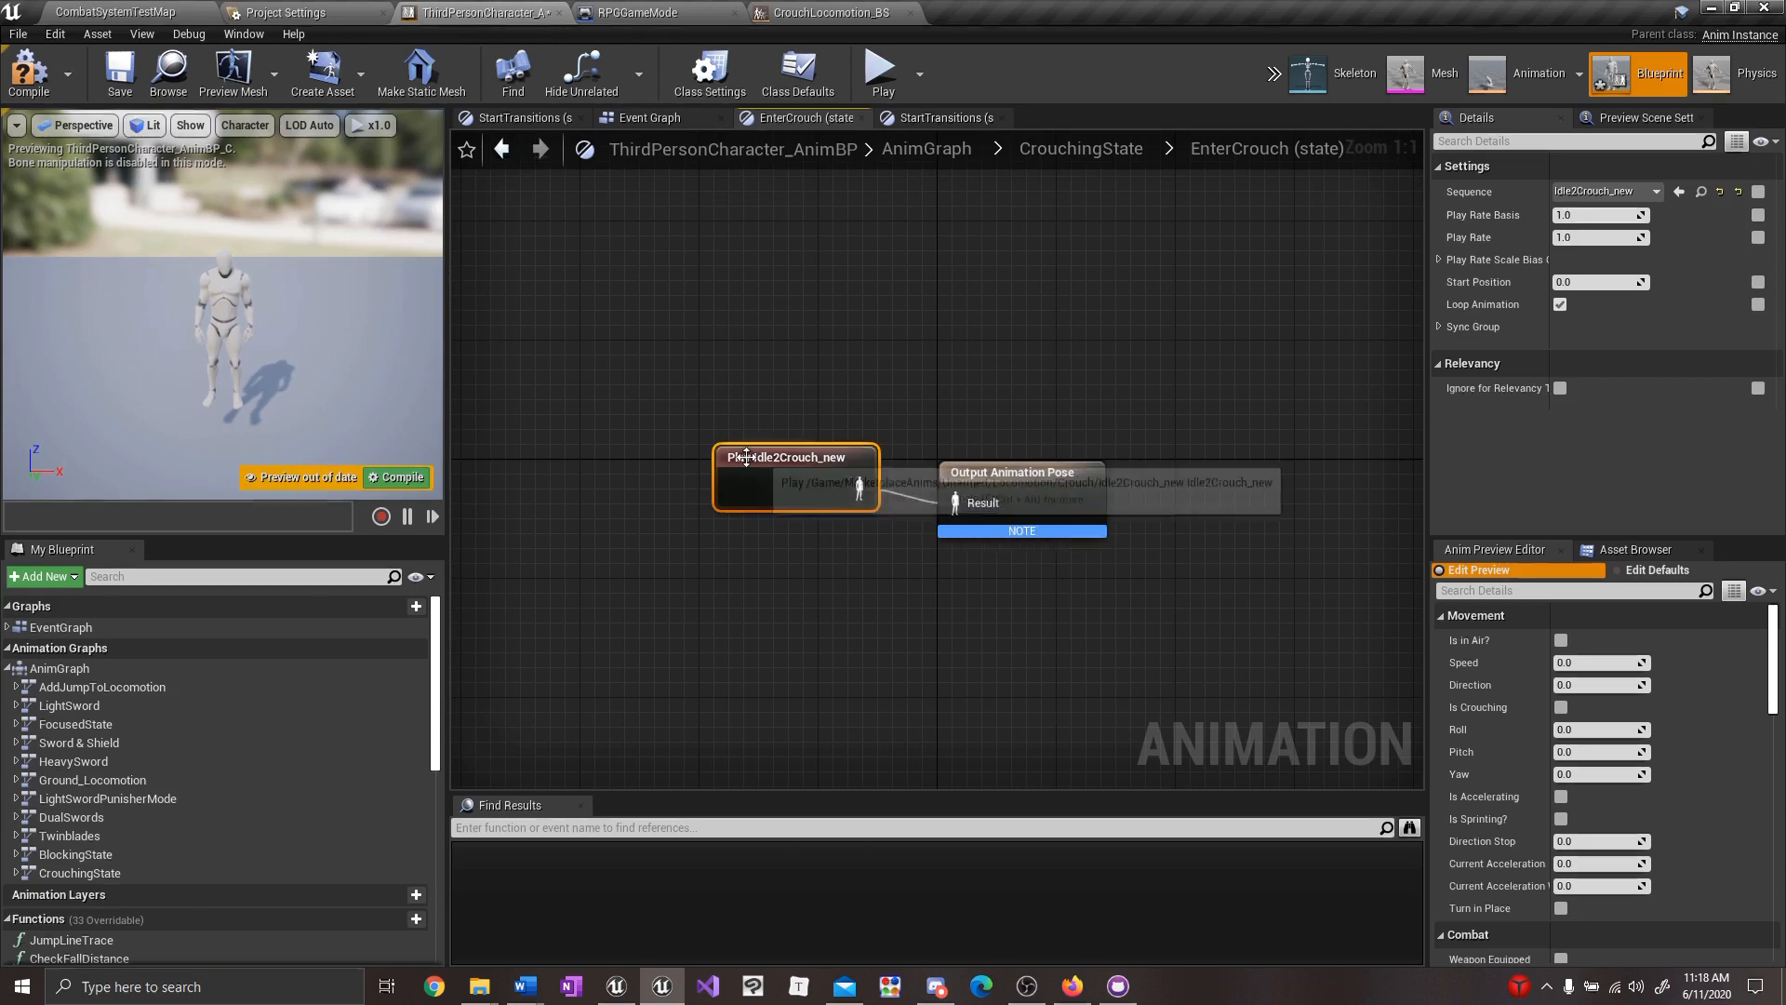
pyautogui.moveTo(746, 457); pyautogui.dragTo(776, 473)
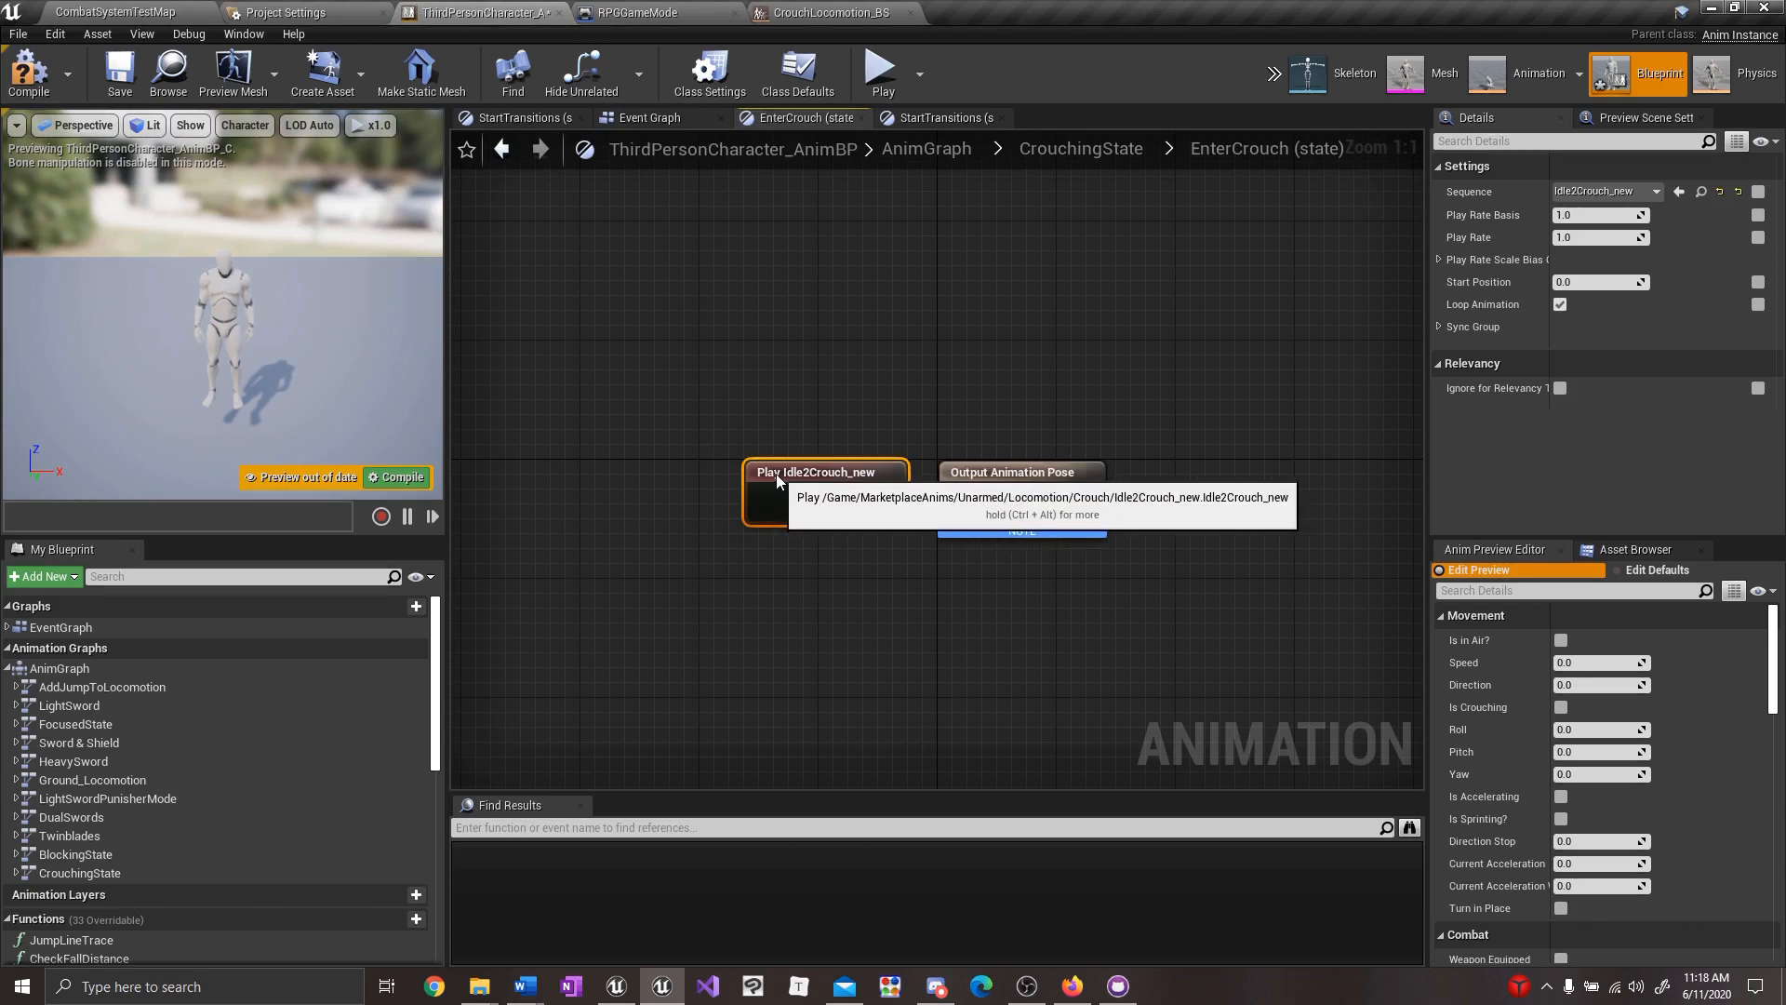
pyautogui.click(121, 79)
pyautogui.scroll(-3, 725, 454)
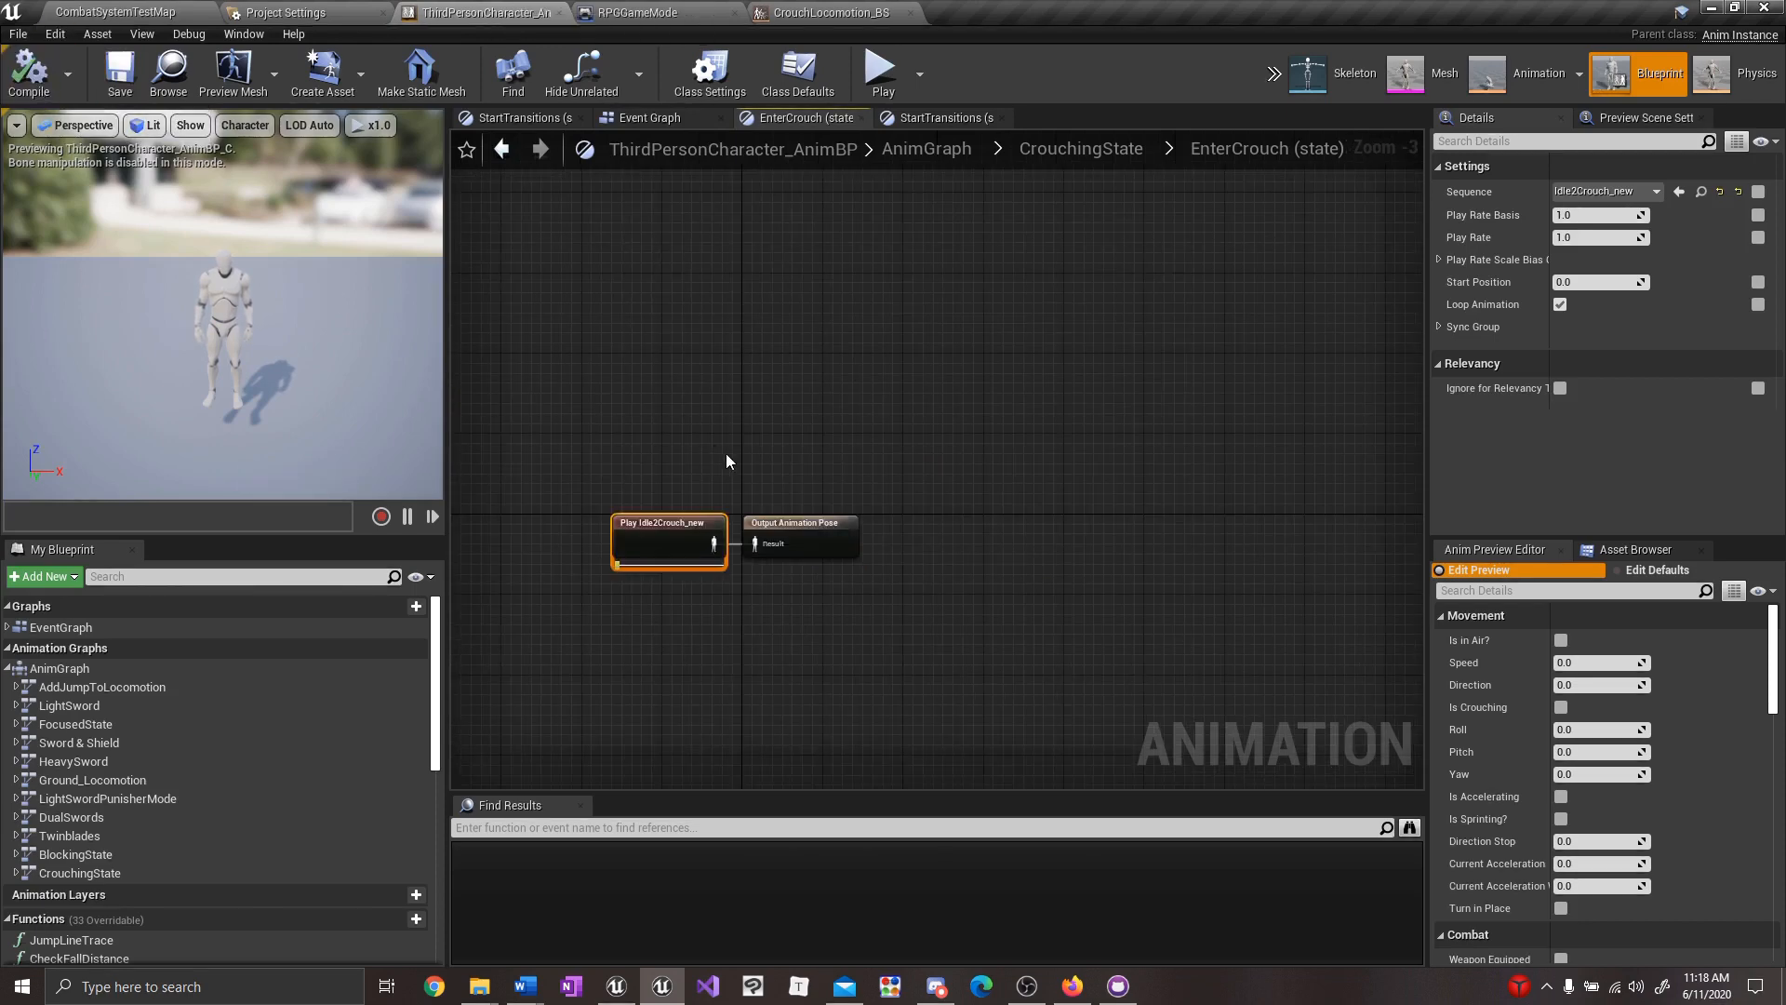
# Play-test CombatSystemTestMap, crouching and moving the character in several directions to check the crouch animations, and stop playing.
pyautogui.click(77, 20)
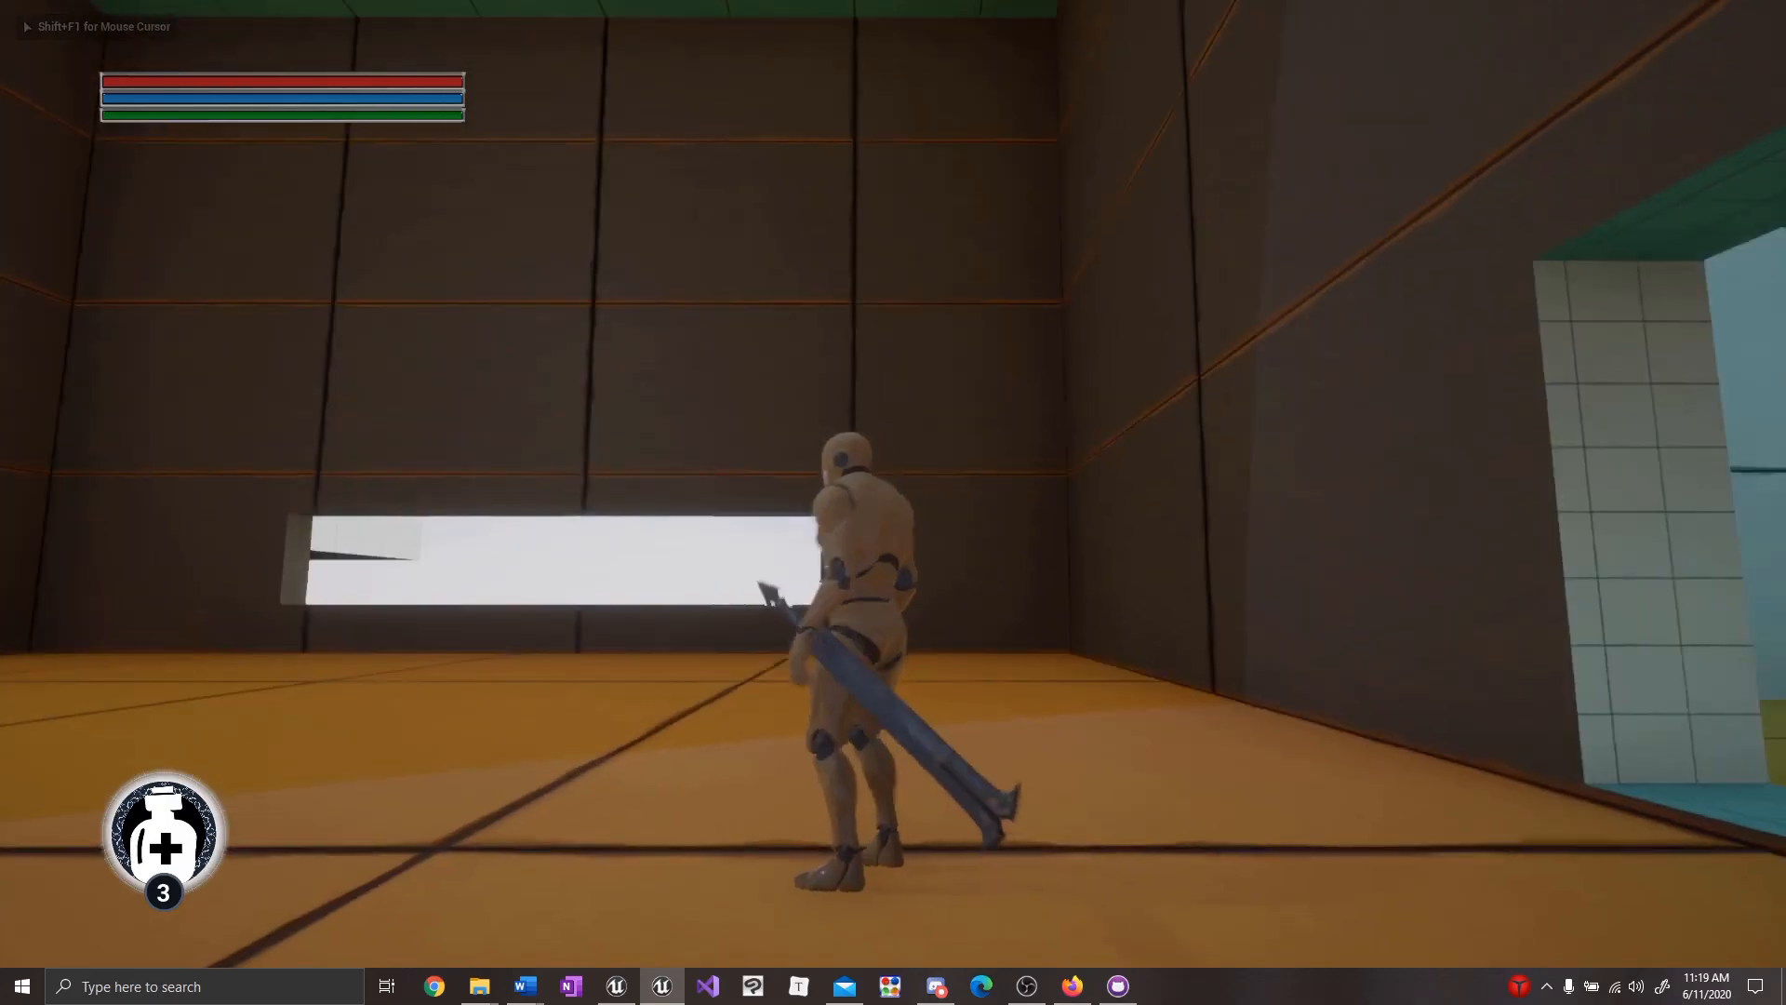
pyautogui.press('c')
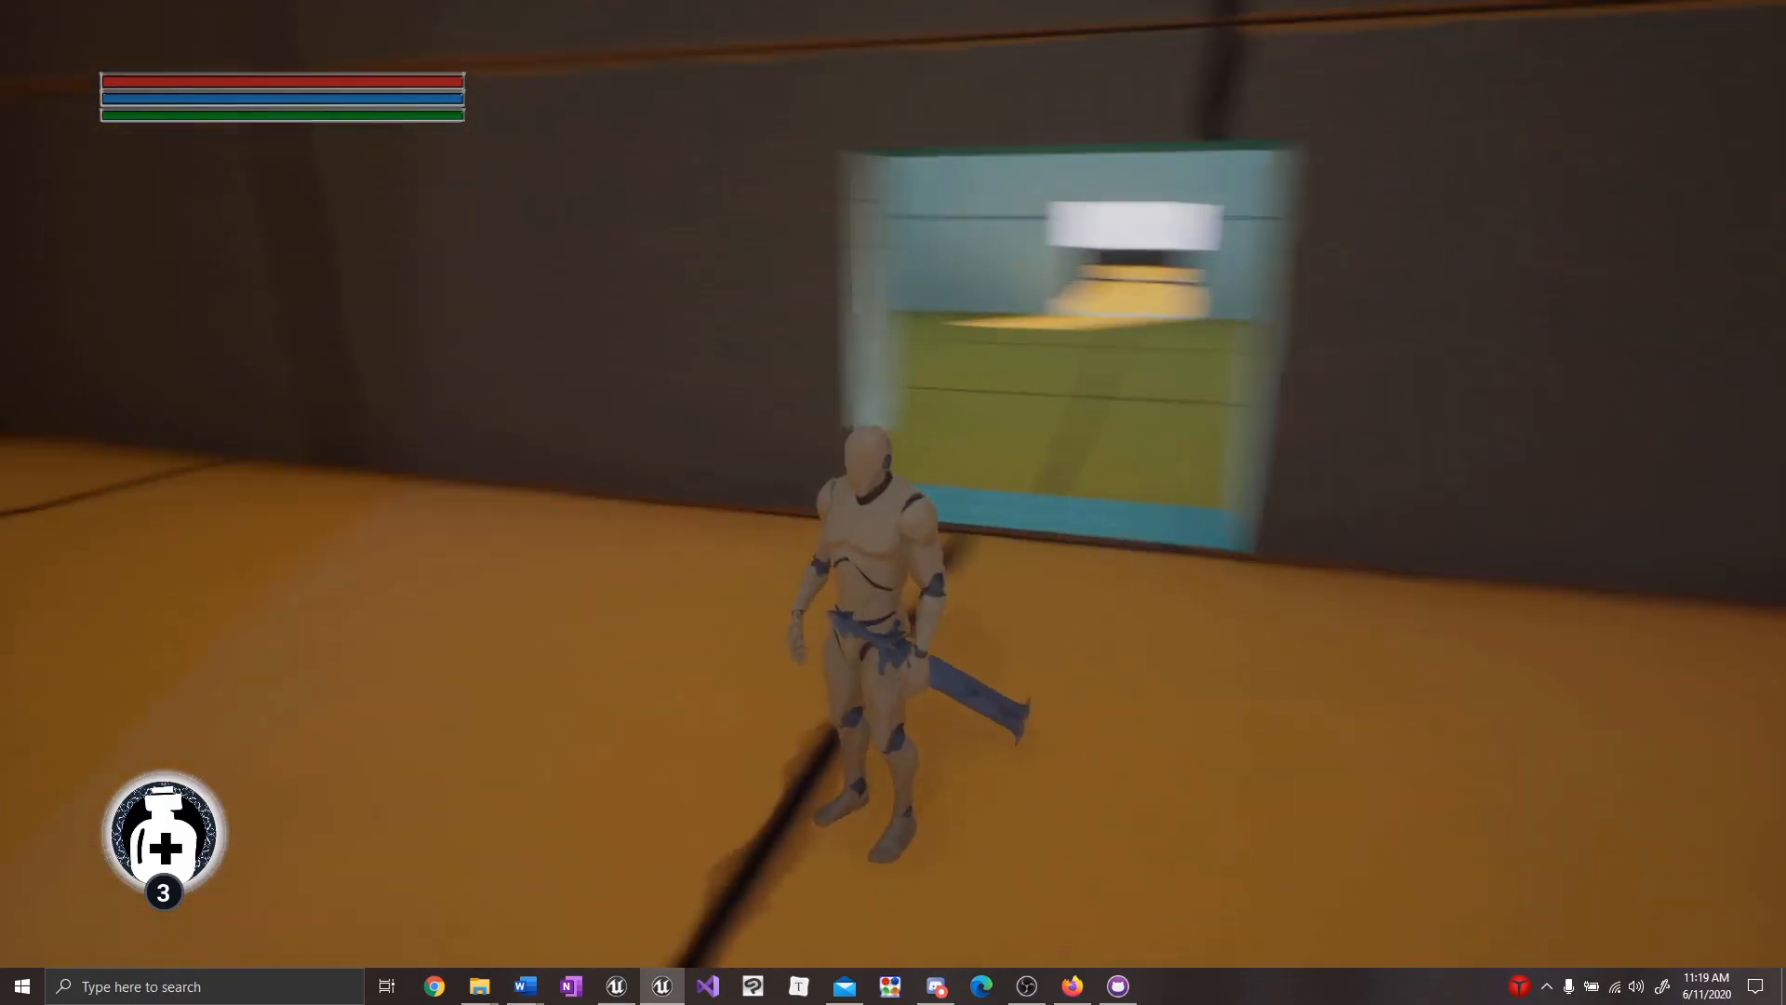
pyautogui.press('c')
pyautogui.press('w')
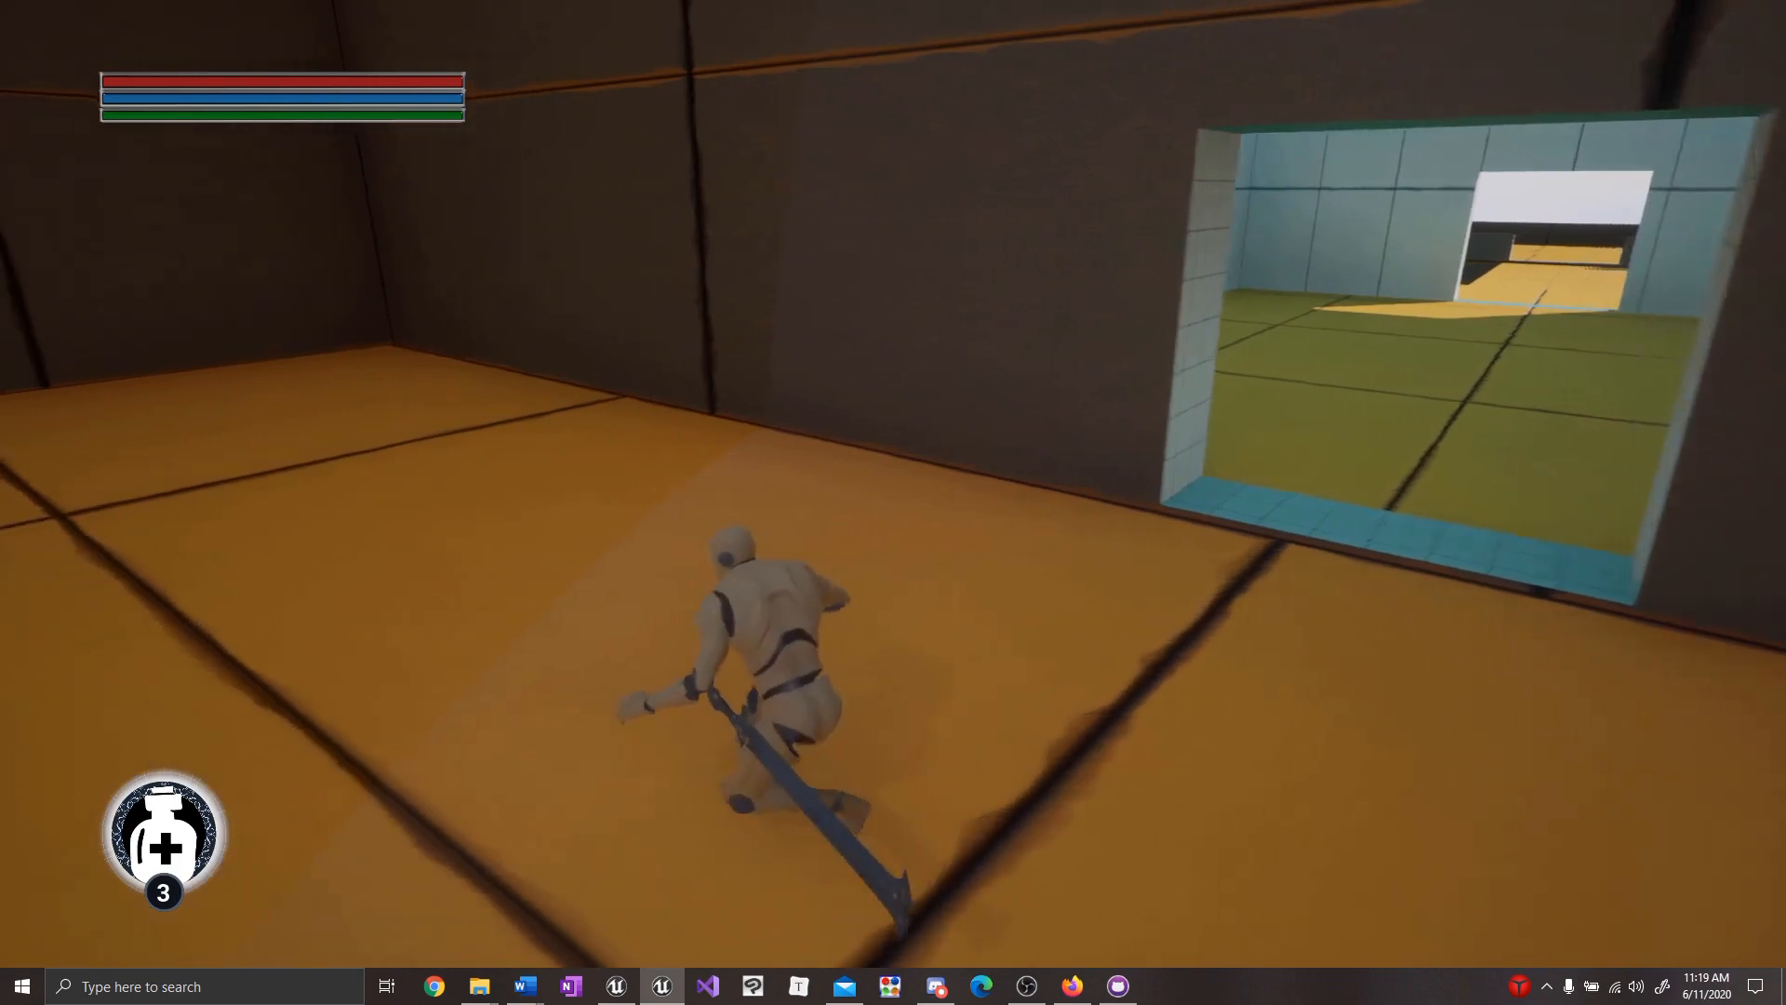
pyautogui.press('d')
pyautogui.press('a')
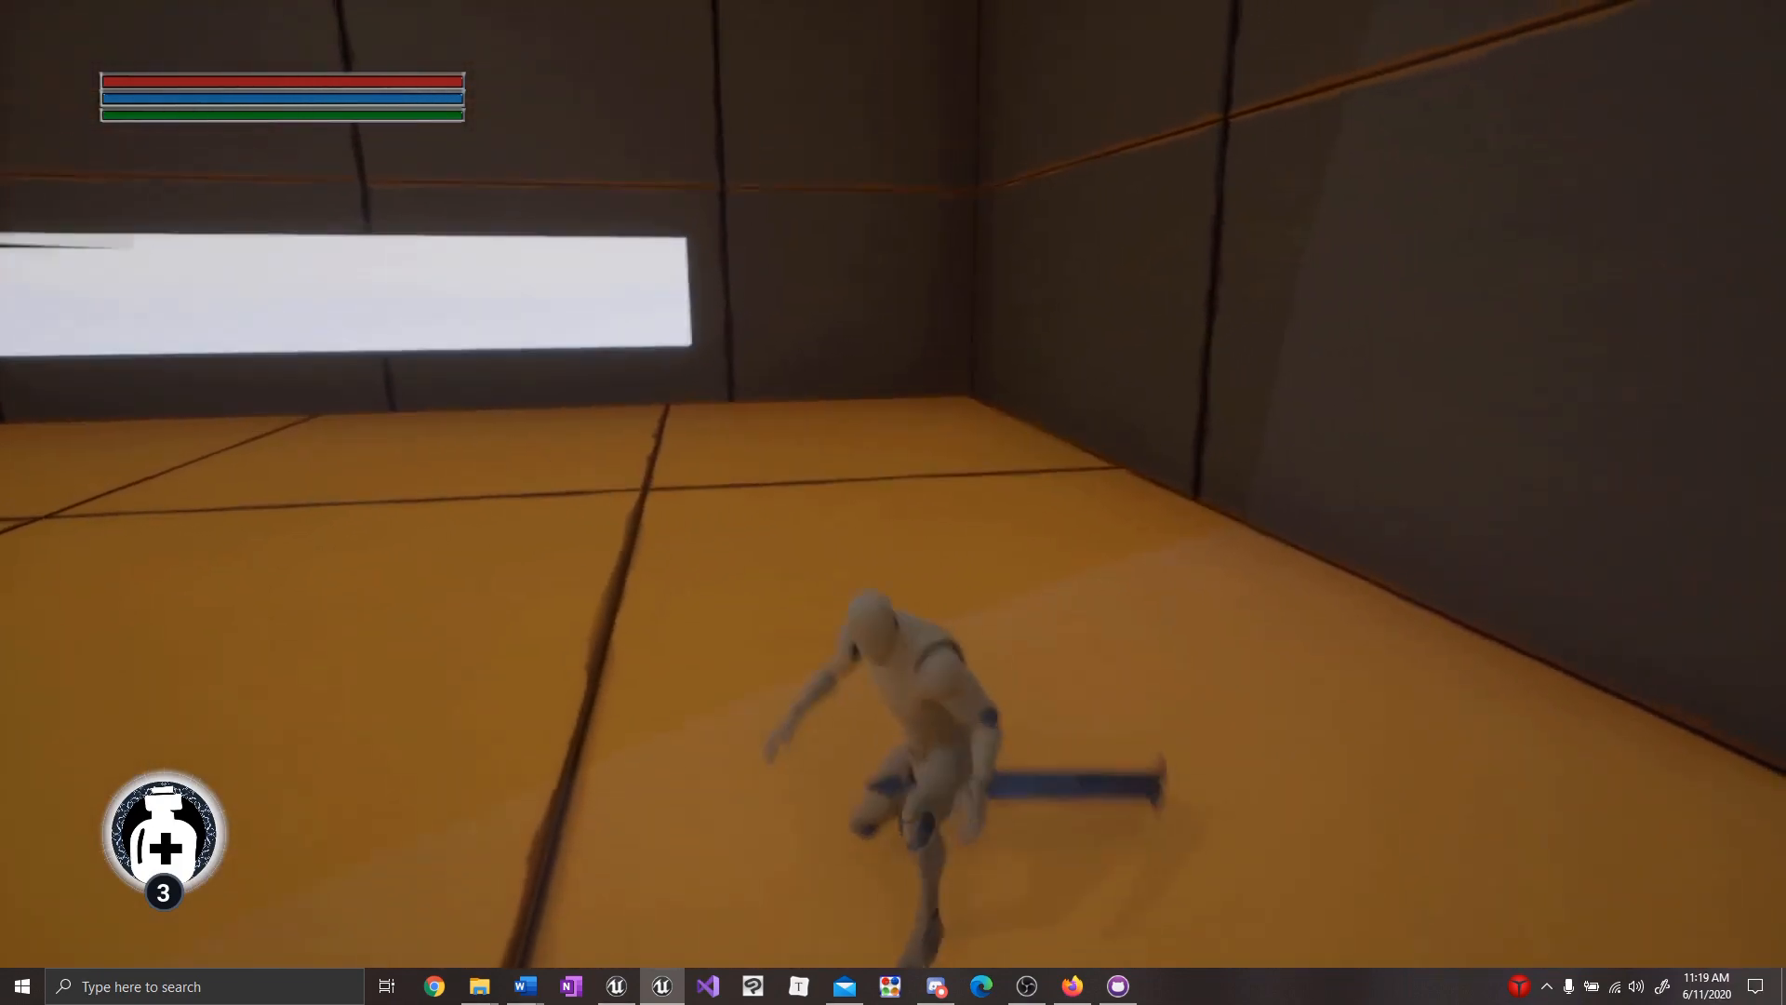
pyautogui.press('d')
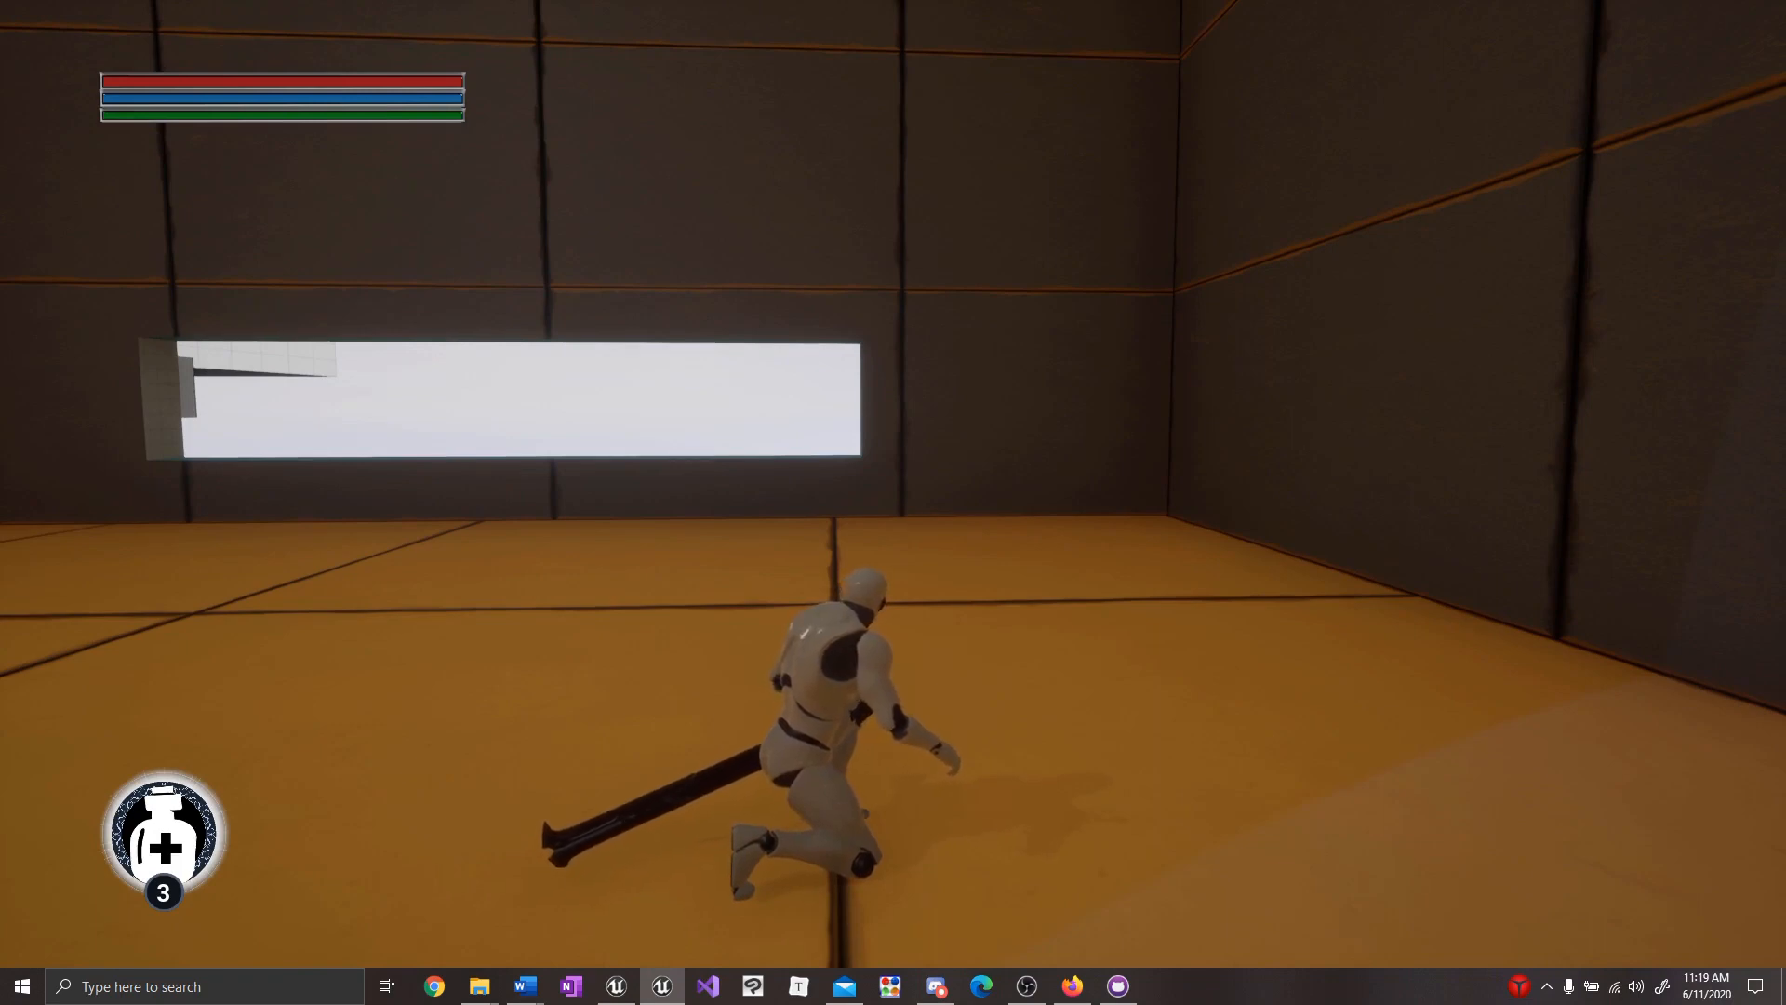
pyautogui.press('d')
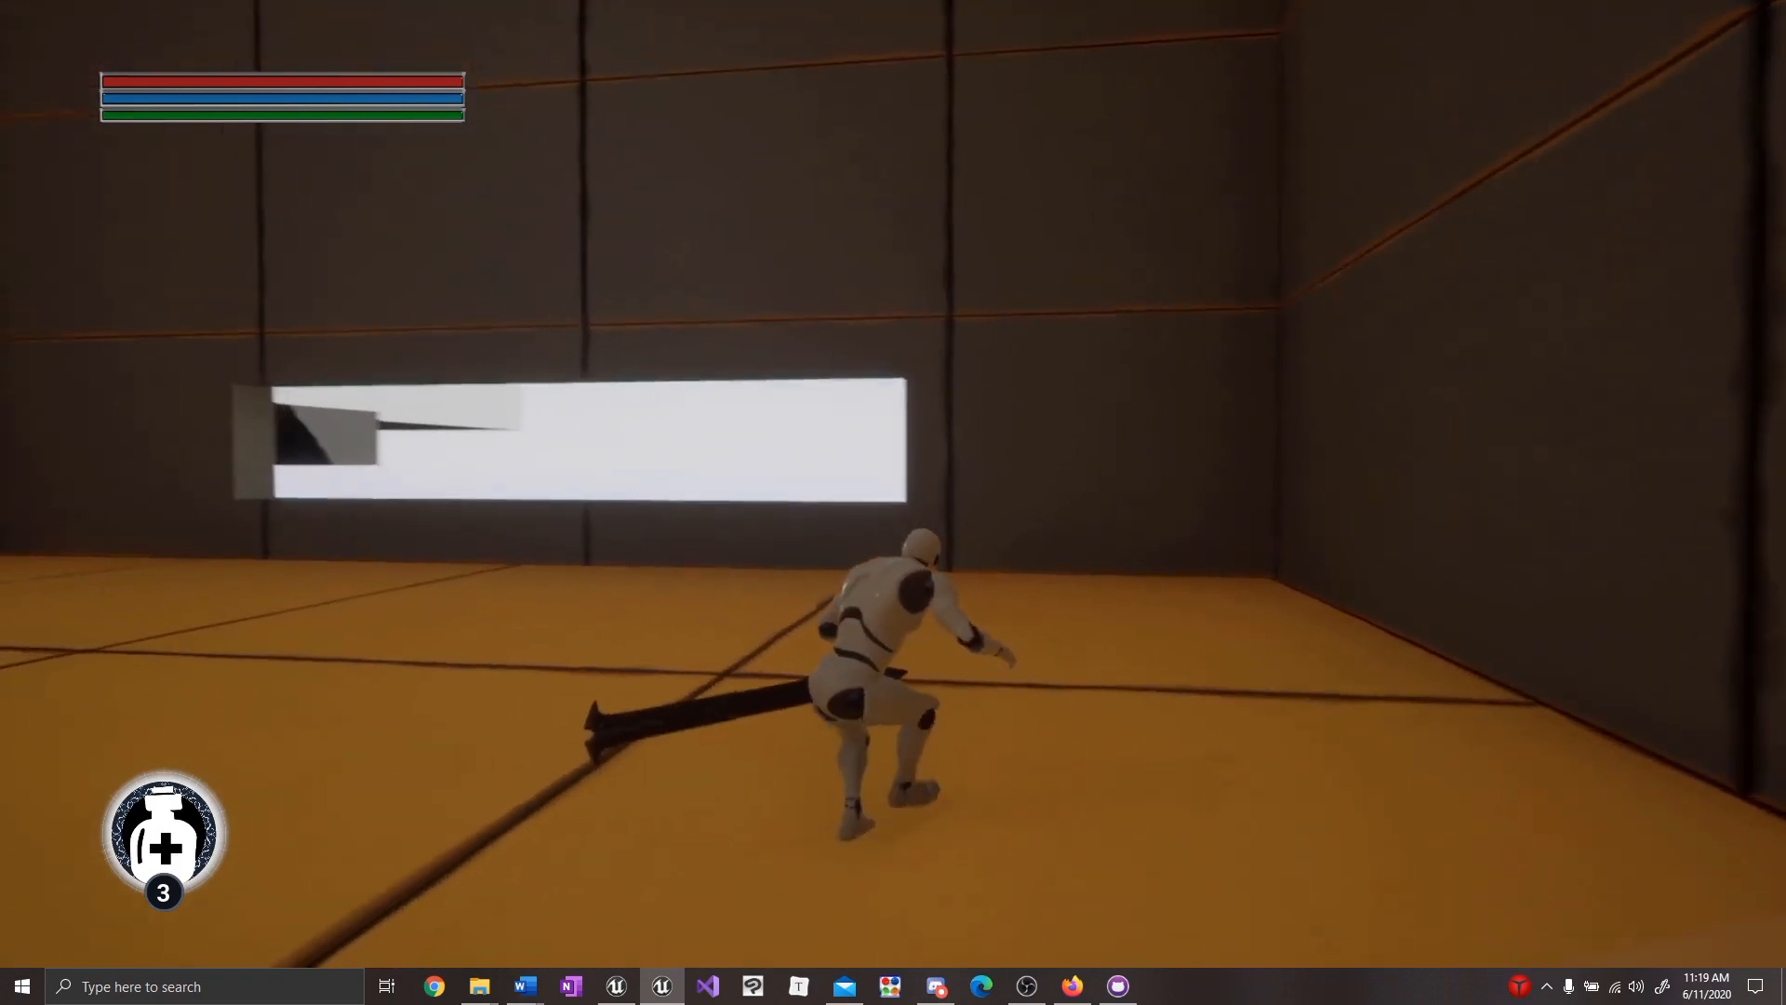
pyautogui.press('w')
pyautogui.press('d')
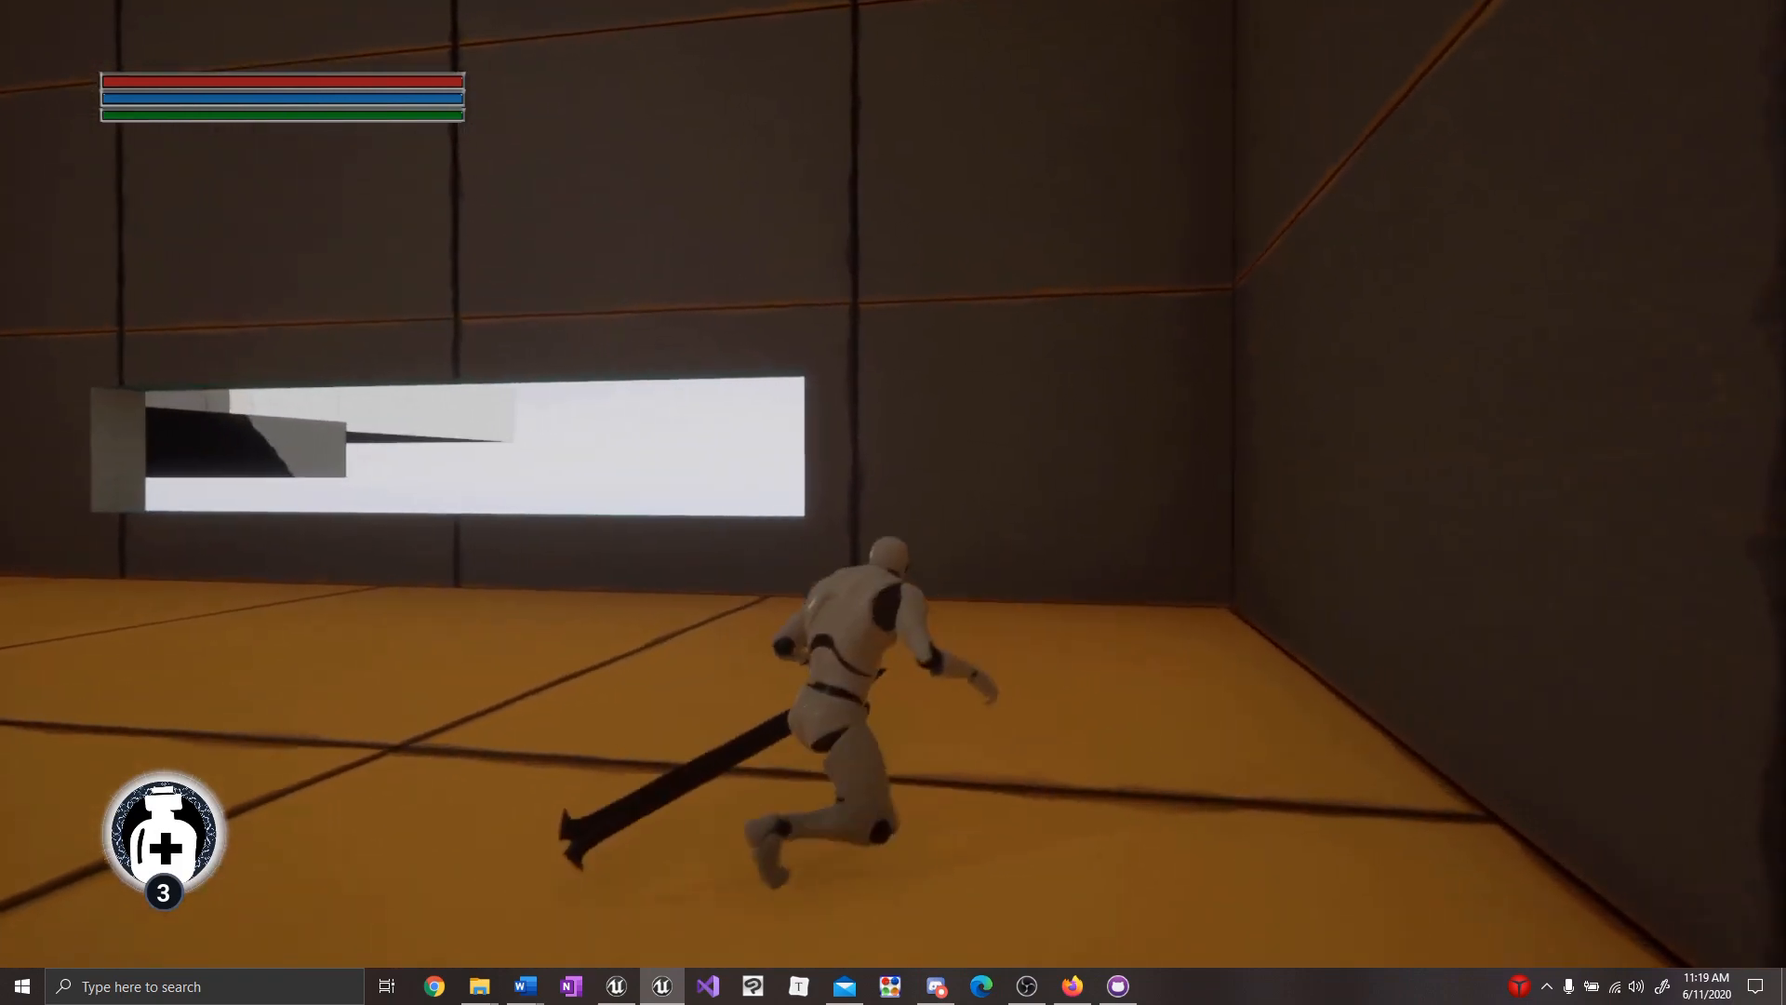
pyautogui.press('Escape')
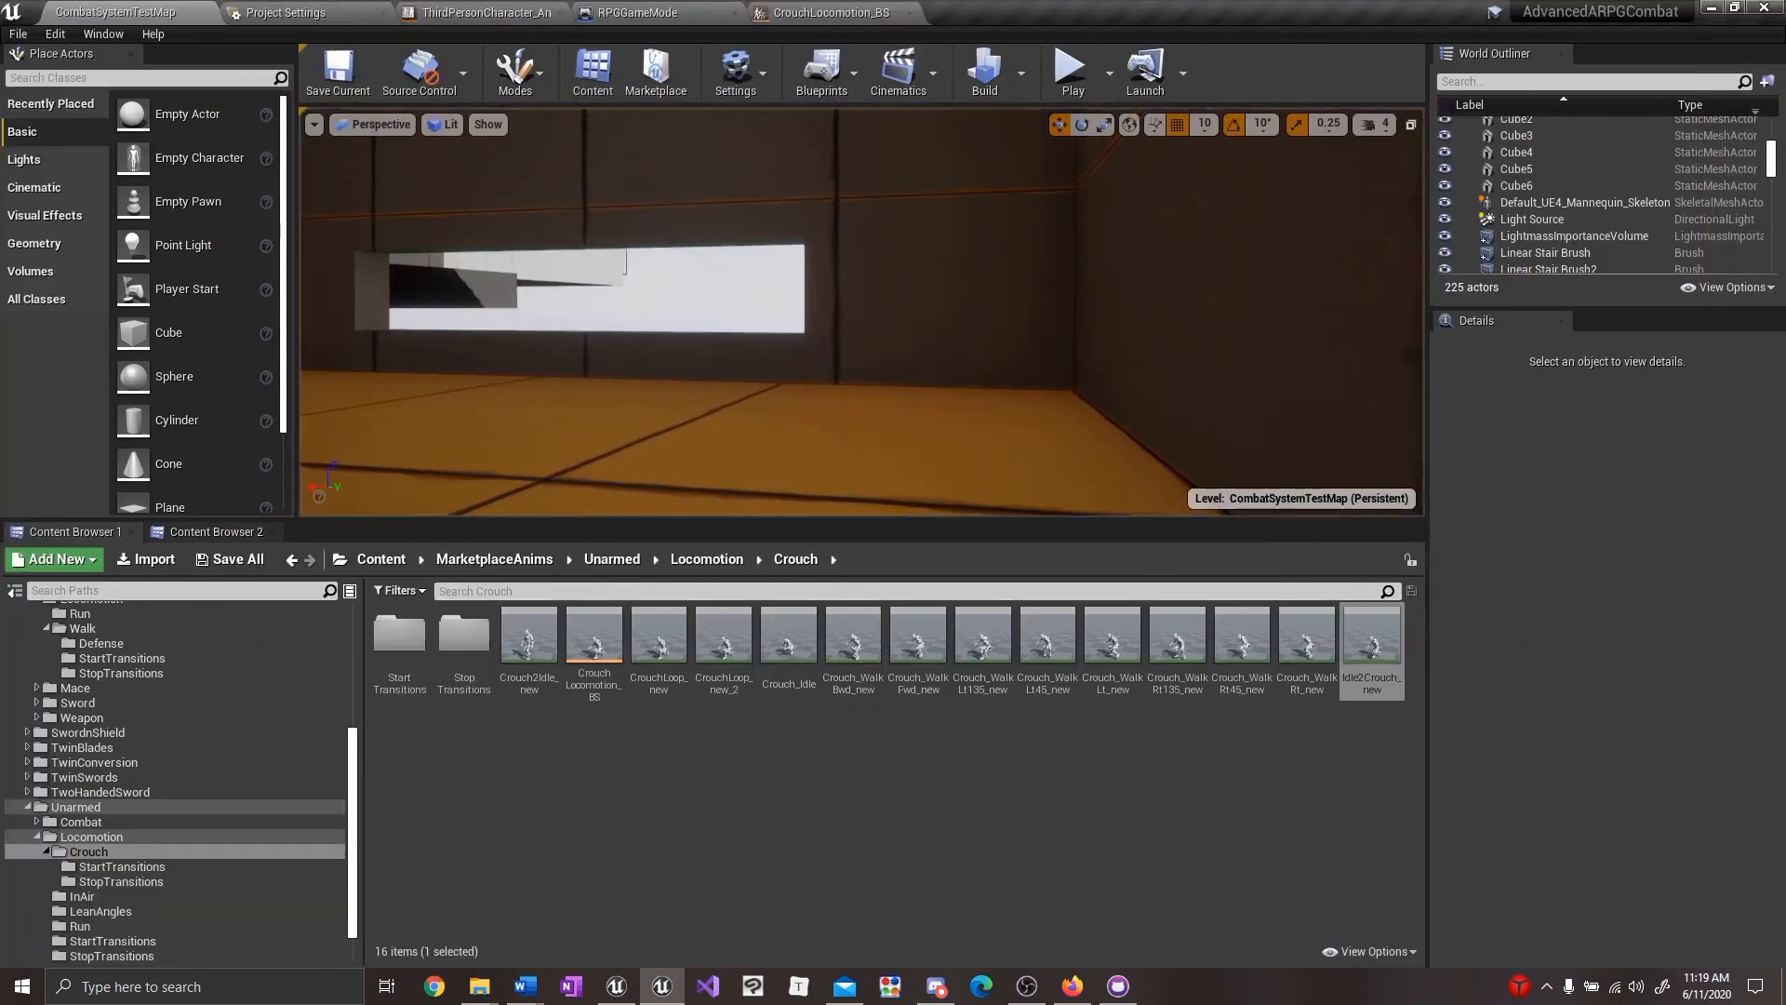
# Reopen CrouchingState's StartTransitions state in ThirdPersonCharacter_AnimBP and select its CrouchStart node.
pyautogui.click(487, 13)
pyautogui.click(1085, 157)
pyautogui.moveTo(1079, 301); pyautogui.dragTo(822, 439, button='right')
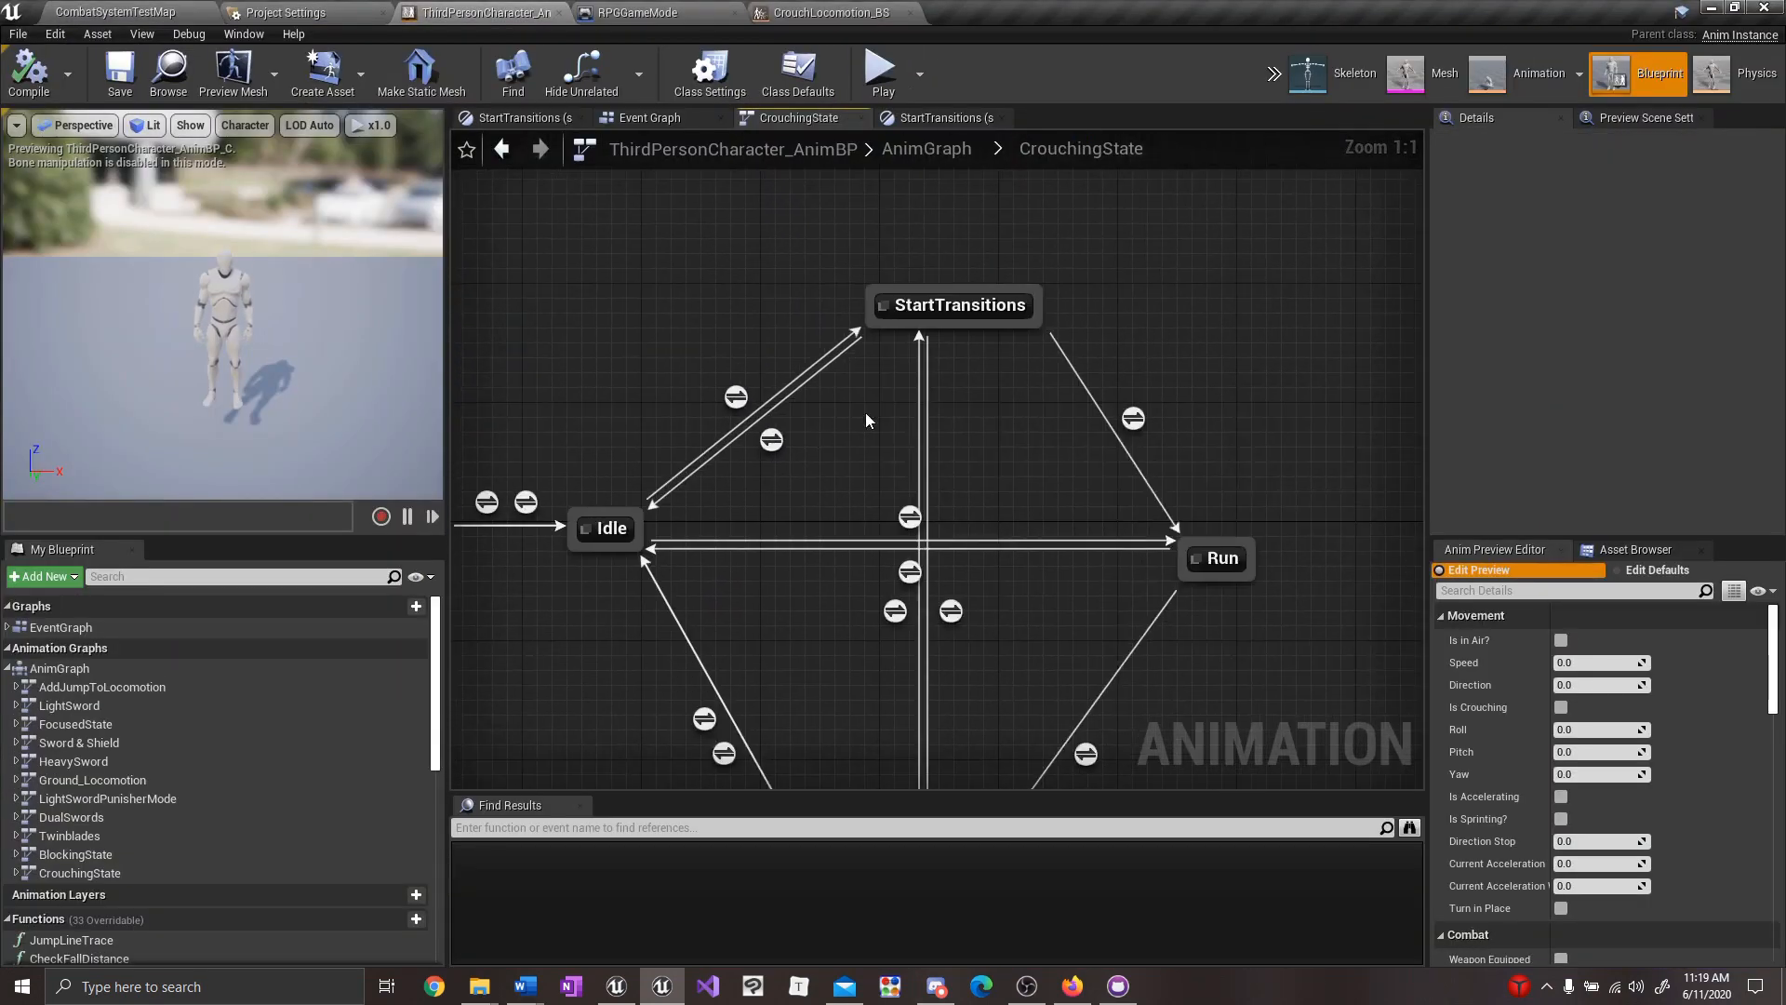
pyautogui.doubleClick(965, 300)
pyautogui.moveTo(992, 364); pyautogui.dragTo(1039, 385, button='right')
pyautogui.click(990, 464)
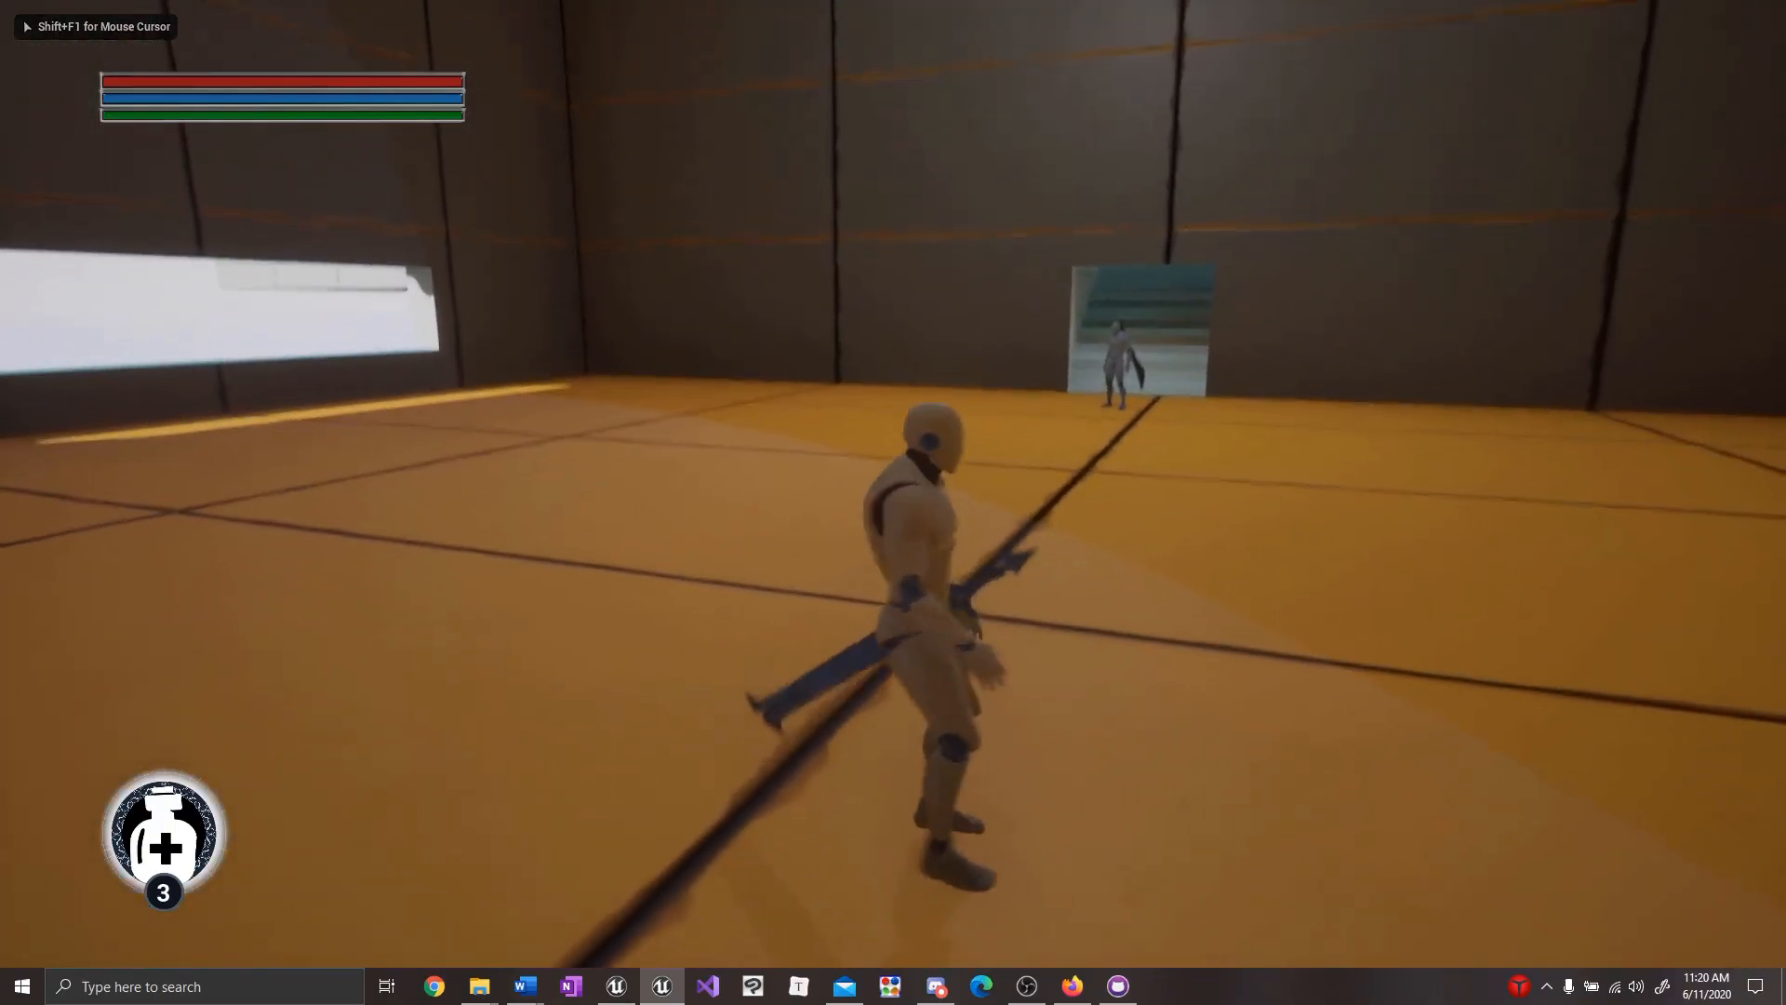
# Play-test the character's crouch again, including moving sideways while crouched and toggling the crouch off.
pyautogui.press('c')
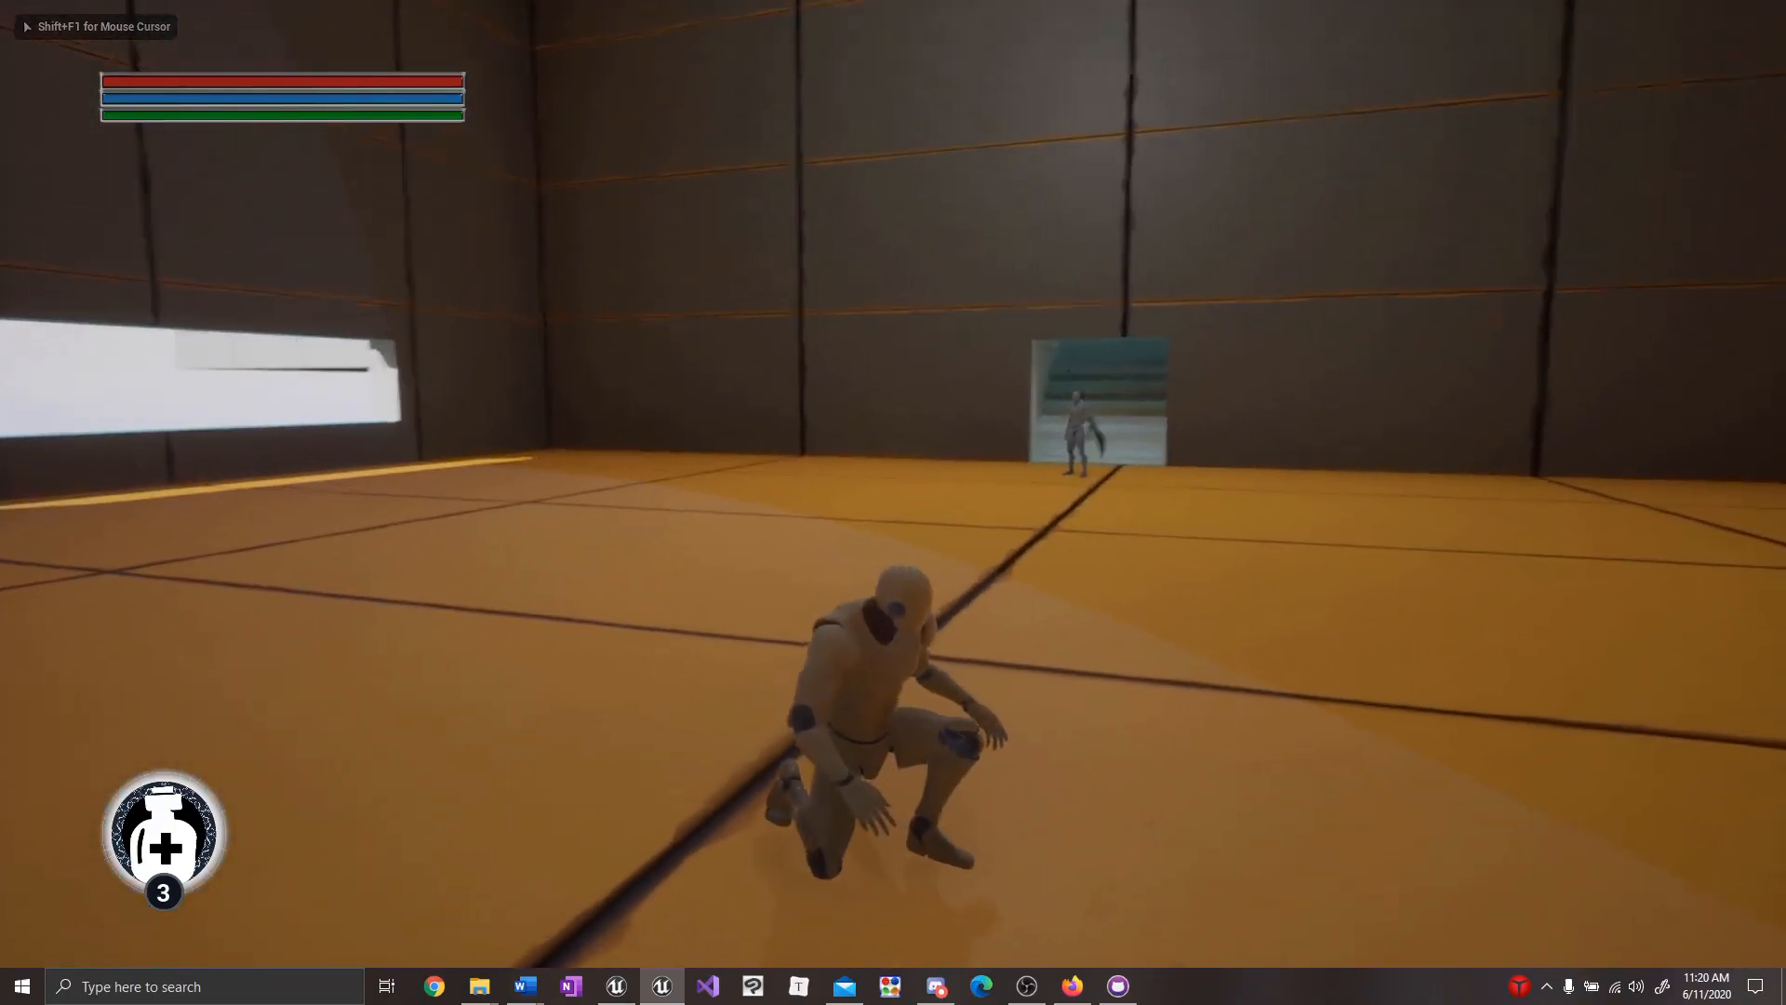
pyautogui.press('d')
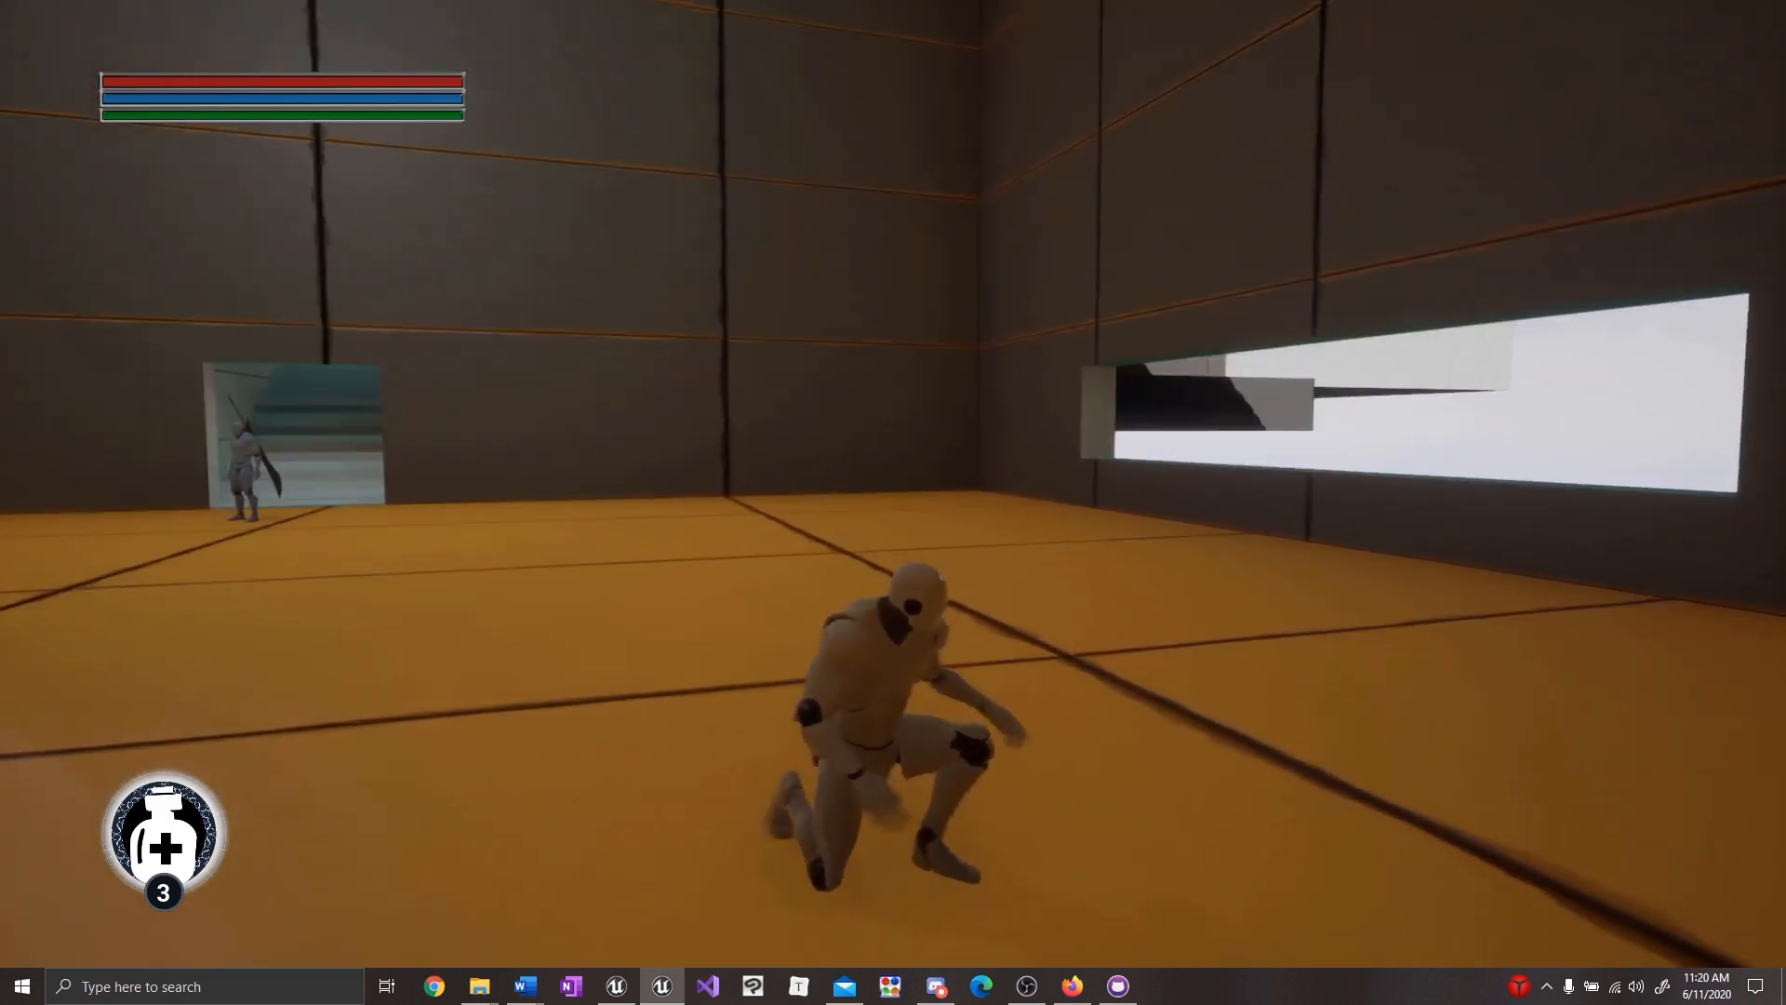
pyautogui.press('c')
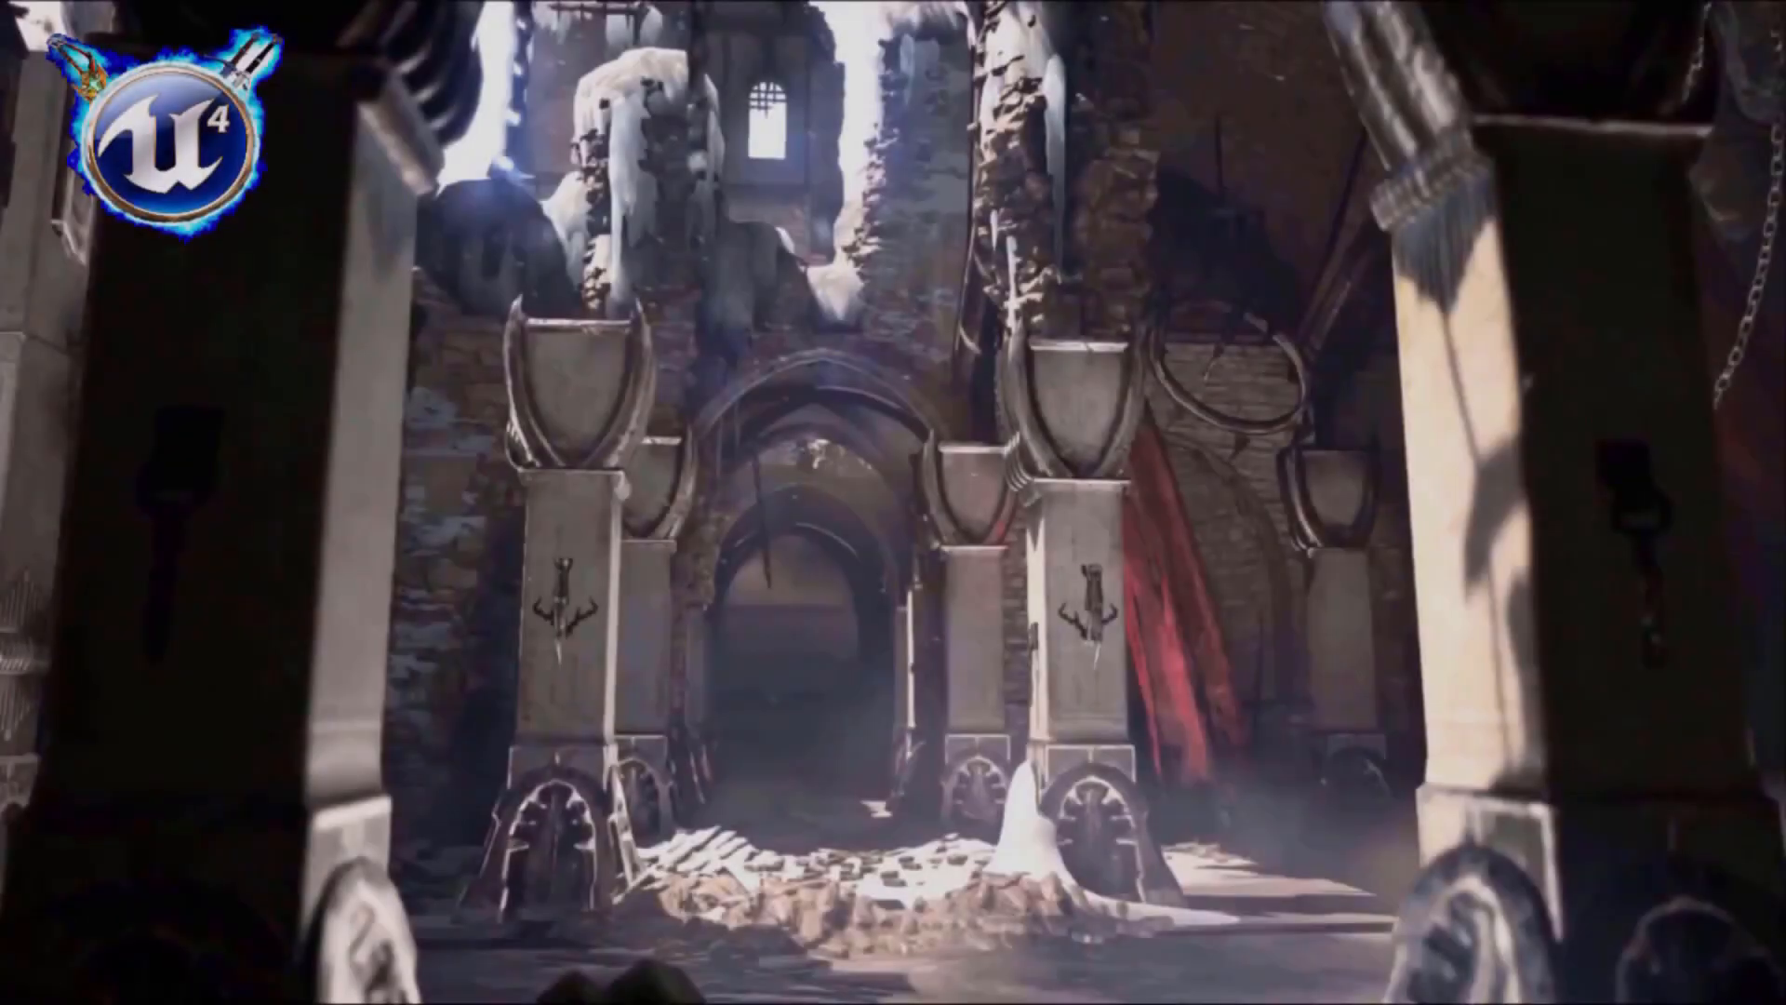